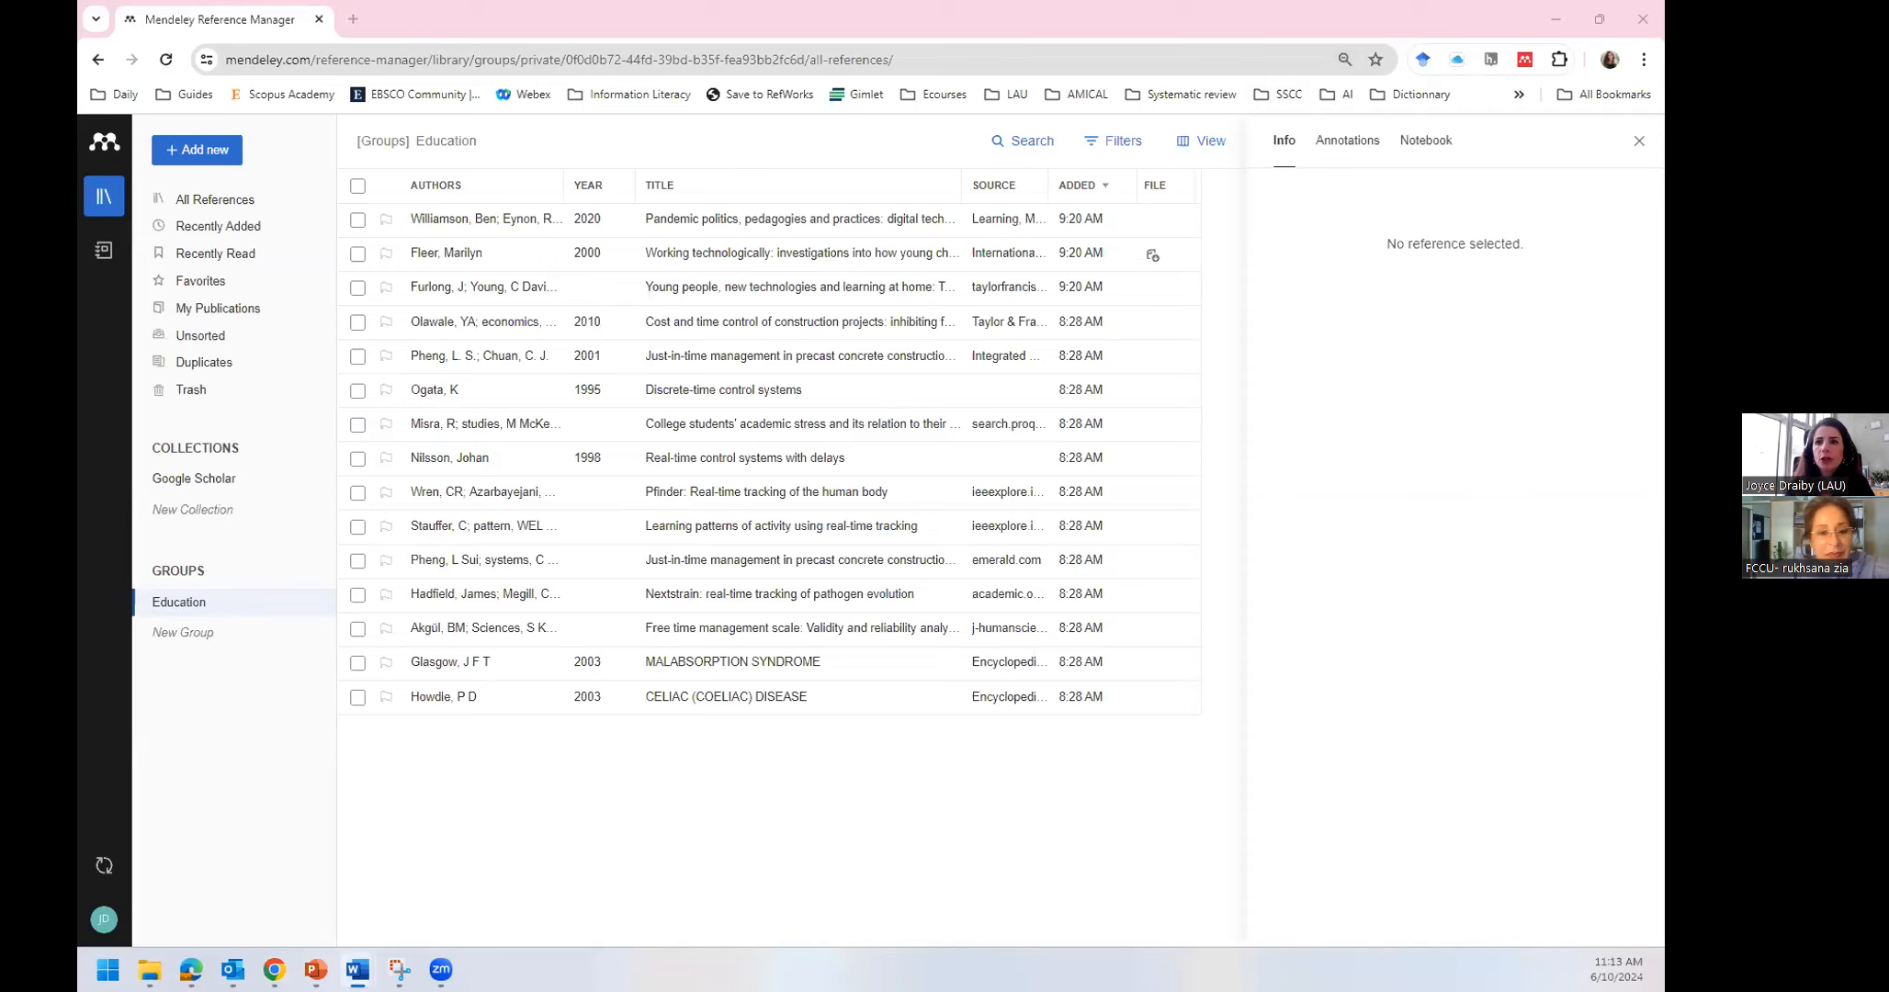
Switch to the Word document, copy the Mendeley web-importer link from its text, and return to the browser
key("alt+Tab")
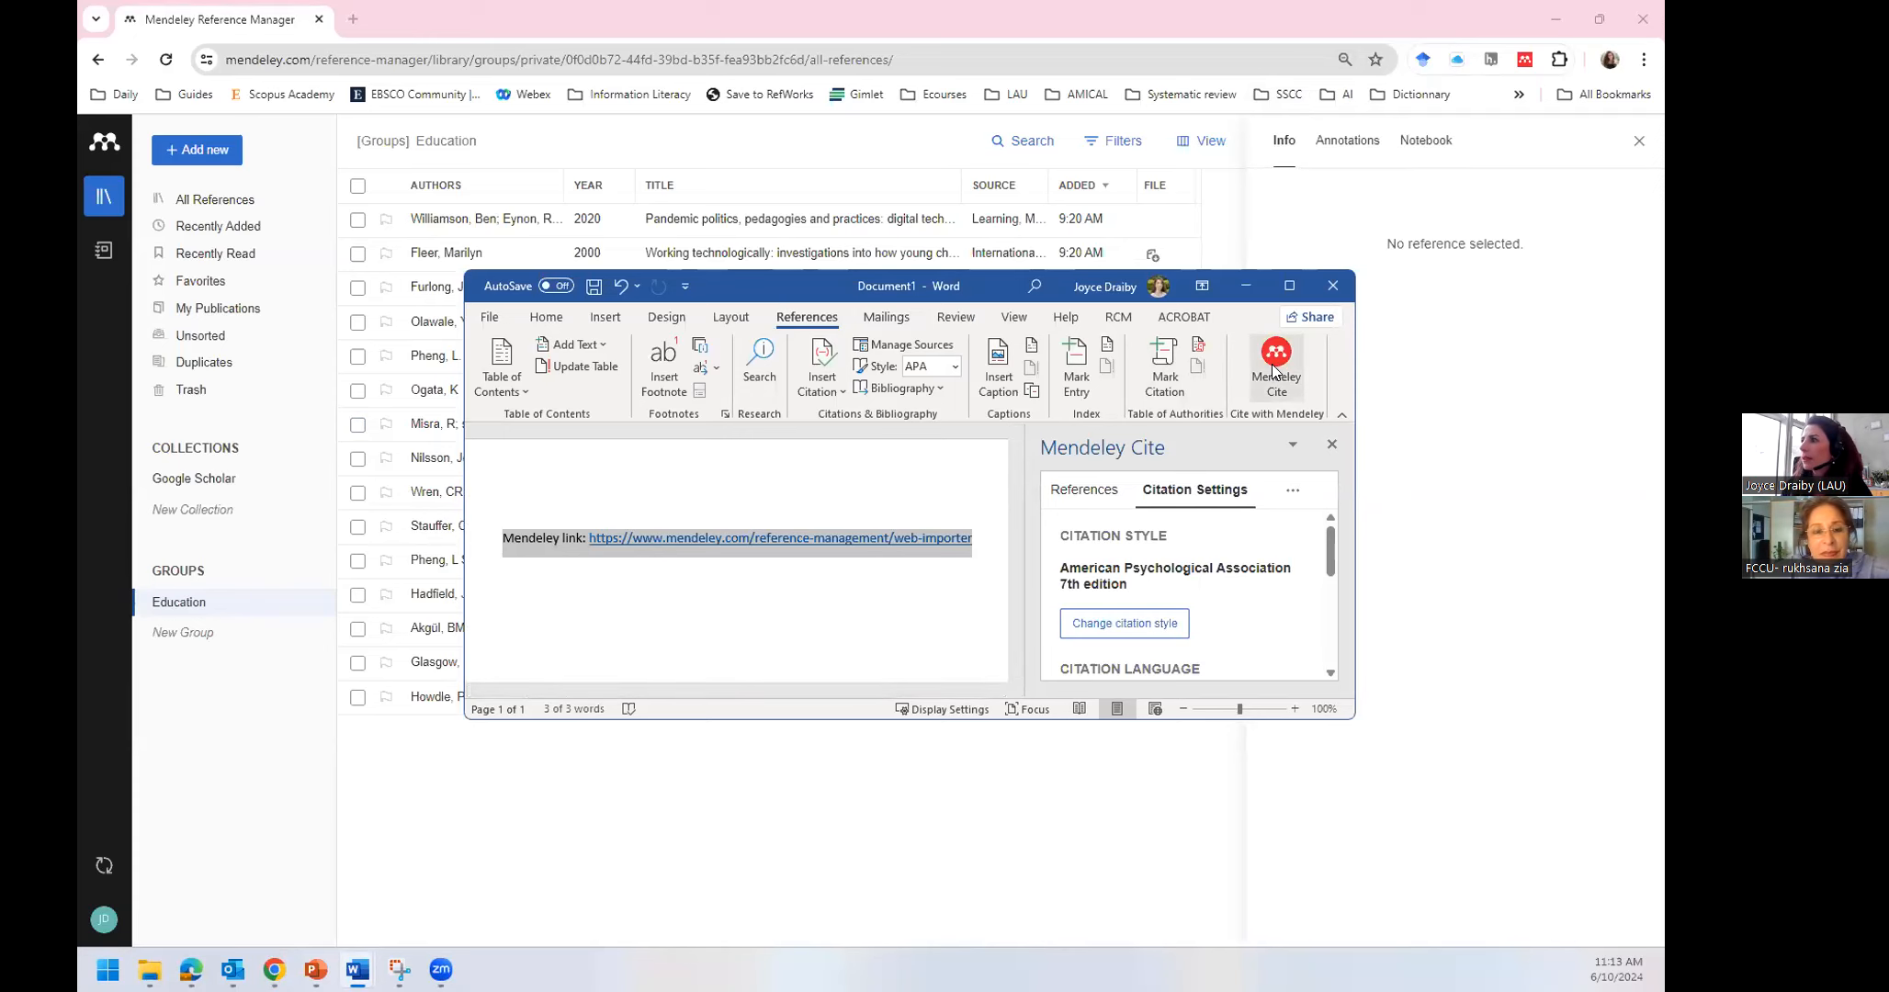
left_click(1289, 286)
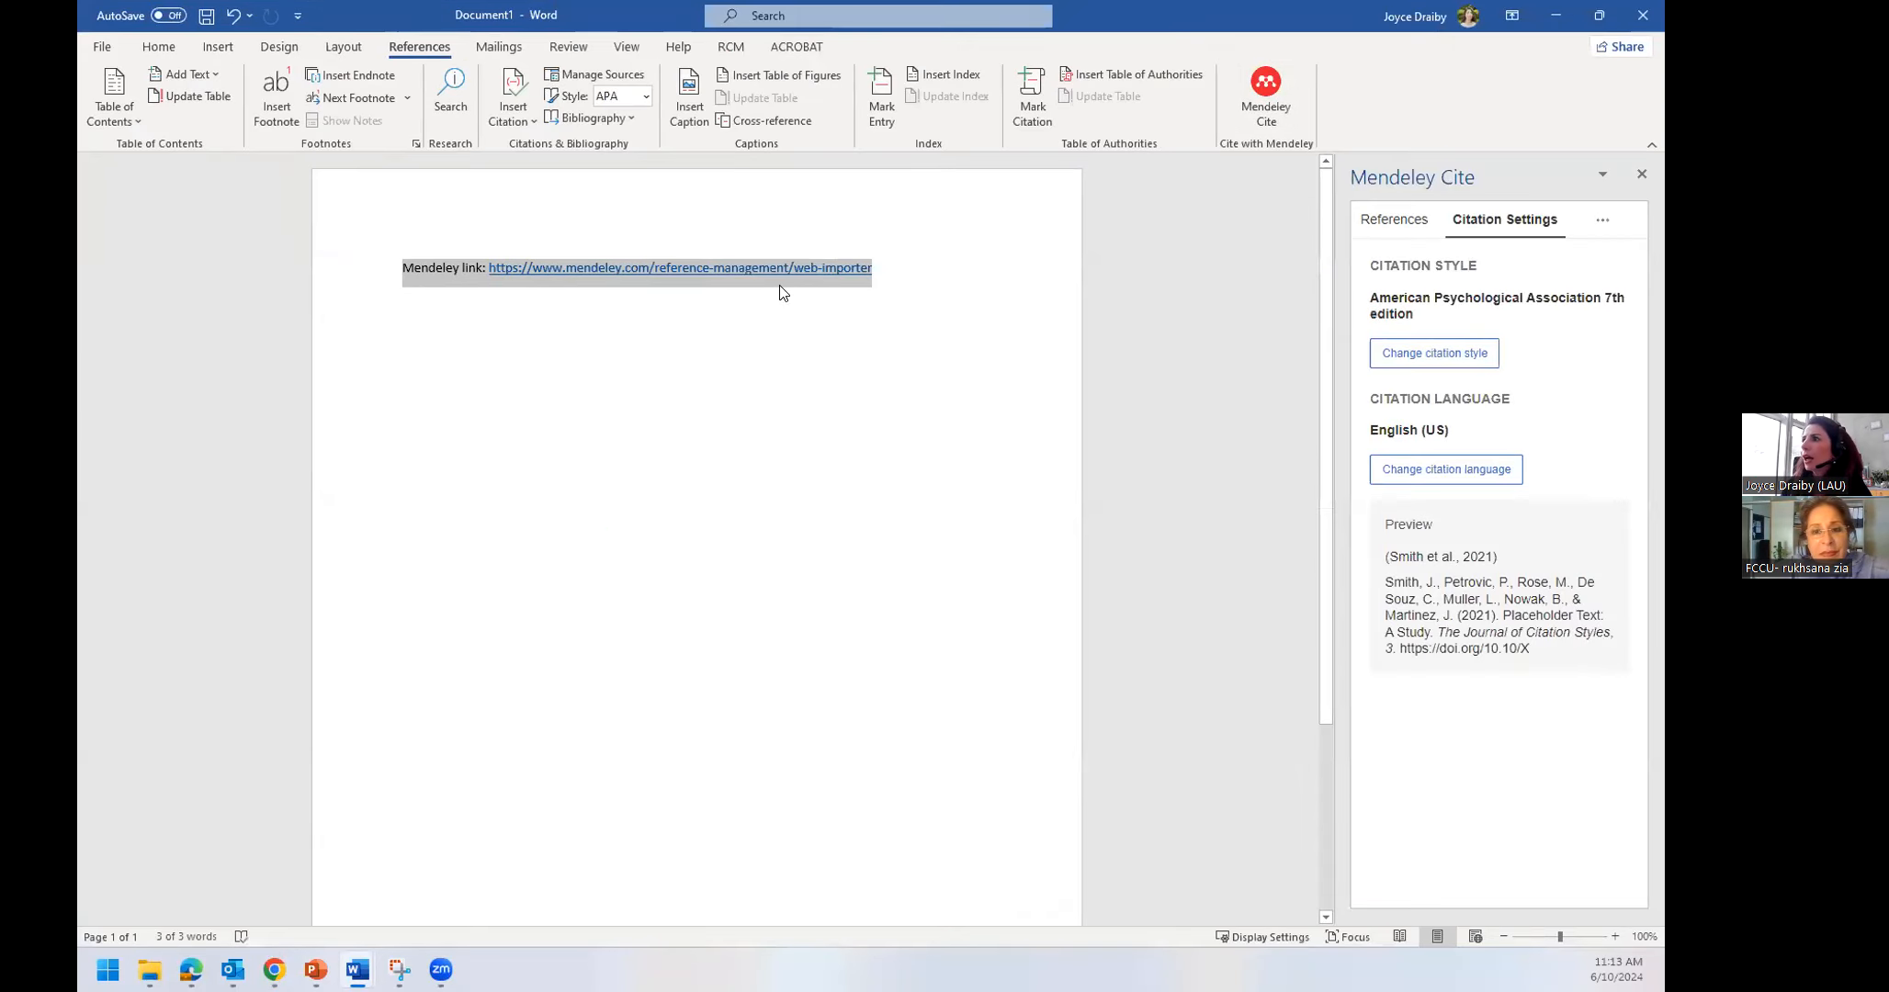
right_click(783, 267)
key("Escape")
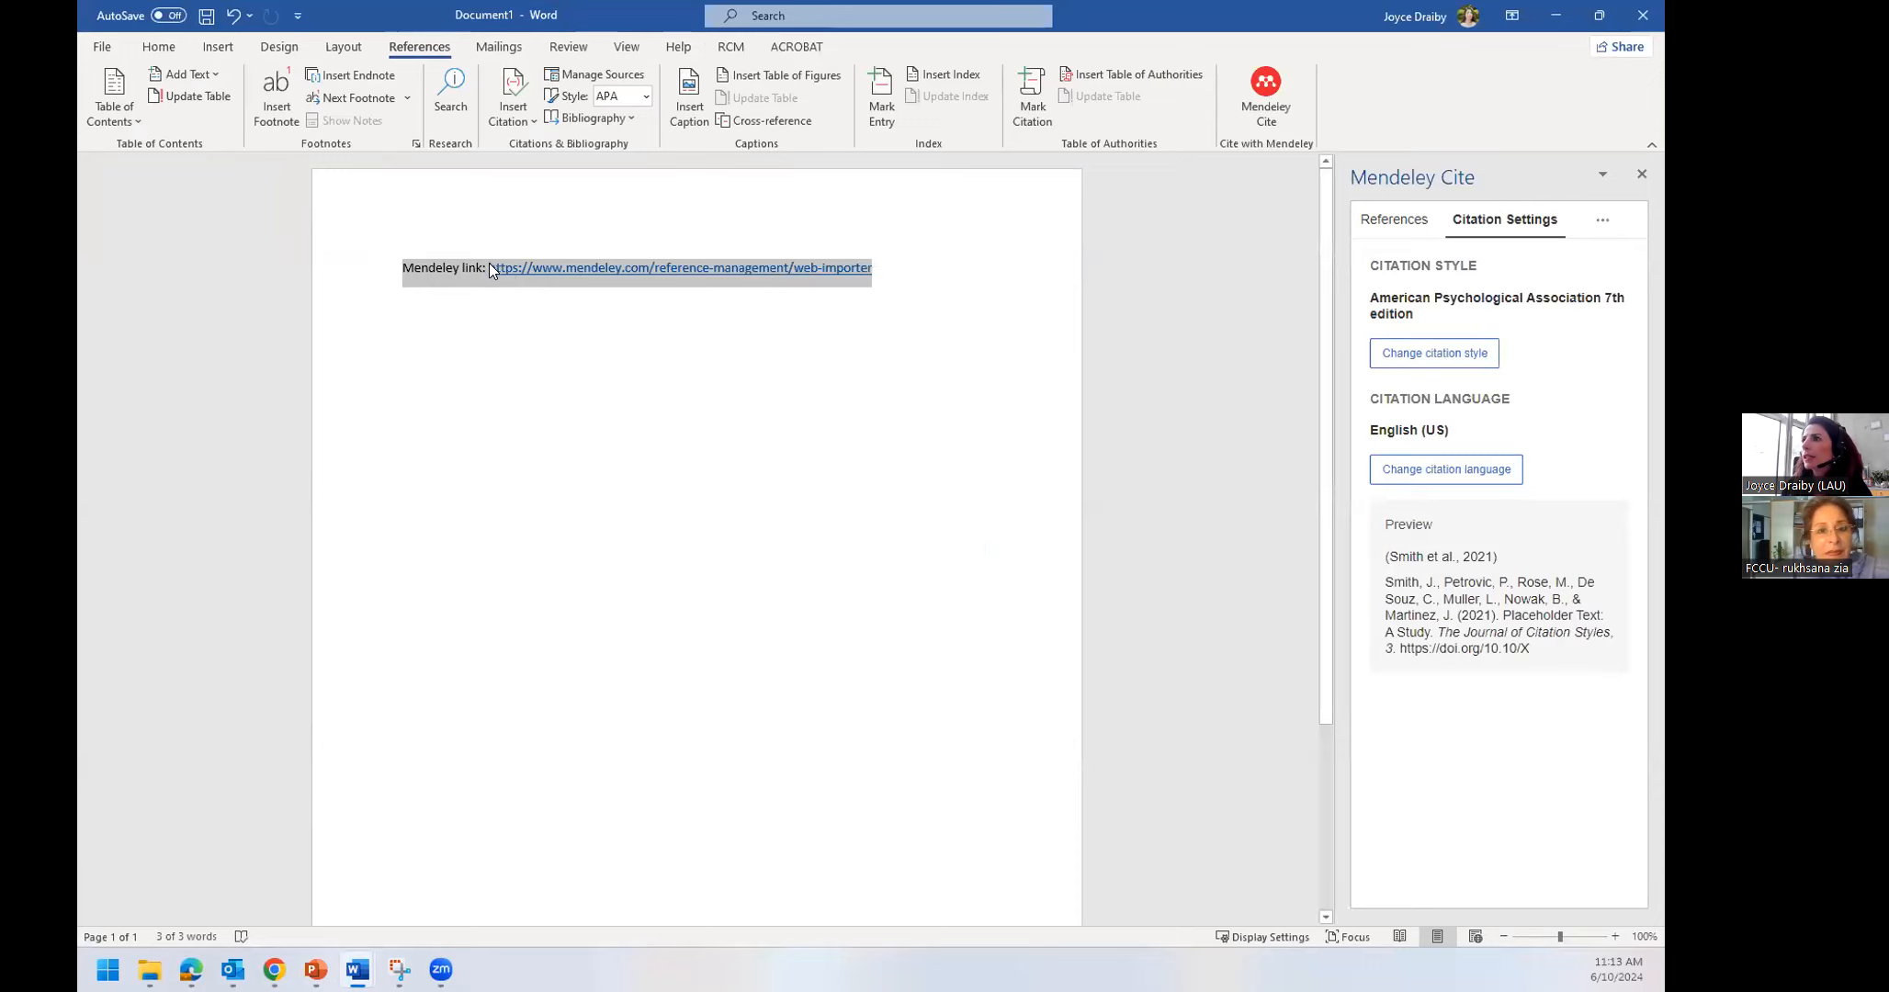
left_click(489, 268)
left_click_drag(489, 268, 829, 274)
right_click(830, 275)
left_click(865, 315)
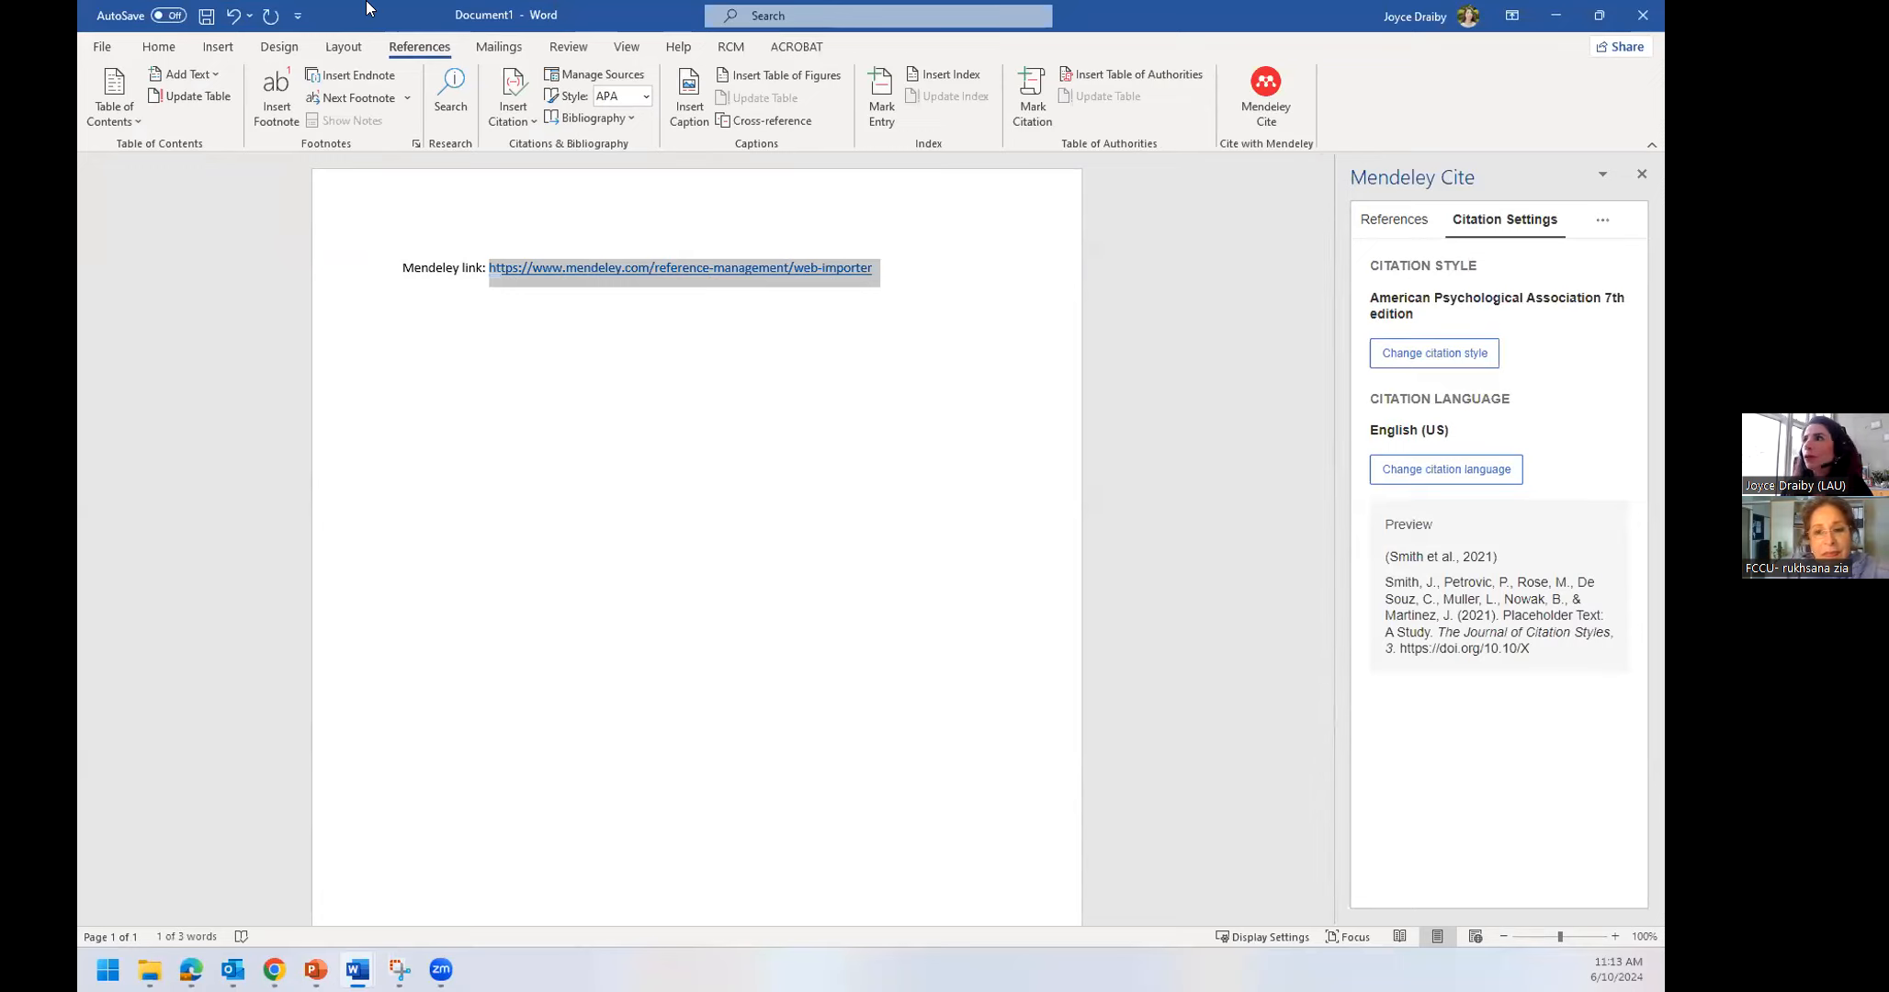
left_click(796, 632)
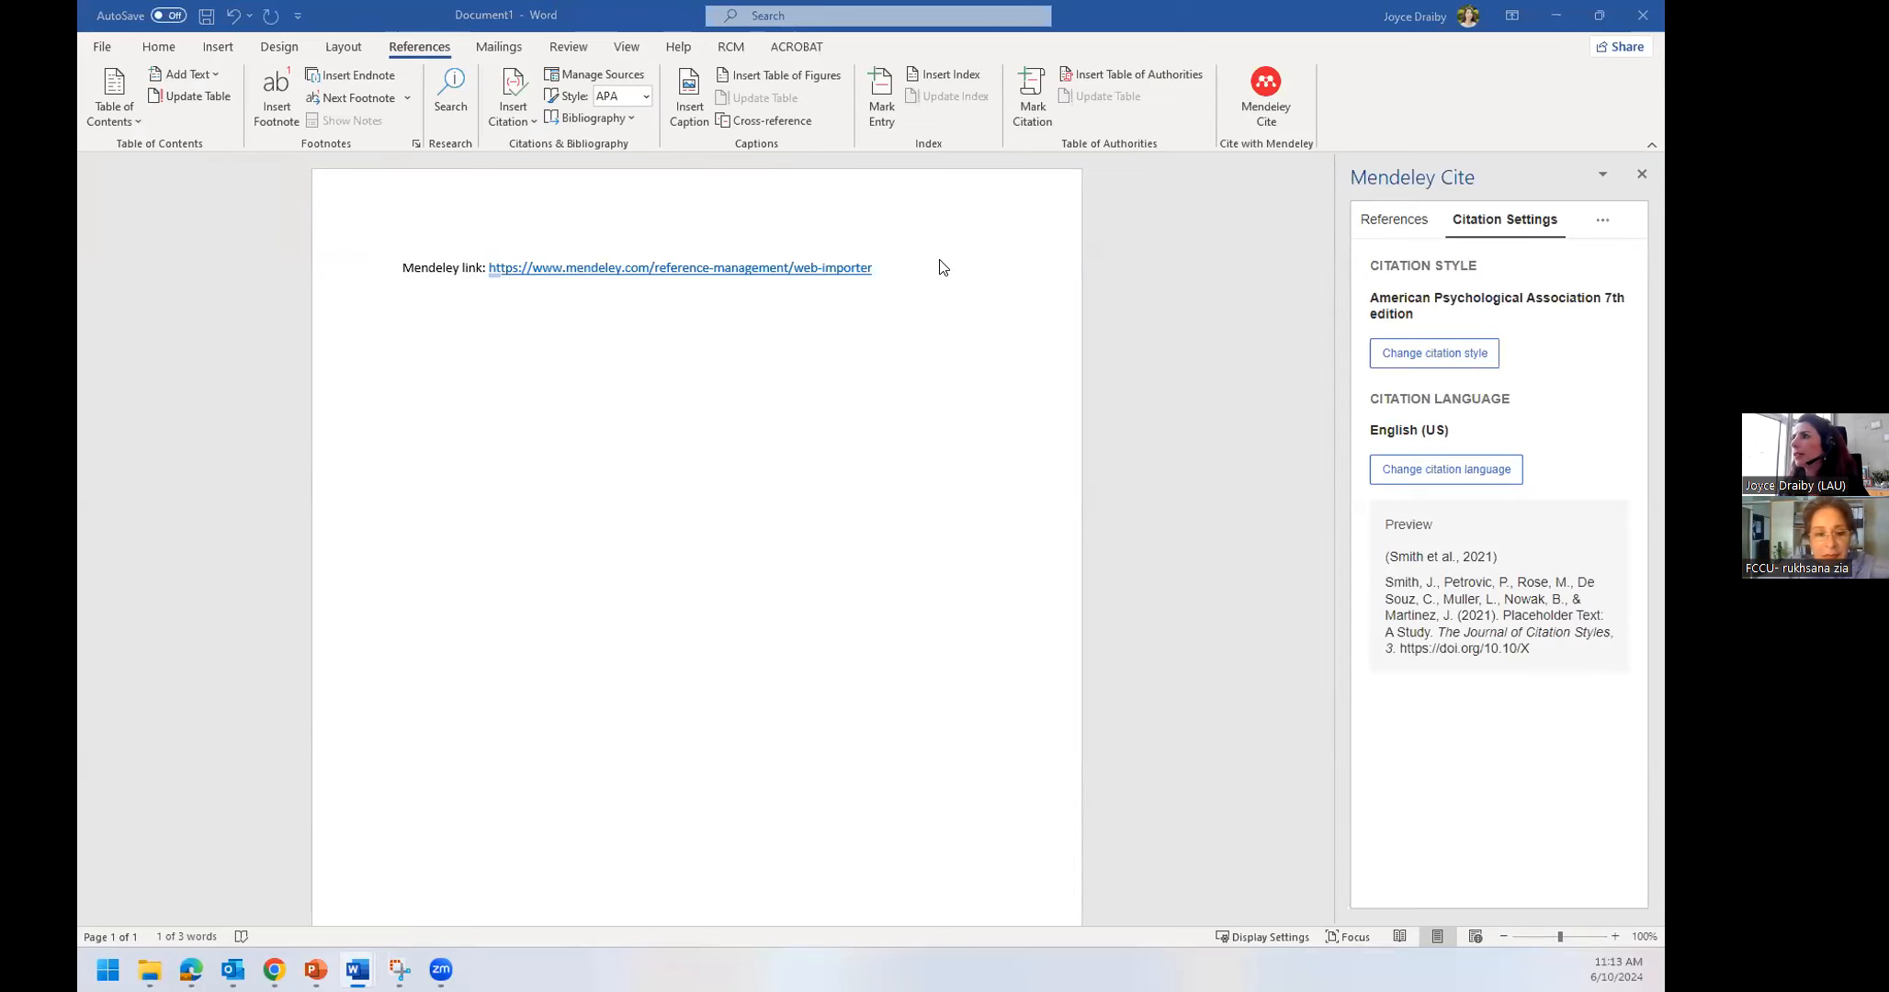
left_click(1555, 16)
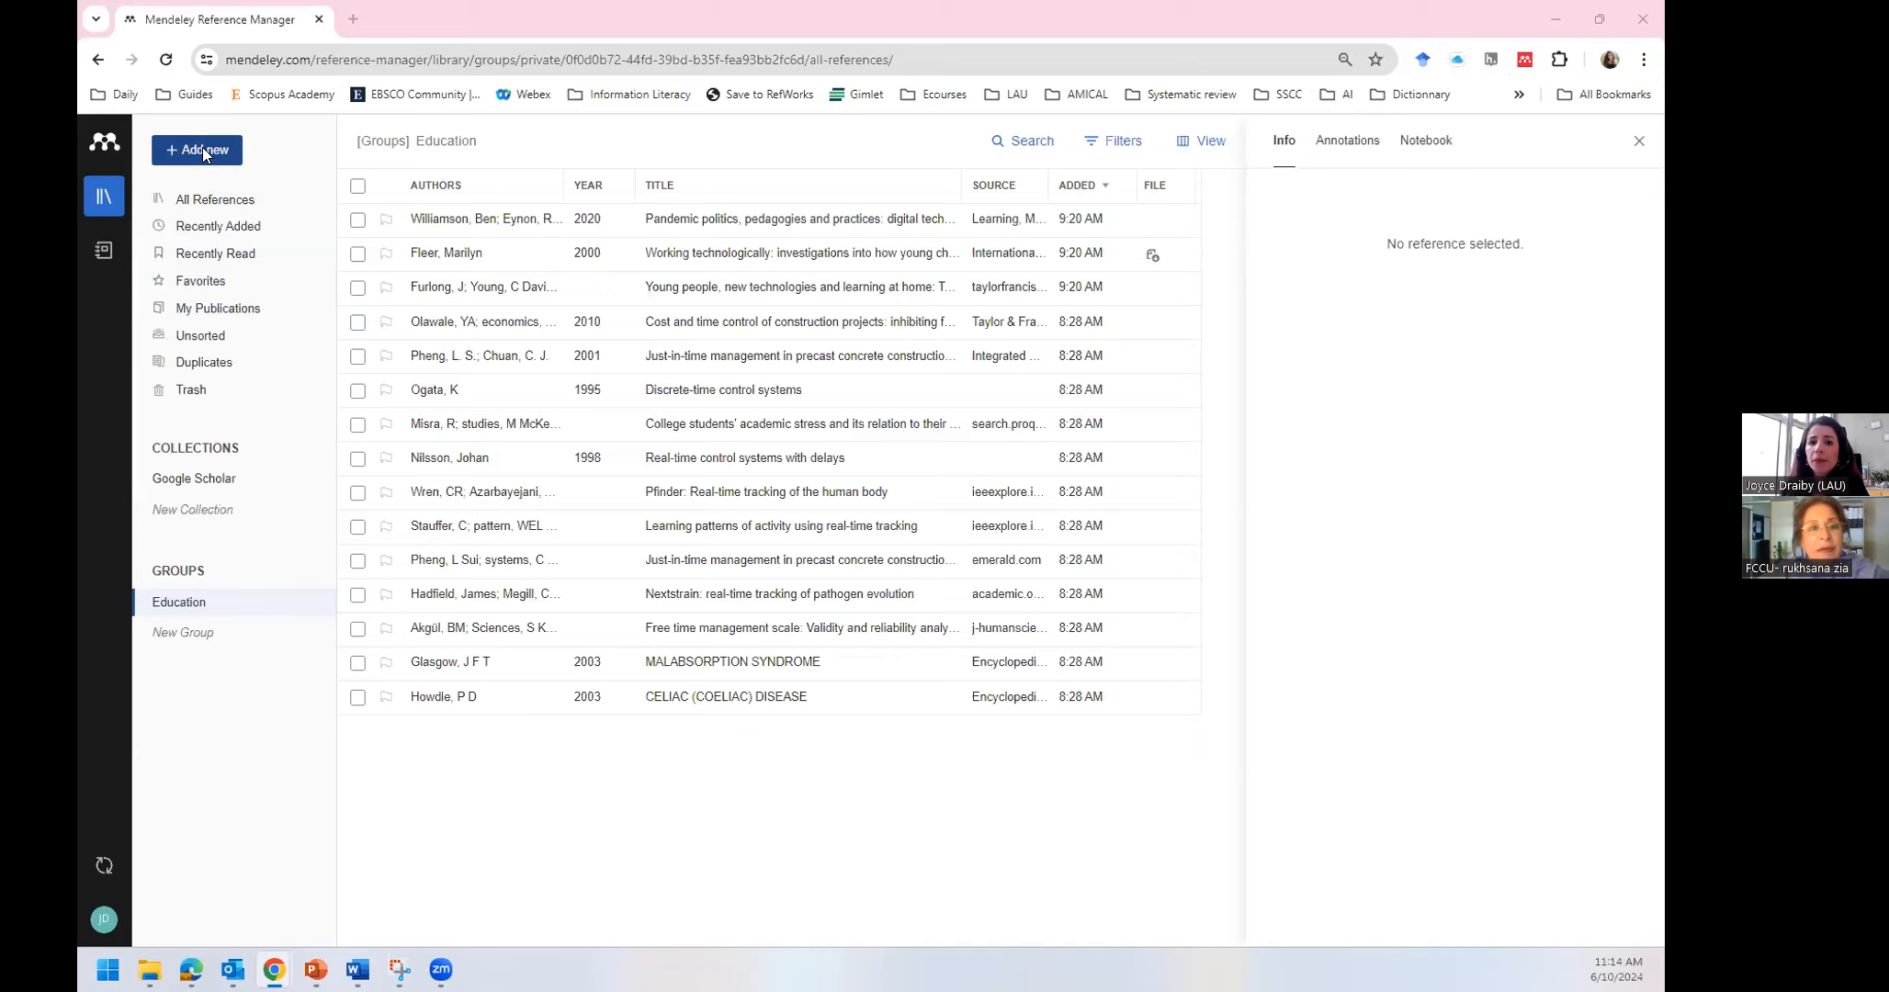
Show all references in the library and review the options for importing files, folders or a library
left_click(213, 202)
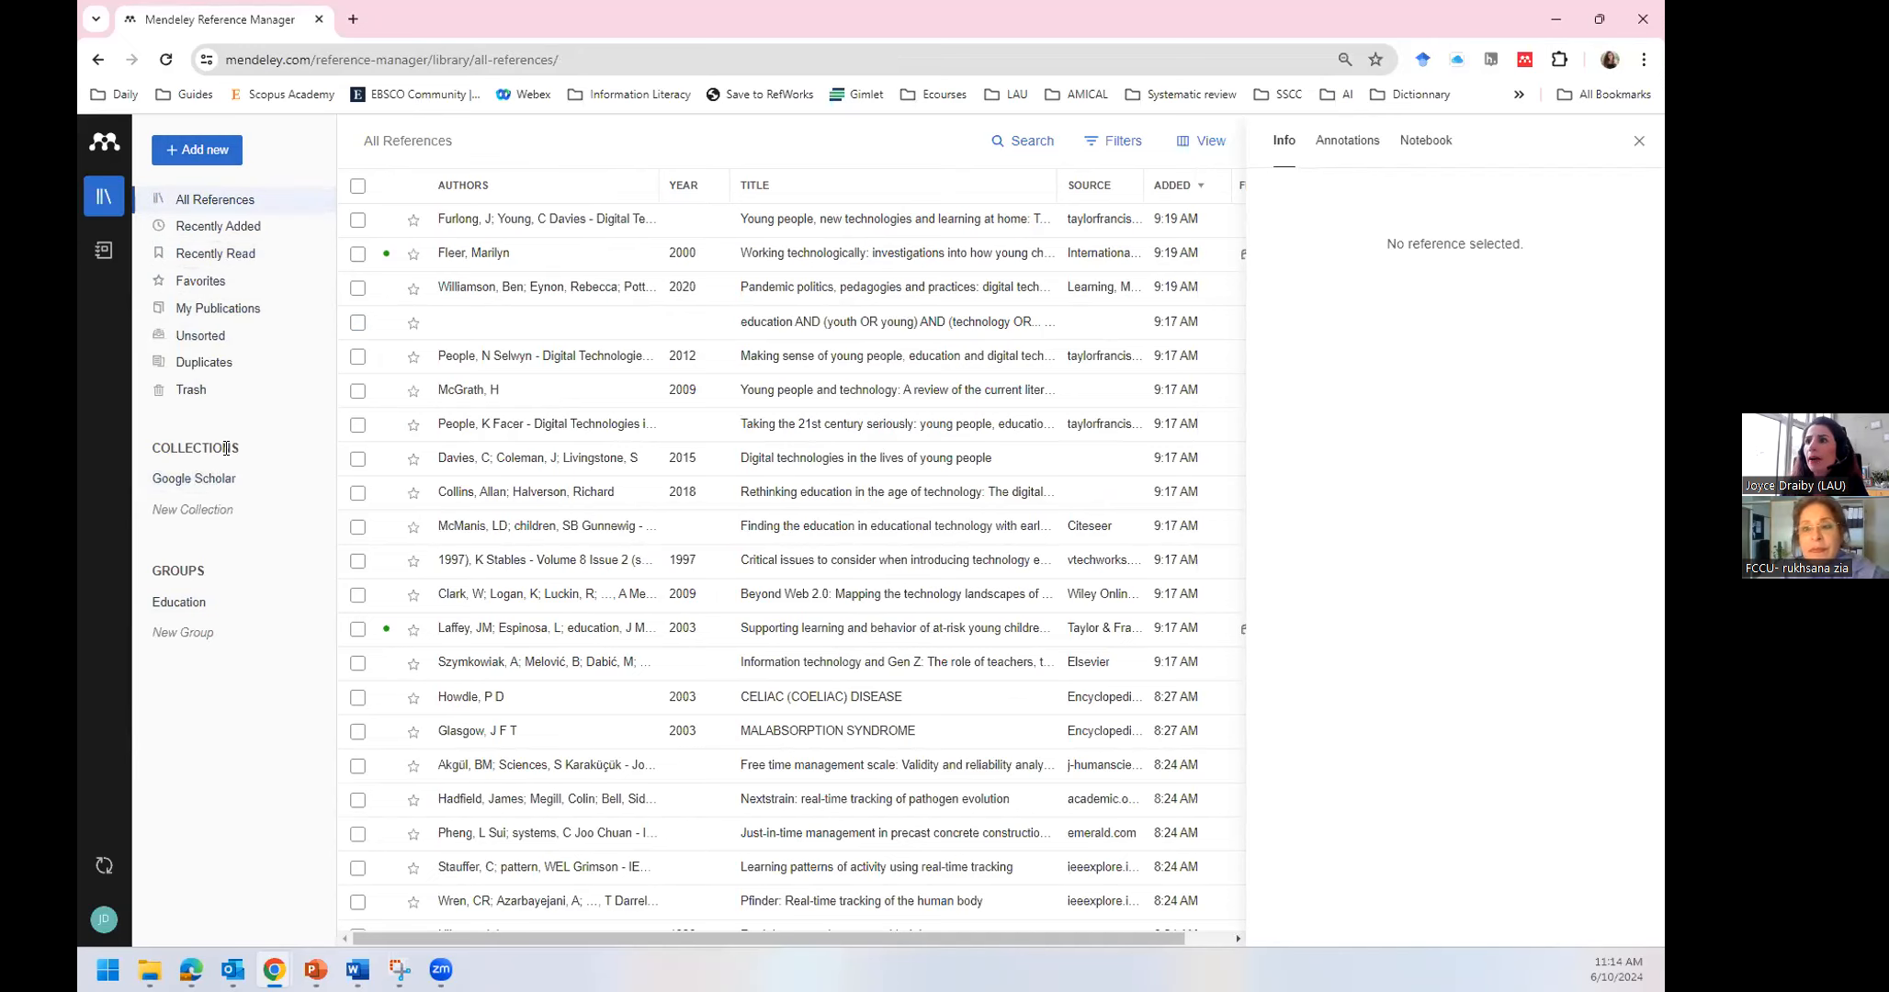
left_click(191, 508)
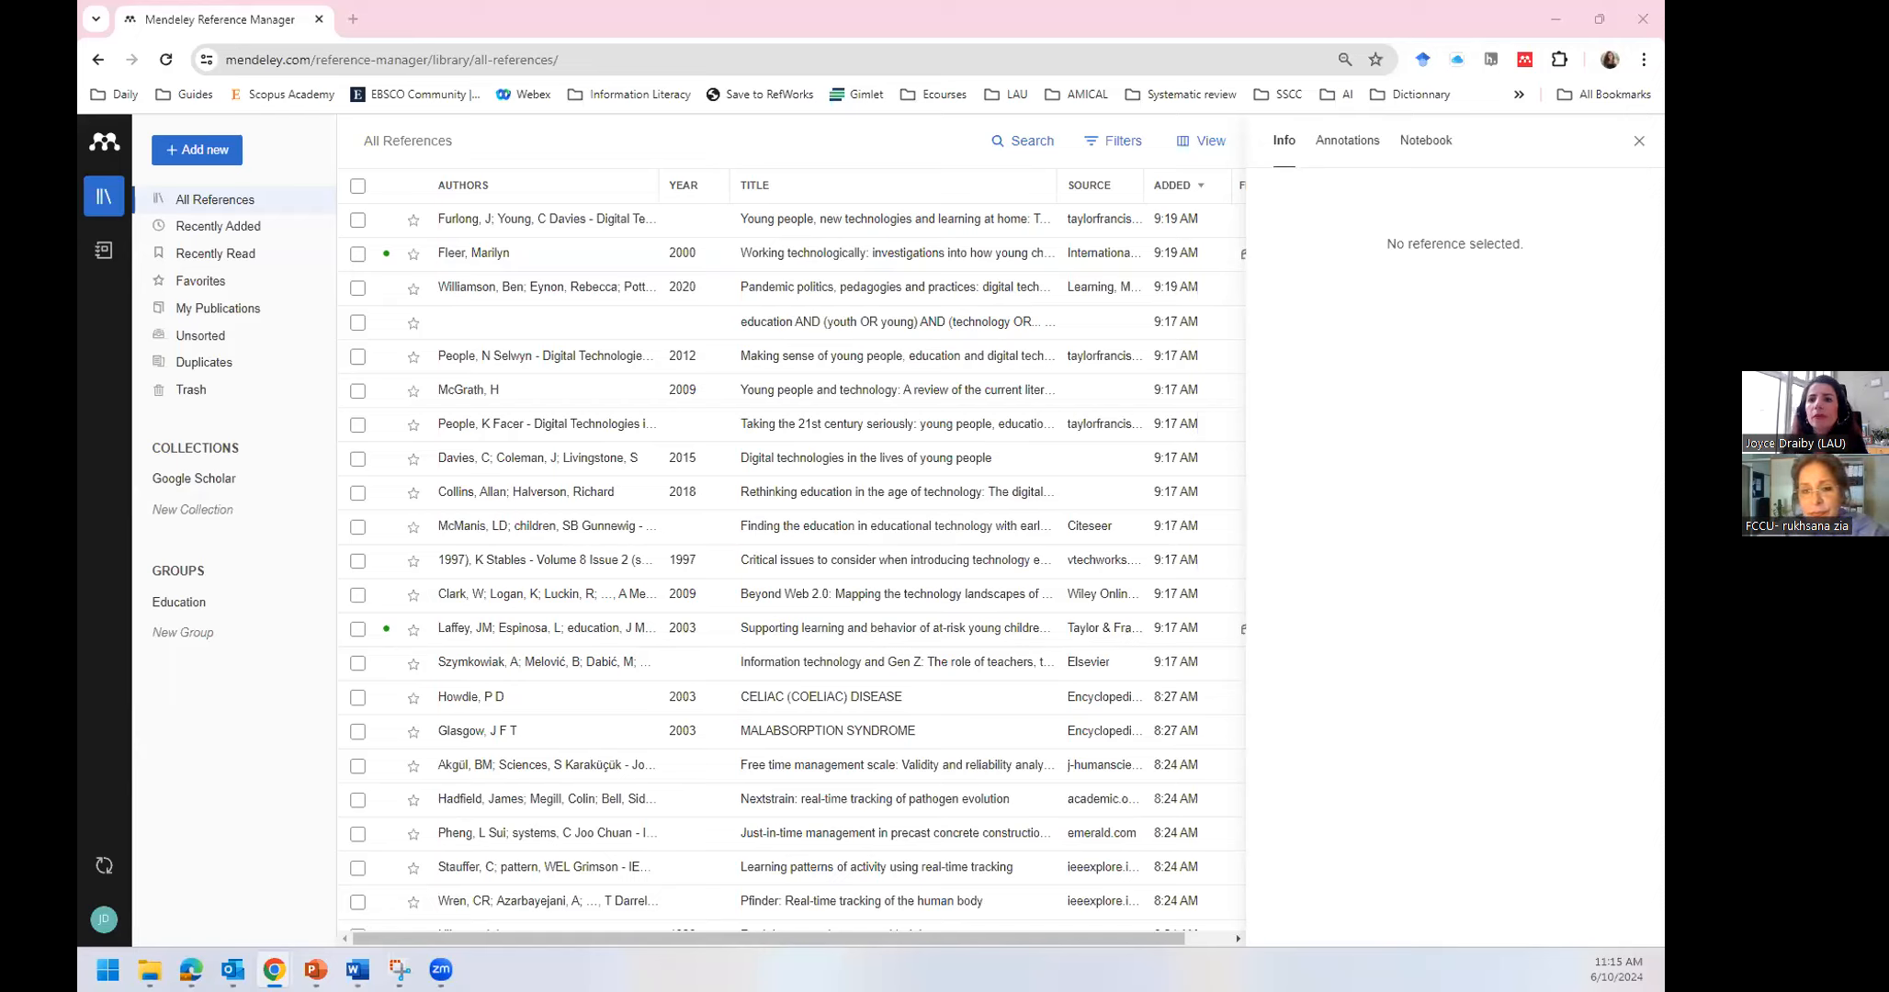
left_click(226, 152)
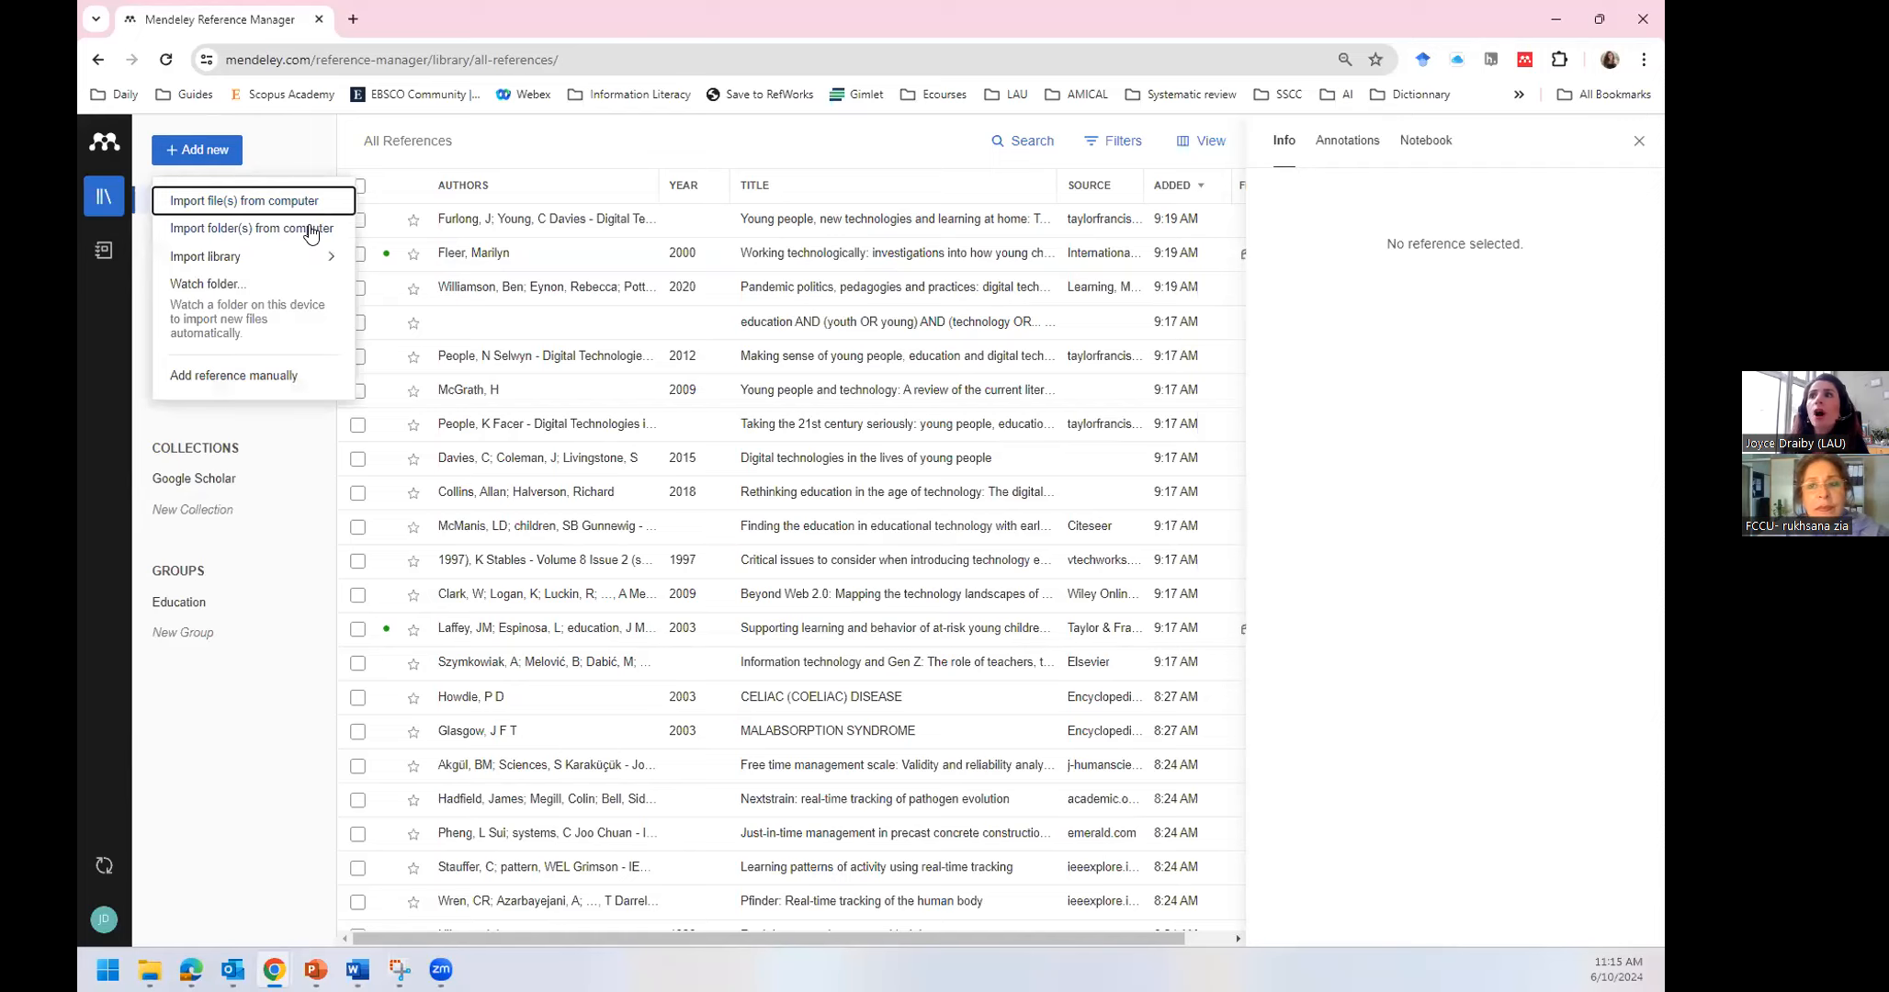
mouse_move(223, 258)
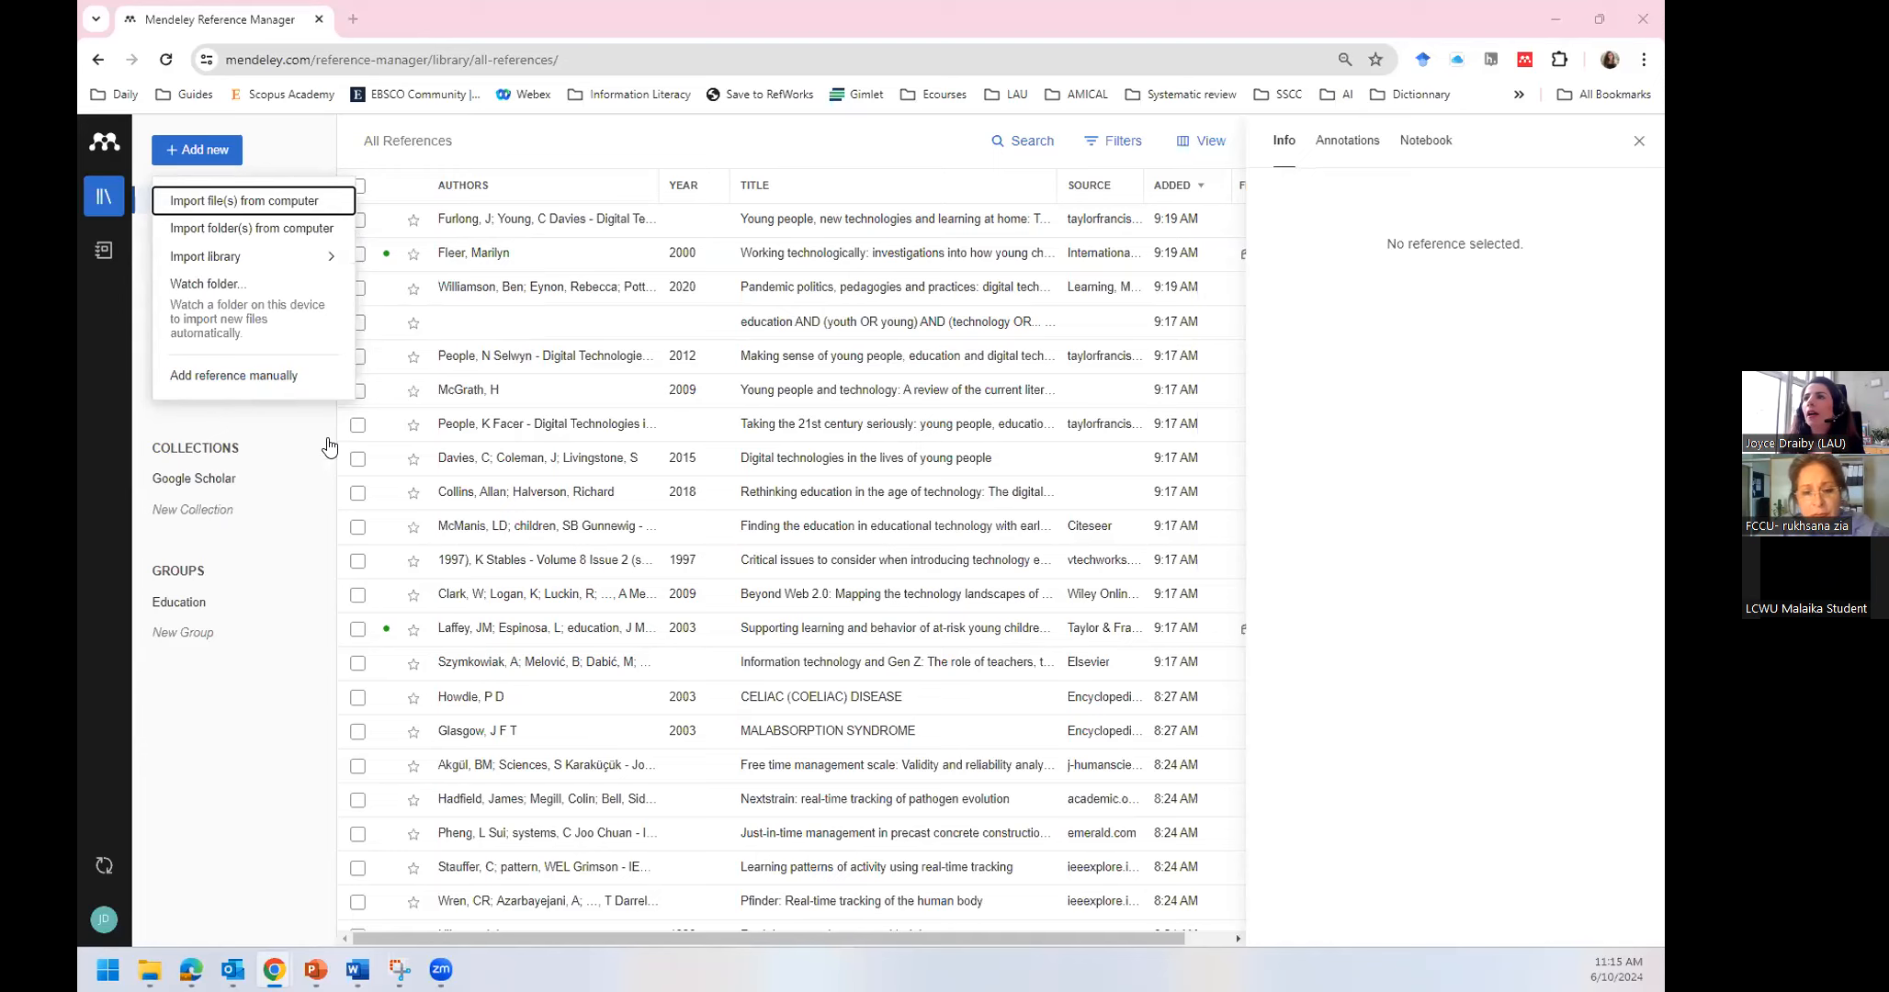
left_click(295, 442)
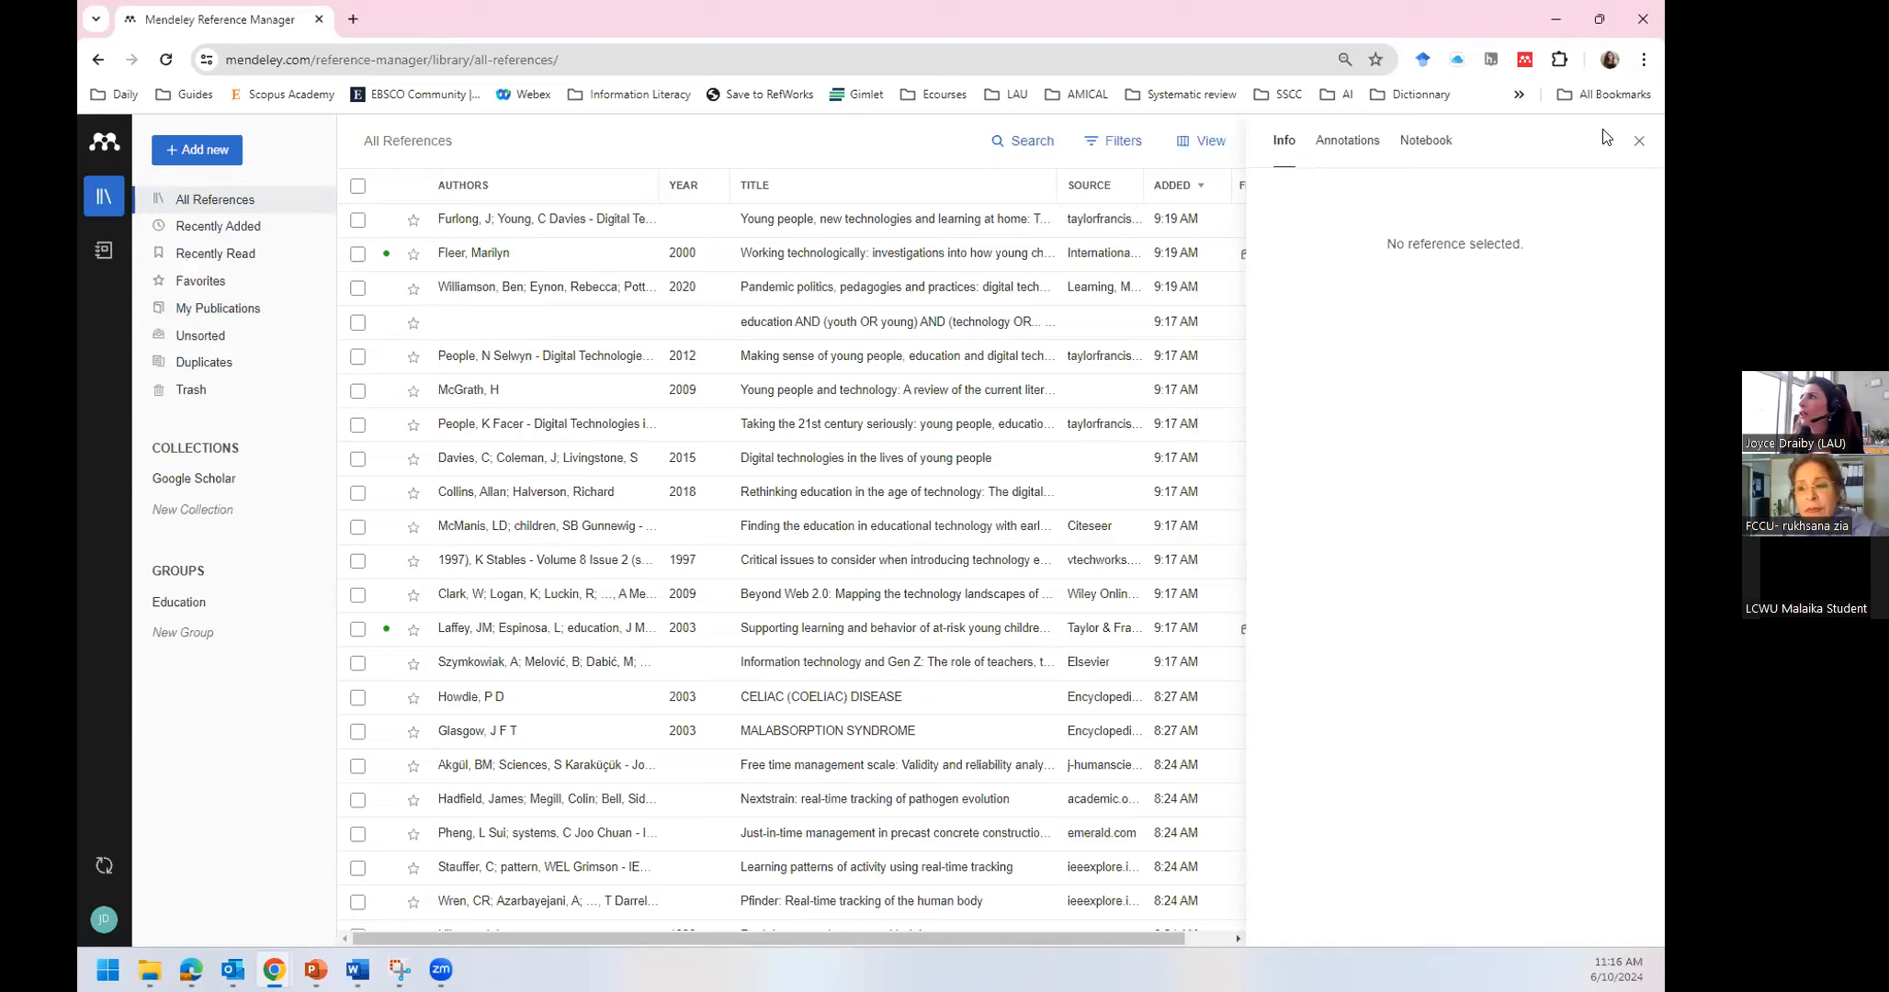
Close the reference details pane and set the reference table rows to Full view
left_click(1639, 142)
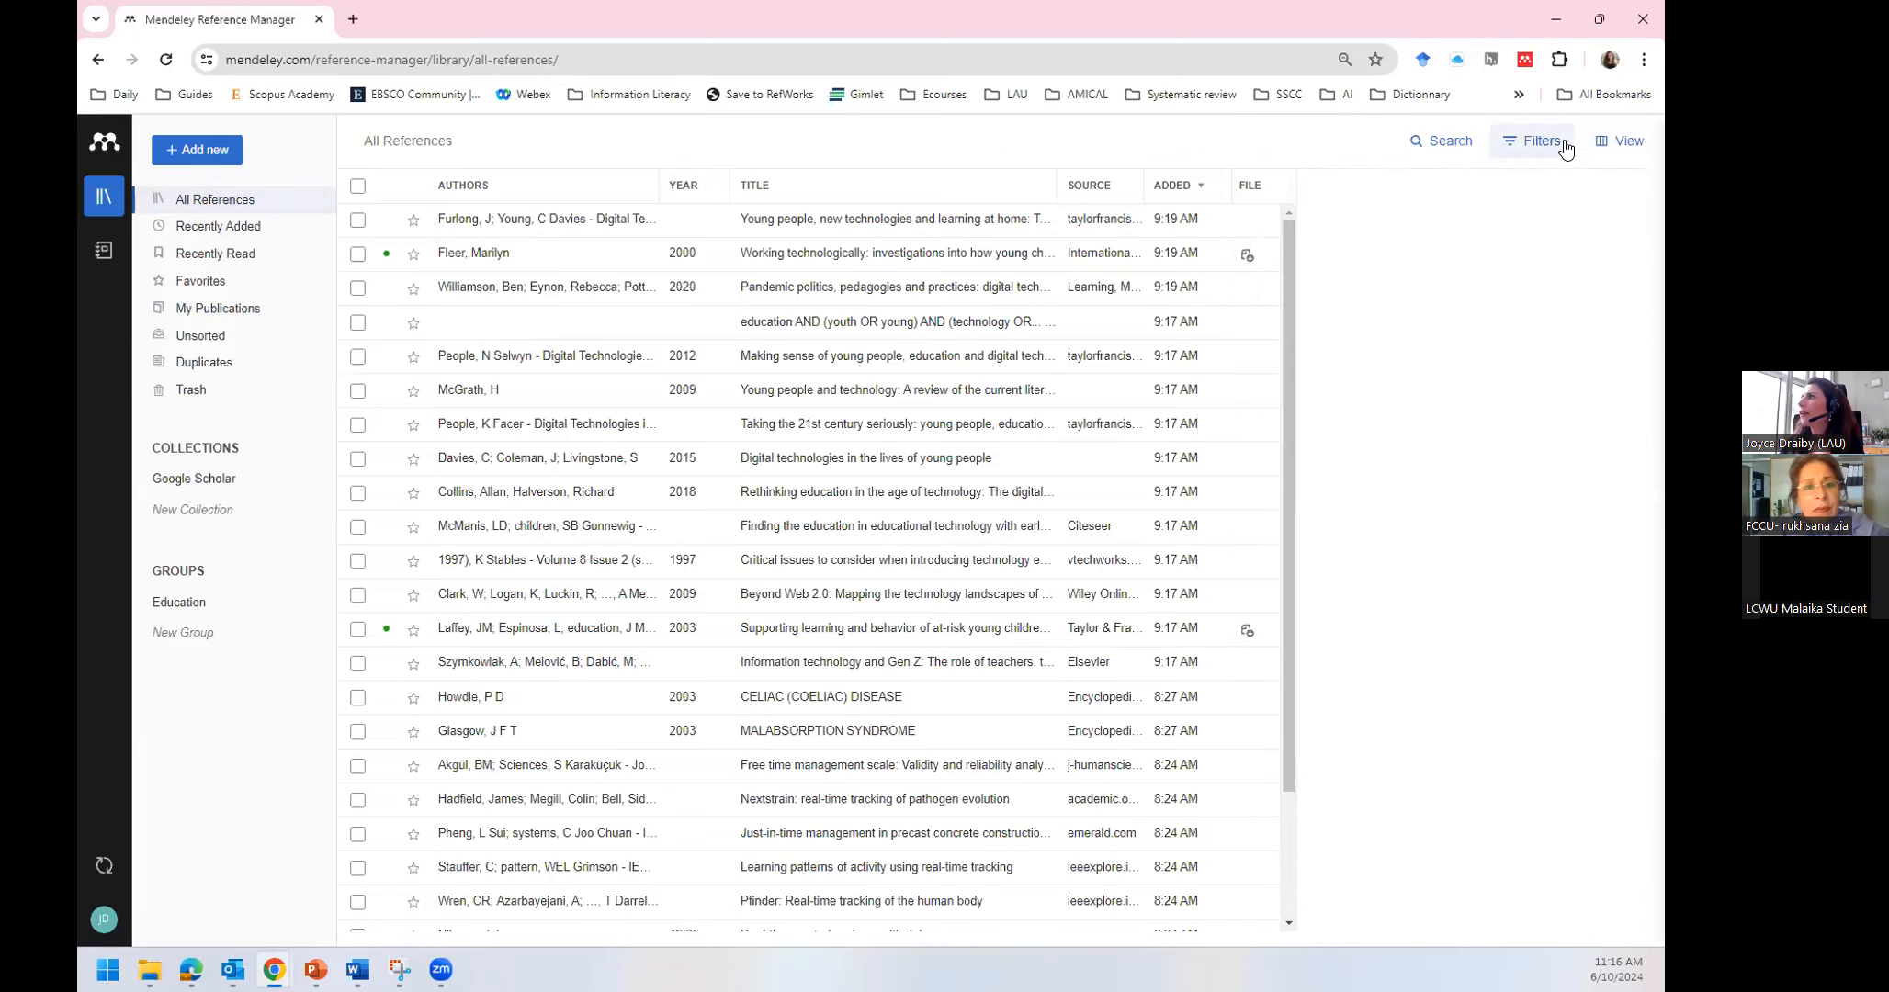
left_click(1596, 147)
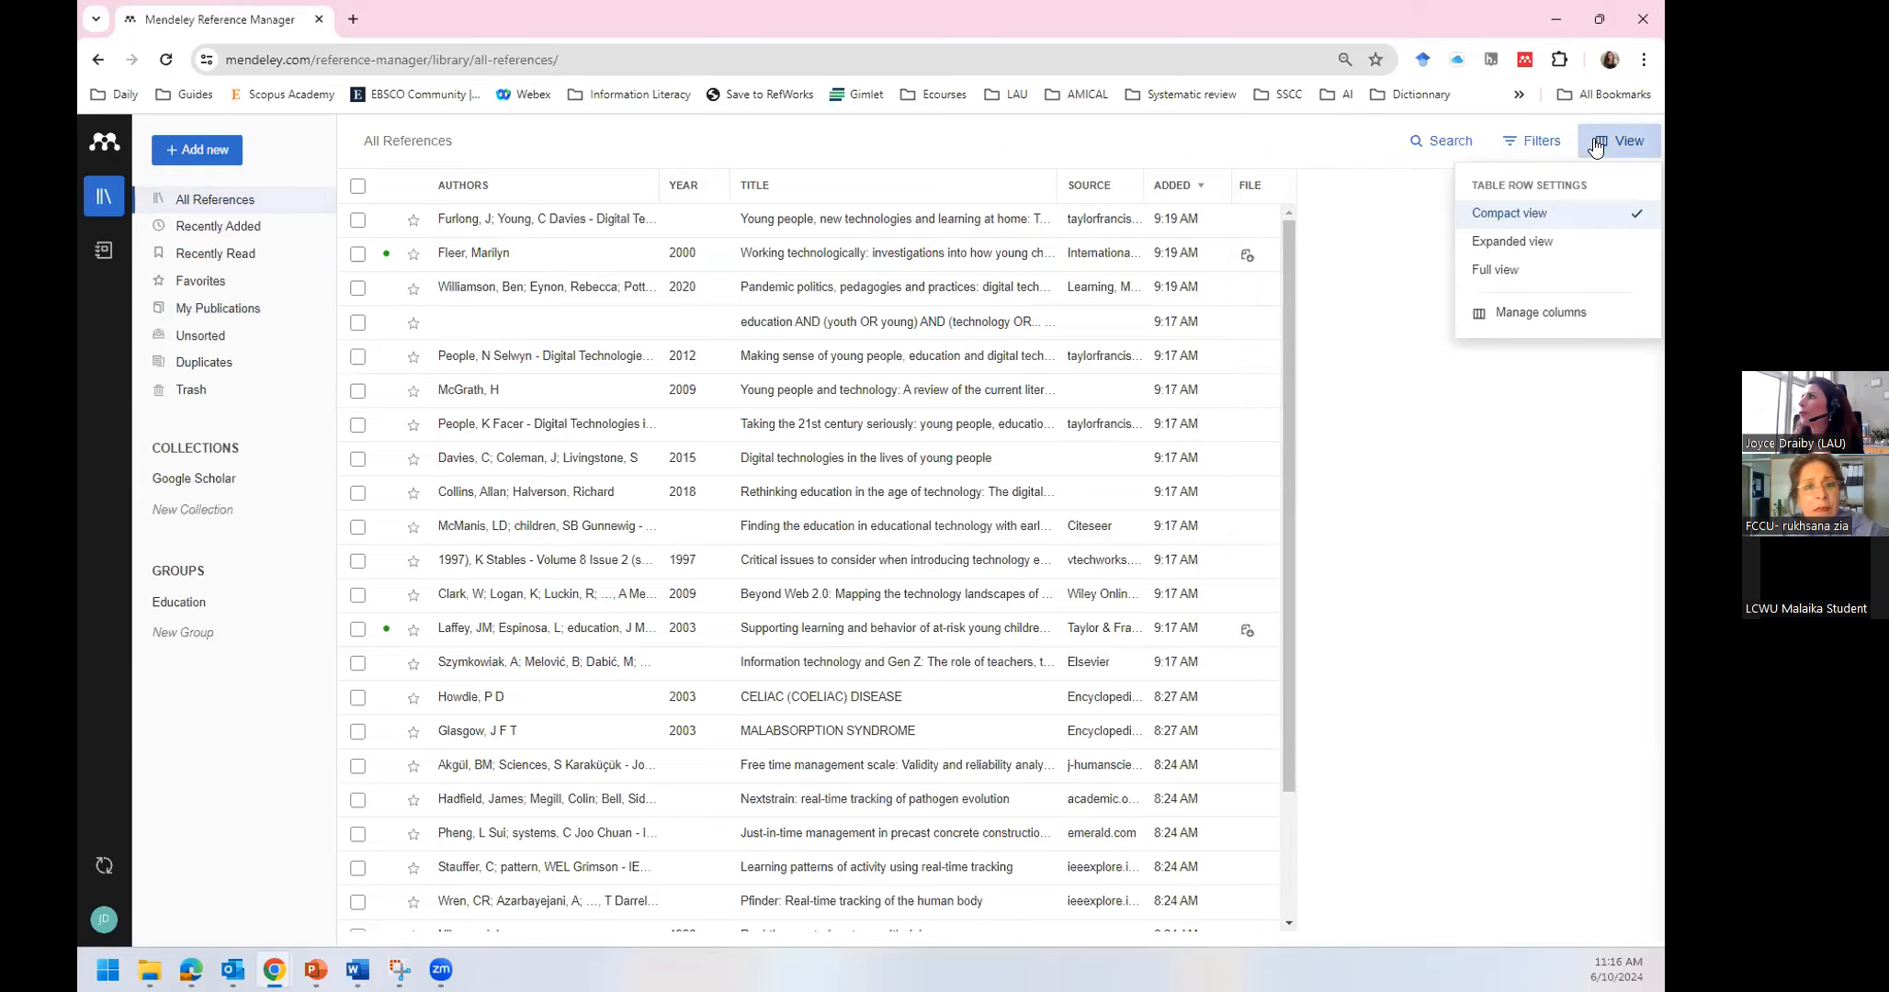
left_click(1511, 242)
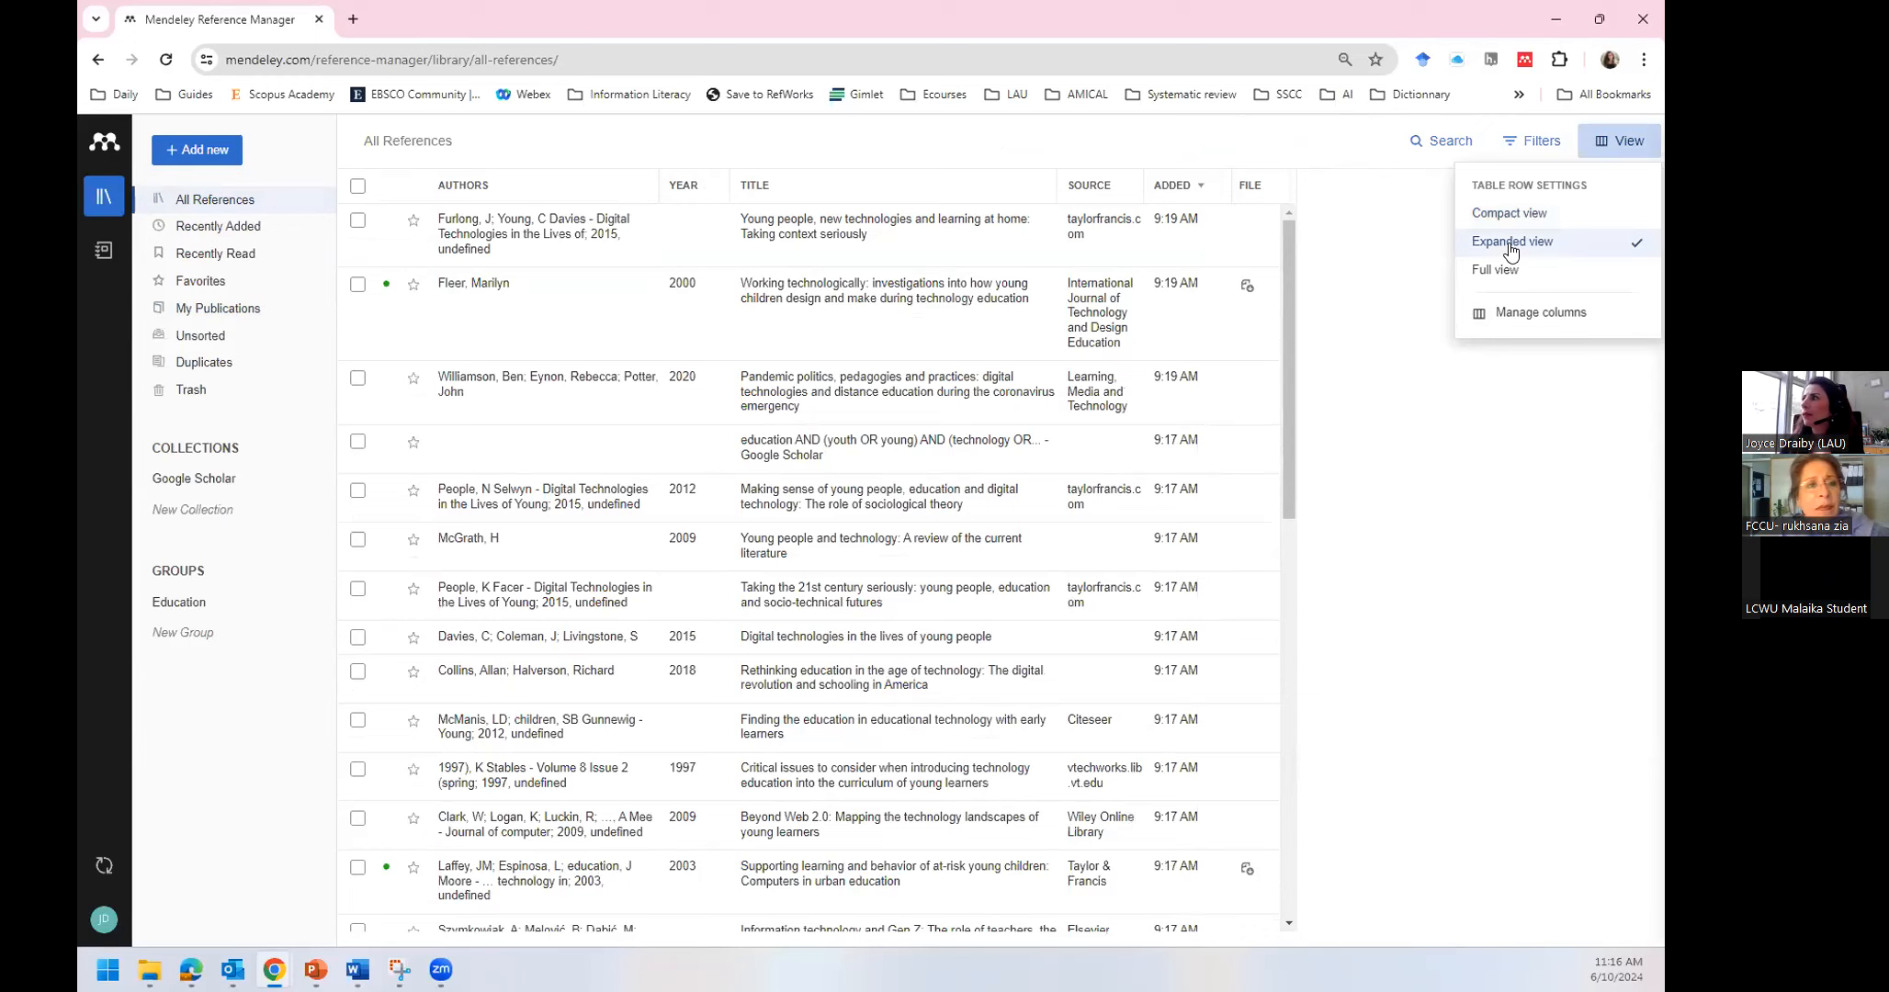
left_click(1511, 274)
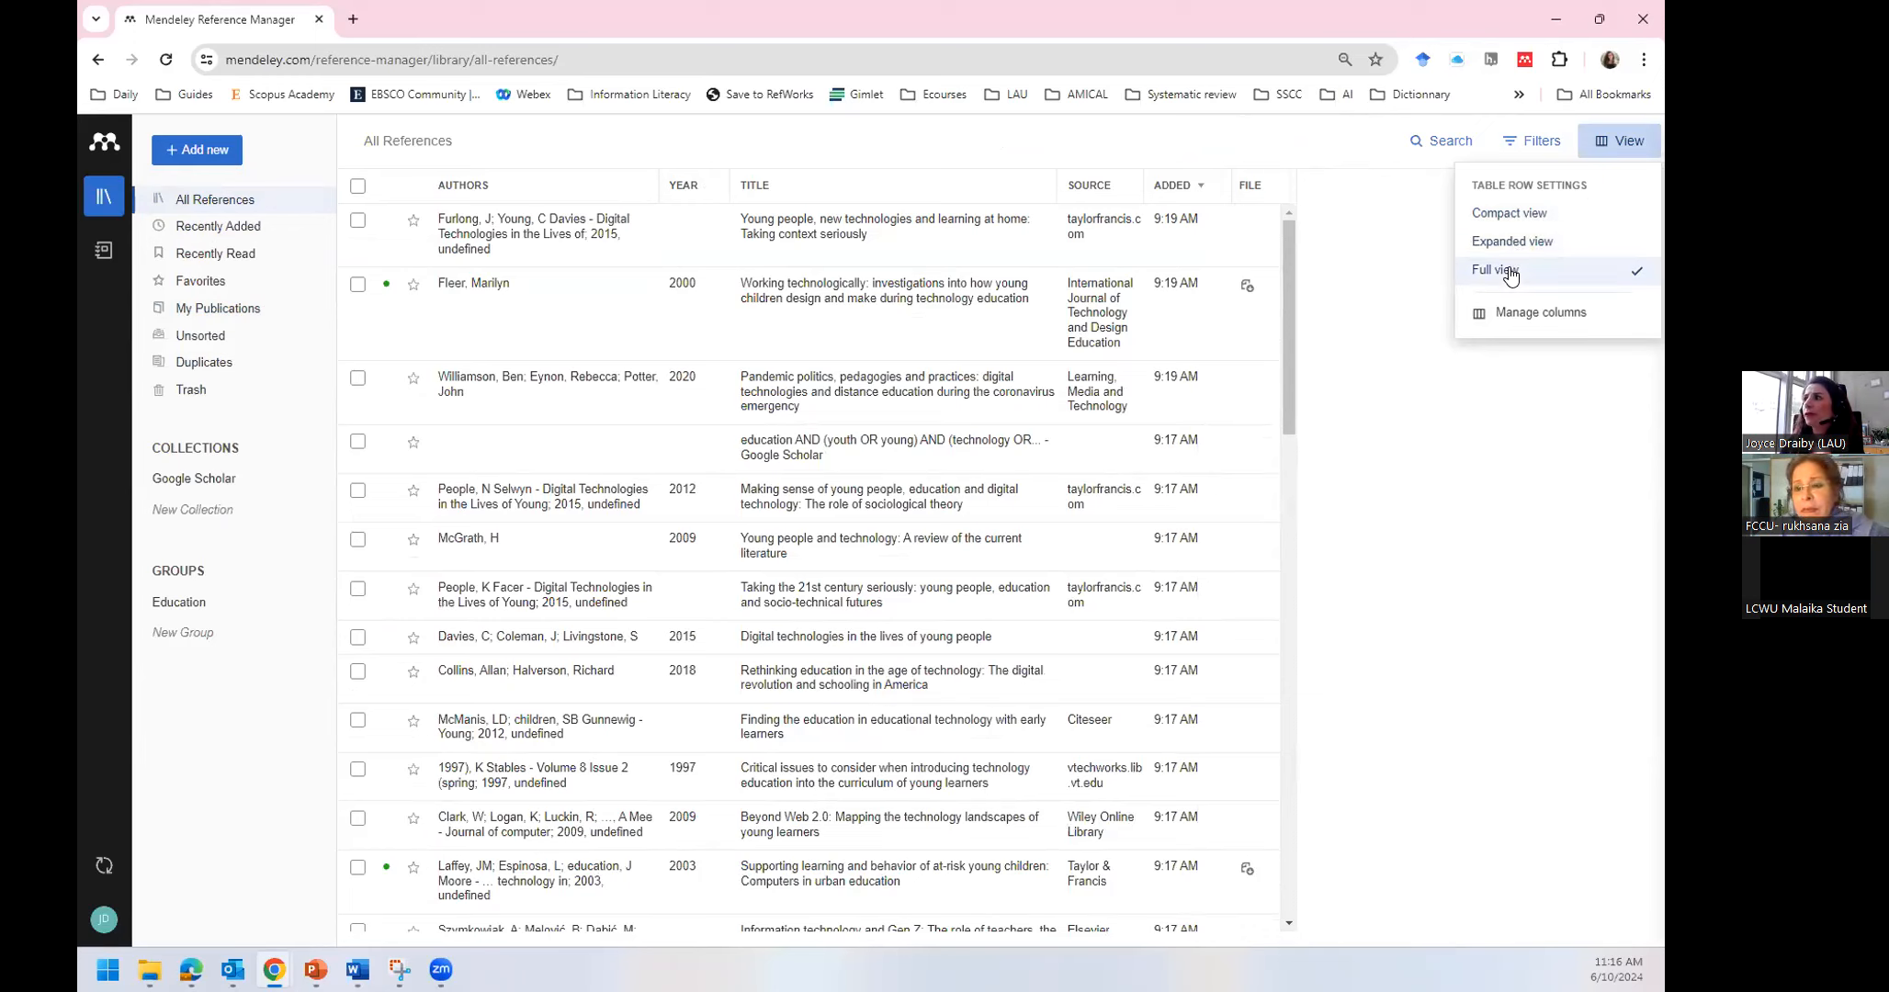
left_click(1378, 250)
Examine the author and tag filters and the search field for all references, and close them without applying anything
left_click(1544, 145)
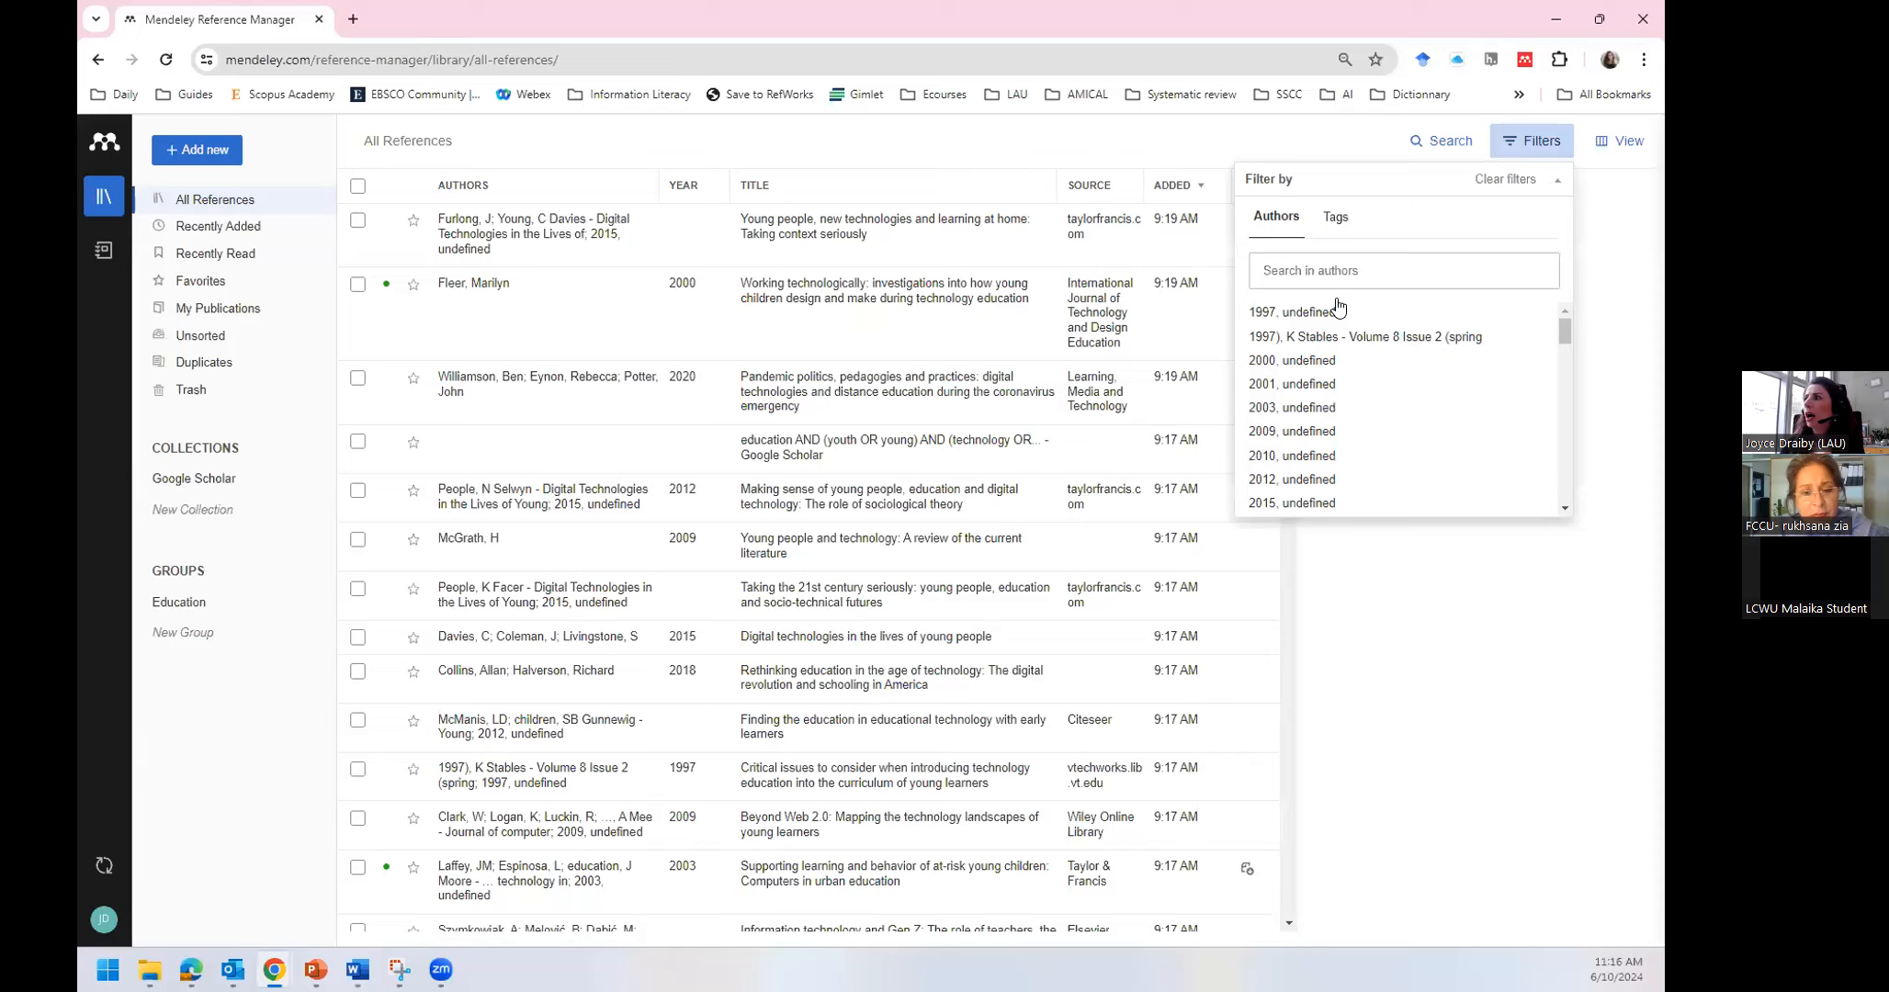
left_click(1334, 221)
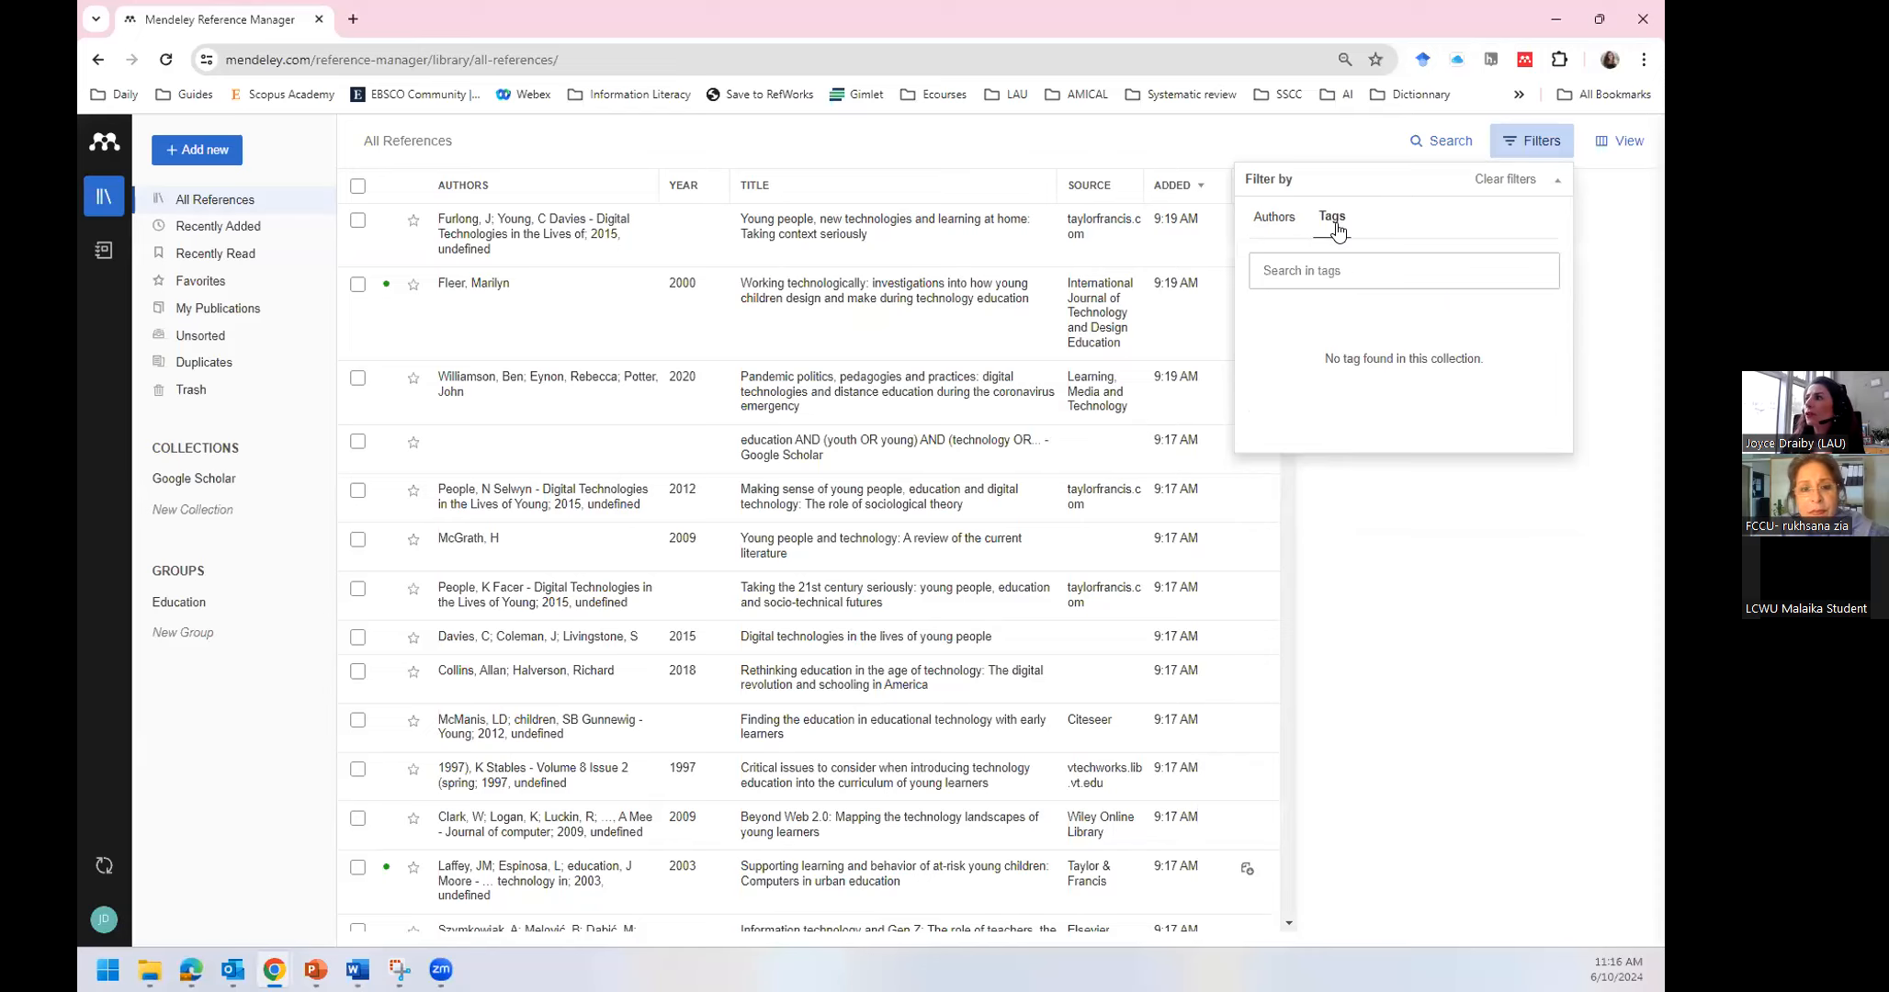
left_click(1438, 140)
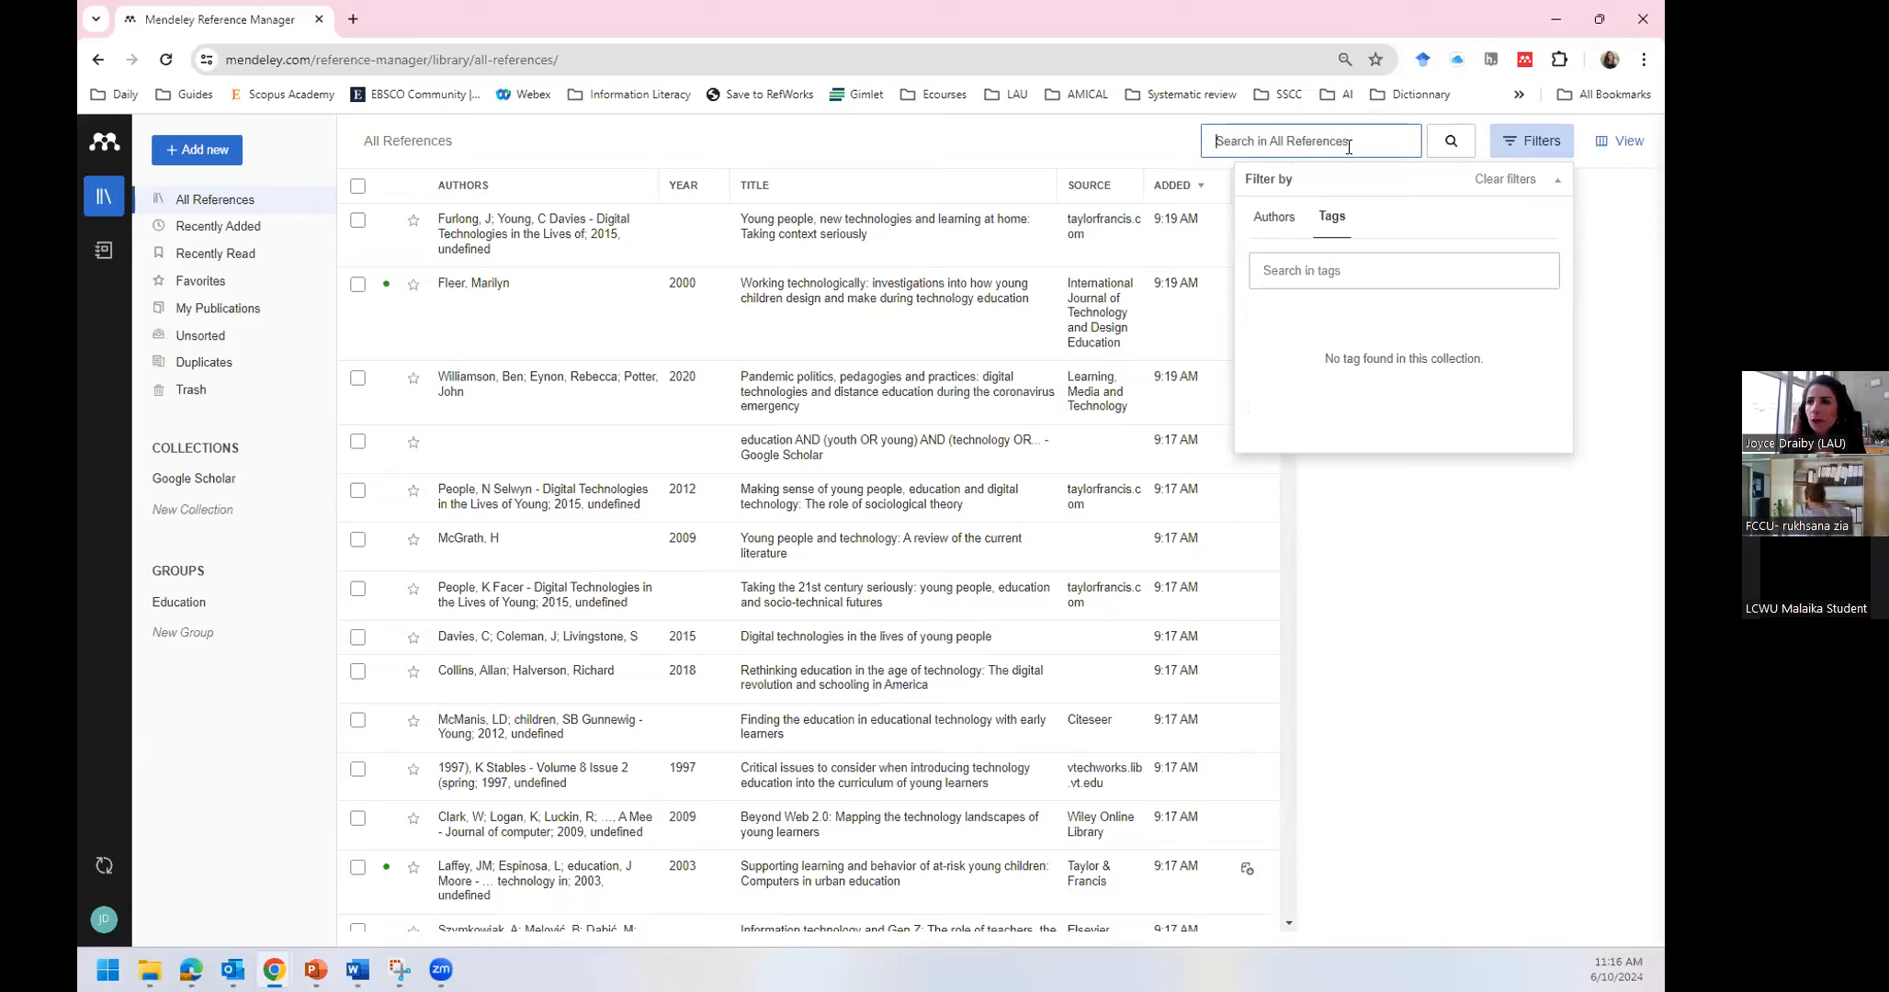
left_click(1640, 370)
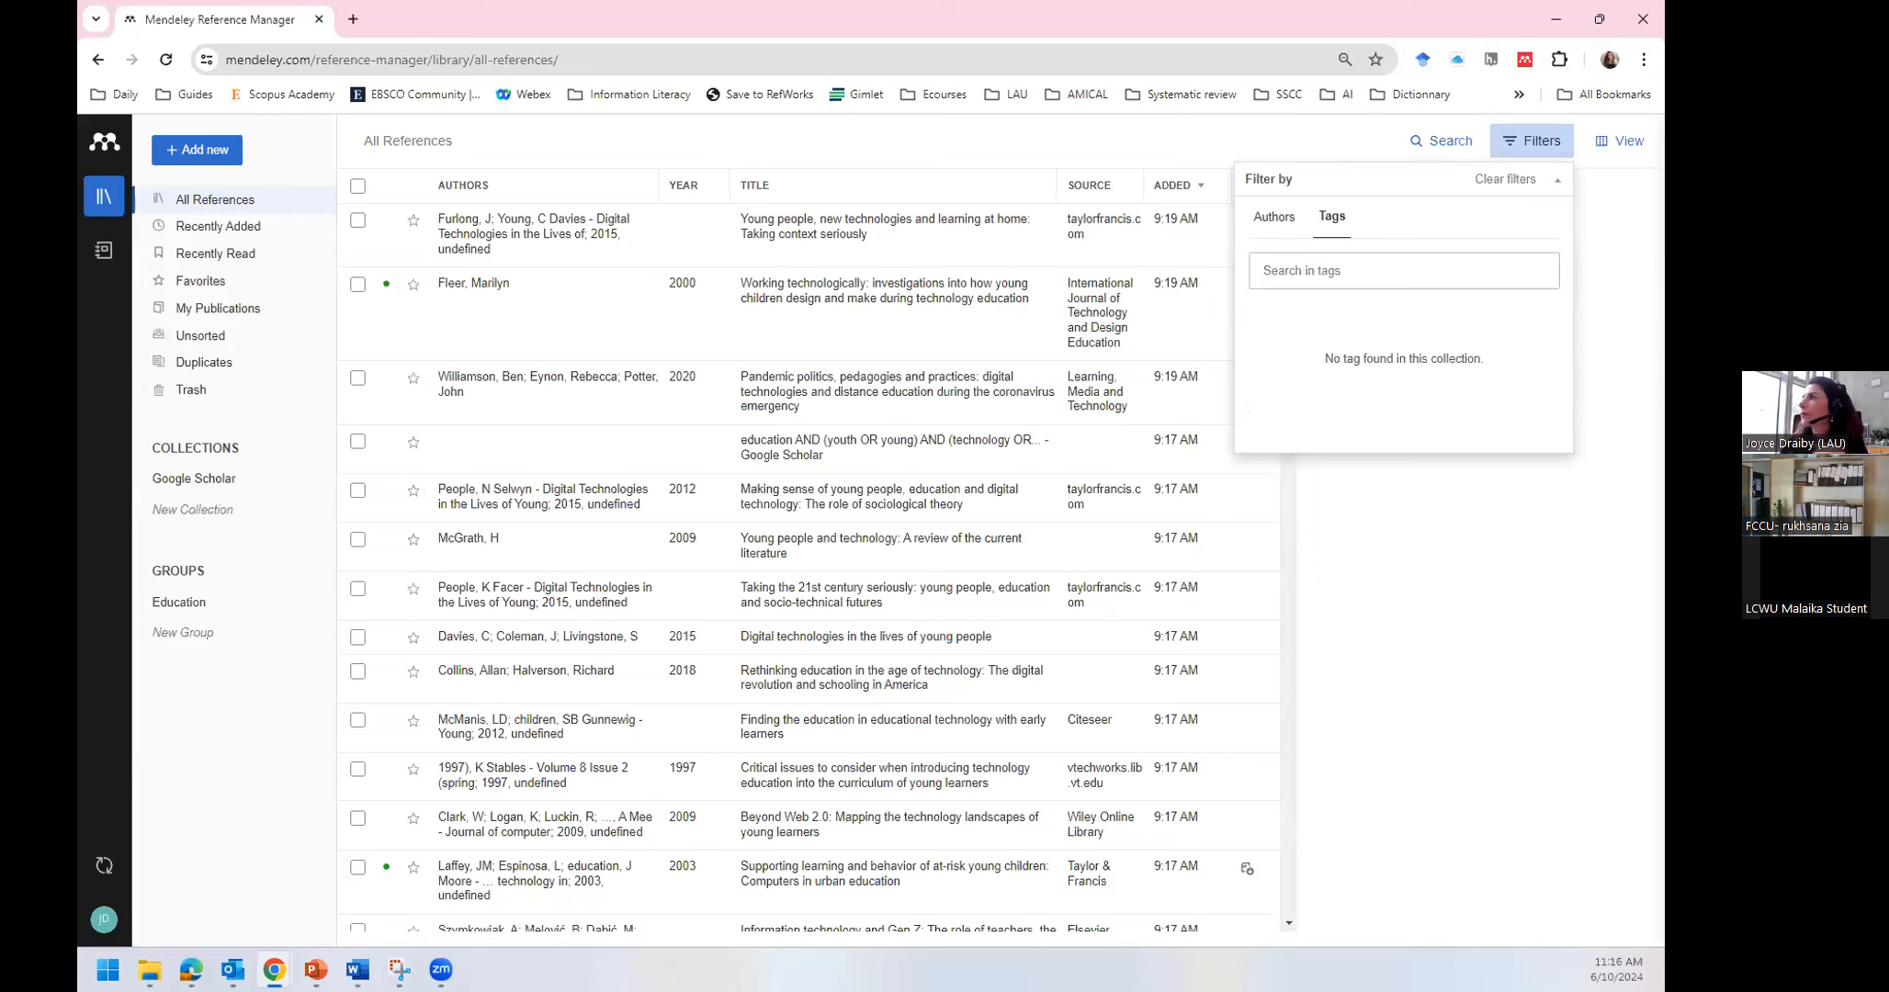
left_click(1546, 149)
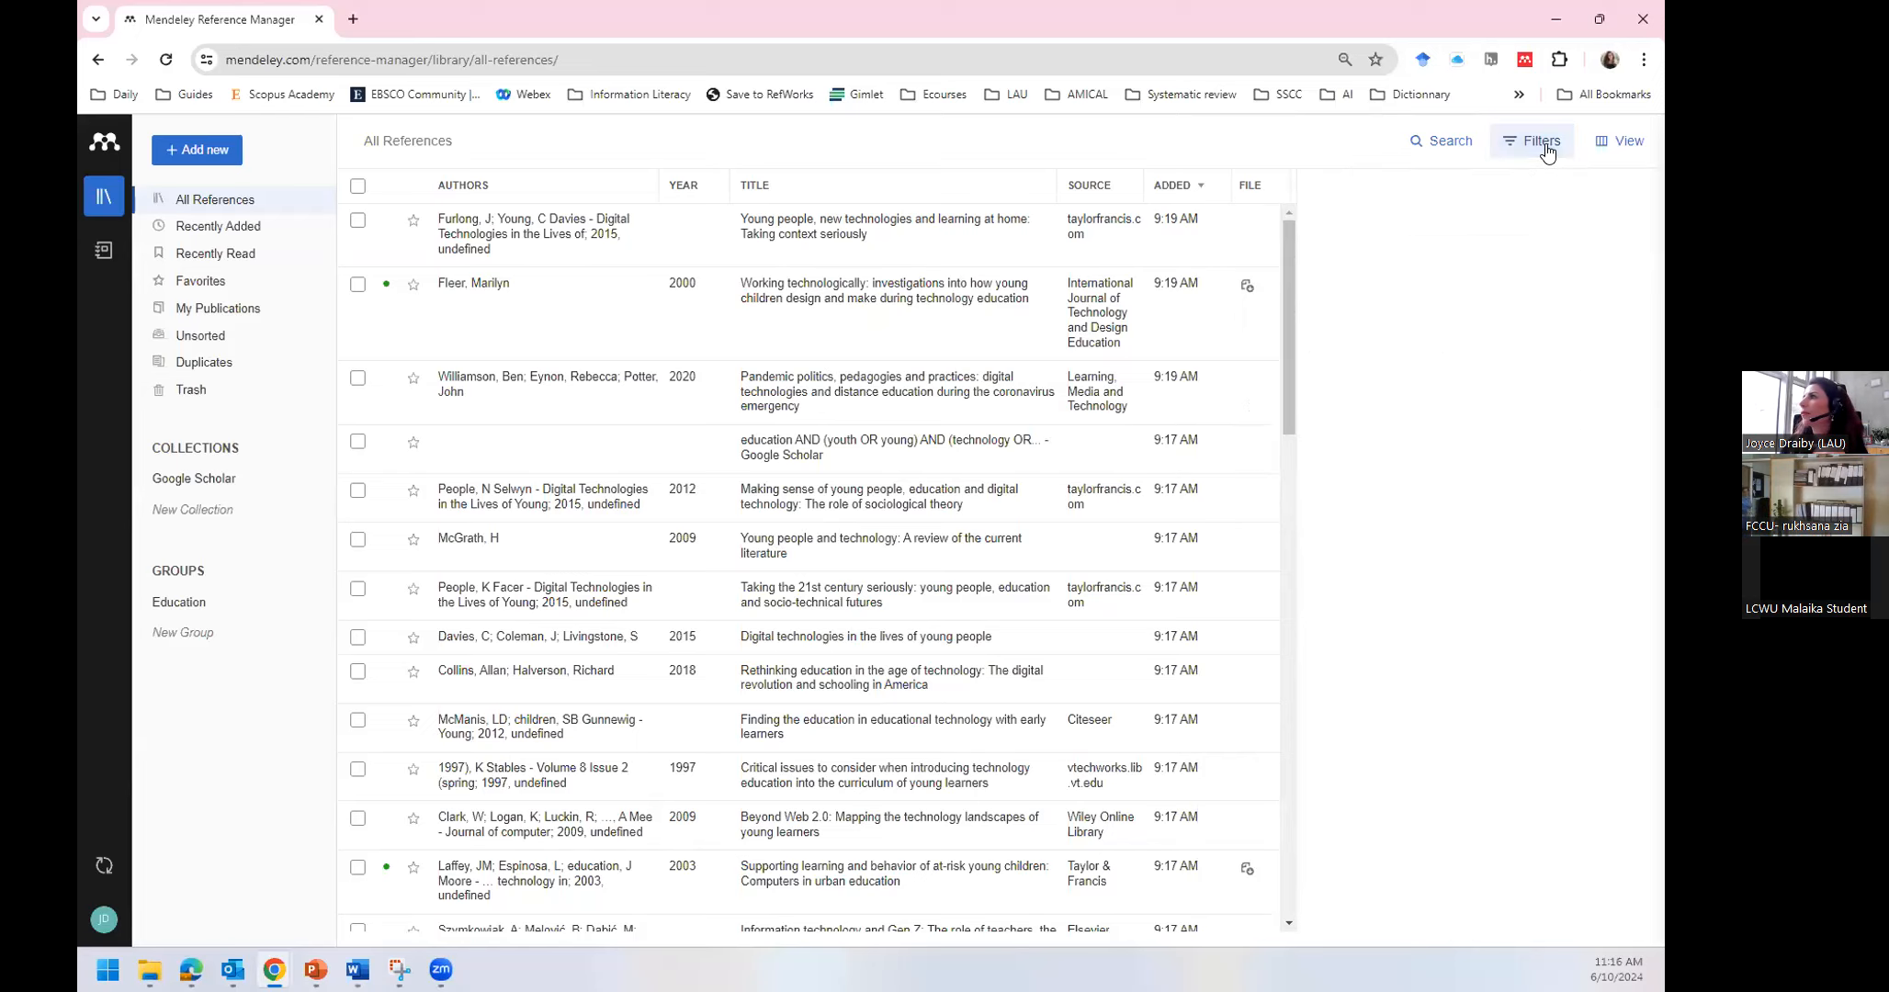
Look through the Recently Added, Recently Read and Favorites lists of the library
left_click(224, 228)
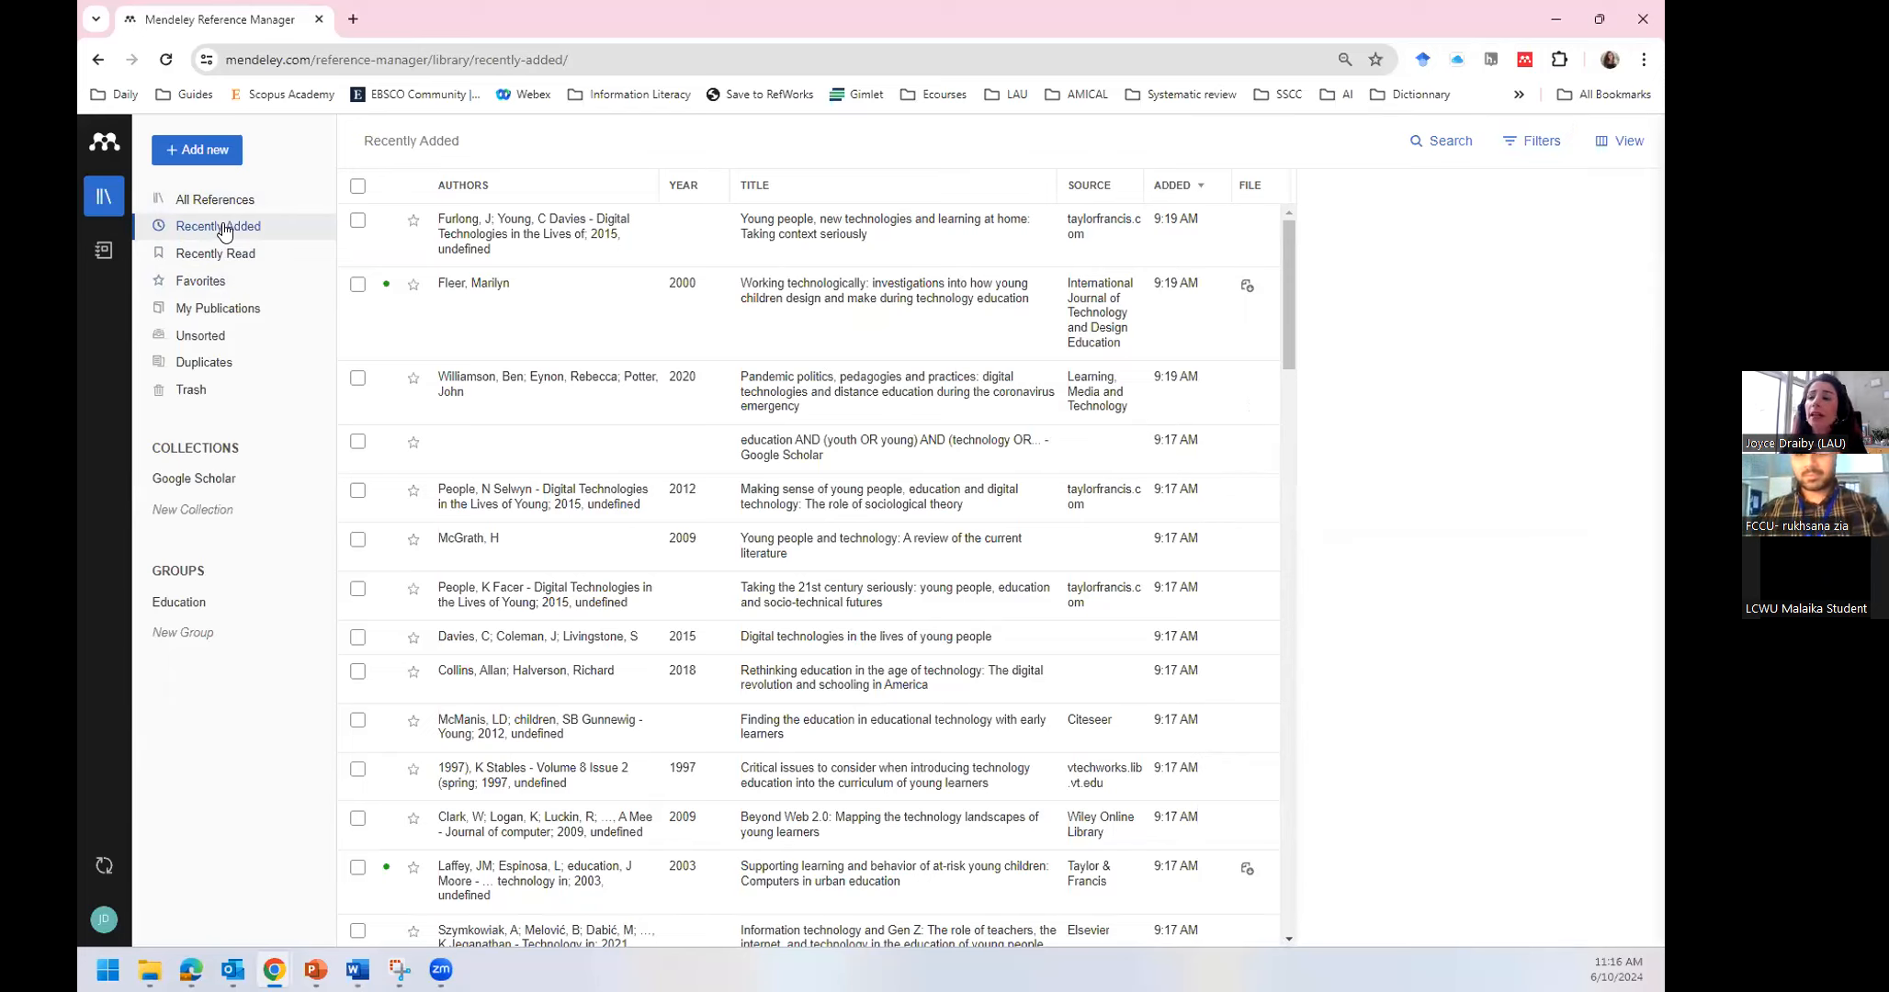
left_click(220, 255)
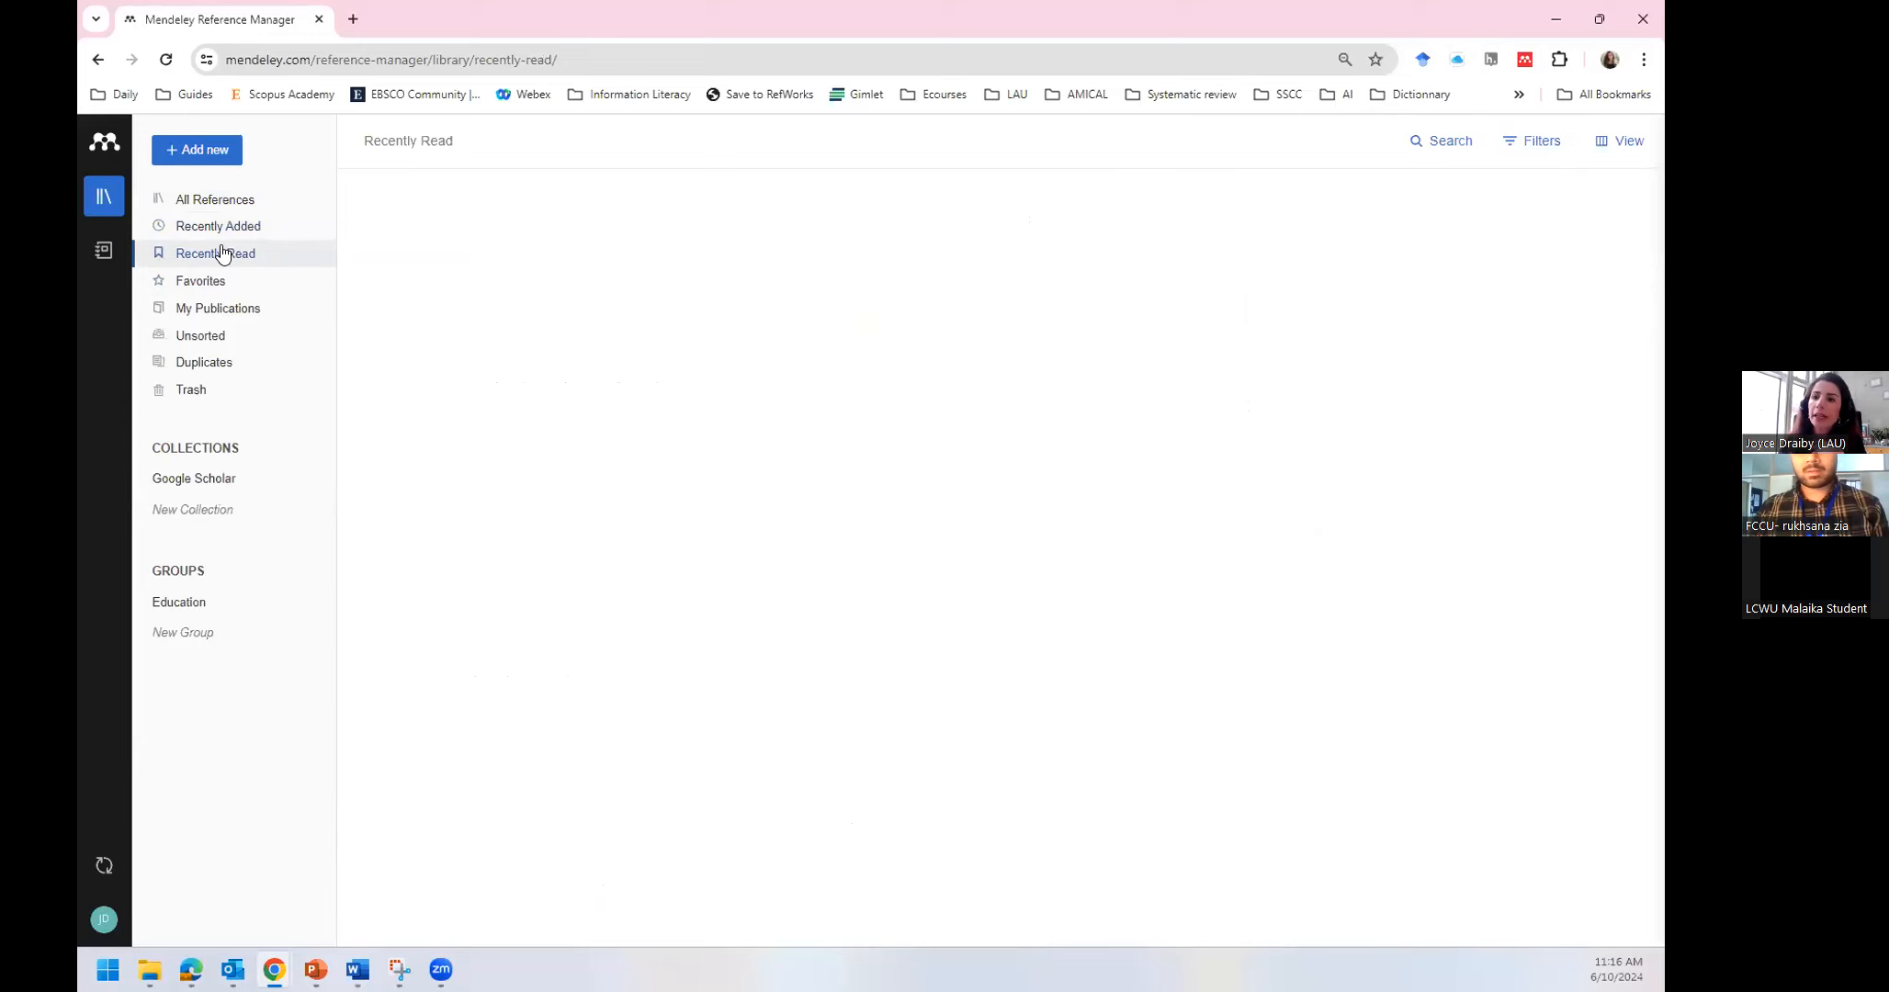
left_click(210, 282)
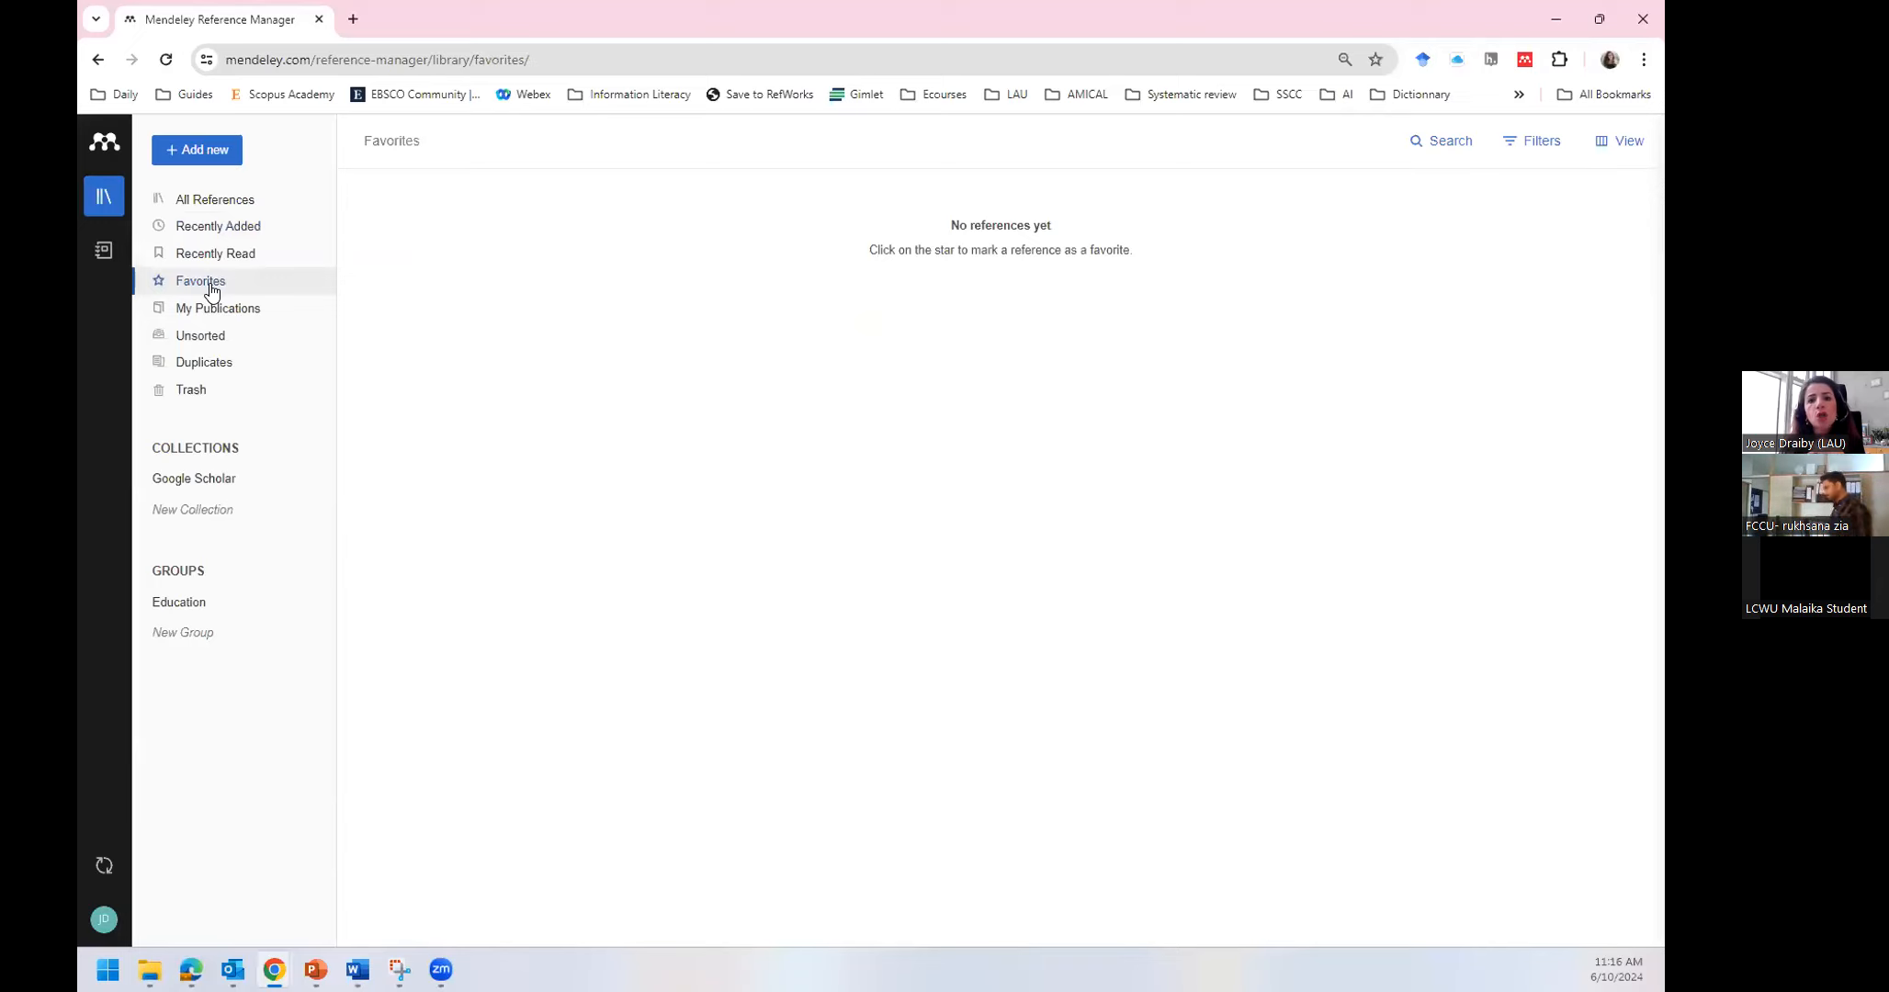
Mark the 2000 reference "Working technologically" as a favorite in All References and view it under Favorites
left_click(204, 198)
left_click(412, 285)
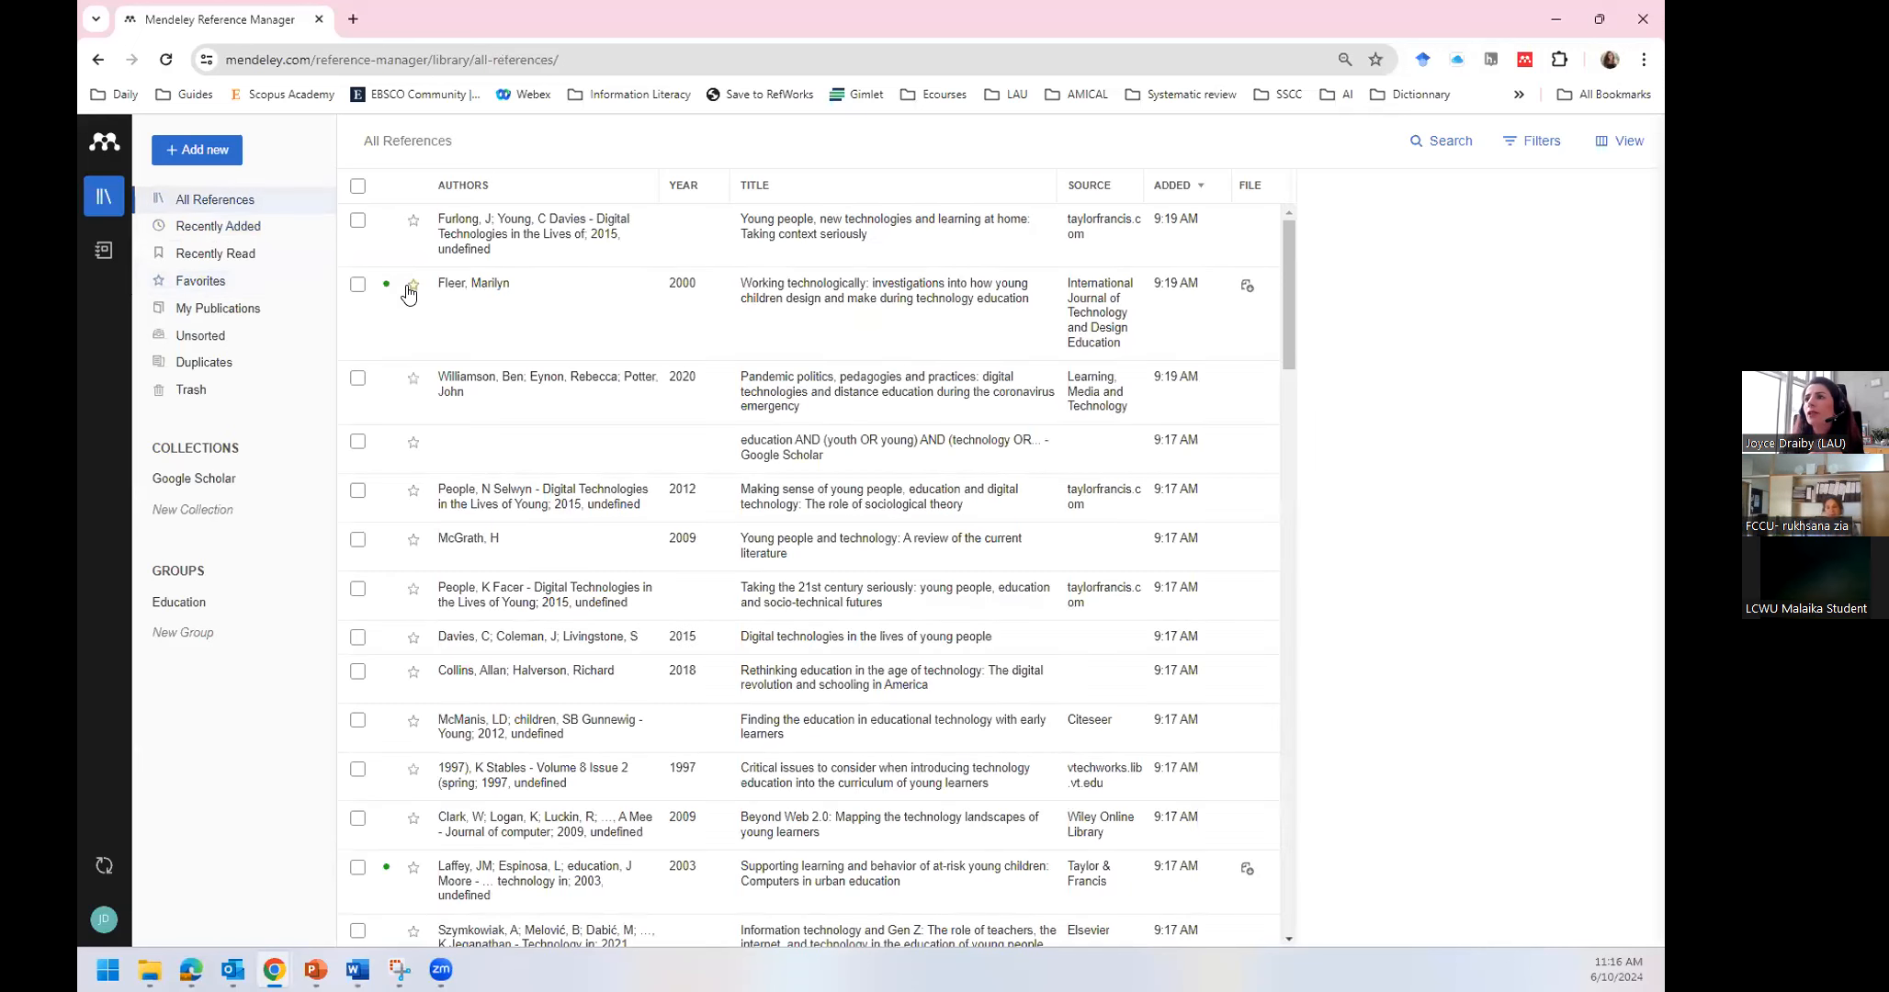
left_click(215, 284)
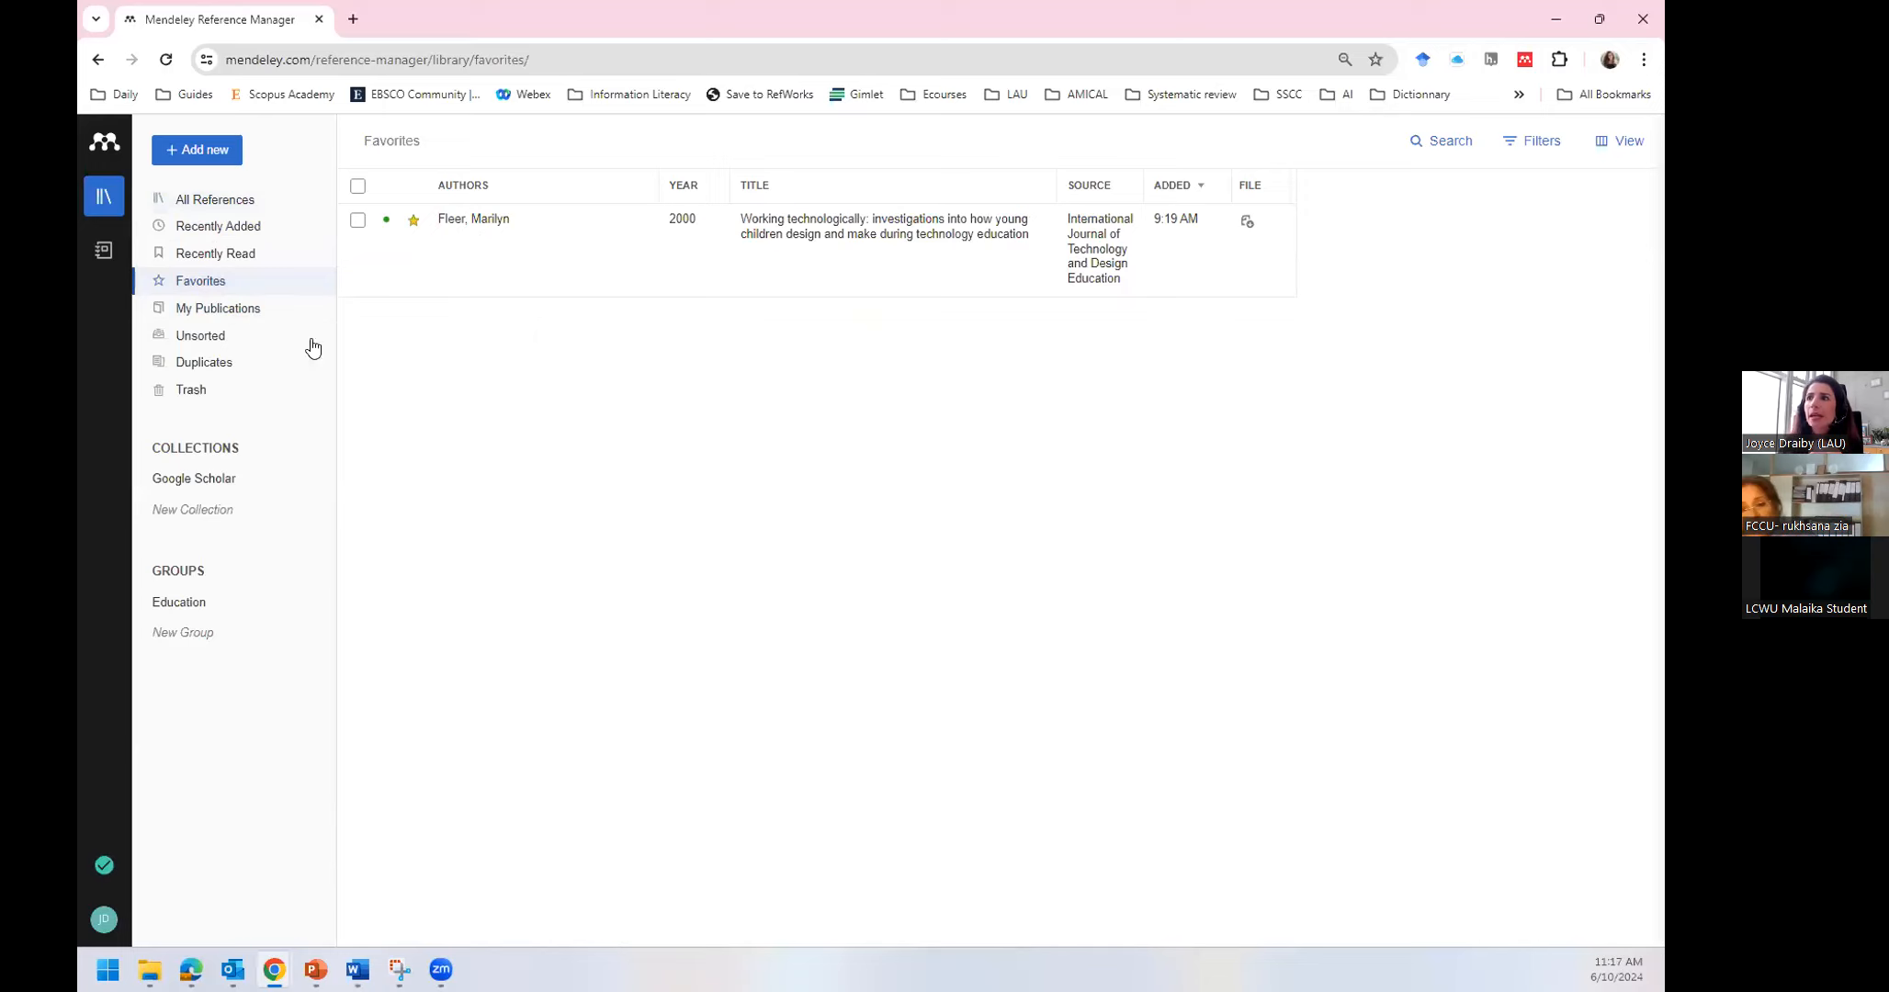
Look through the My Publications, Trash, Unsorted and Duplicates sections of the library
left_click(241, 312)
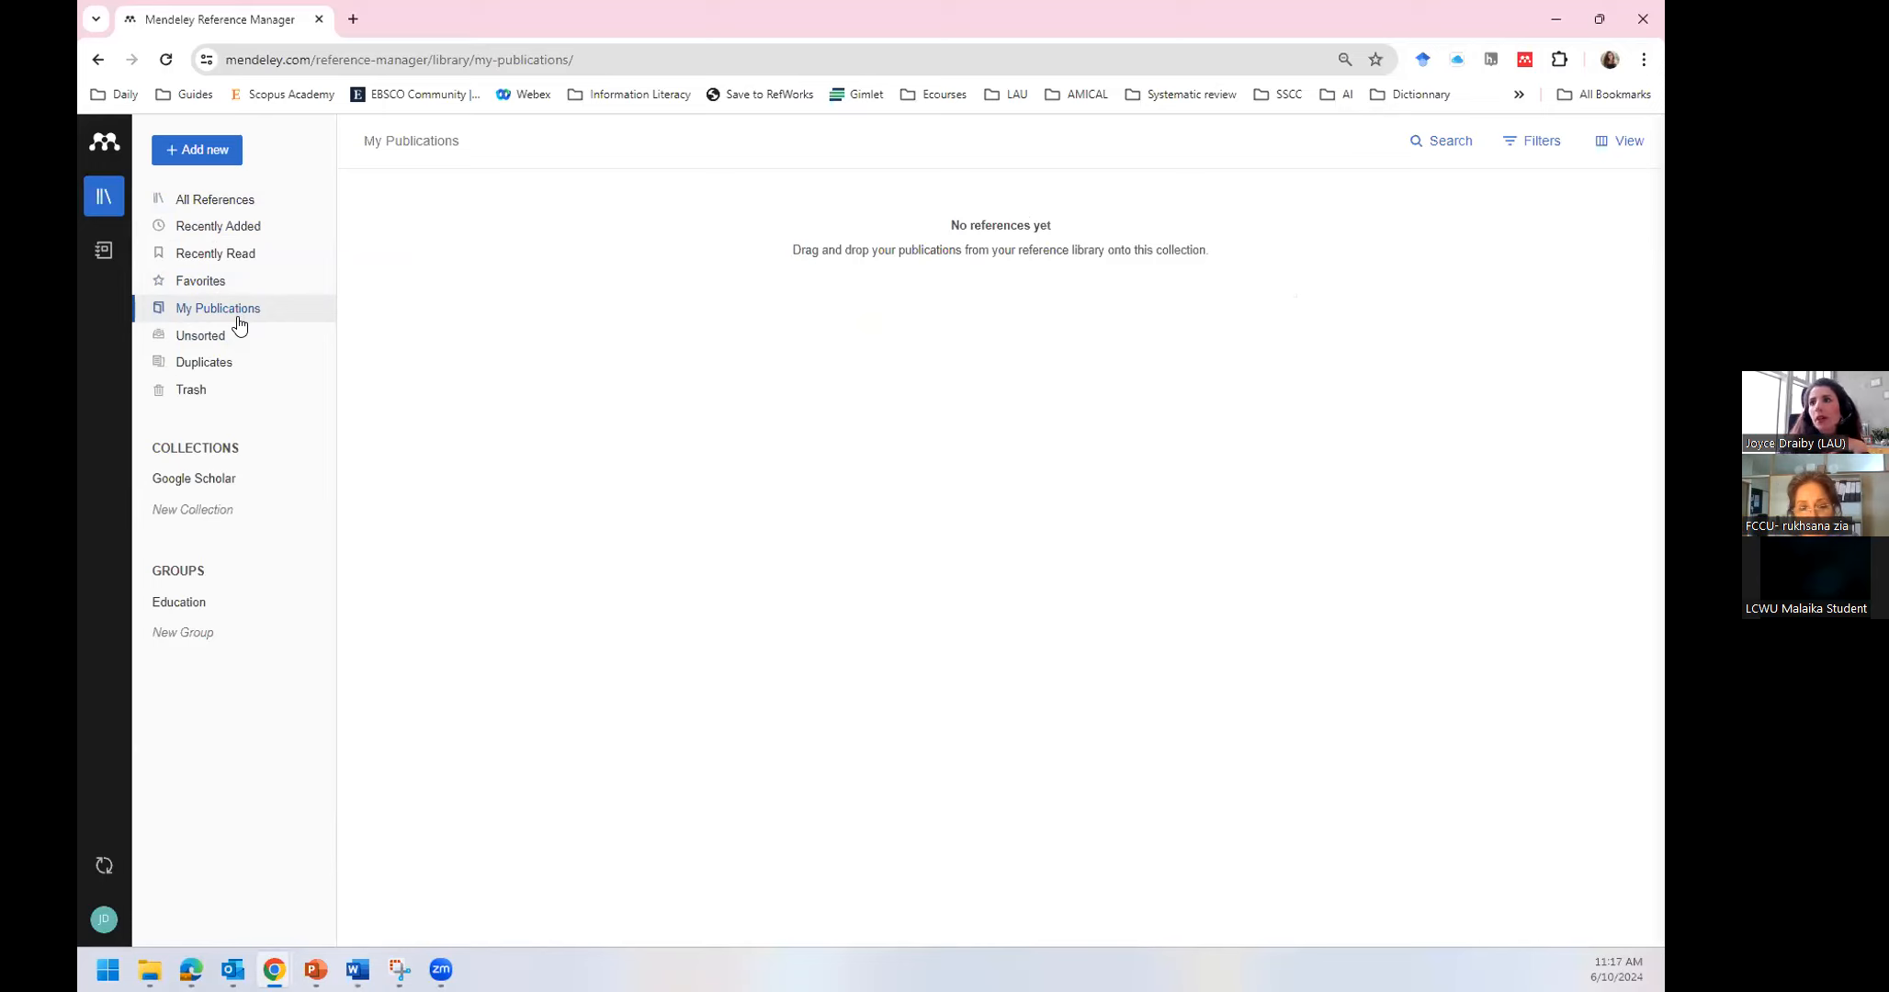
left_click(183, 395)
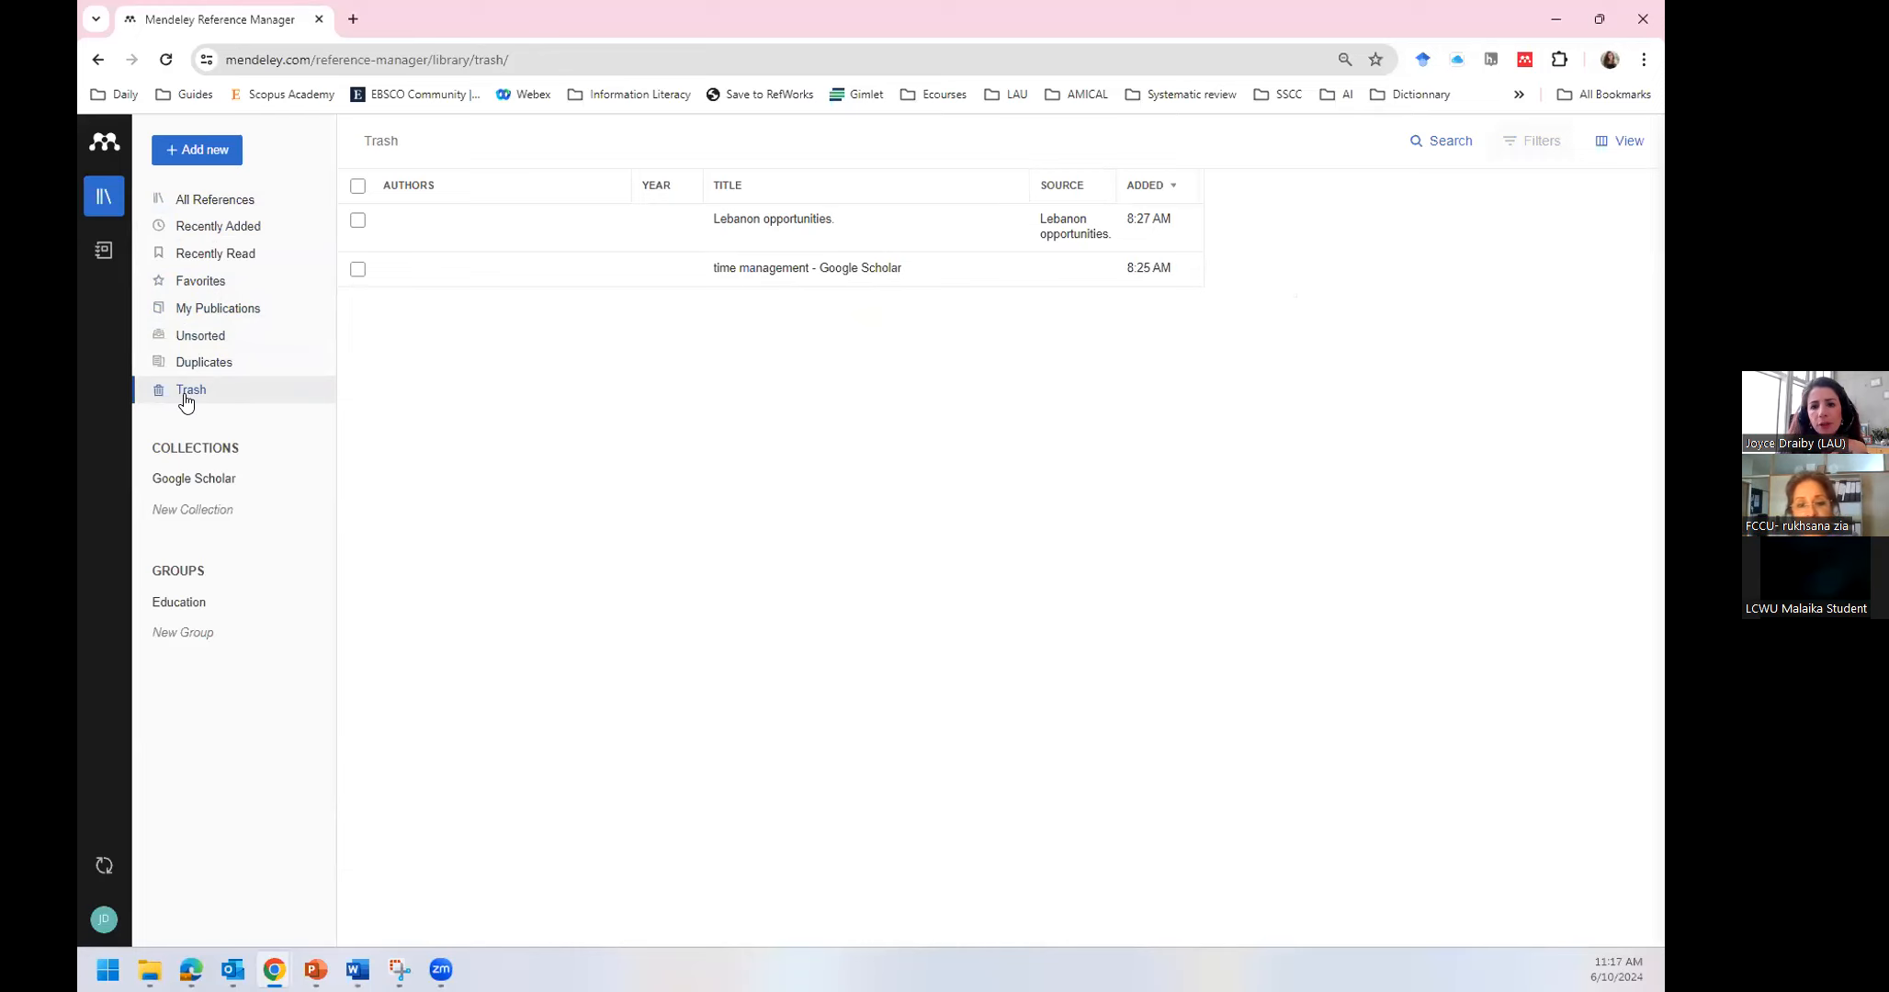
left_click(219, 338)
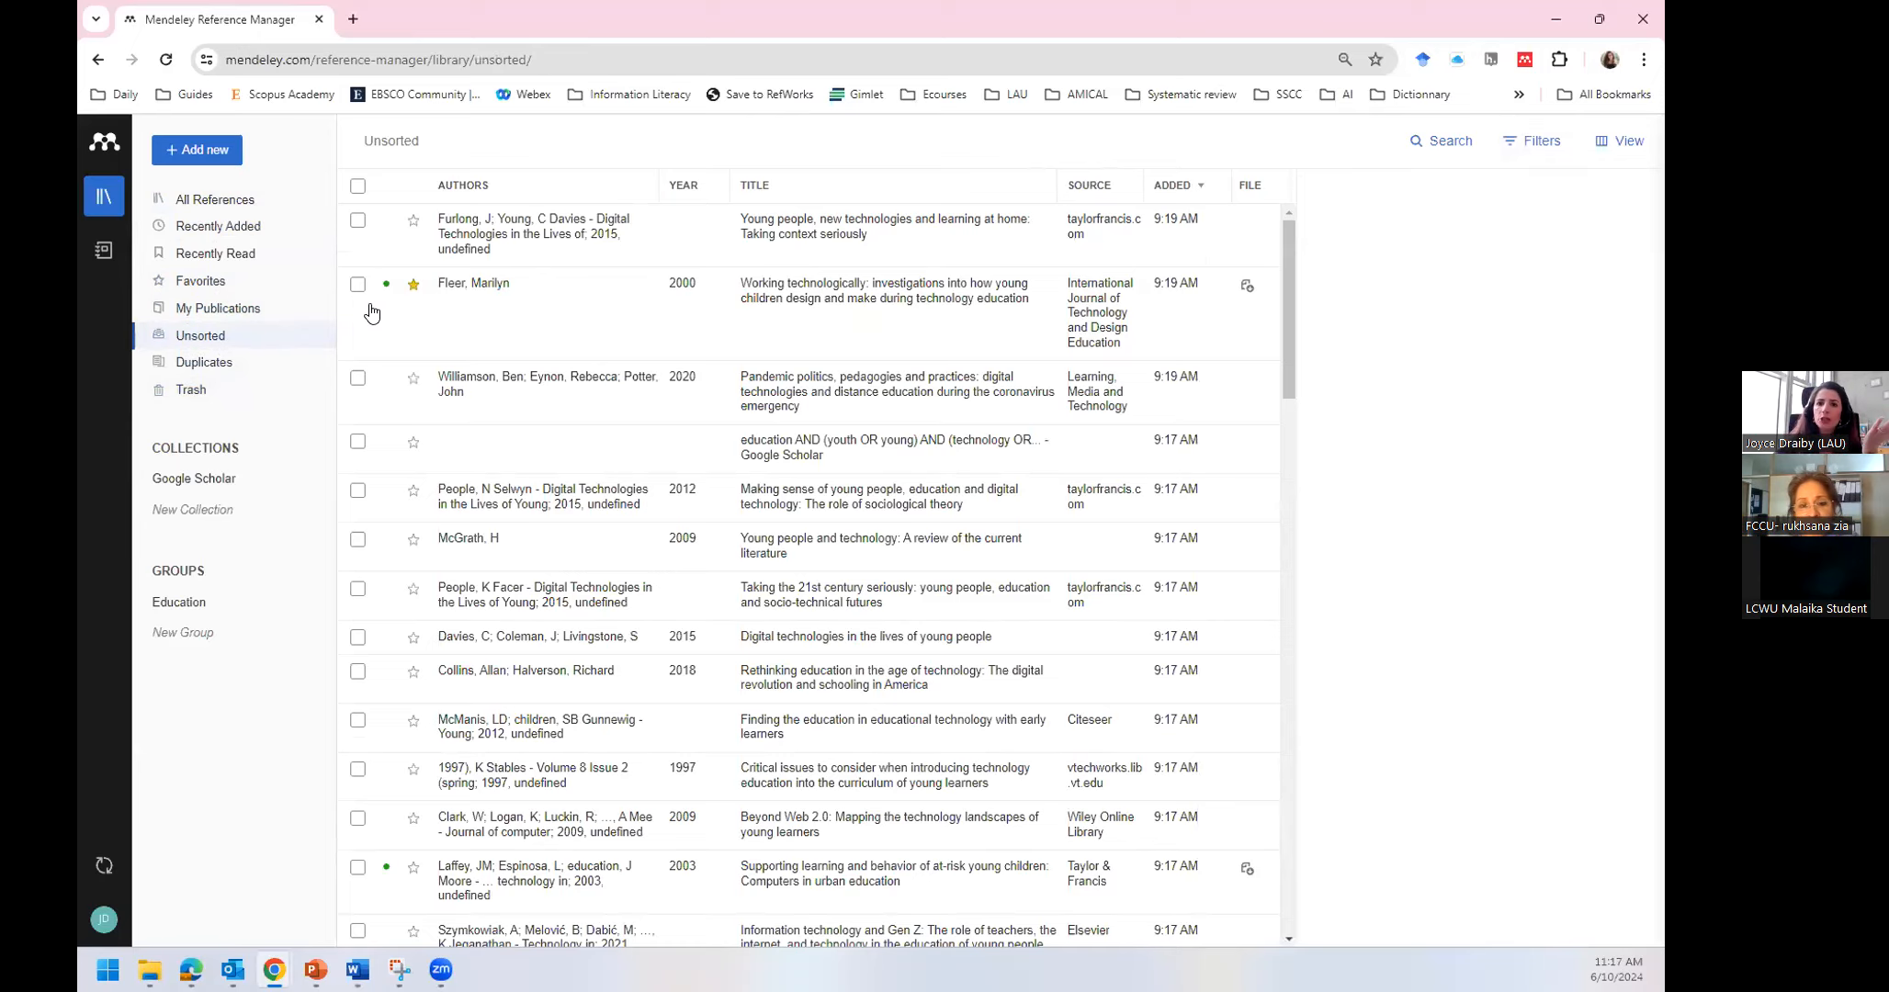
left_click(199, 368)
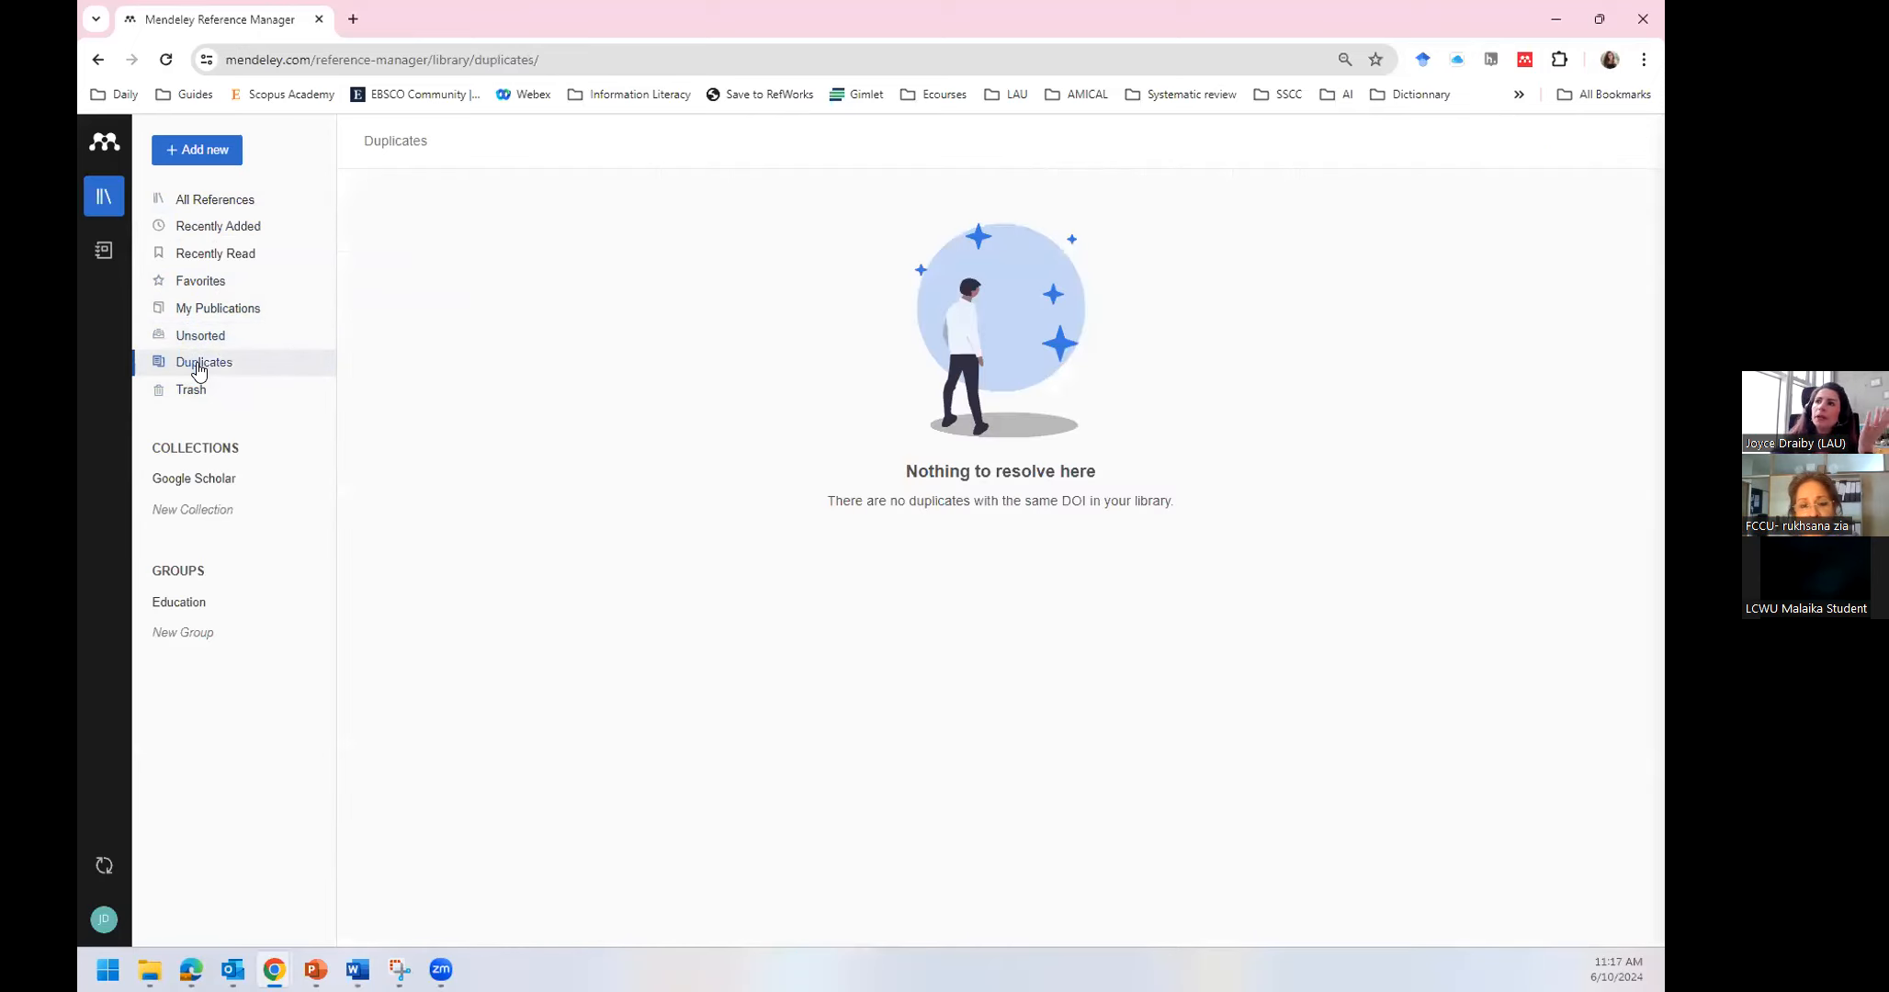
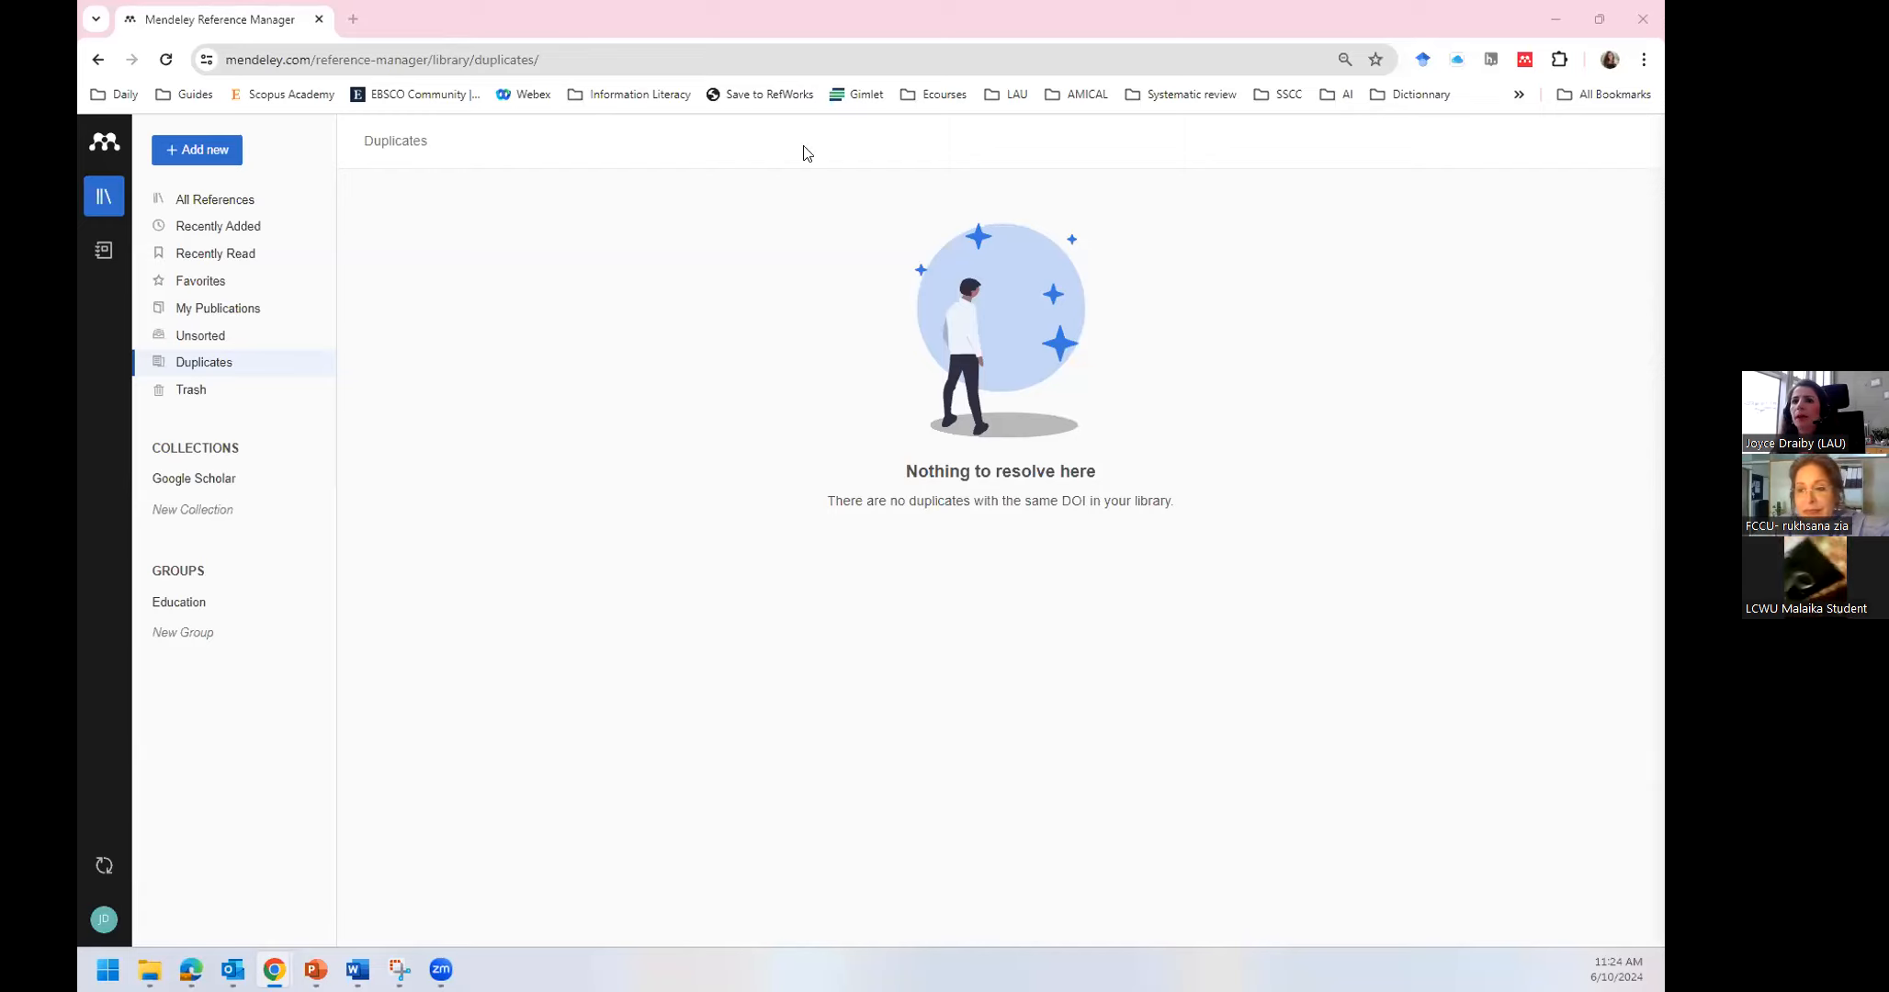
Show the notebook beside the reference list and open the 2020 article "Integrating technology into young learners' classes" in the reader
left_click(1451, 171)
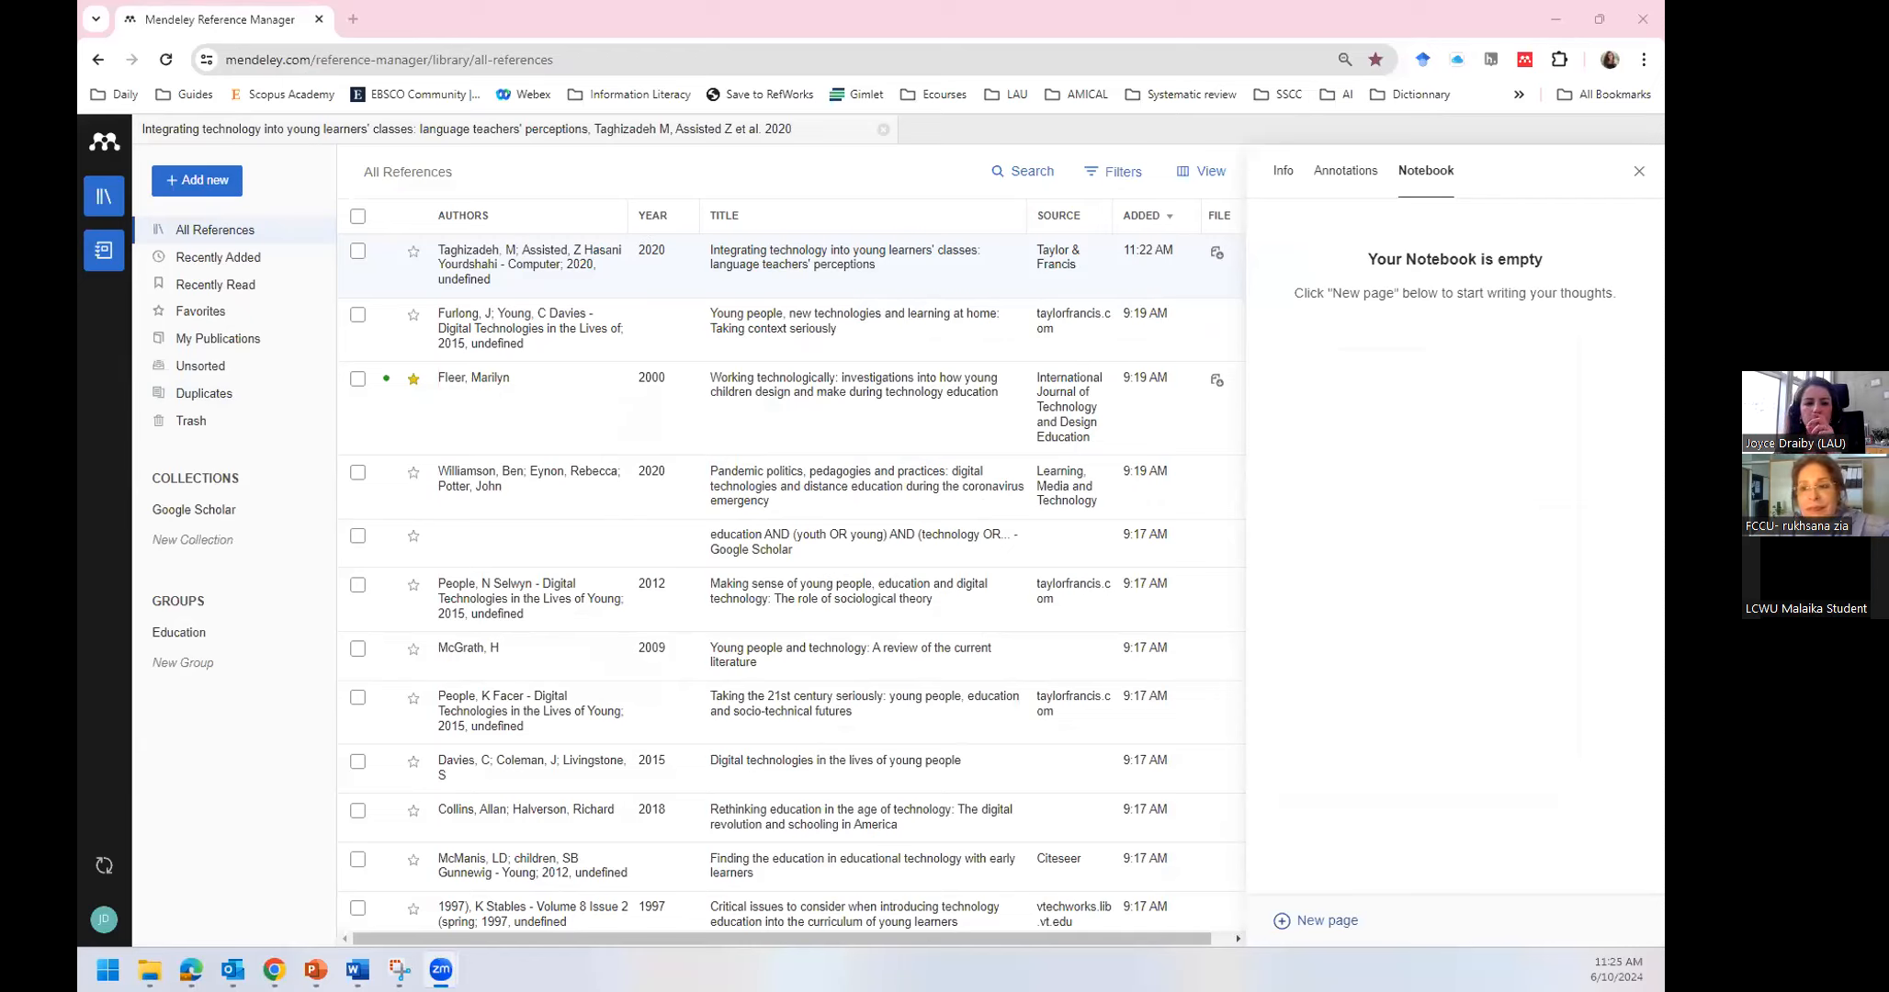
key("alt+Tab")
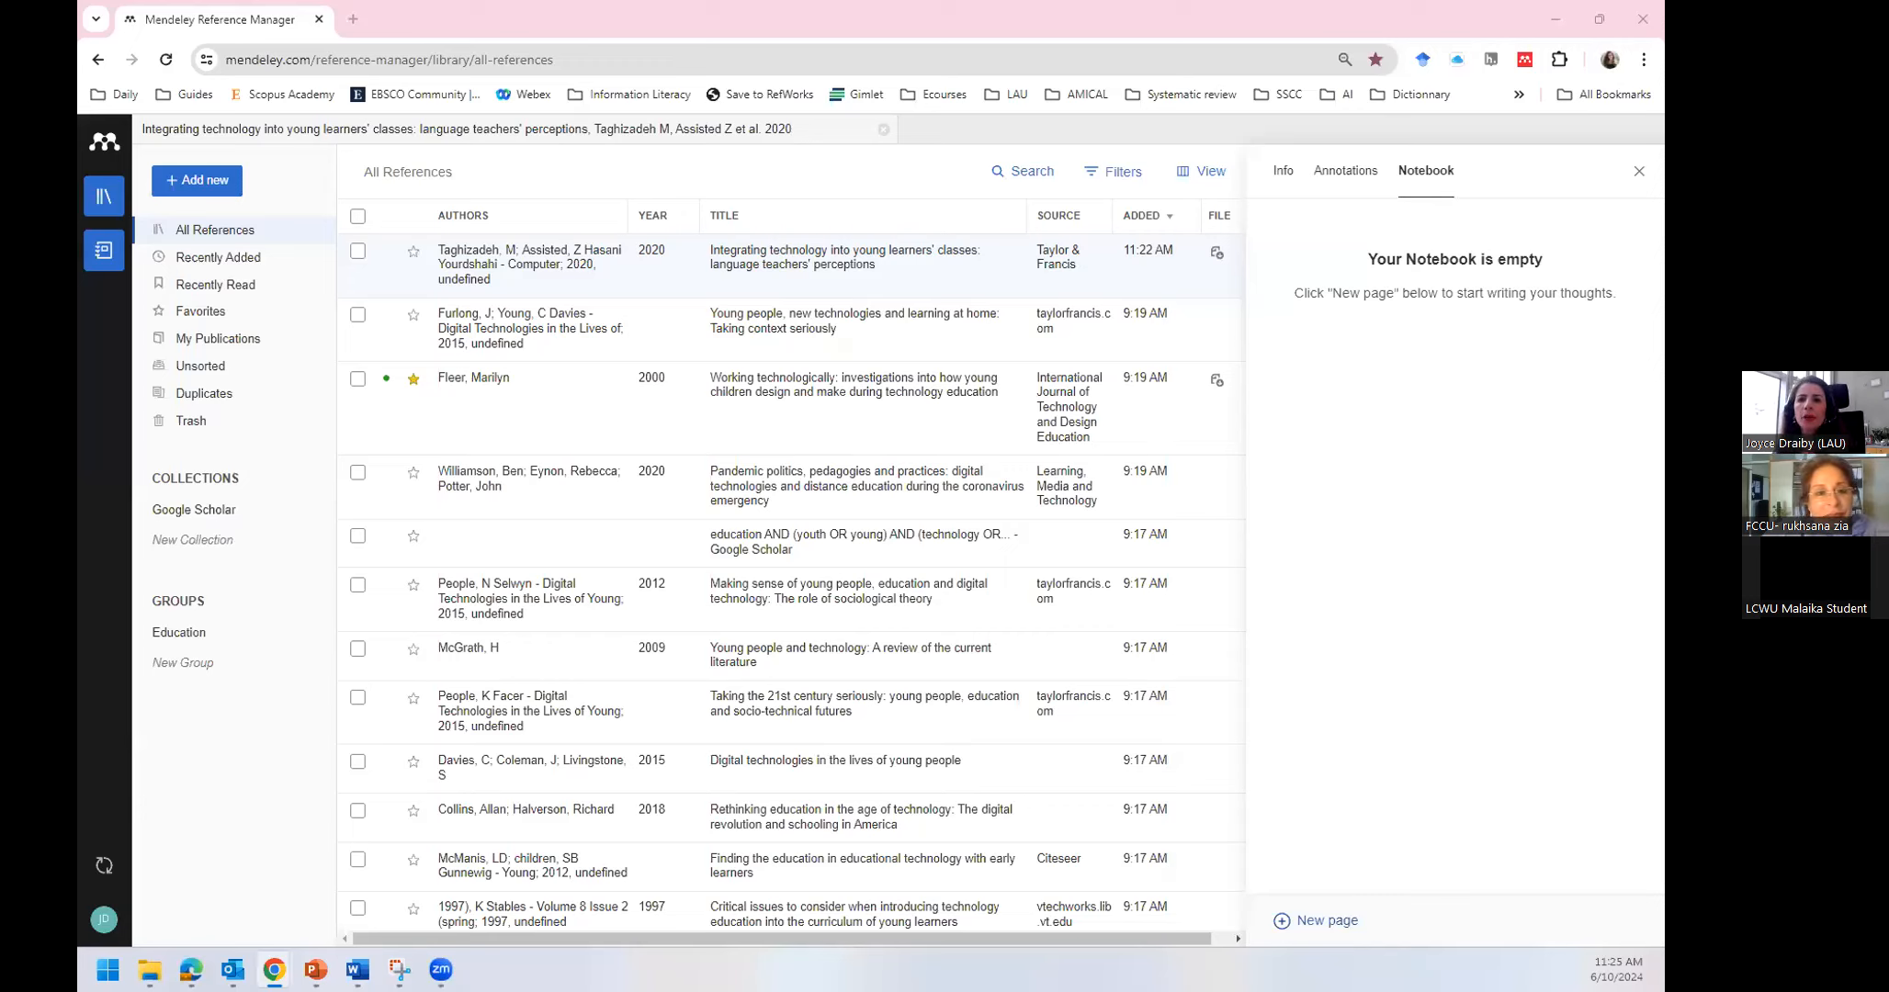
double_click(518, 262)
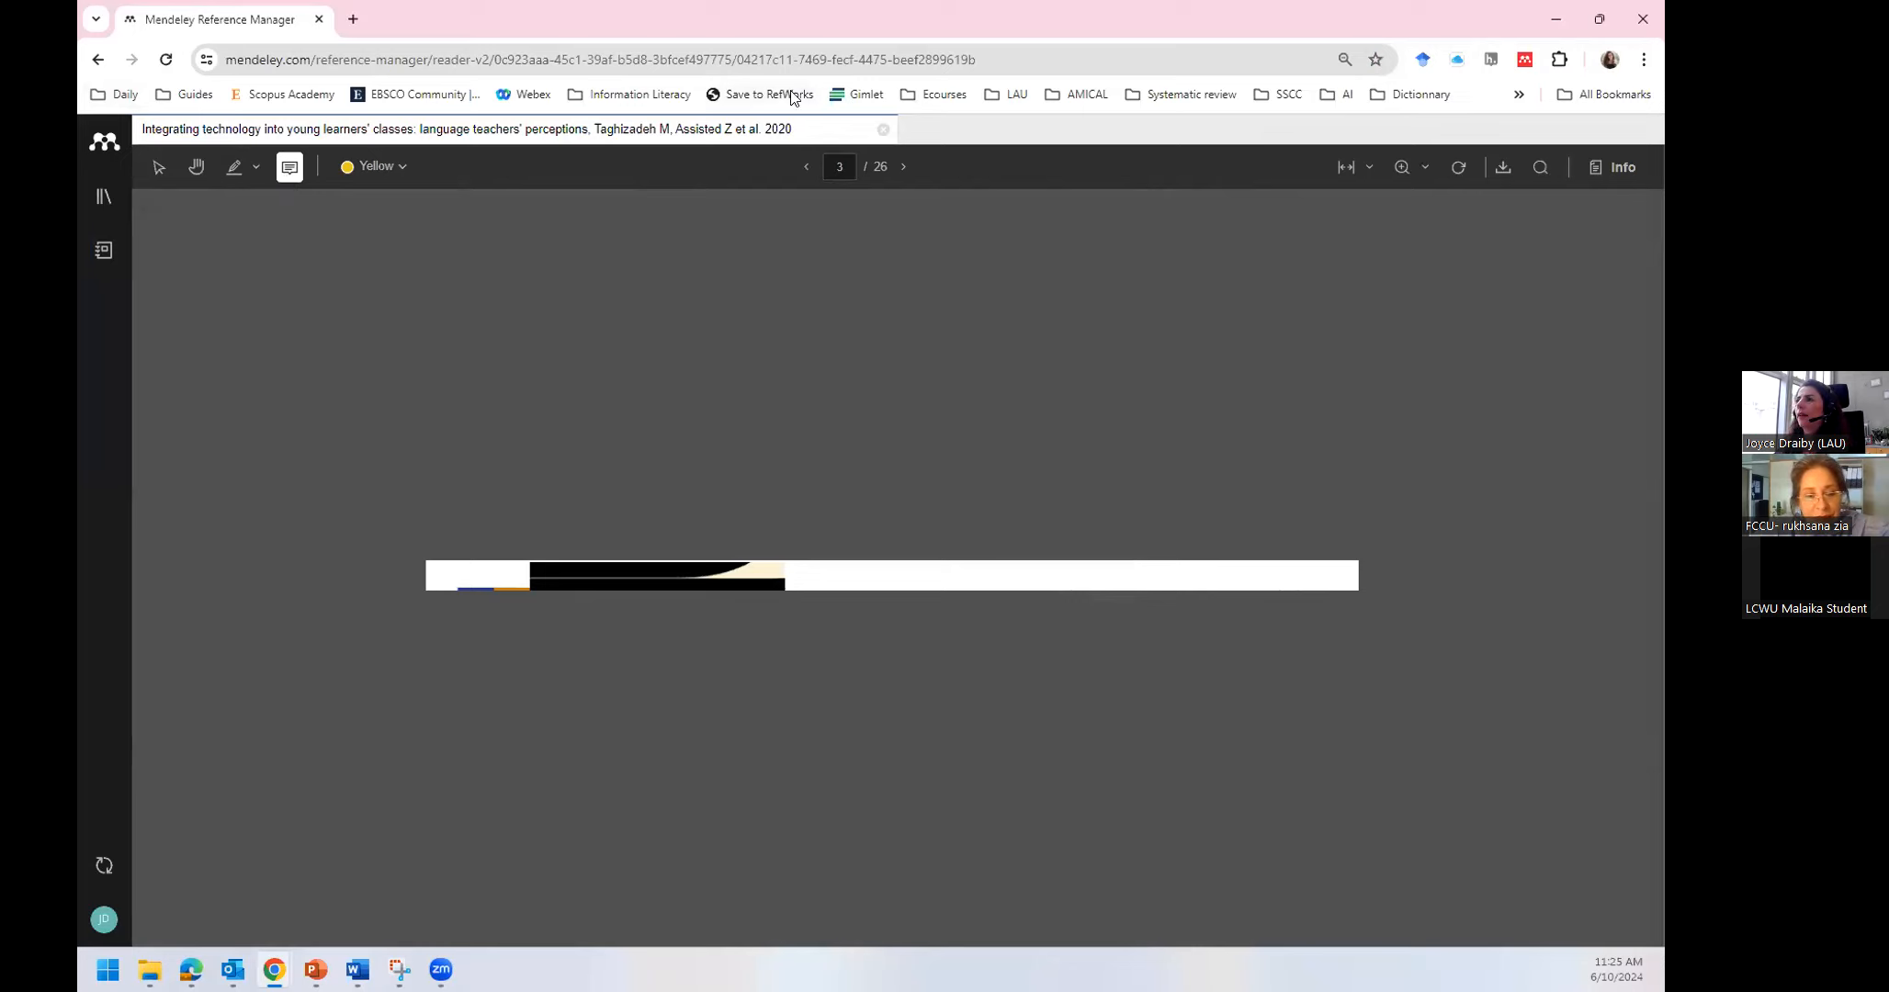
Try reloading the article and paging back to bring up its pages, and return to All References
left_click(167, 64)
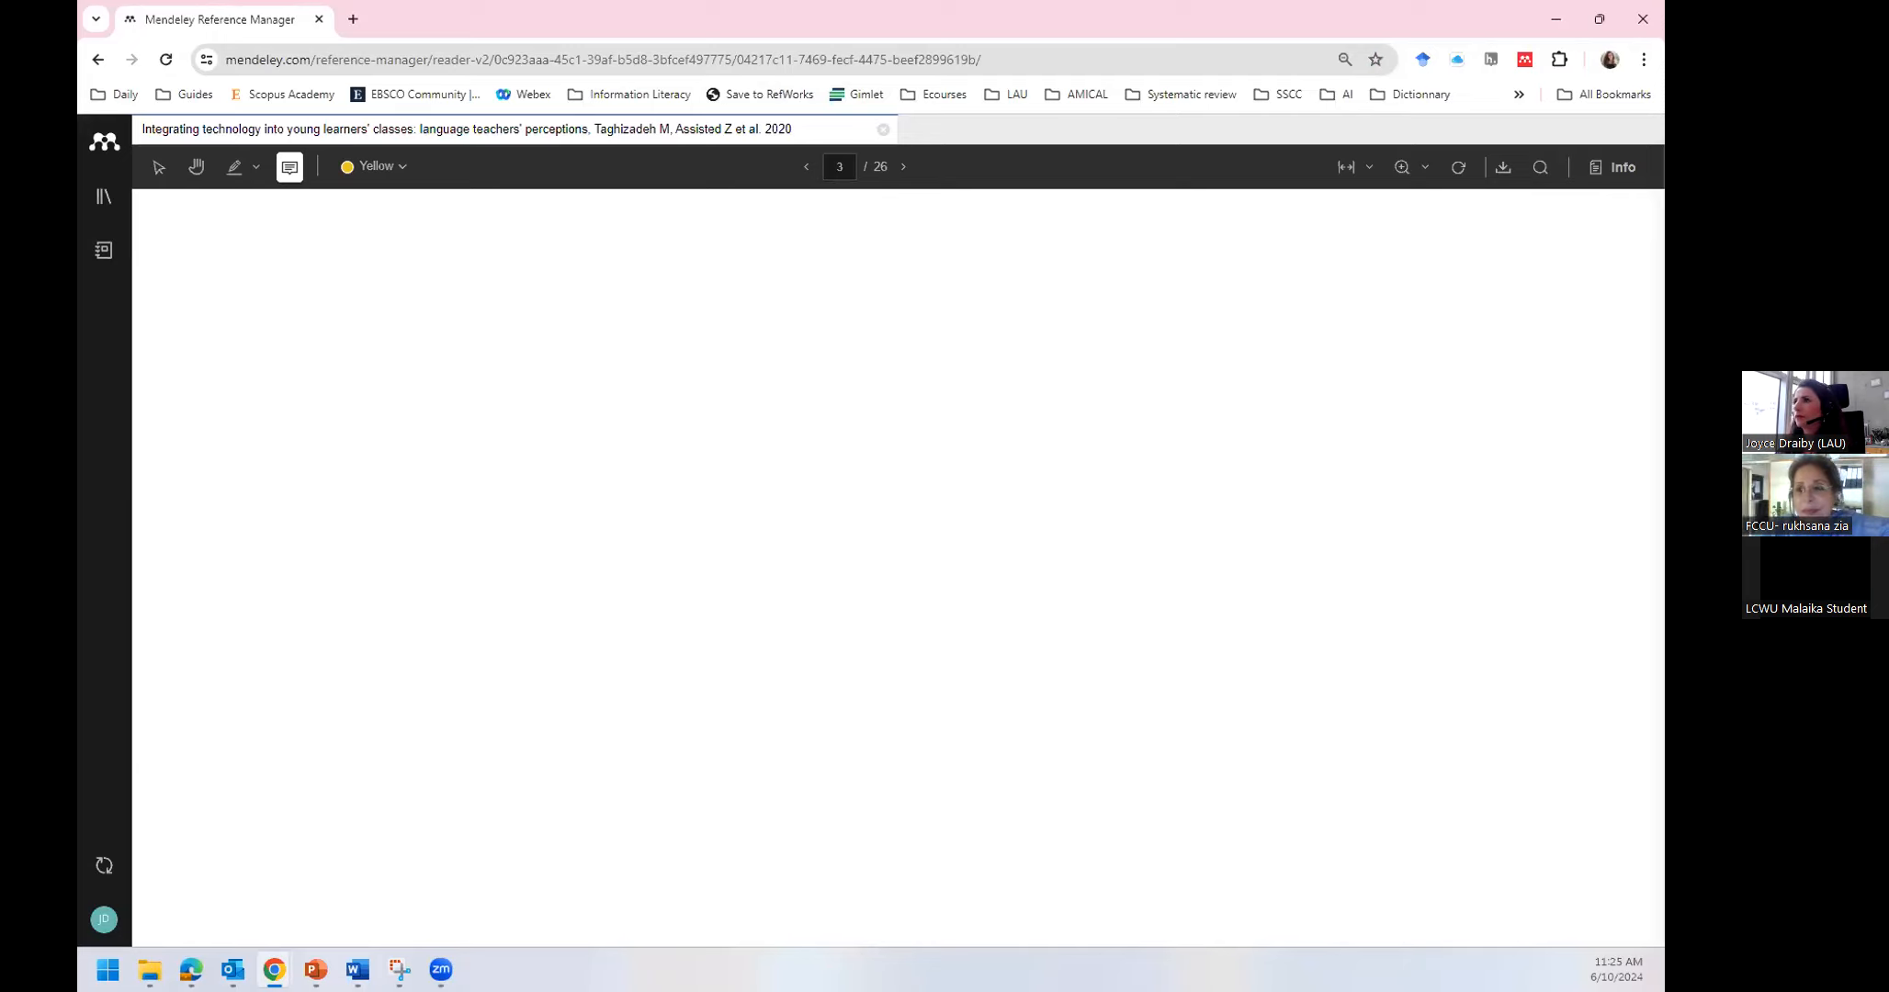
double_click(807, 168)
left_click(805, 168)
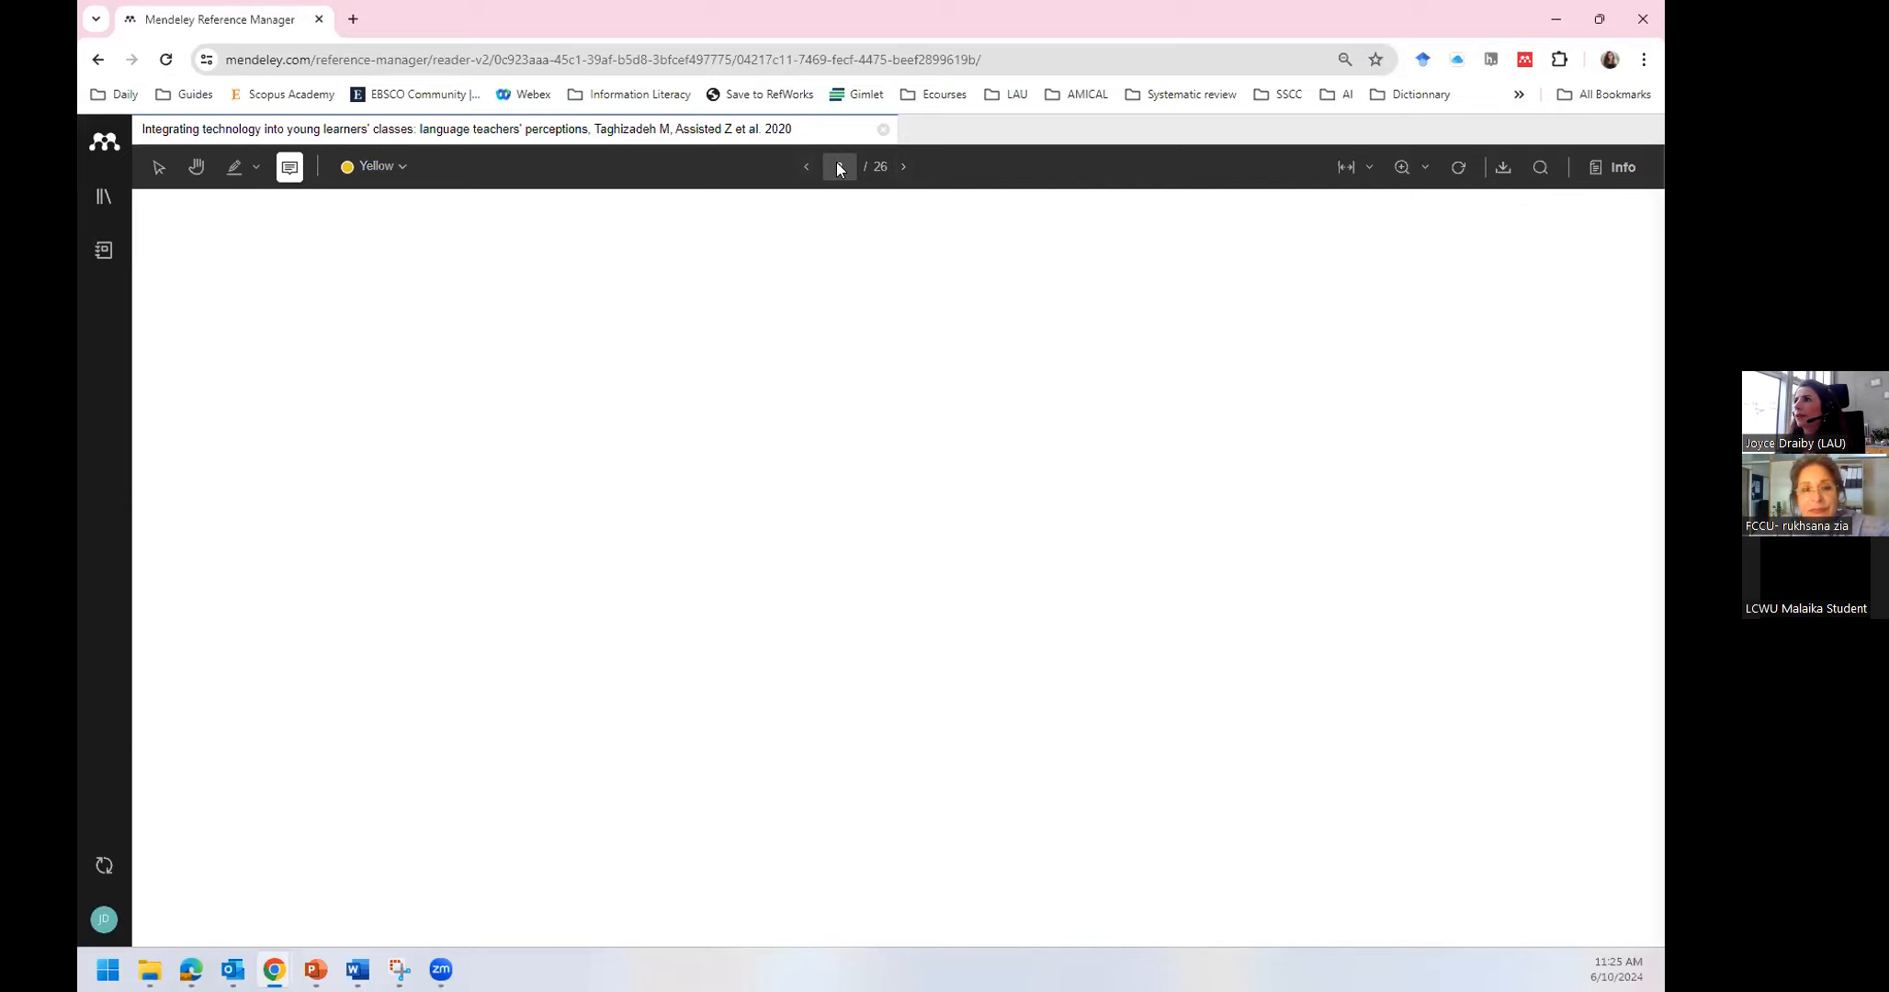
left_click(97, 63)
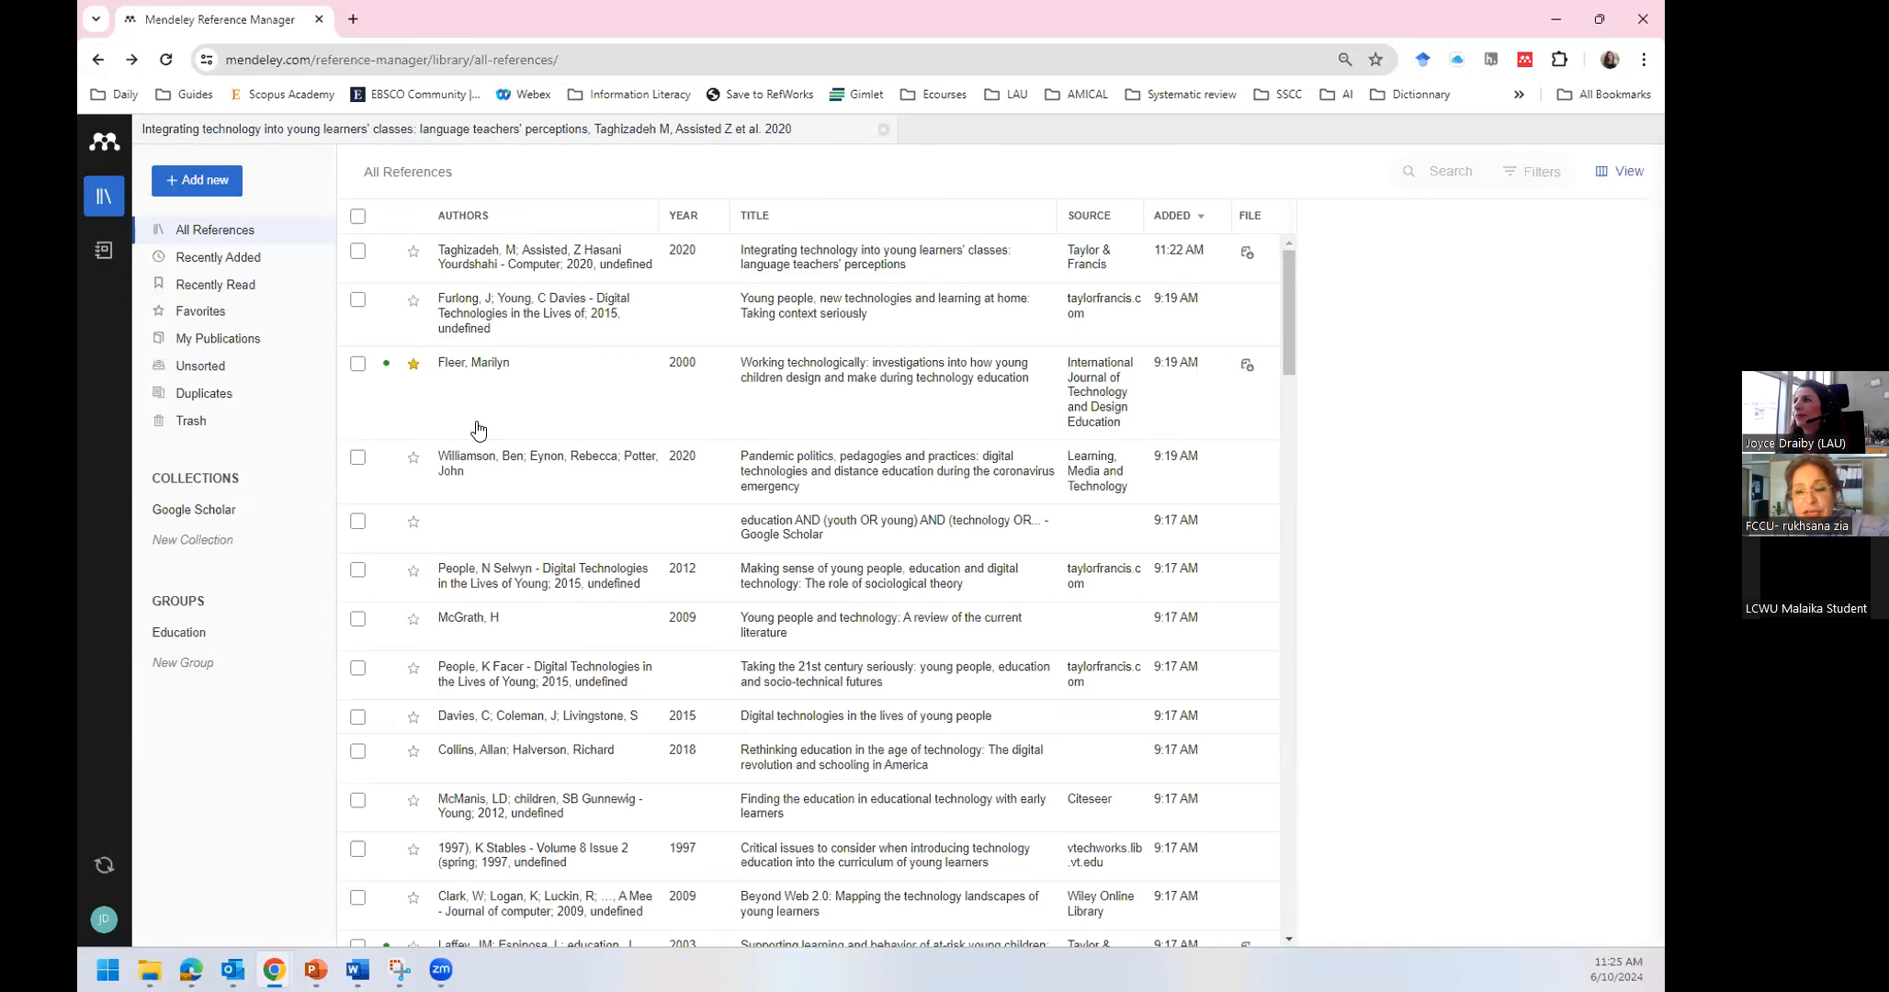
Reopen the 2020 article "Integrating technology into young learners' classes" with its details shown, and enlarge page 3 to a readable size
left_click(514, 314)
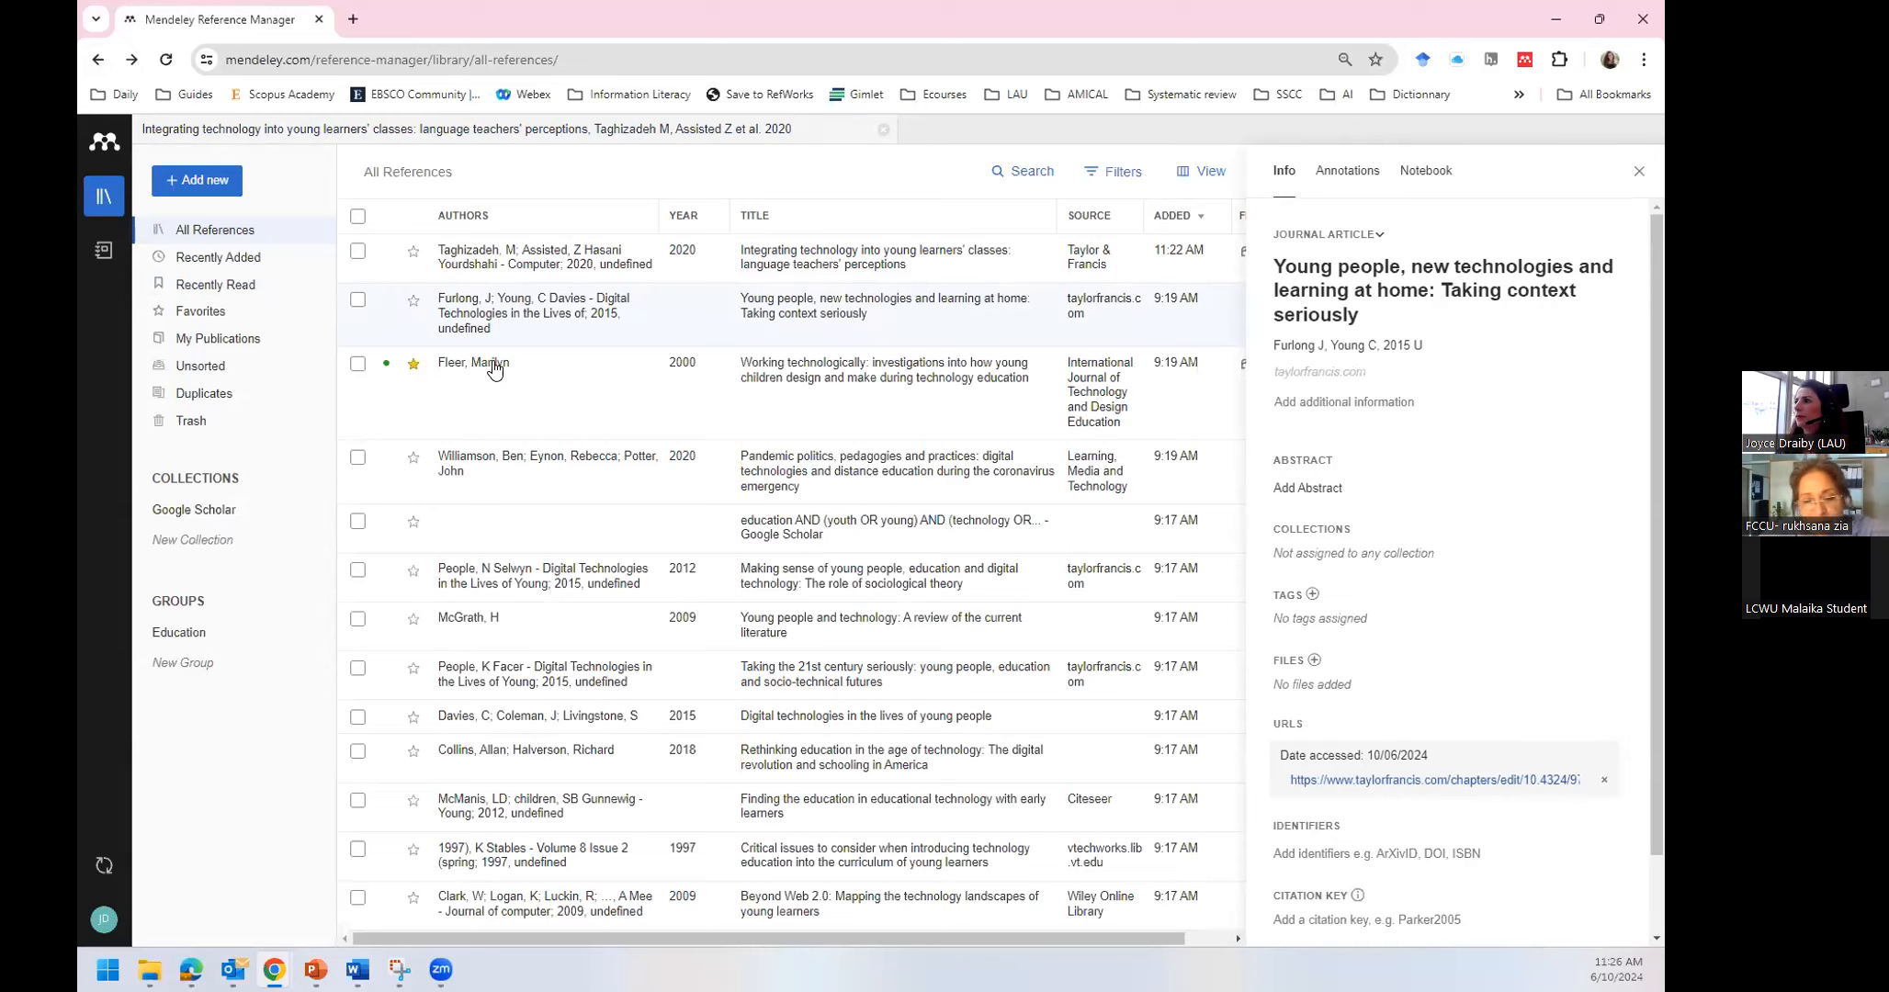
double_click(524, 259)
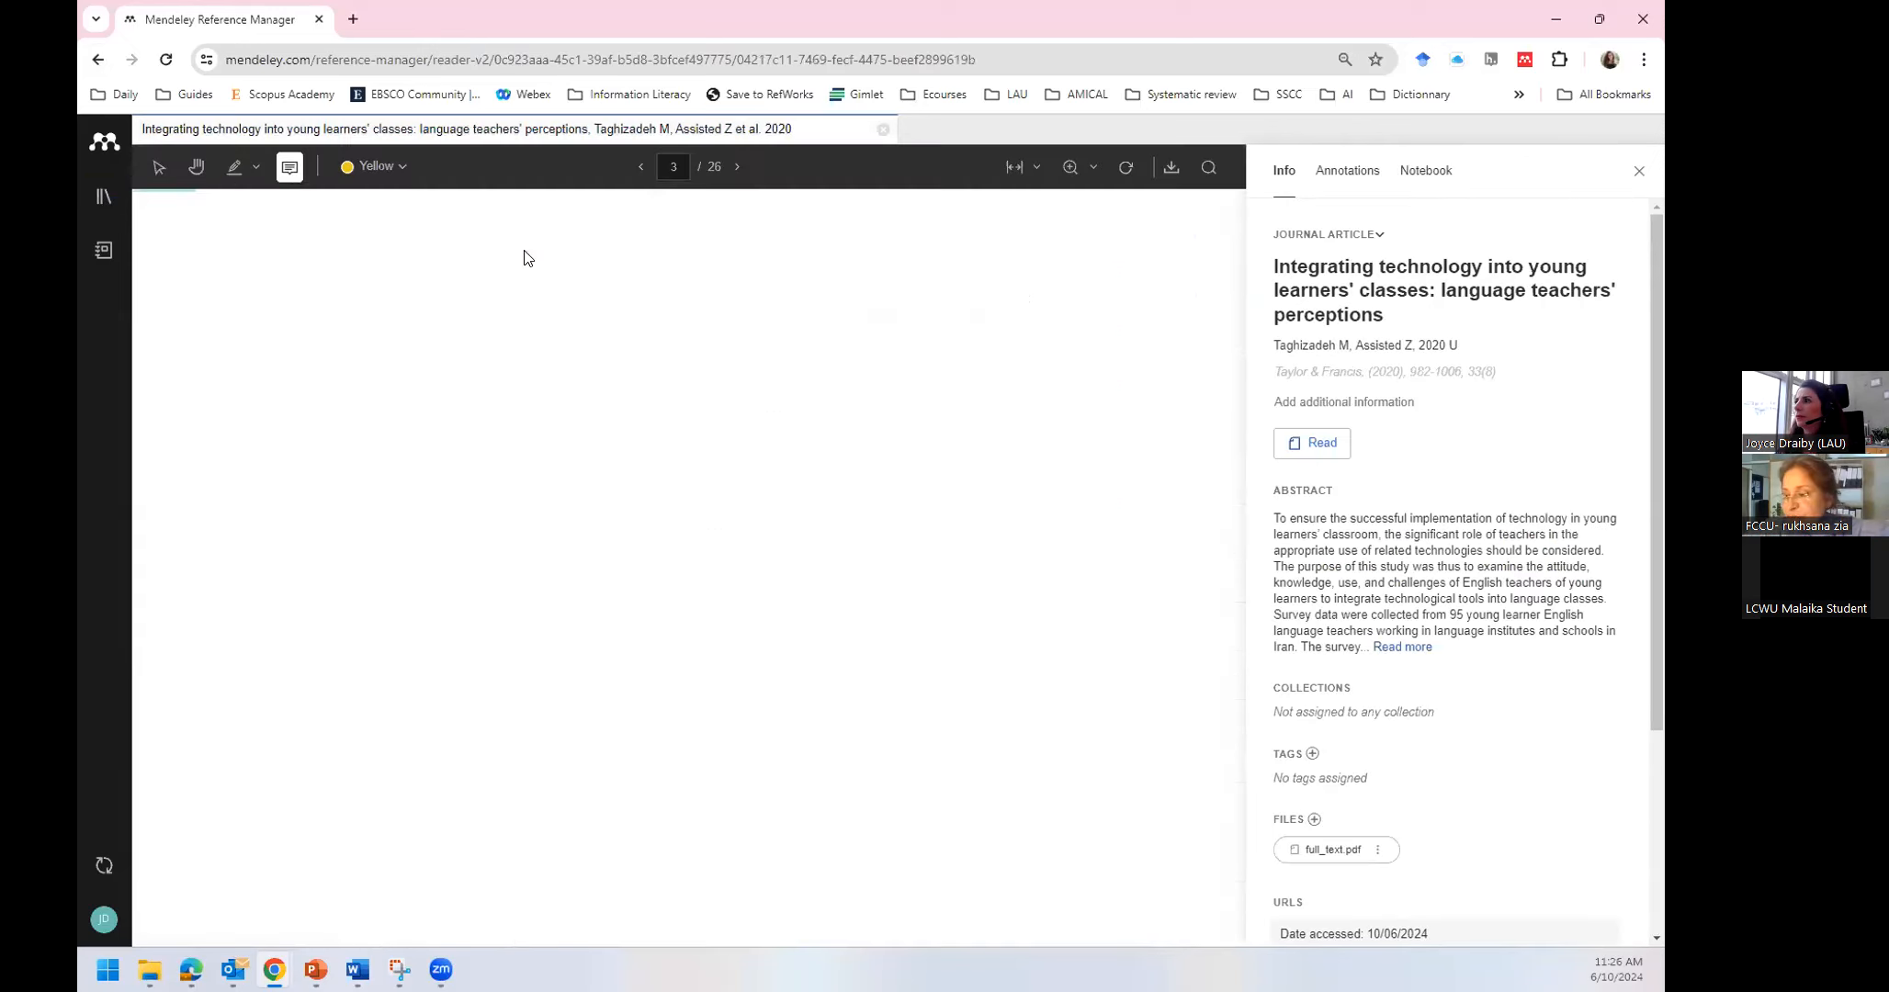
left_click(1308, 455)
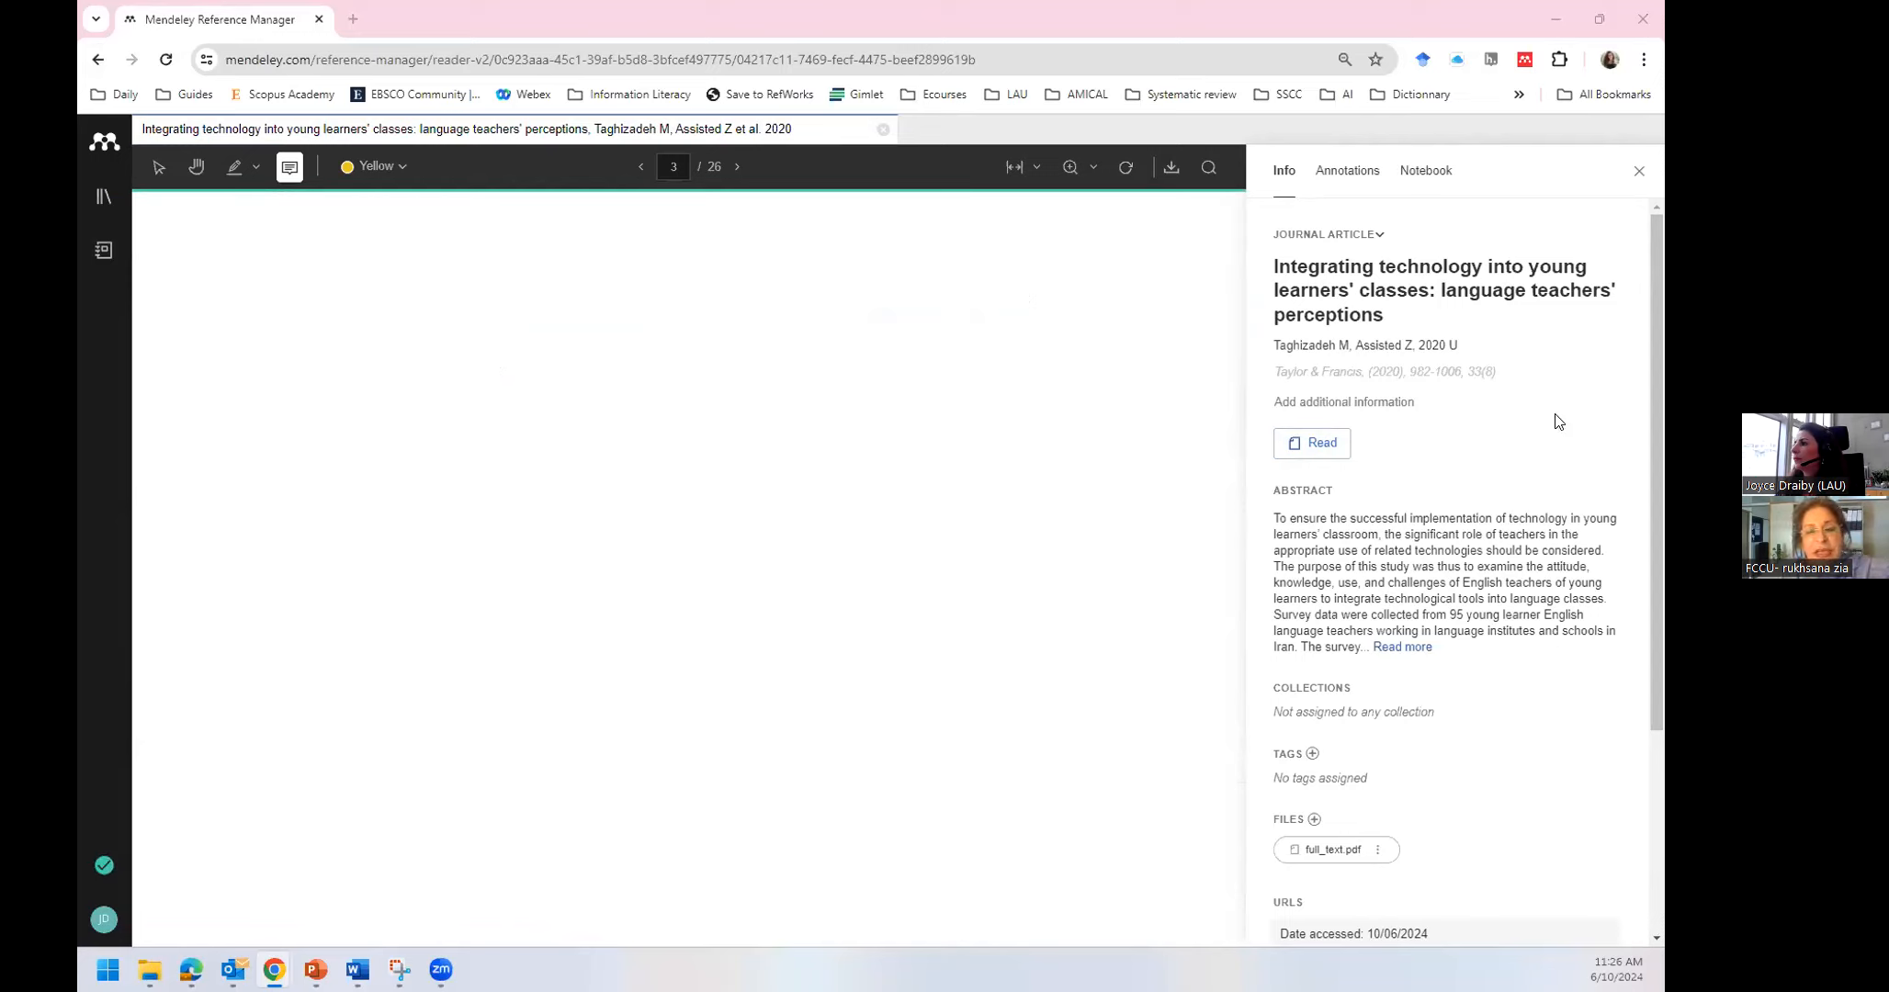
left_click(1314, 446)
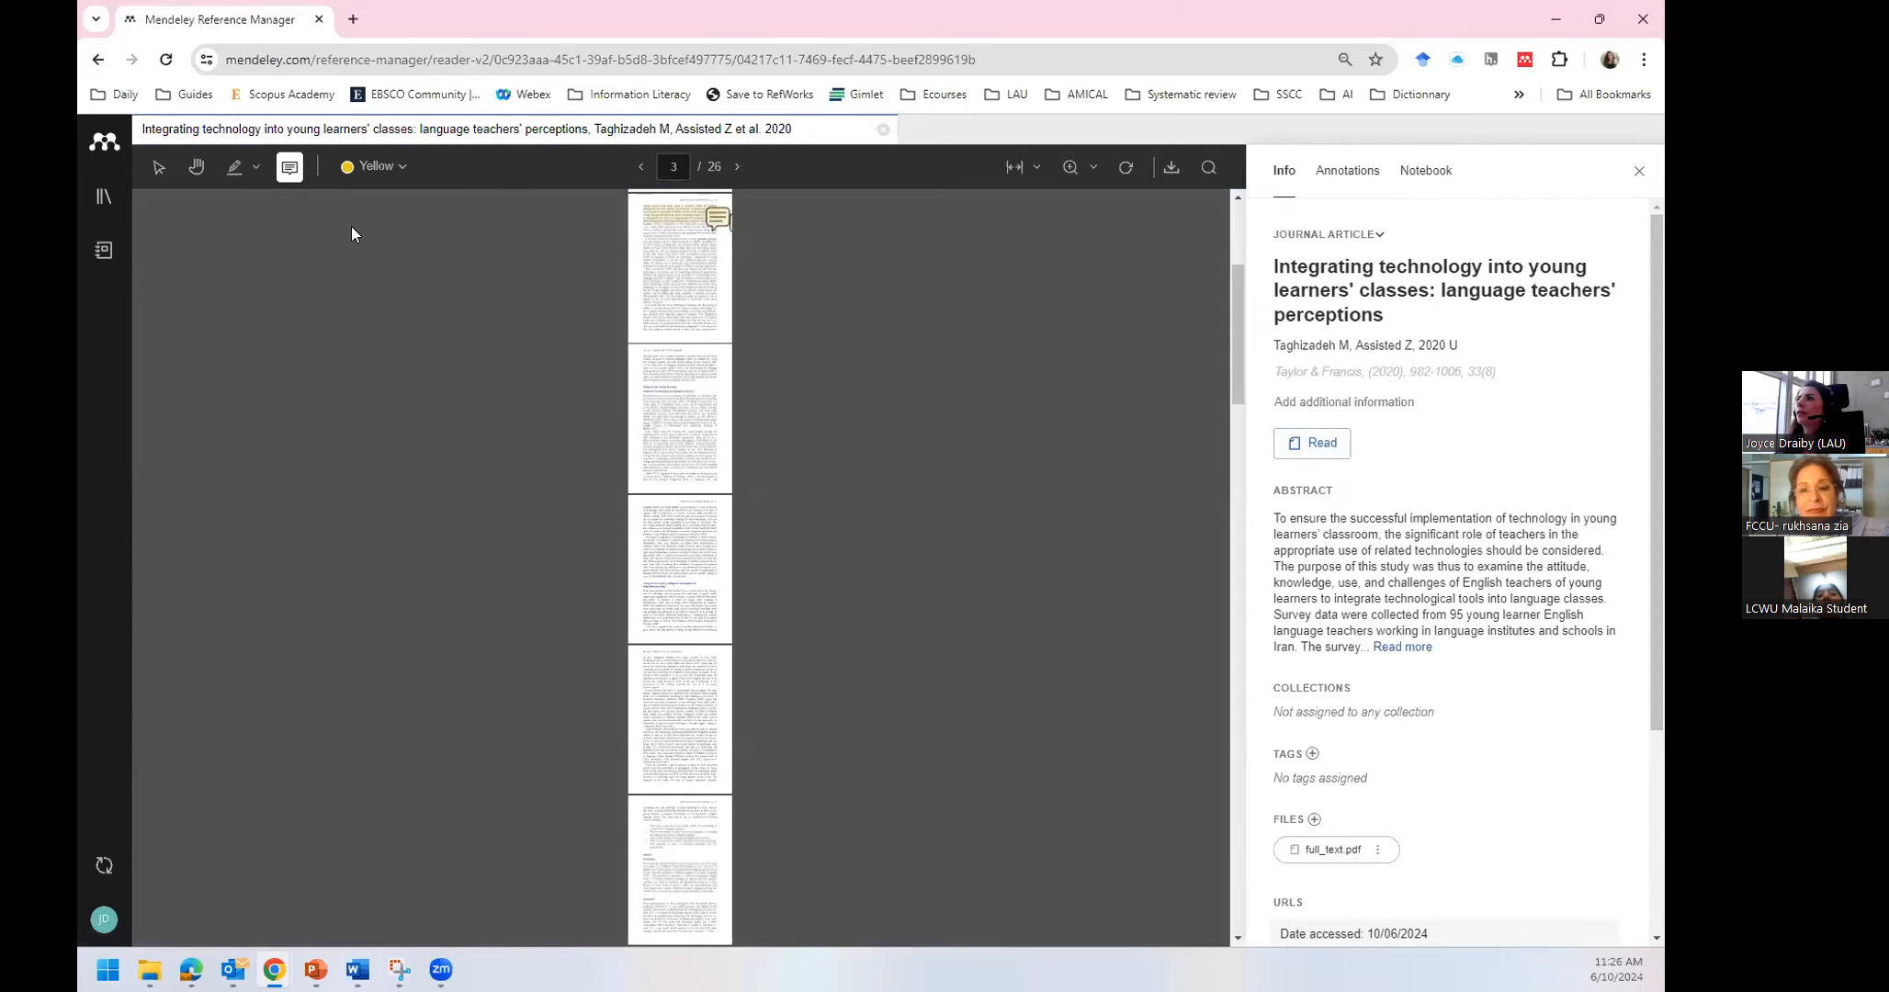
left_click(1069, 168)
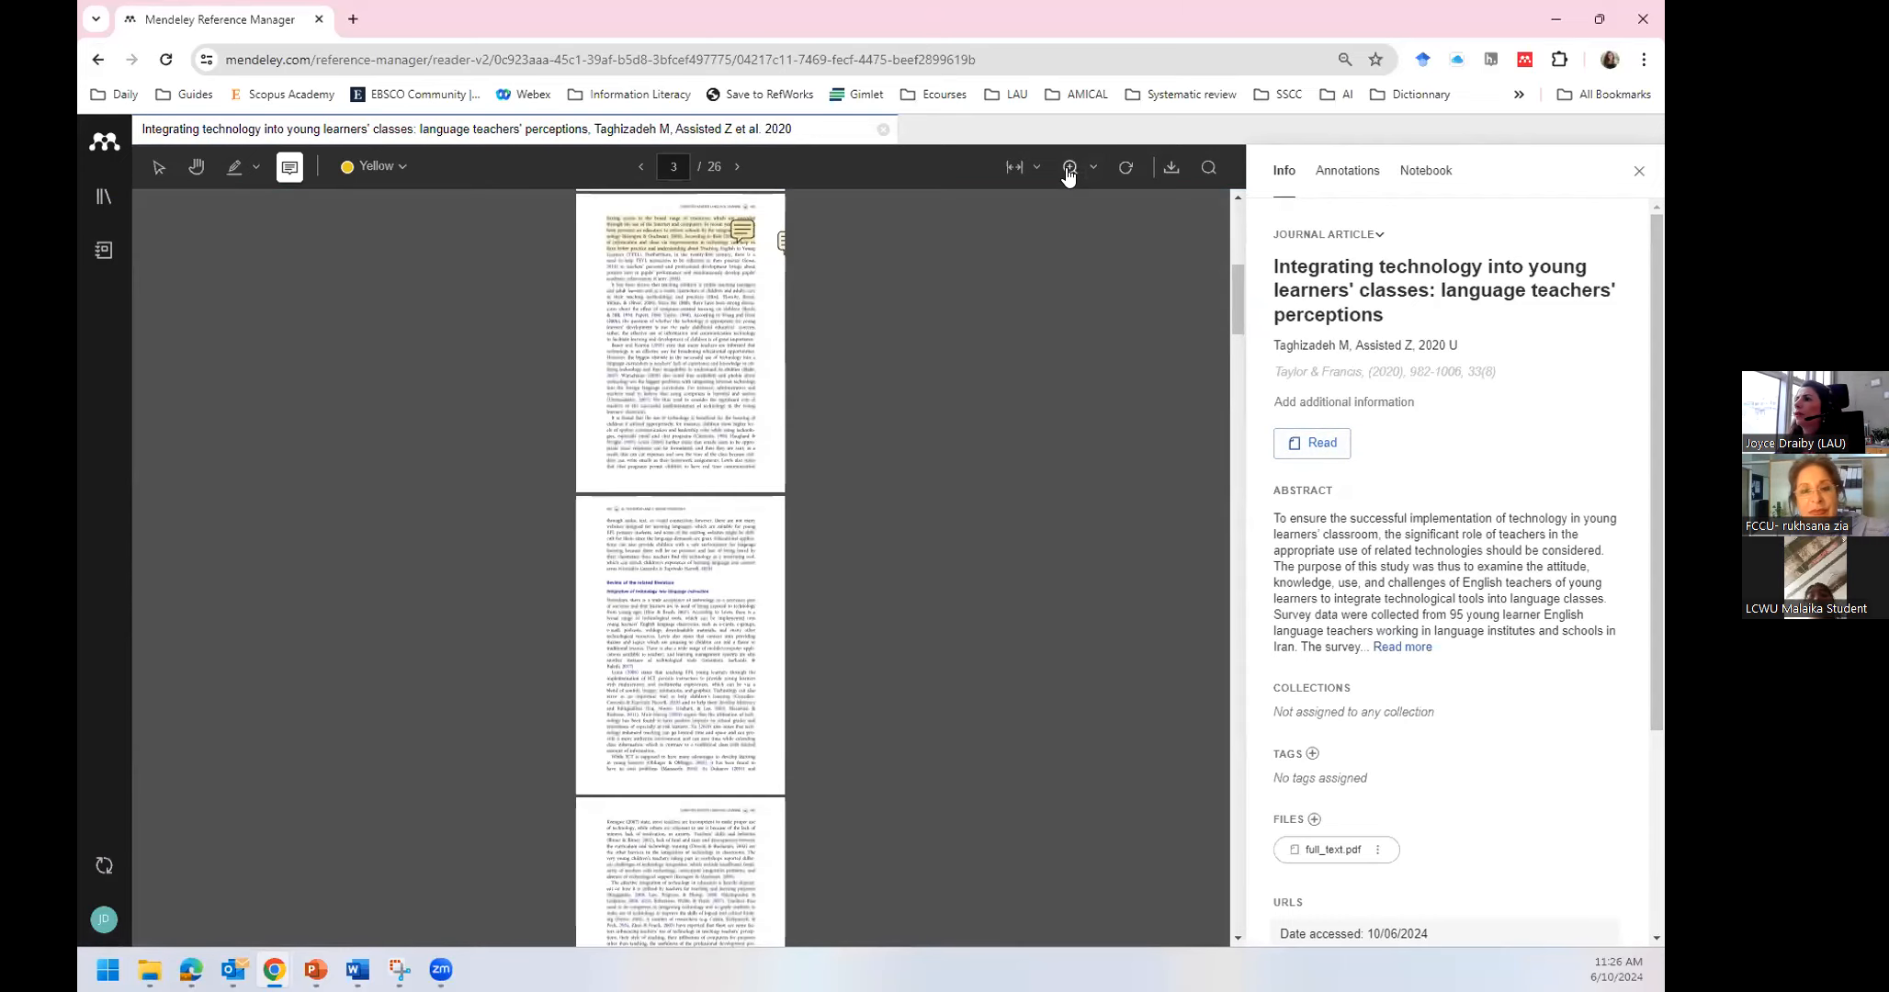
left_click(1069, 168)
left_click(1069, 168)
left_click(1069, 168)
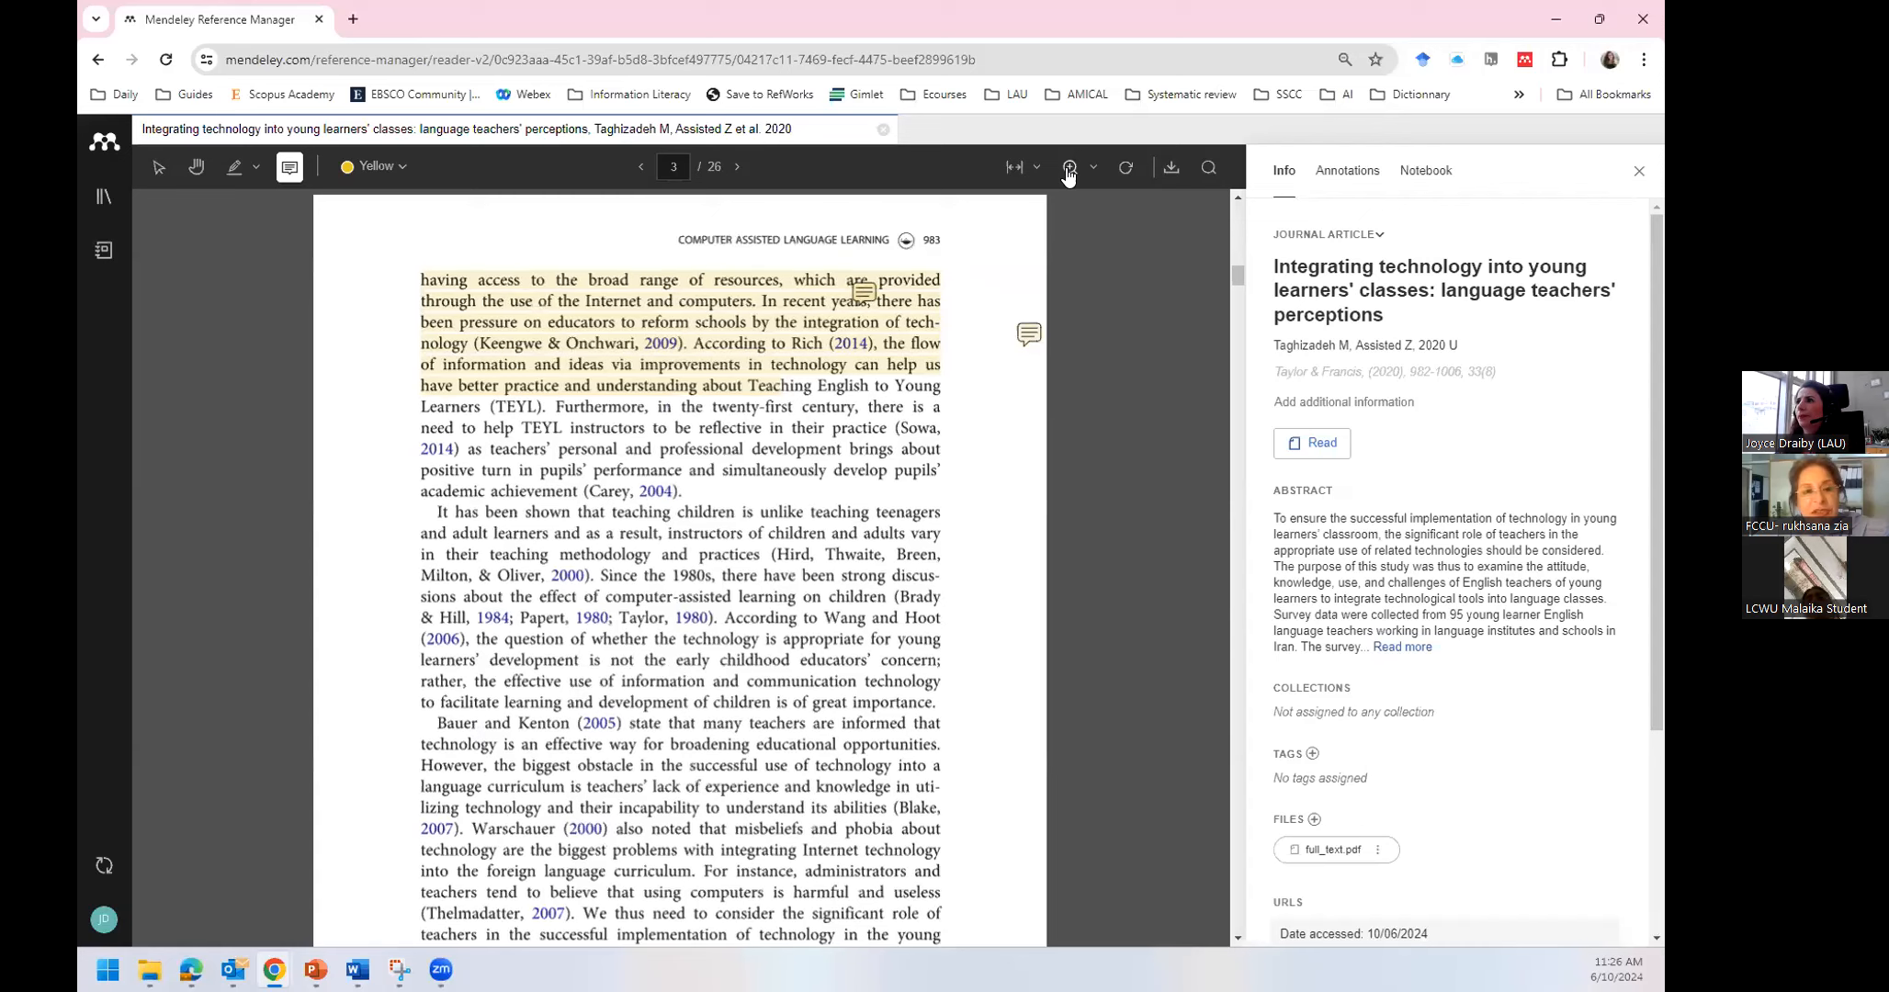
left_click(1069, 169)
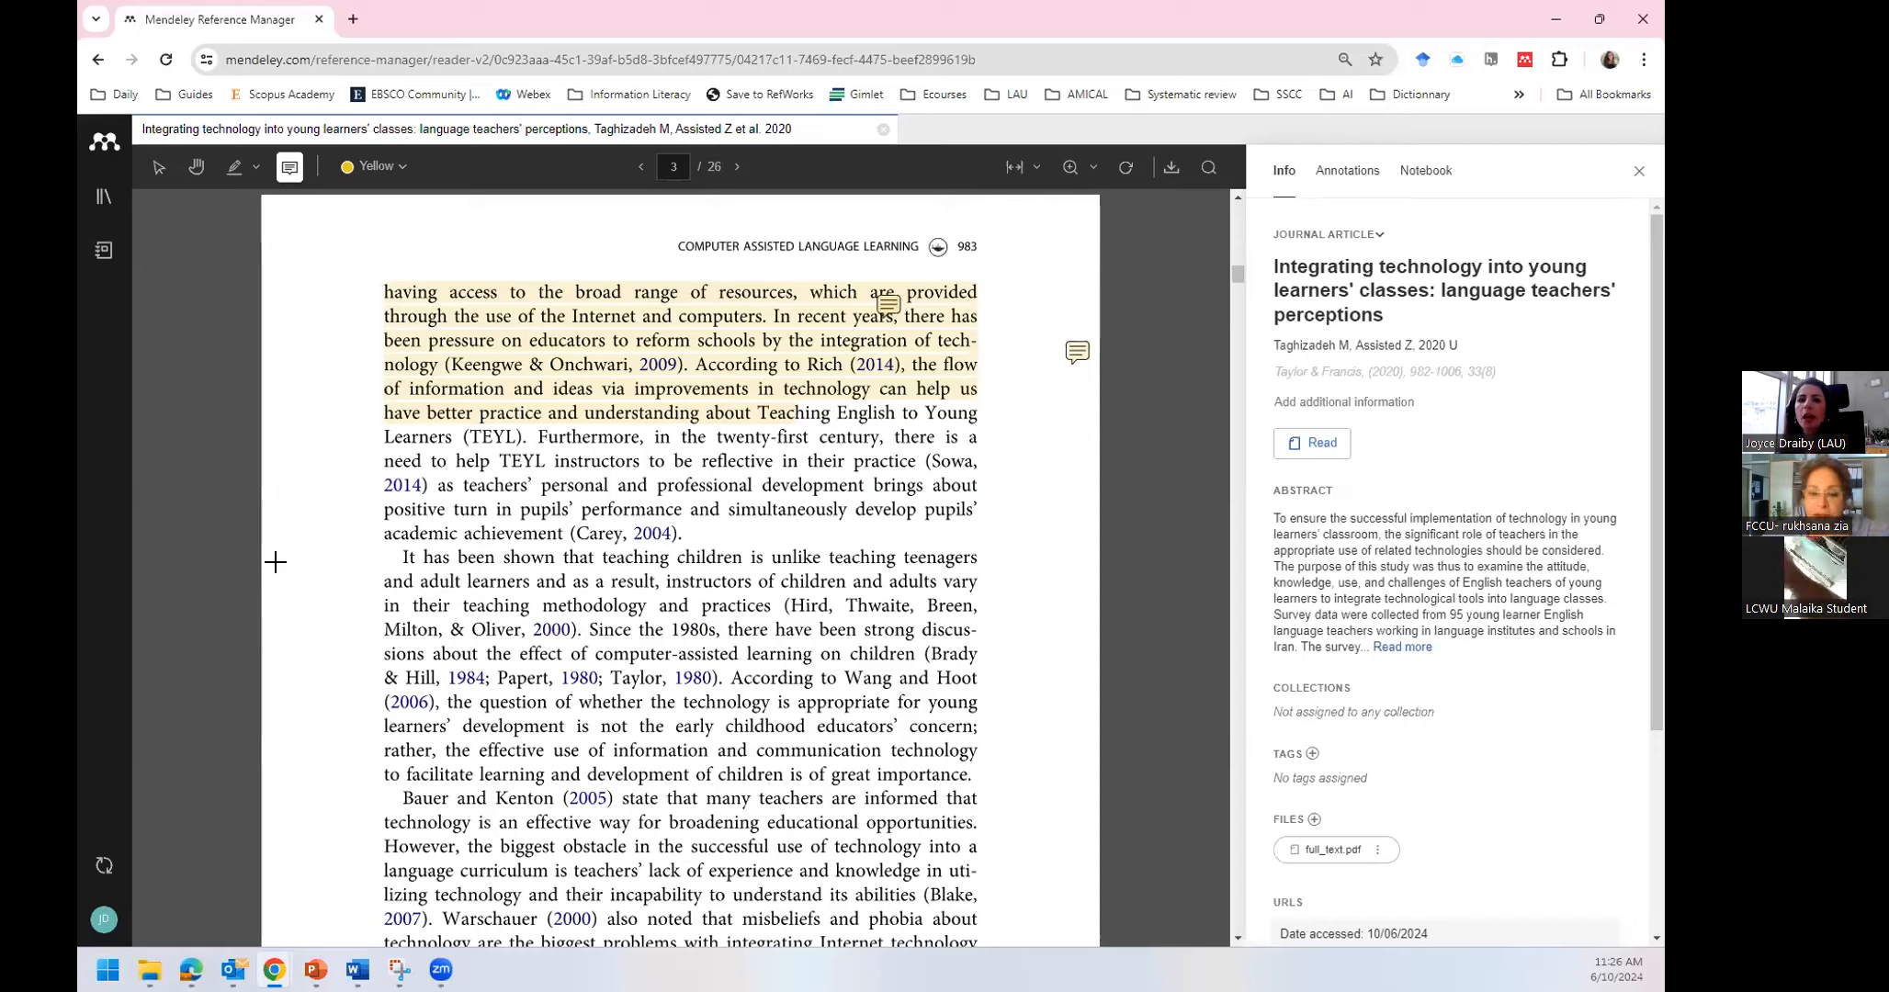
Highlight the passage from "Learners (TEYL)" to "(Carey, 2004)" on page 3 in yellow with the Highlight text tool
left_click(156, 177)
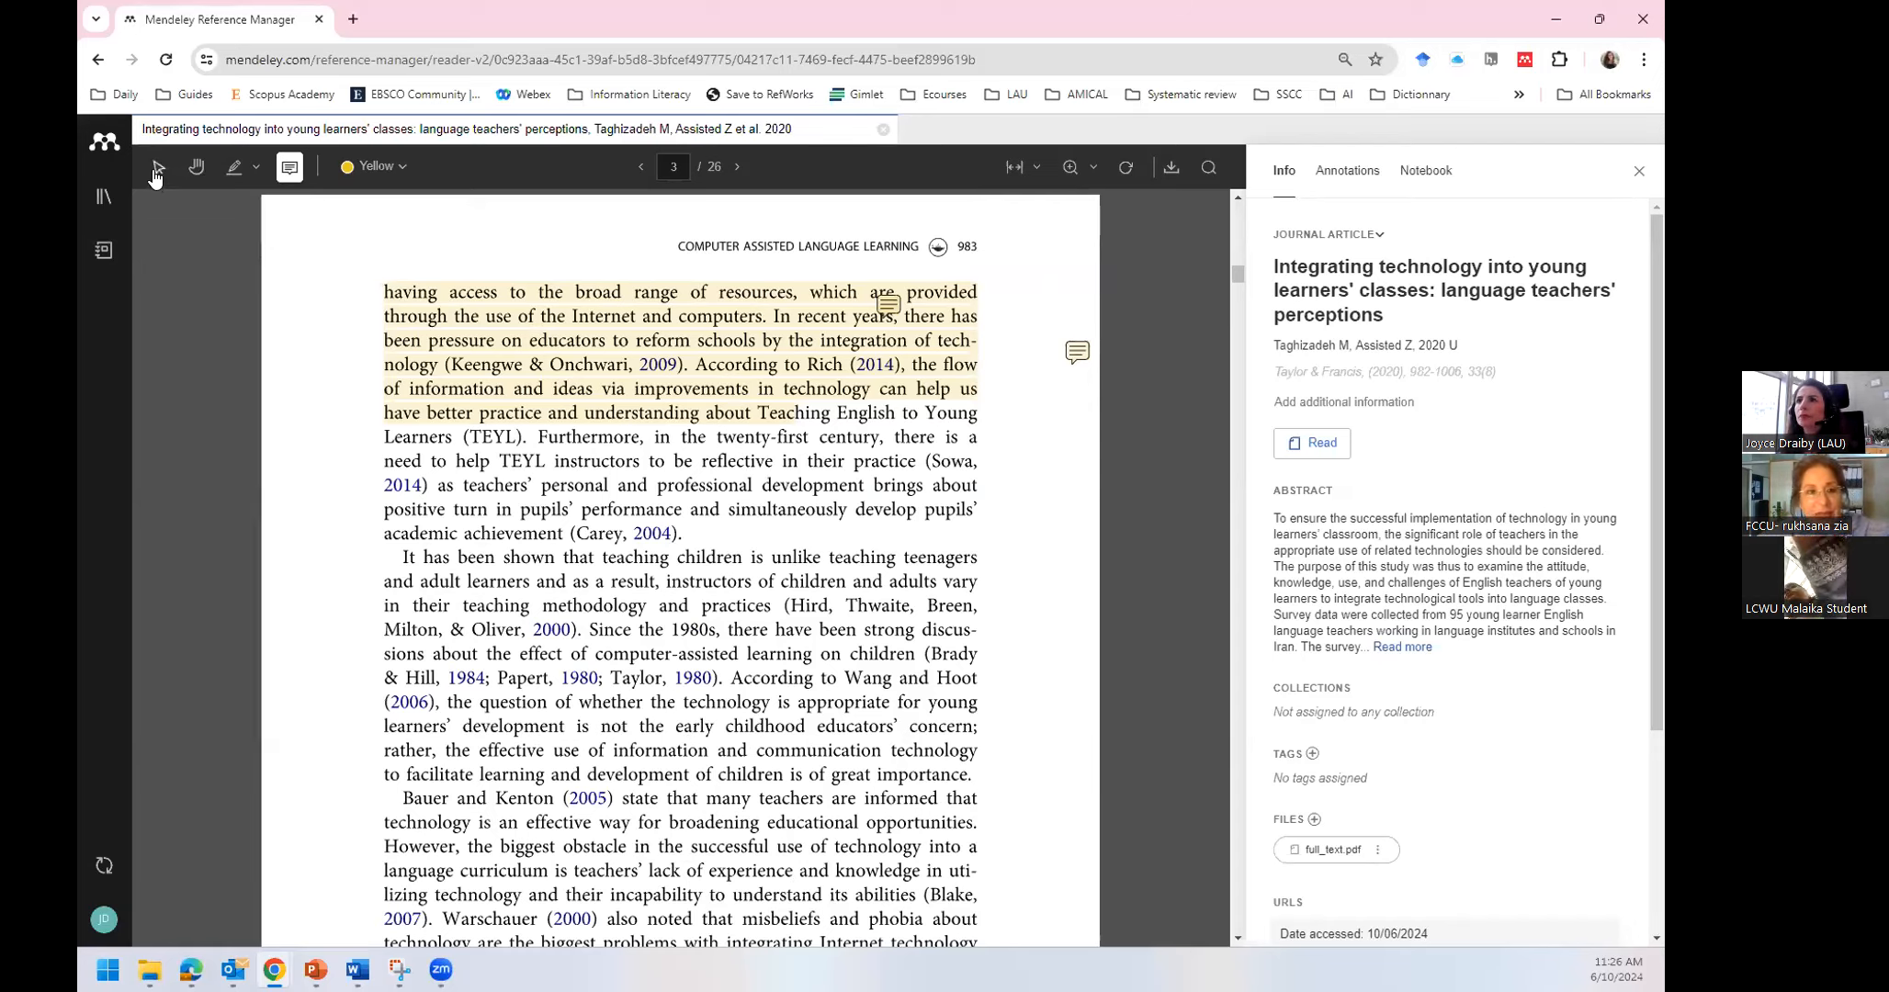
left_click(157, 177)
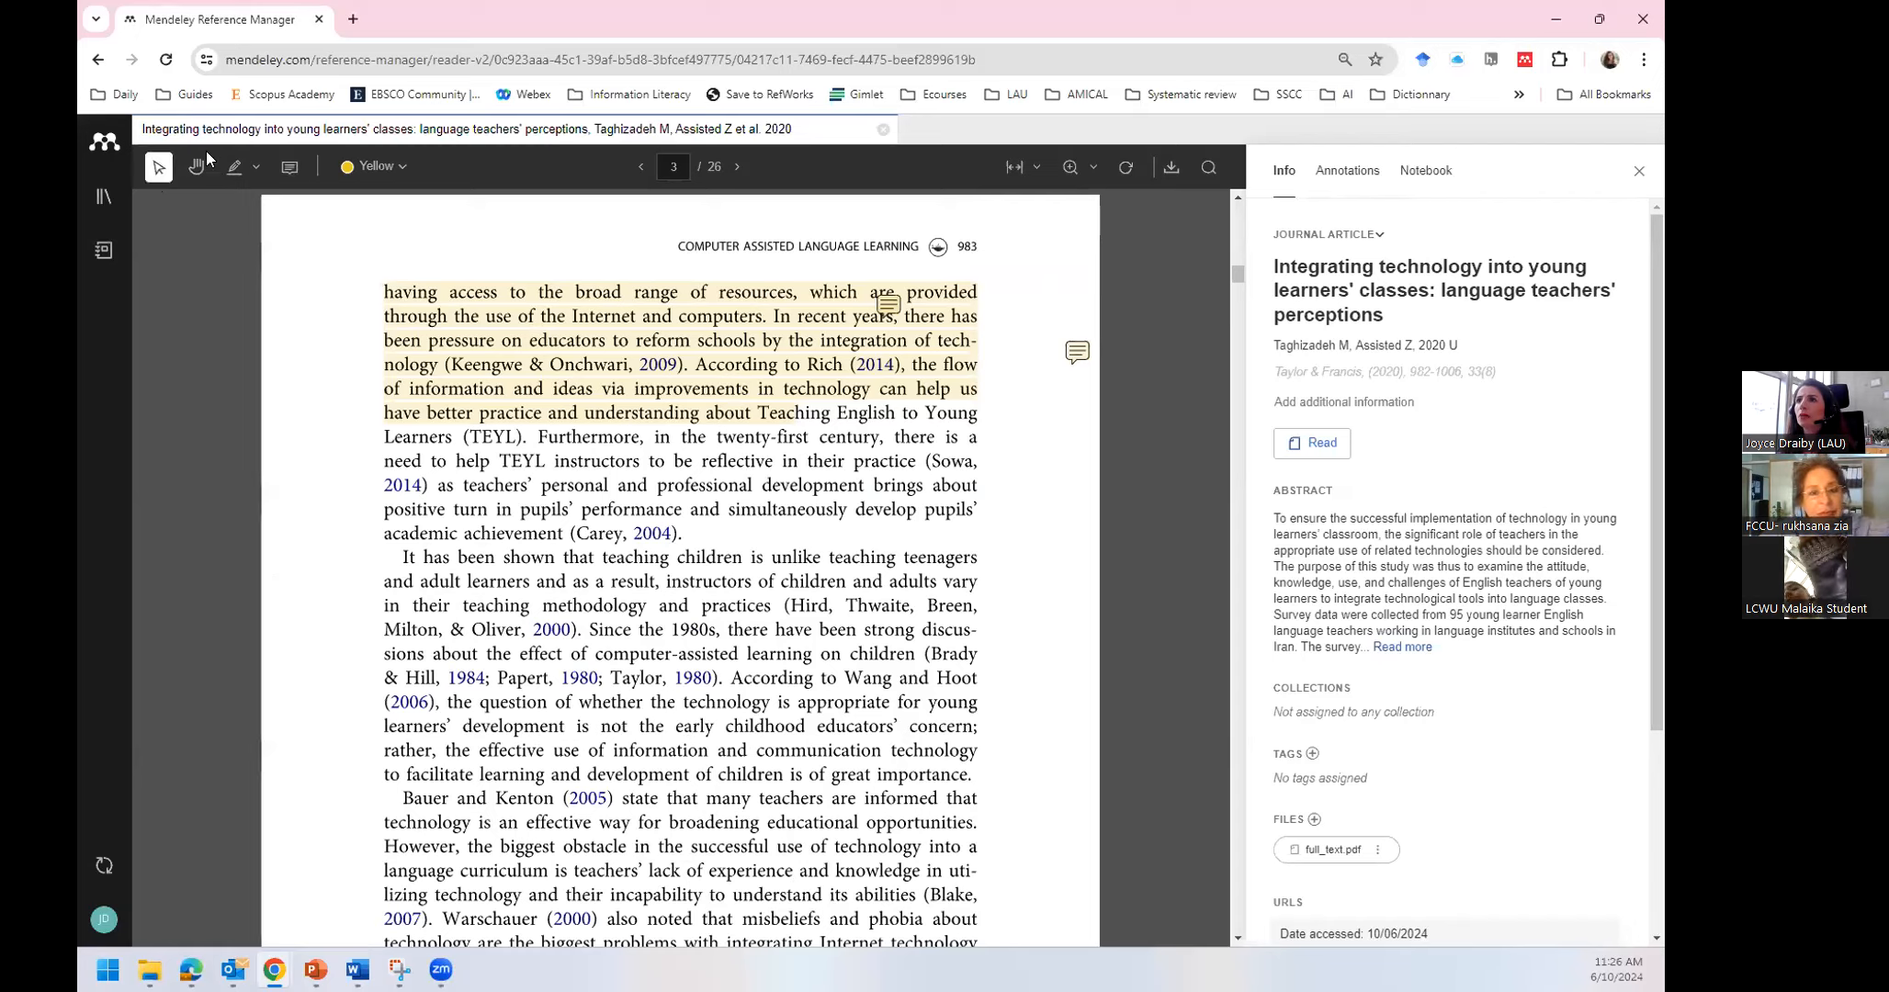
left_click(254, 169)
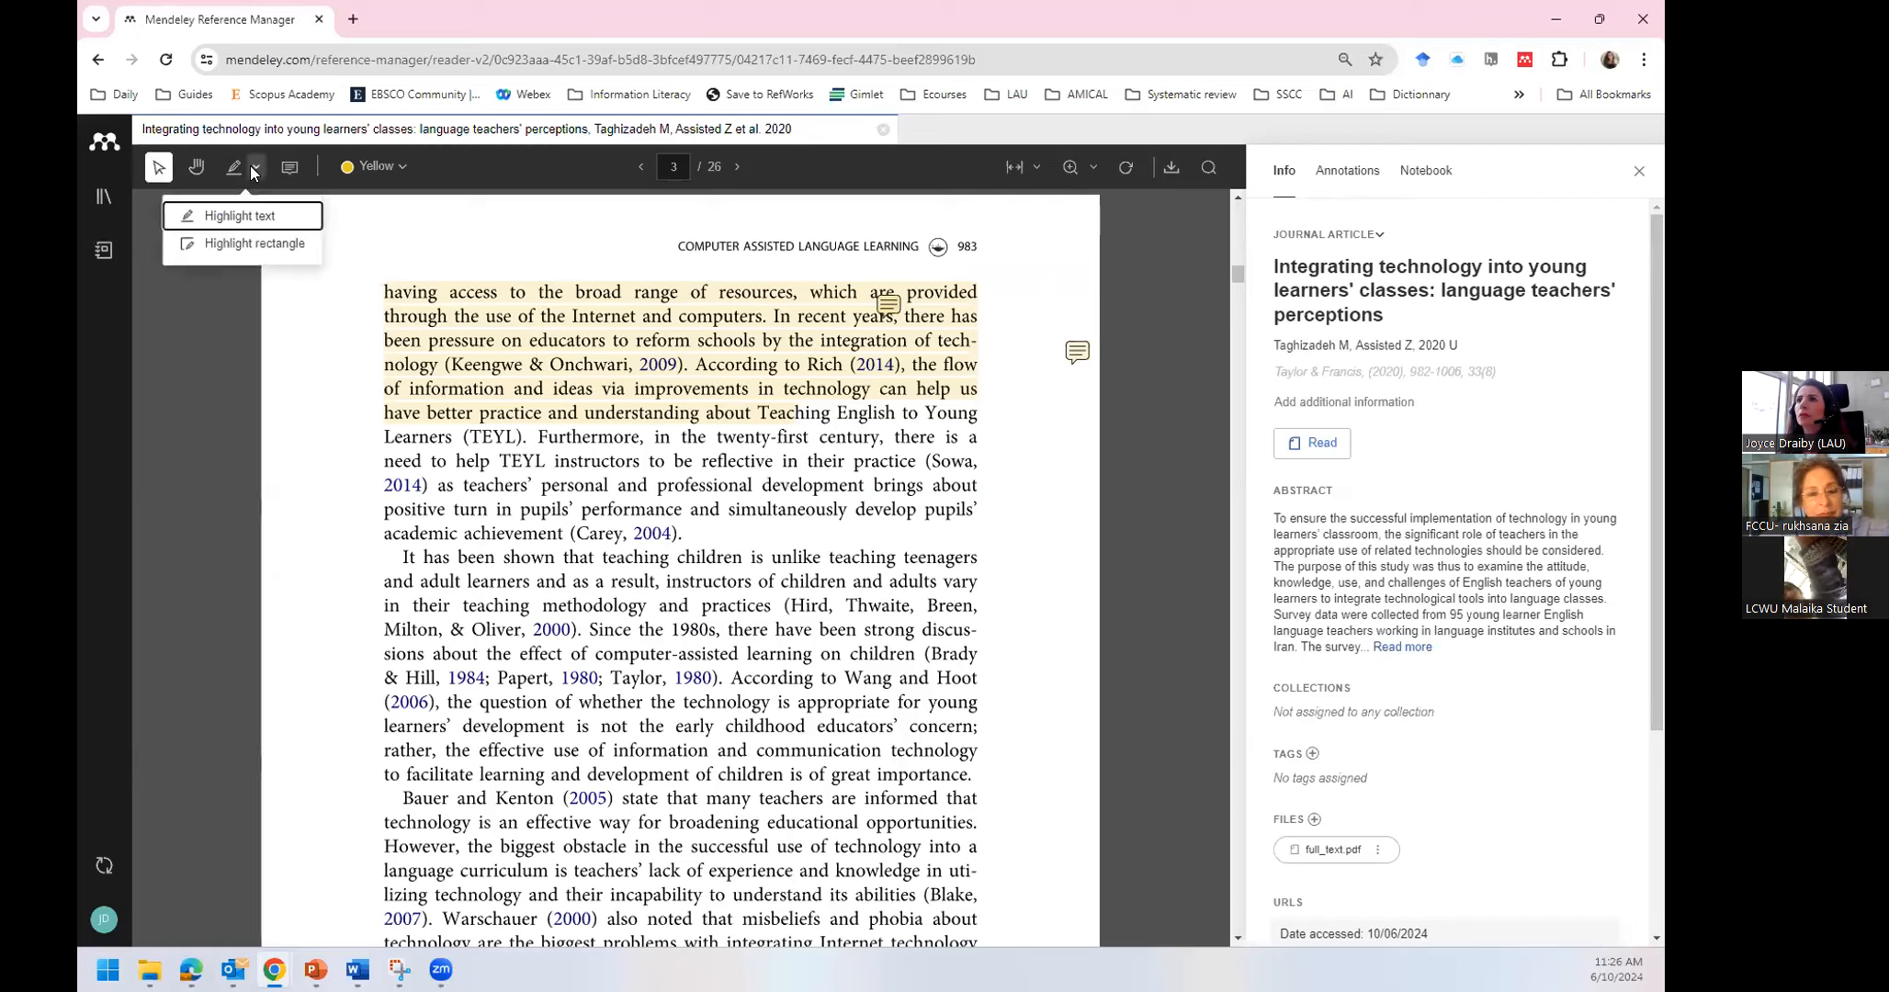
left_click(252, 170)
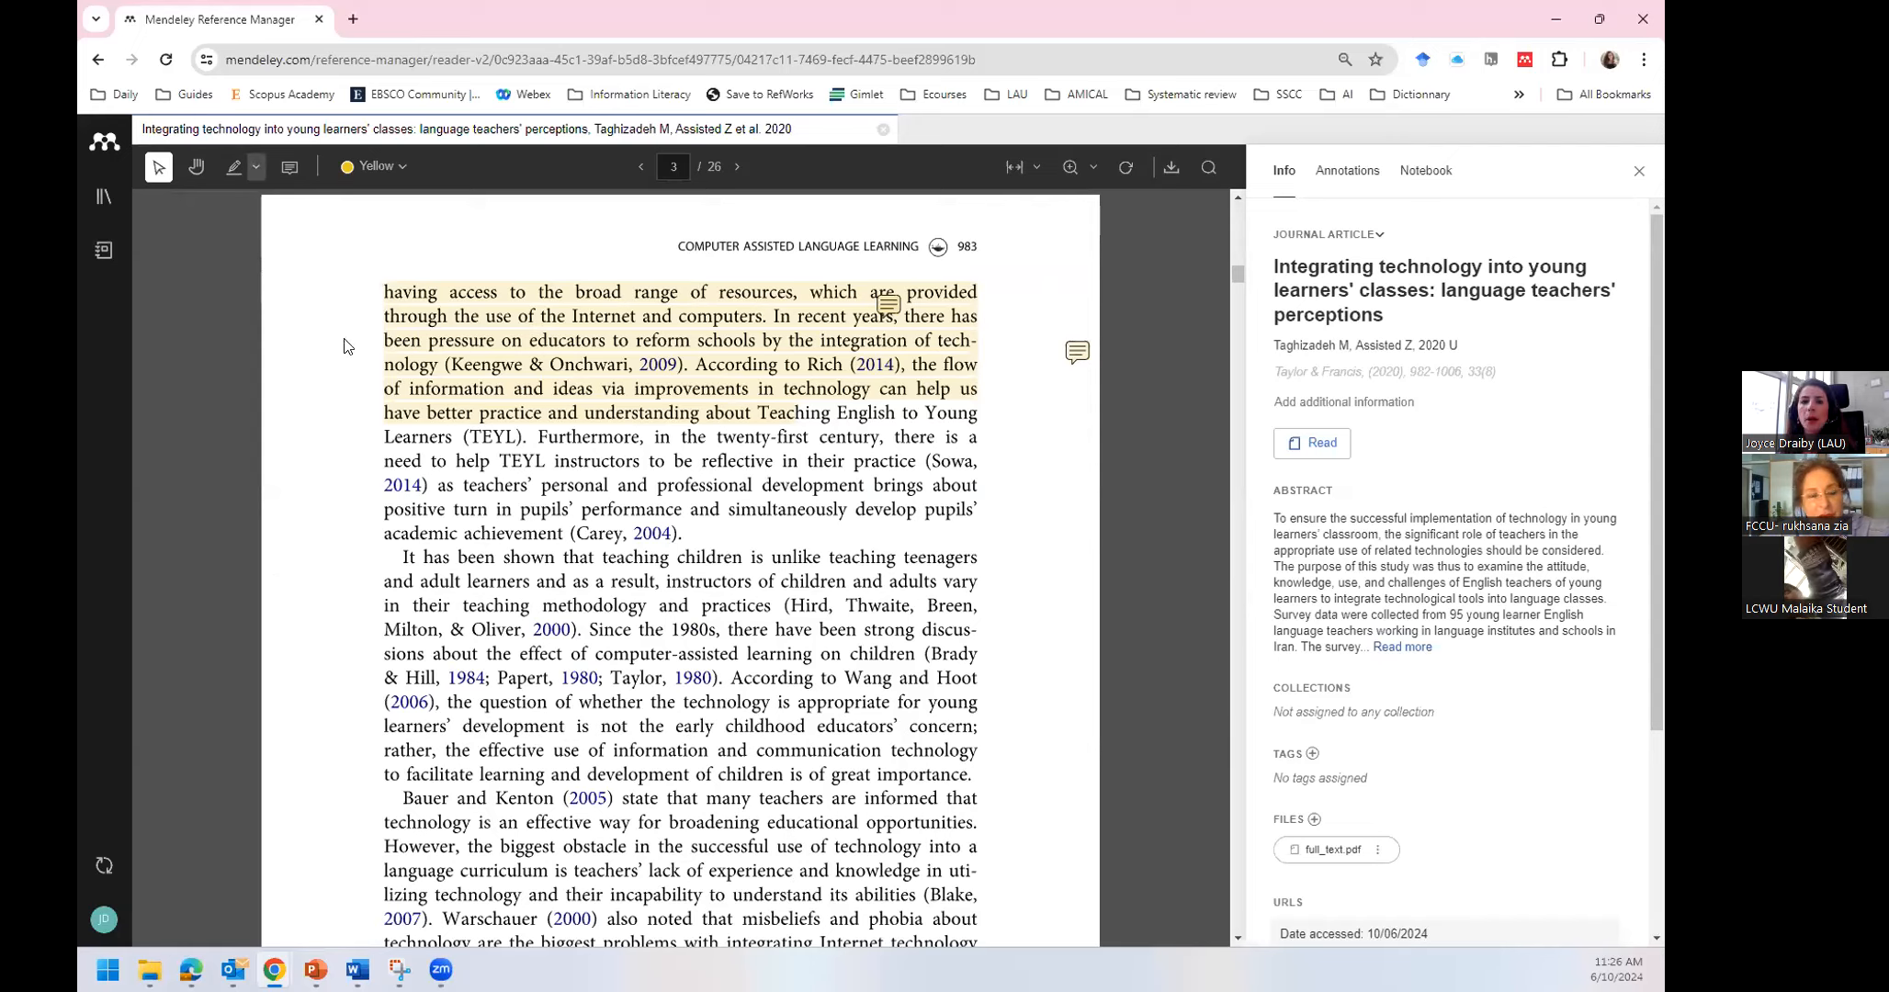
left_click_drag(386, 437, 841, 535)
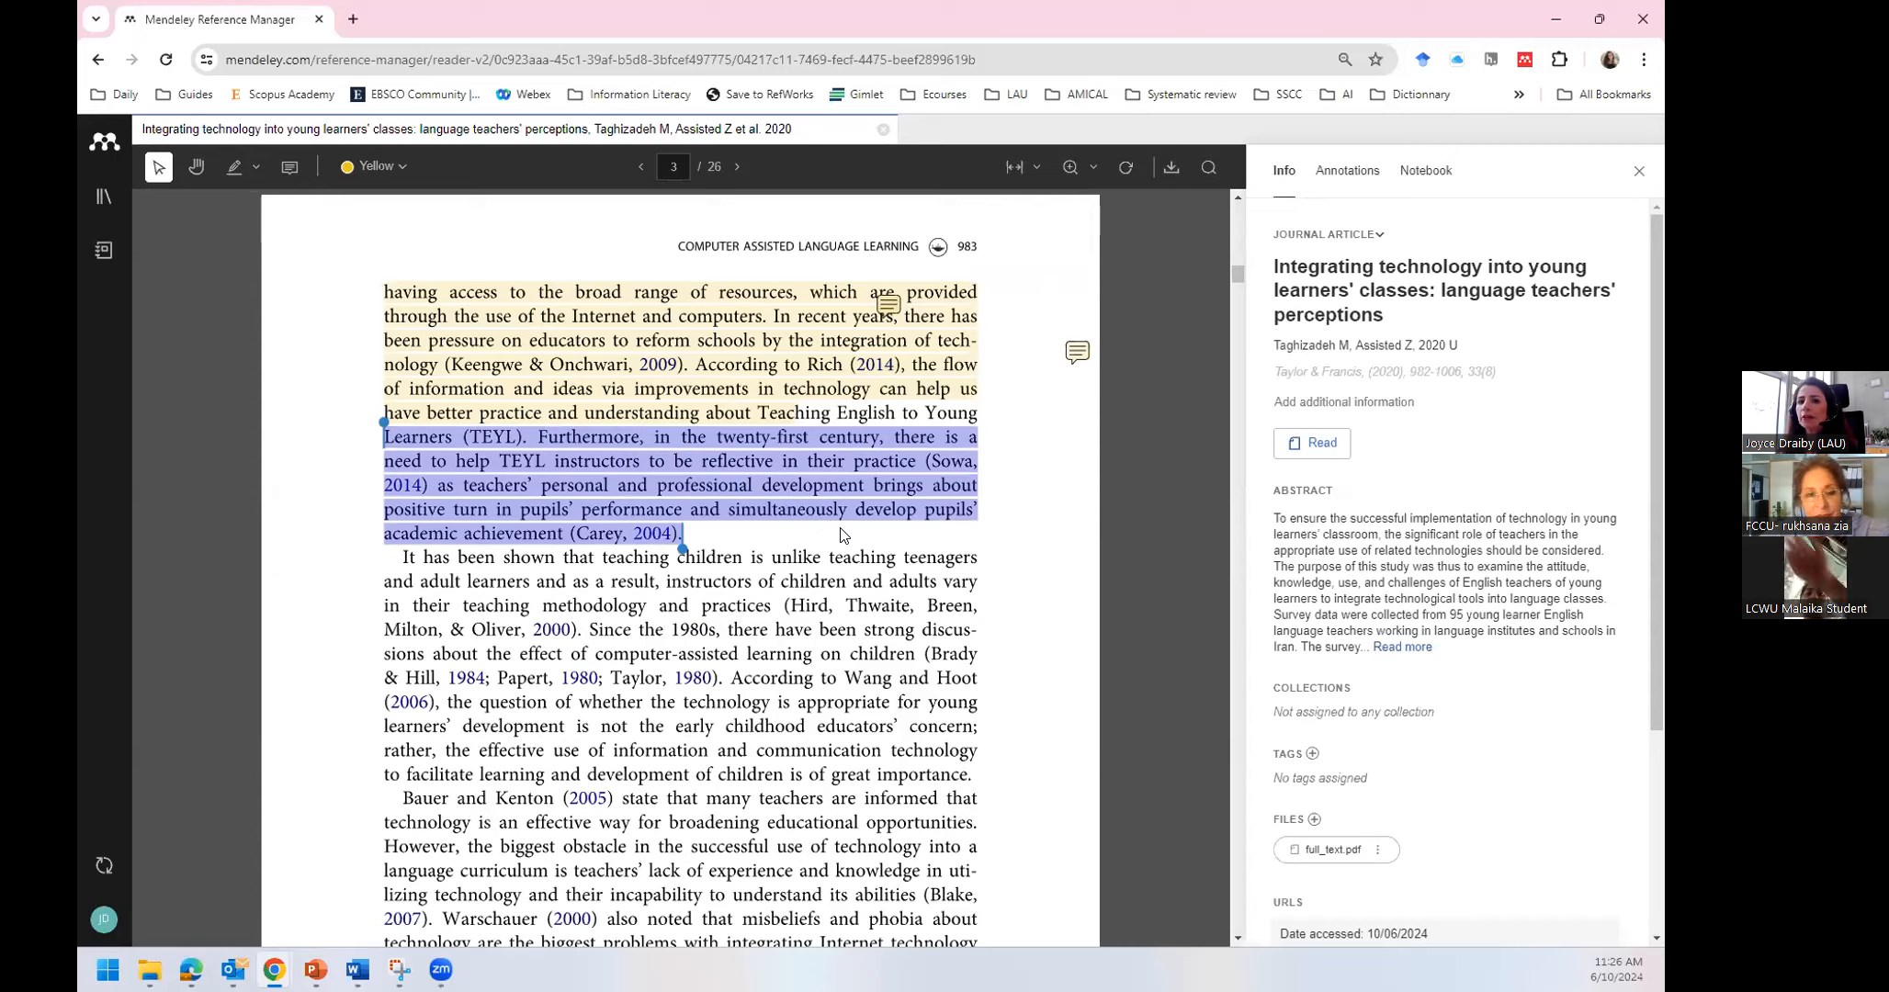
right_click(842, 534)
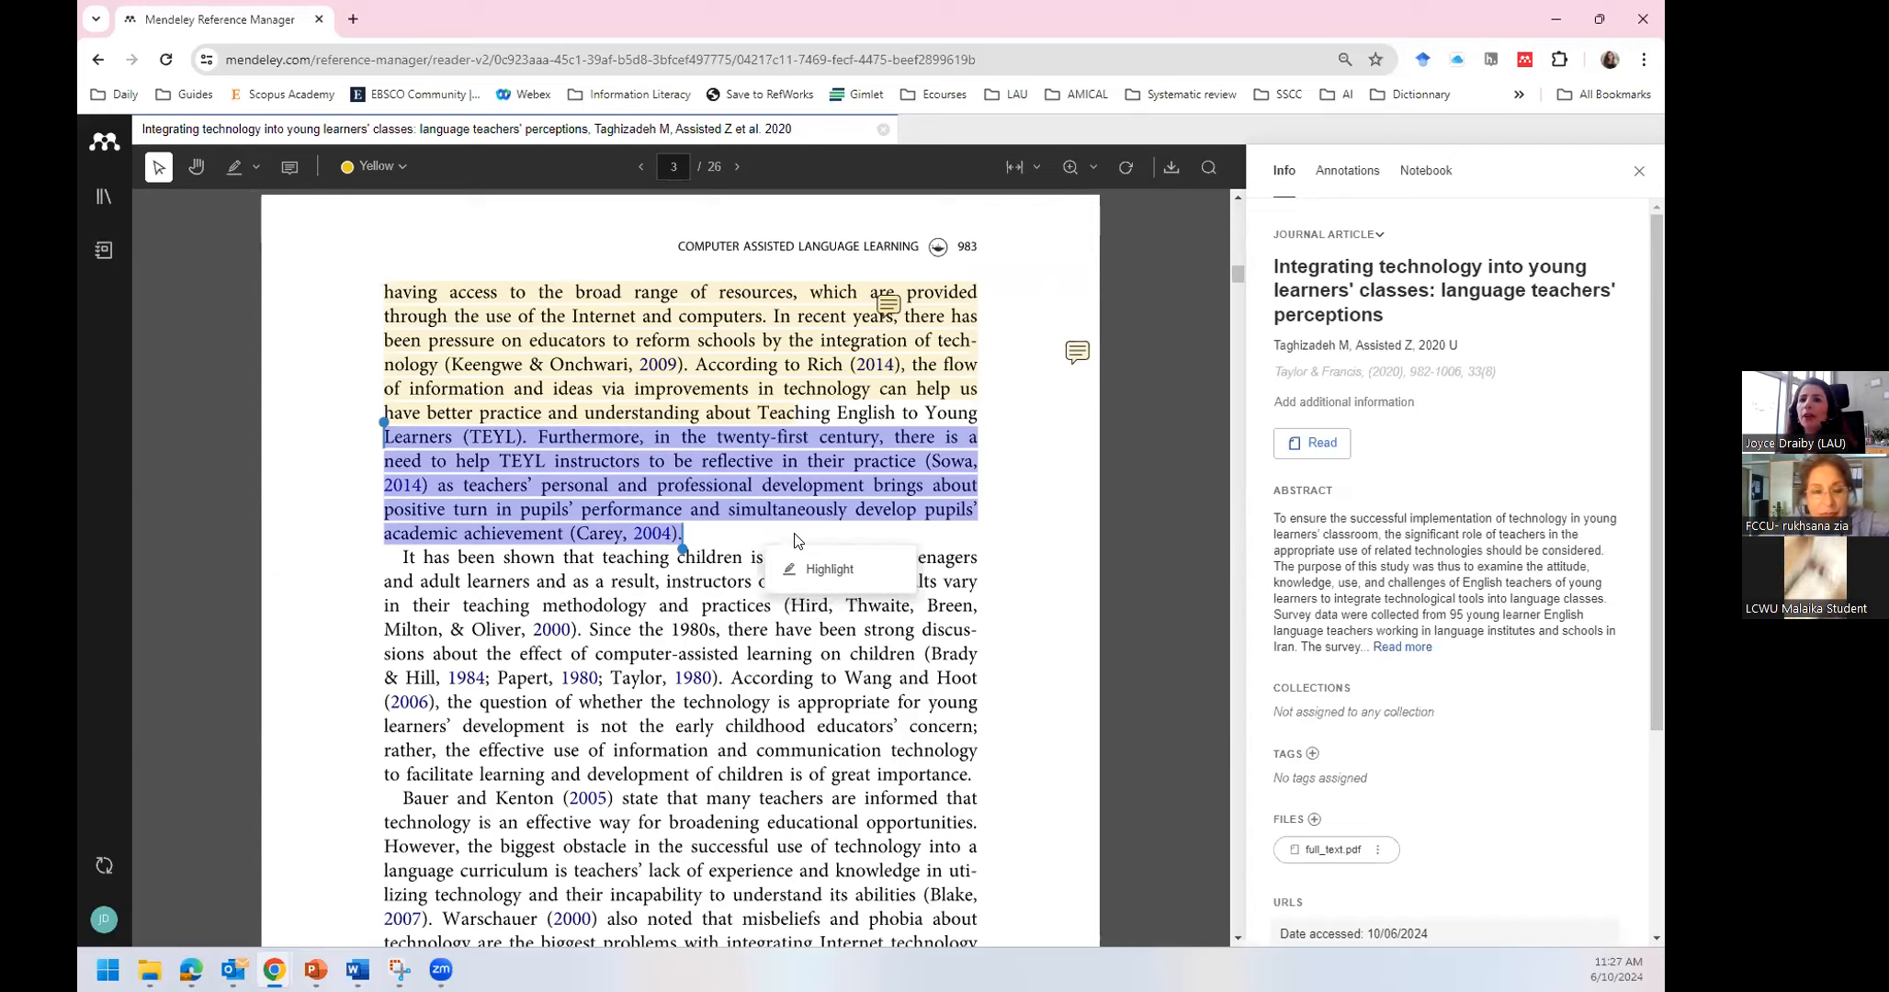
left_click(254, 169)
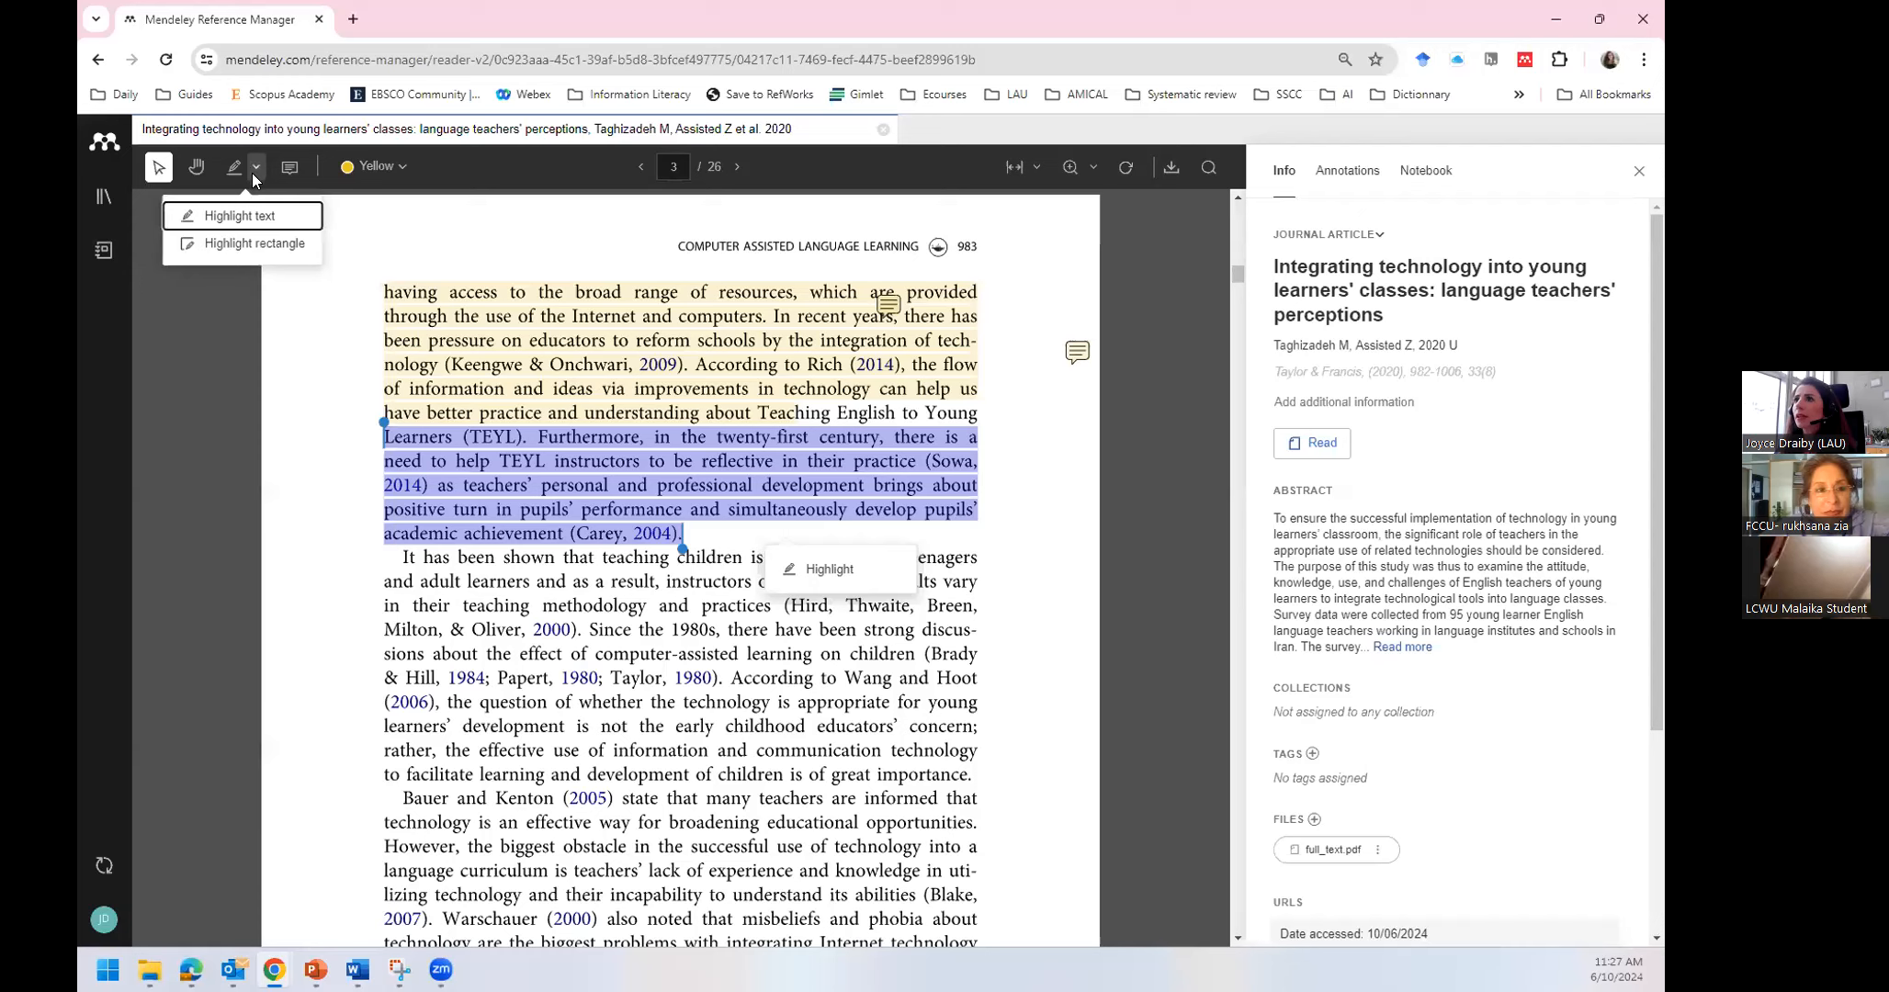
left_click(261, 224)
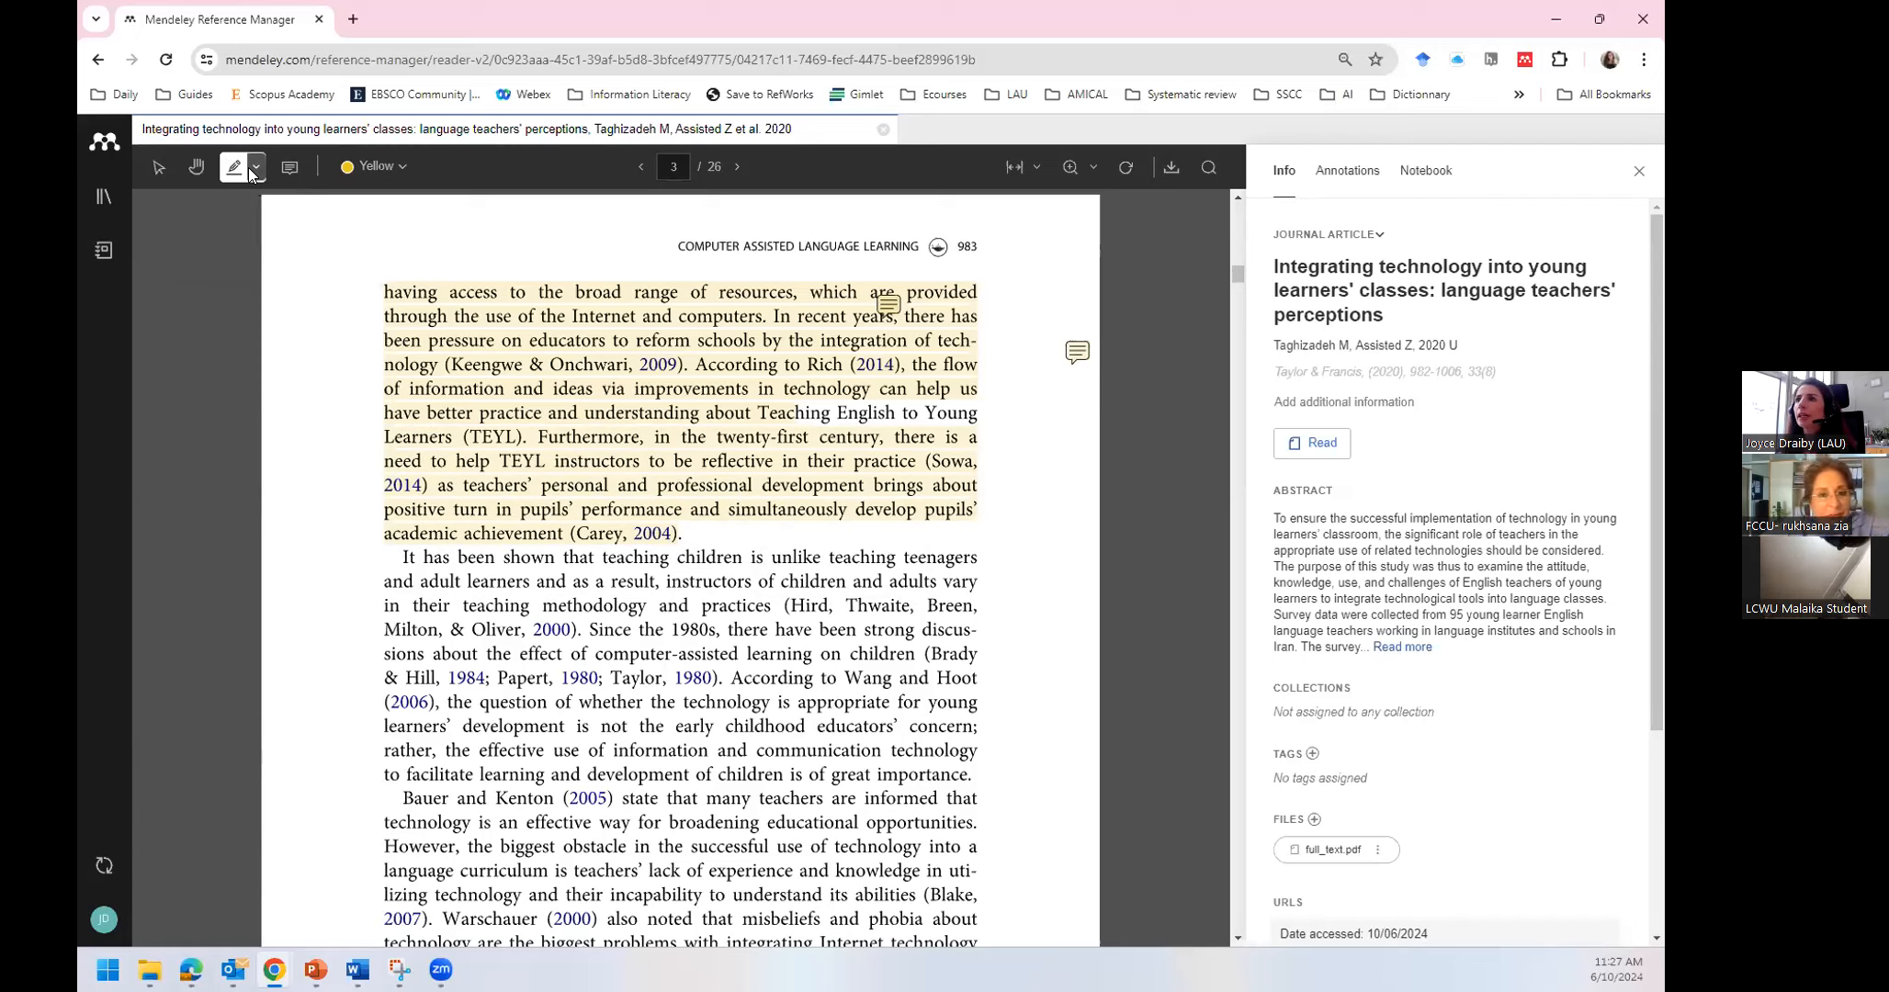
Set the annotation colour to Red and highlight the passage from "Learners (TEYL)" to "(Carey, 2004)" again
left_click(372, 166)
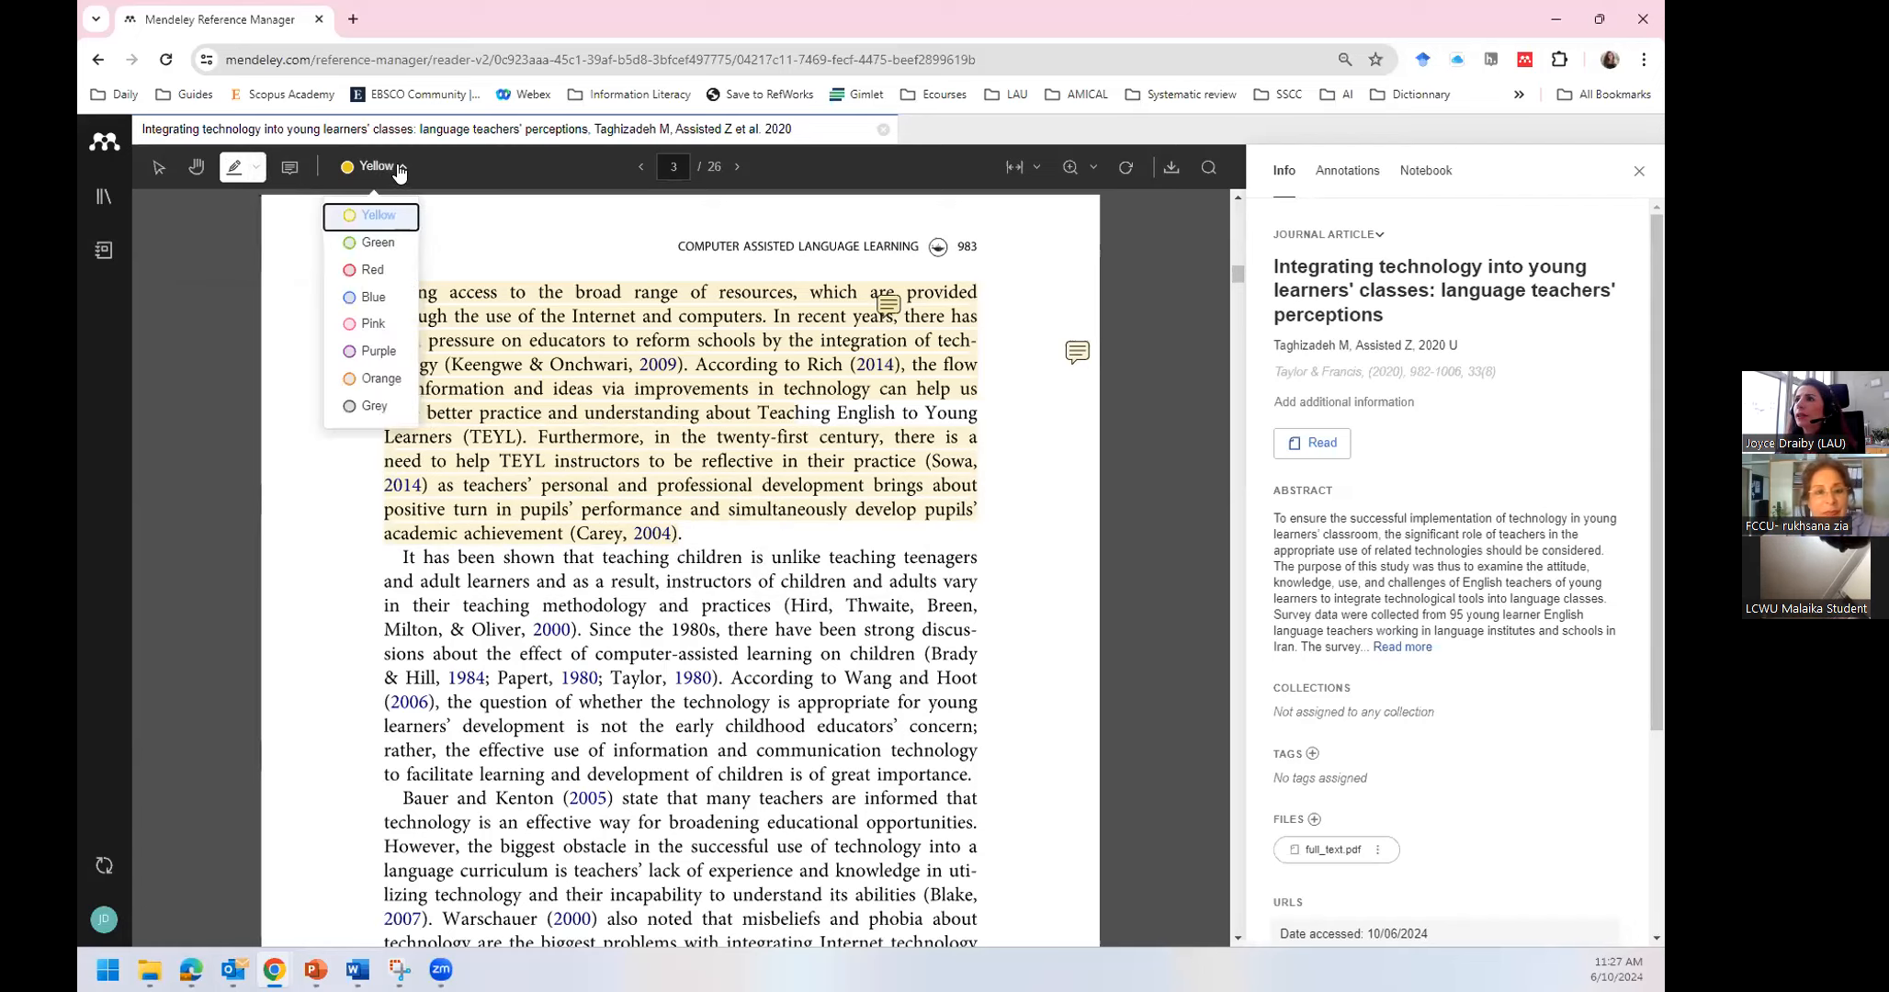
left_click(361, 273)
left_click_drag(382, 438, 718, 536)
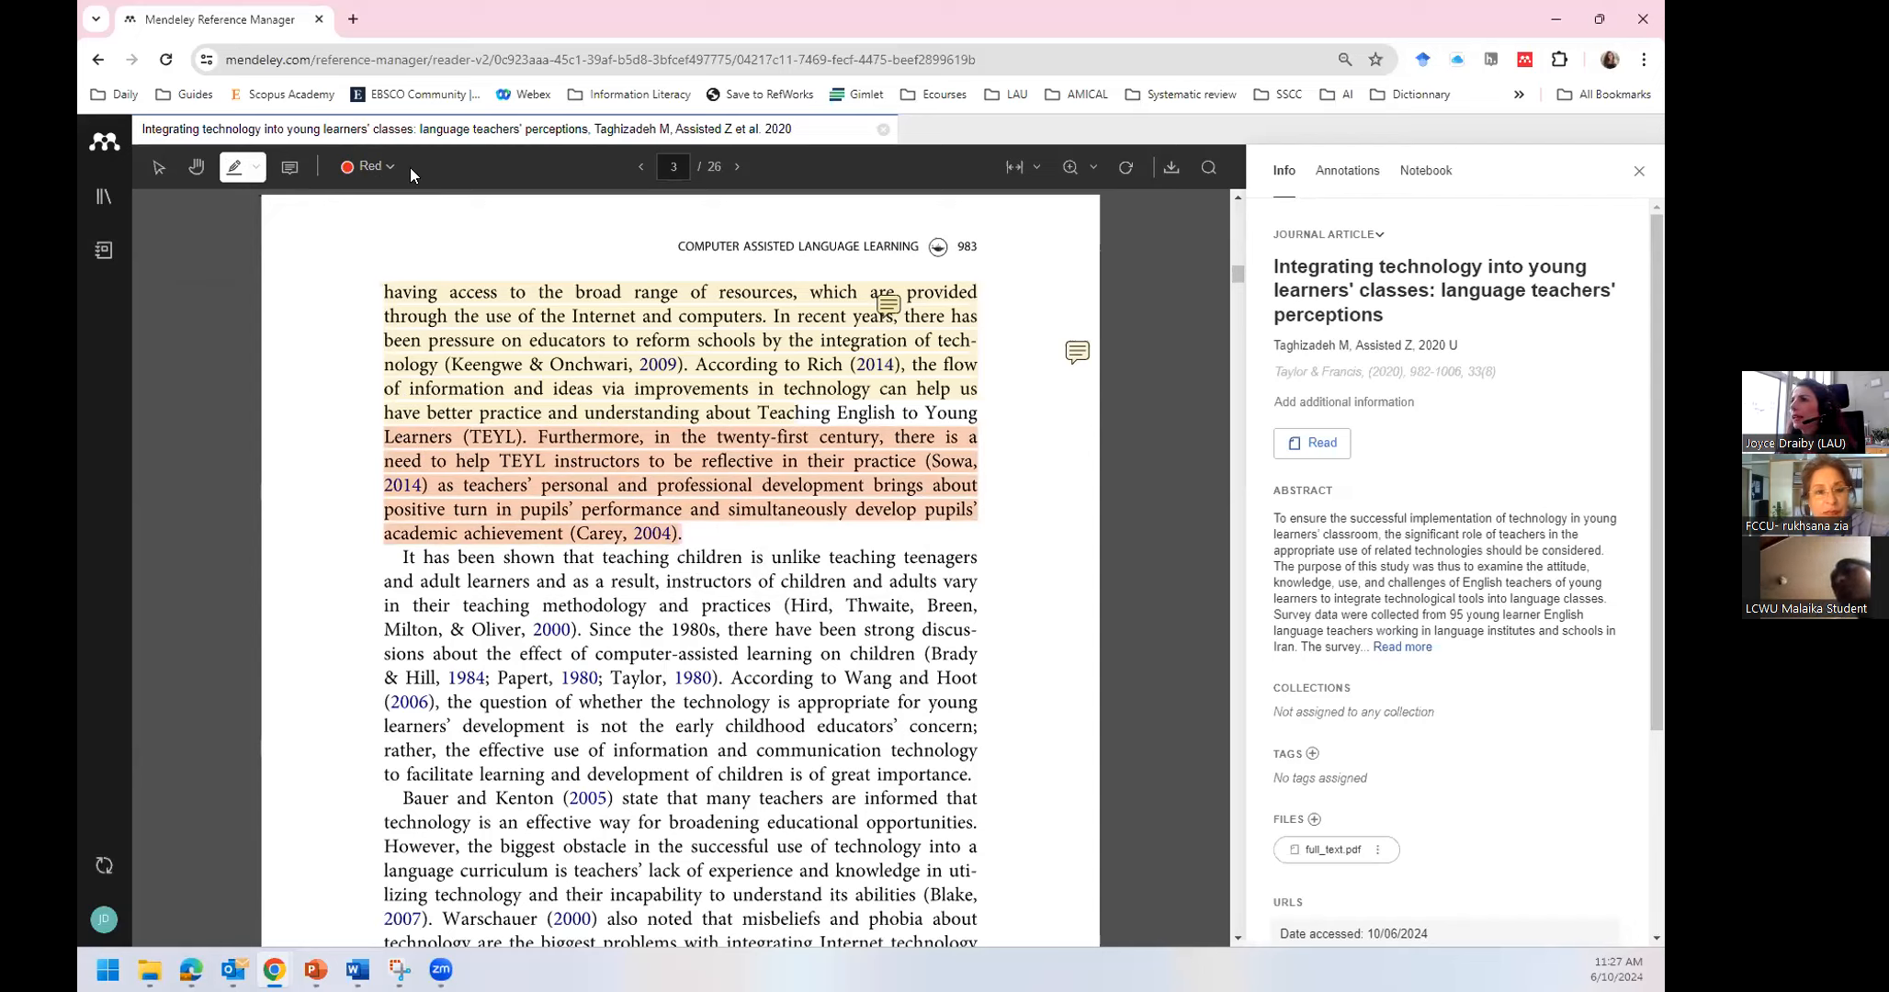
Add a red comment reading "Citation management session" in the page margin beside the paragraph starting "It has been shown"
left_click(290, 170)
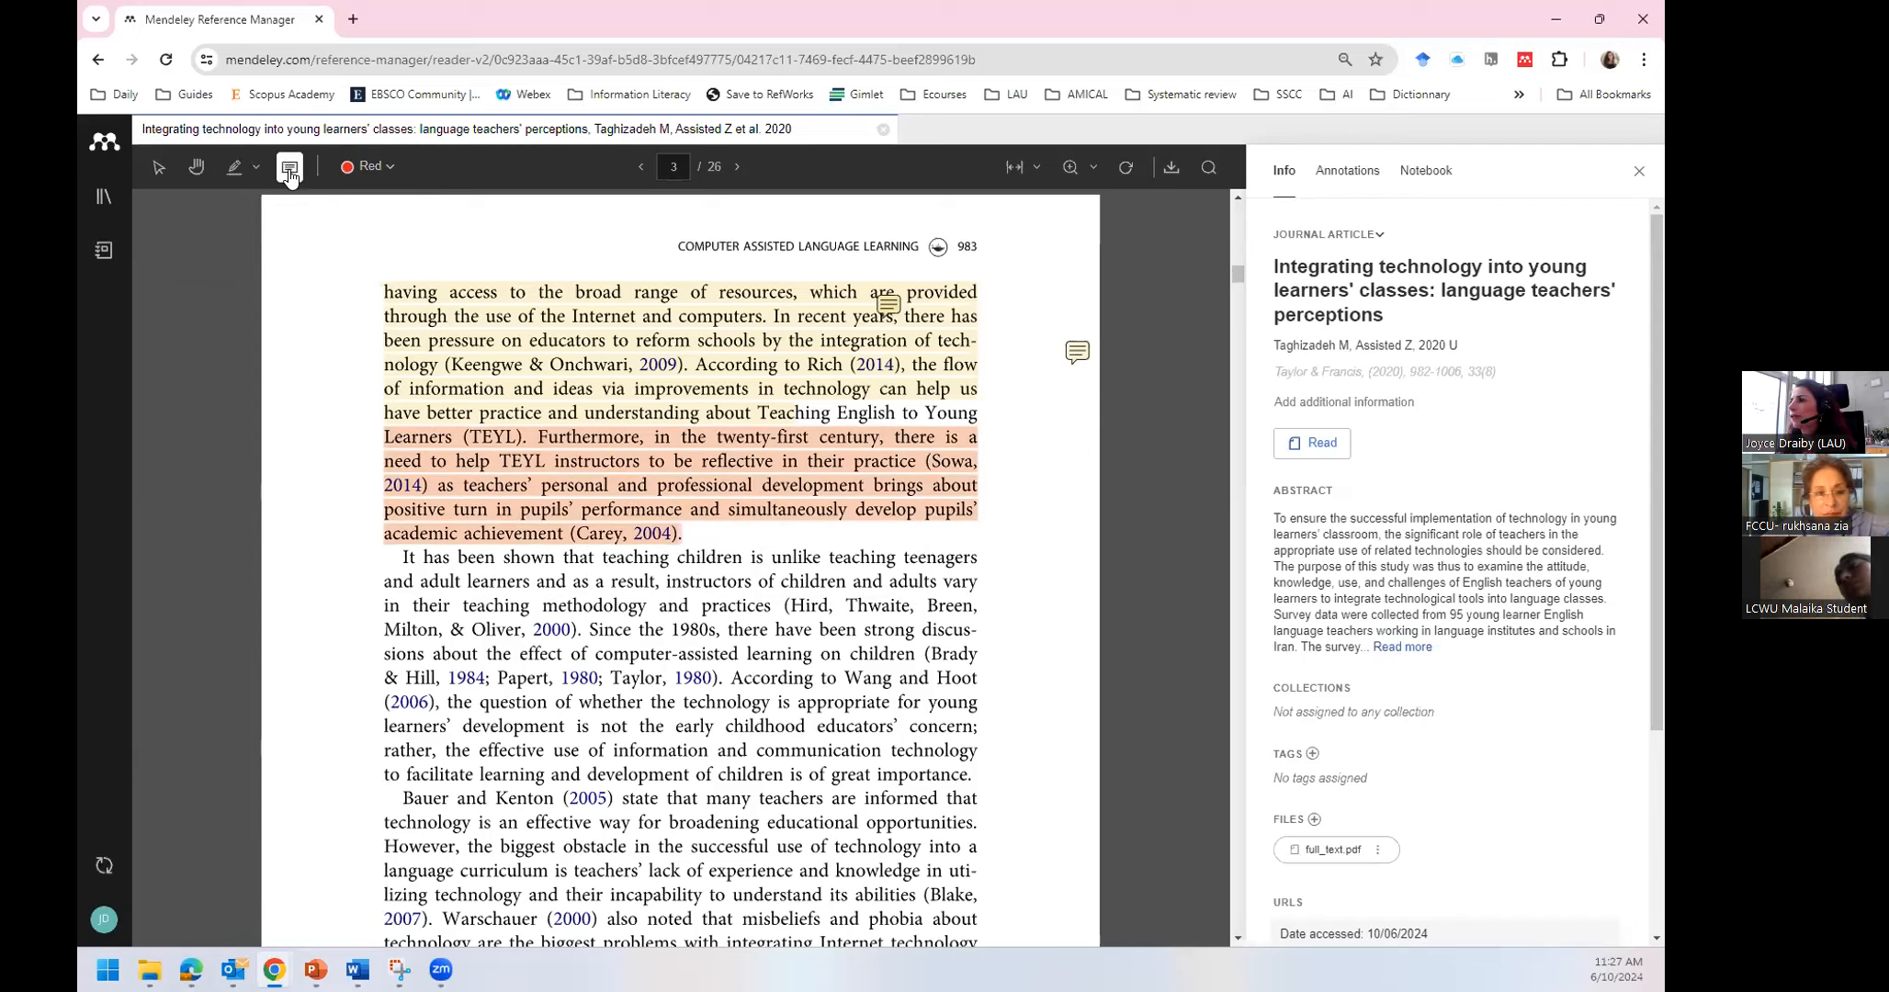
left_click(1018, 574)
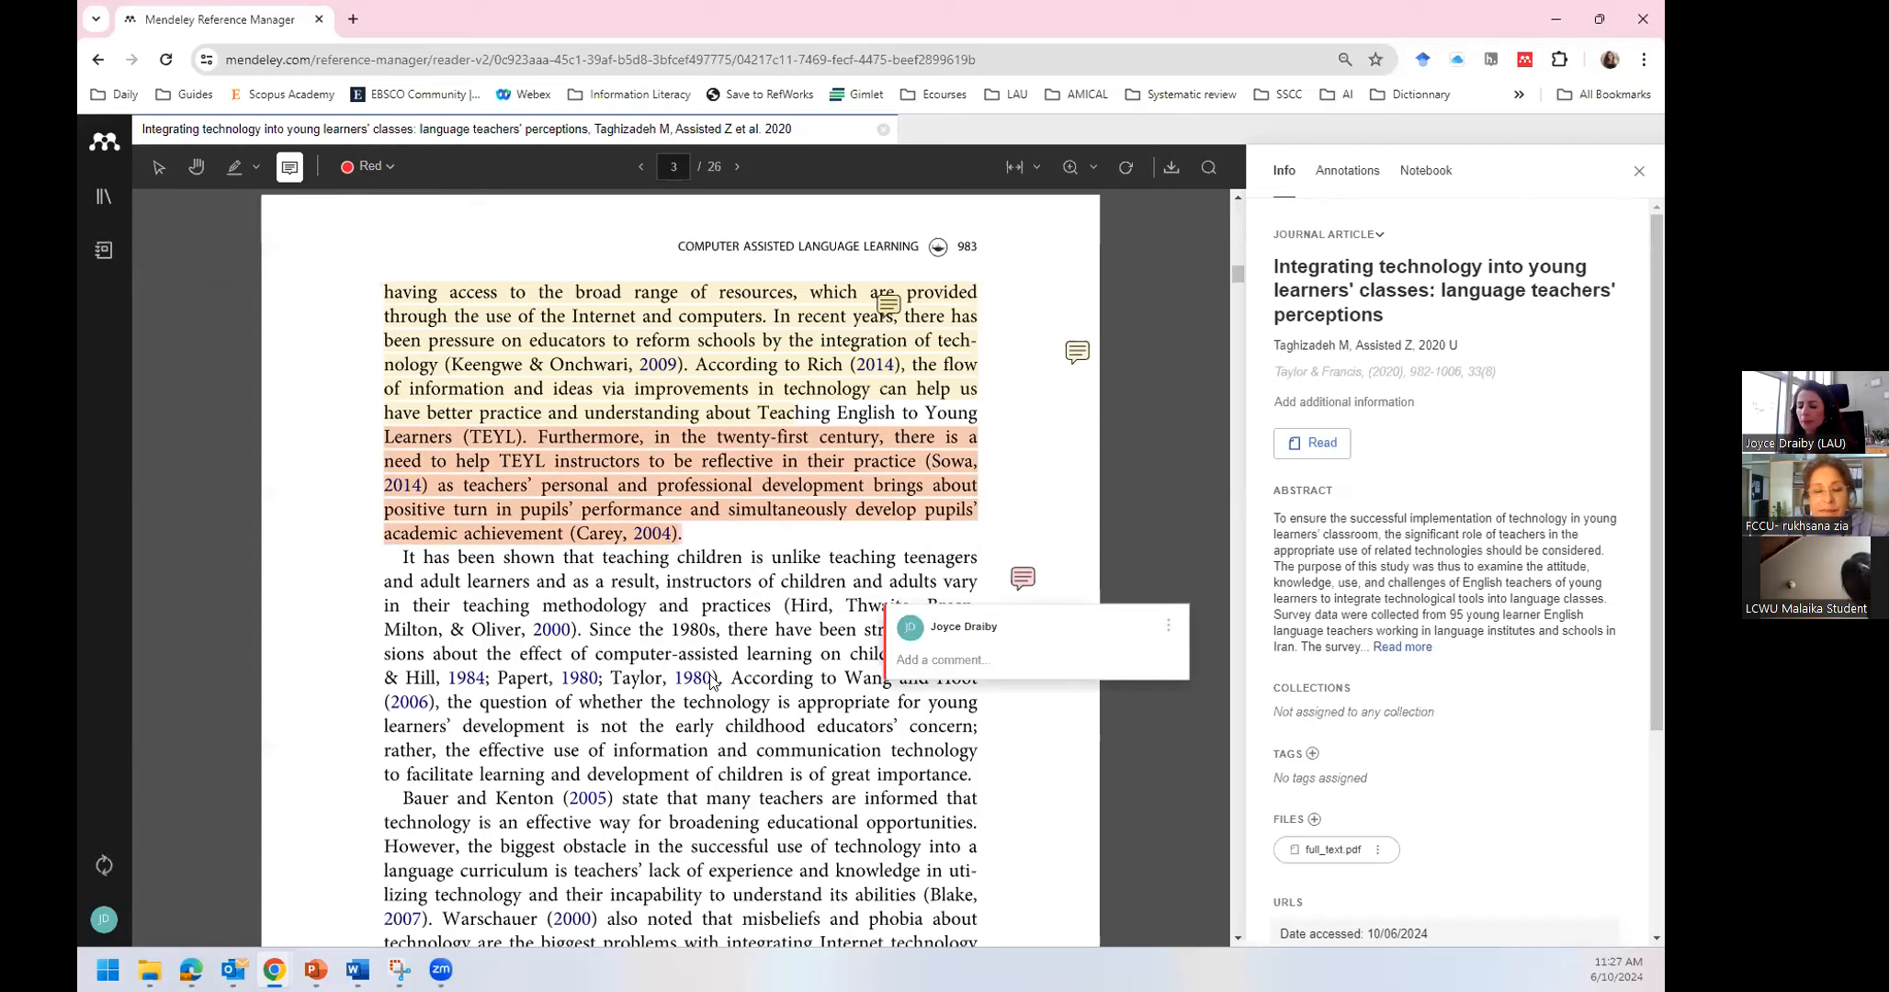
type("Citation manahem")
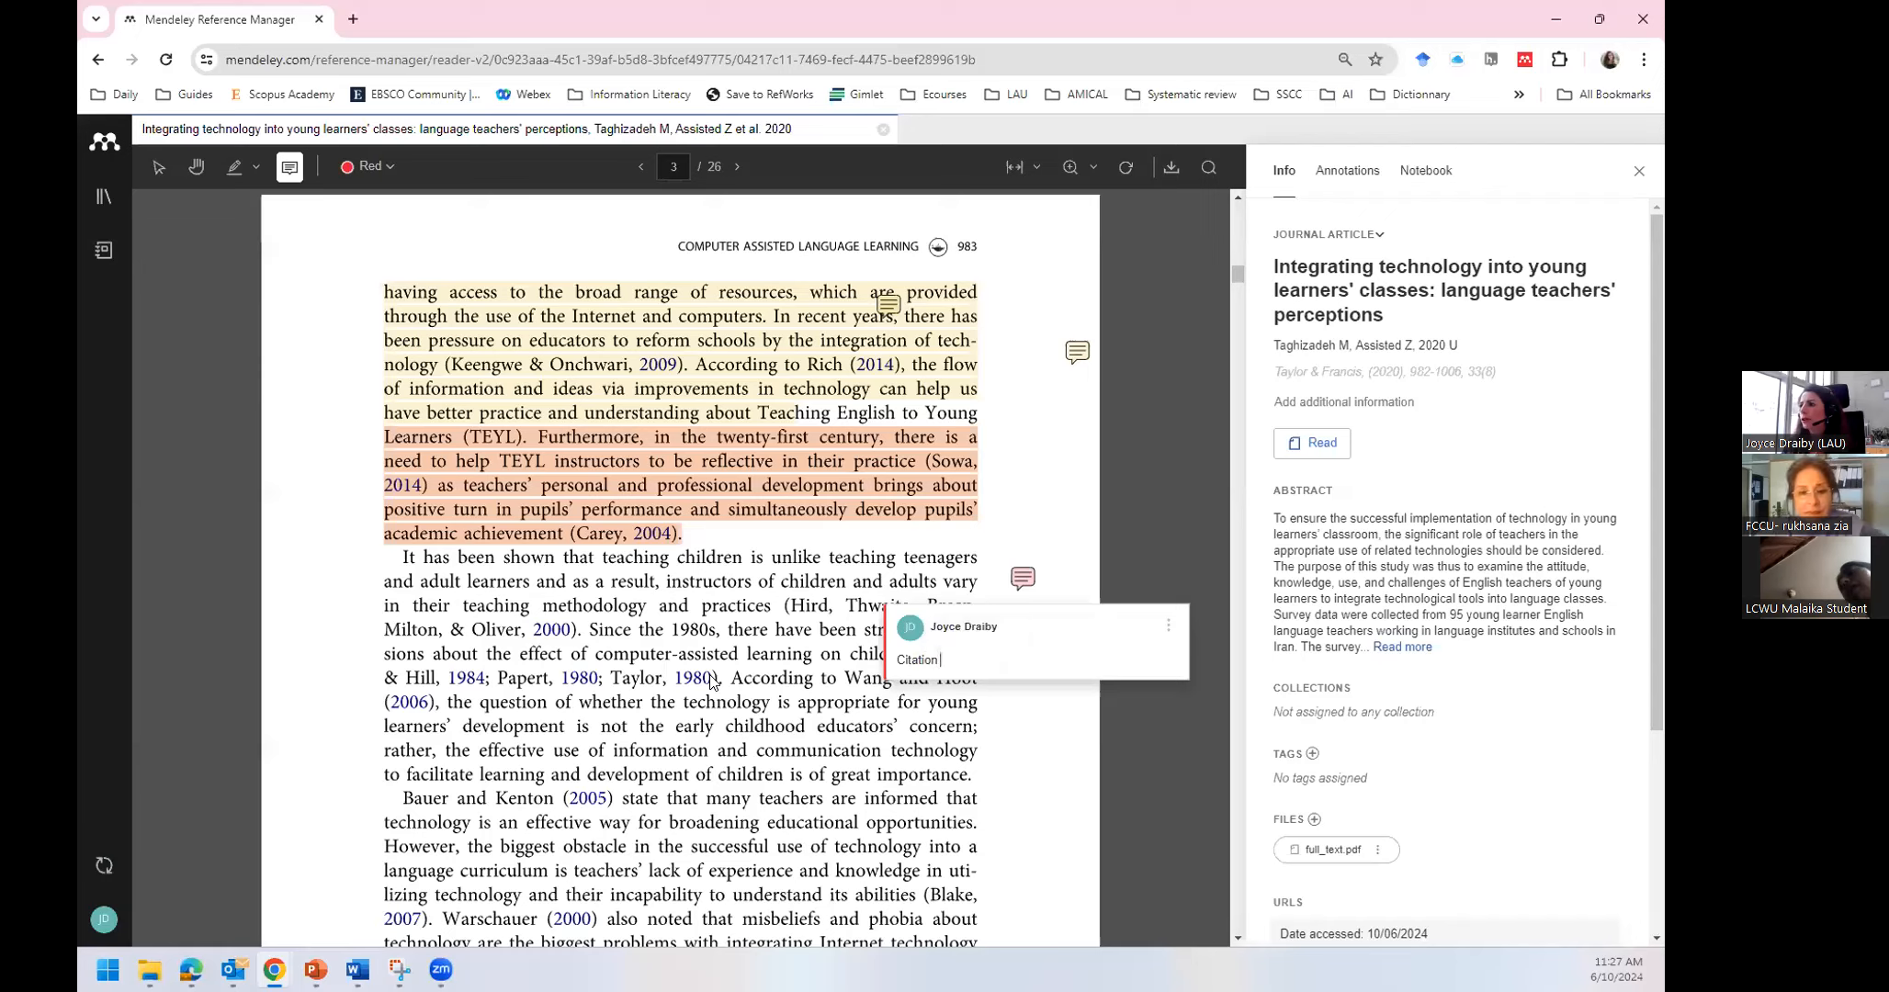
key("BackSpace")
key("BackSpace")
key("BackSpace")
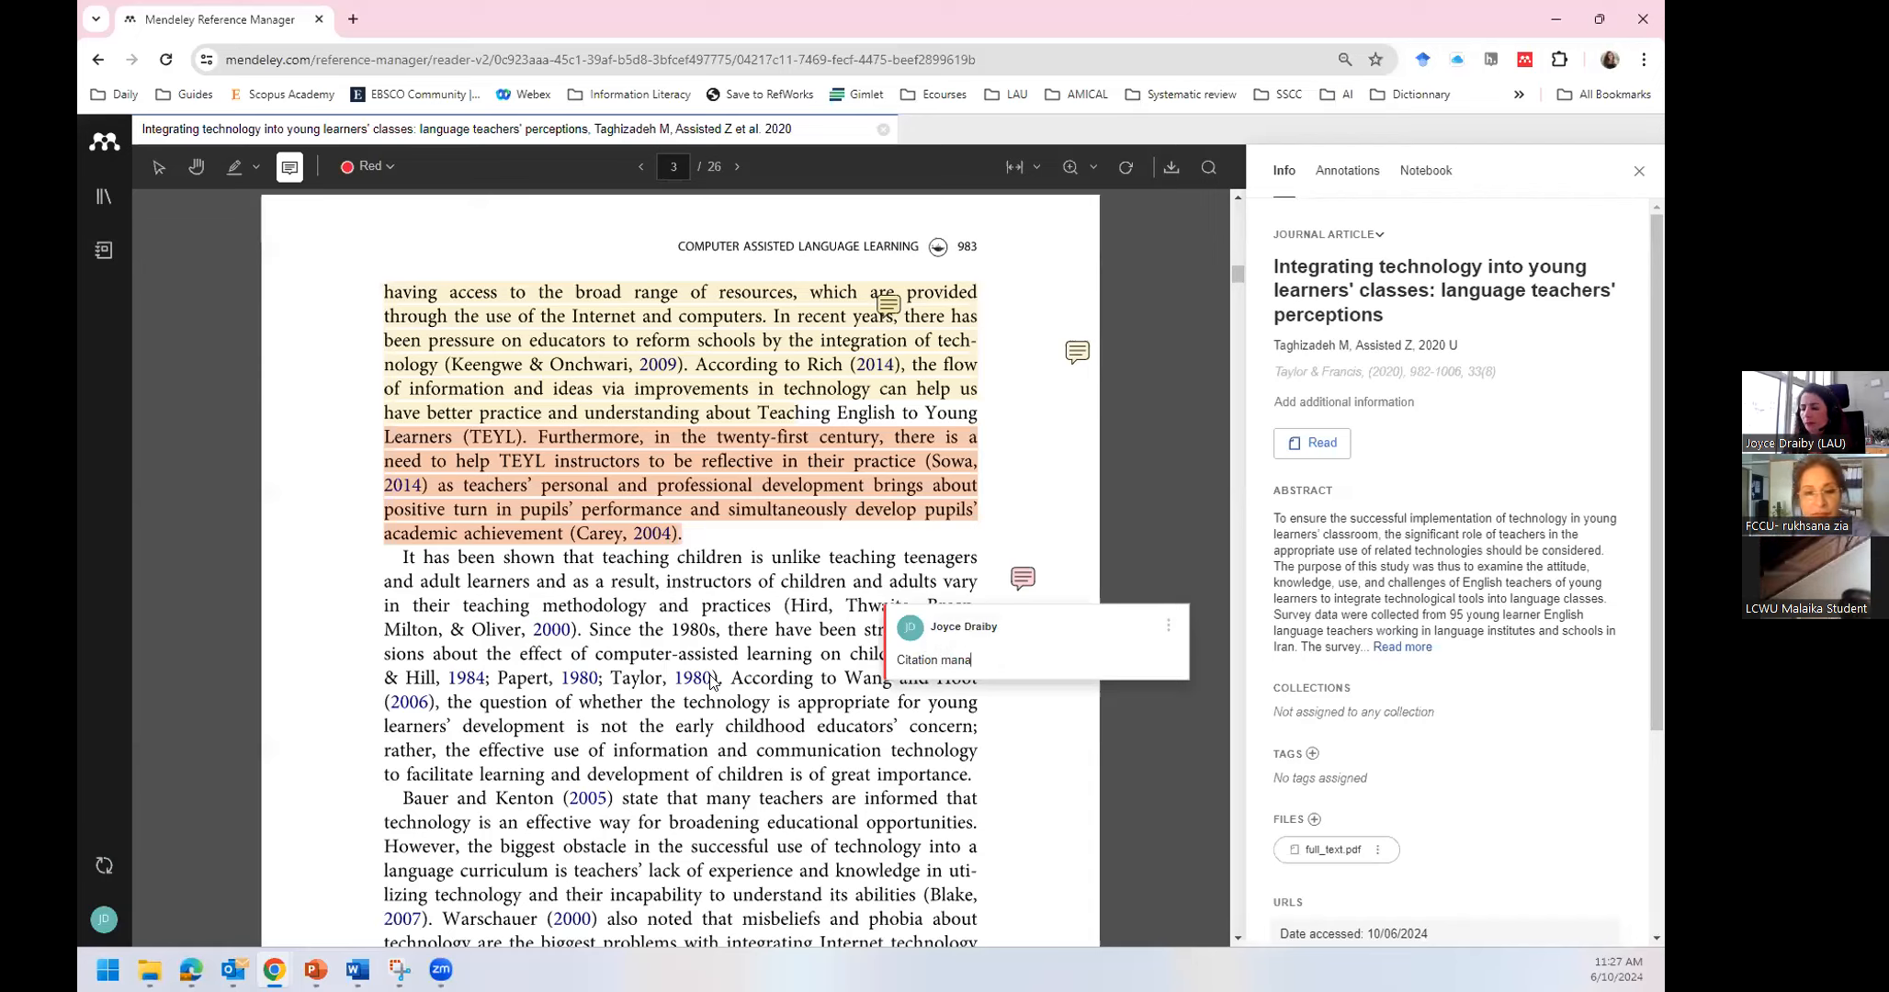
type("gement se")
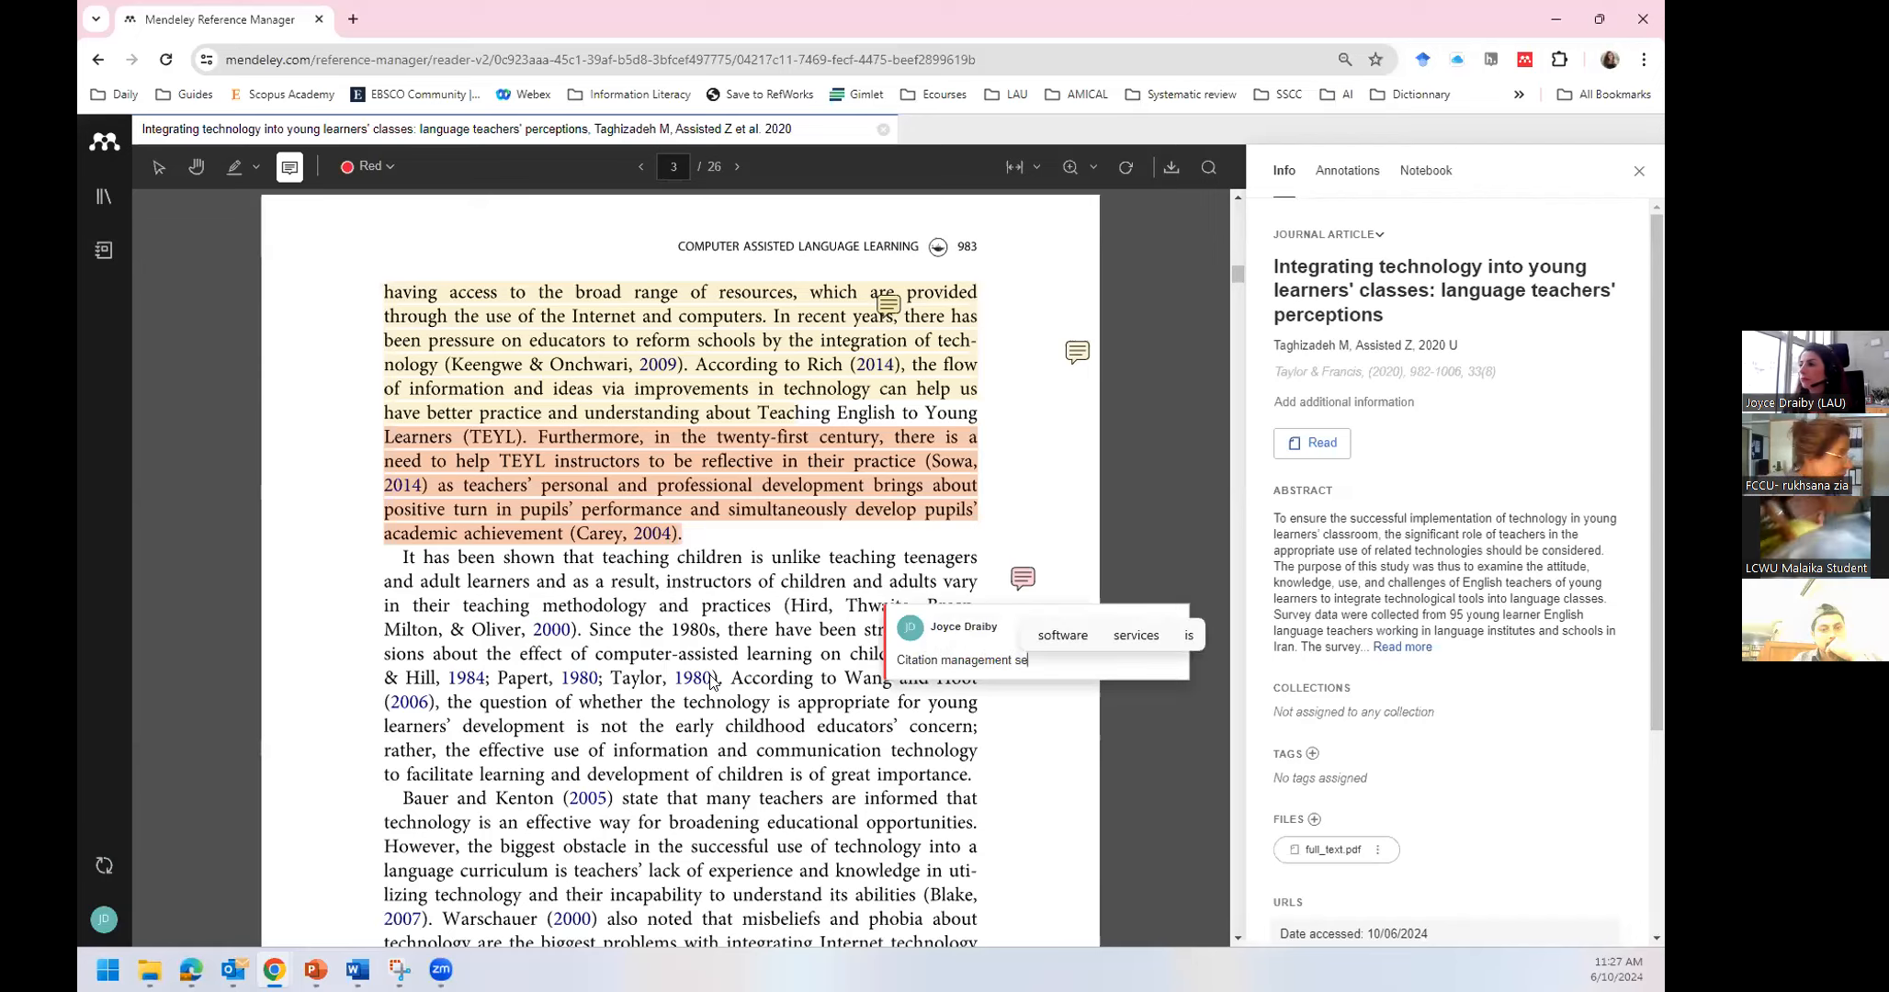
type("ssion")
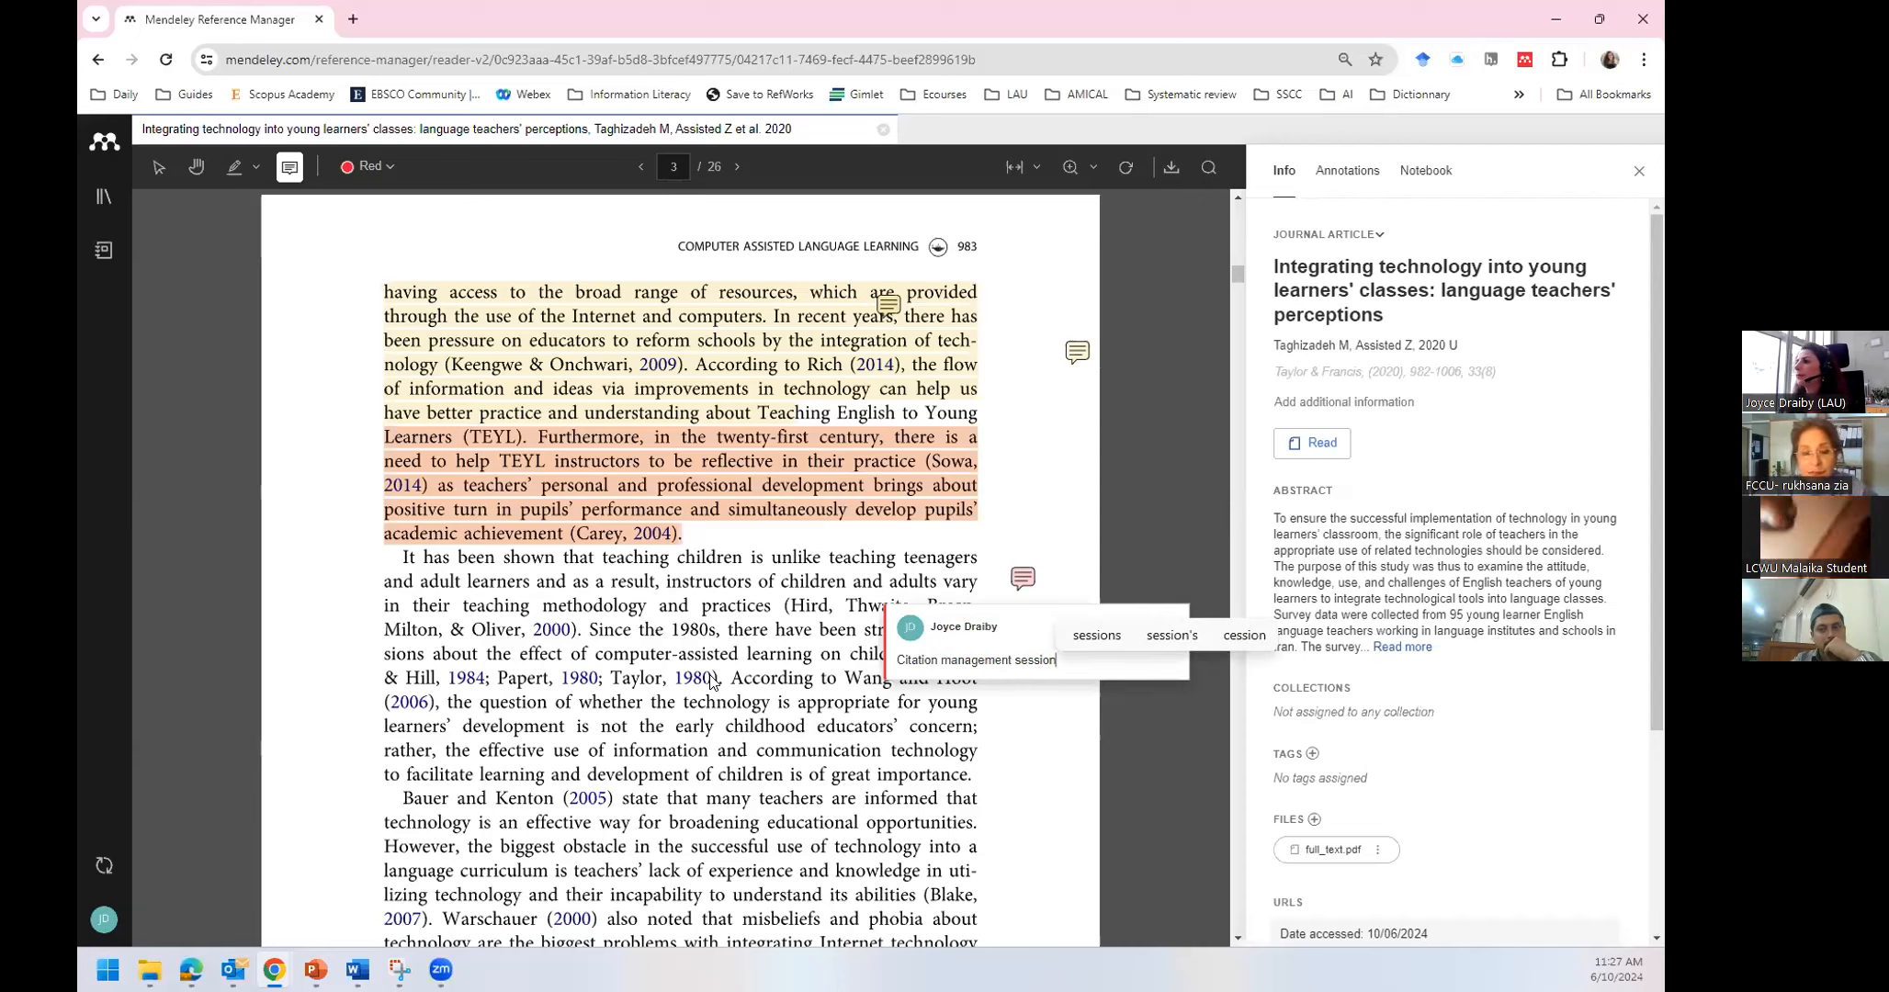
left_click(1122, 749)
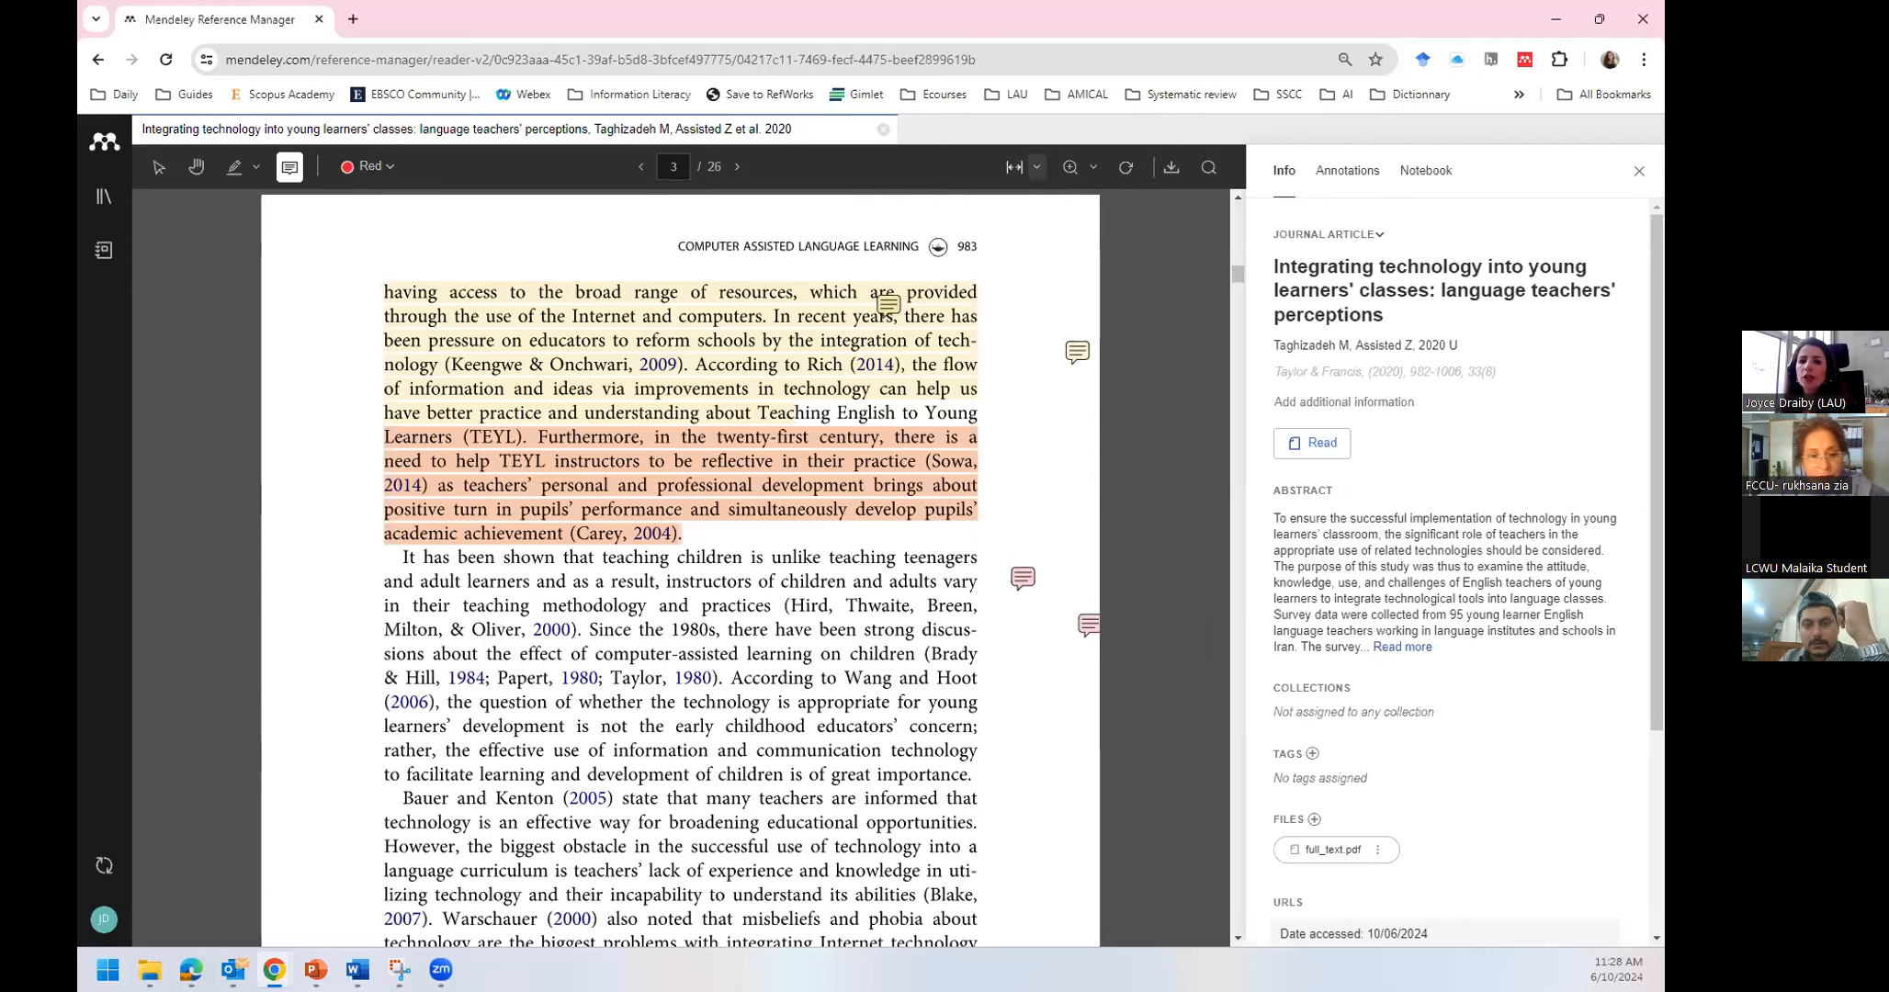
Set the annotation colour to Green and highlight the text from "It has been shown" through "Milton, & Oliver, 2000). Since the"
left_click(1015, 171)
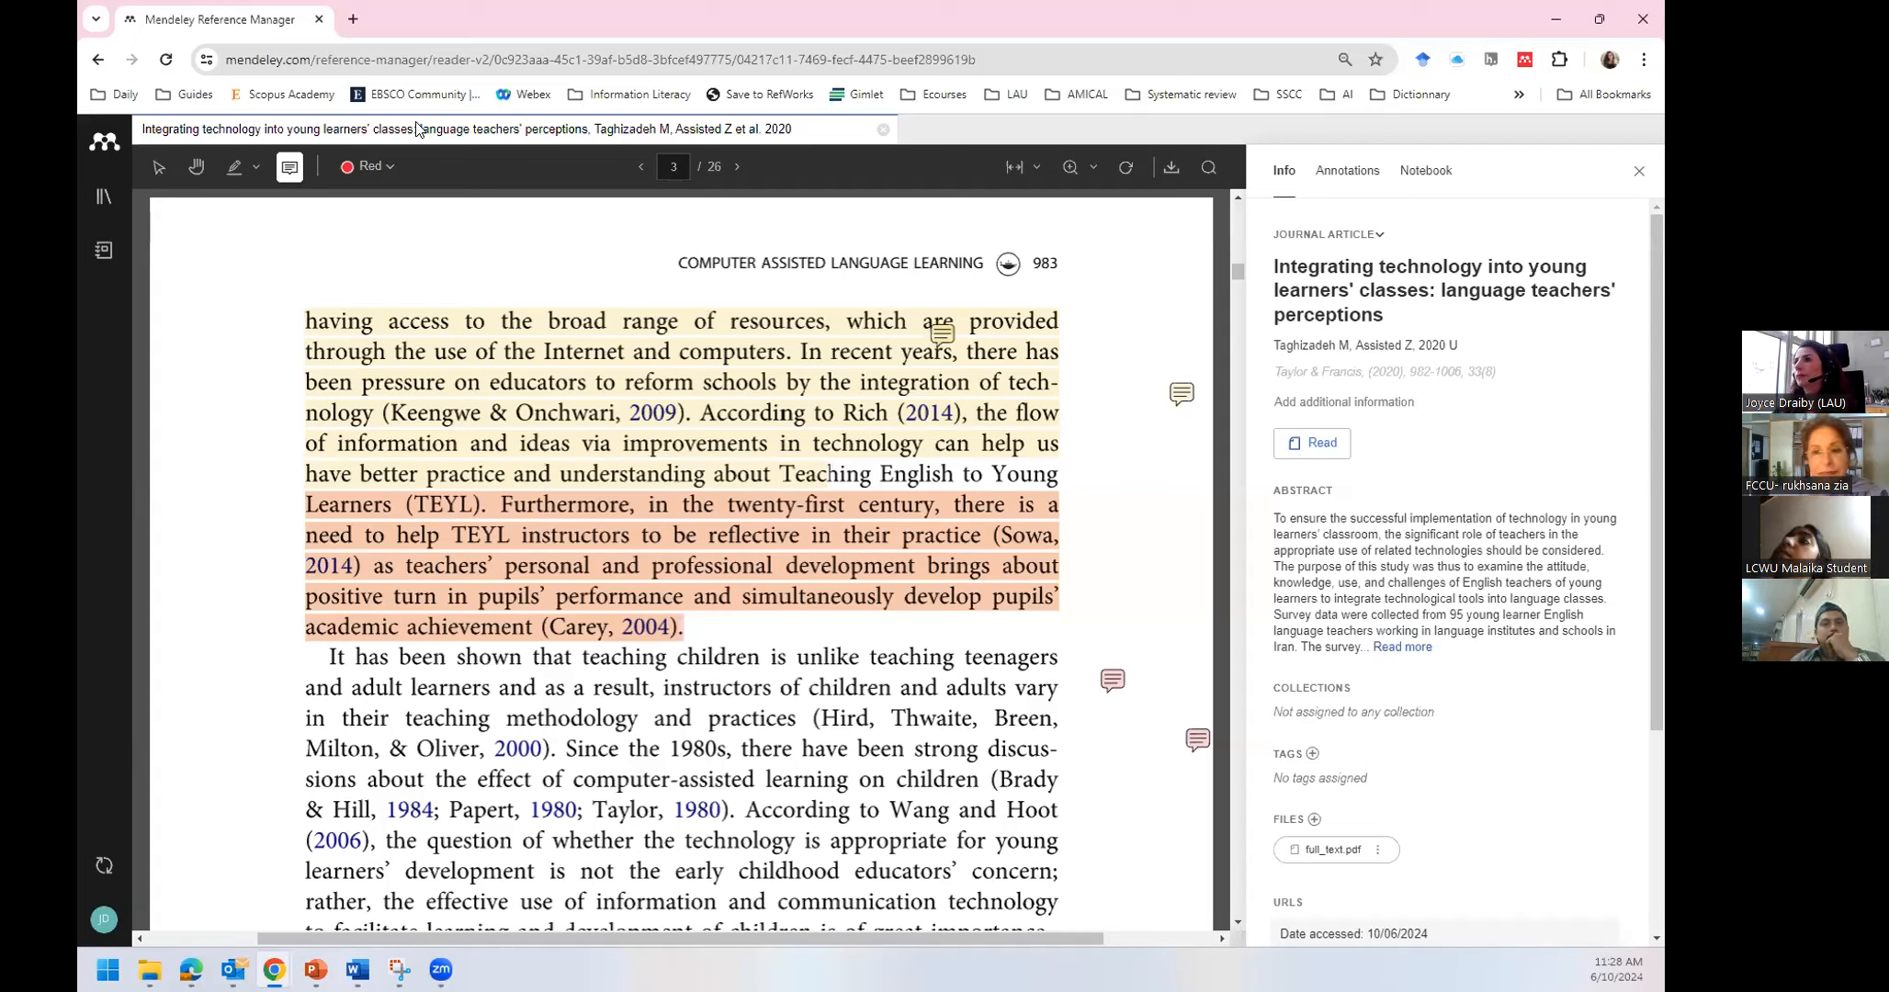
left_click(368, 166)
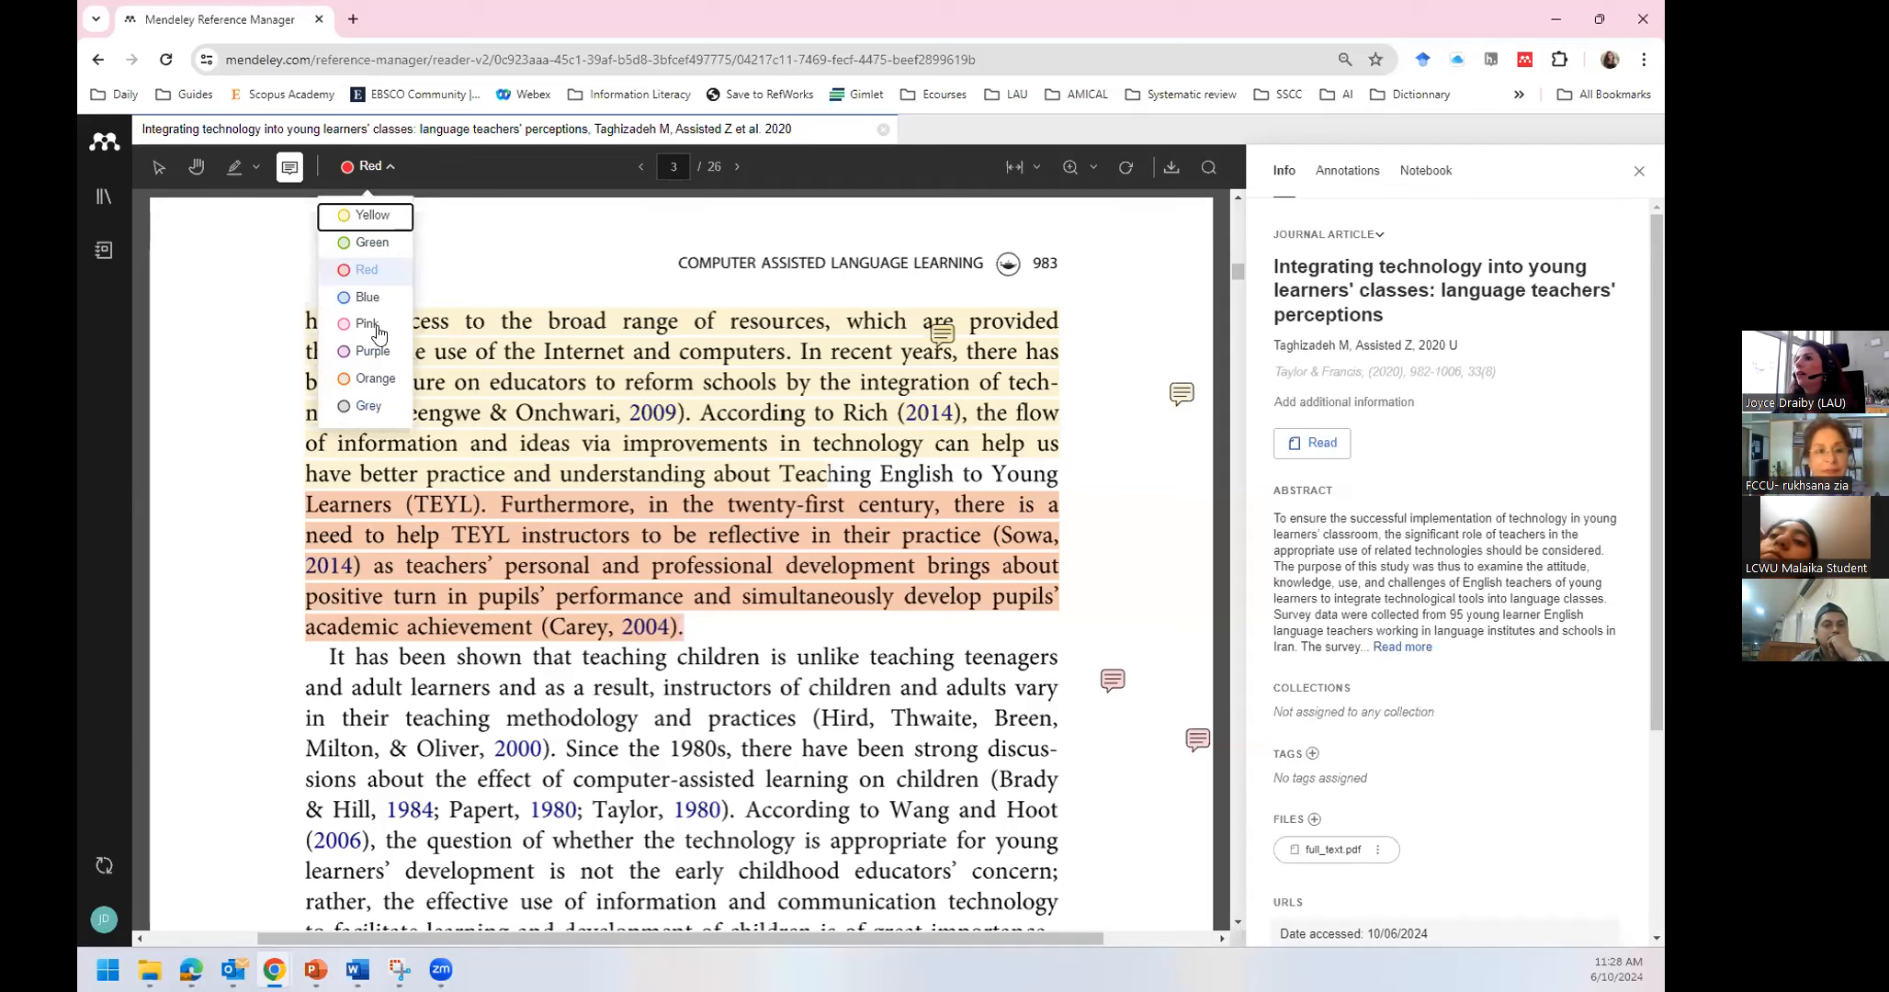
left_click(369, 244)
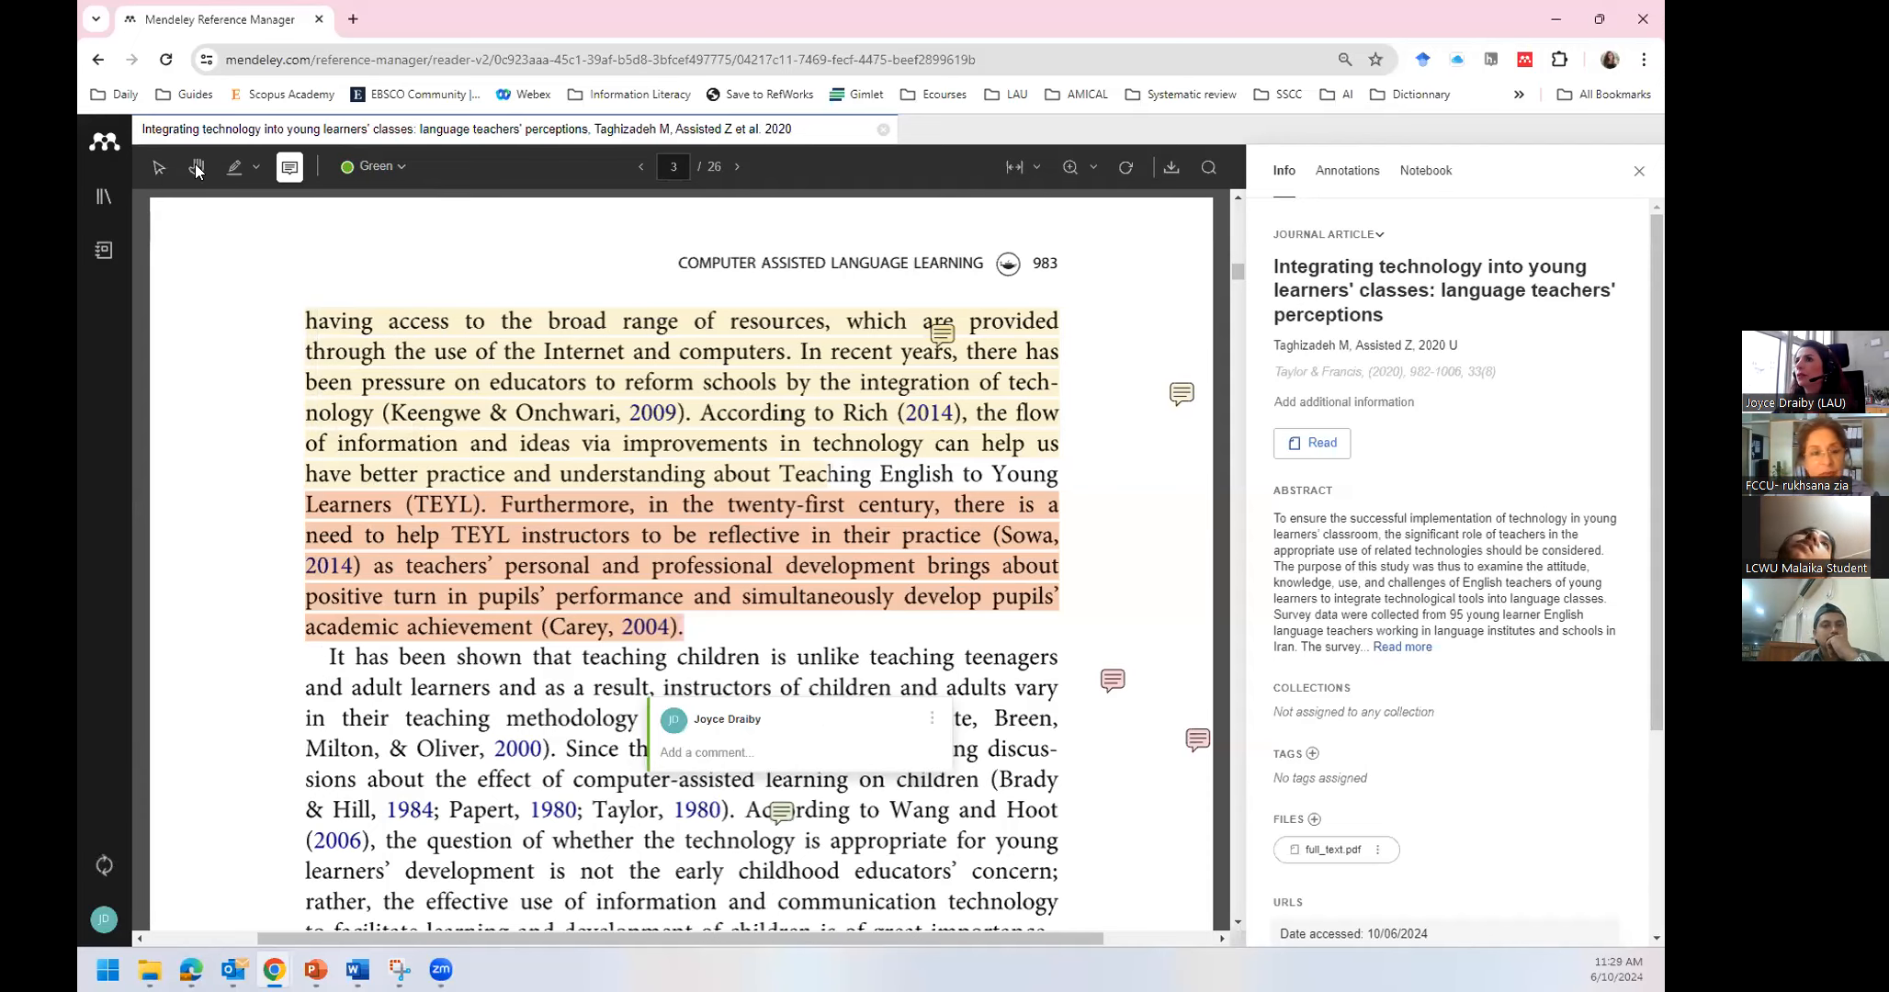
left_click(235, 168)
left_click_drag(309, 656, 654, 749)
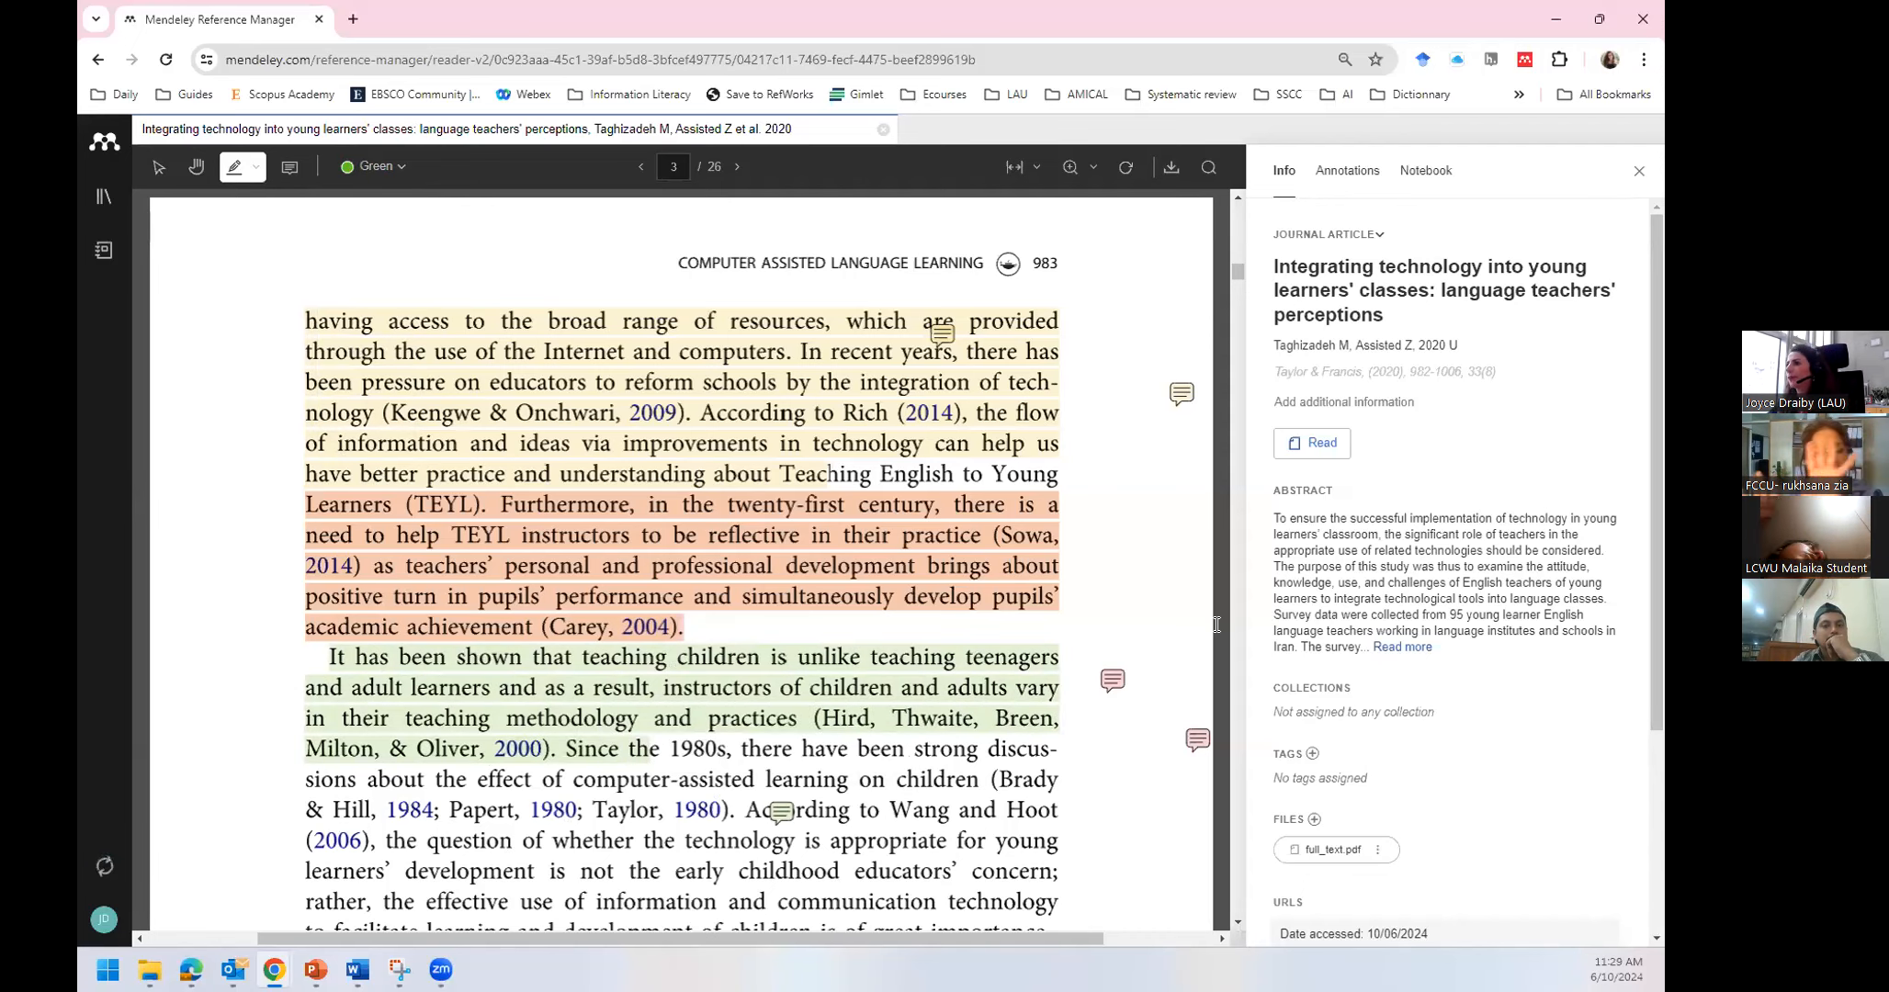
Pan page 3 with the Hand tool and inspect the yellow margin comment, the yellow highlight's options and the red "Citation management session" comment
left_click(196, 167)
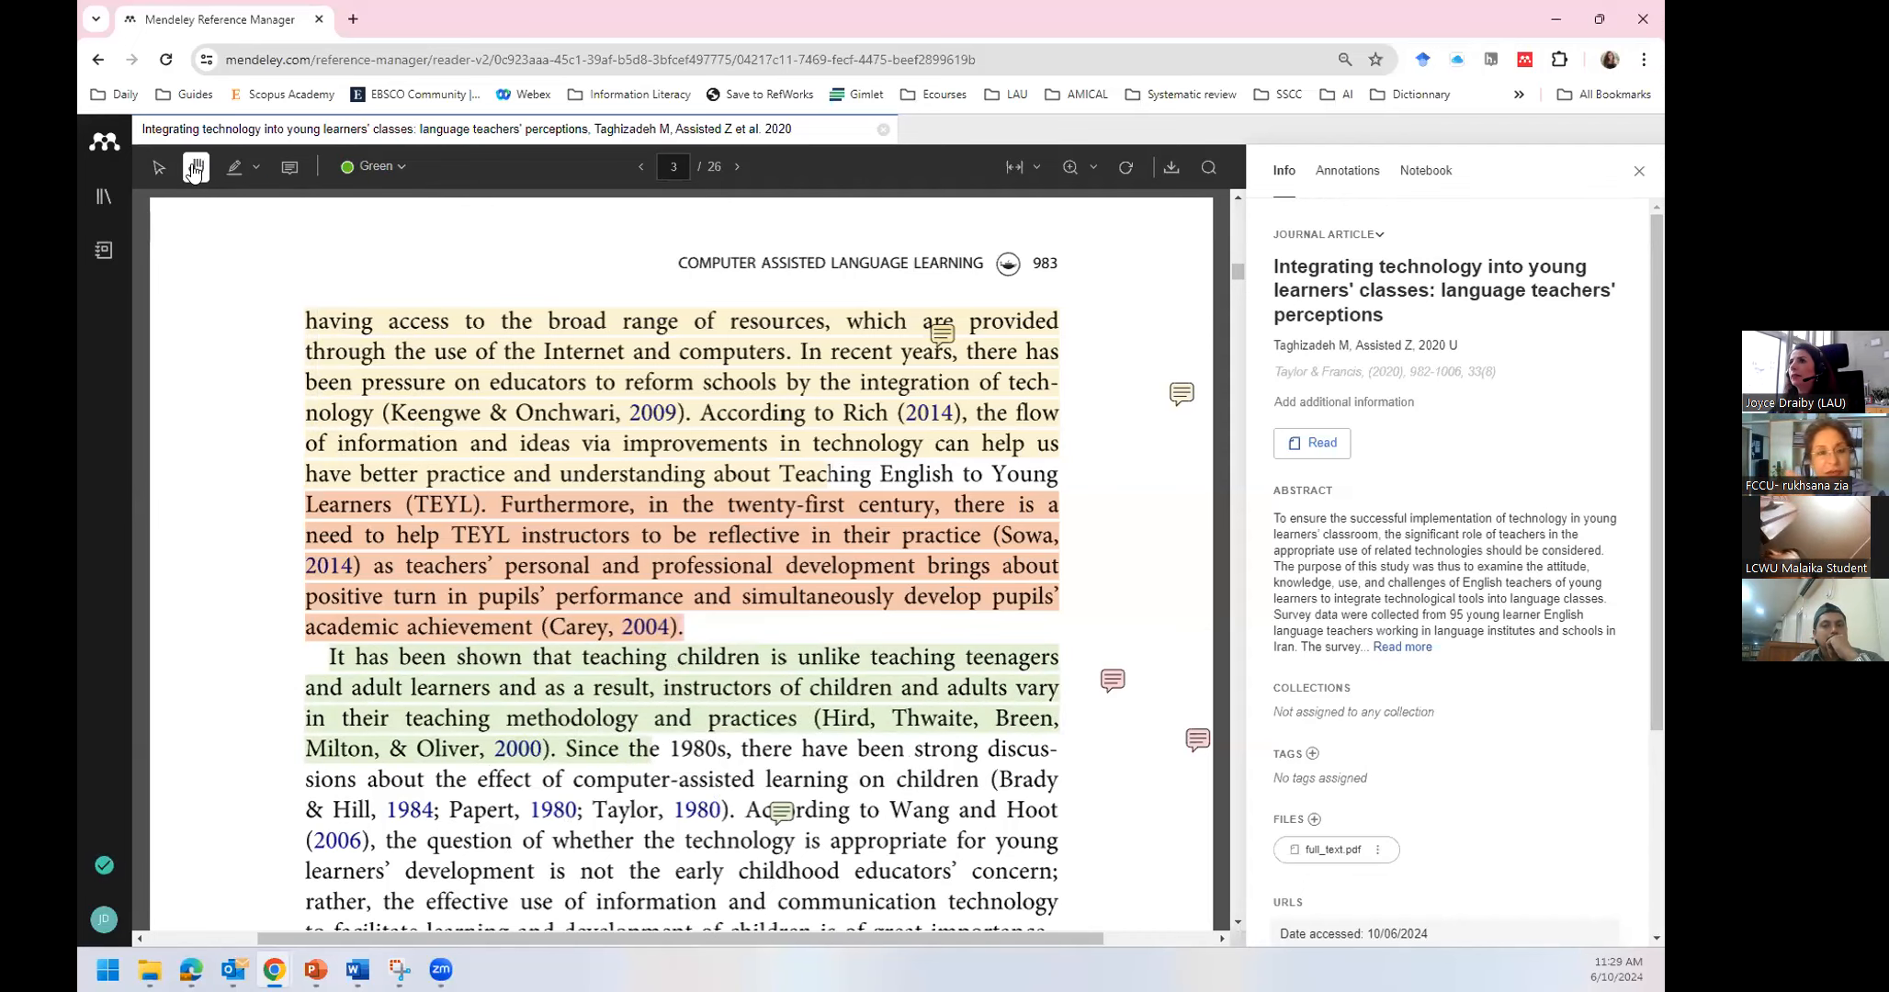
scroll(616, 368, "down", 2)
scroll(615, 368, "down", 3)
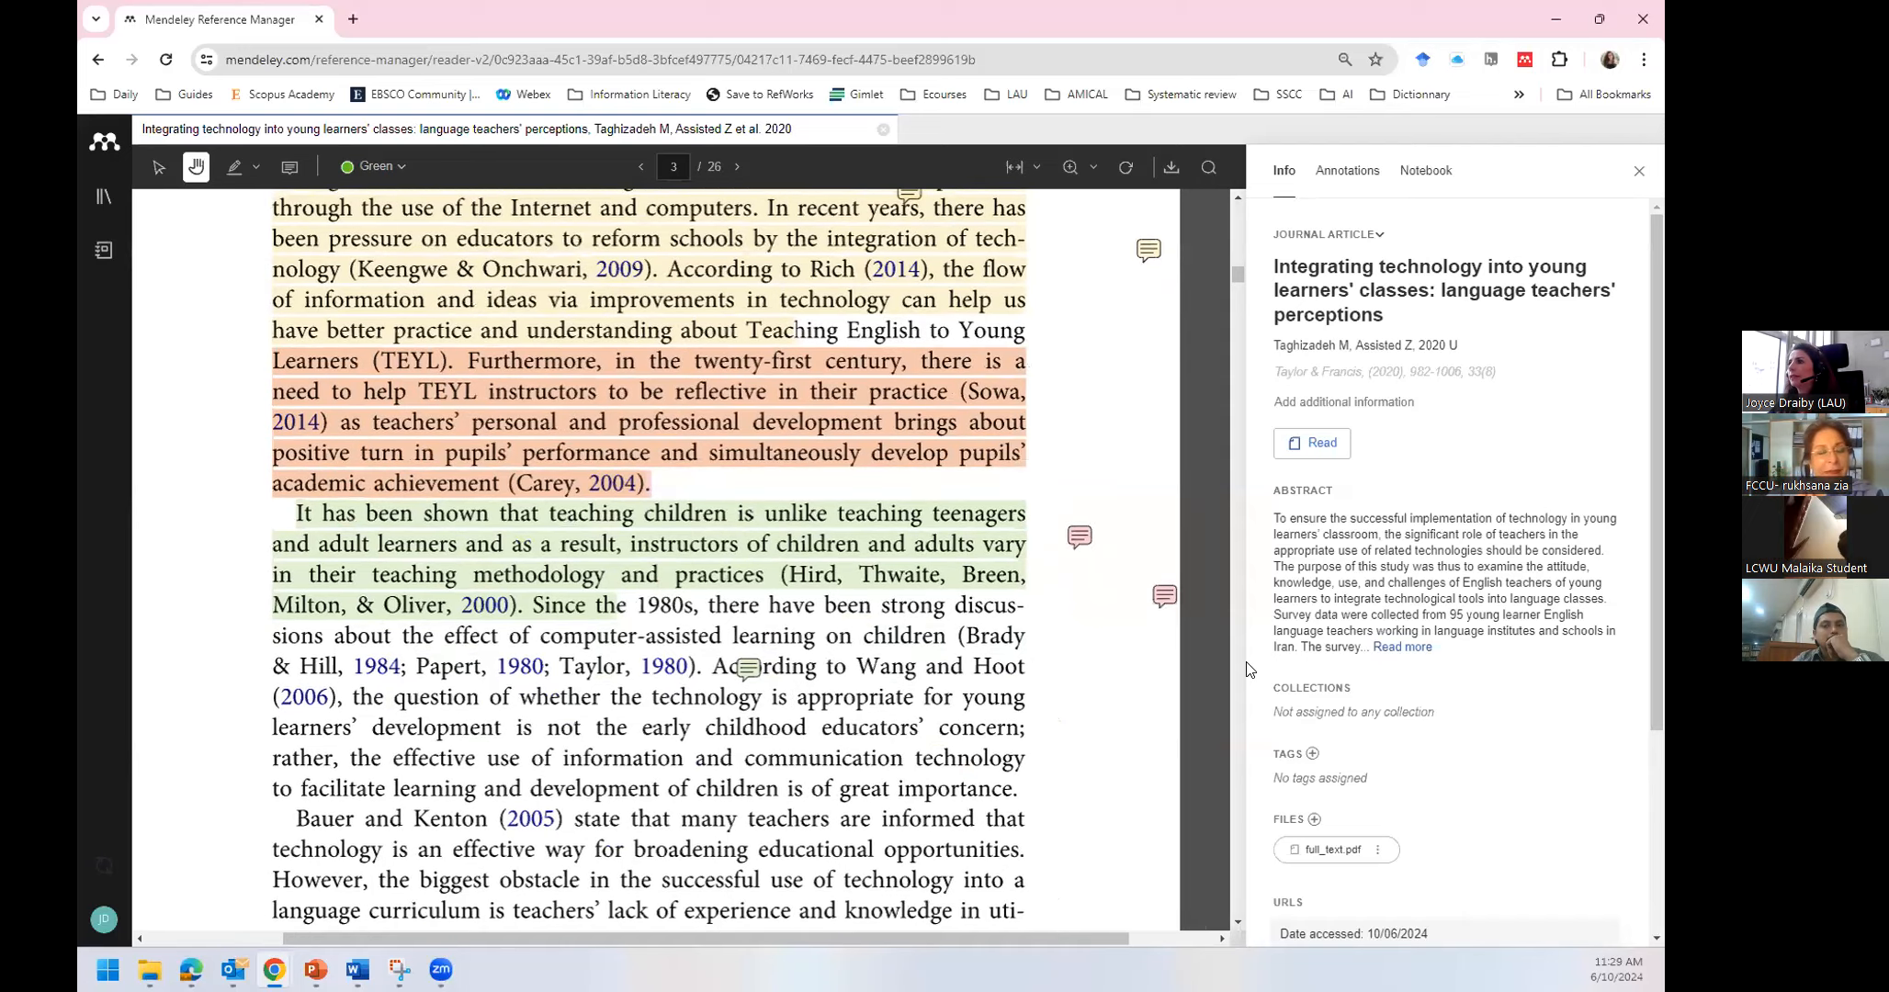
left_click_drag(549, 343, 612, 426)
left_click(1100, 370)
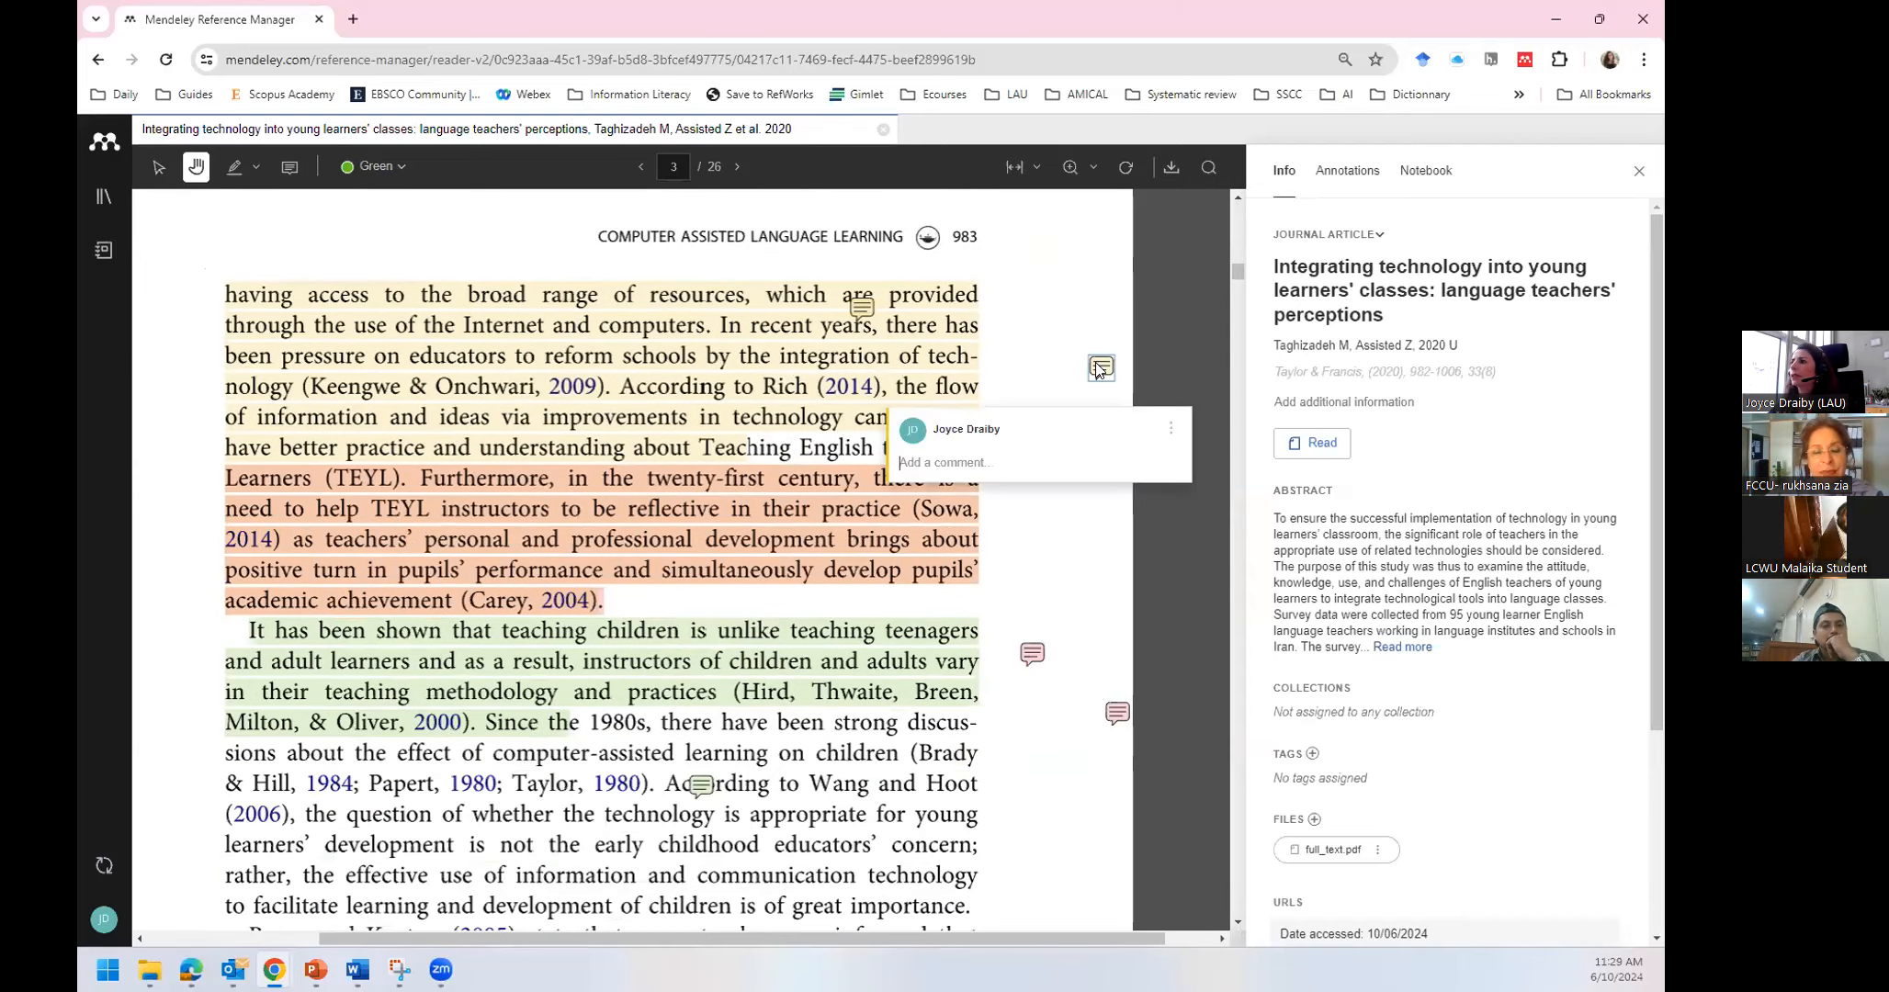
left_click(861, 309)
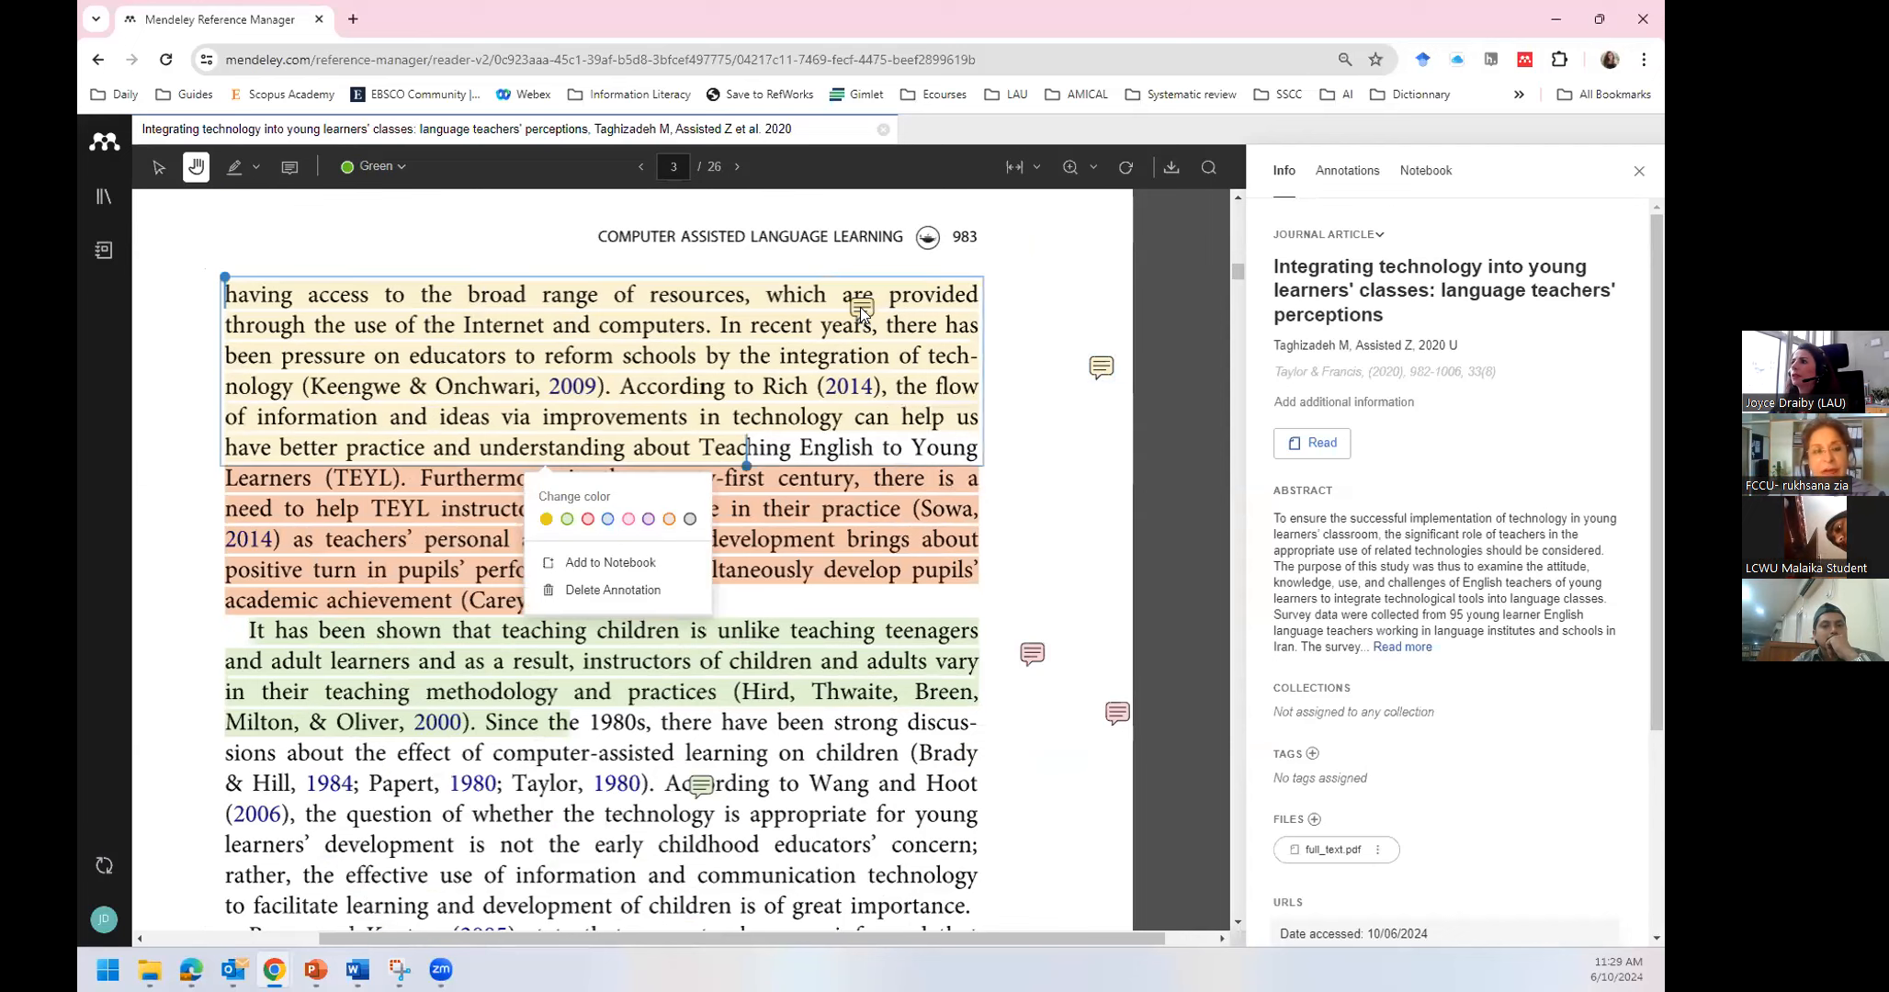
left_click(1032, 654)
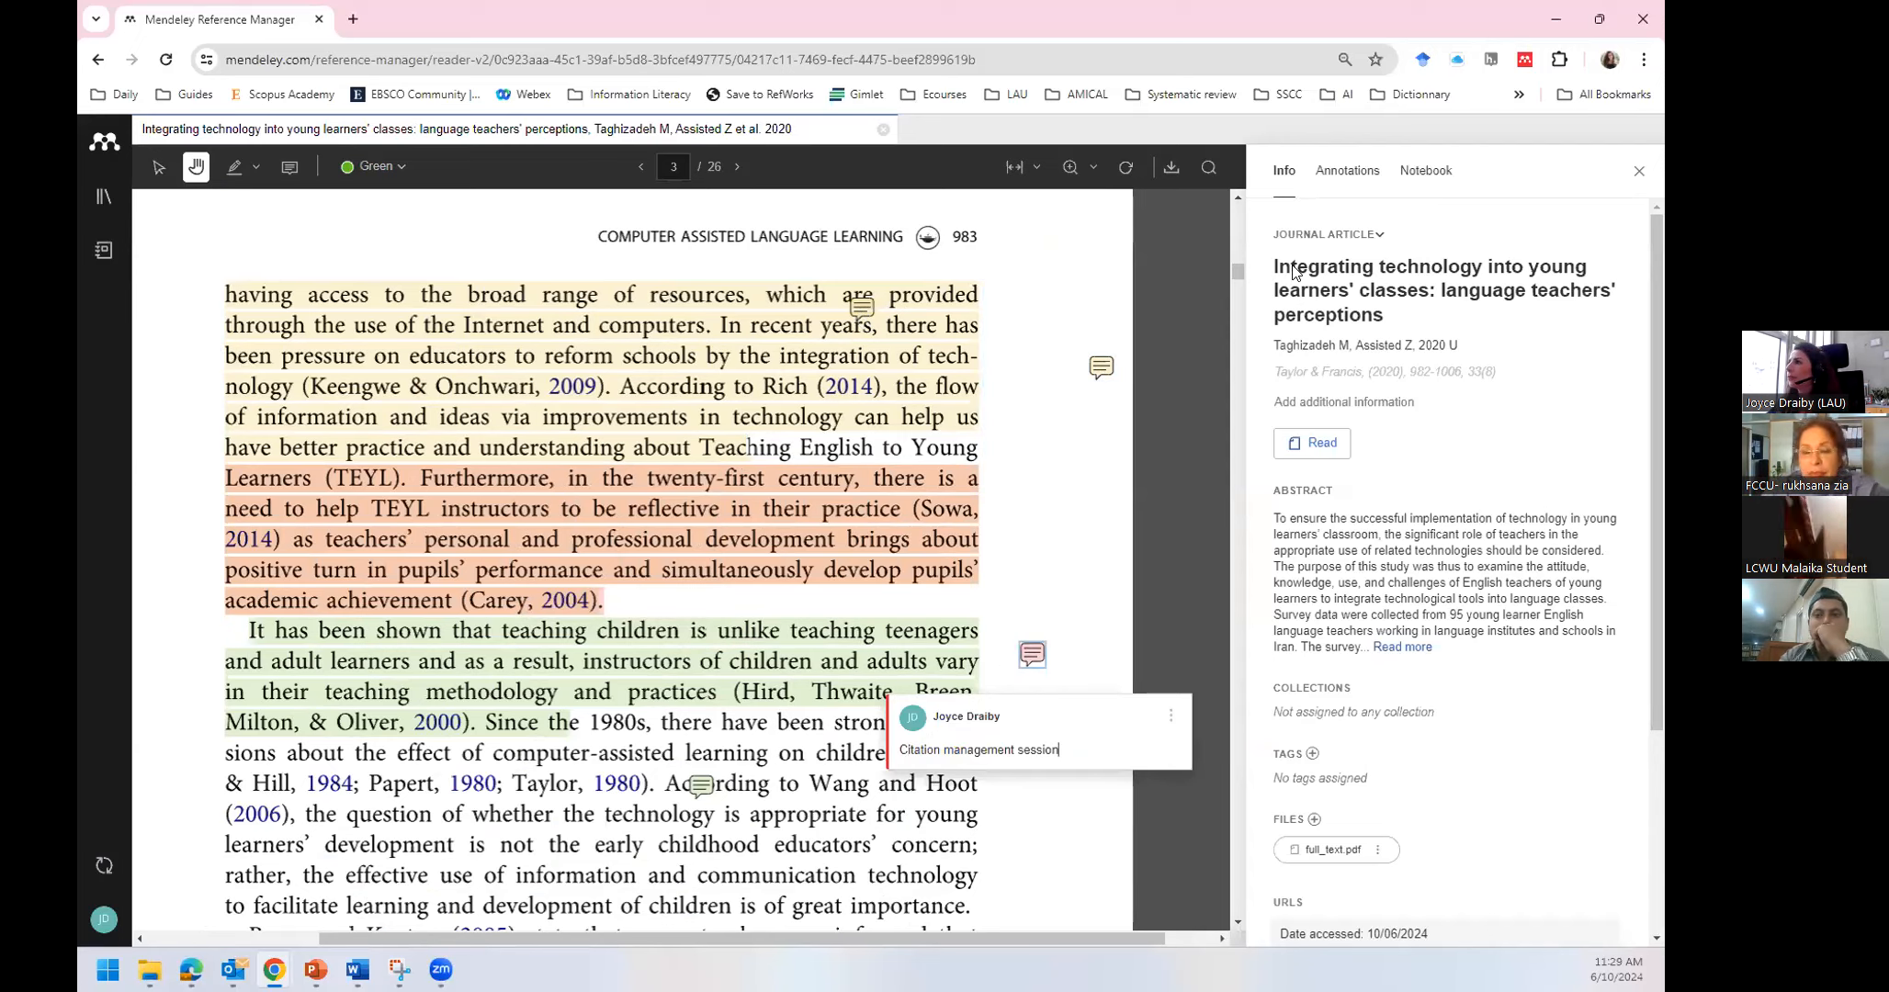
Close and reopen the article's details, and review its annotations list and the options for the "comment one" annotation
left_click(1640, 170)
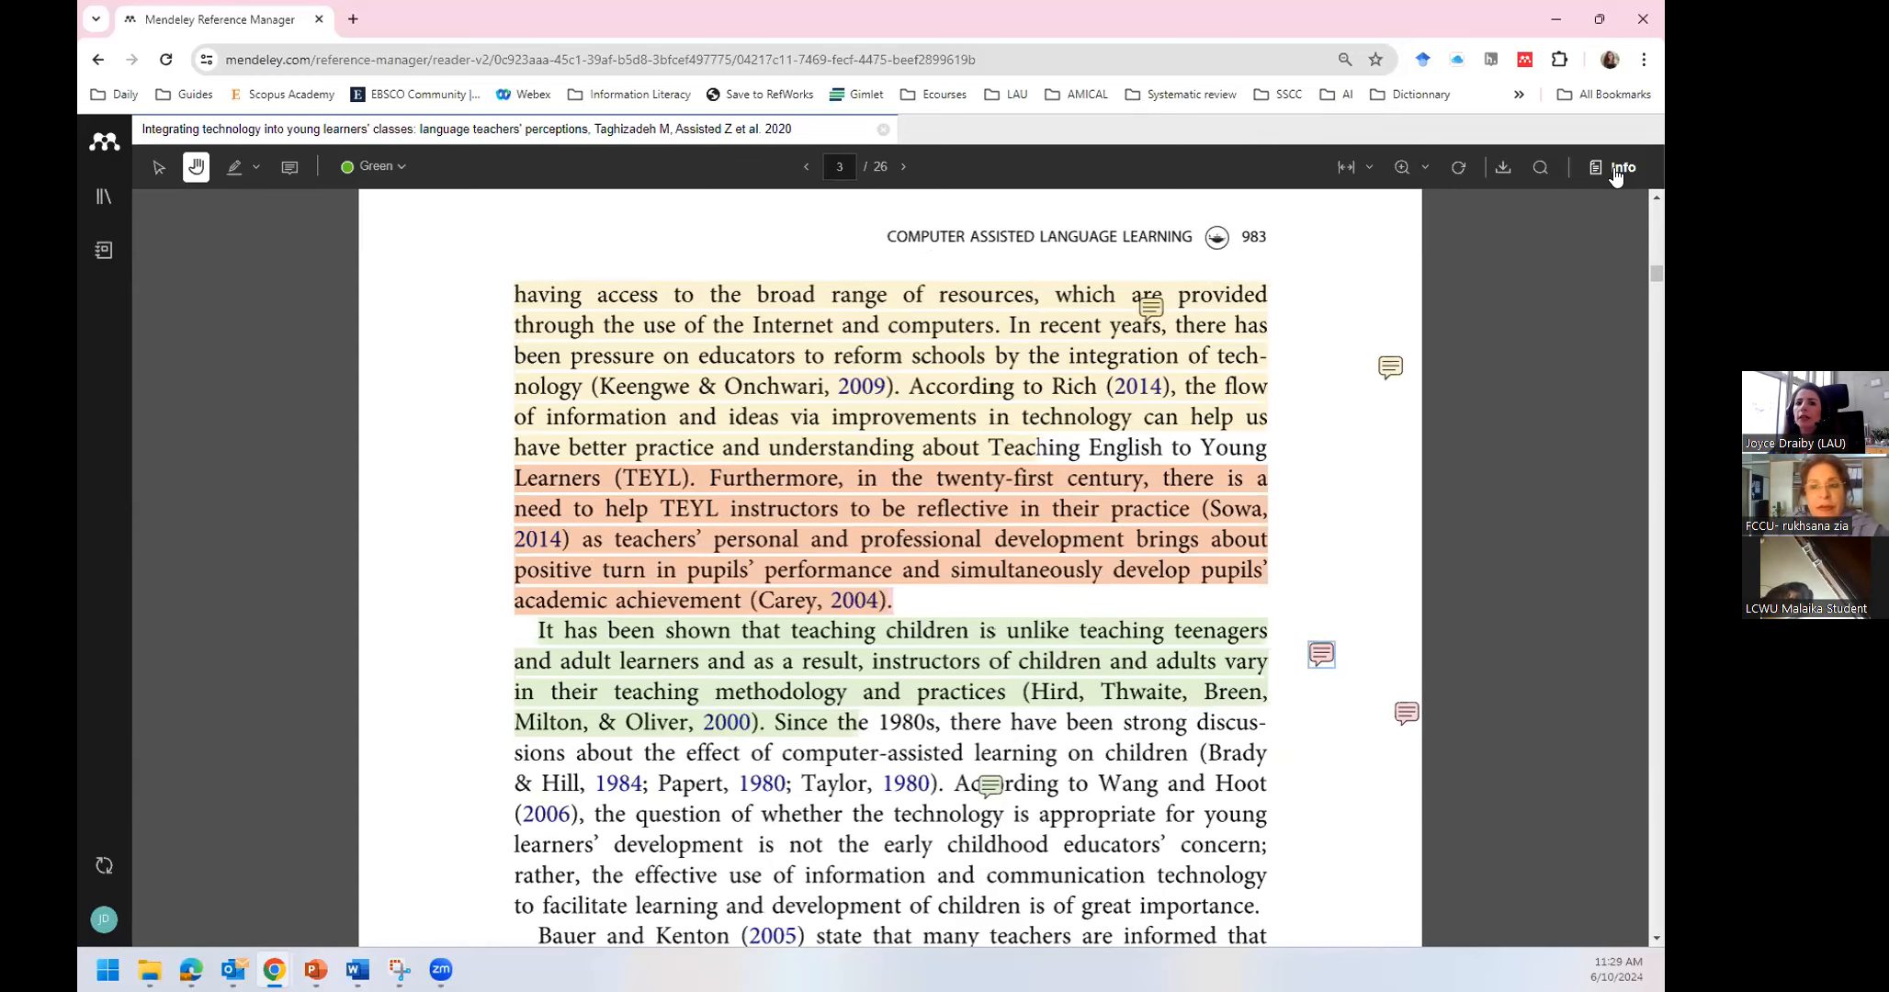
left_click(1616, 170)
left_click(1346, 172)
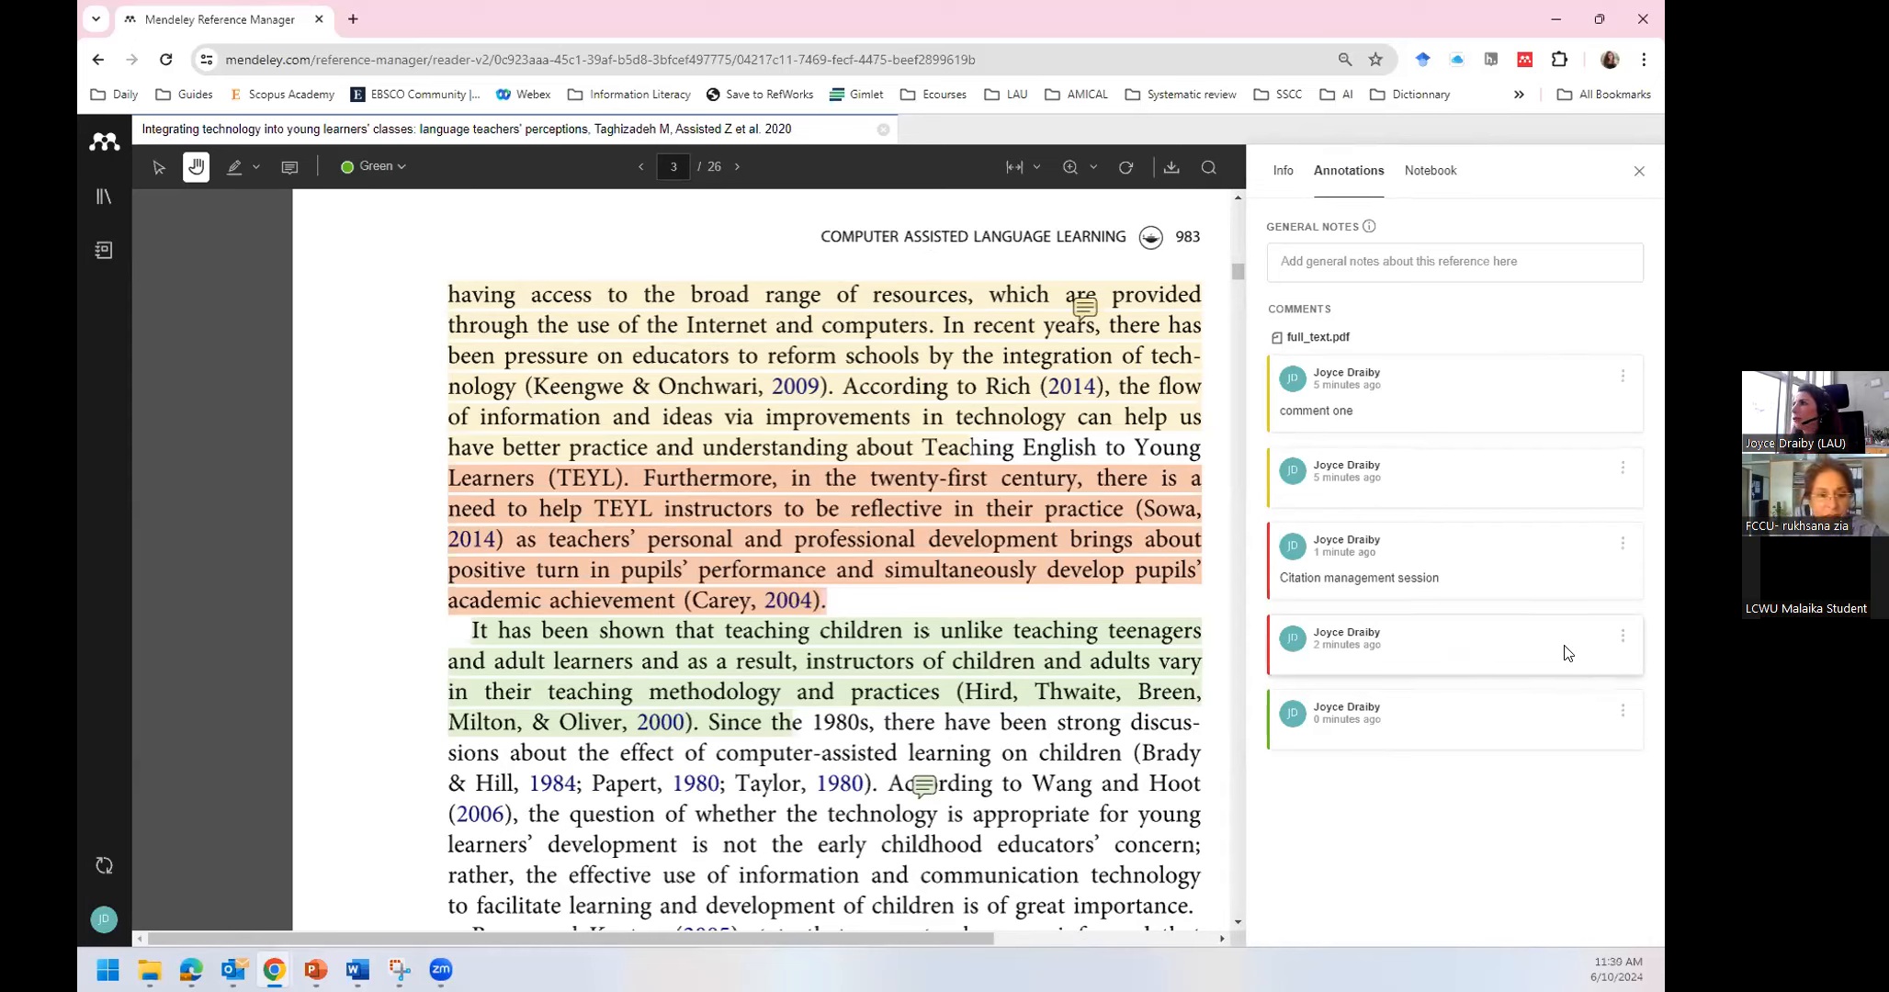
left_click(1437, 176)
left_click(1344, 170)
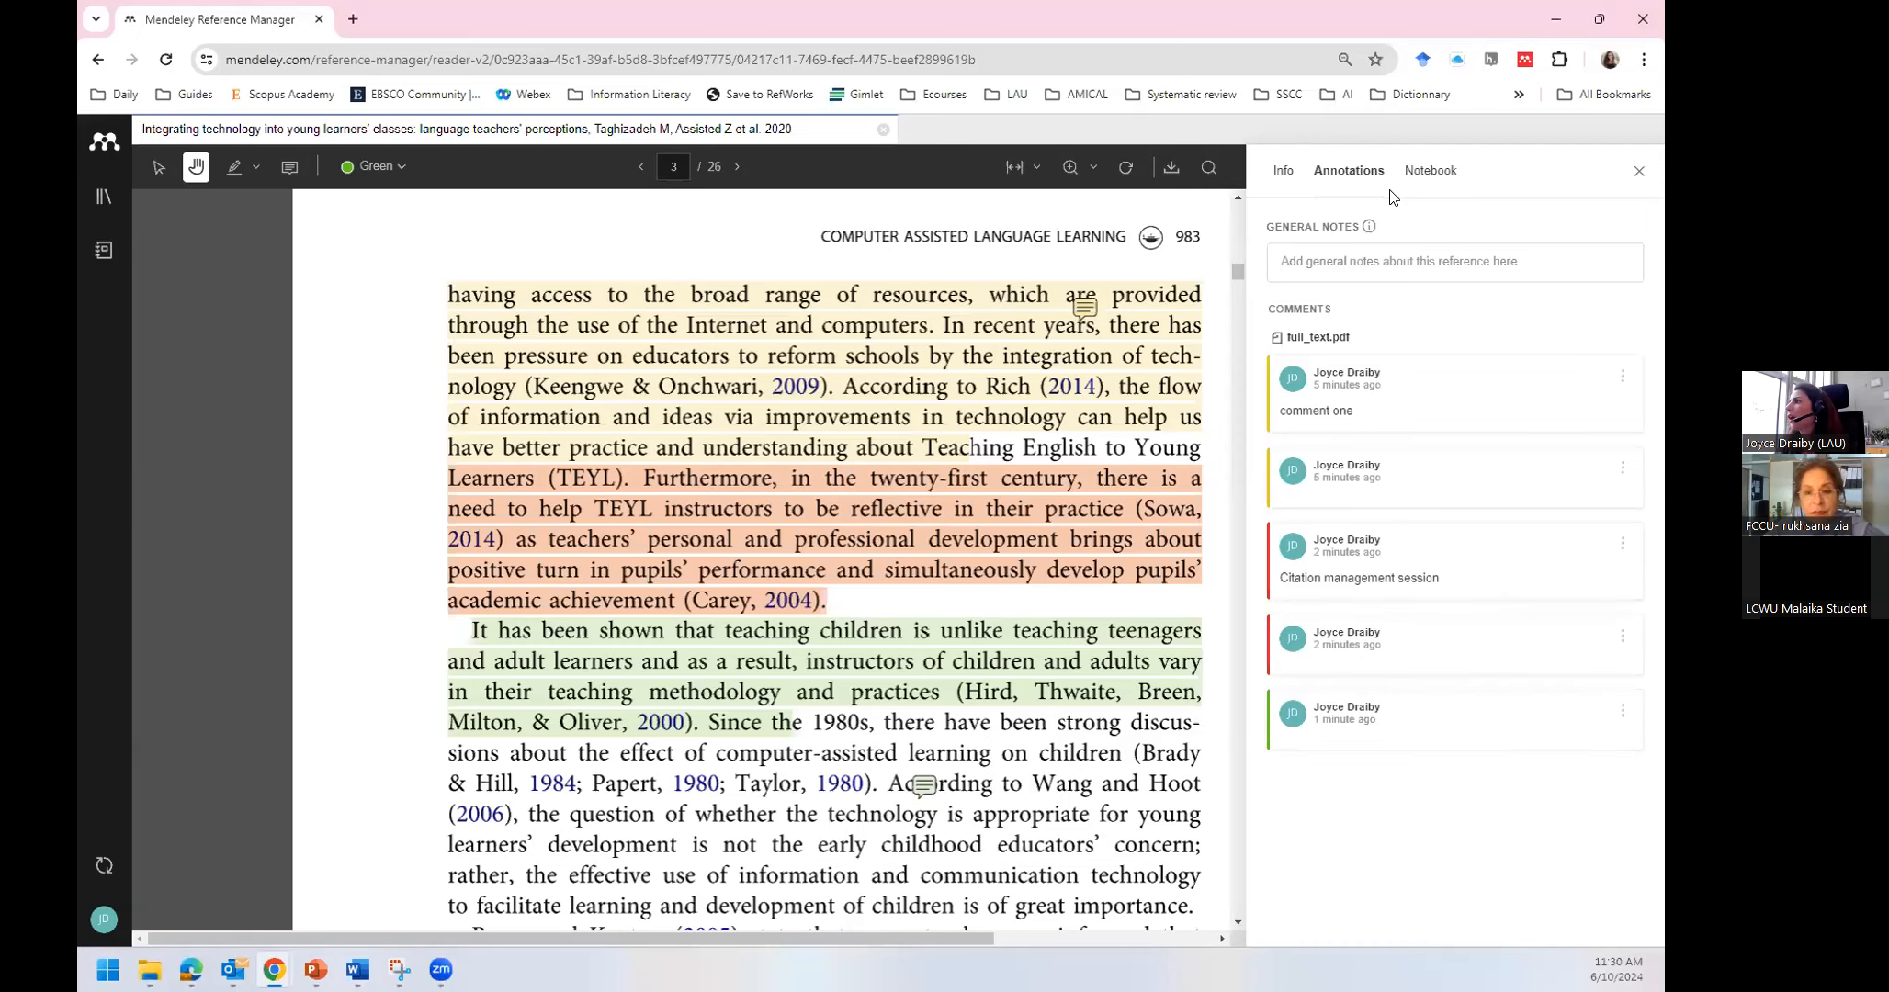
left_click(1623, 377)
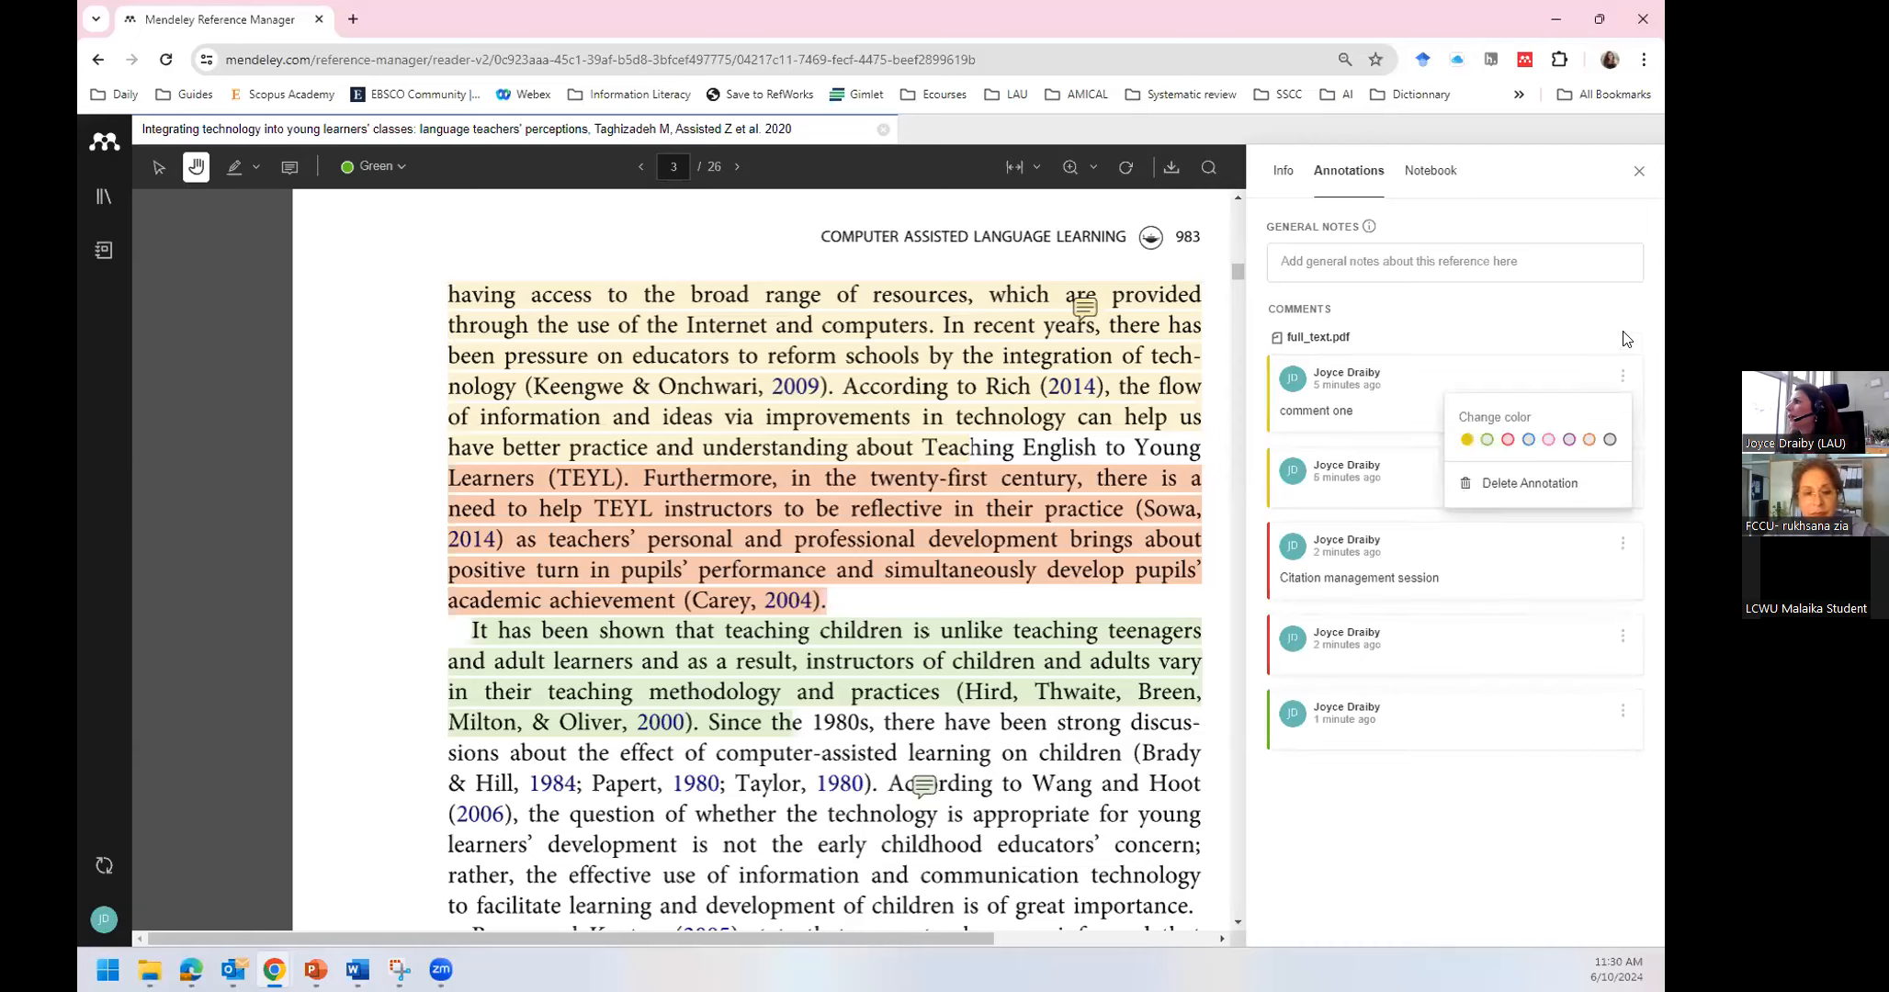
left_click(1562, 314)
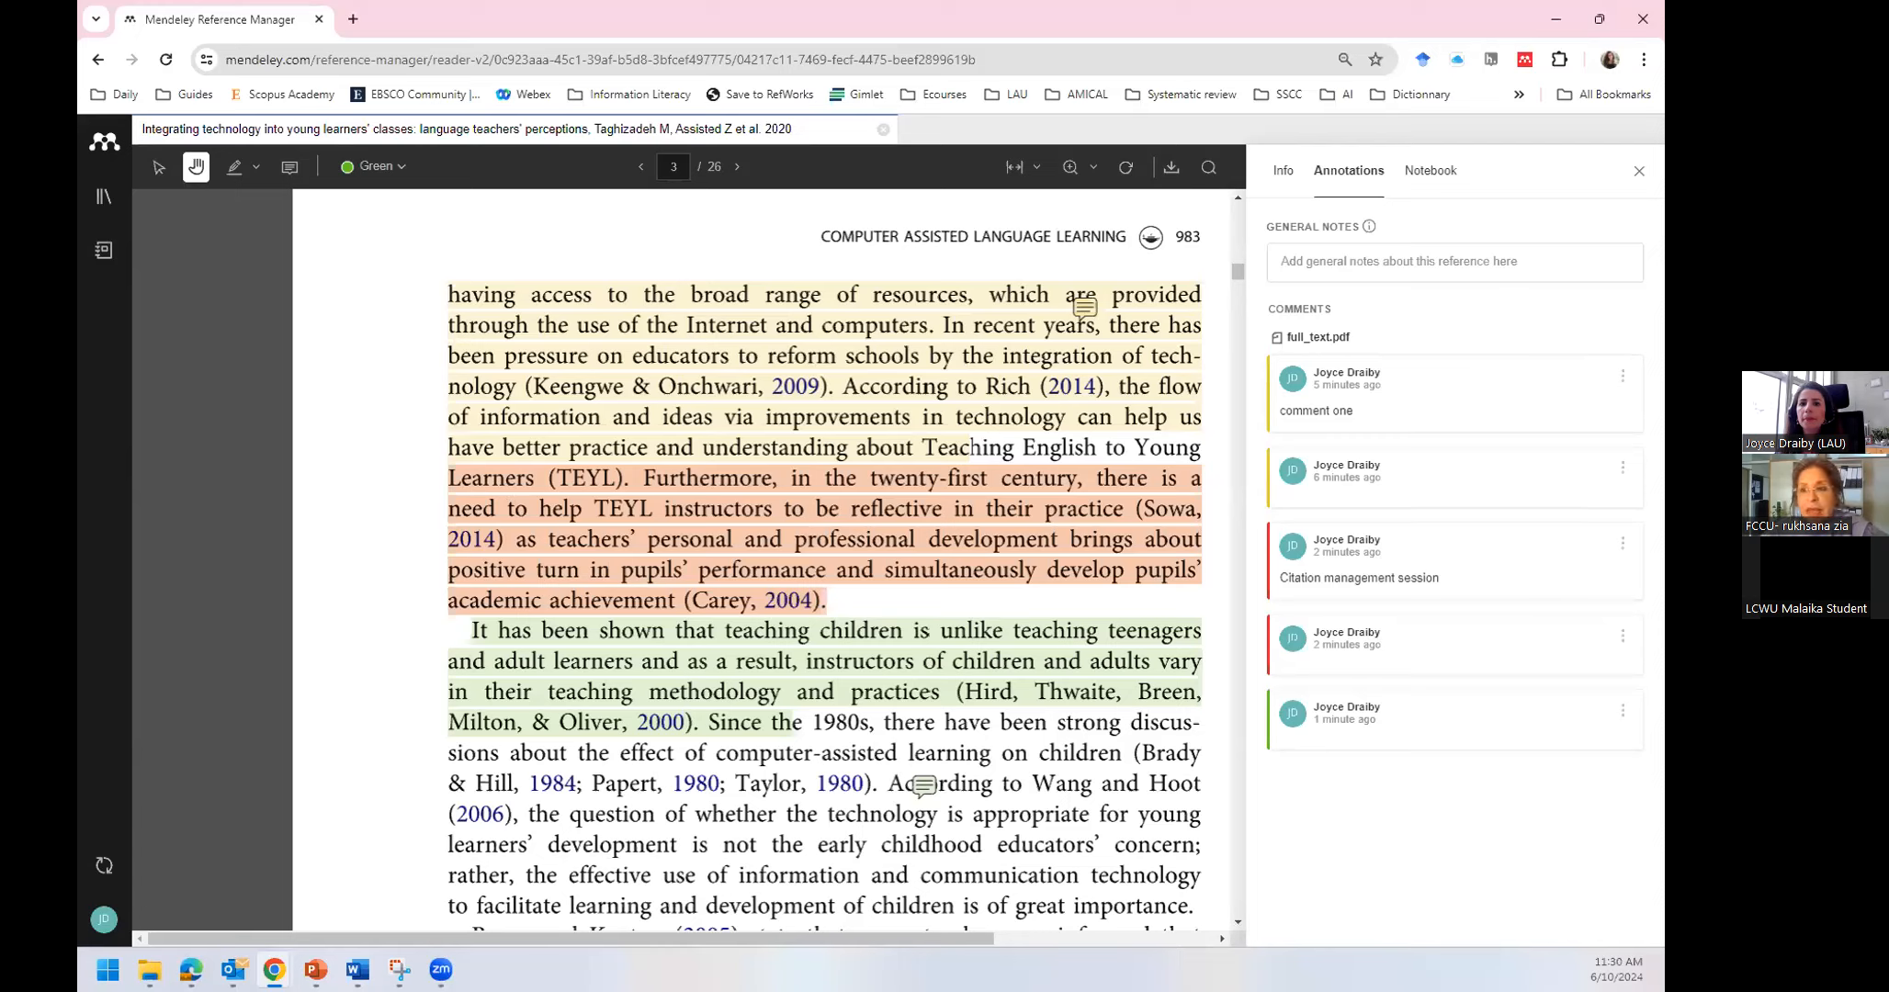
Create a new notebook page titled "One notebook"
left_click(1415, 171)
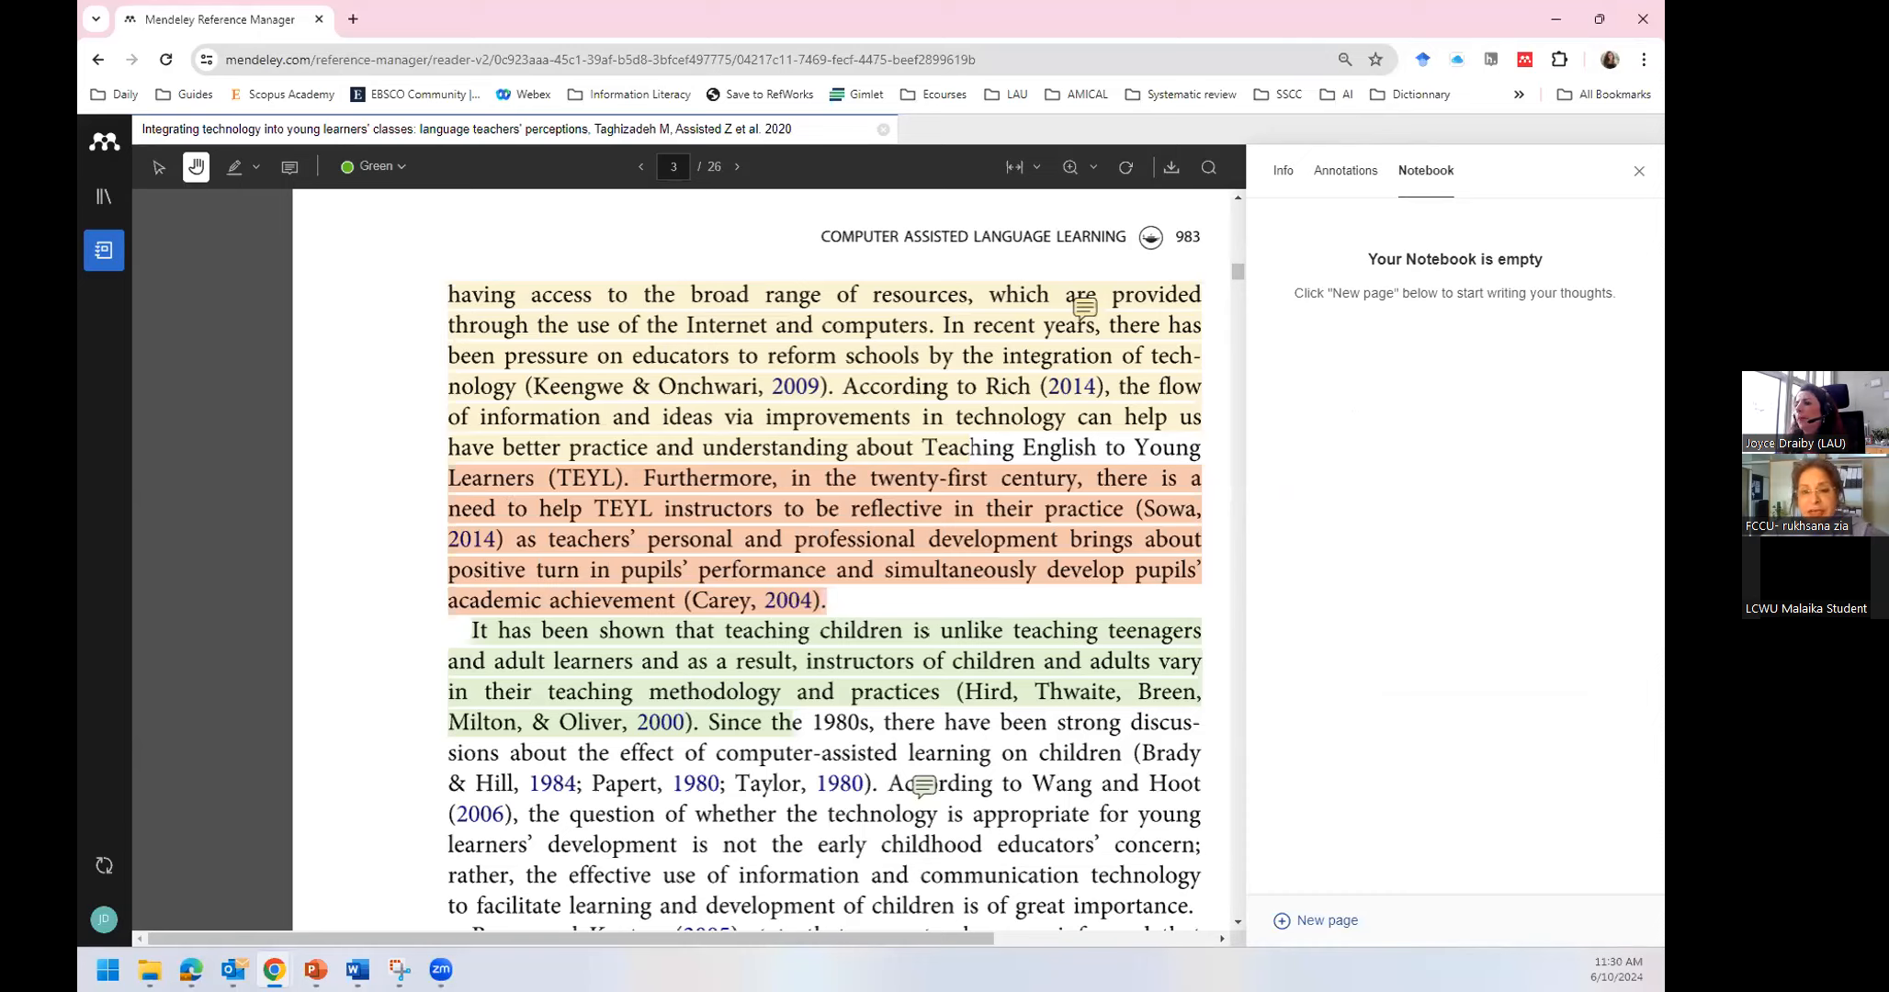
left_click(1312, 921)
left_click(1308, 266)
type("One notebook")
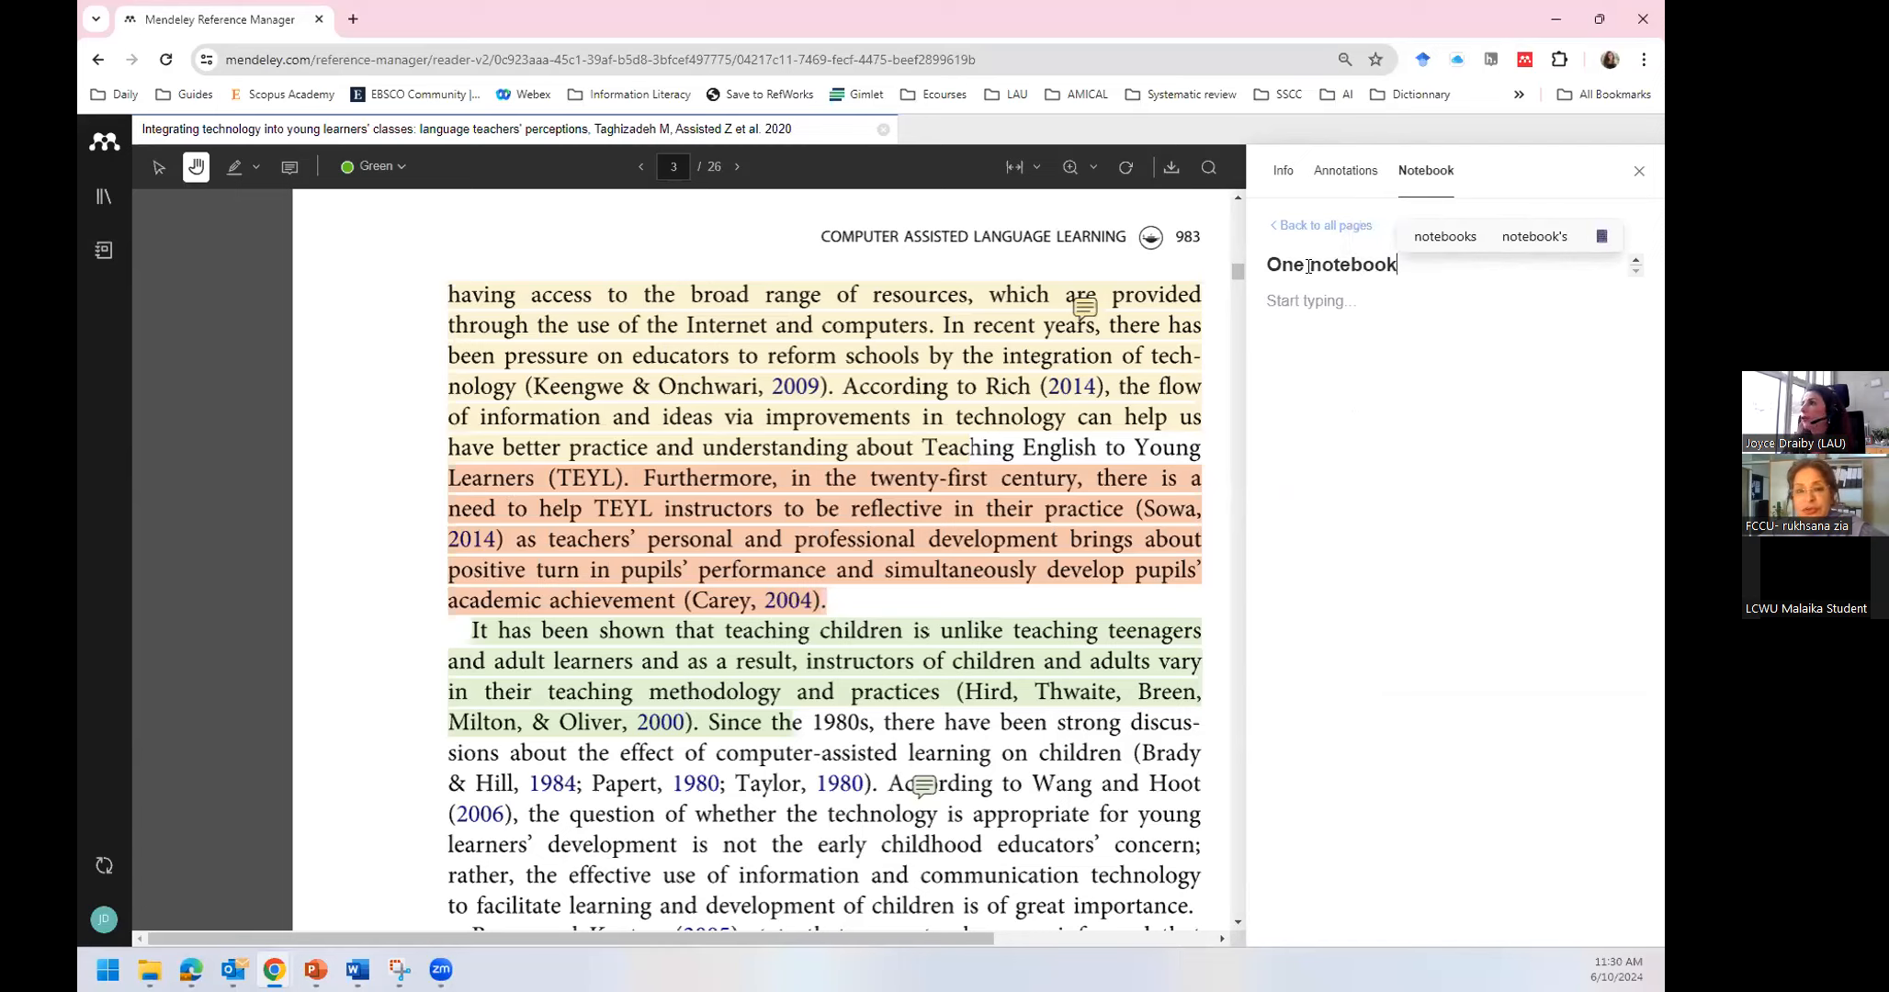
Write "on page1 I have commented the paragraph for lit review" in the body of the notebook page and start a new line
left_click(1316, 300)
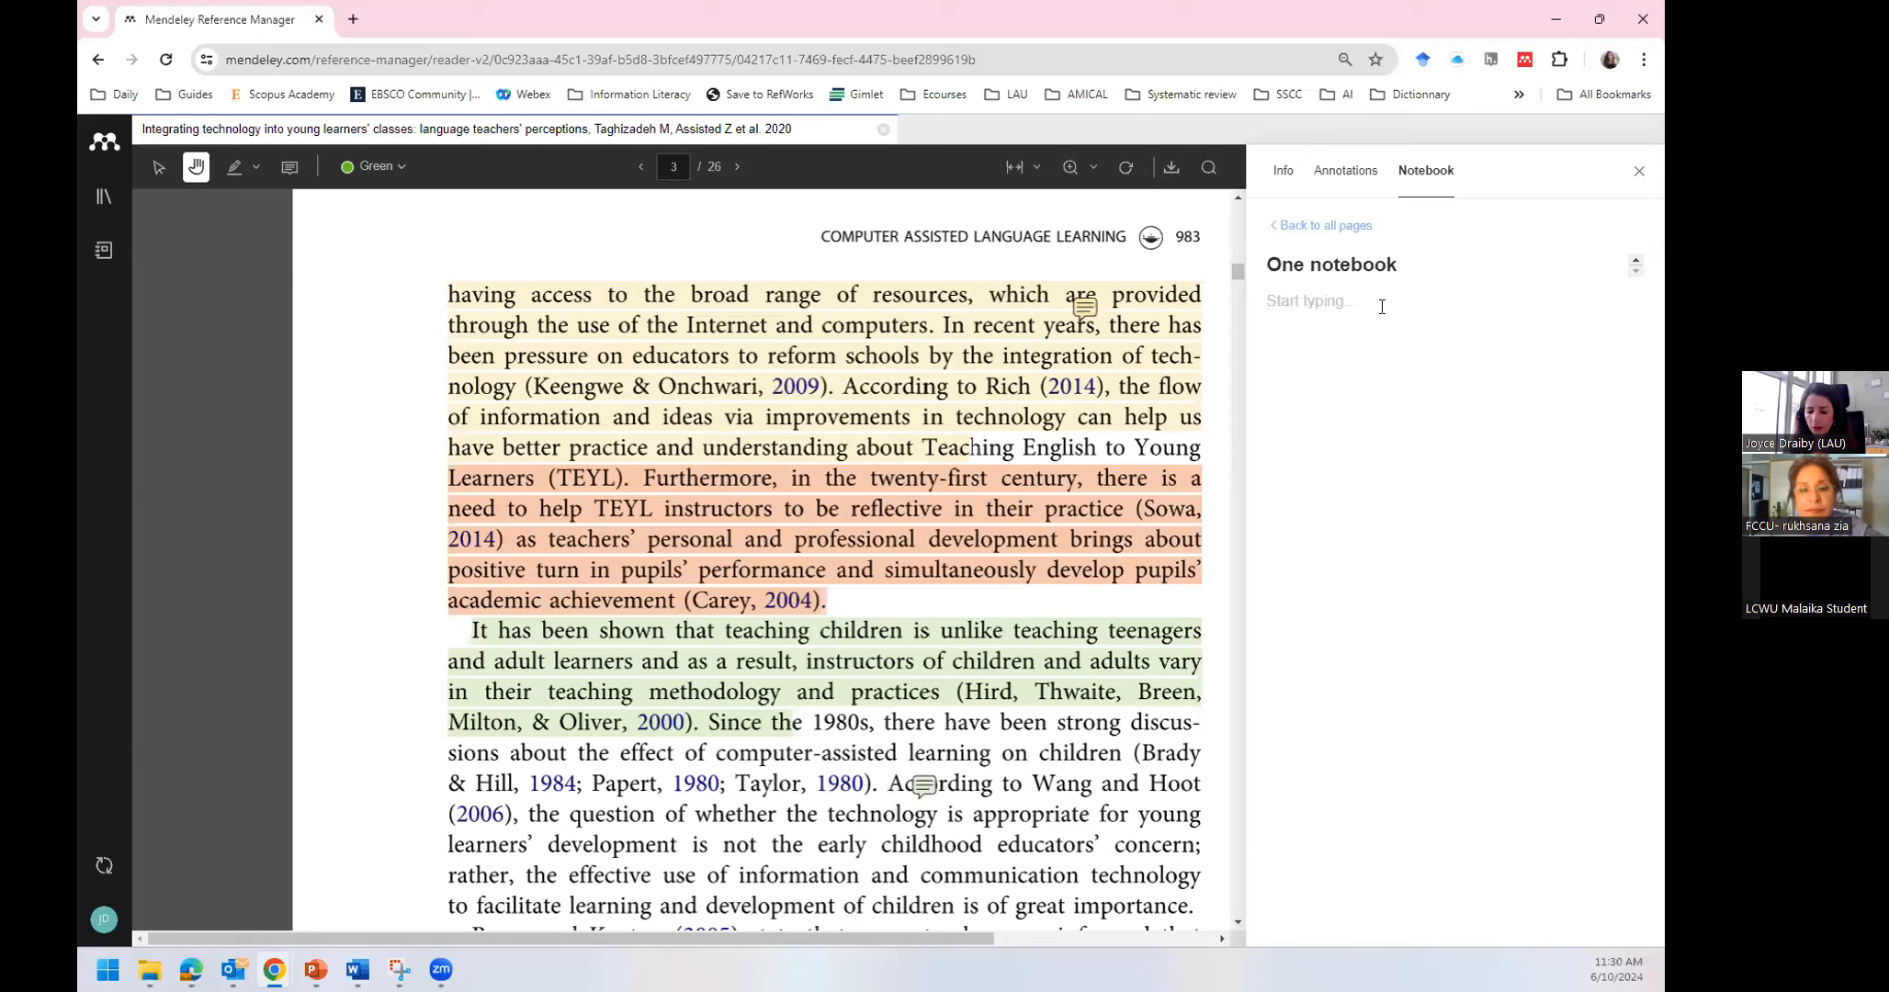
type("on page1 ")
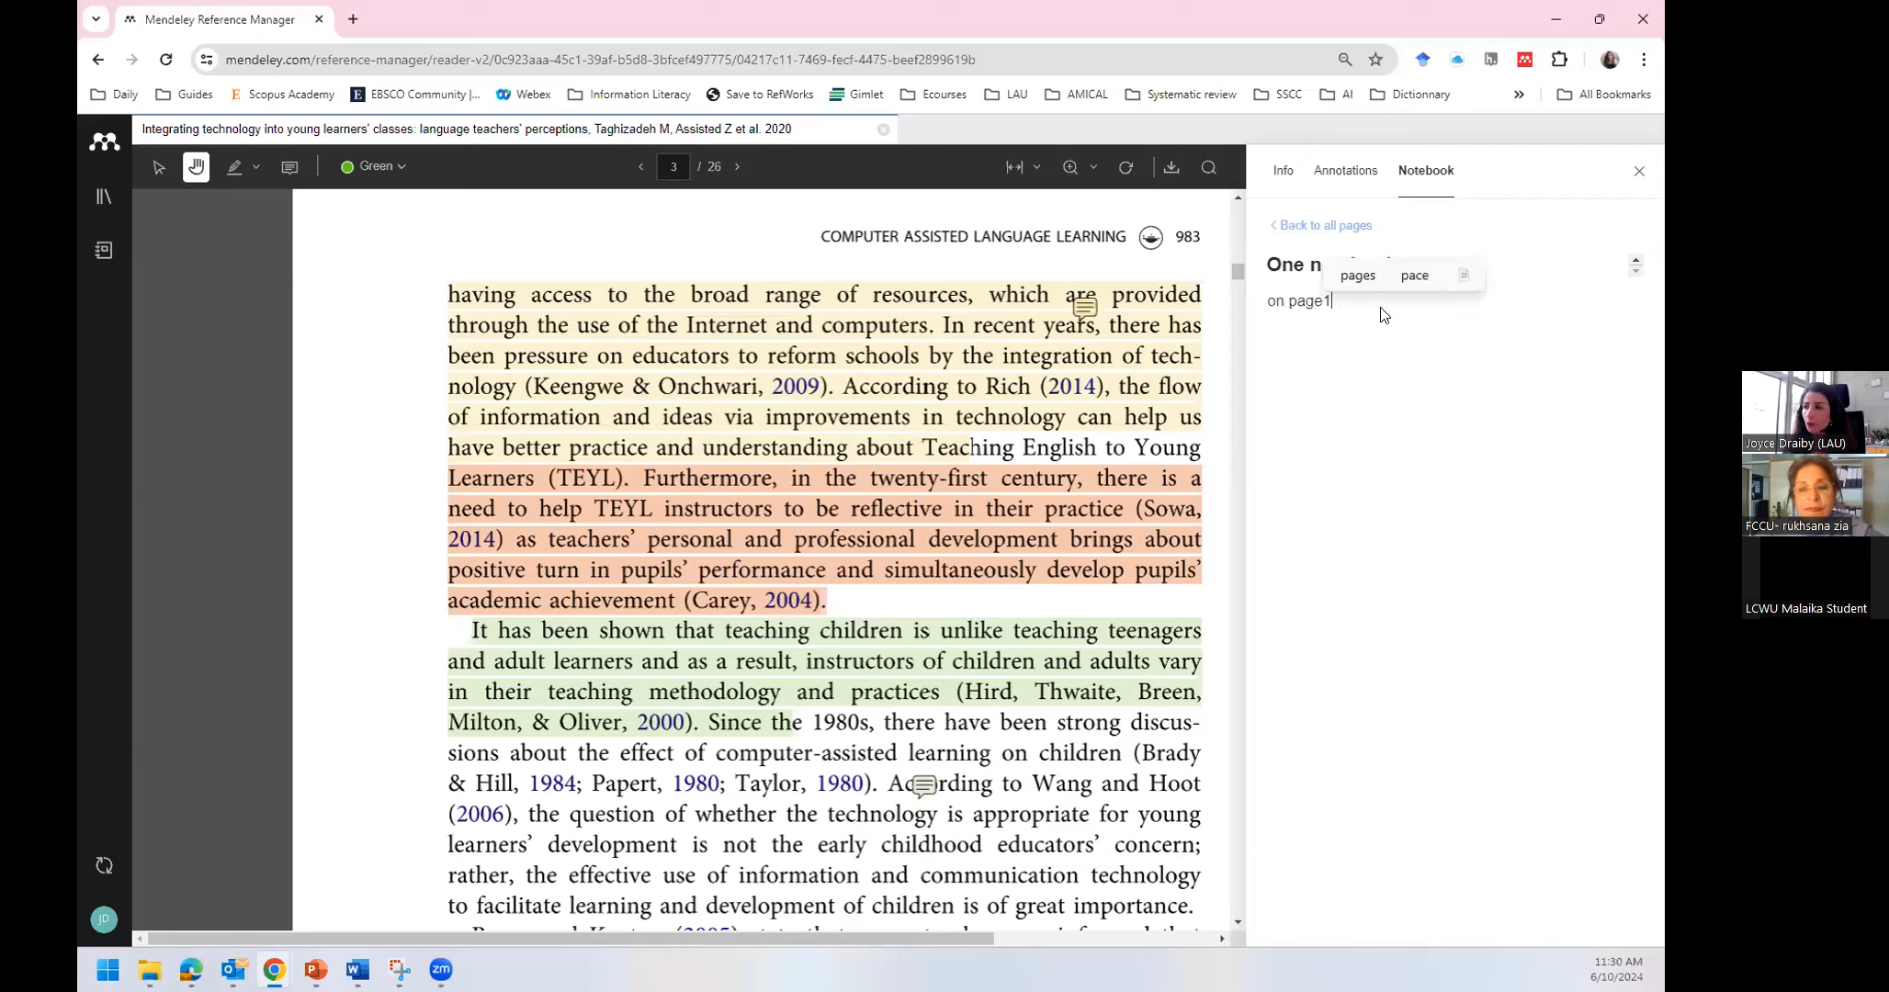
type("I have ")
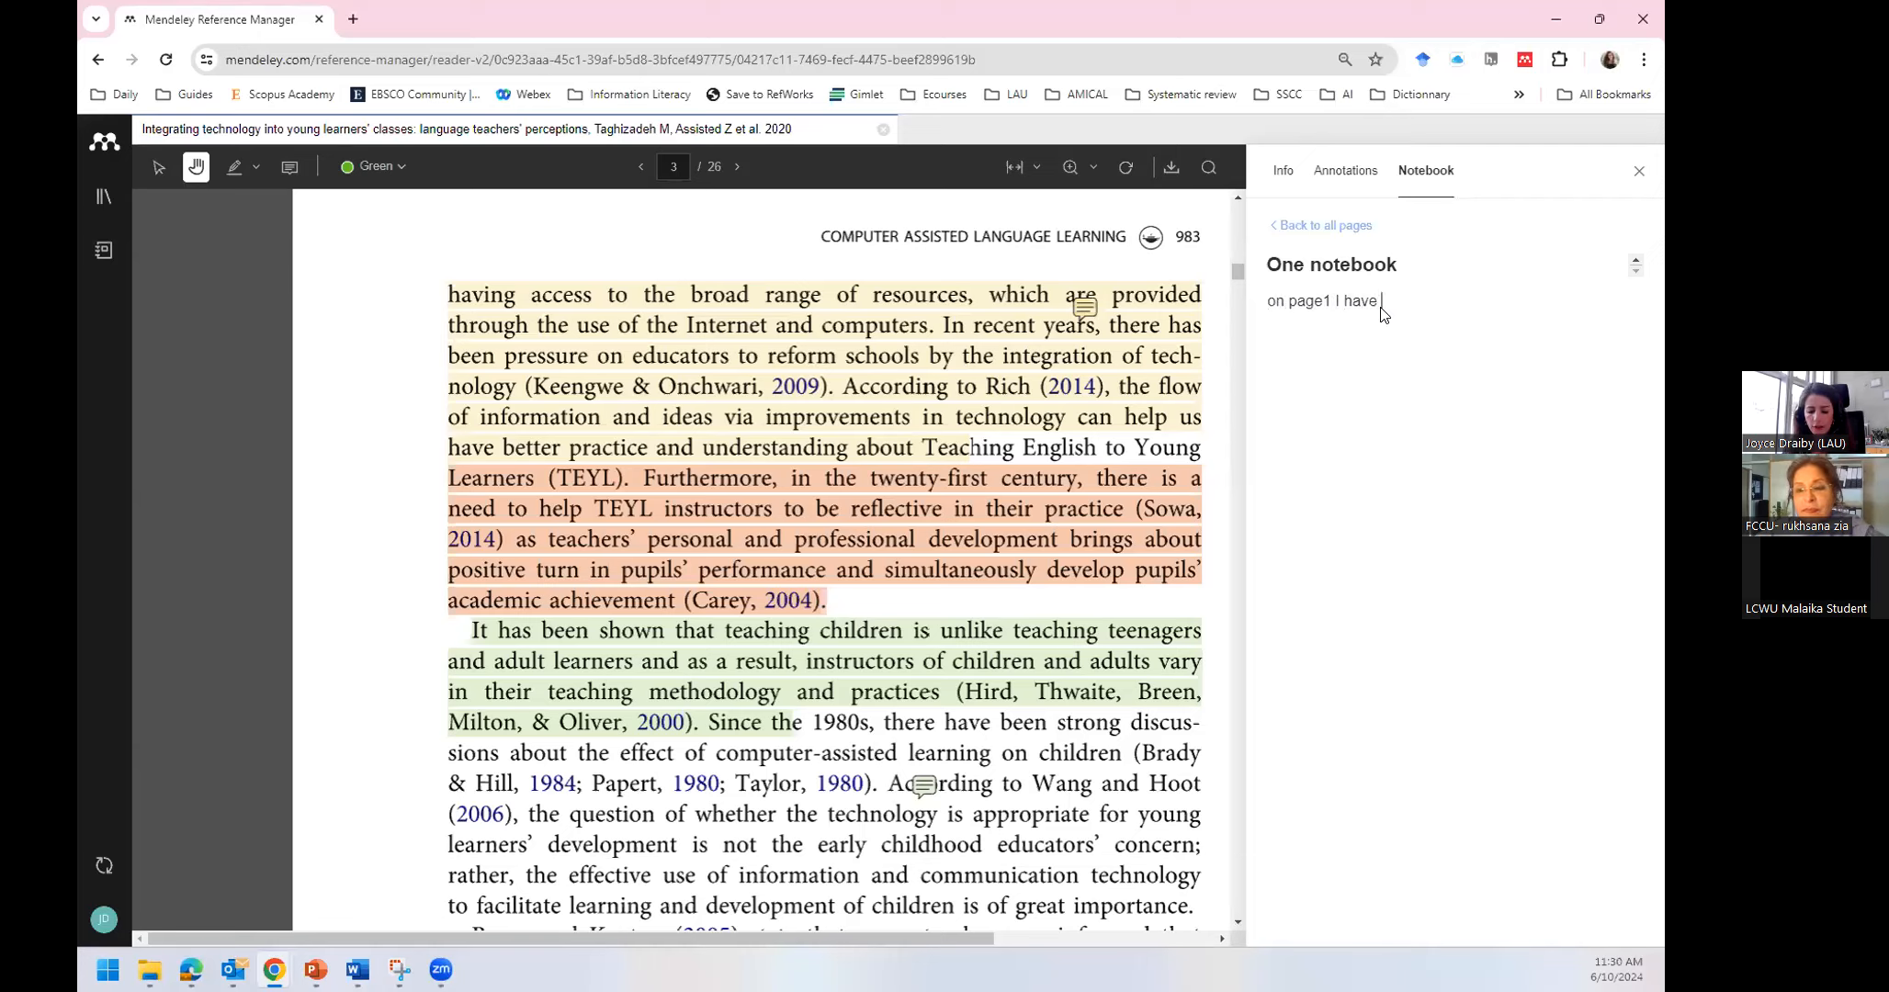
type("commented th")
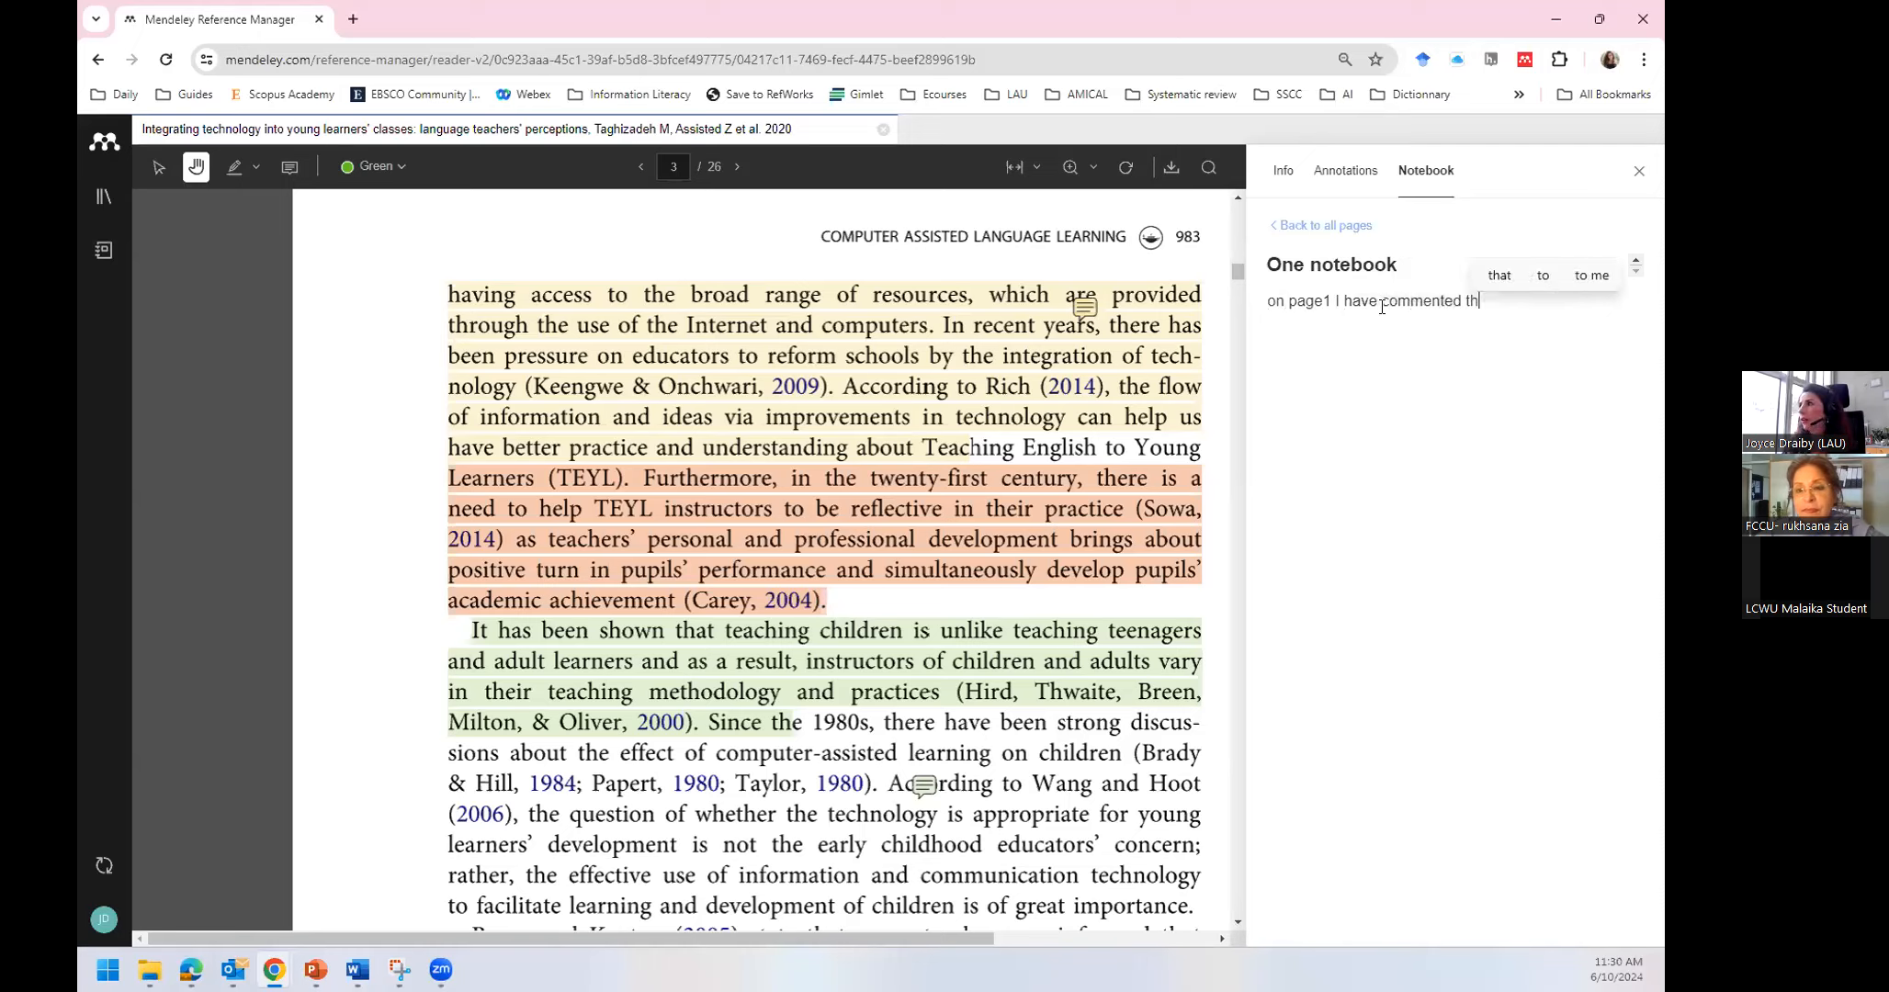
type("e paragraph for lit revie")
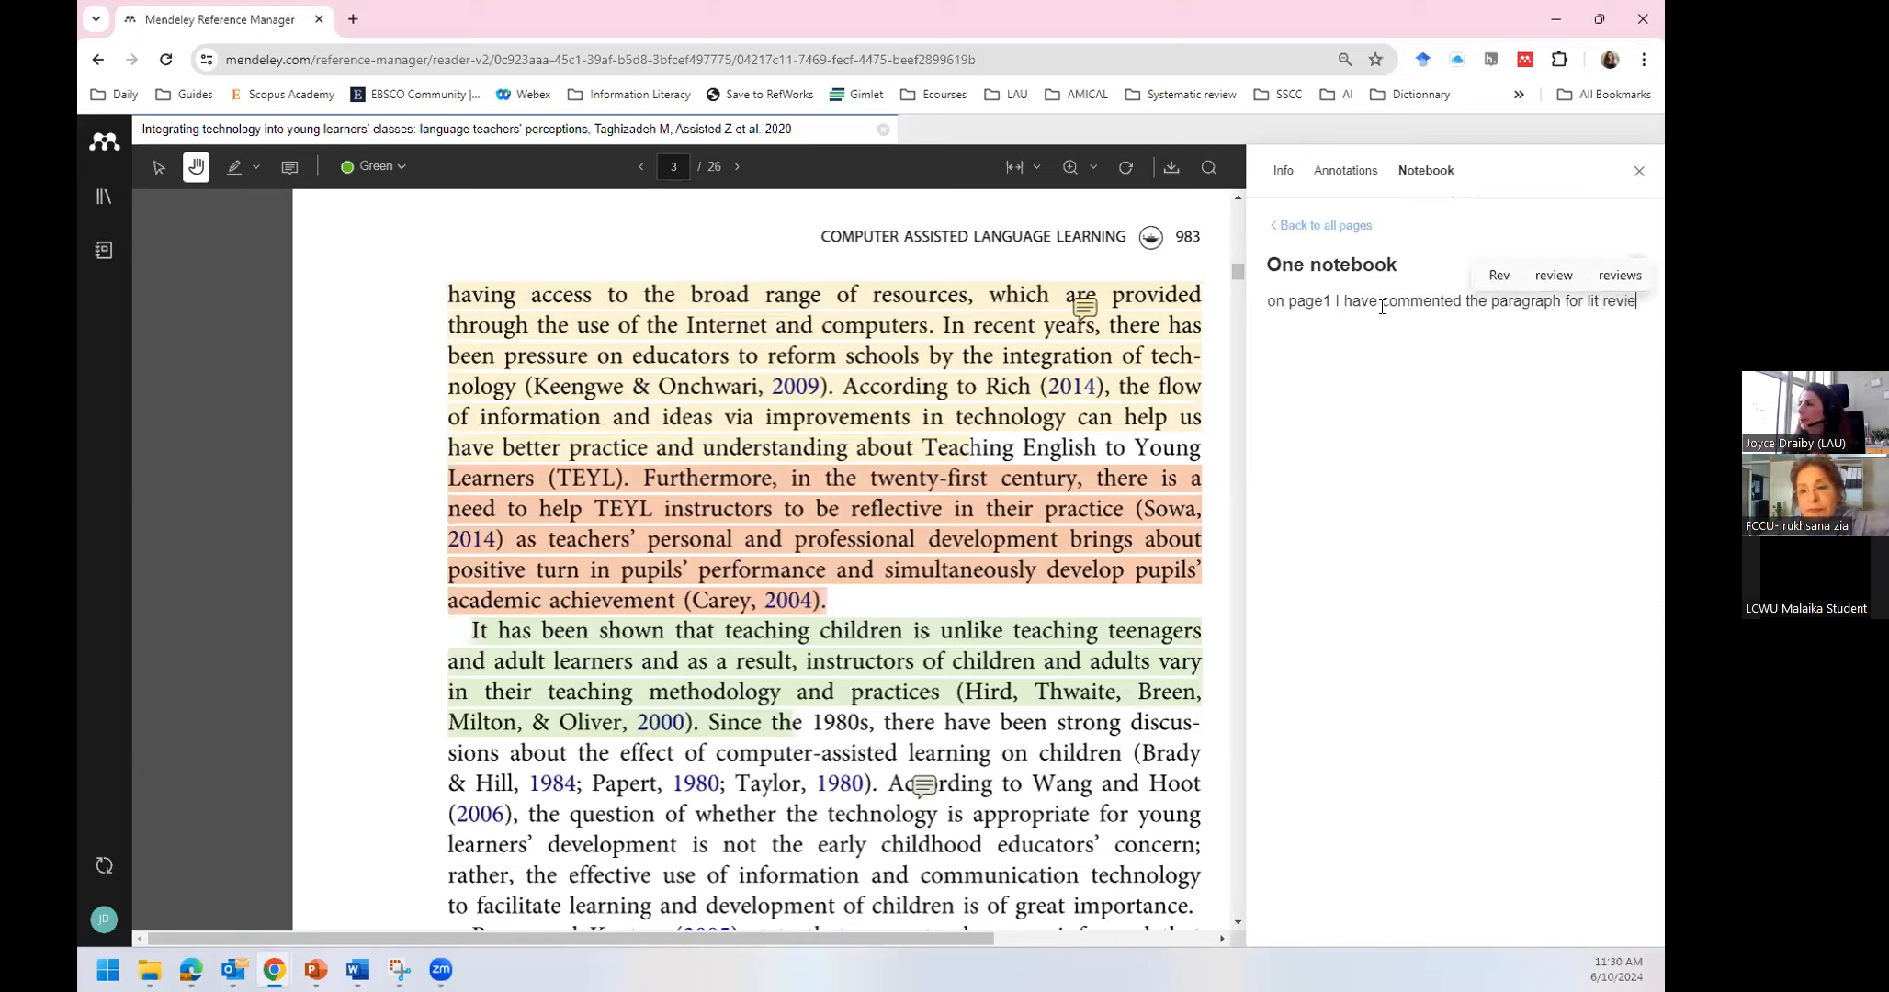
type("w")
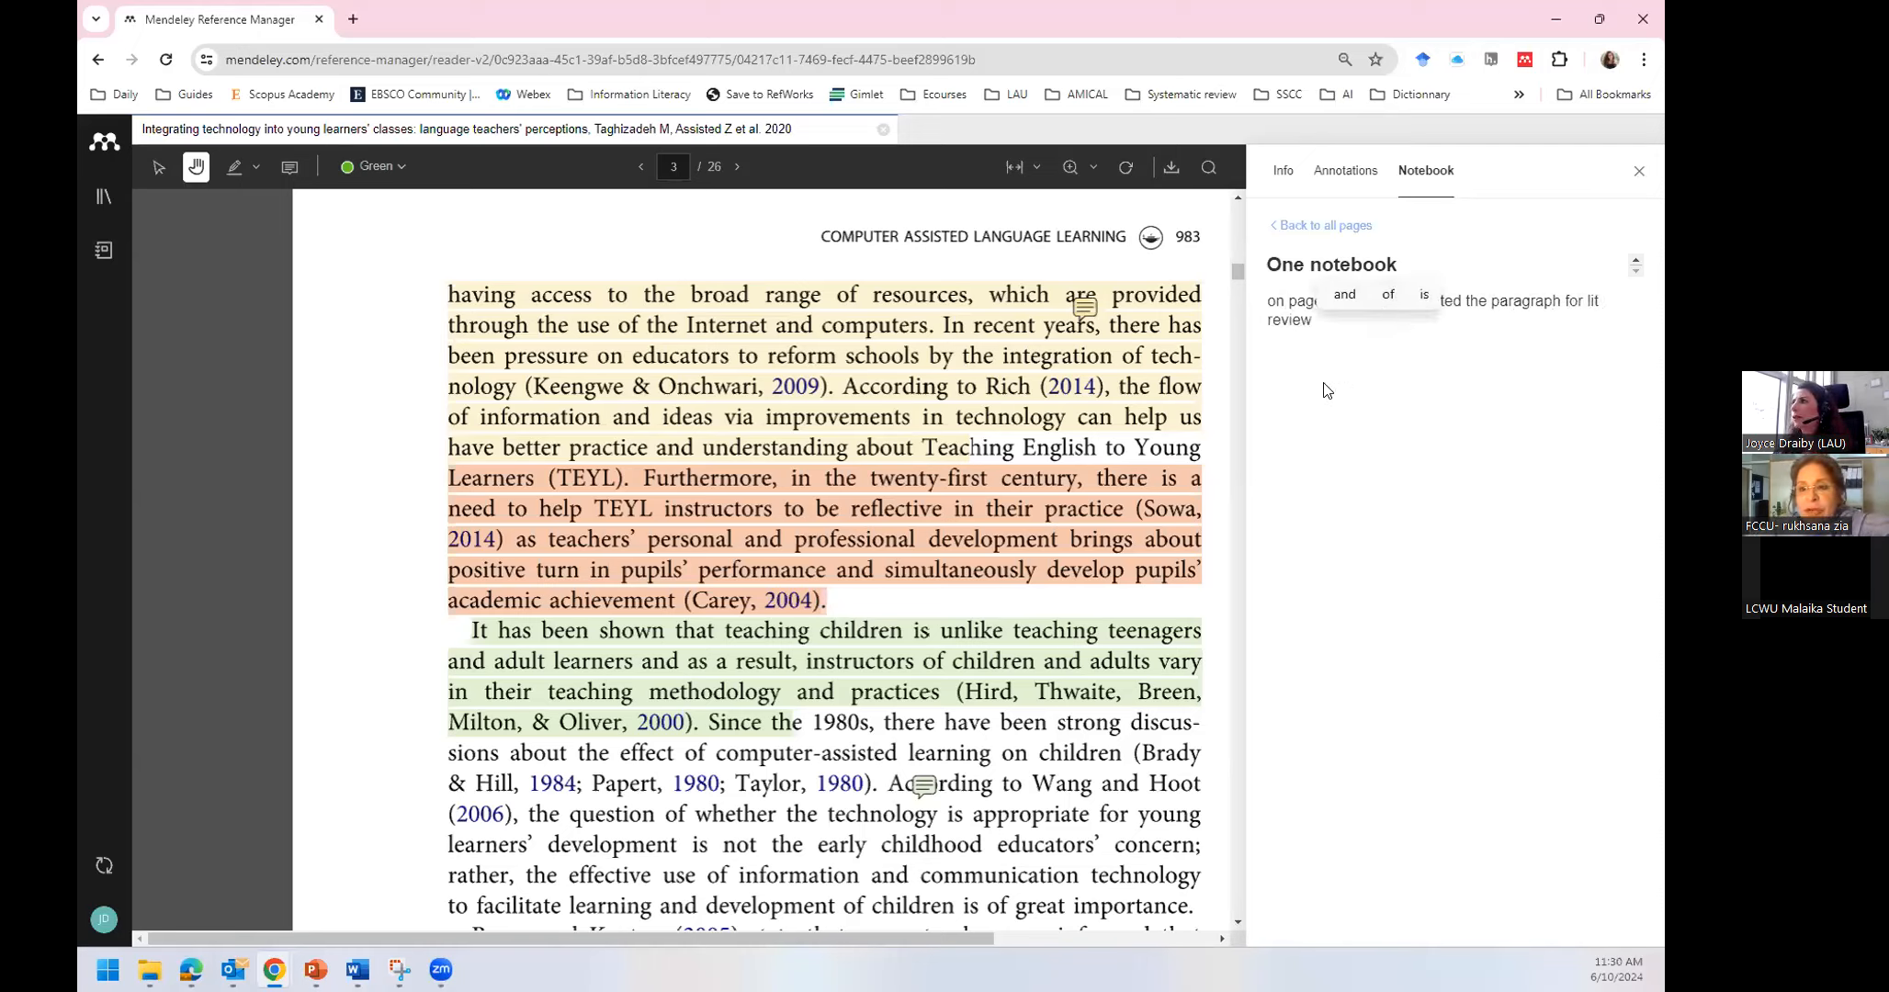
key("Return")
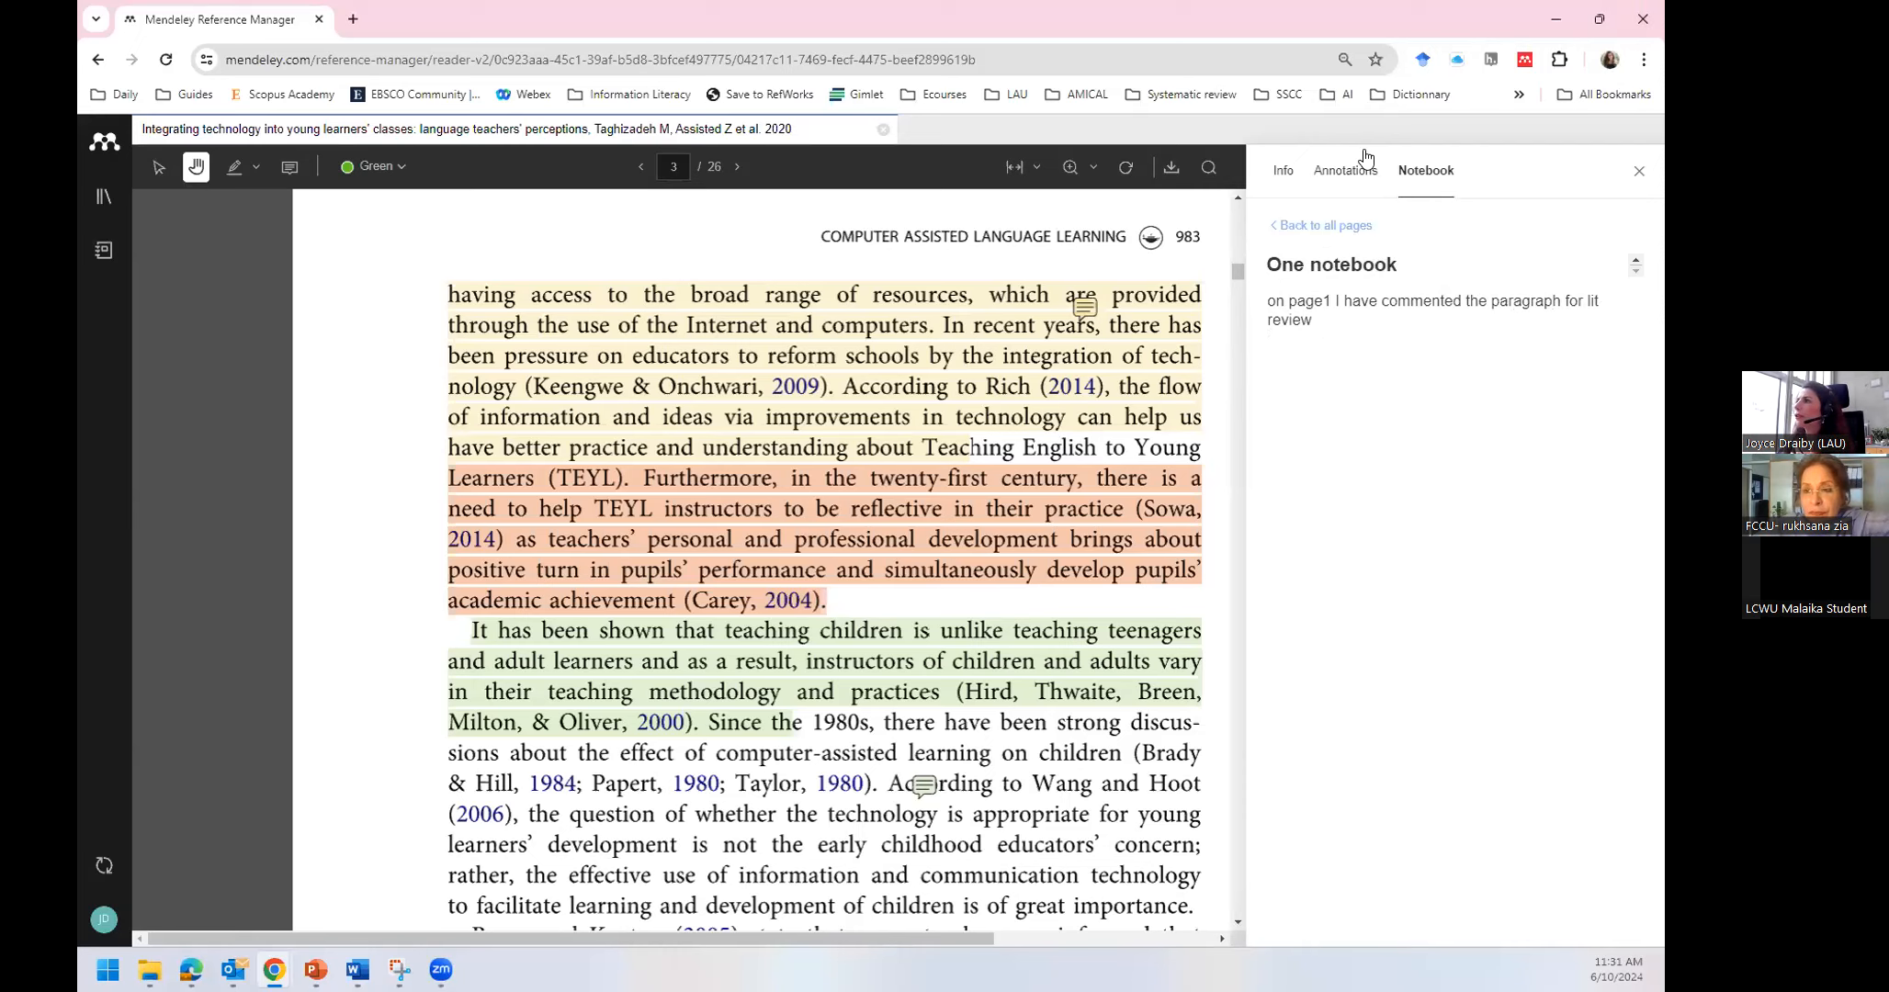
Compare the article's annotations list with its notebook page, and close the article's side details
left_click(1365, 182)
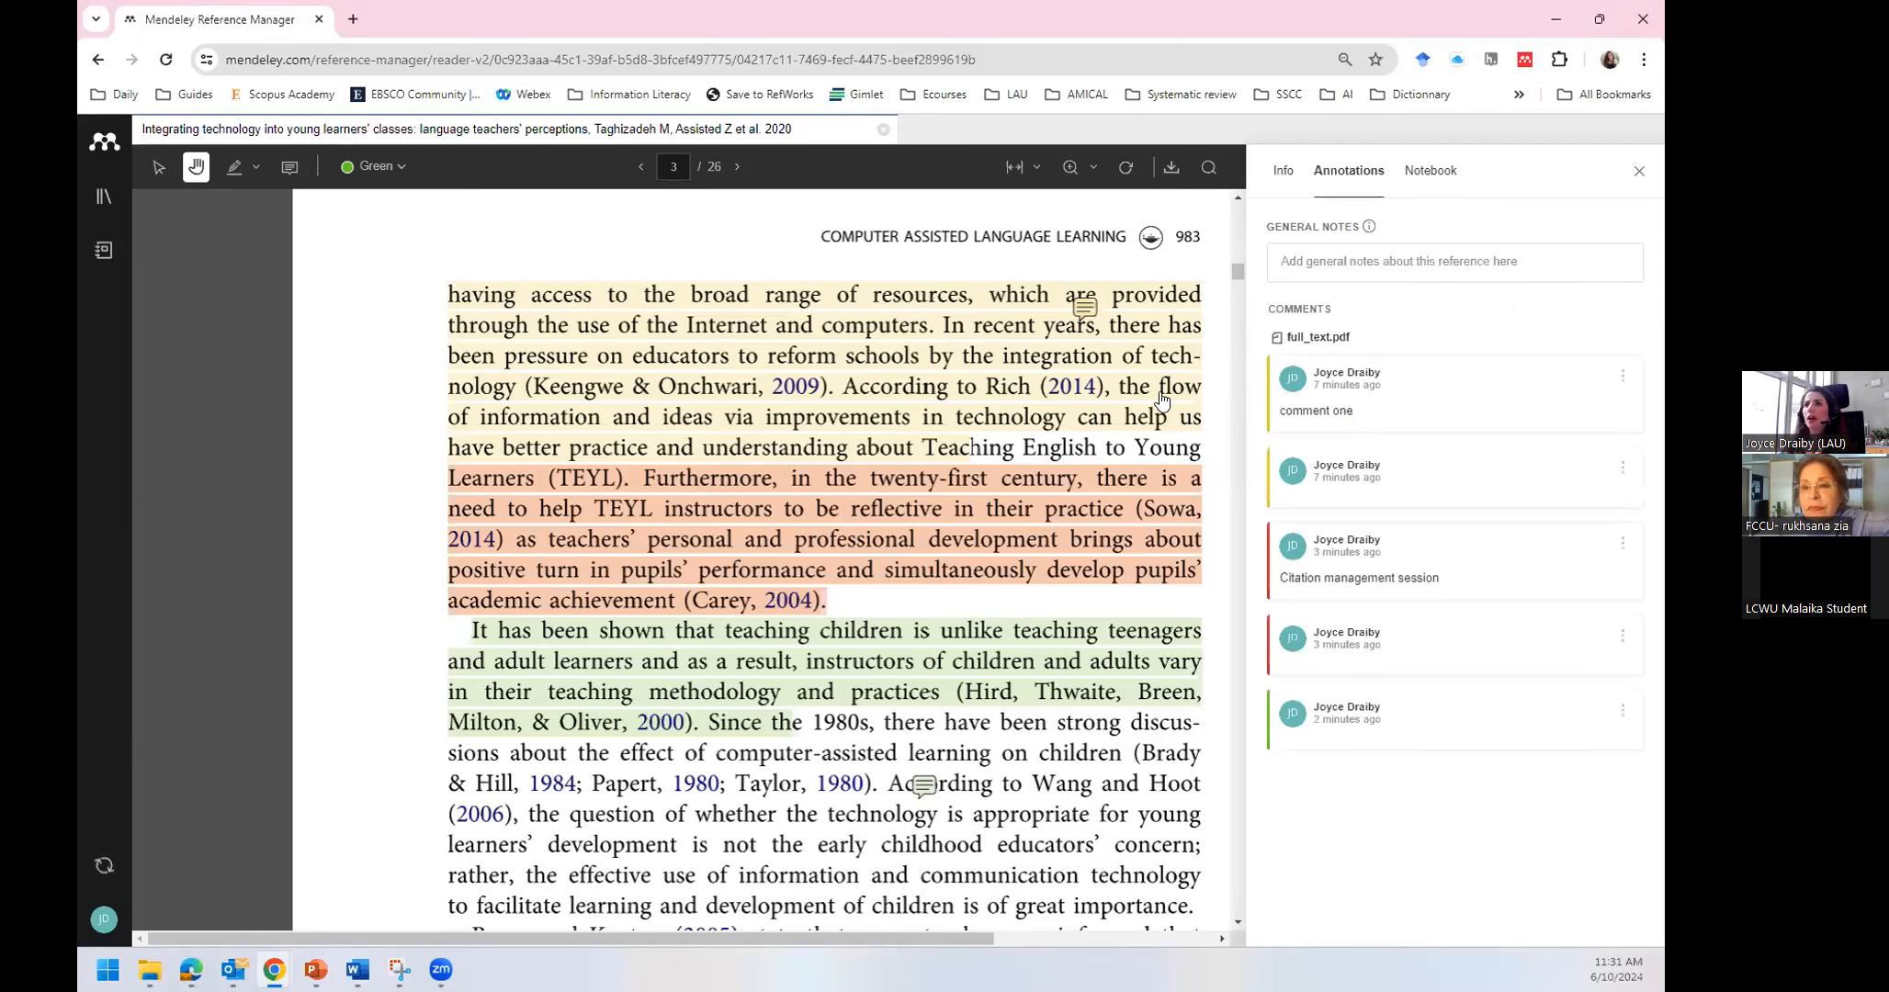
left_click(1446, 172)
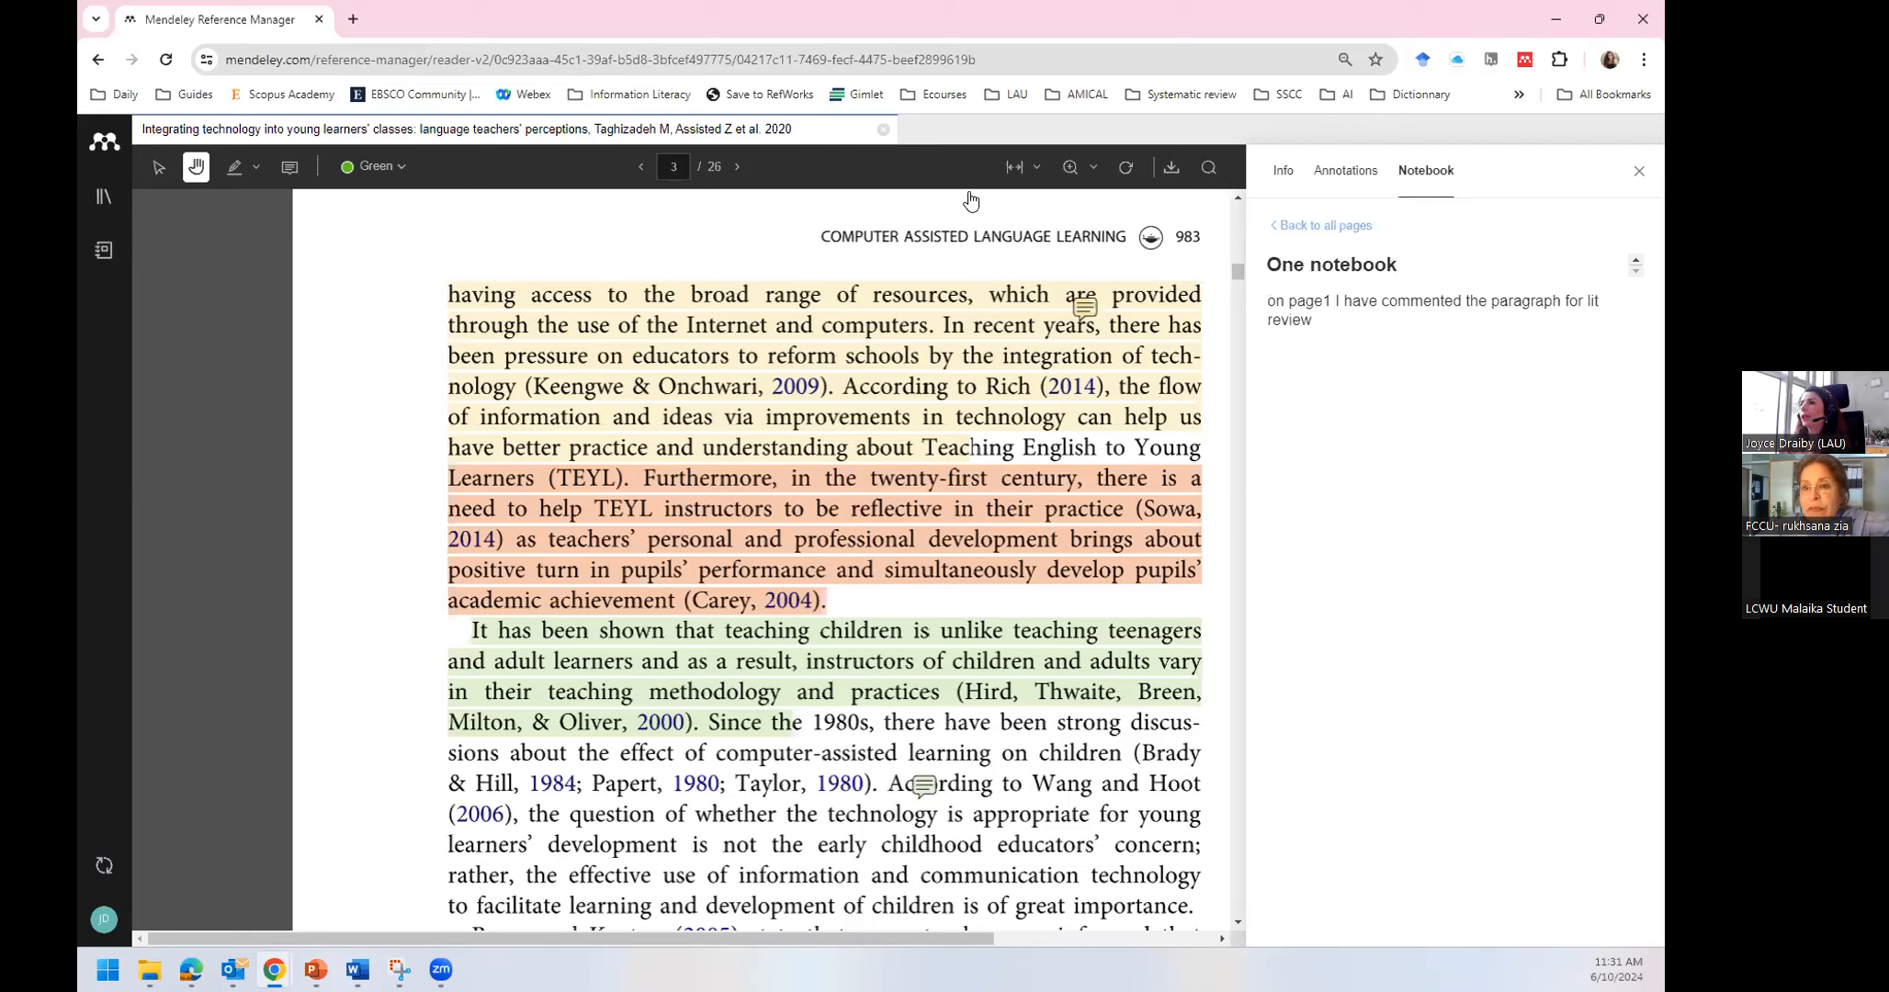
left_click(1635, 175)
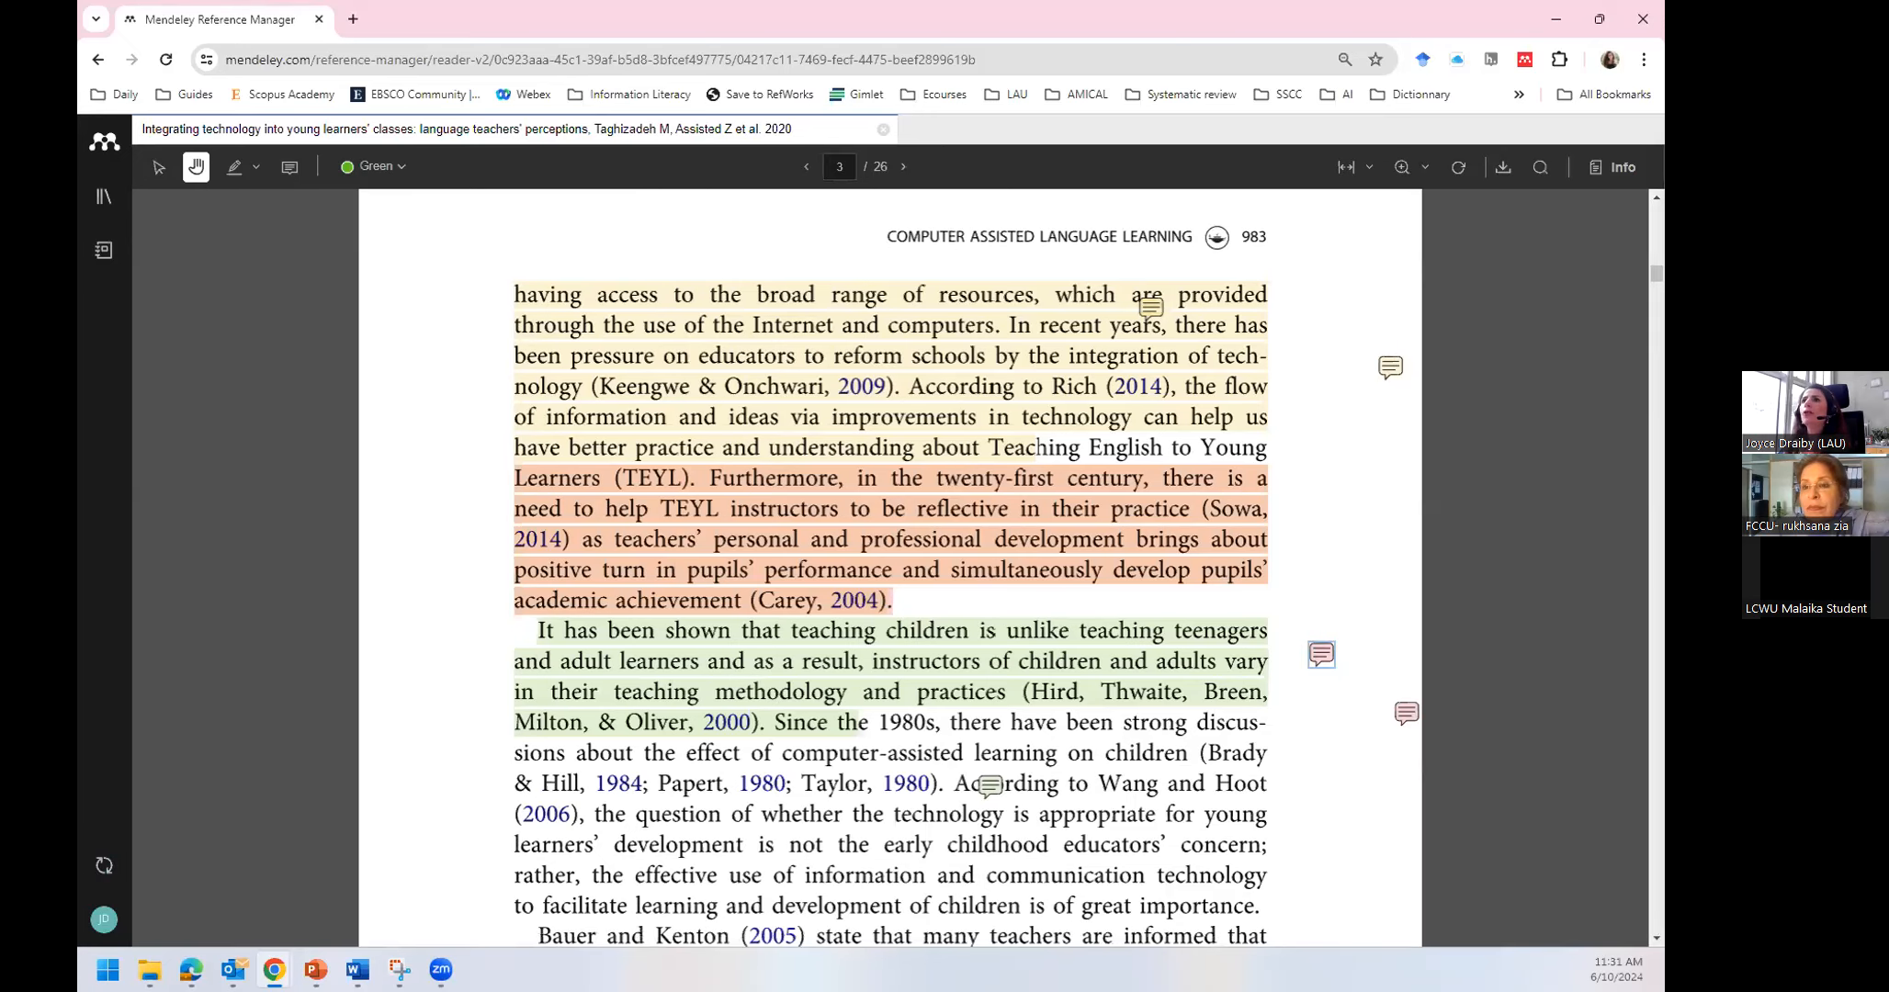
Return to the All References library and select the reference "Young people, new technologies and learning at home: Taking context seriously" with the notebook page open beside it
left_click(100, 200)
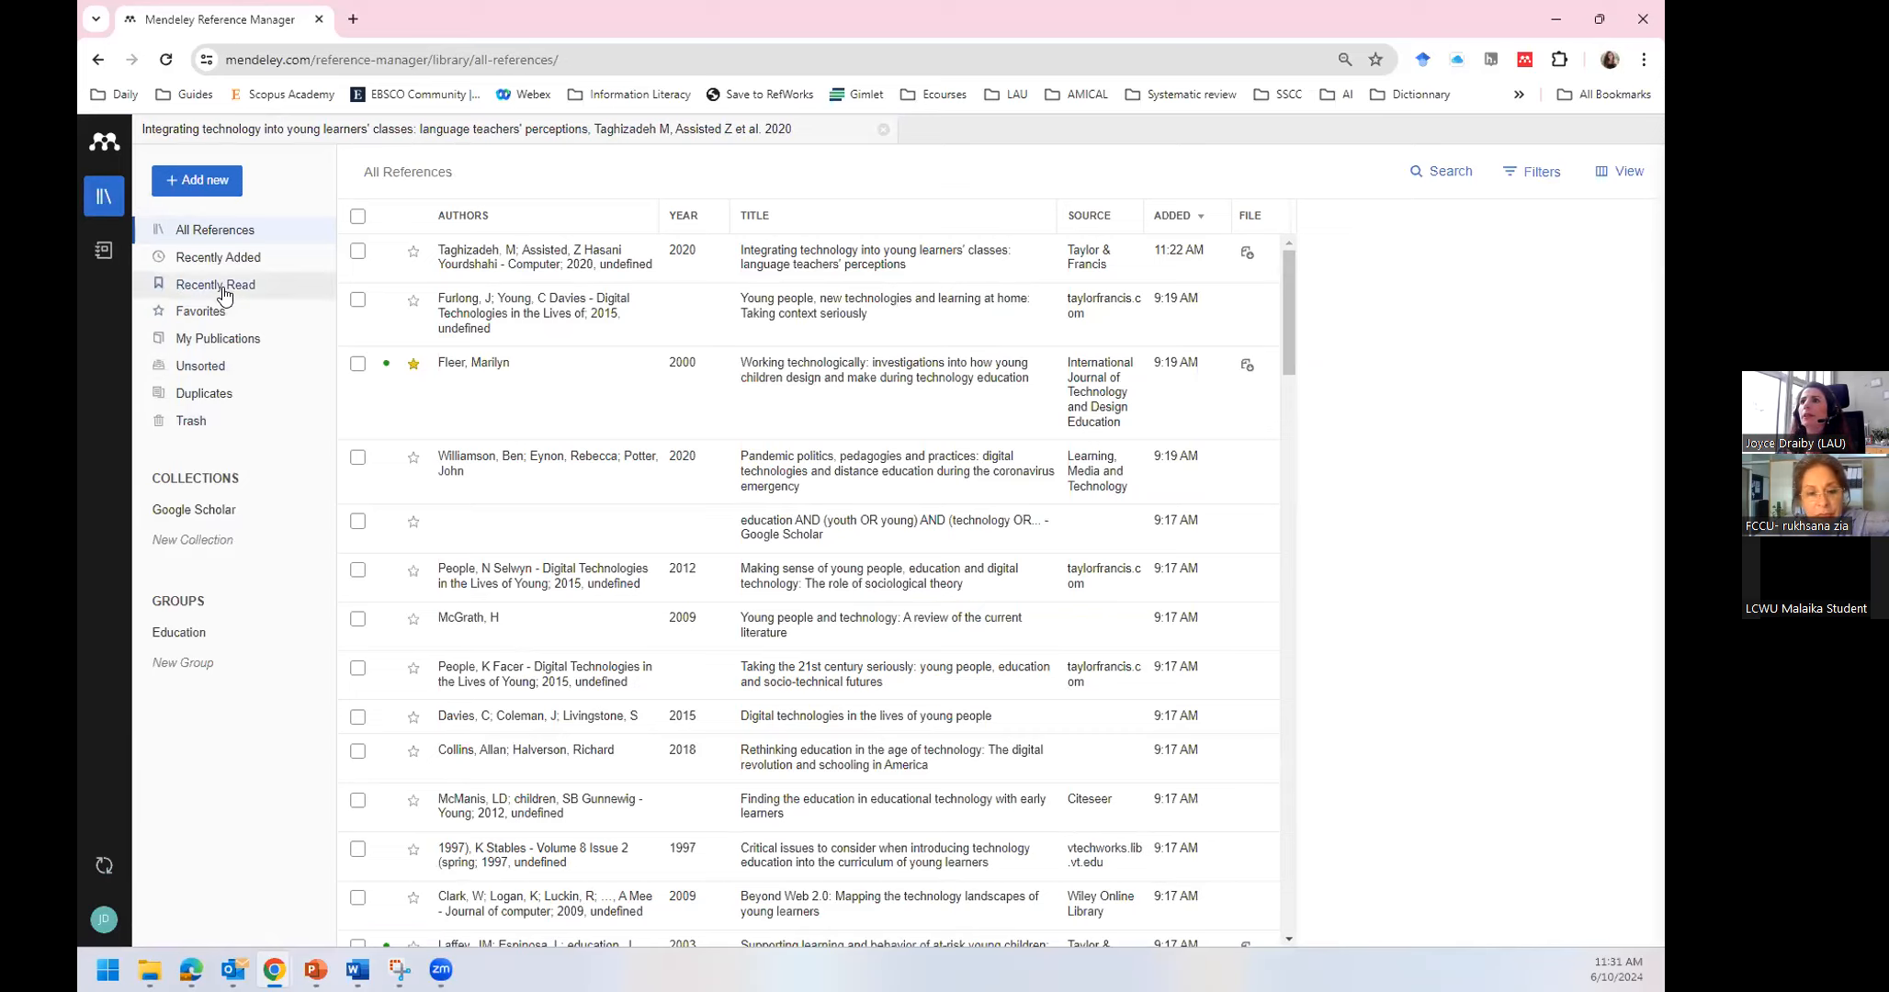
left_click(1636, 178)
left_click(1358, 232)
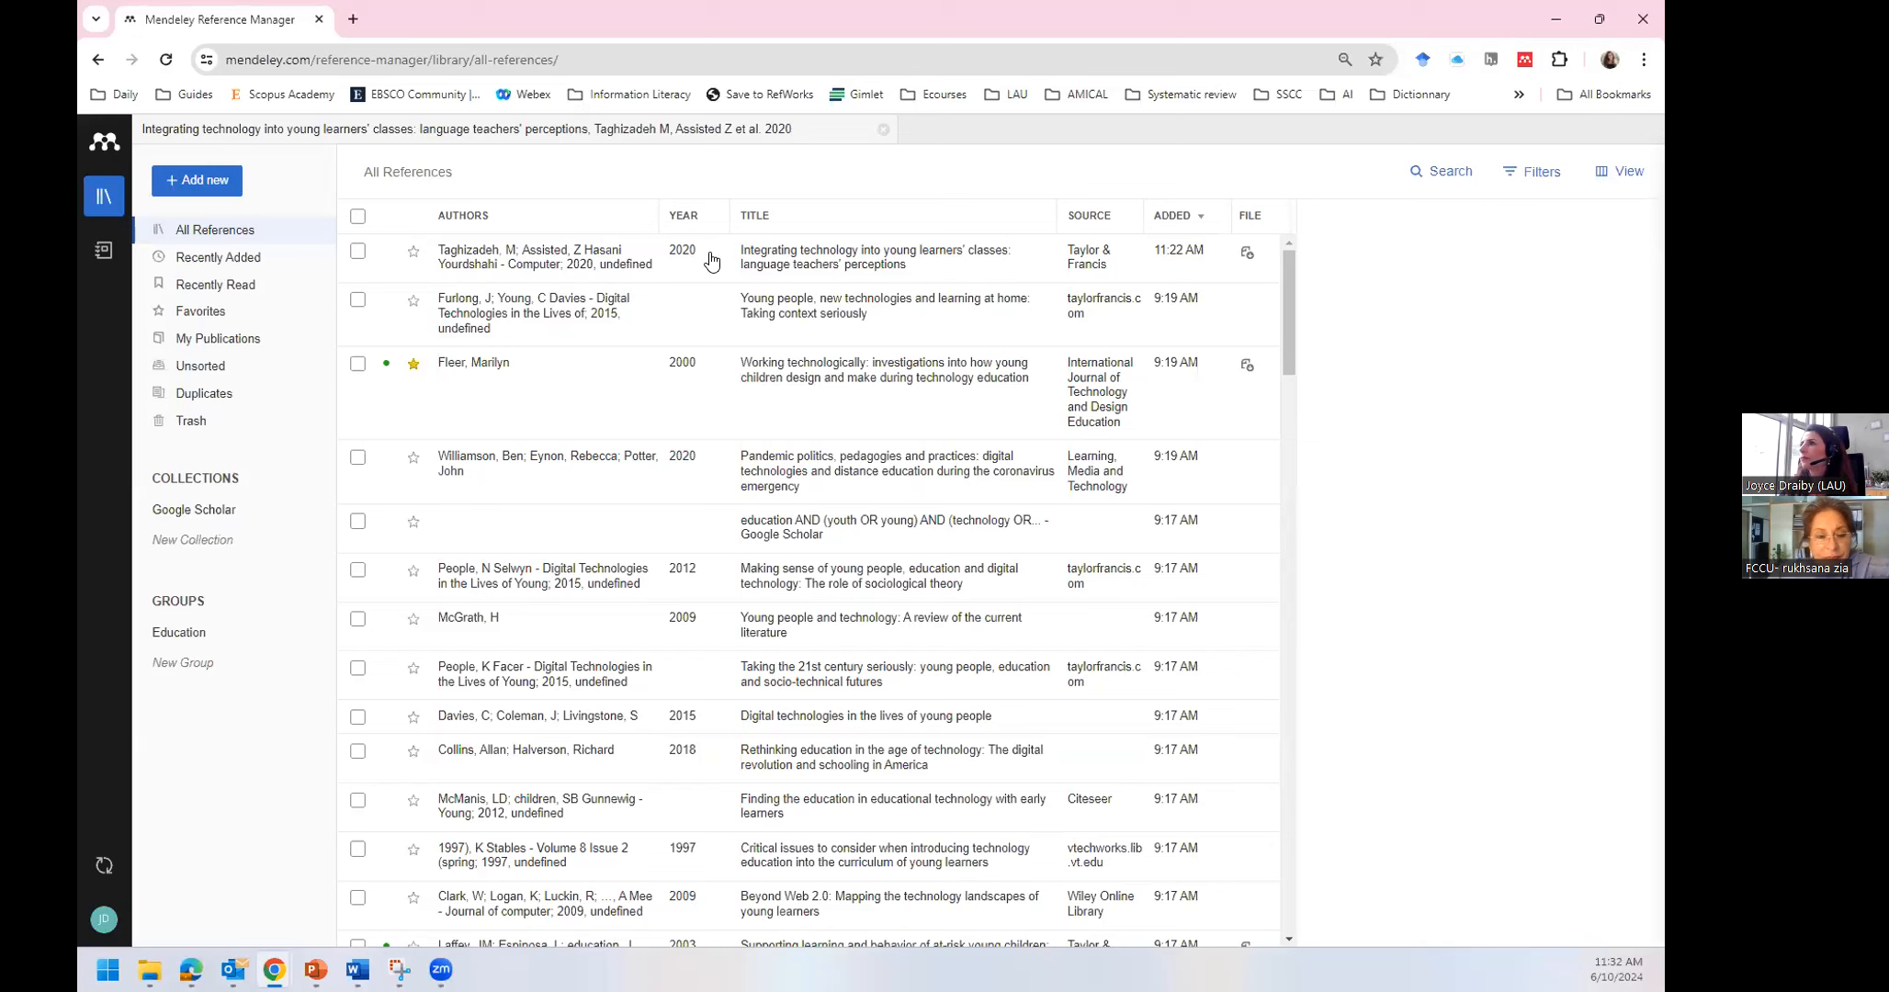
scroll(671, 365, "down", 1)
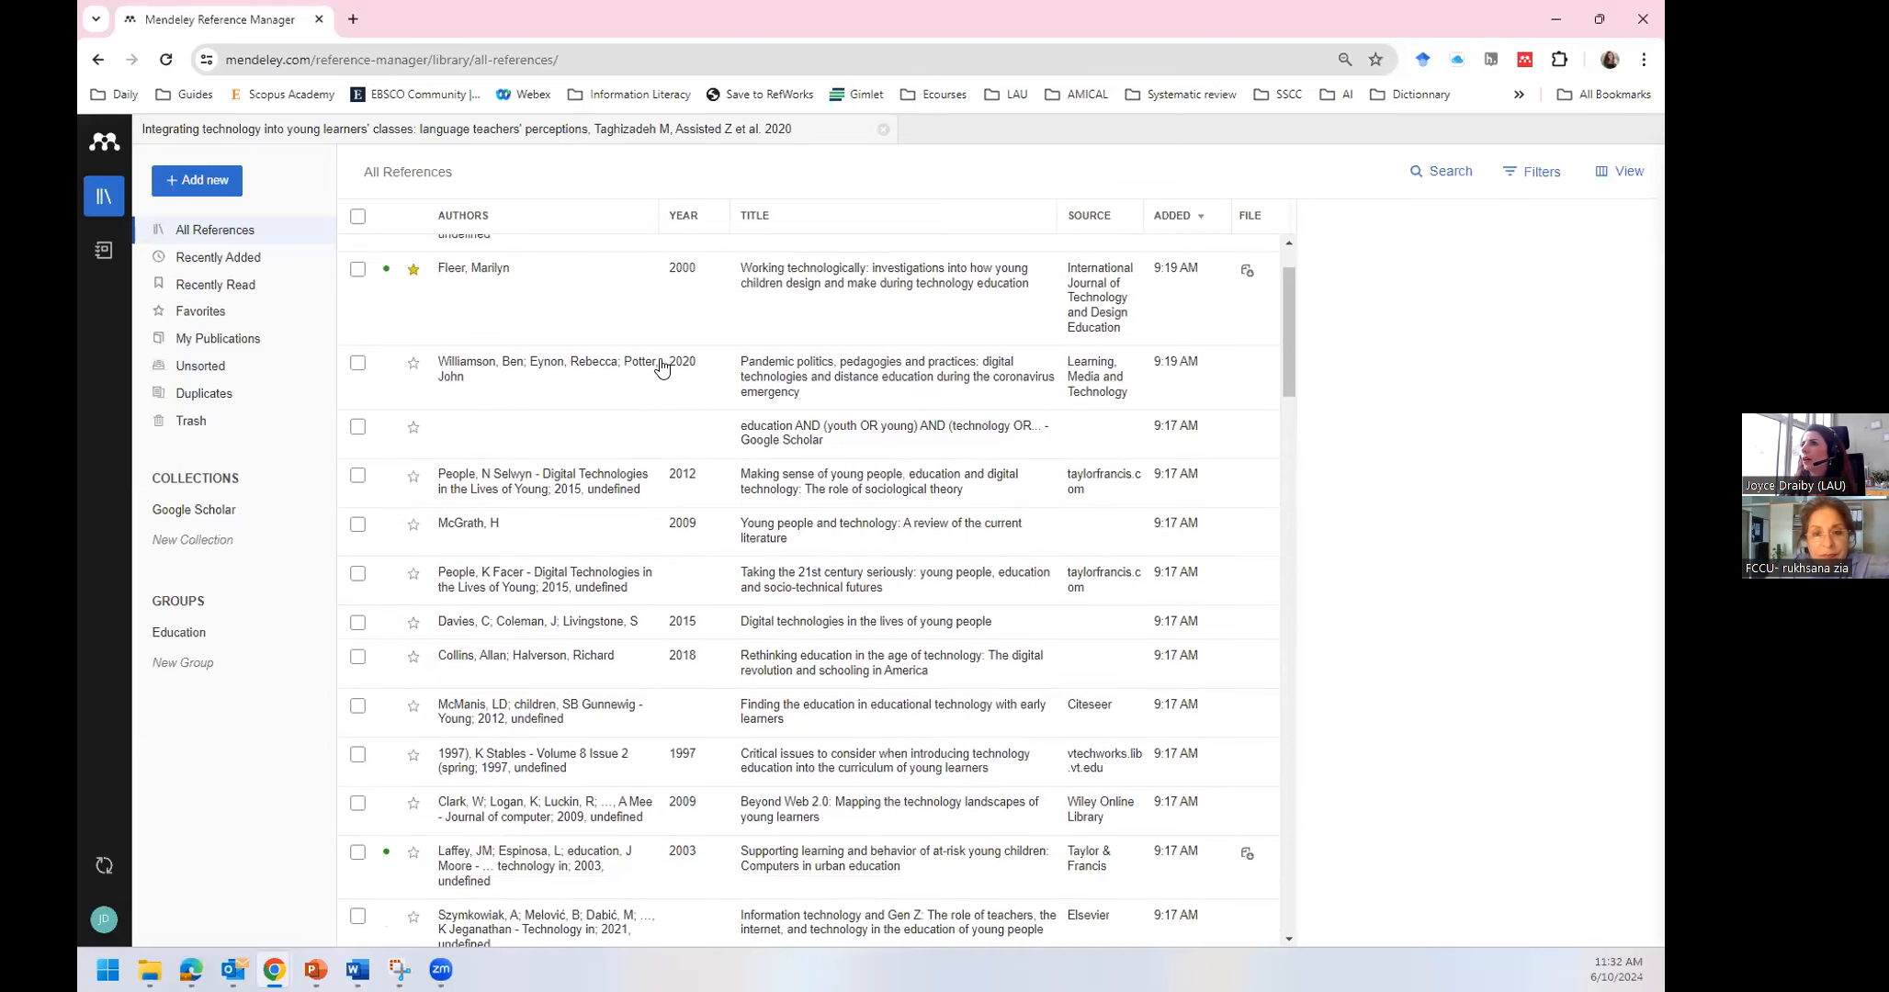
scroll(581, 349, "up", 1)
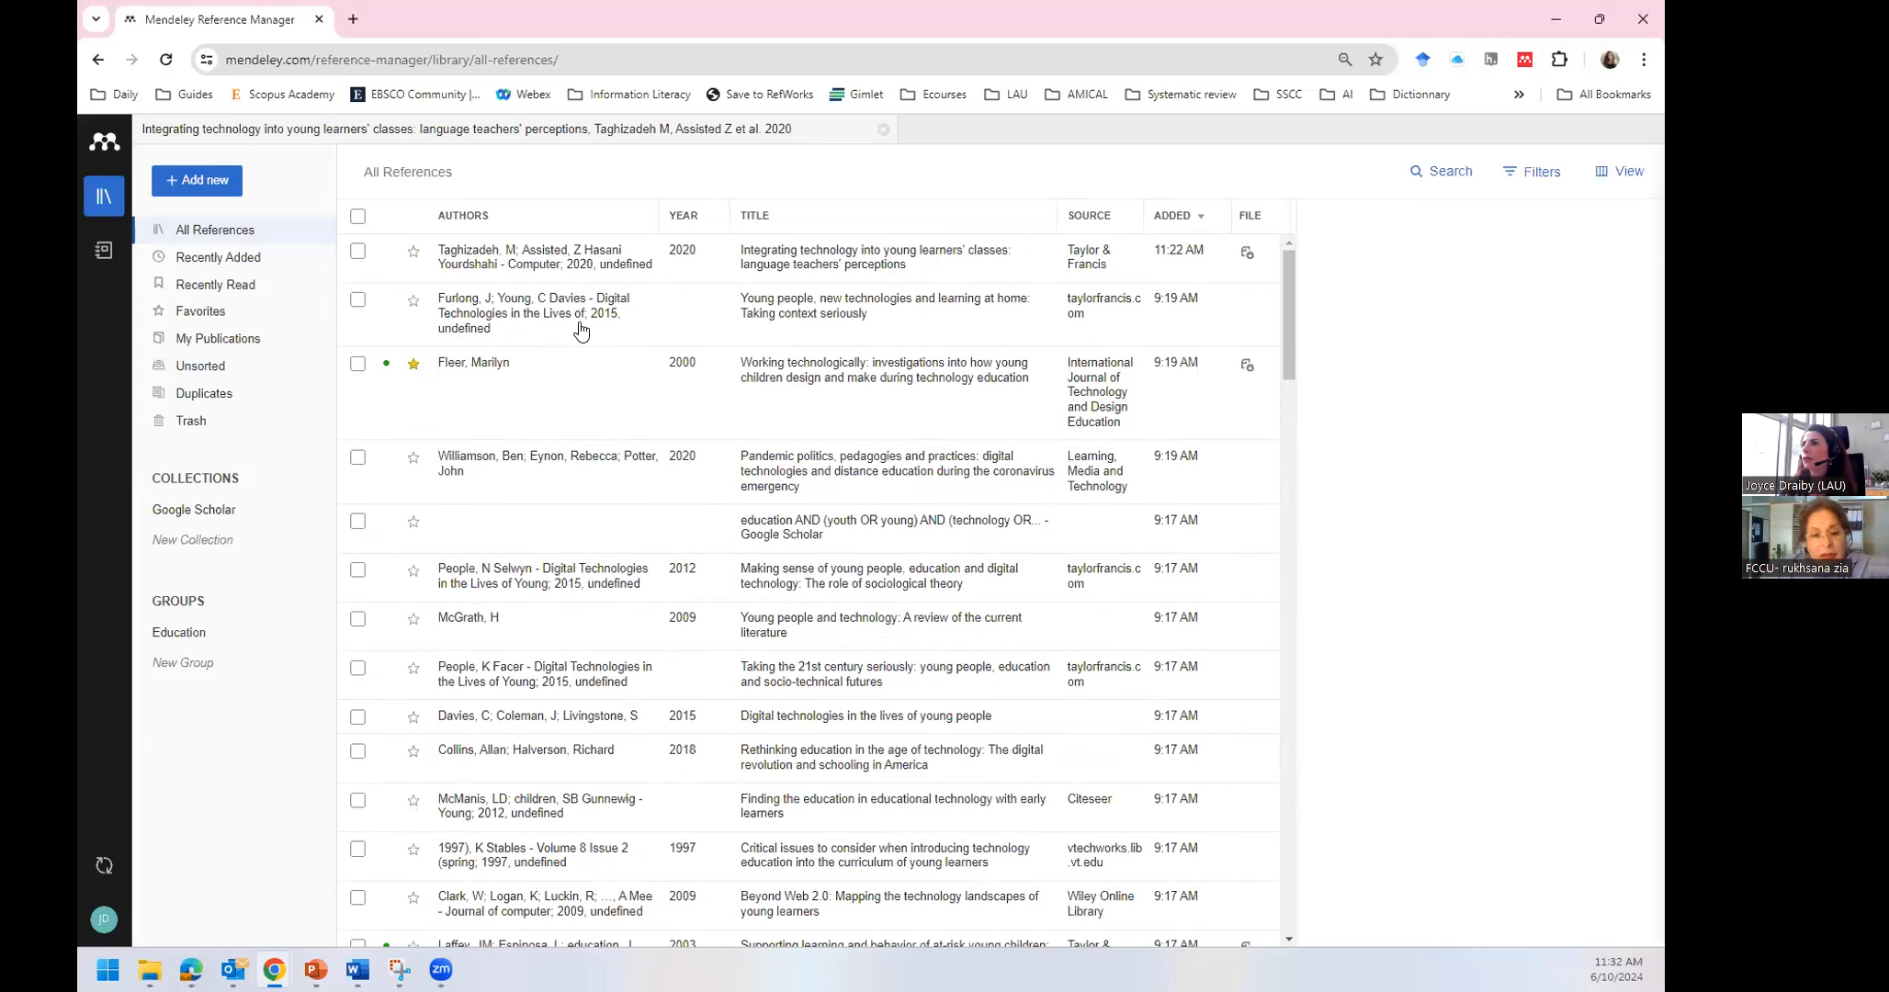
left_click(471, 314)
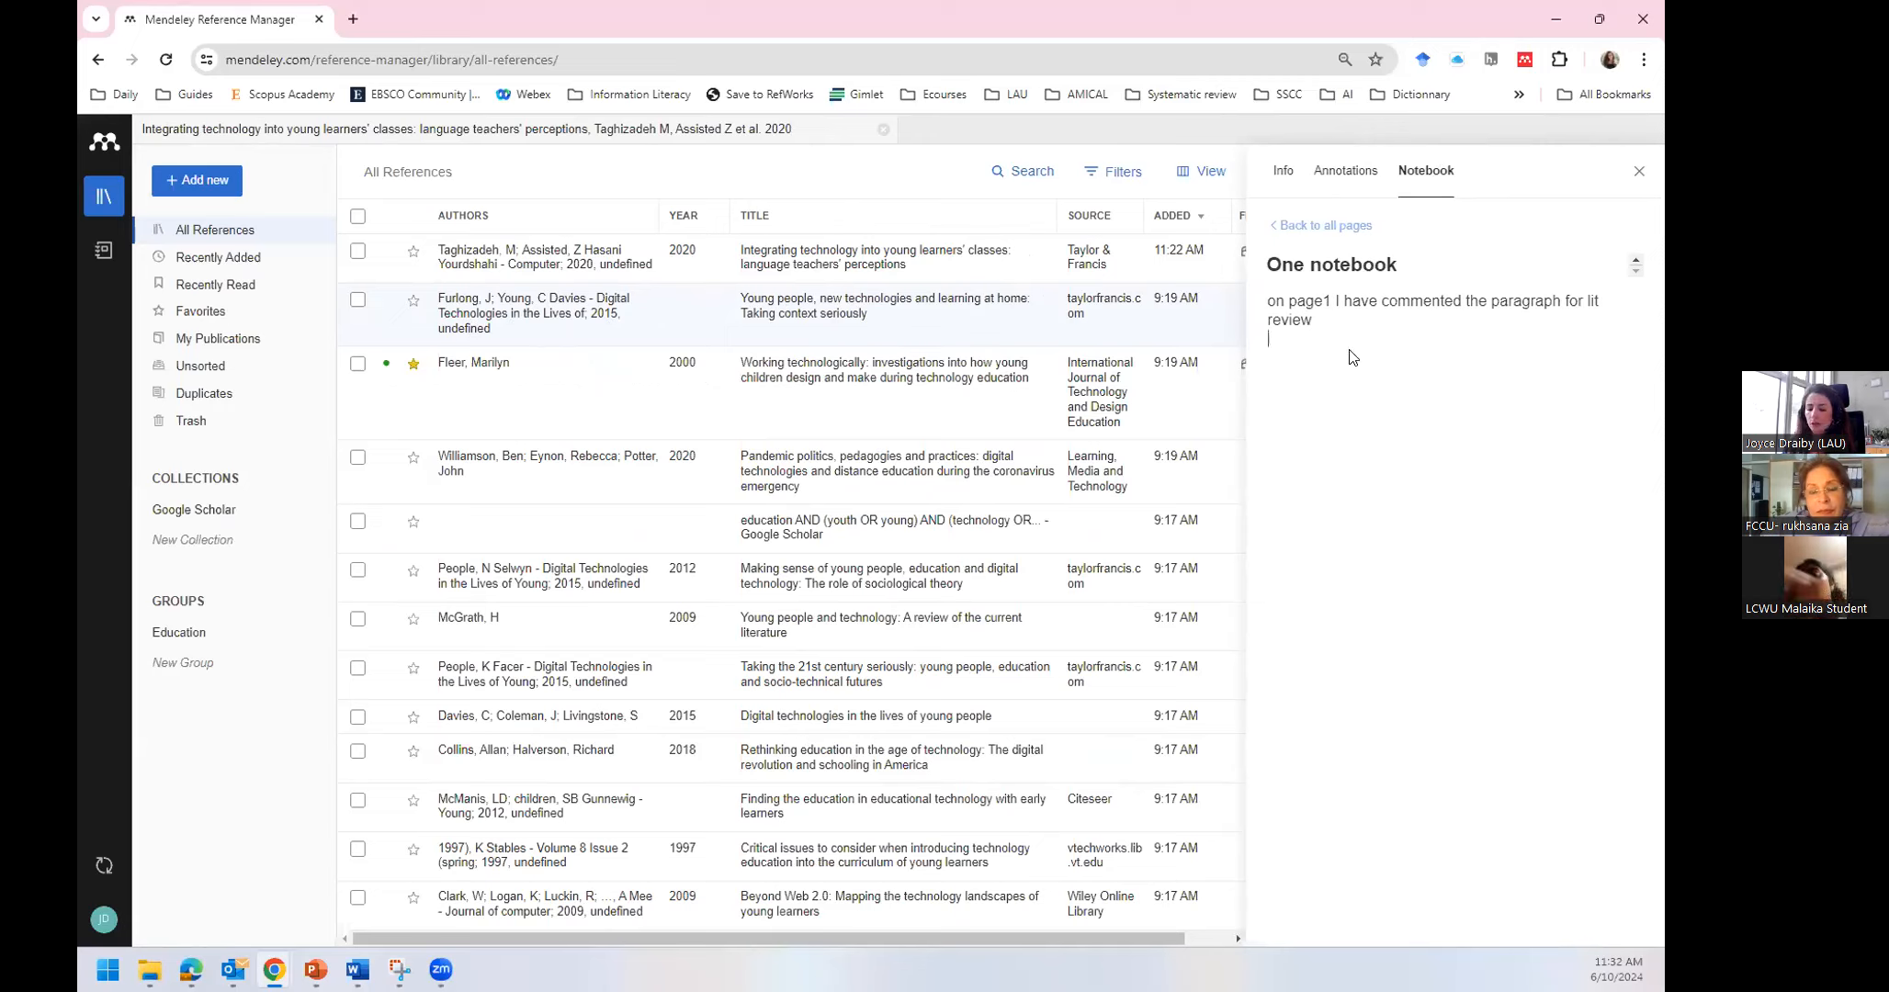
Add the line "this entry should be movbed to a different collection" below the existing text on the "One notebook" page
key("Return")
type("this en")
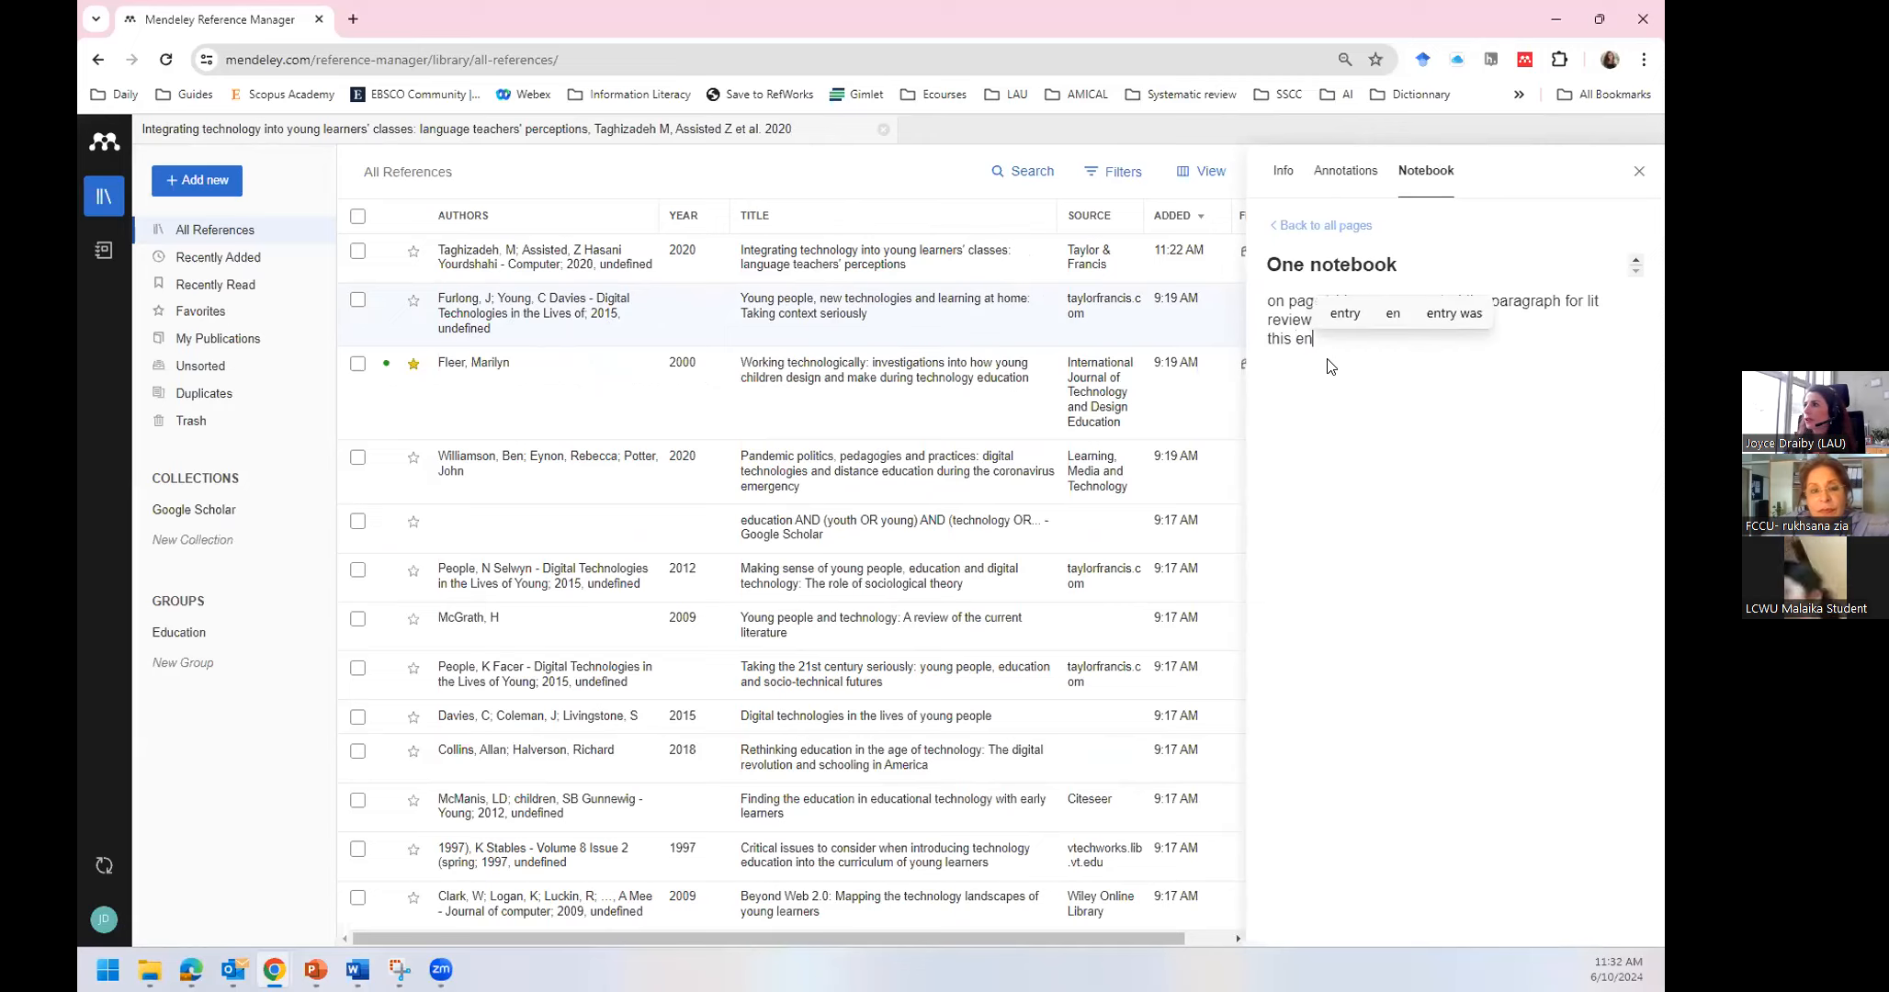
type("try ")
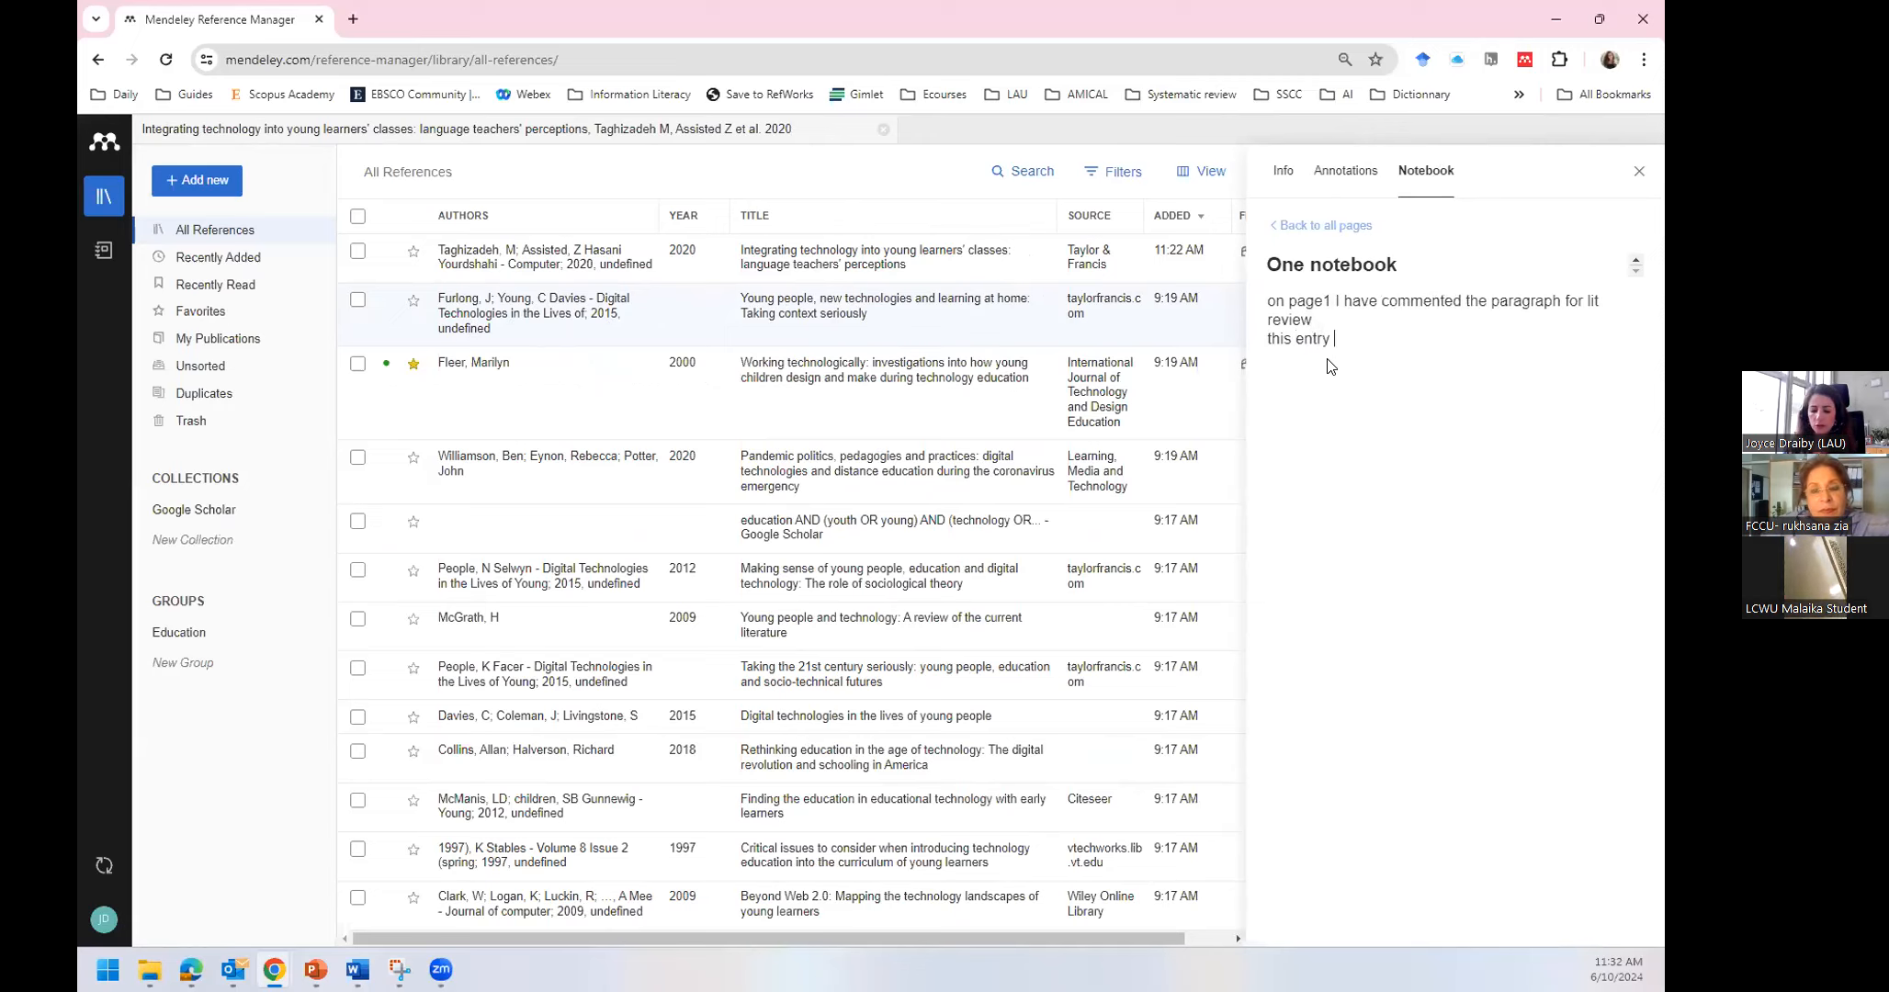
type("should be mov")
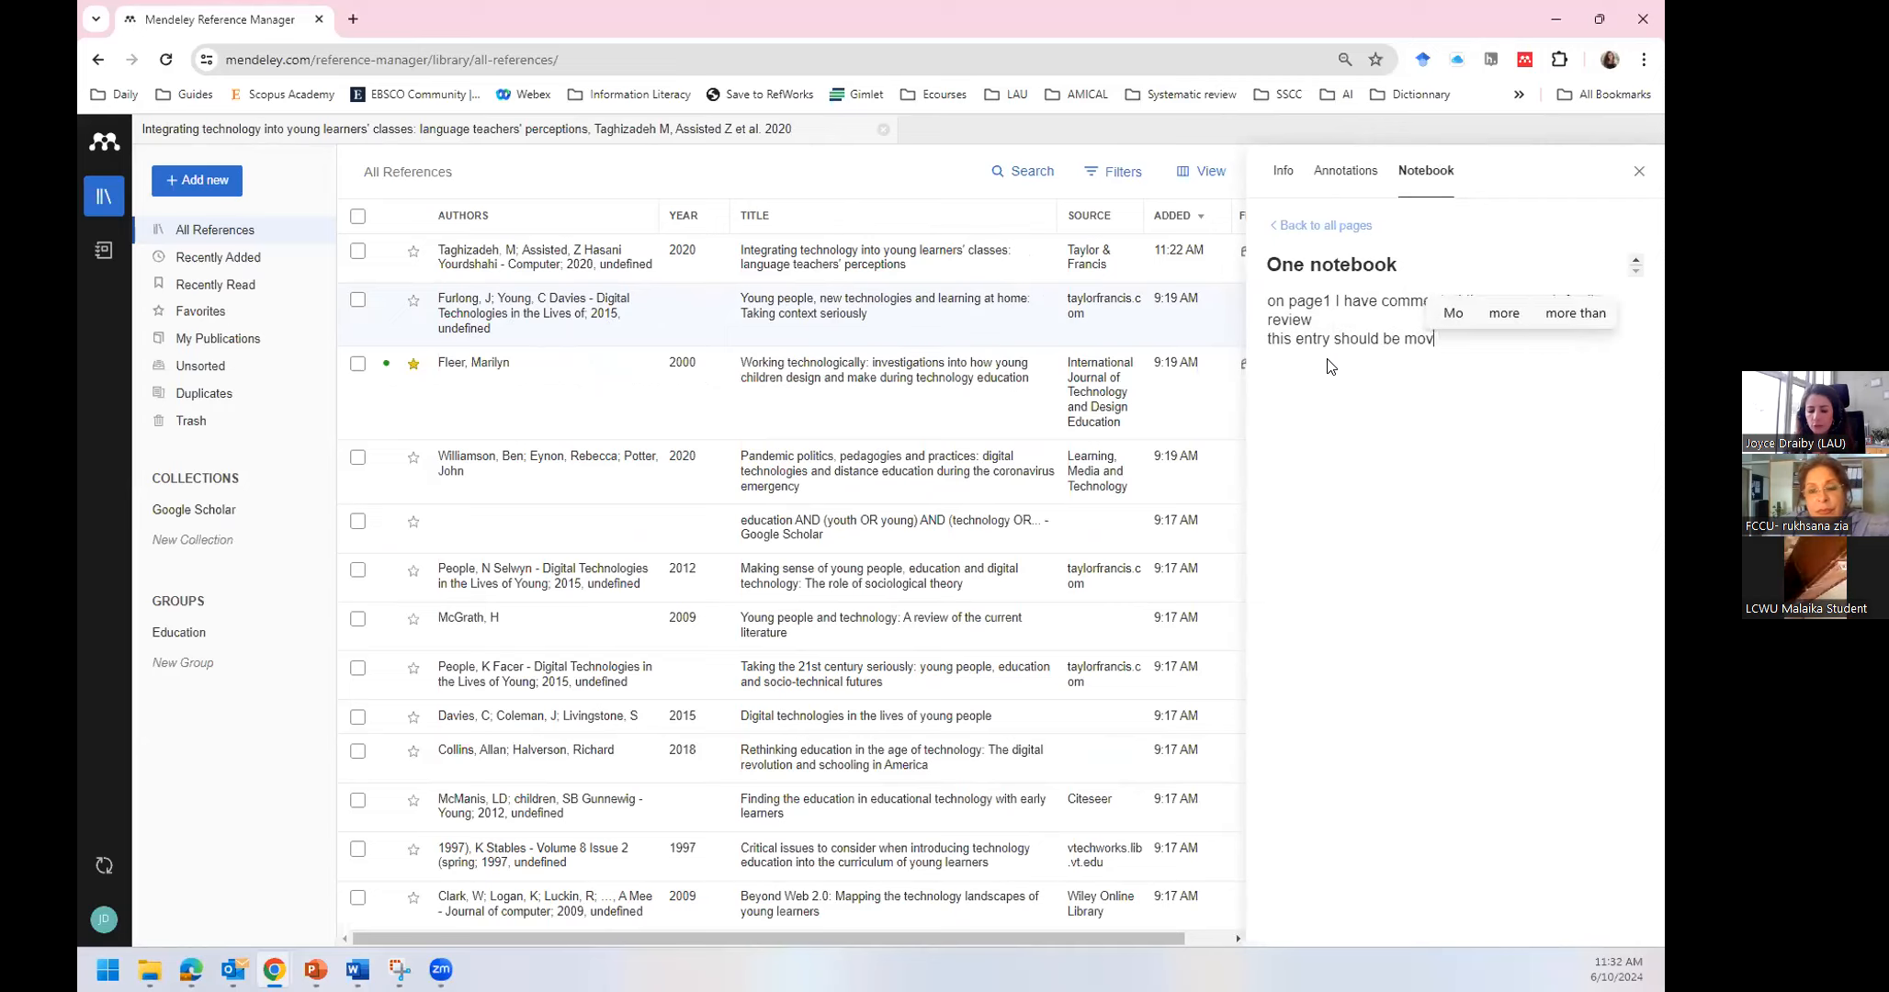
type("bed to a diffre")
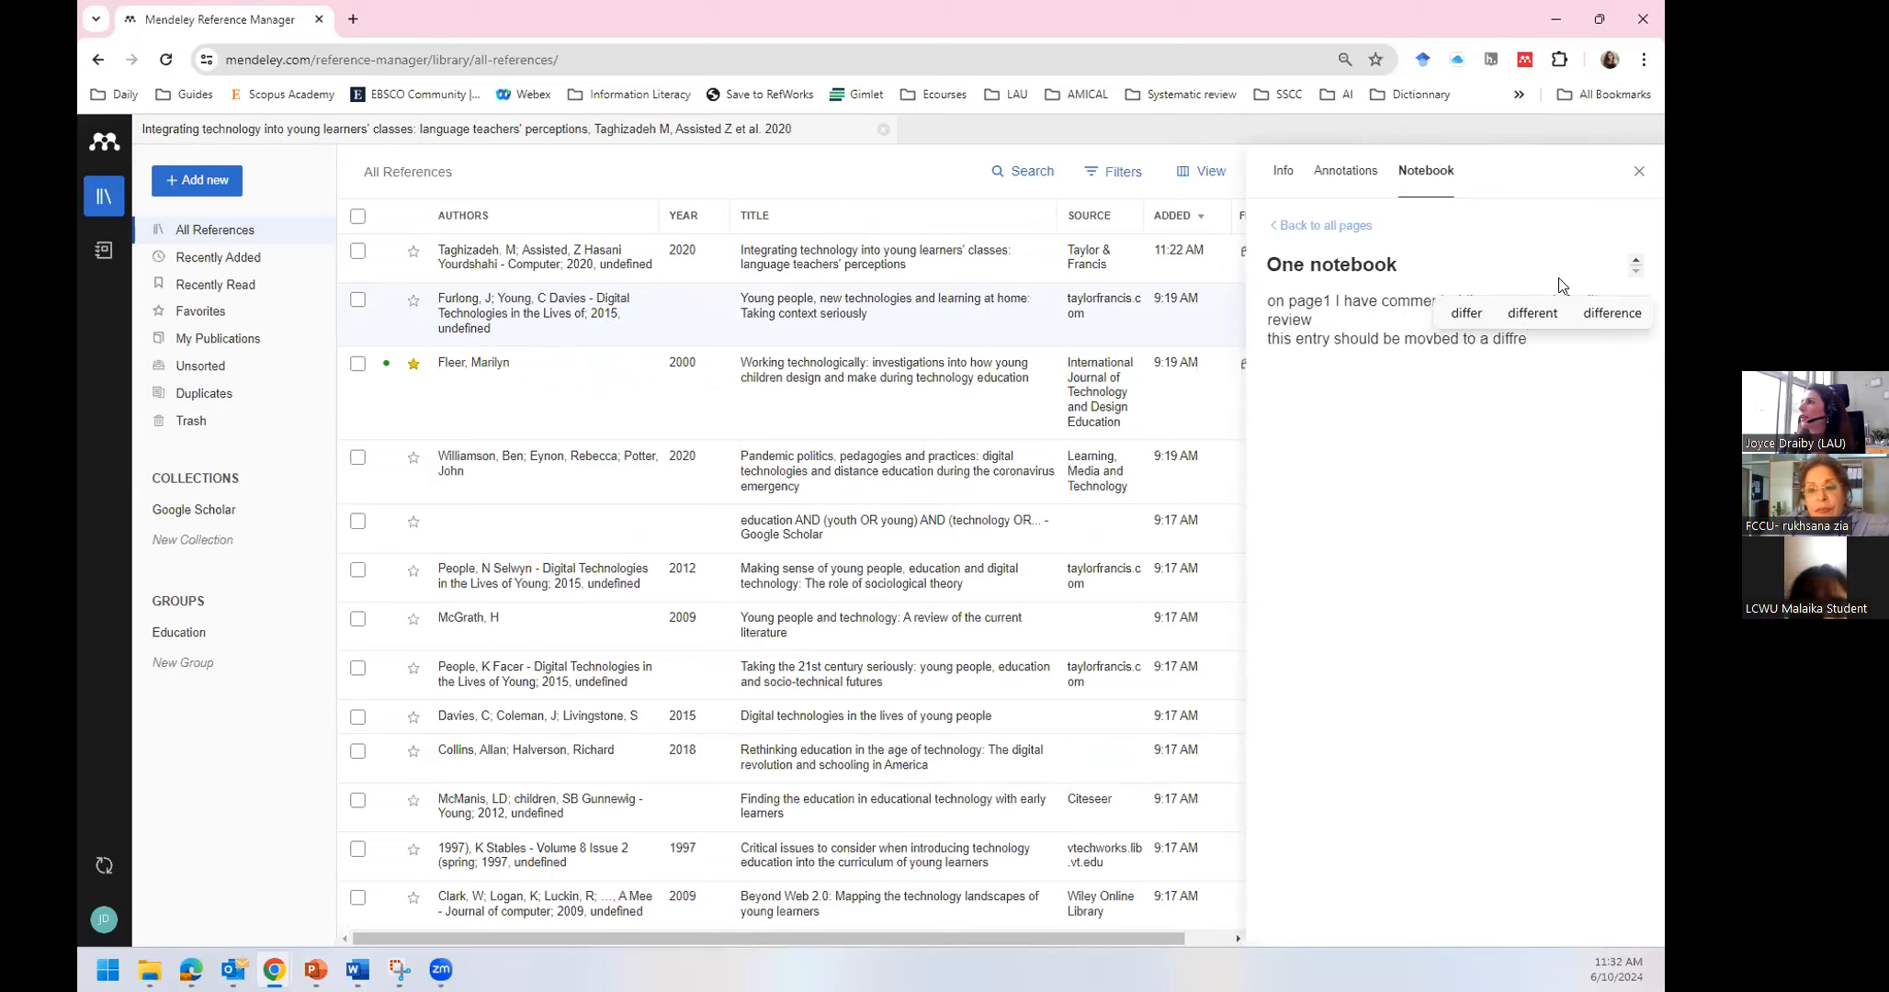
left_click(1543, 315)
type("collection")
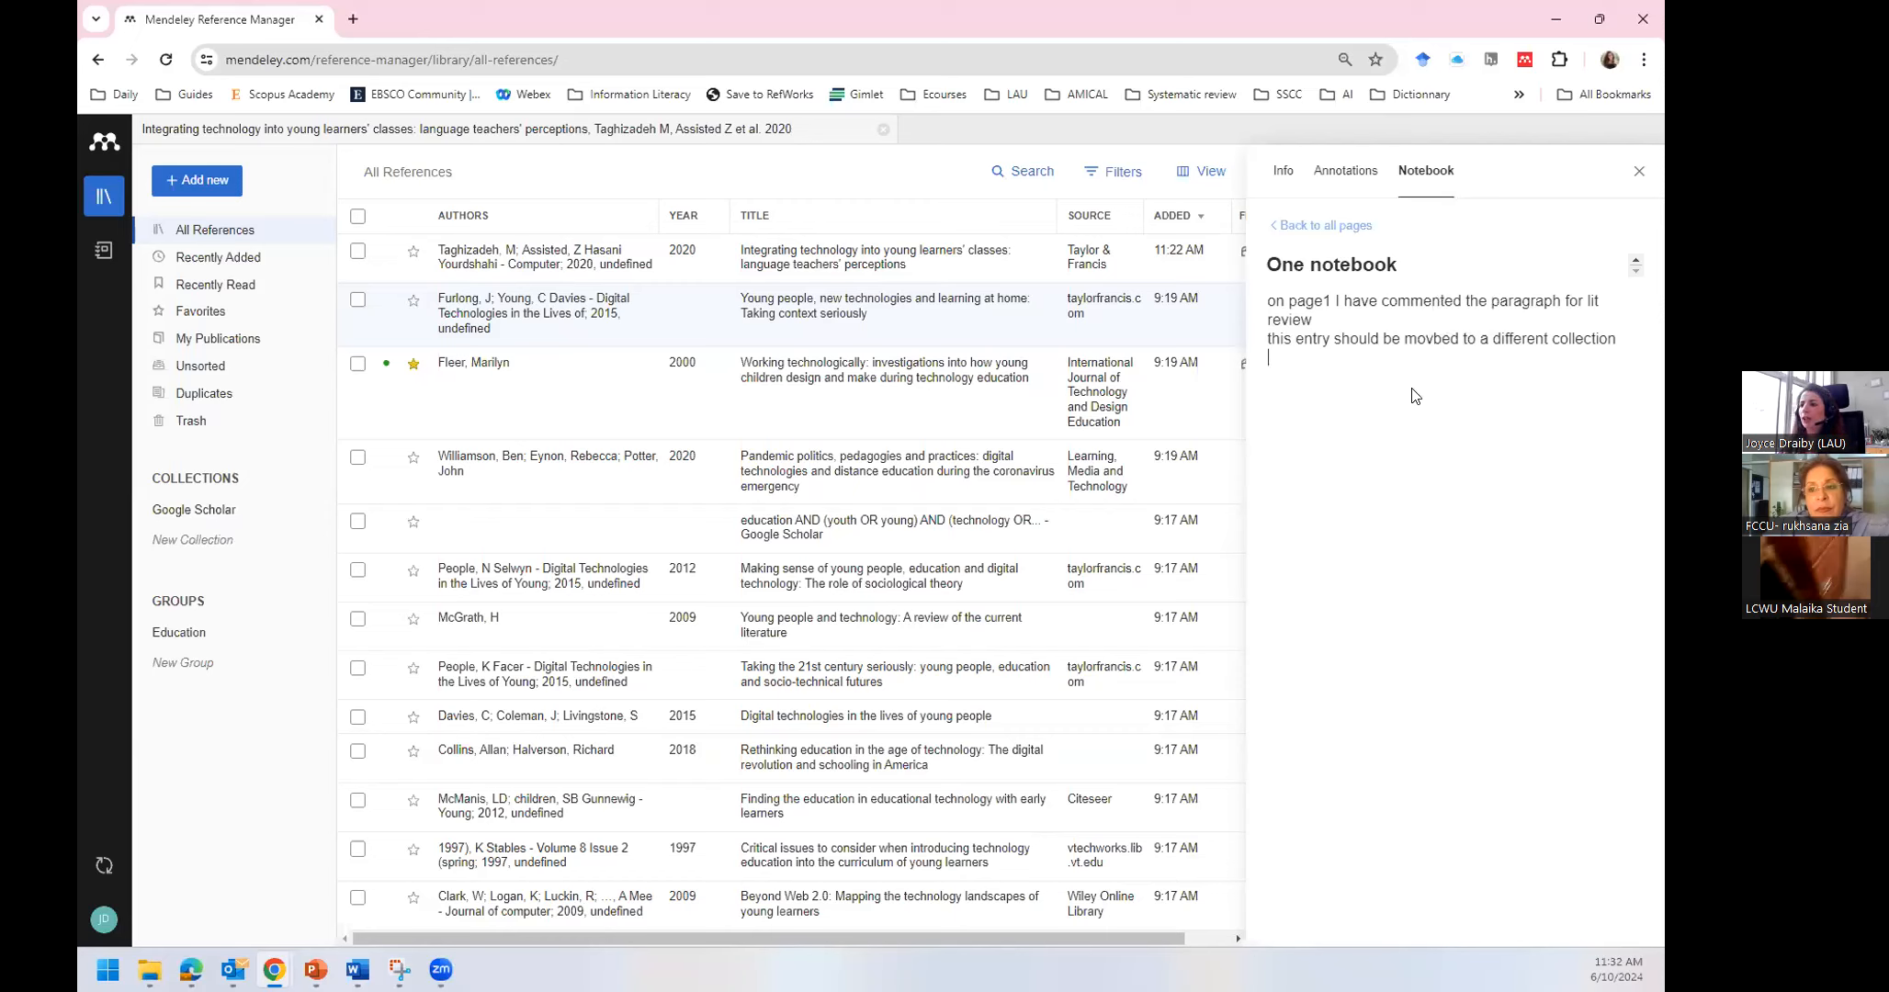
key("Return")
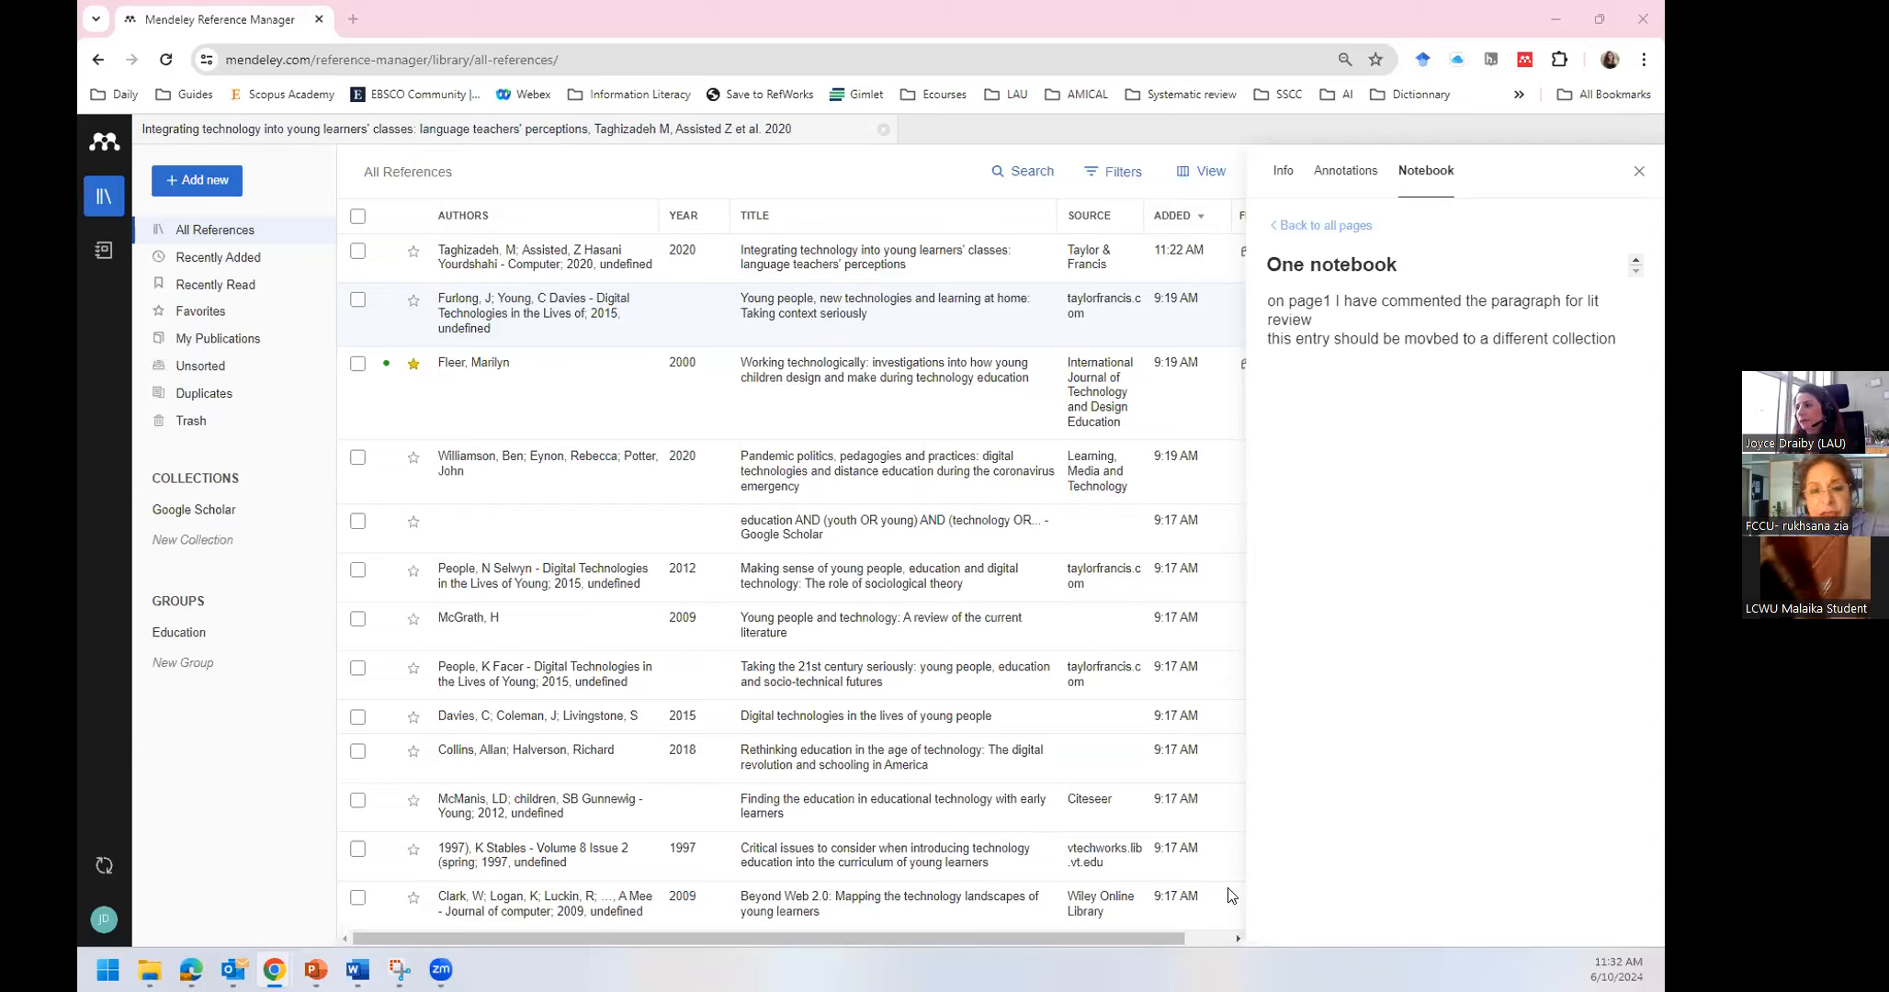
Open a new browser tab and switch back to the Mendeley Reference Manager library
left_click(351, 20)
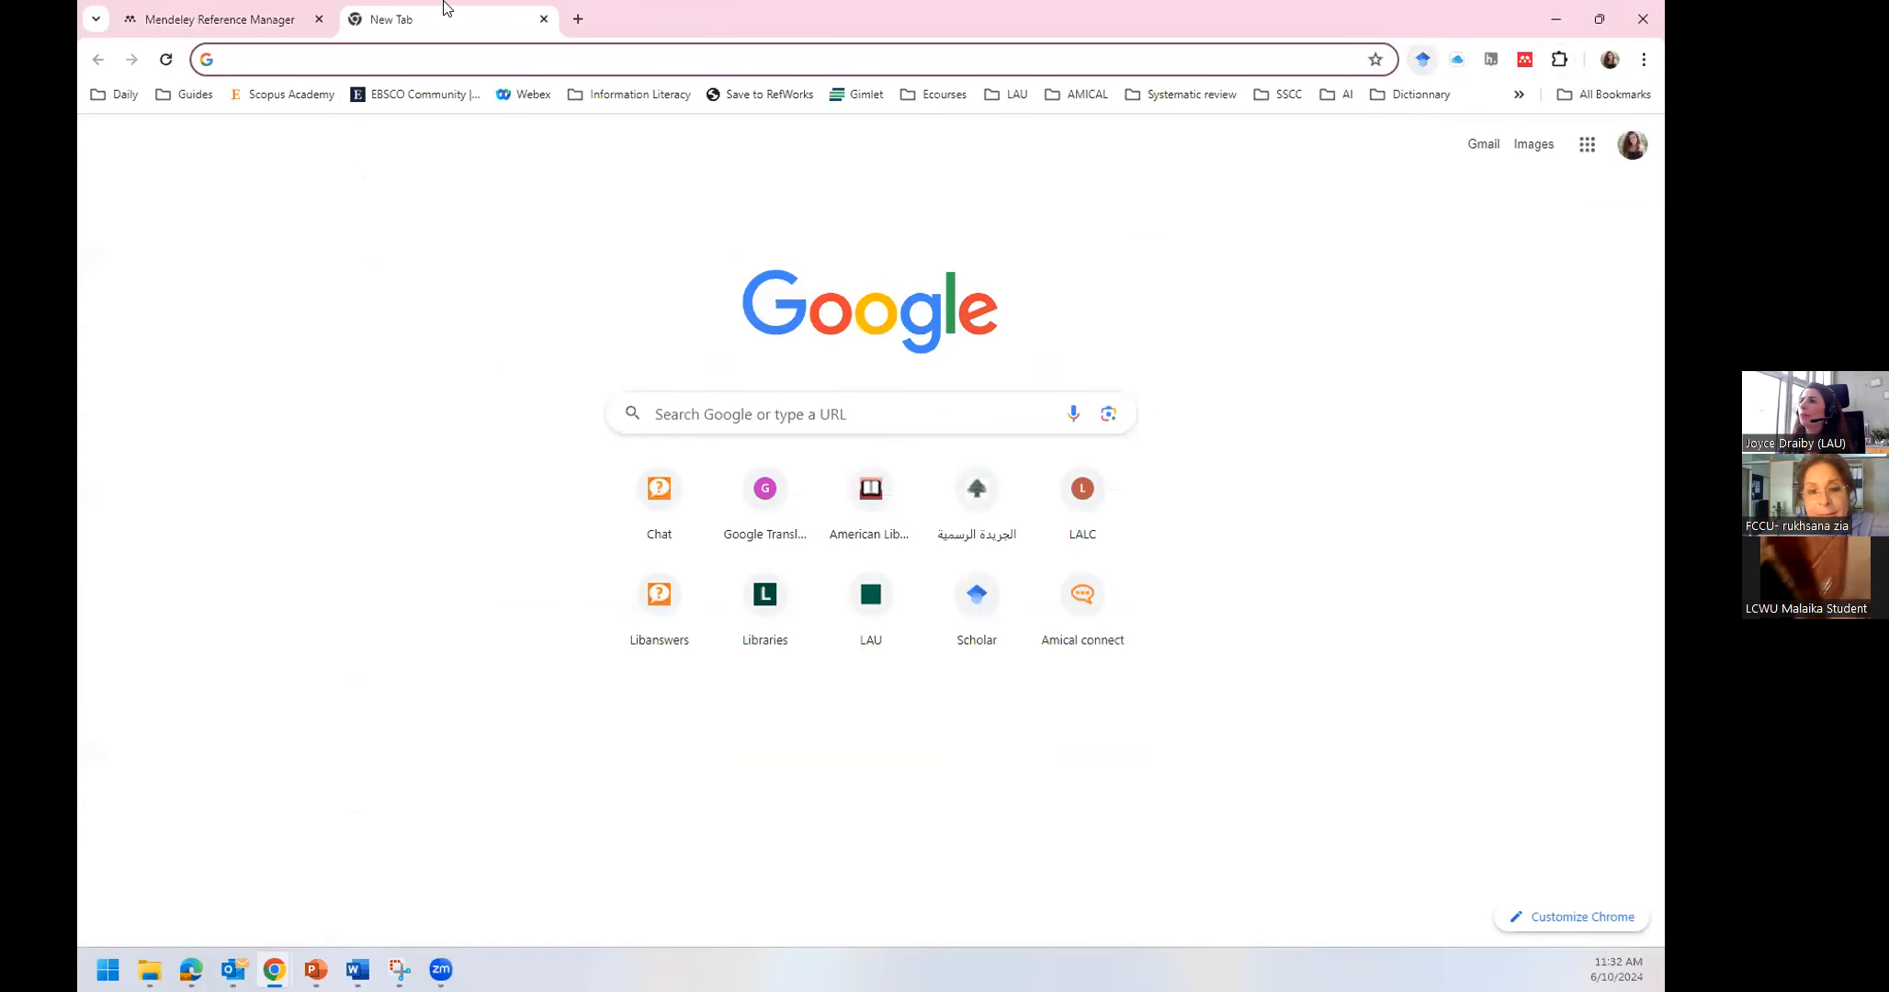
left_click(227, 24)
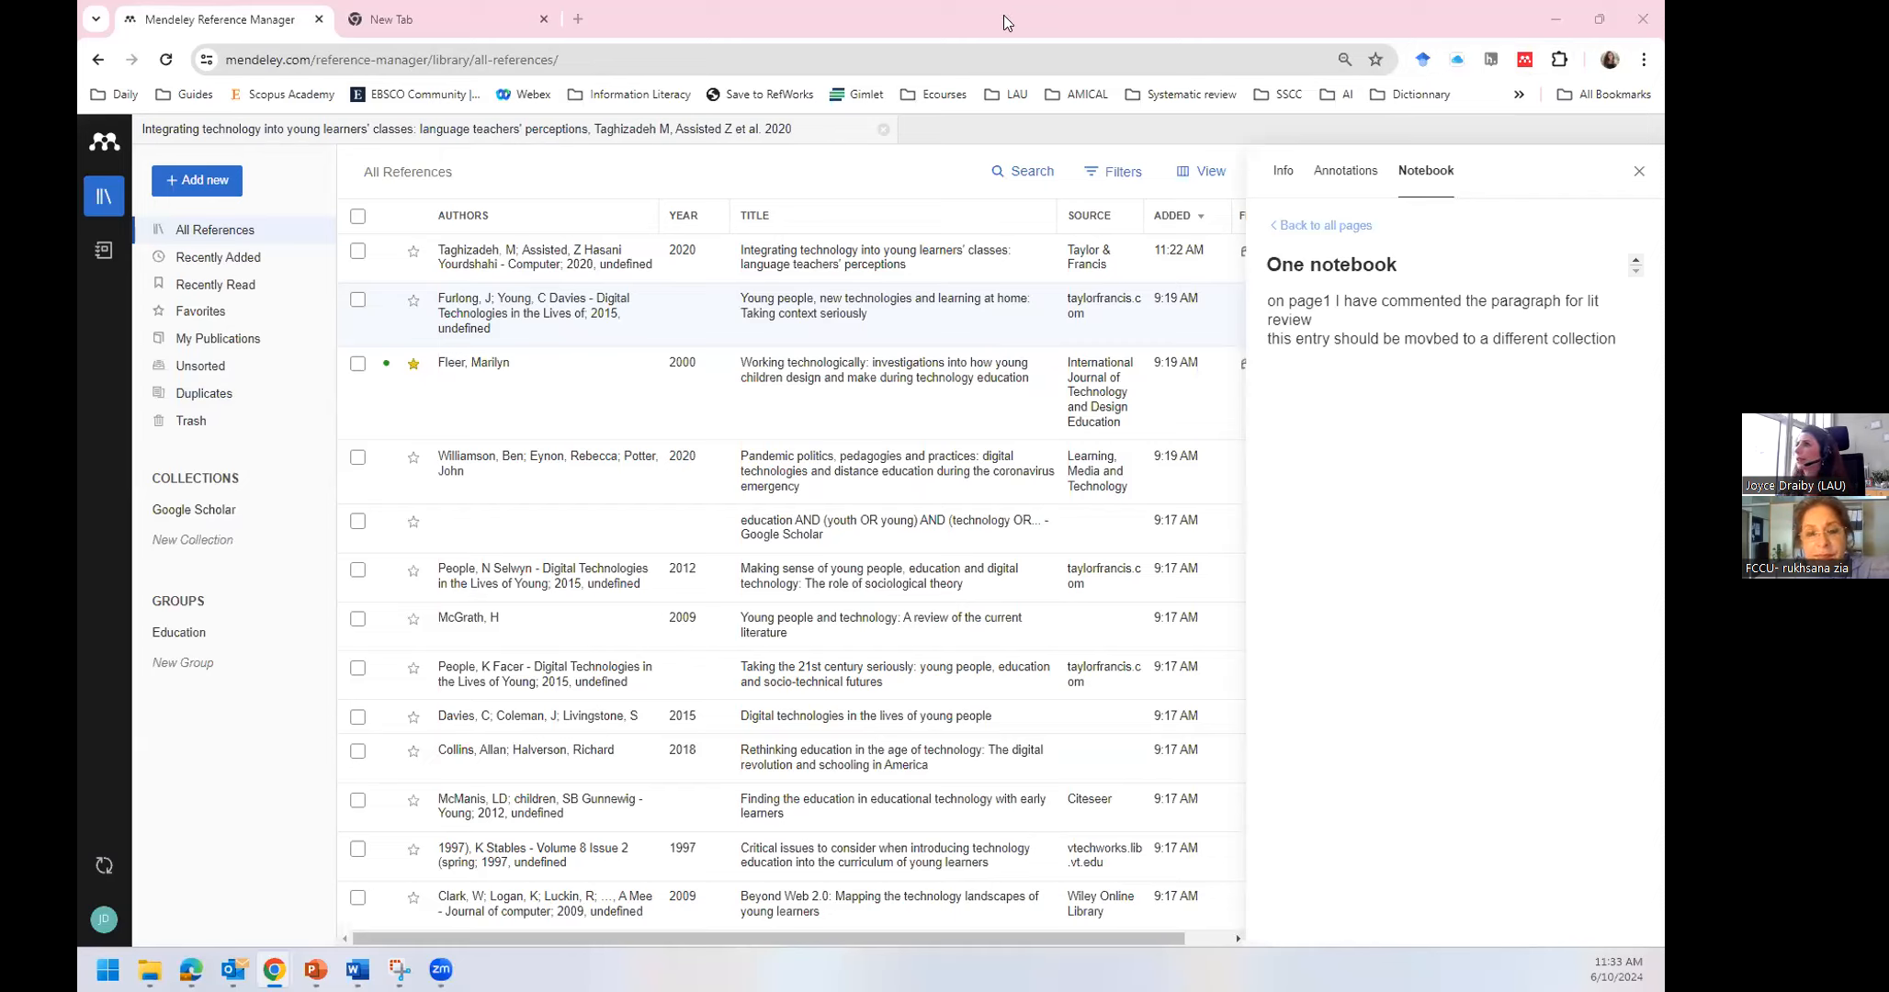
Open Google Scholar in the browser and search it for "digital learning"
left_click(393, 15)
left_click(1422, 58)
left_click(1202, 243)
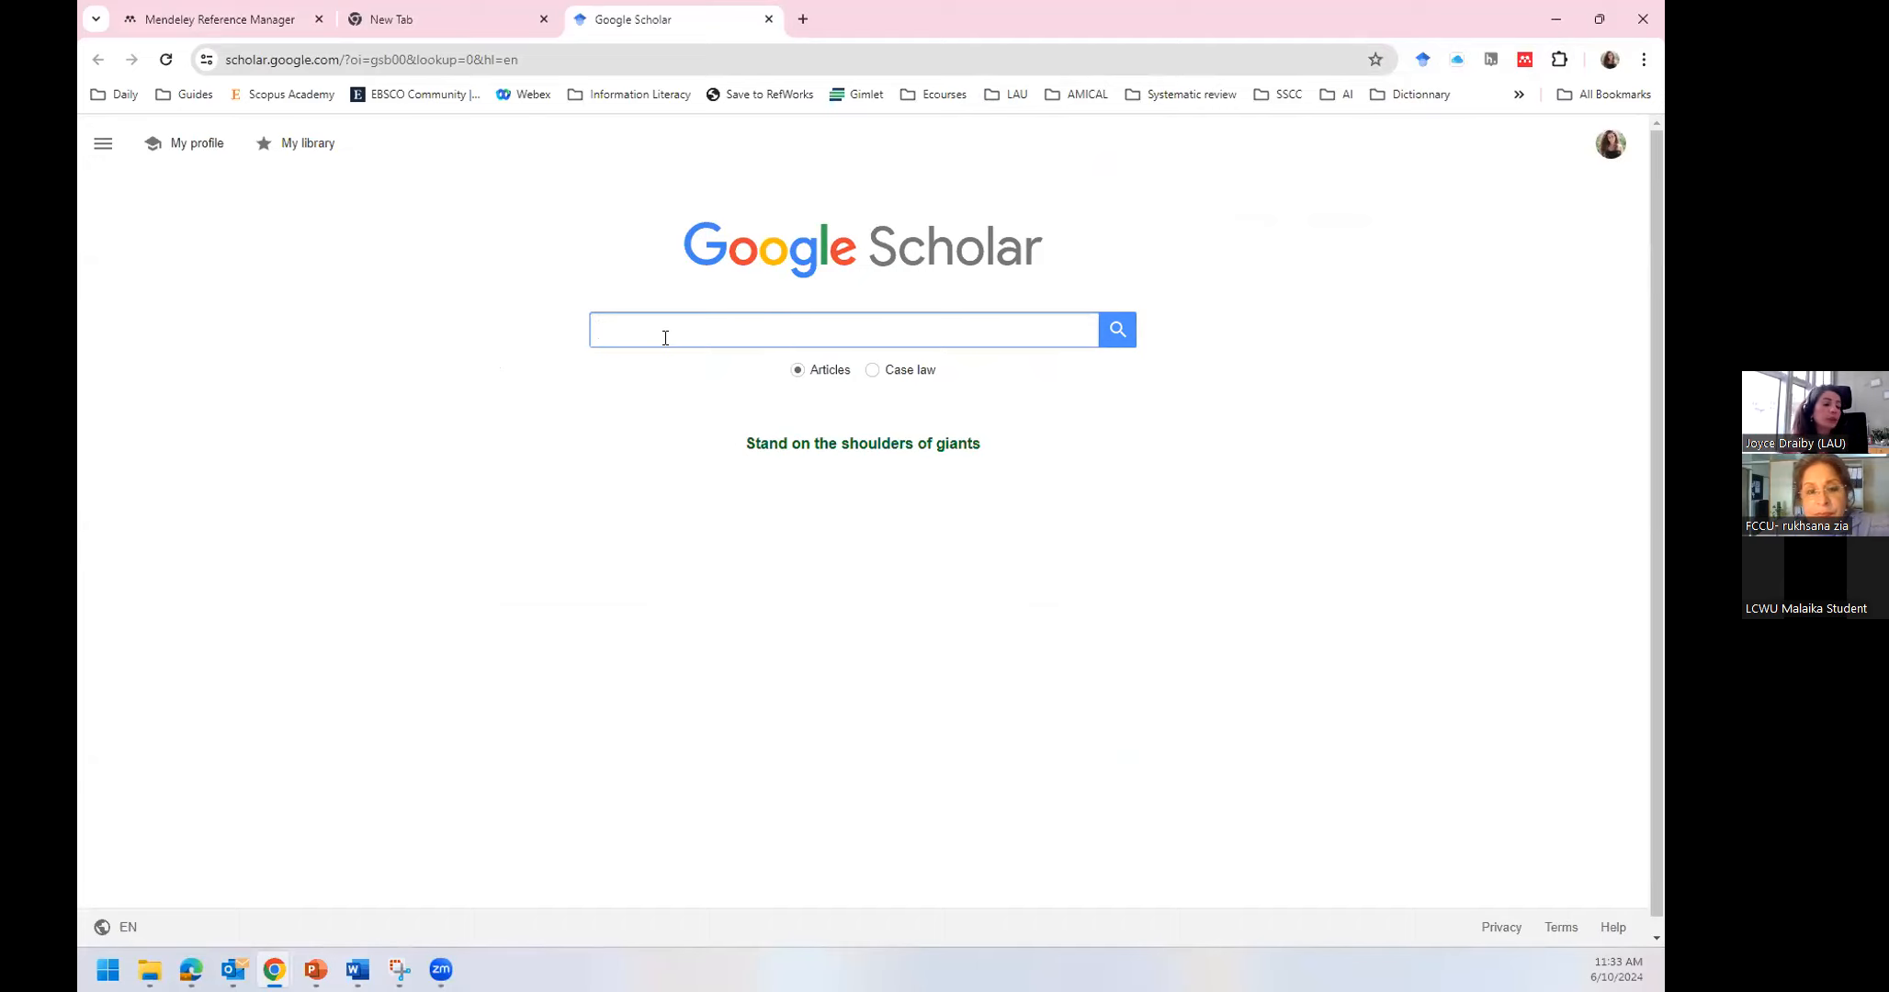
type("dig")
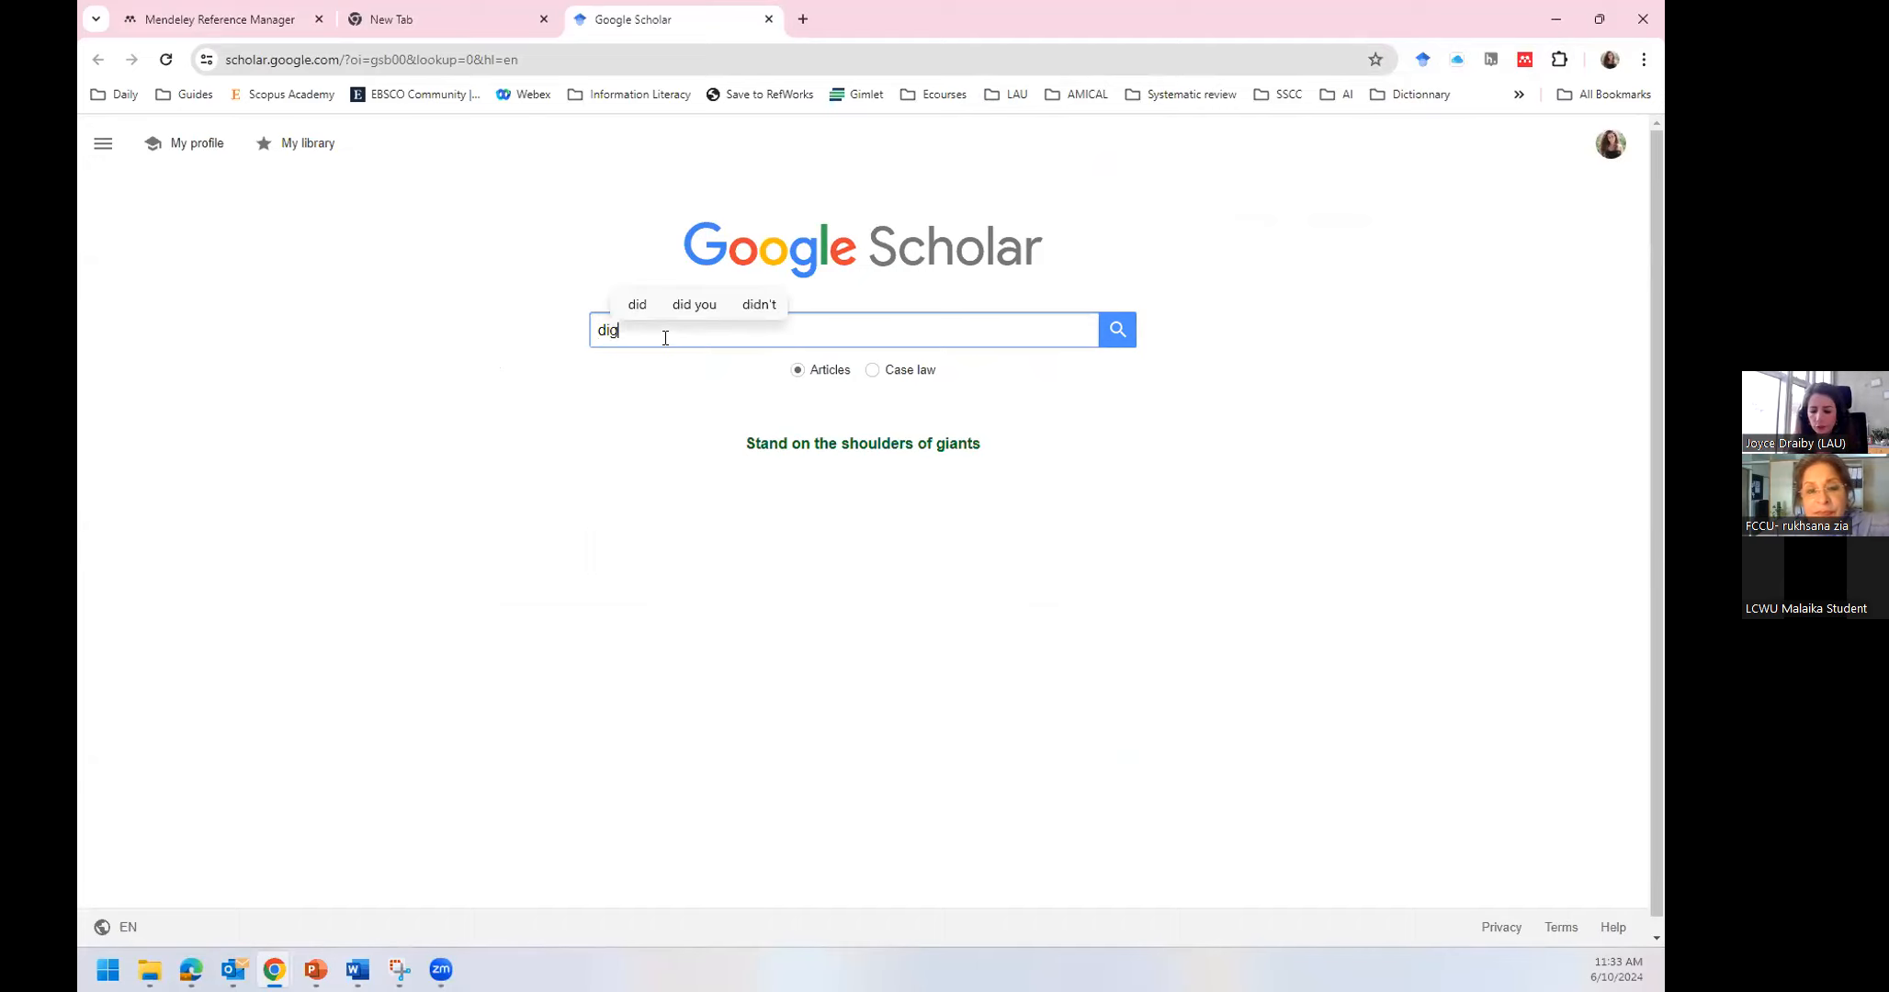
type("ital ")
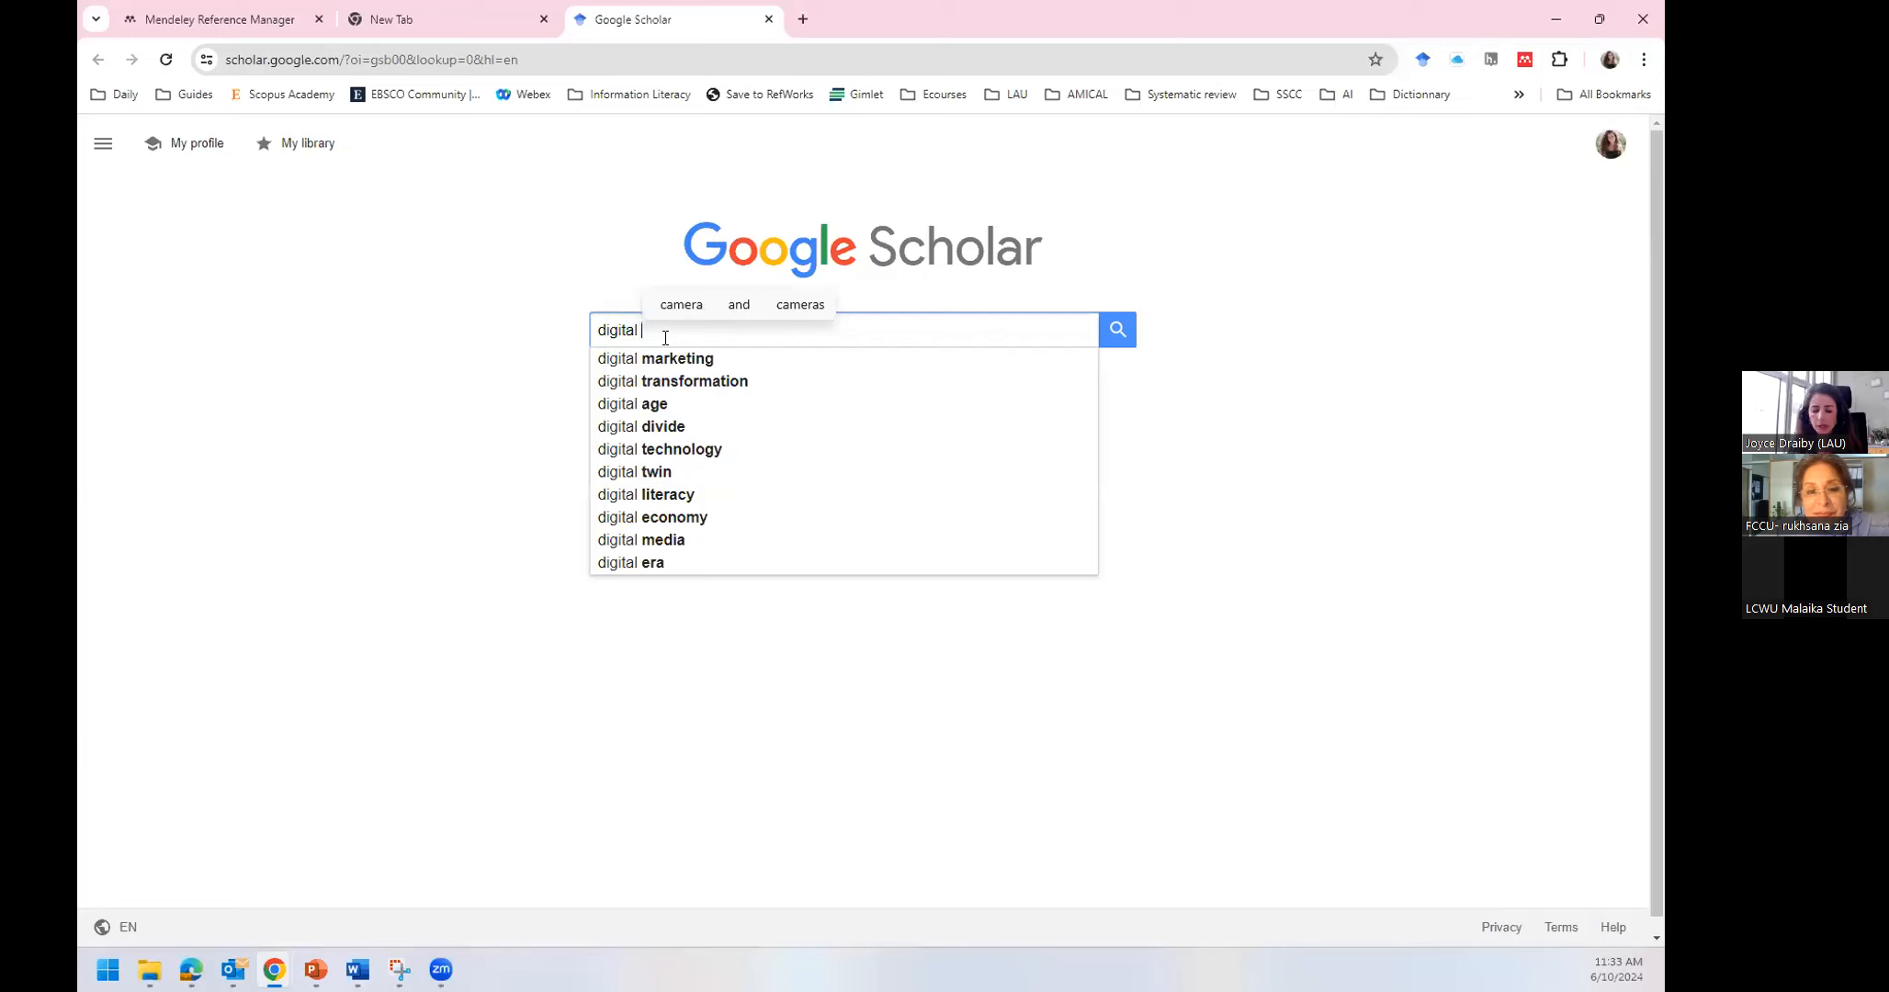
type("learning")
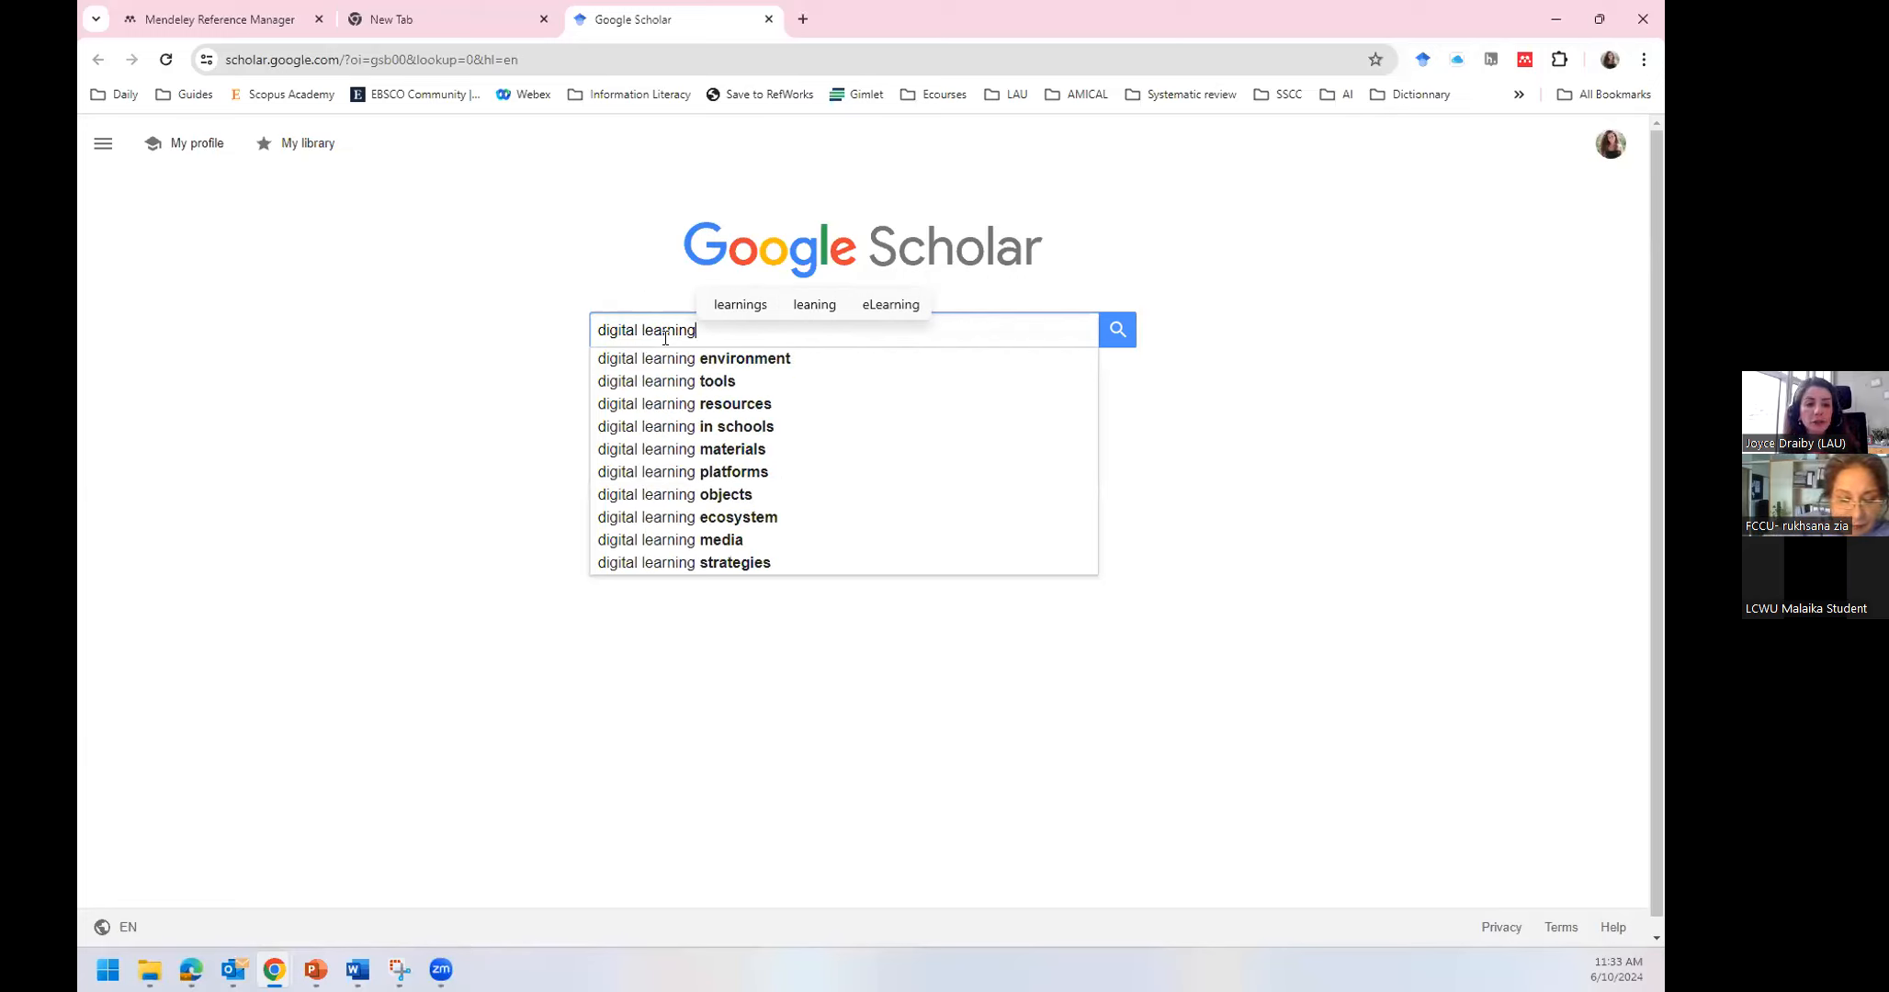
key("Return")
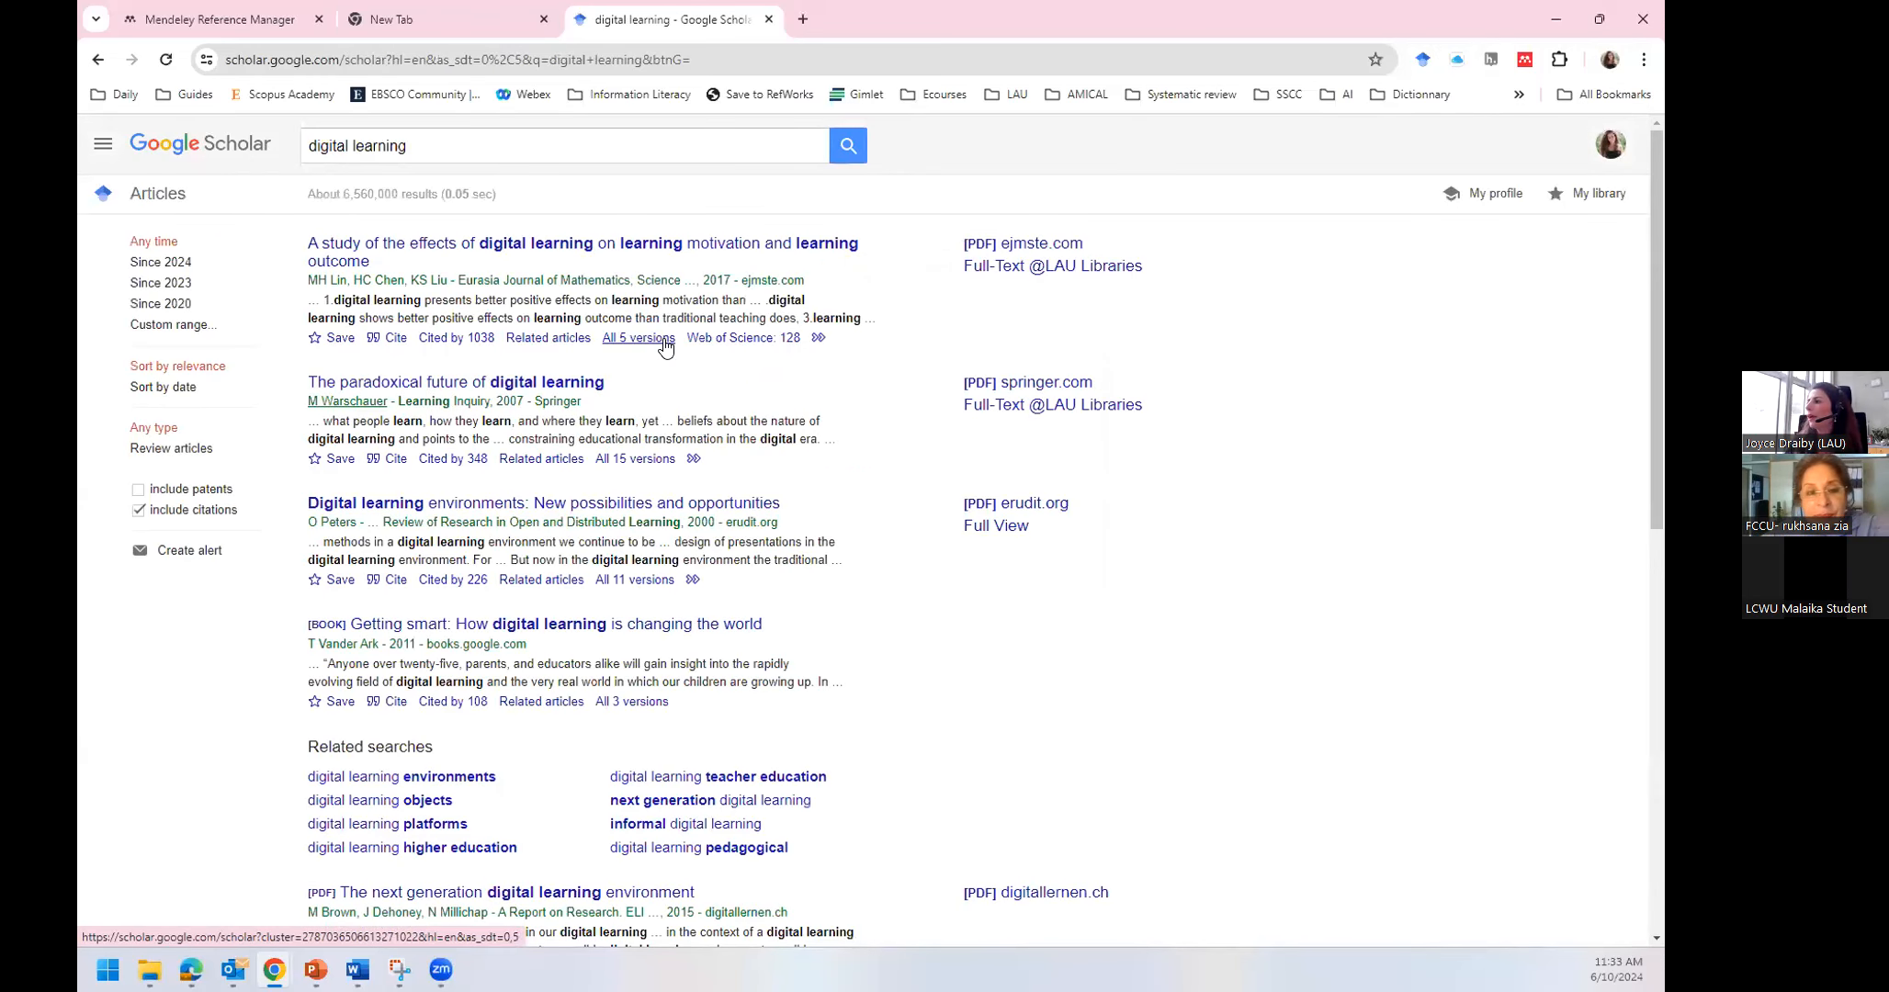
Switch back to the Mendeley Reference Manager library and create a new collection named "Digital learning"
left_click(246, 21)
left_click(228, 540)
type("Dig")
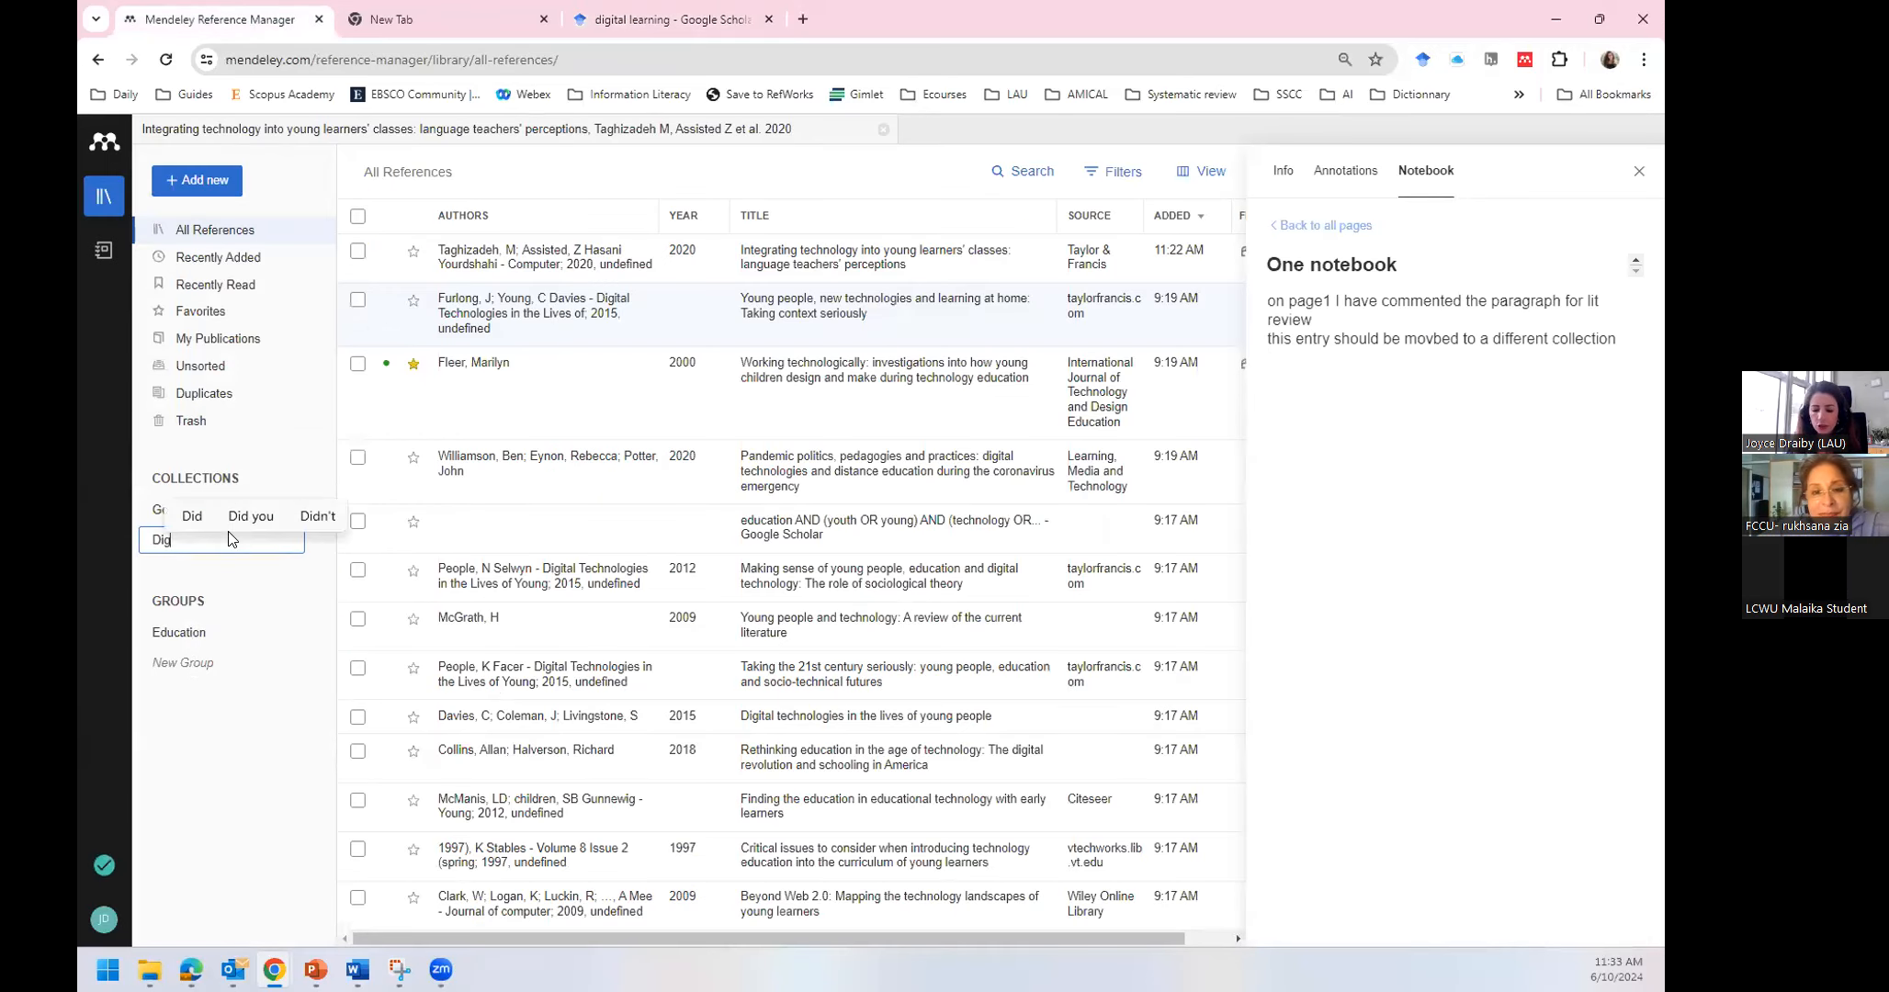
type("ital learning")
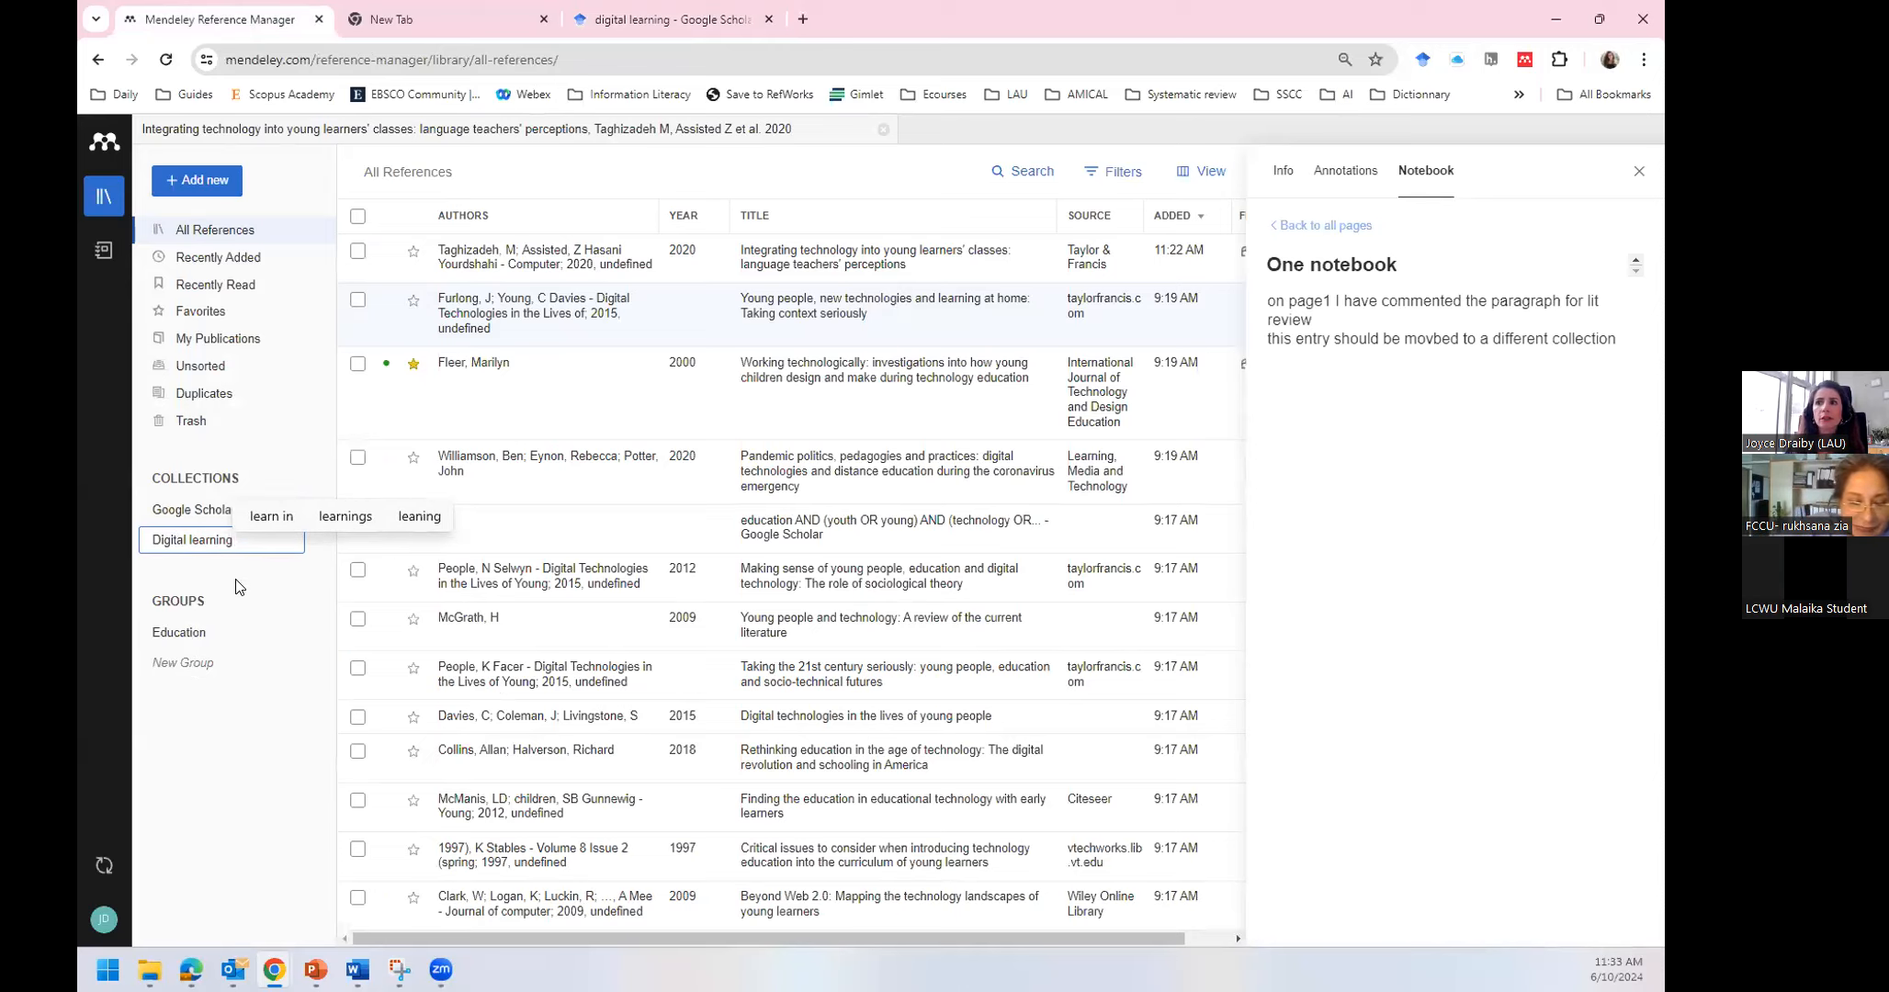
key("Return")
left_click(204, 535)
type("Digital learning")
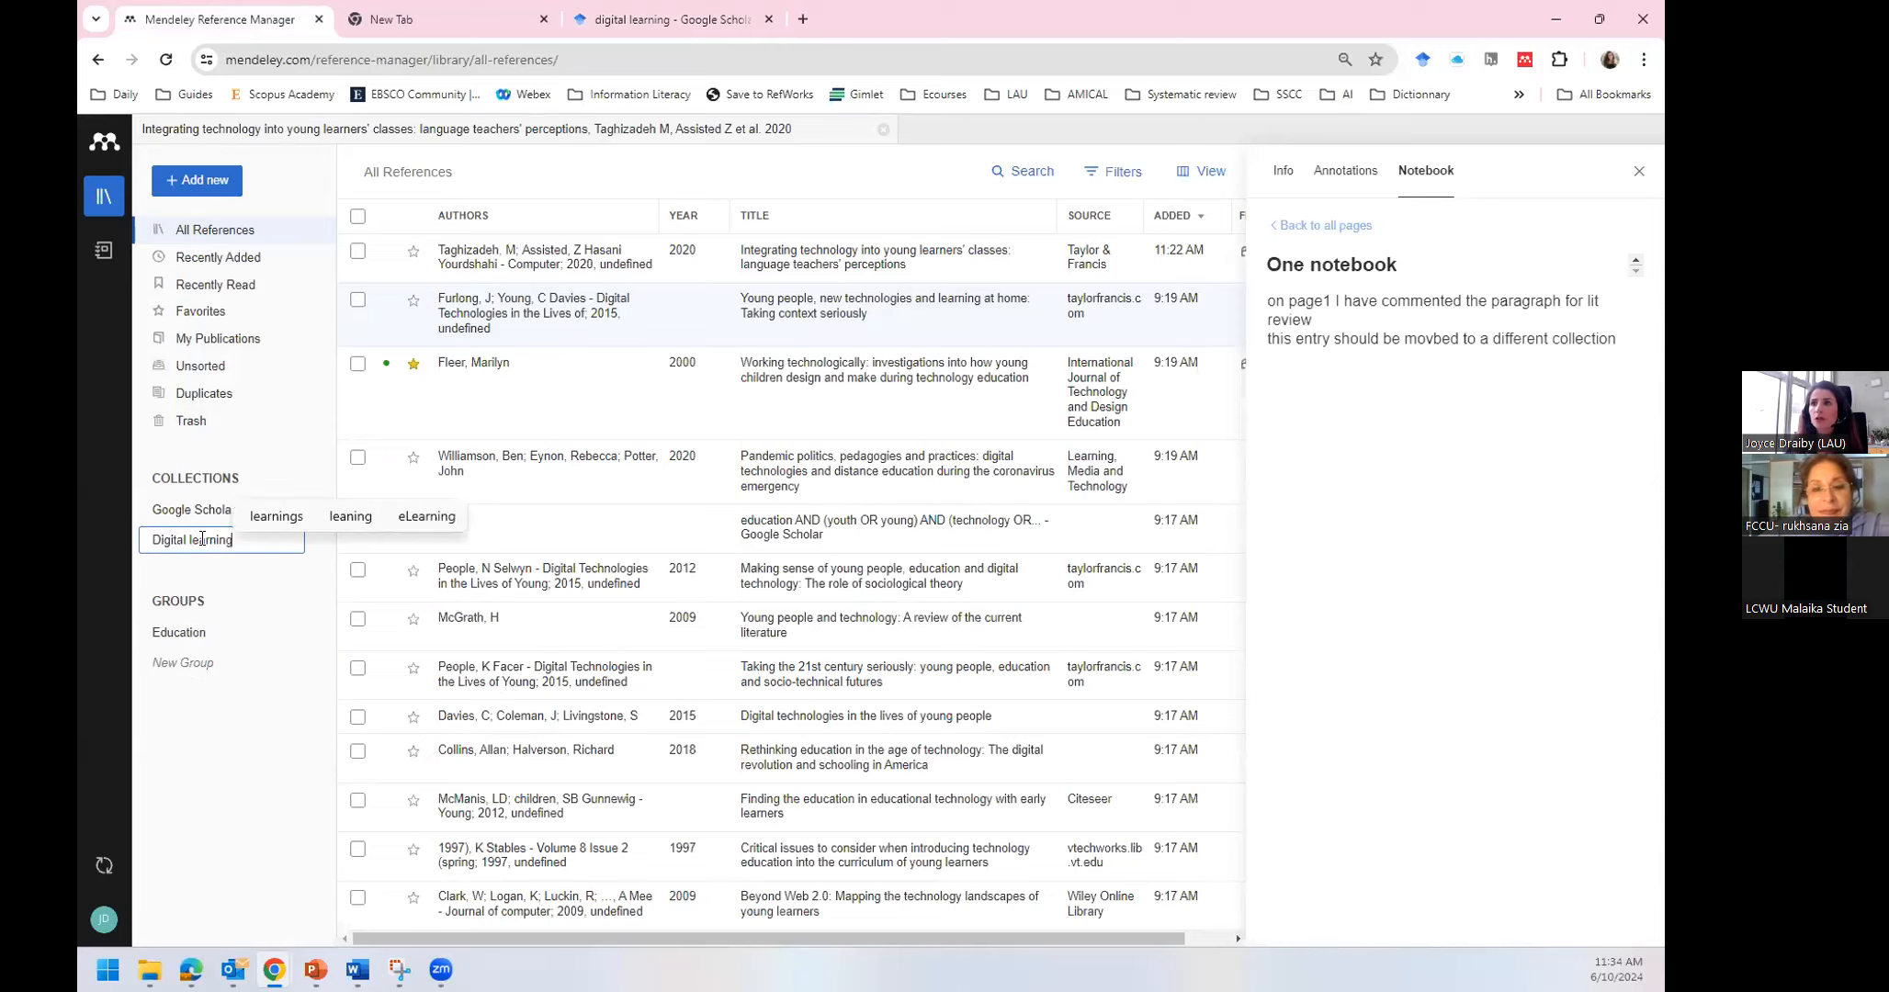
key("Return")
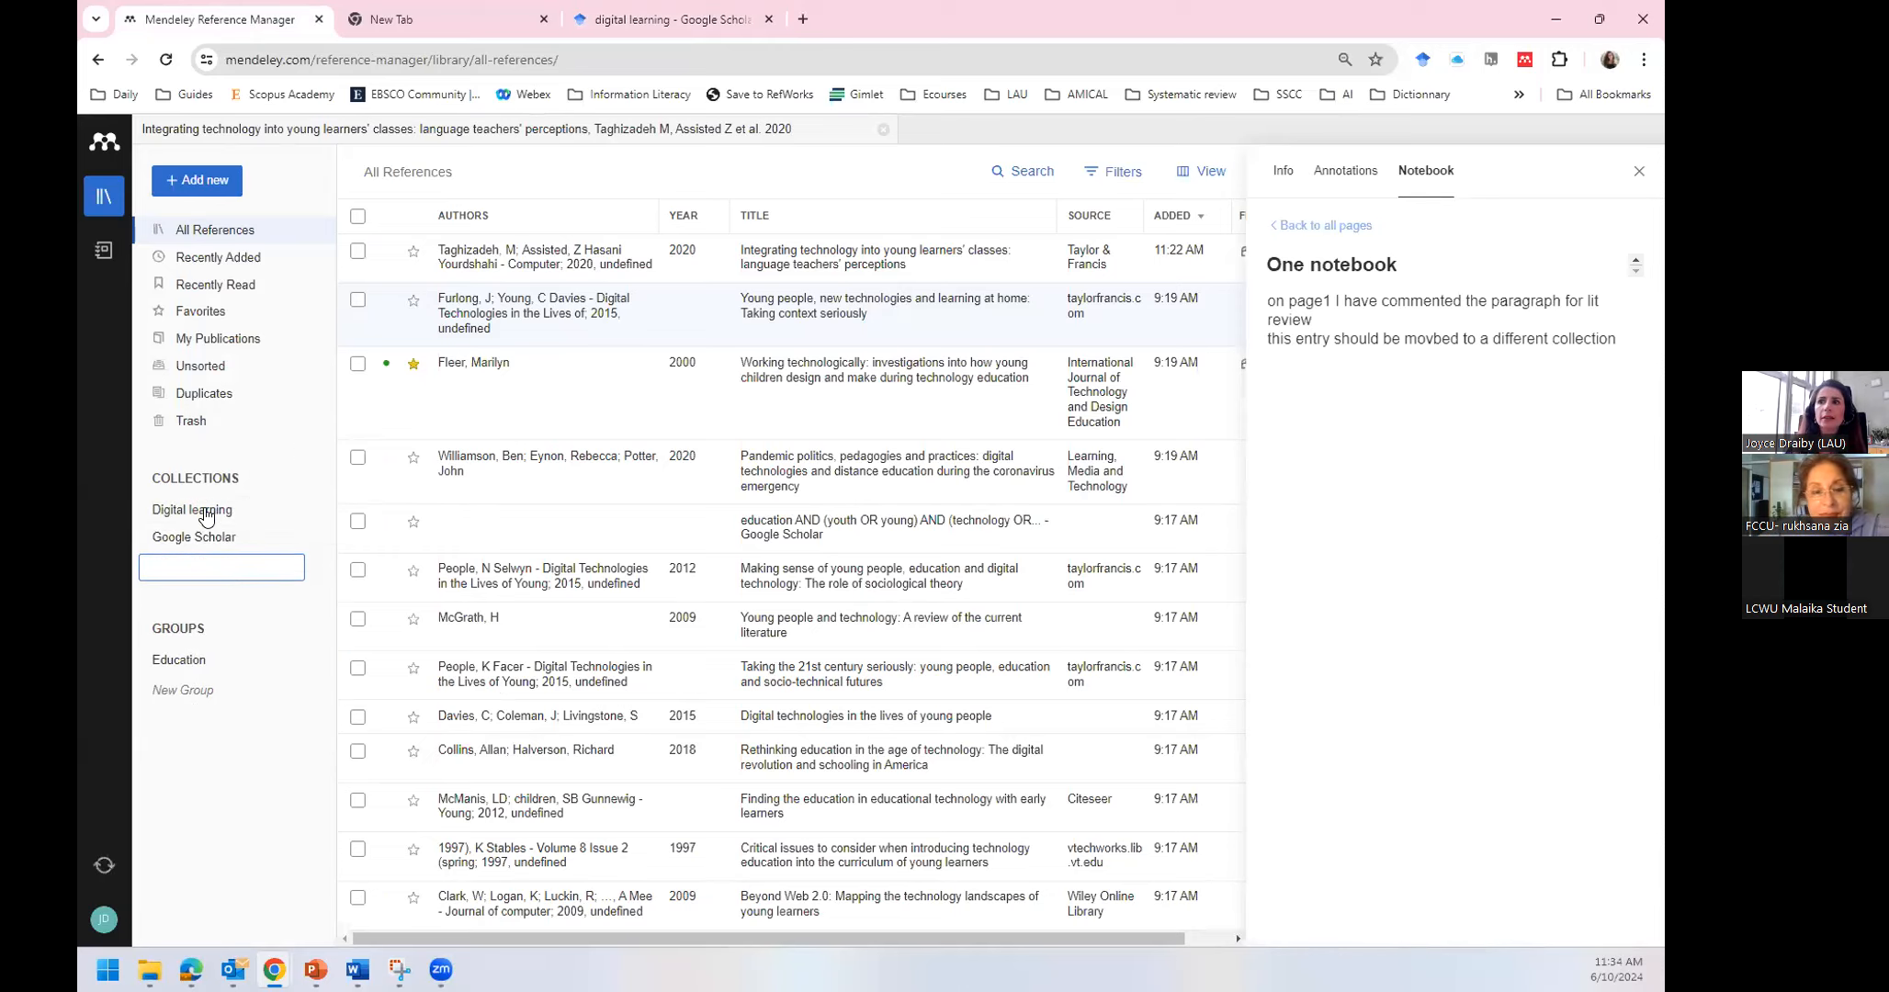
Return to the Google Scholar results and limit them to review articles within the custom range 2019 to 2024
left_click(661, 20)
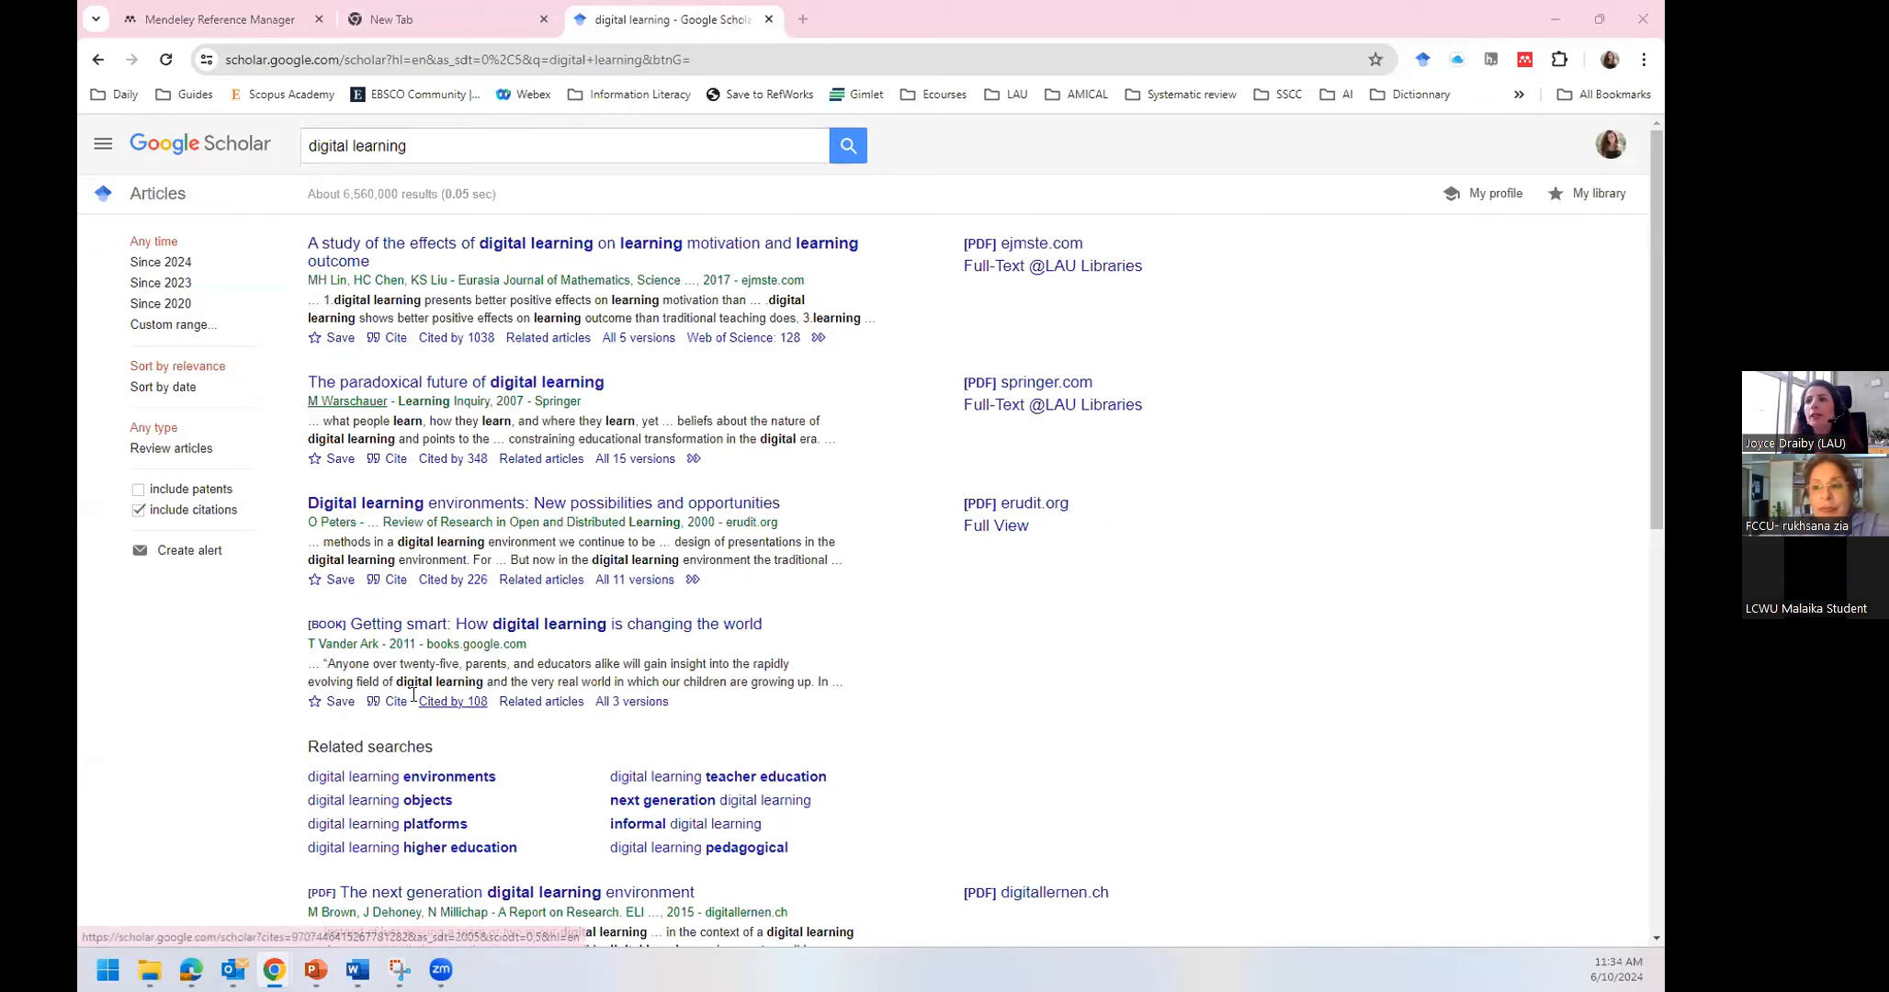
left_click(162, 326)
left_click(158, 351)
type("201")
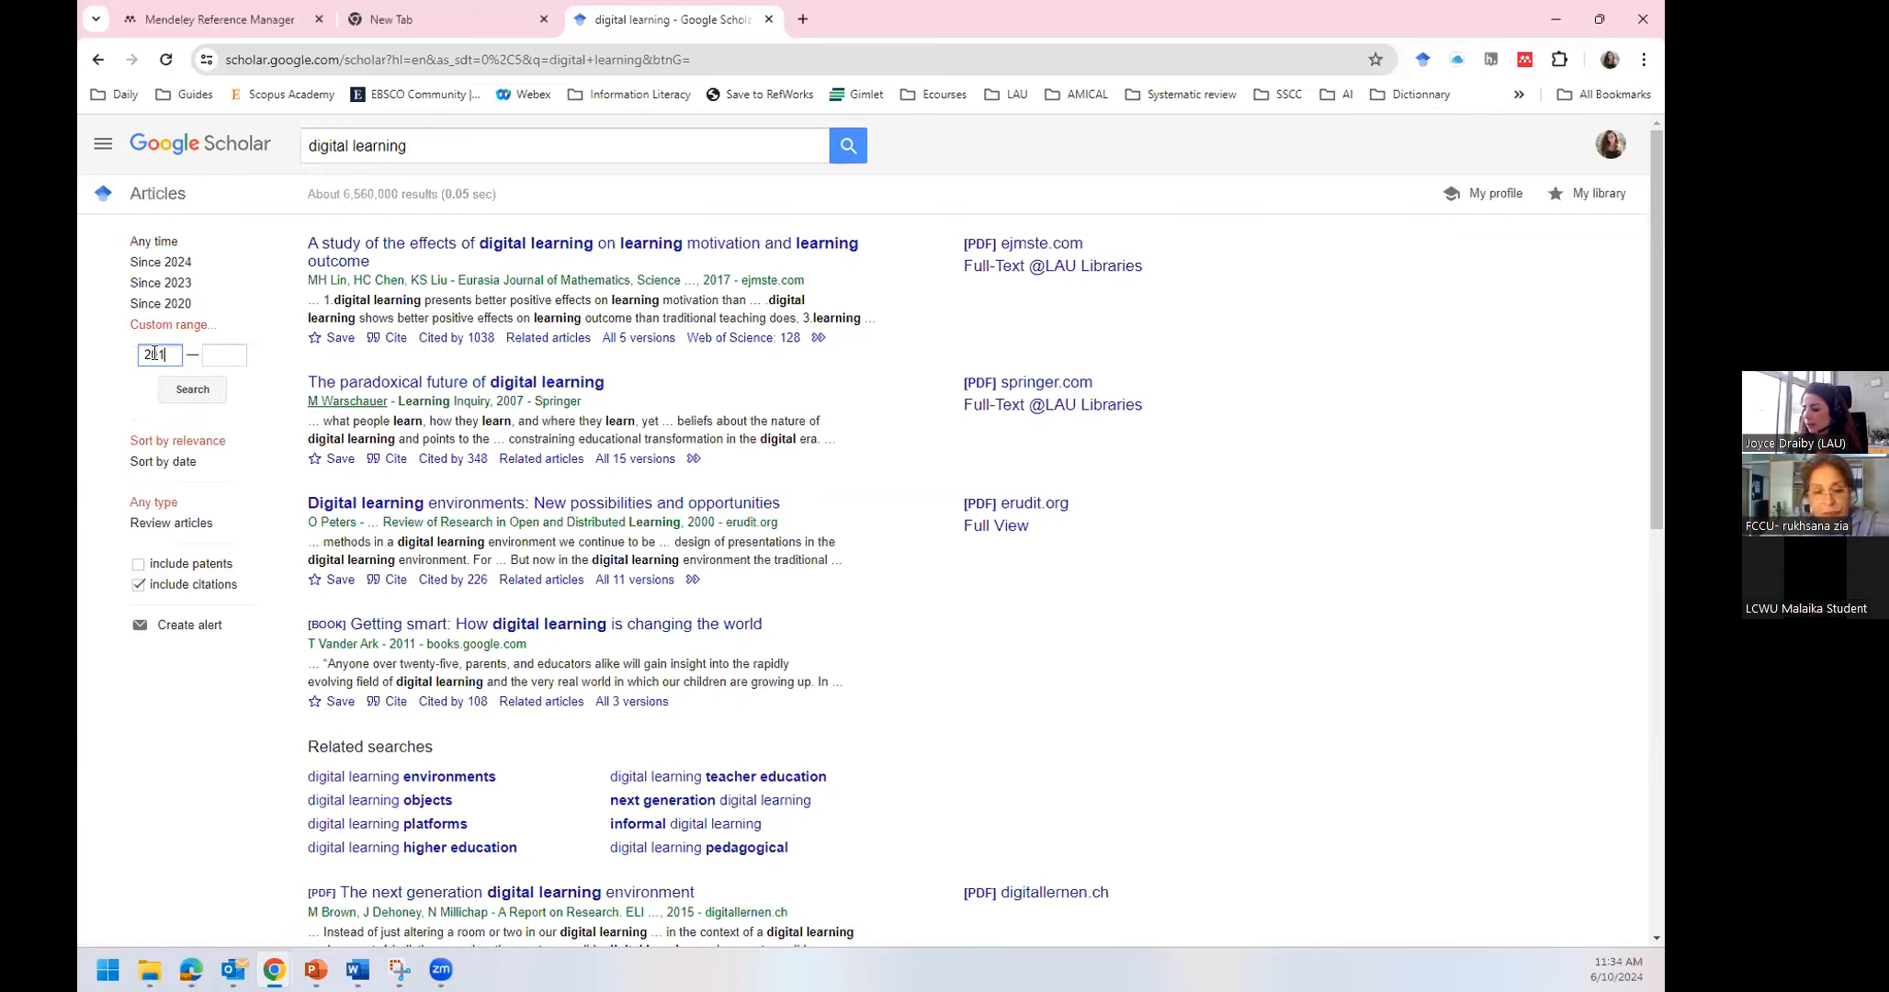
type("9")
left_click(237, 350)
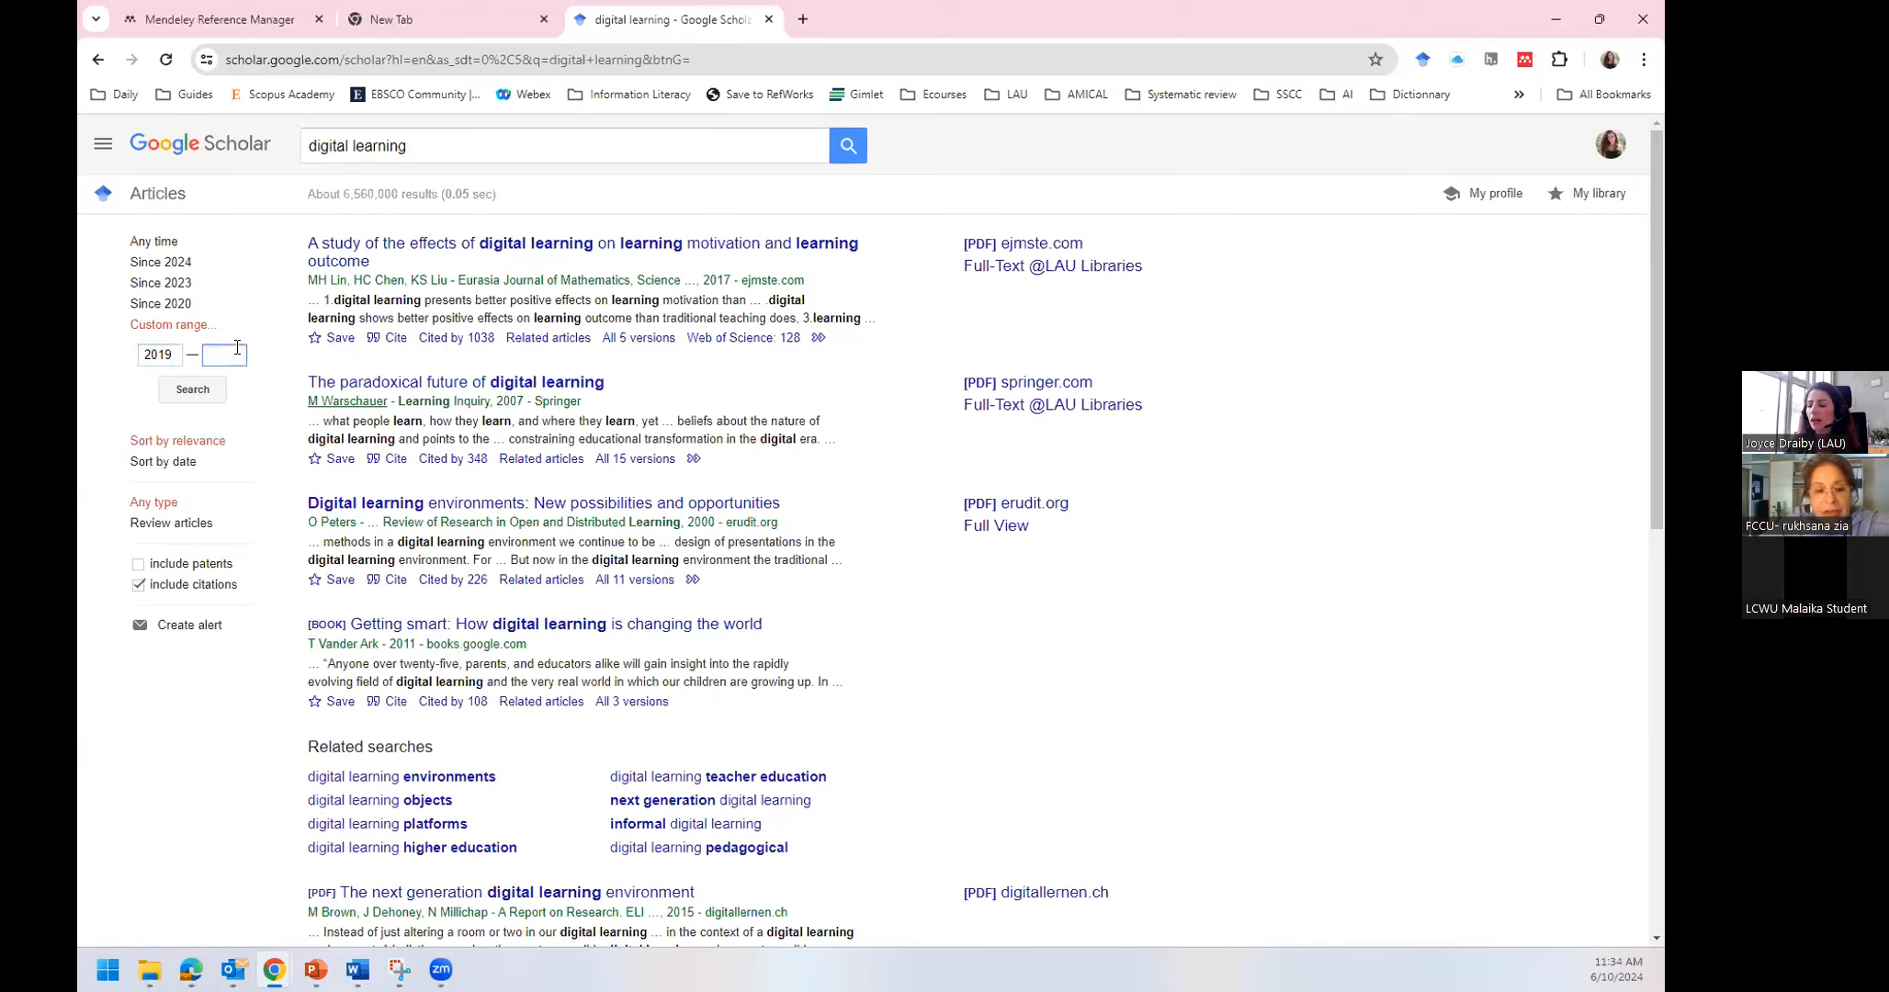
type("202")
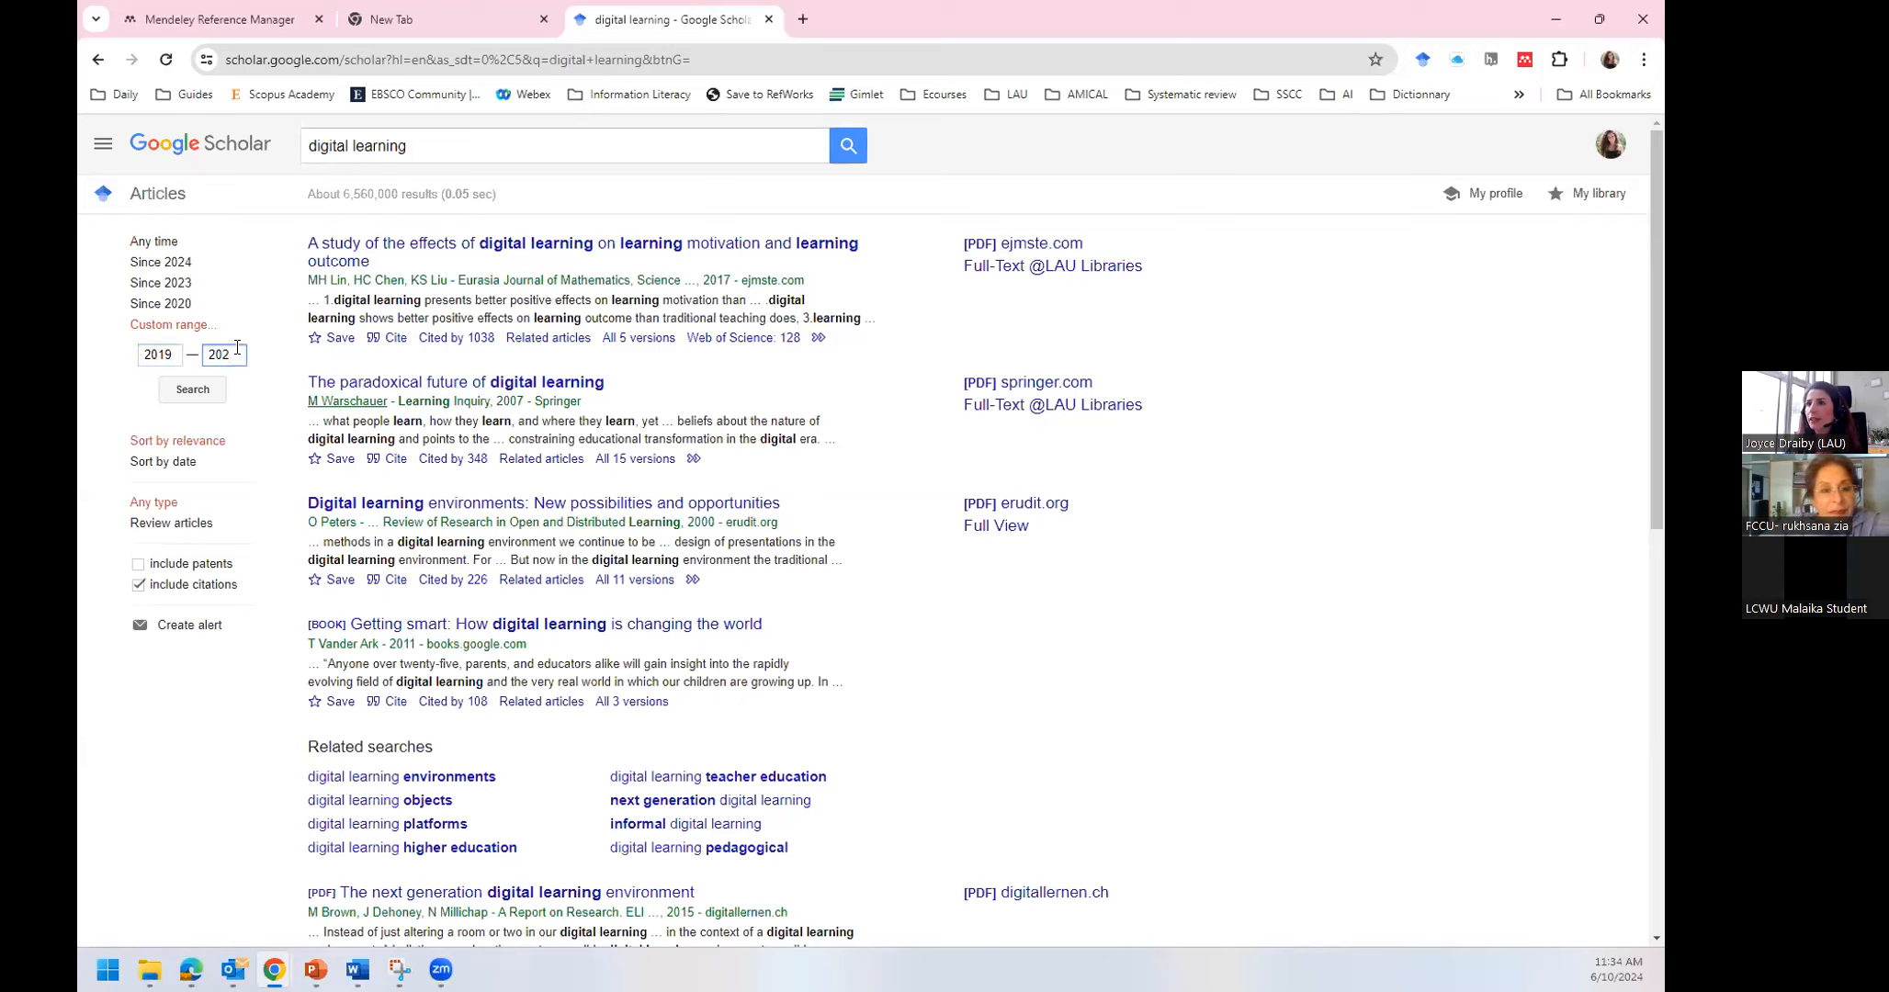
type("4")
left_click(192, 390)
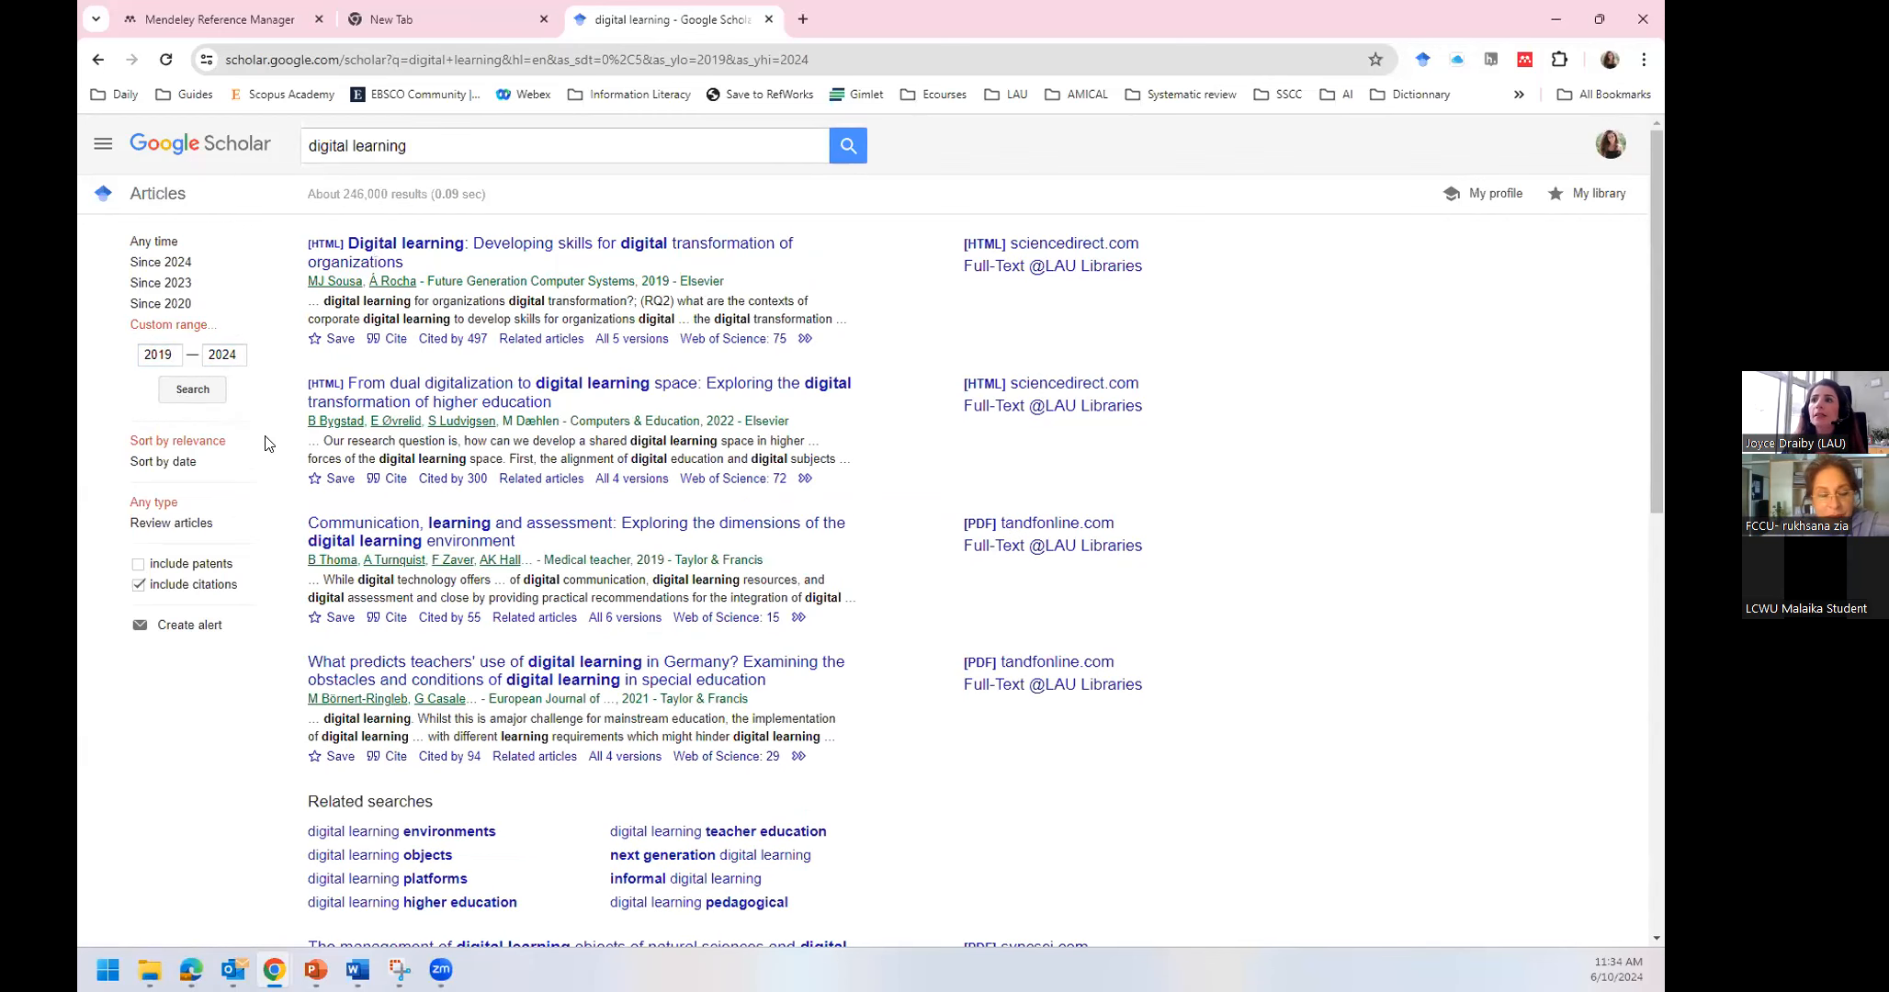
left_click(181, 524)
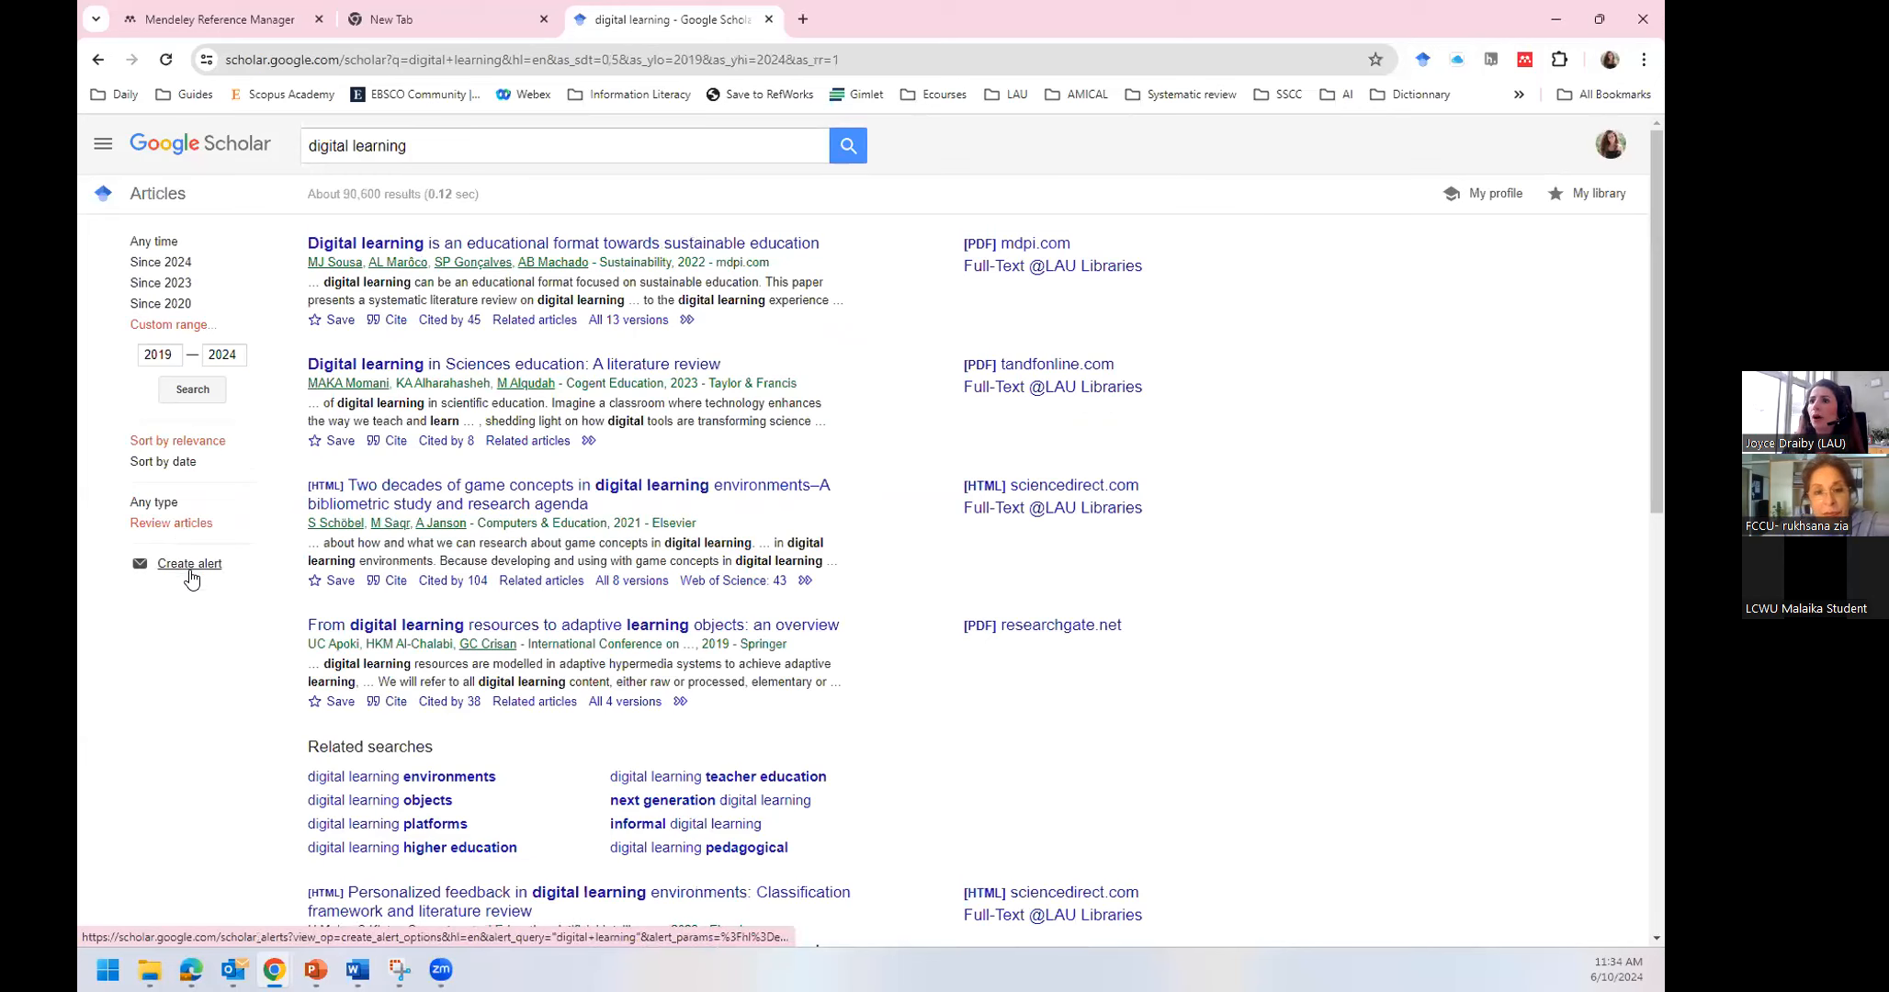
Reload the Google Scholar results page and open the Mendeley Web Importer on it
left_click(1524, 60)
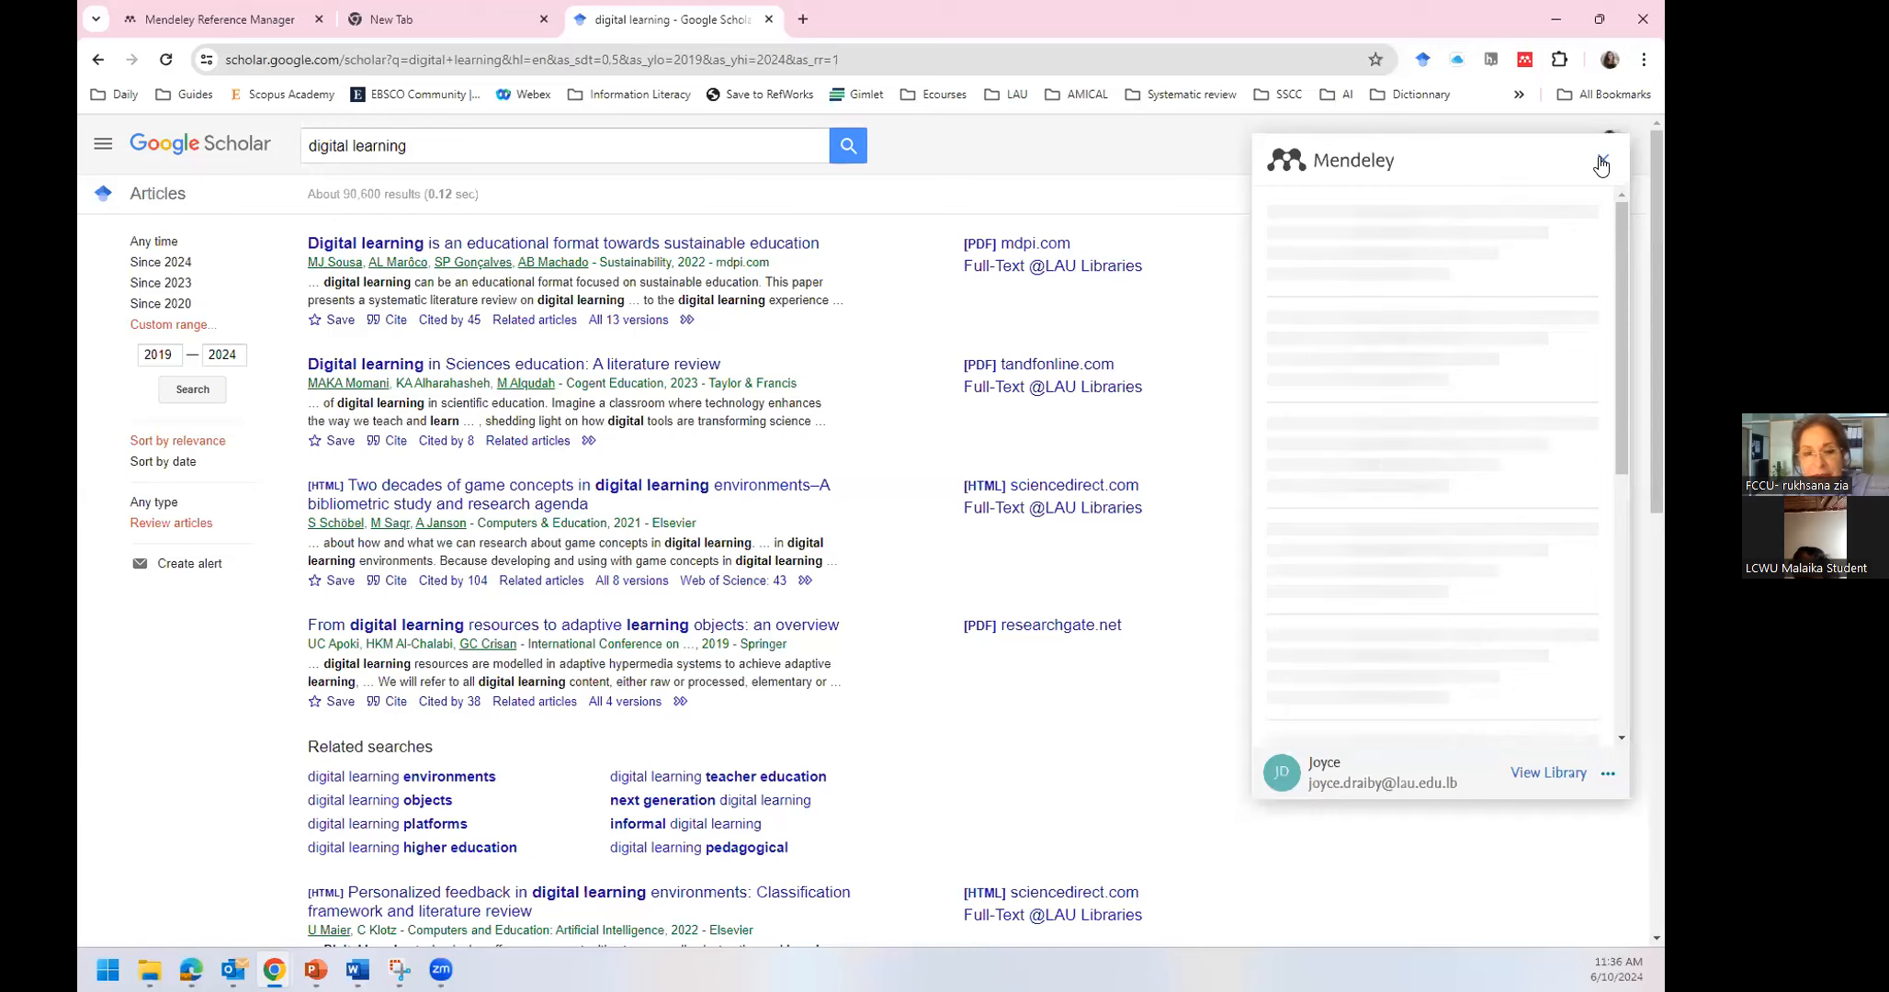
left_click(168, 62)
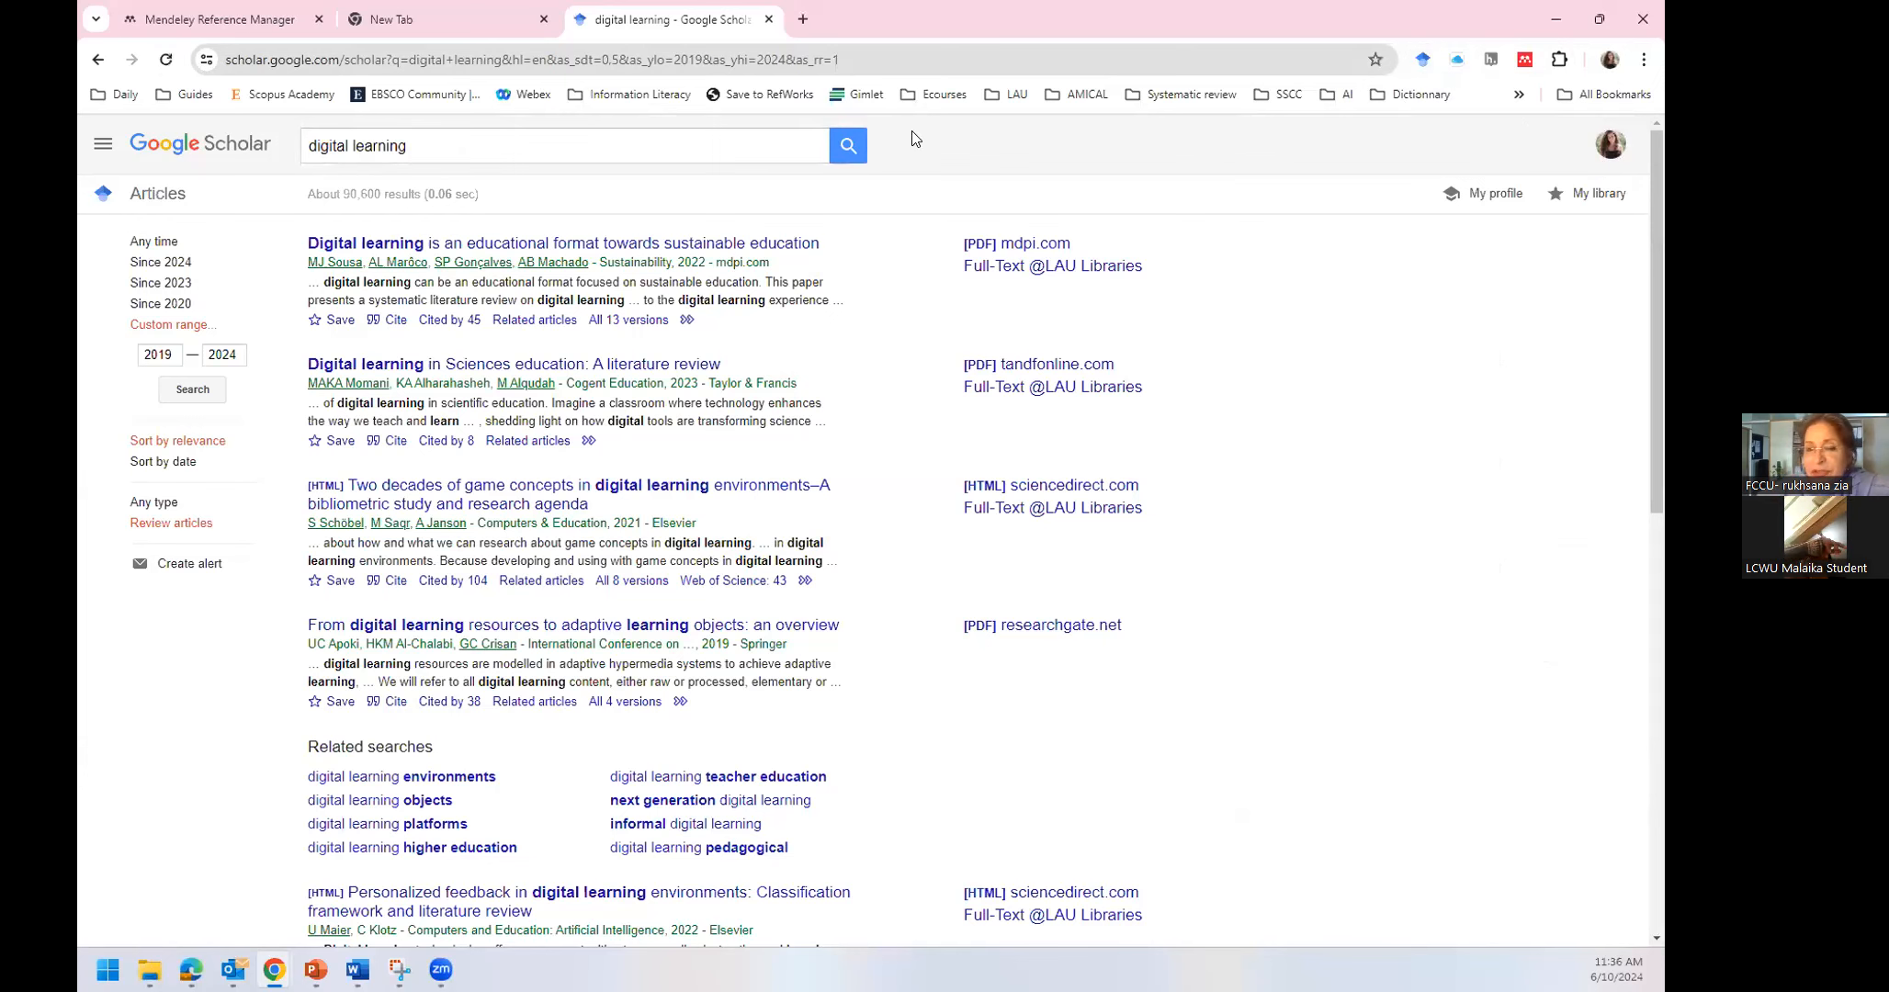
left_click(167, 60)
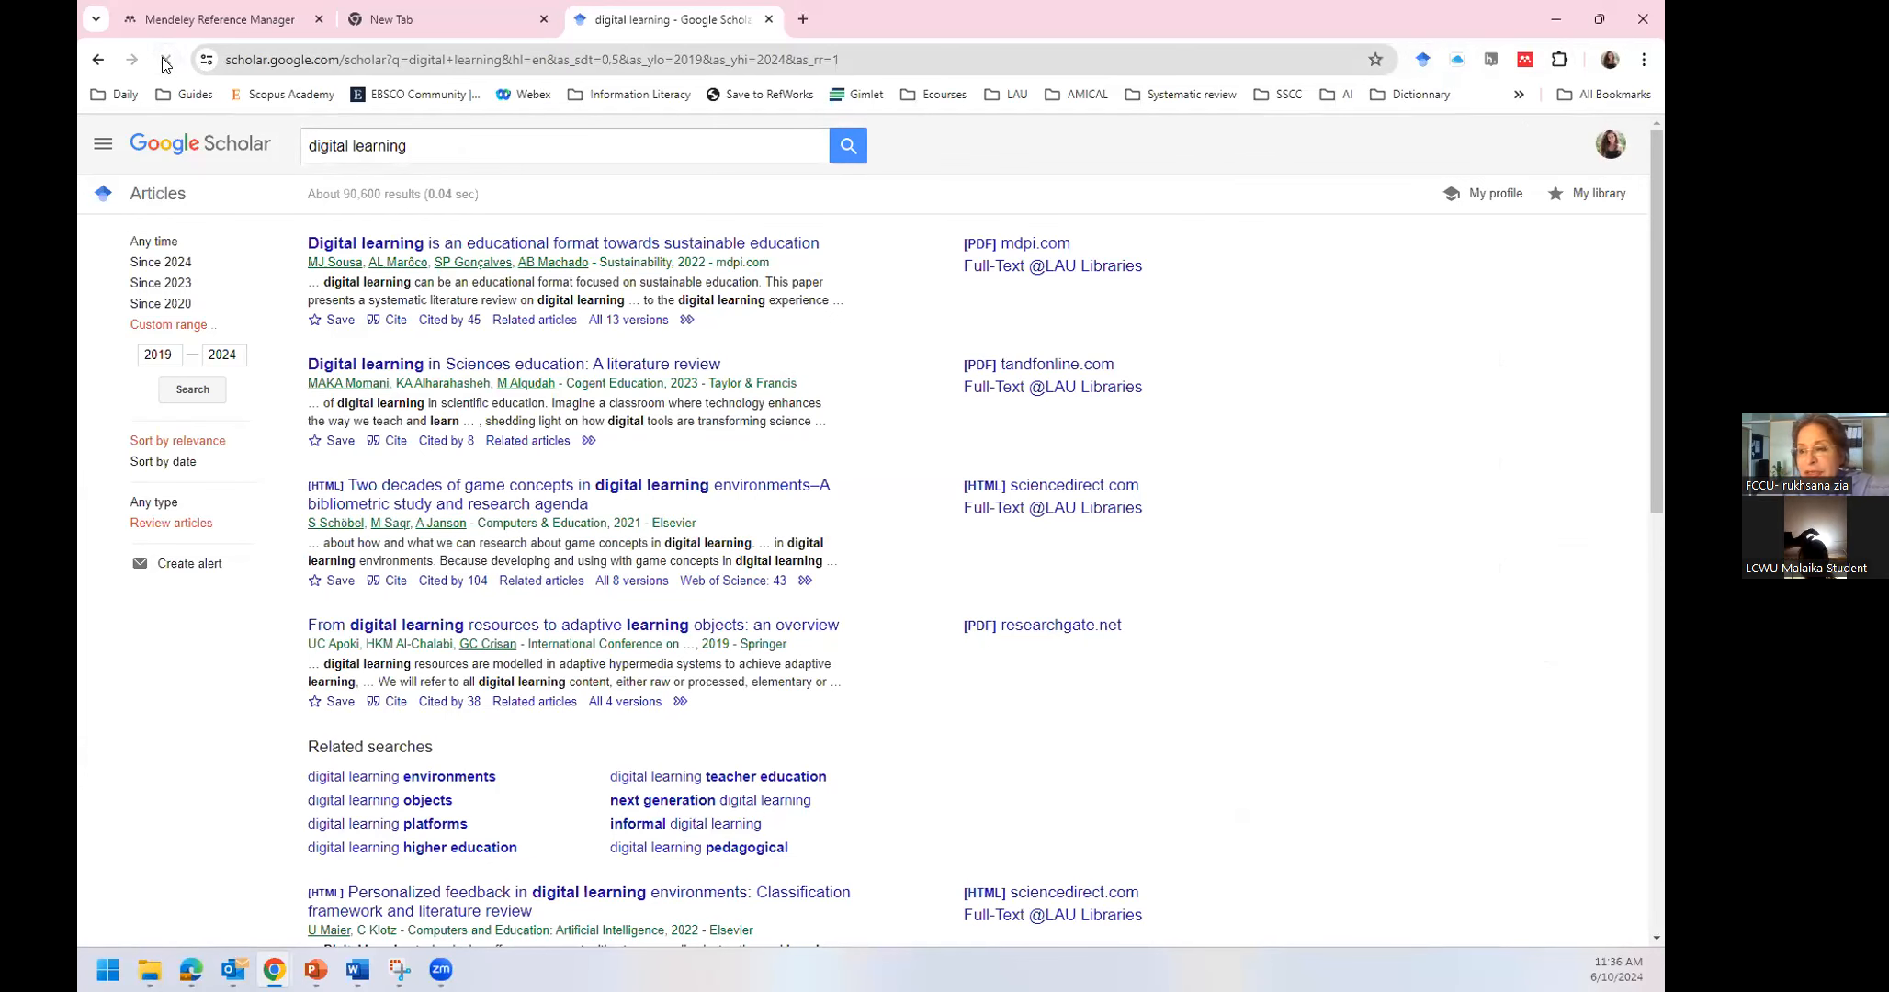
left_click(1525, 60)
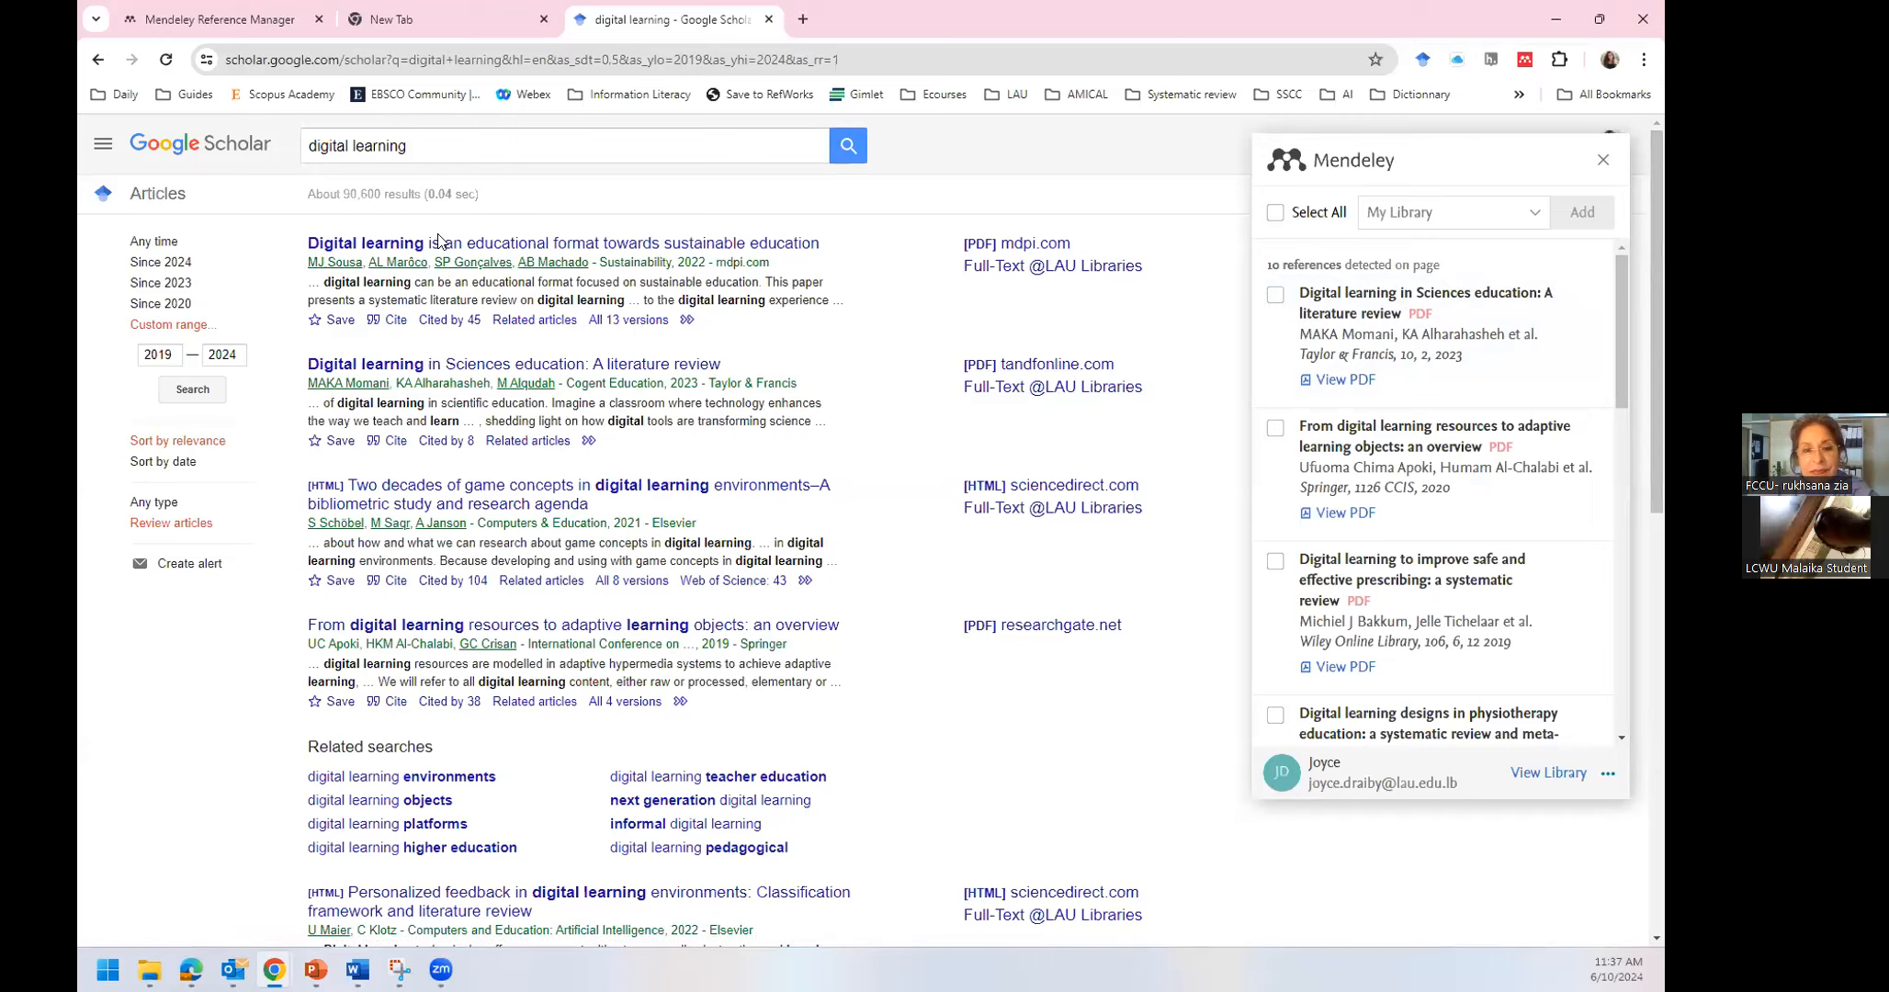
Select all references detected on the page and add them to the "Digital learning" collection
scroll(1101, 333, "down", 5)
scroll(1084, 585, "up", 5)
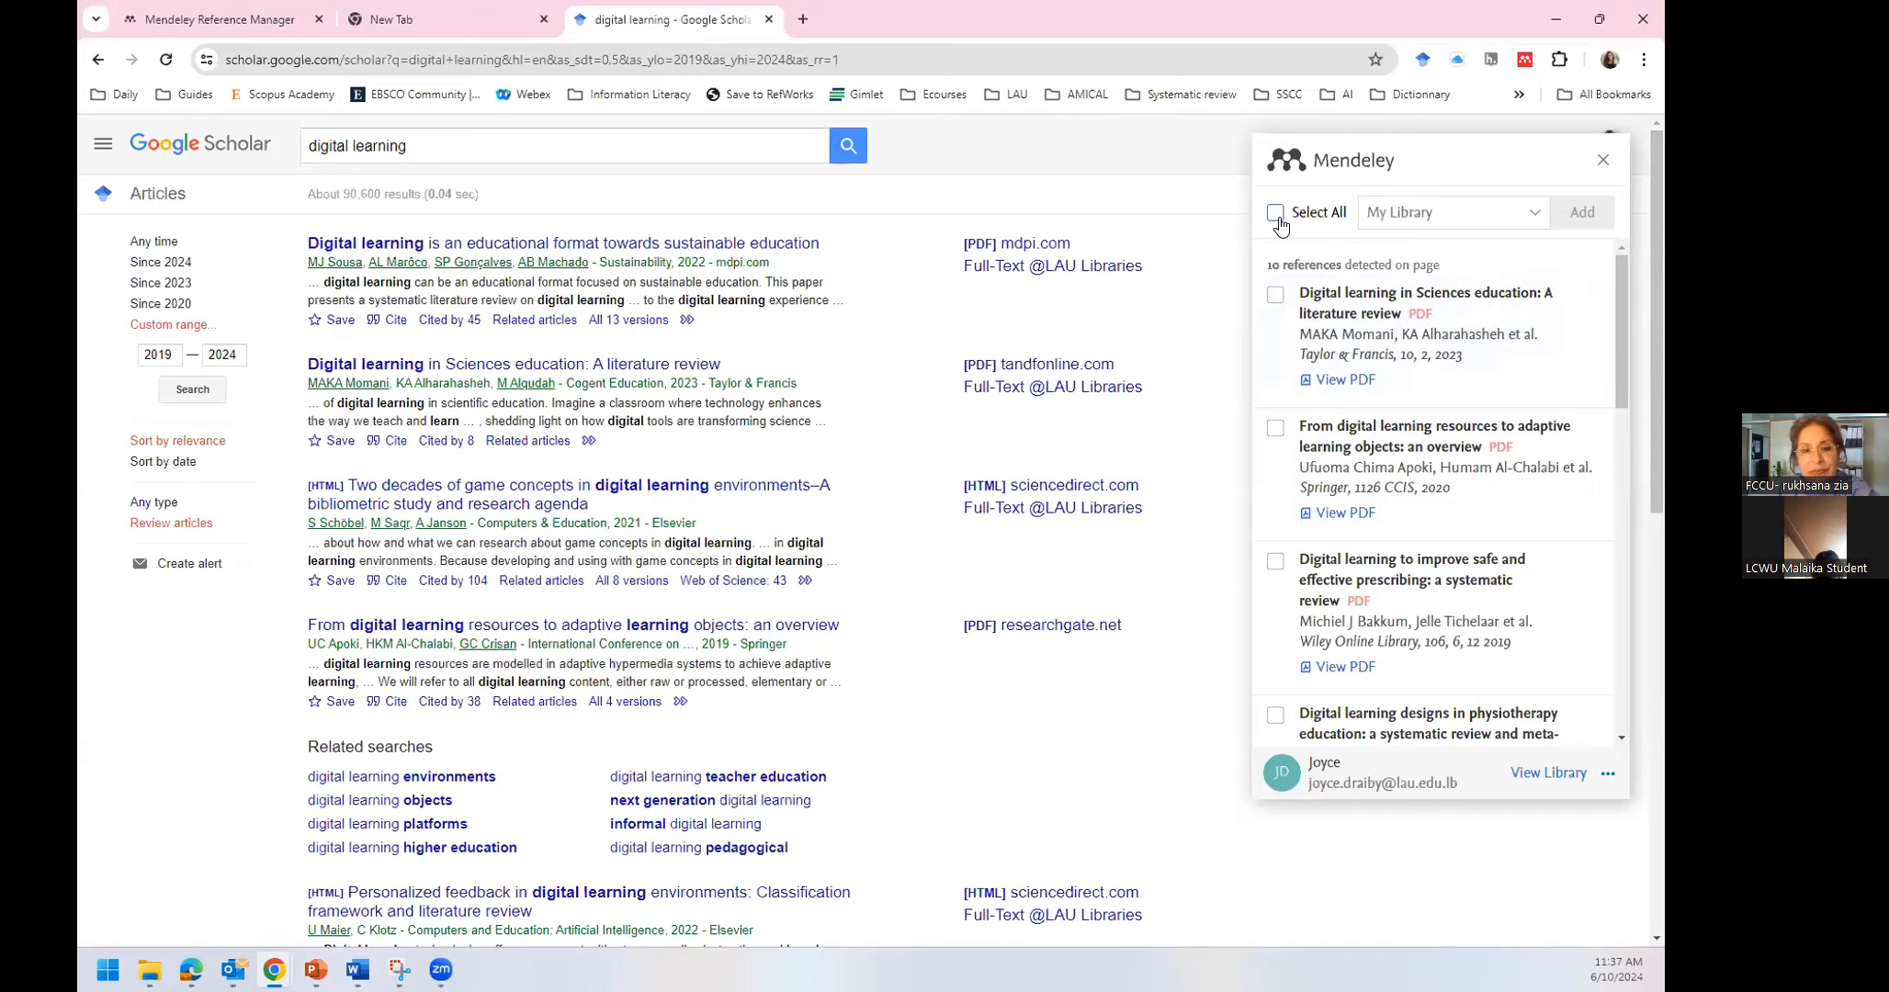
left_click(1275, 212)
left_click(1534, 215)
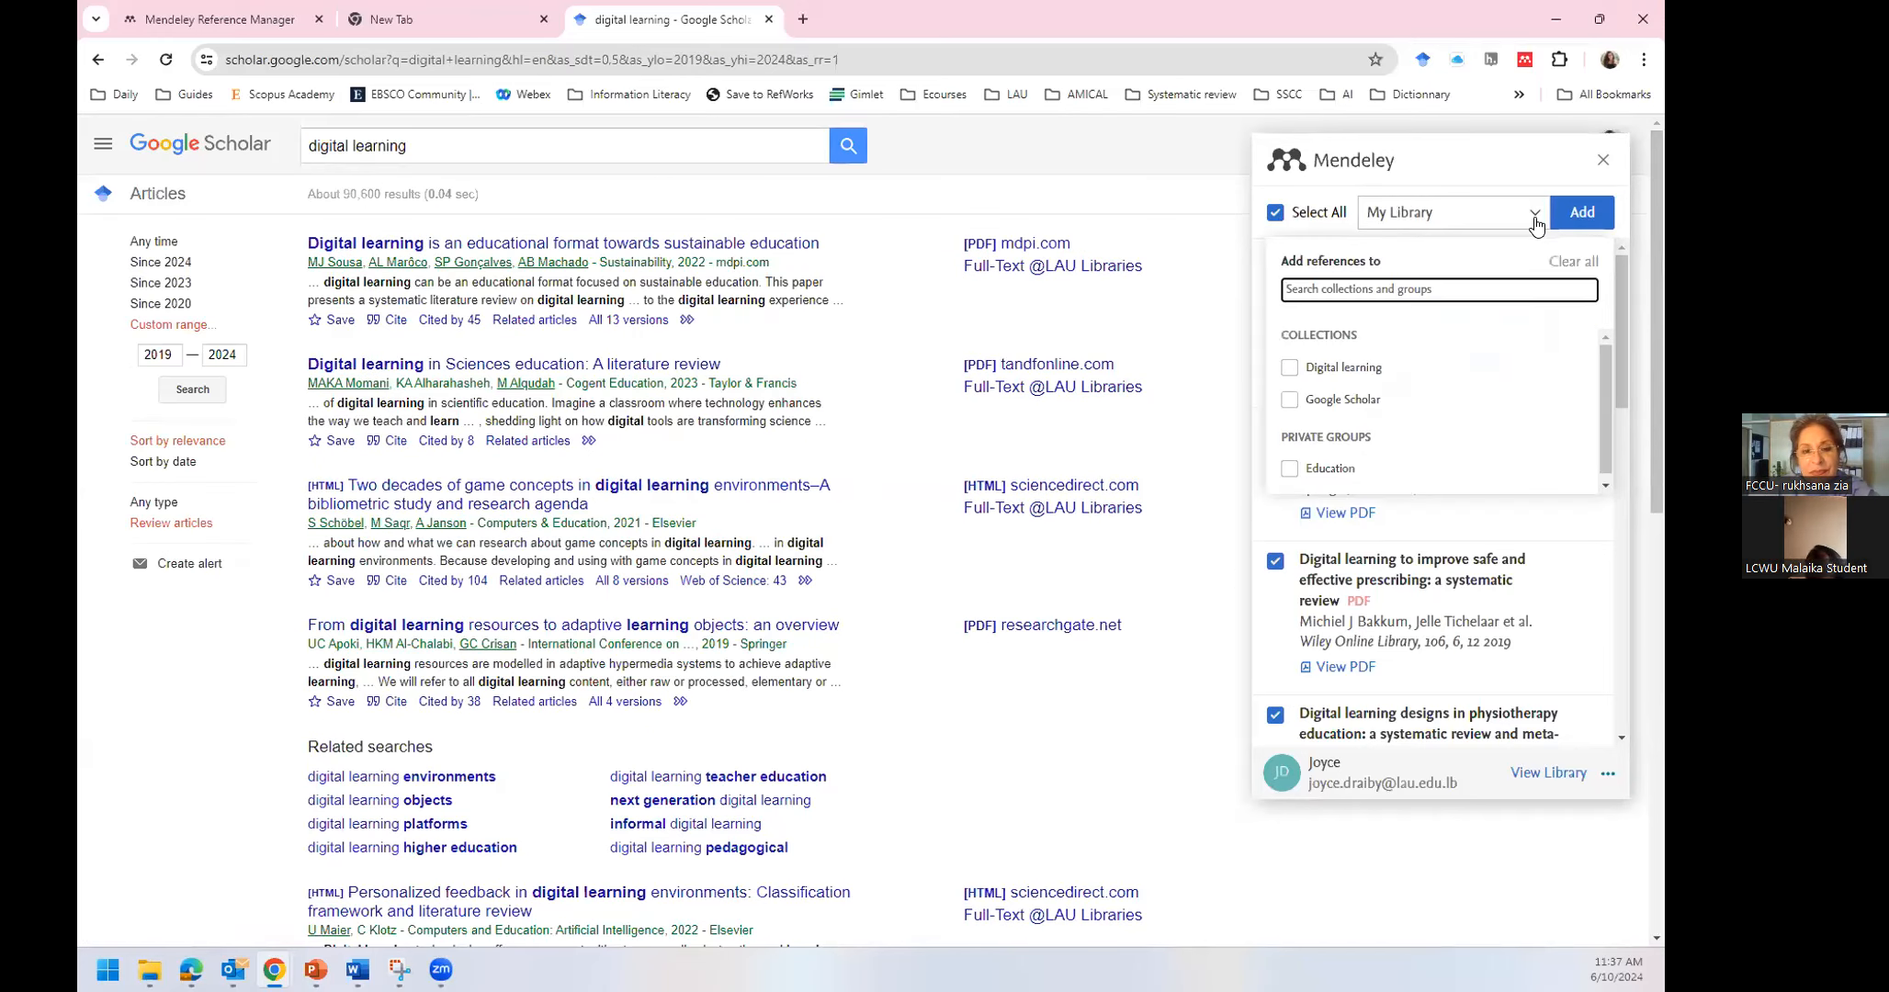
left_click(1291, 369)
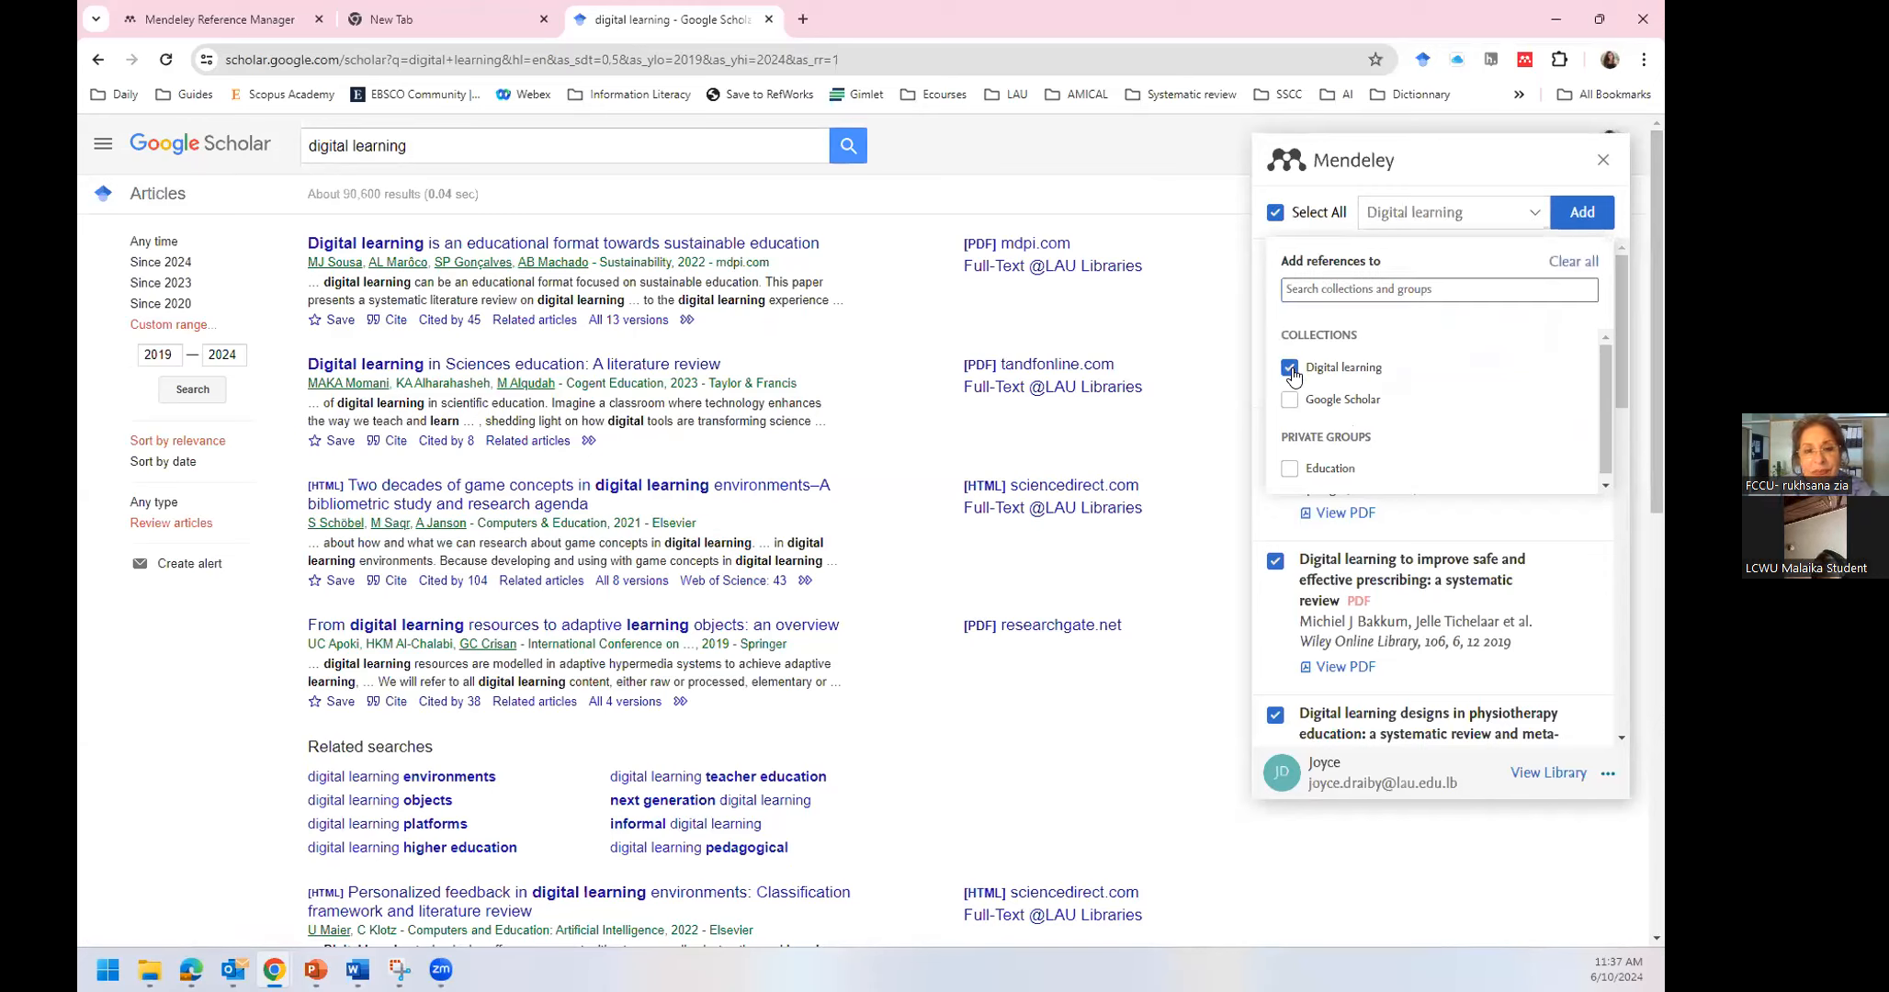
left_click(1582, 212)
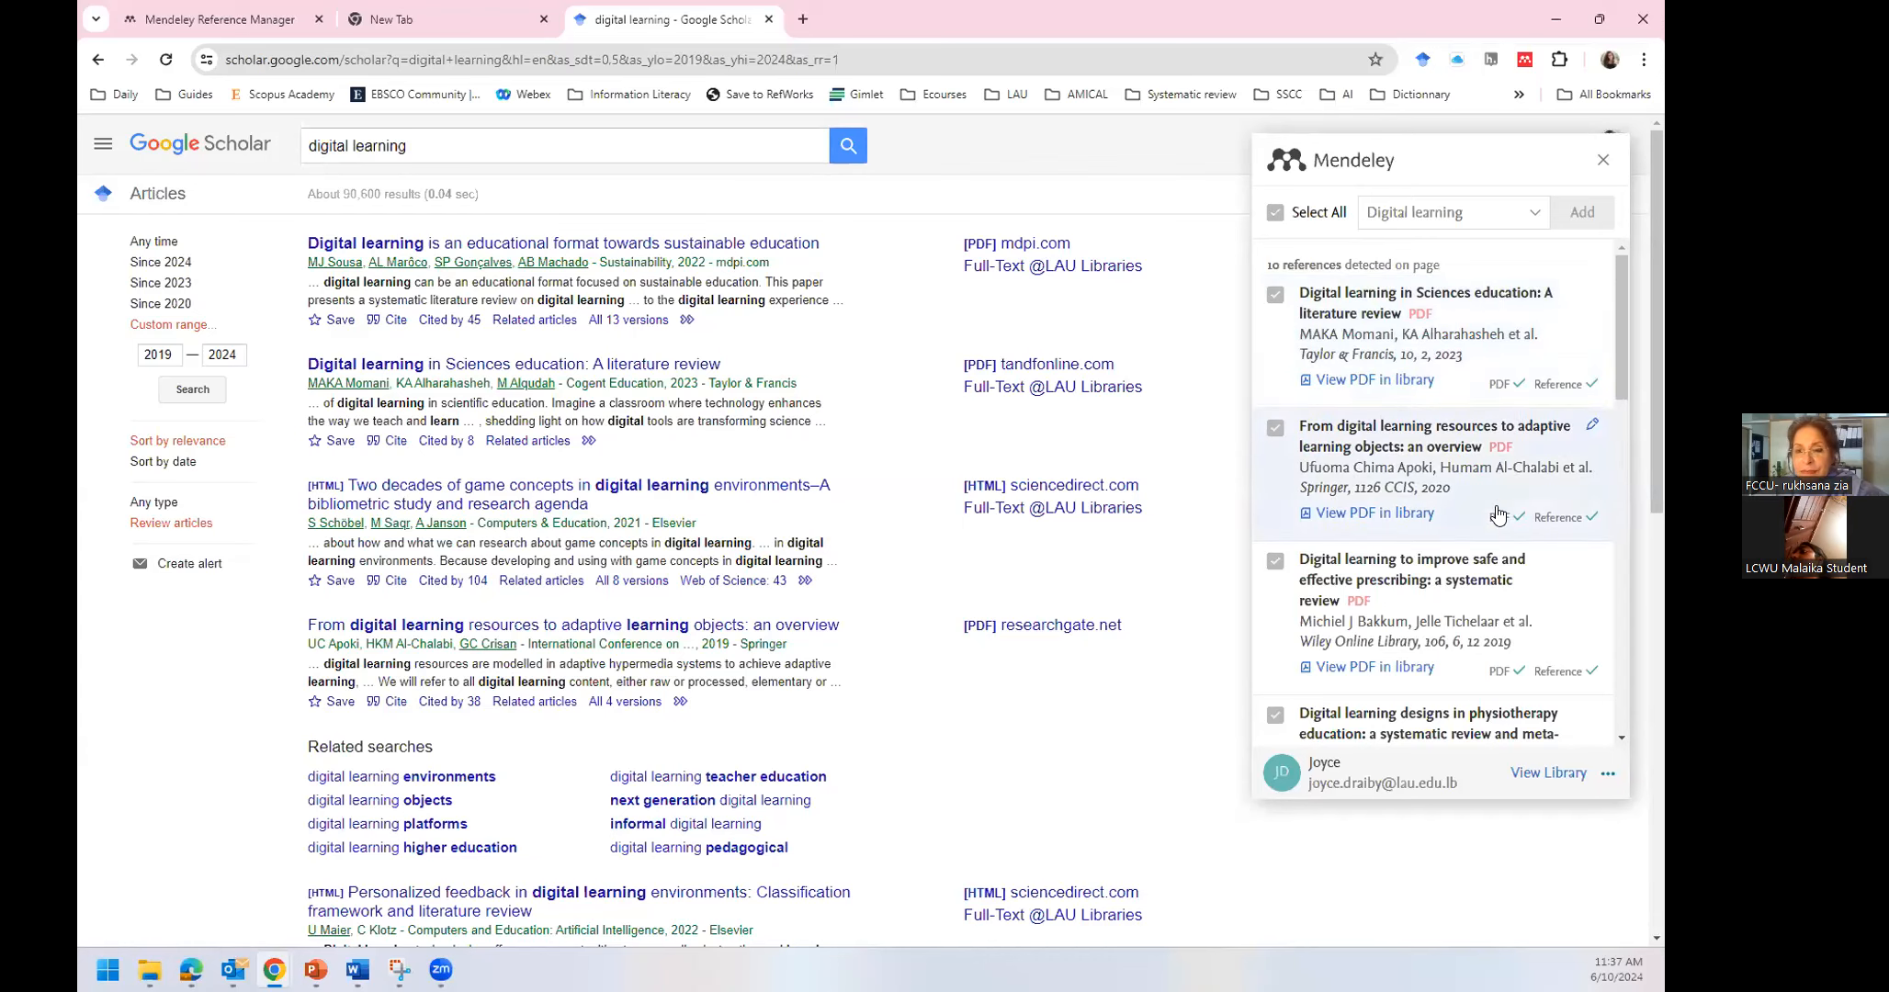
Review the PDF and reference save status of the imported items, and open the Mendeley library from the importer
scroll(1498, 513, "down", 6)
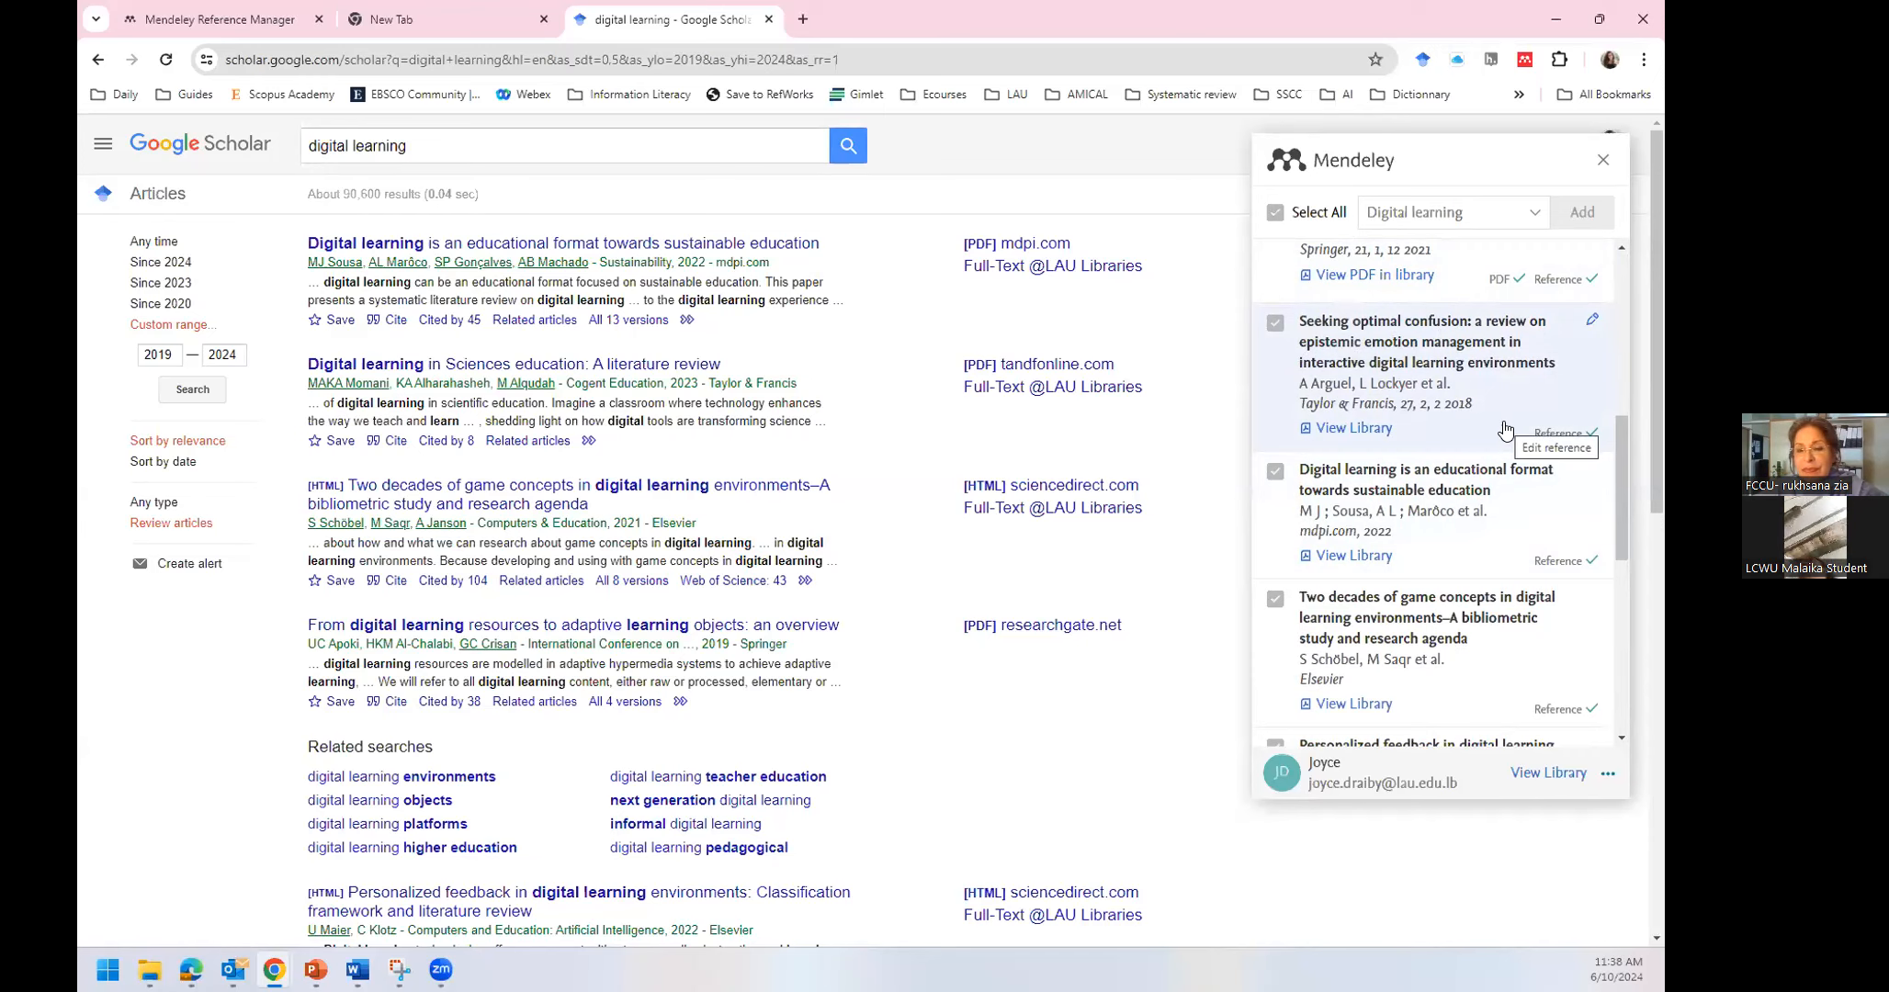
scroll(1504, 430, "down", 6)
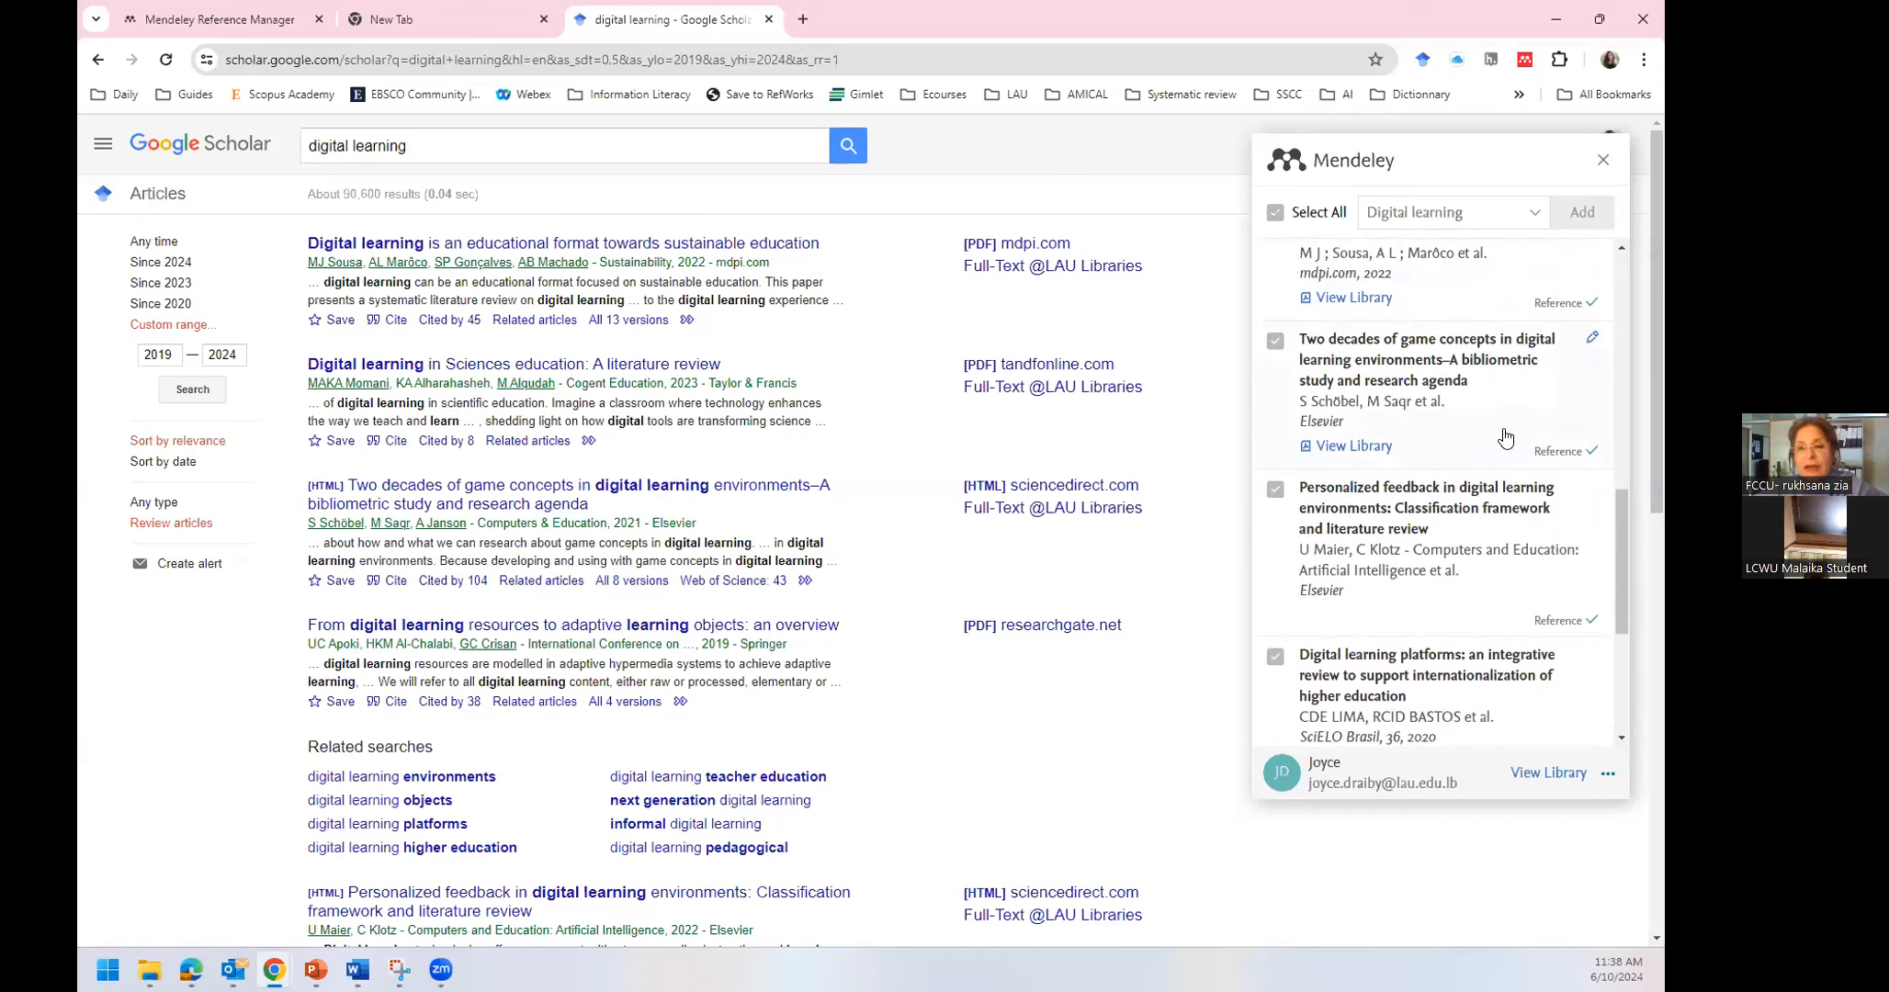
scroll(1504, 435, "down", 1)
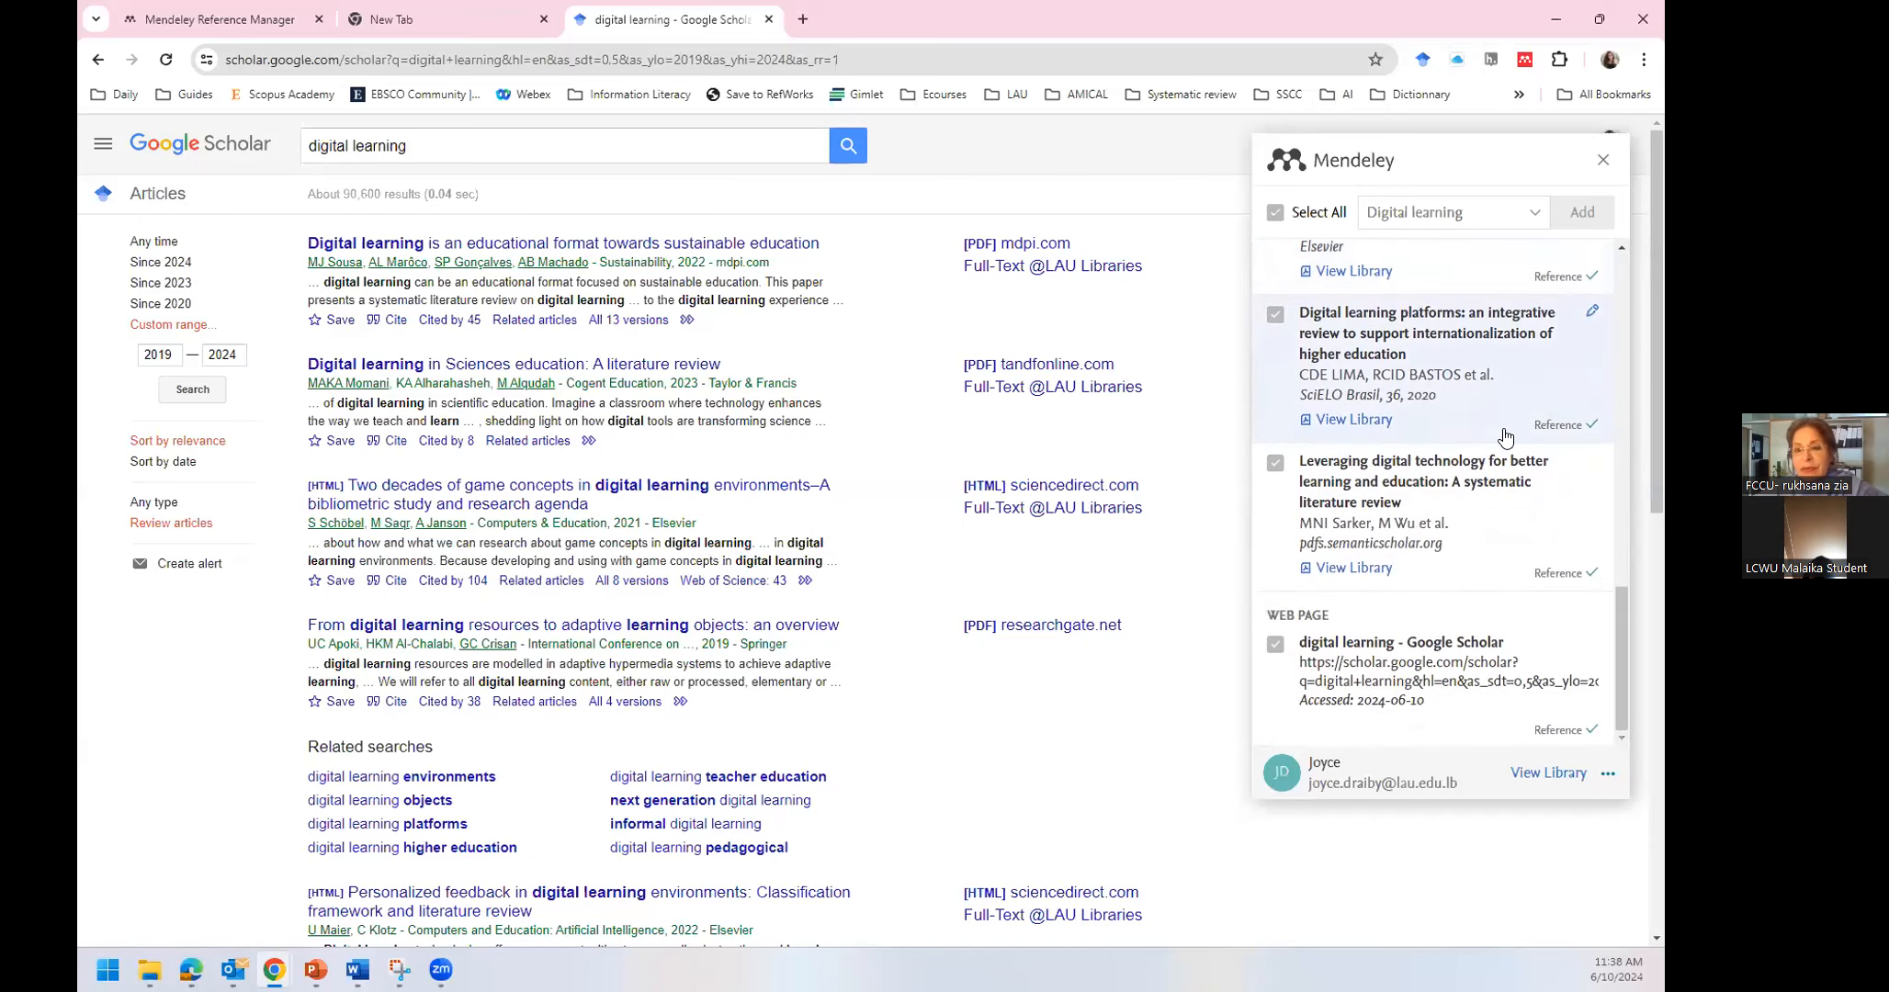
scroll(1504, 435, "up", 5)
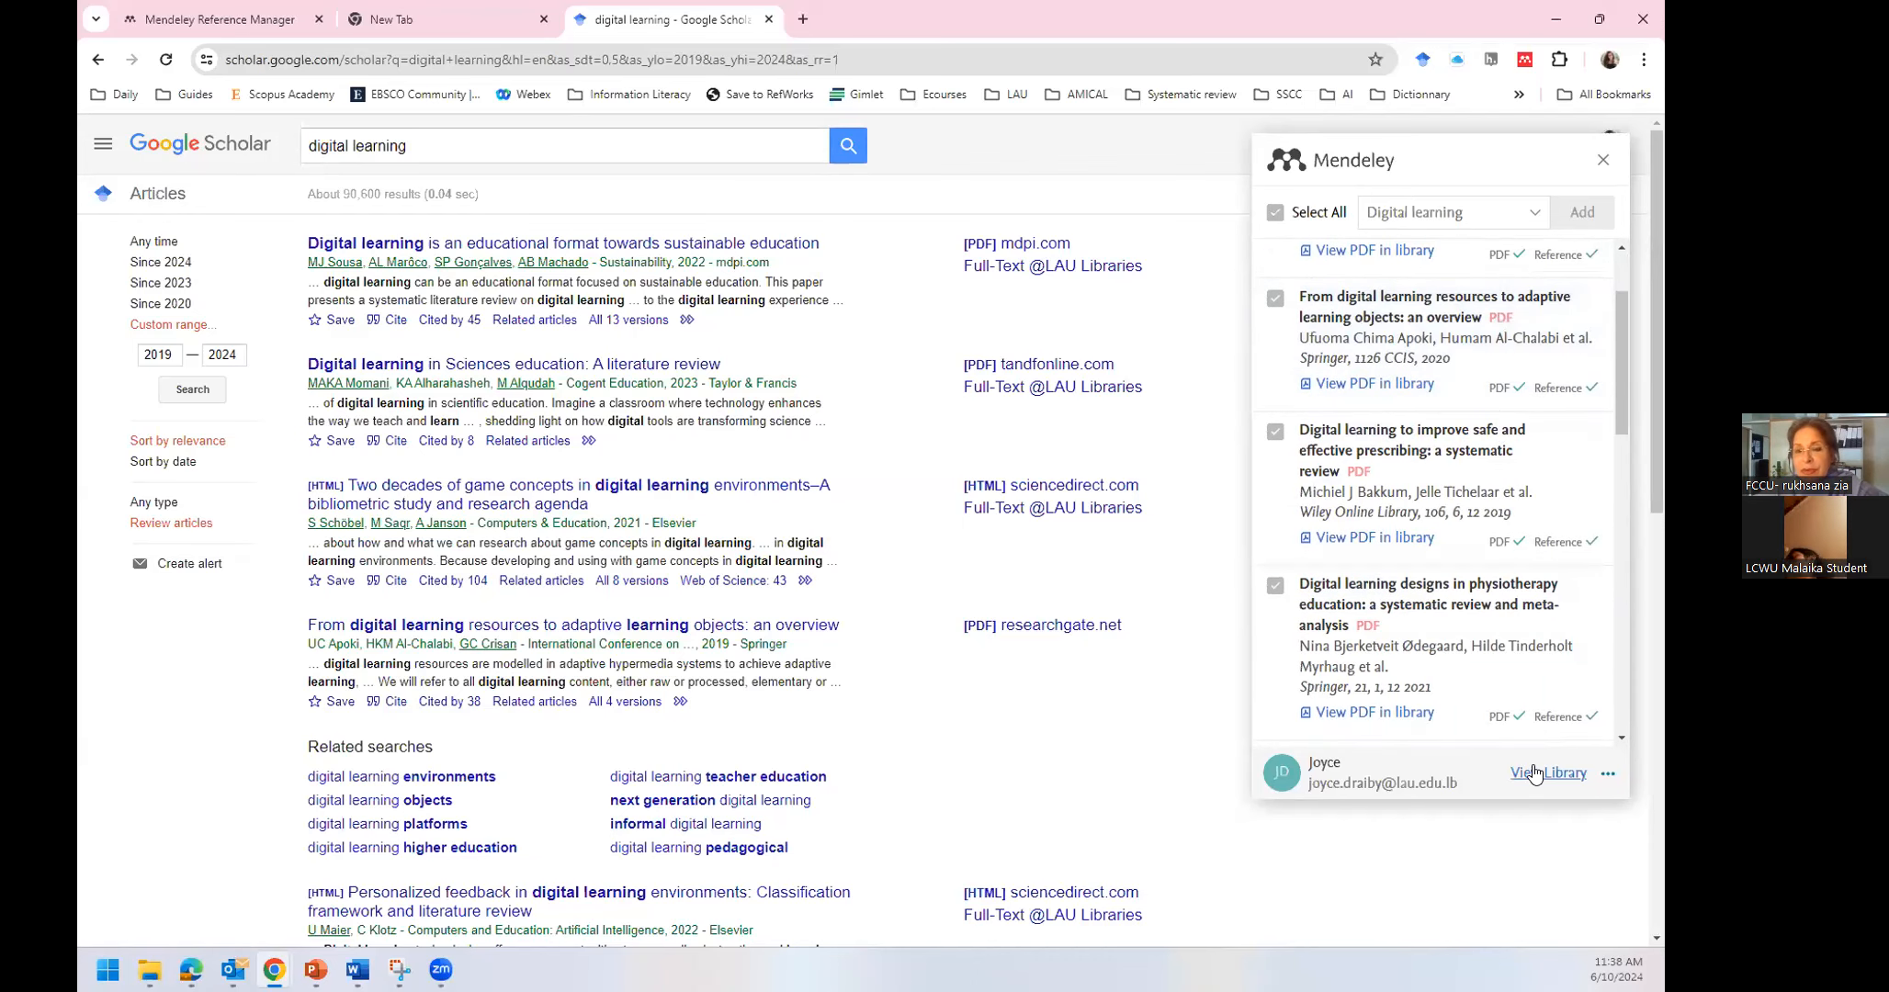
left_click(1532, 773)
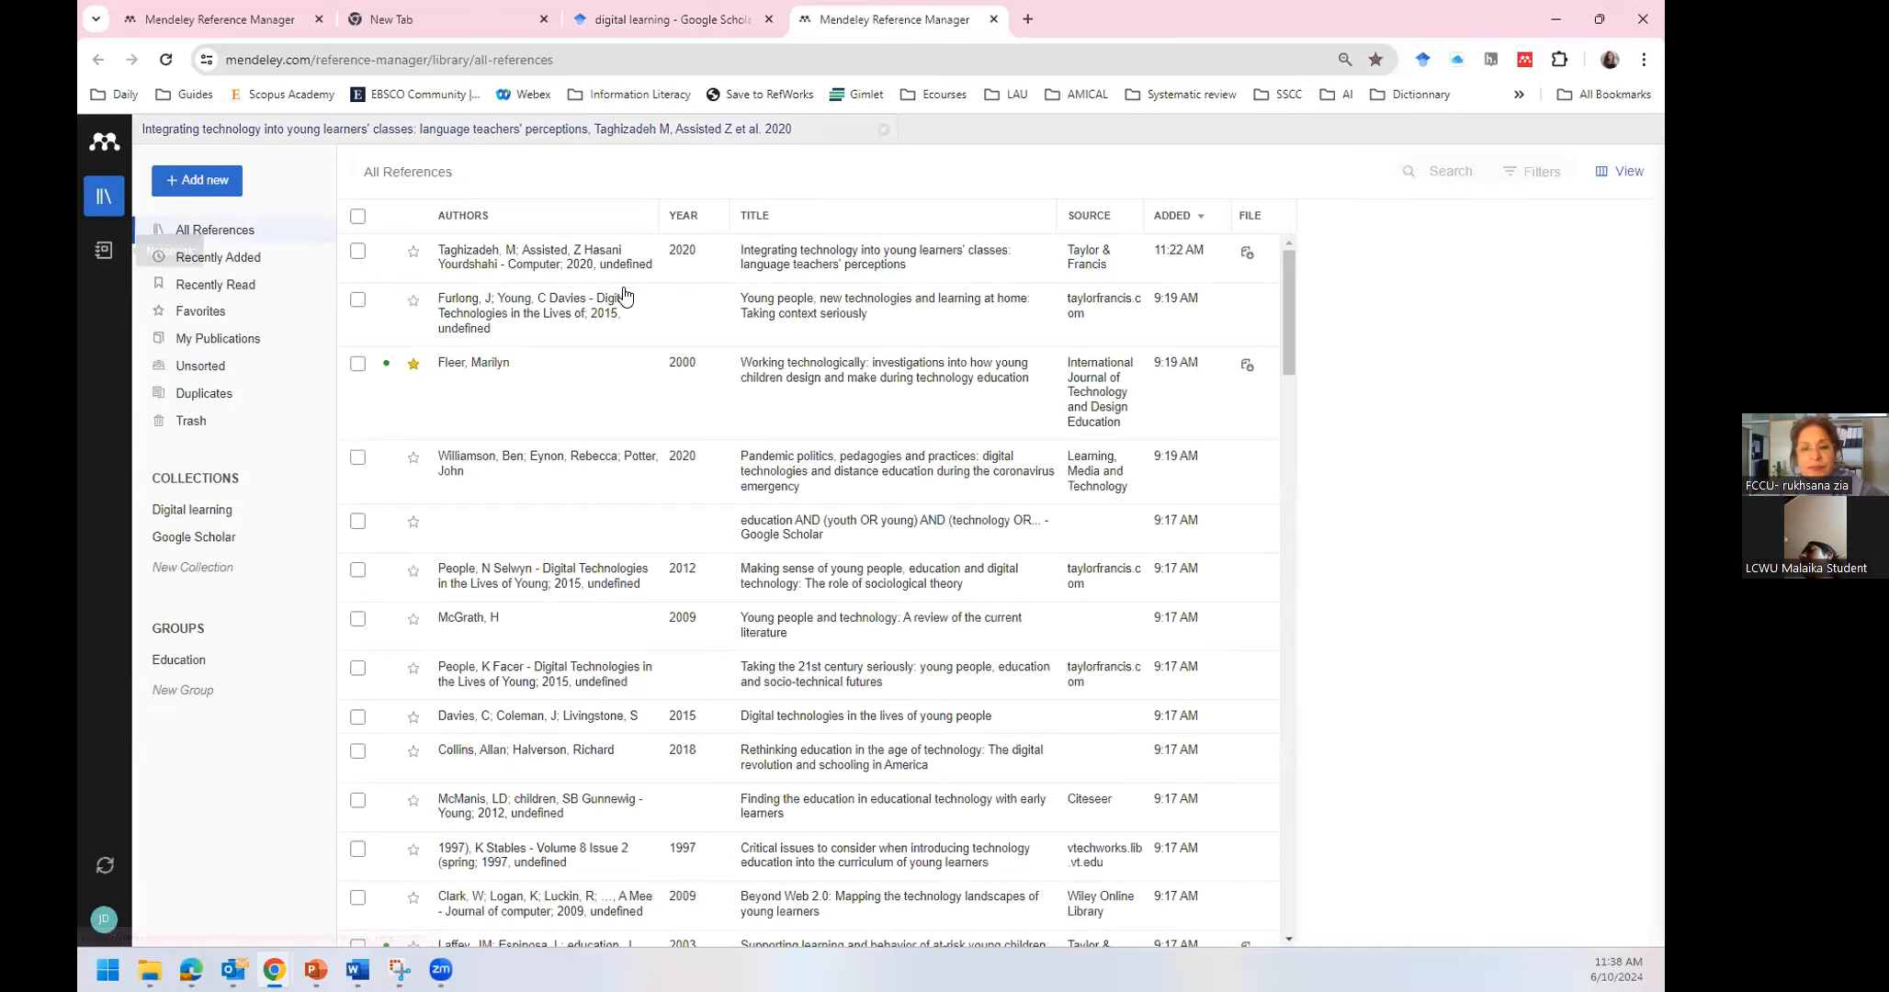
Check the Digital learning collection and All References for the imported items, reloading both views, and return to the Google Scholar results
left_click(184, 520)
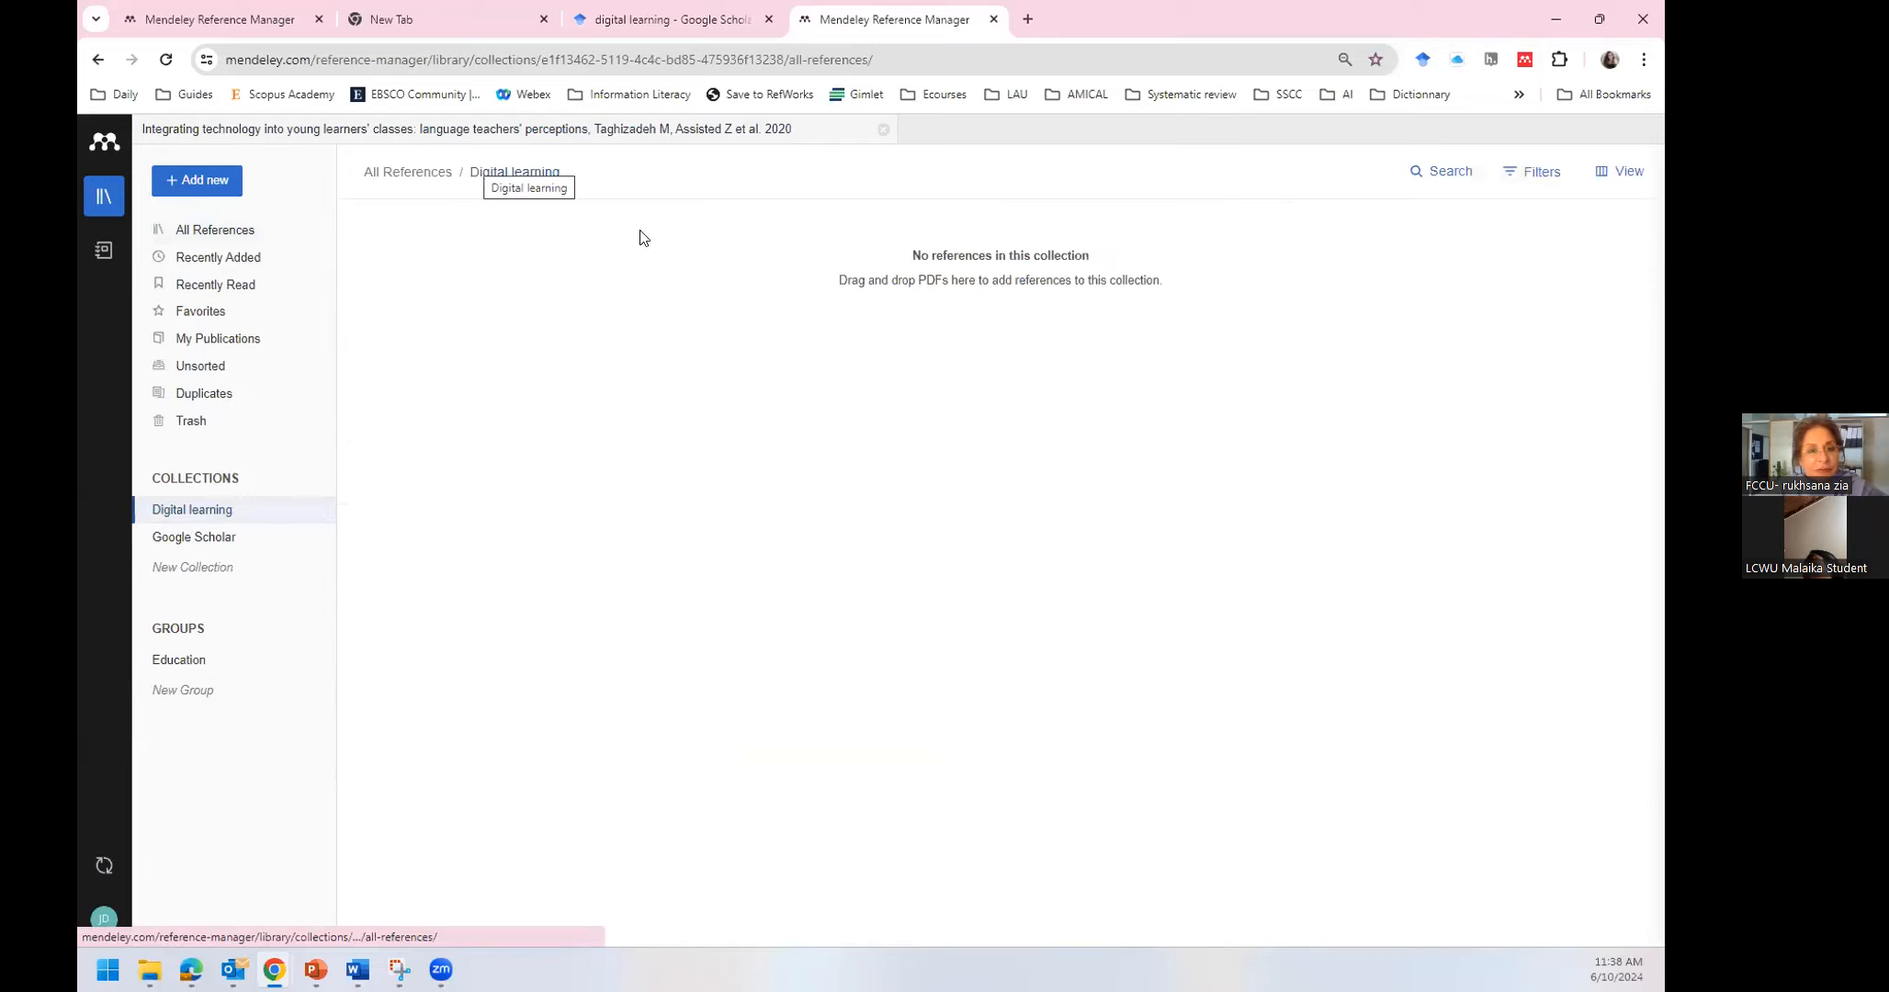
left_click(167, 61)
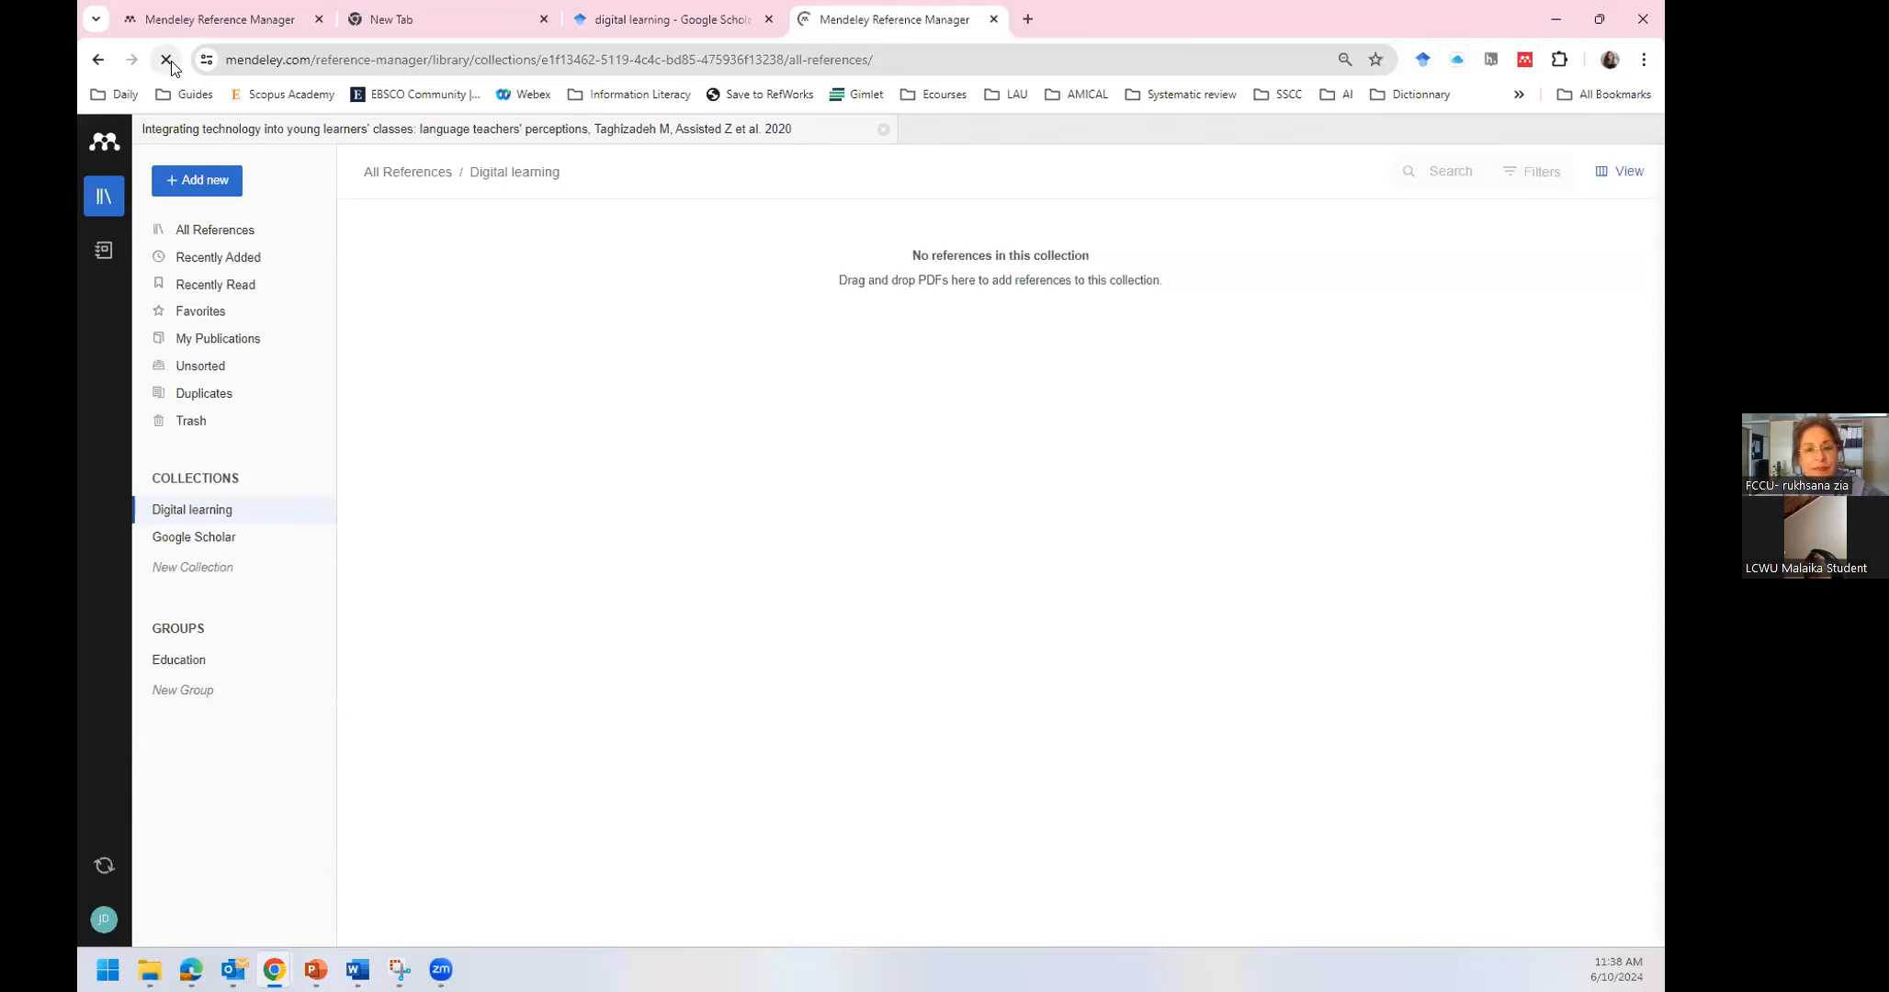
left_click(193, 231)
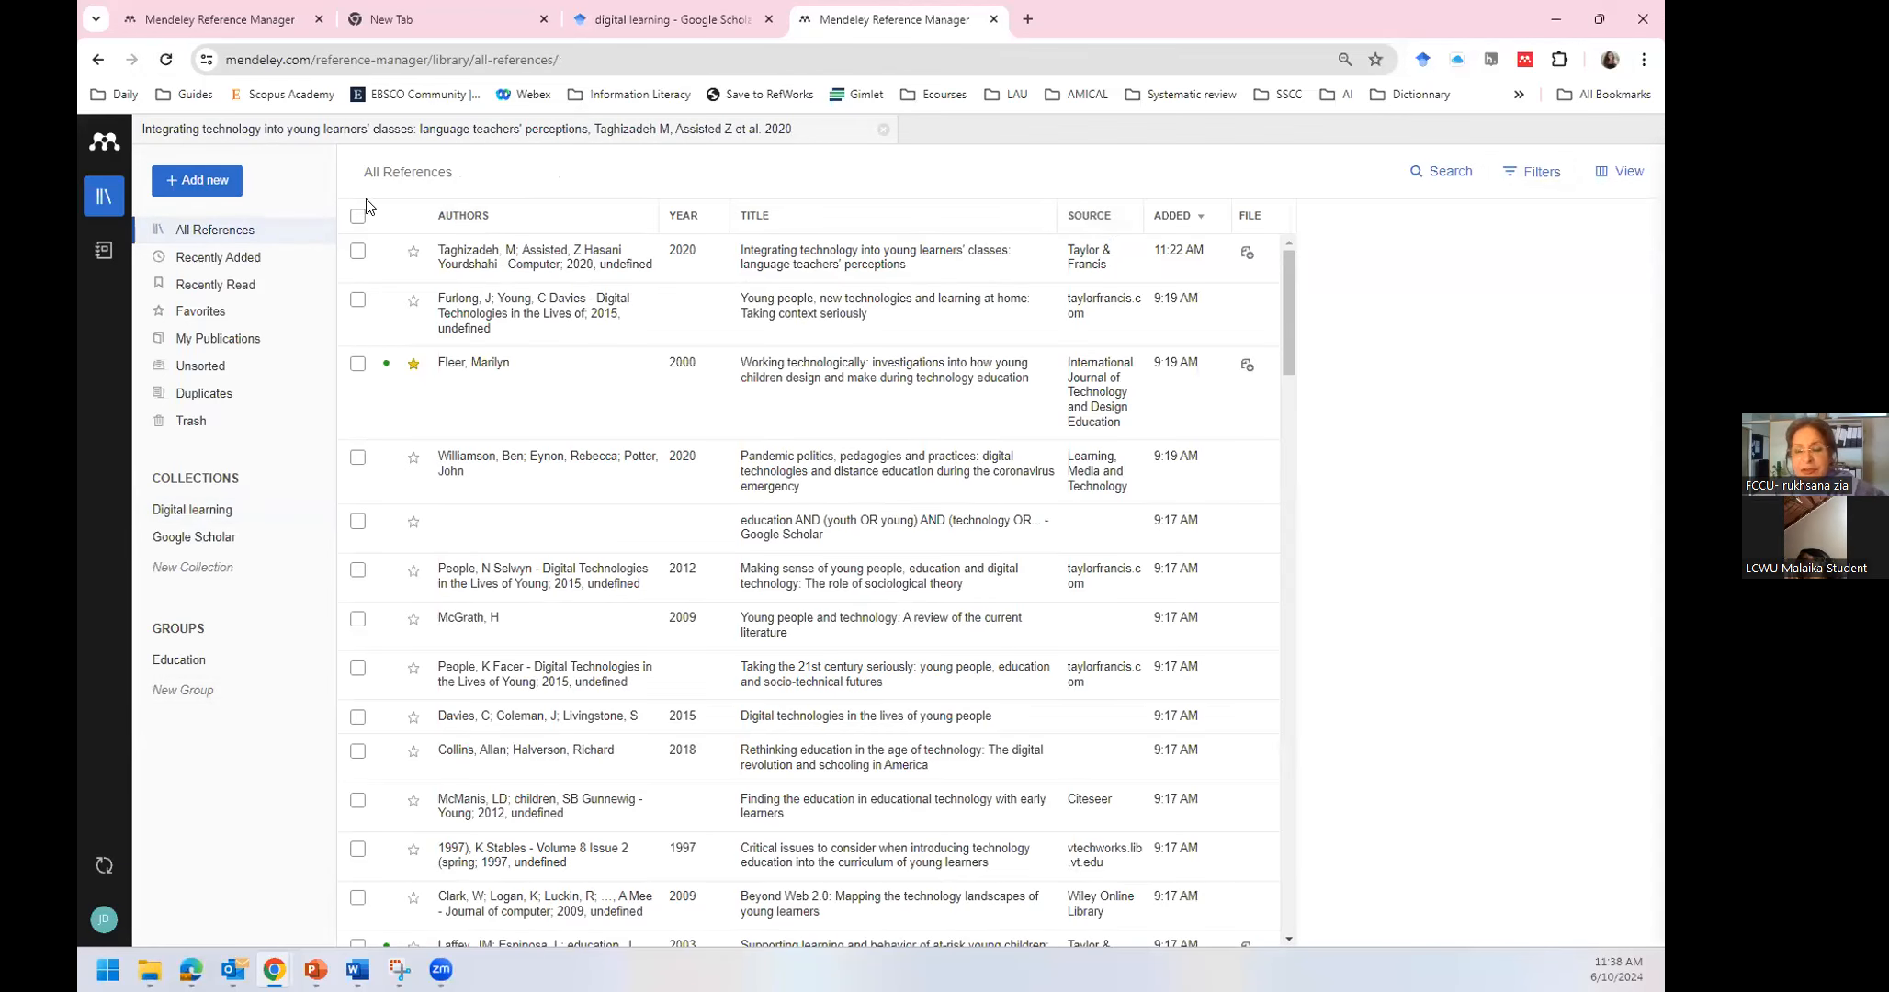
left_click(167, 60)
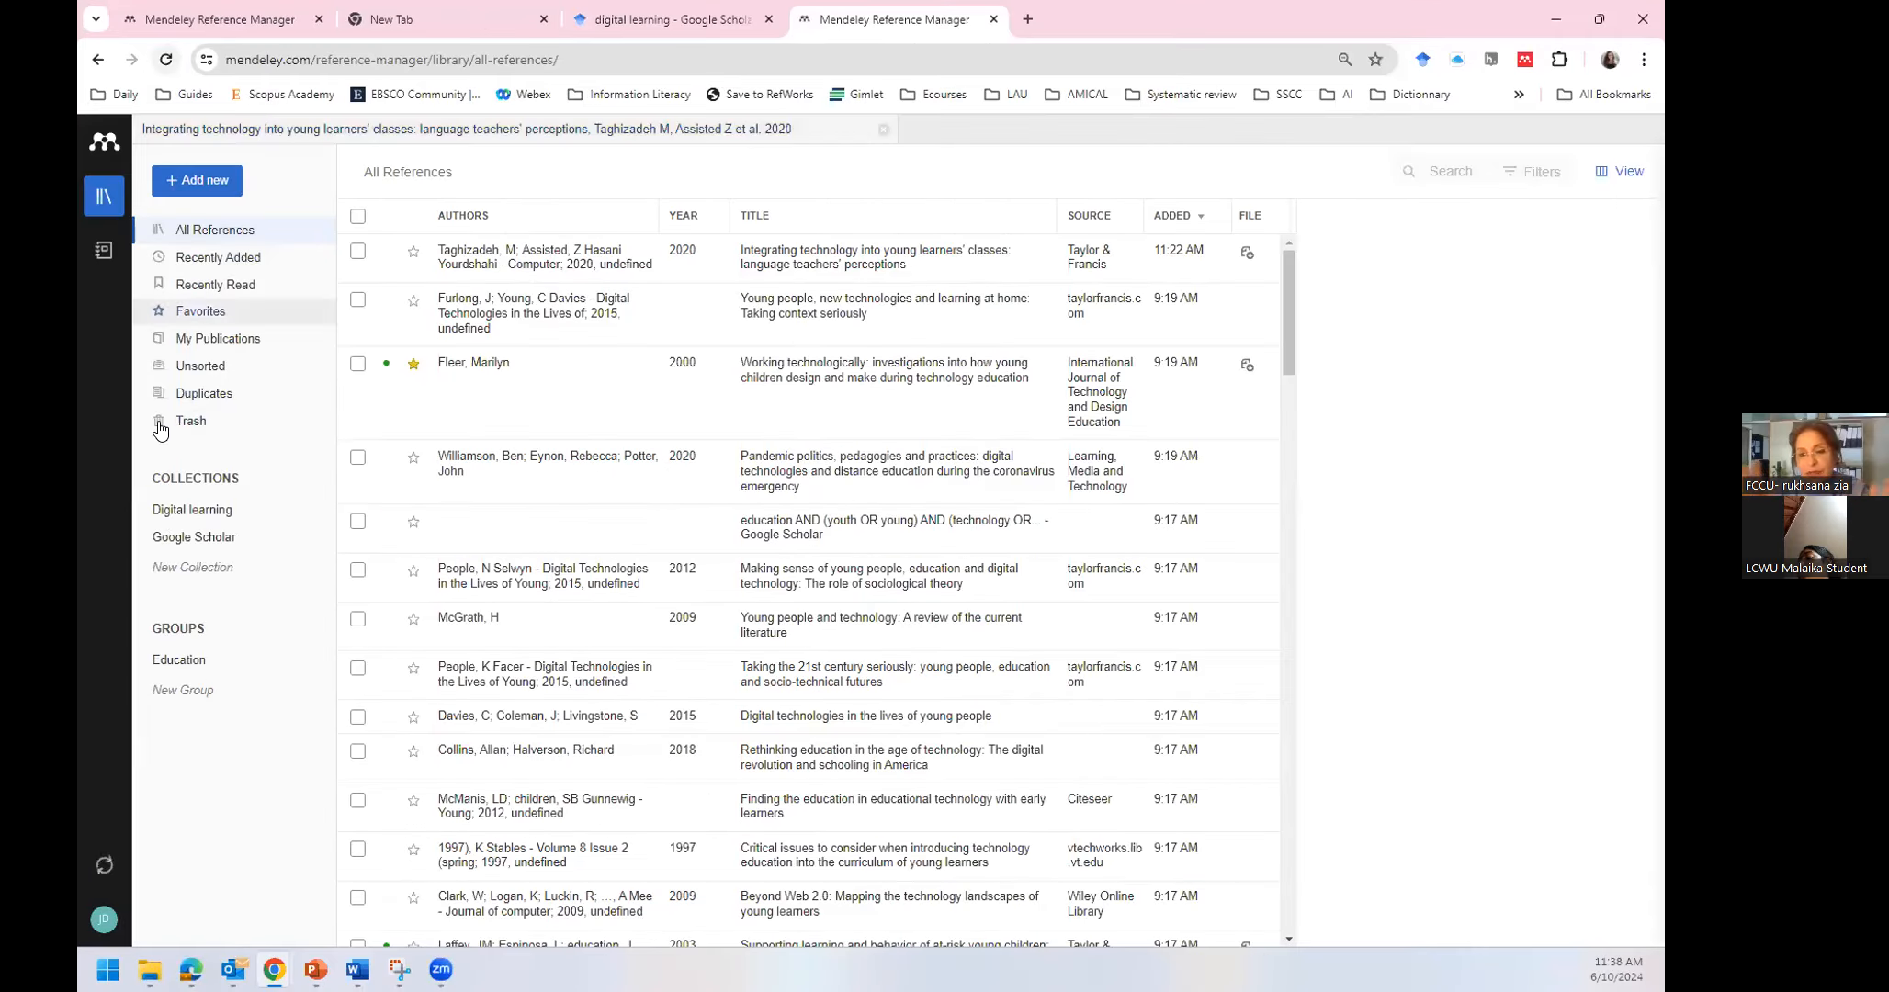
left_click(195, 508)
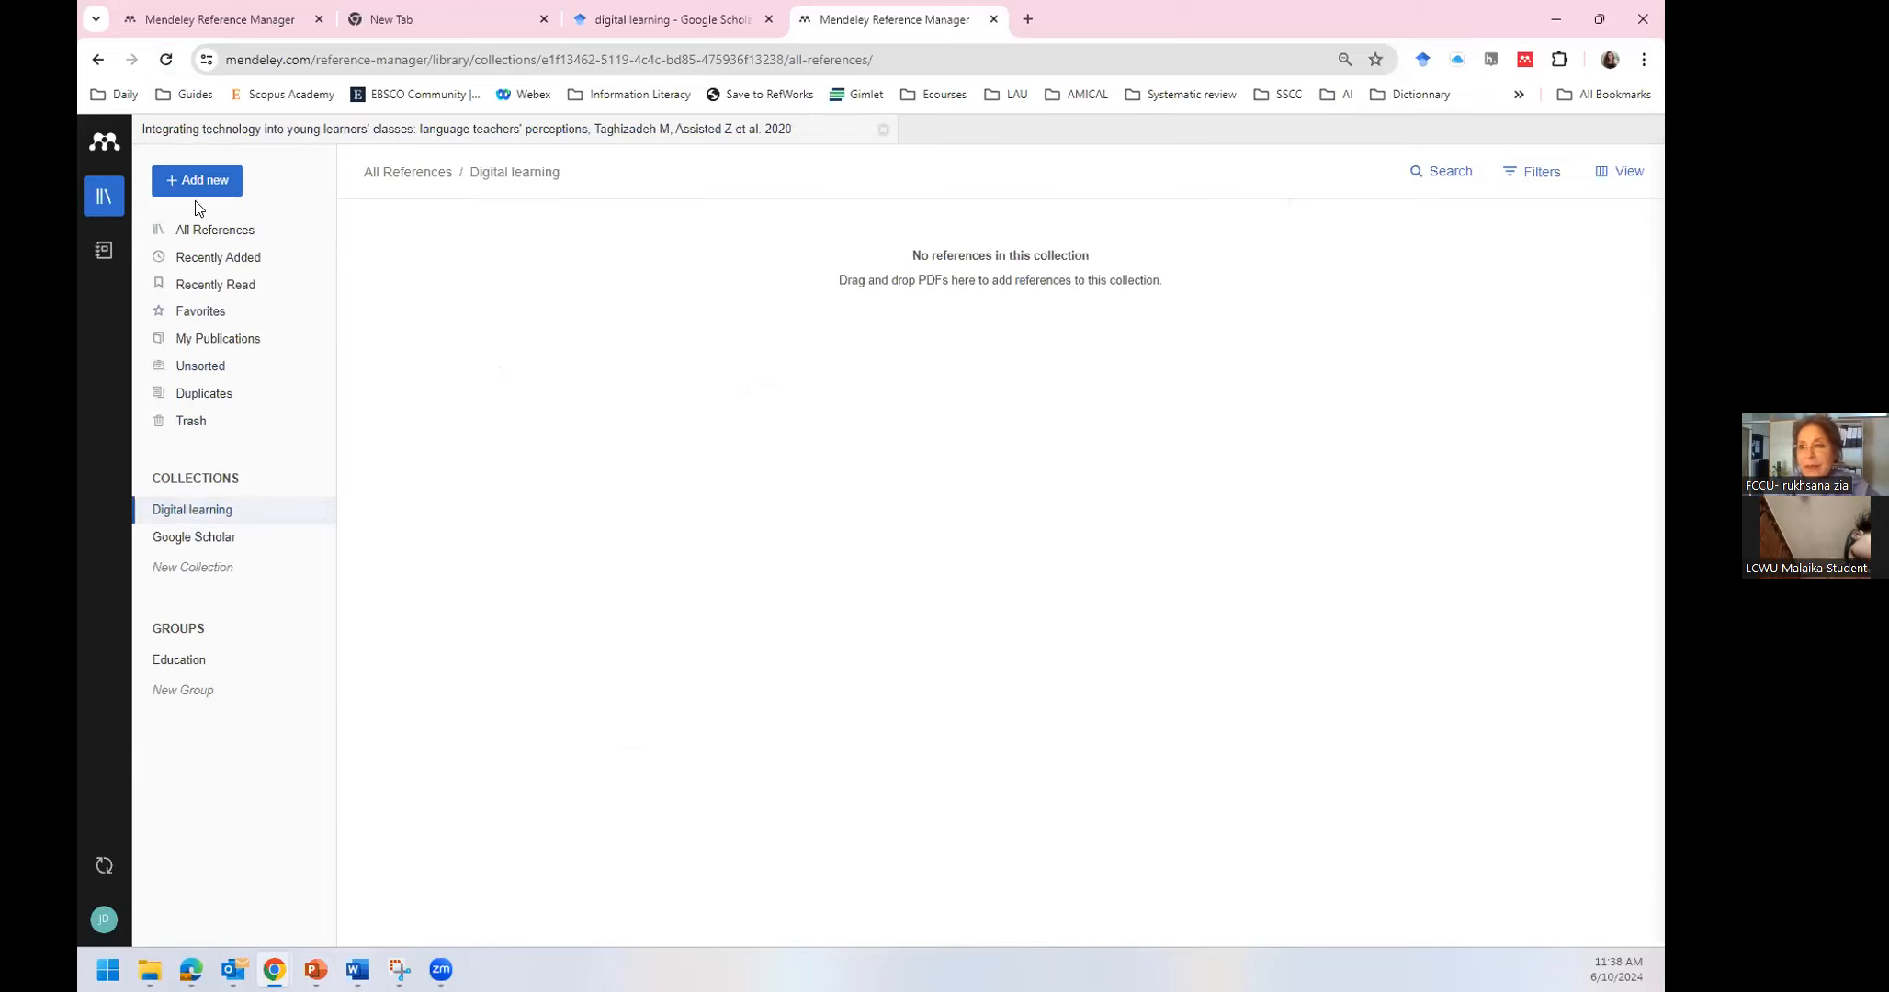
left_click(166, 59)
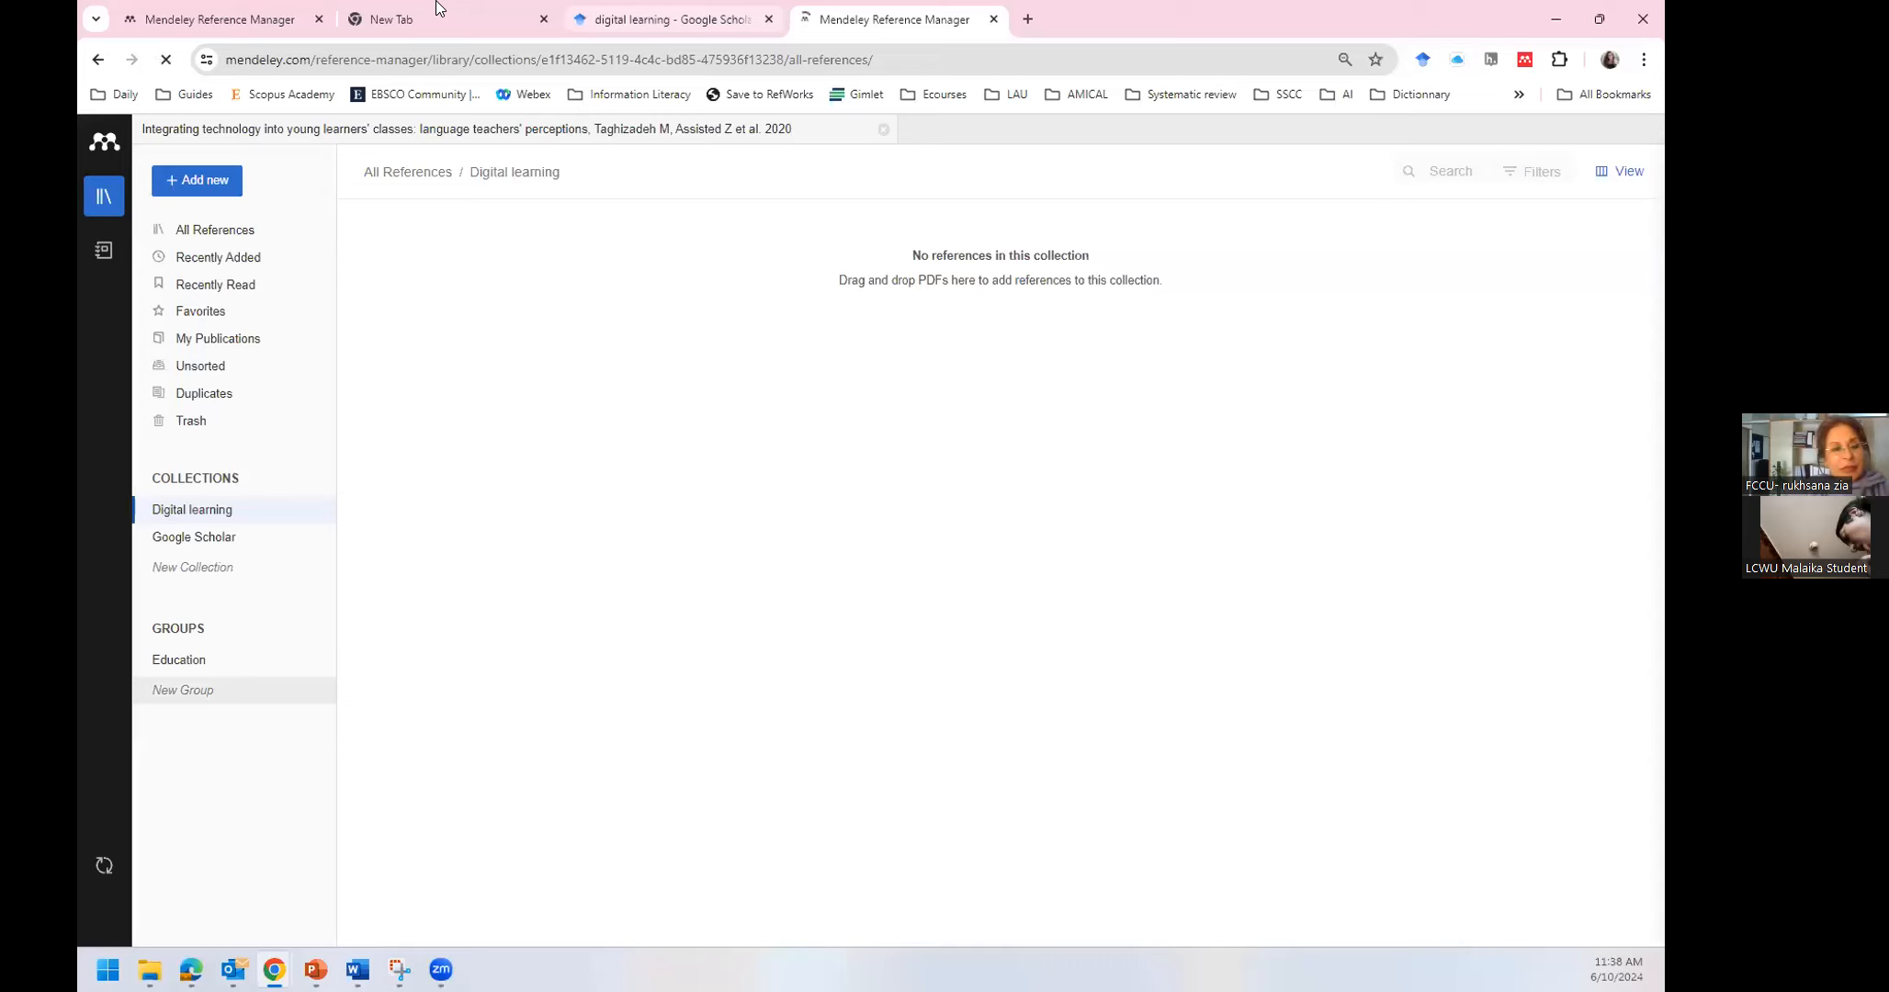
left_click(666, 18)
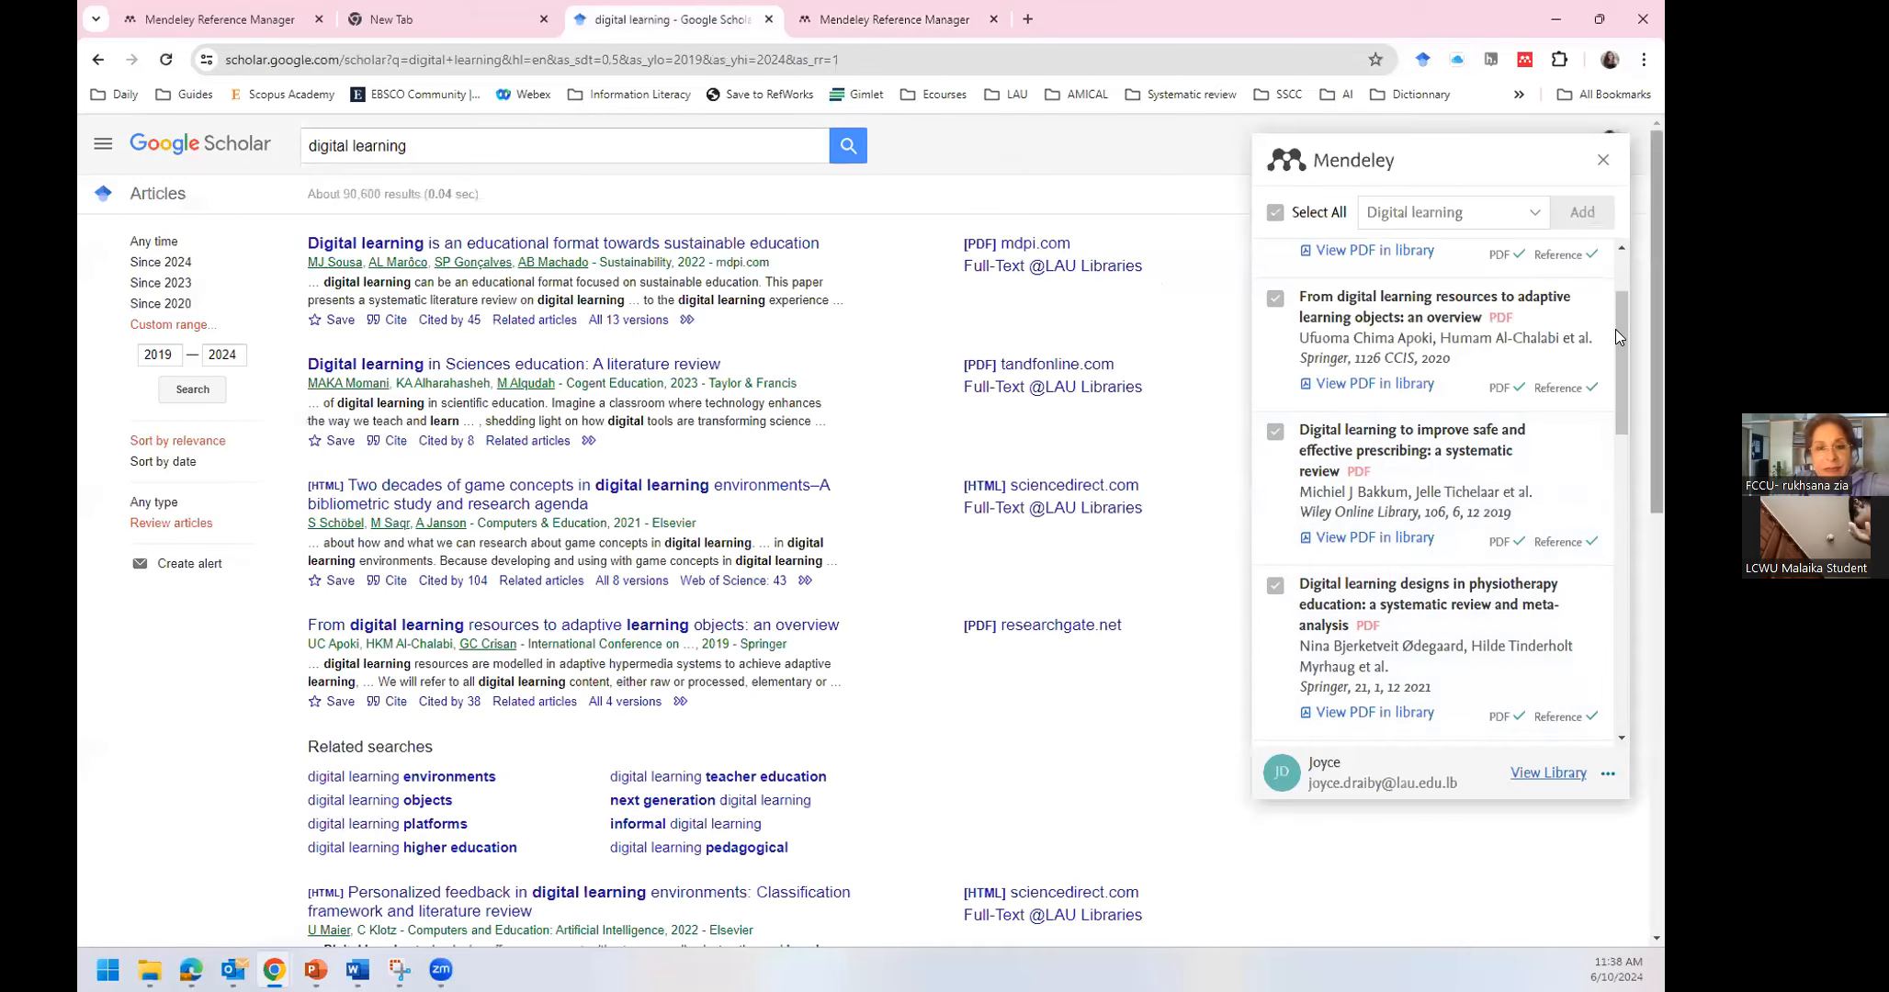
Check All References in the Mendeley library for the imported items, reloading the page and sorting by date added in both directions
scroll(1615, 329, "up", 2)
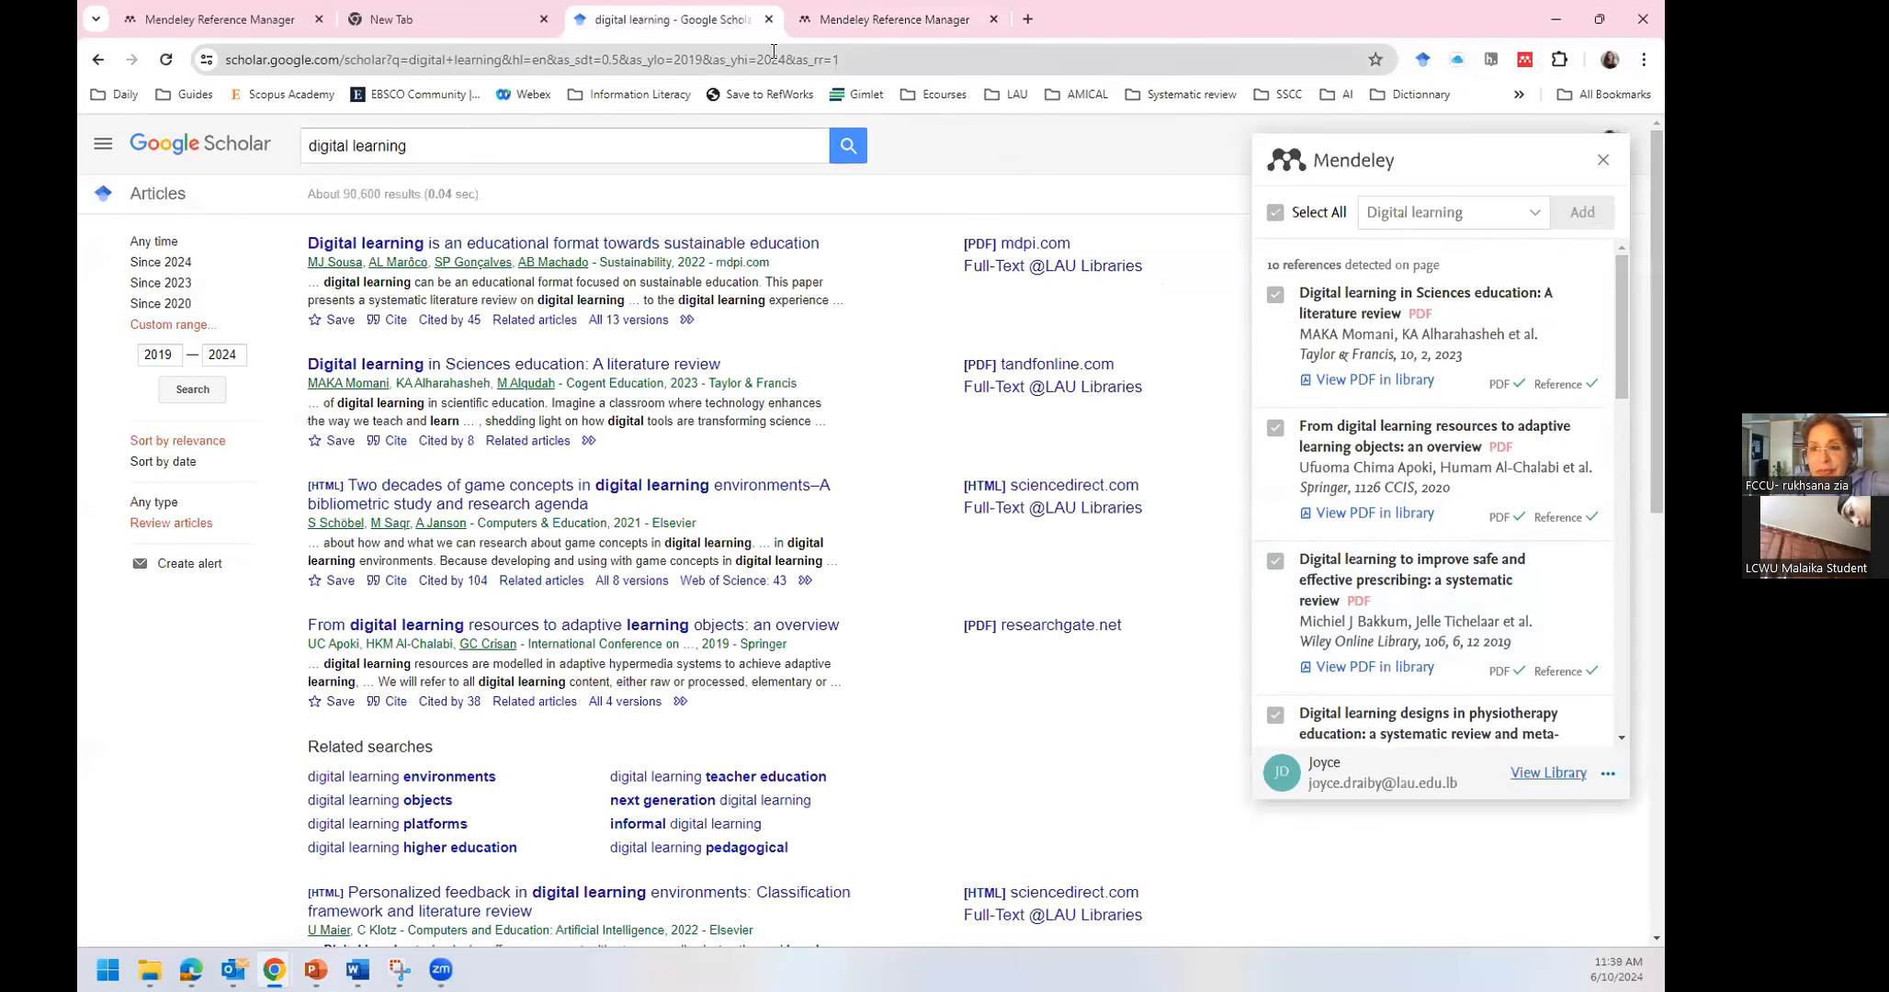
left_click(823, 28)
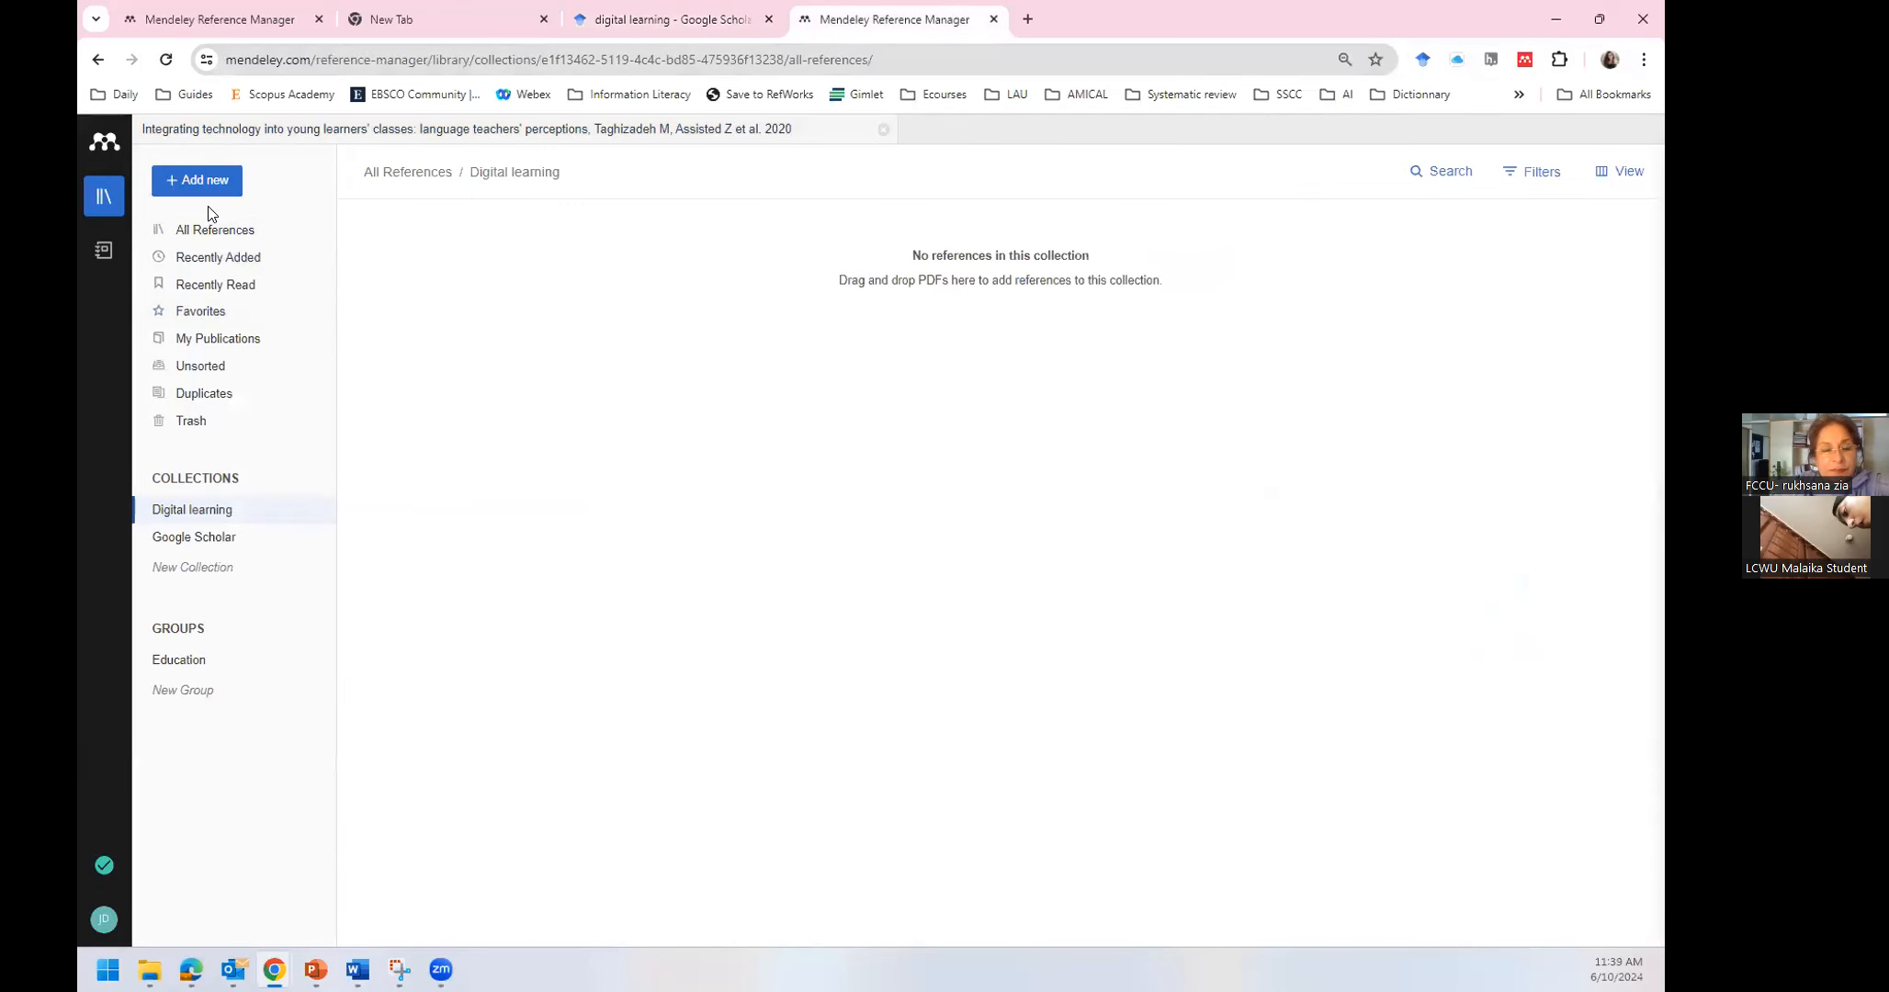
left_click(209, 236)
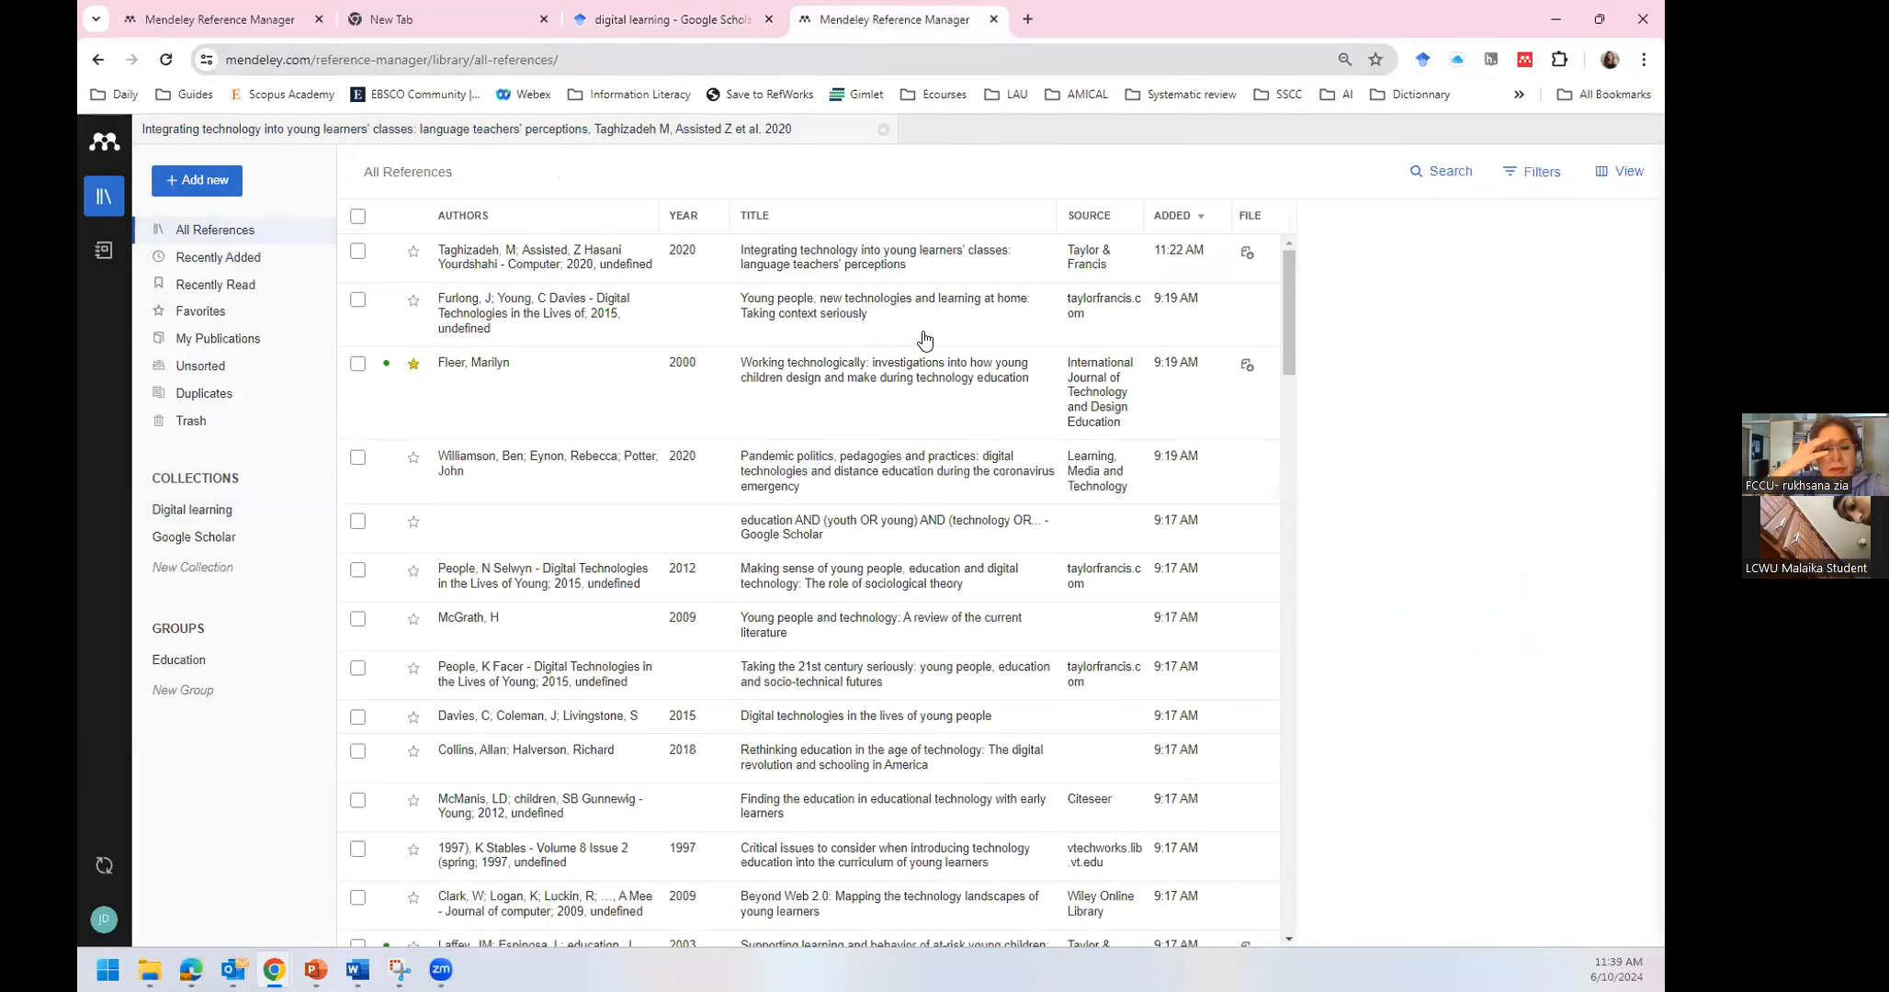
left_click(166, 60)
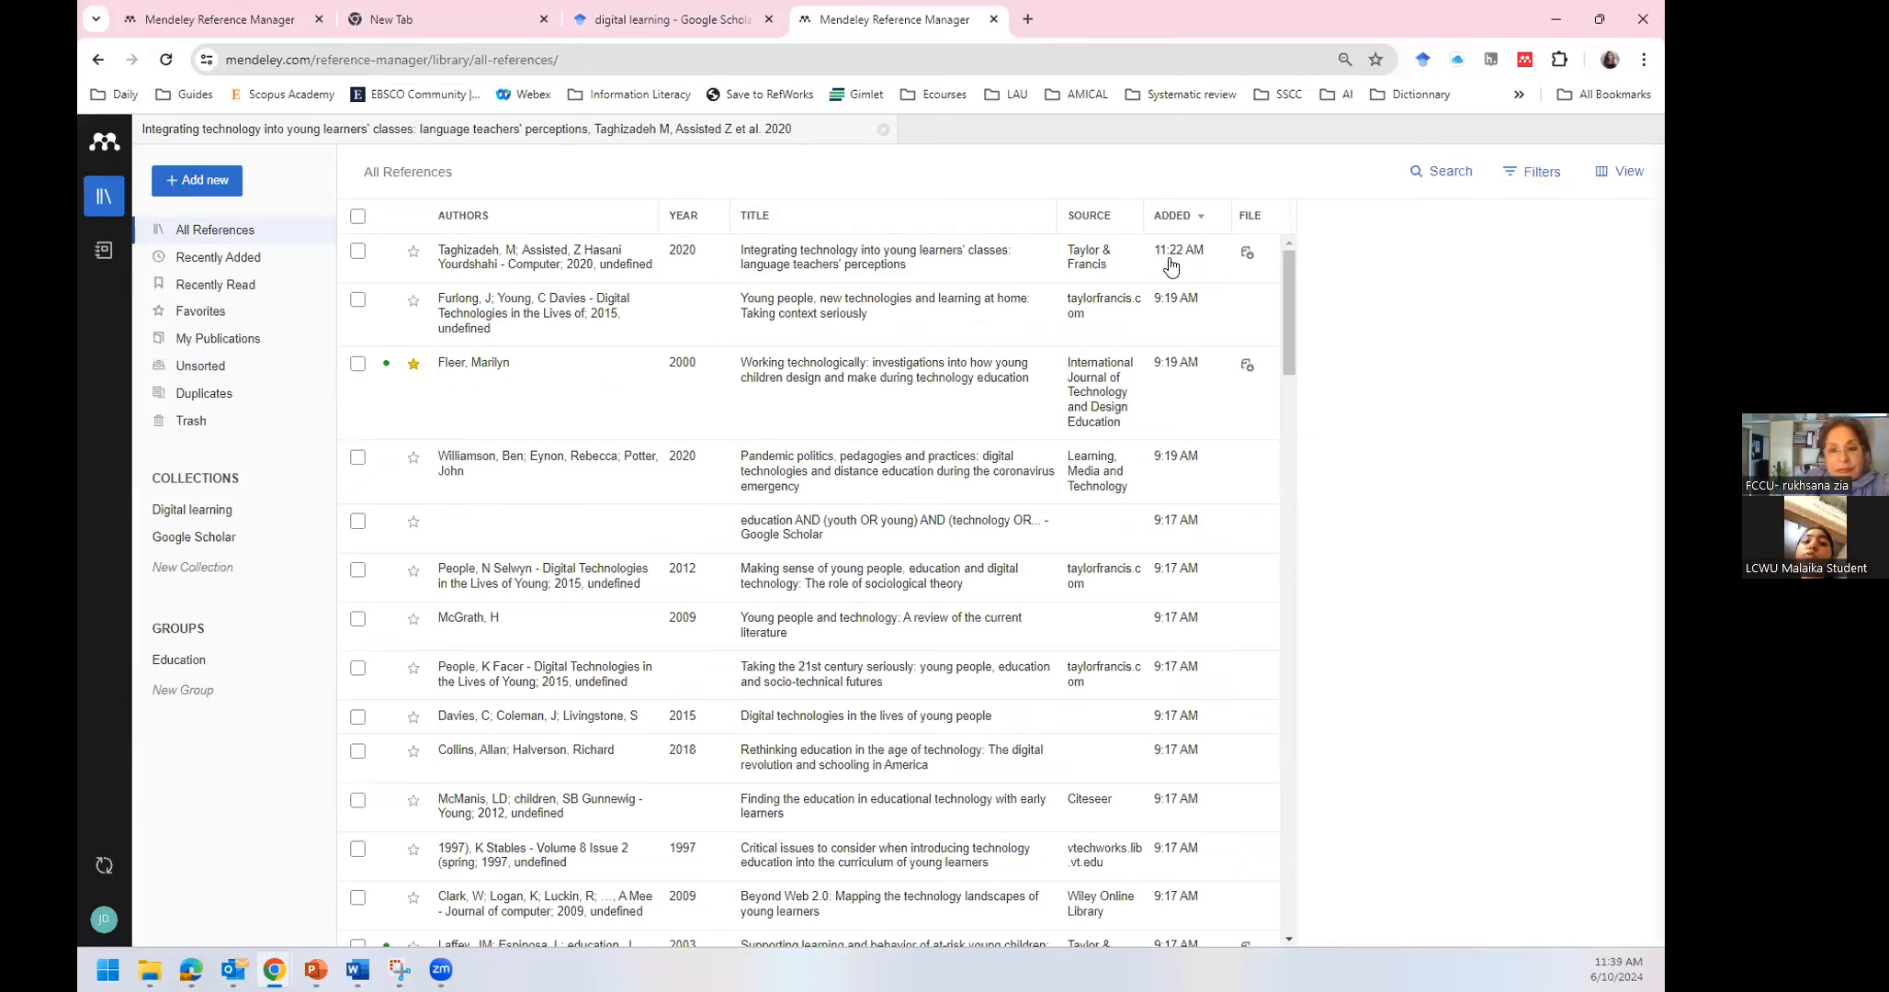
left_click(1176, 225)
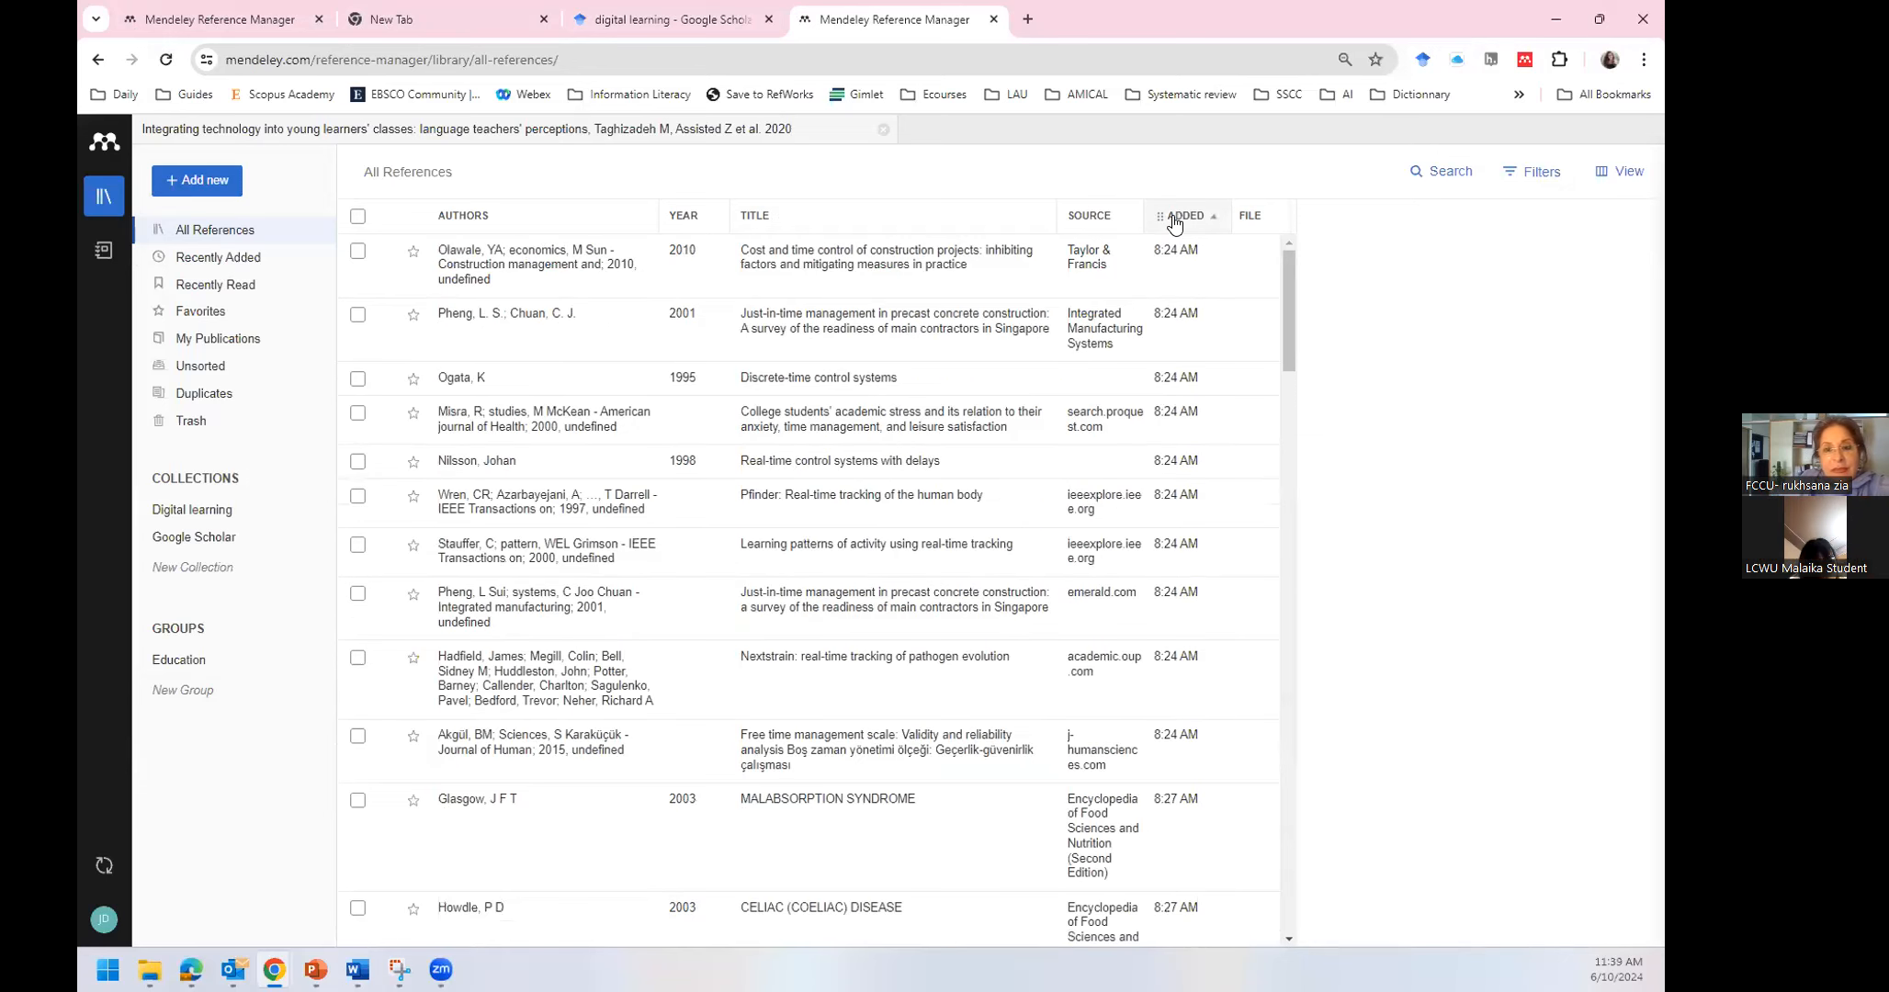
left_click(1176, 221)
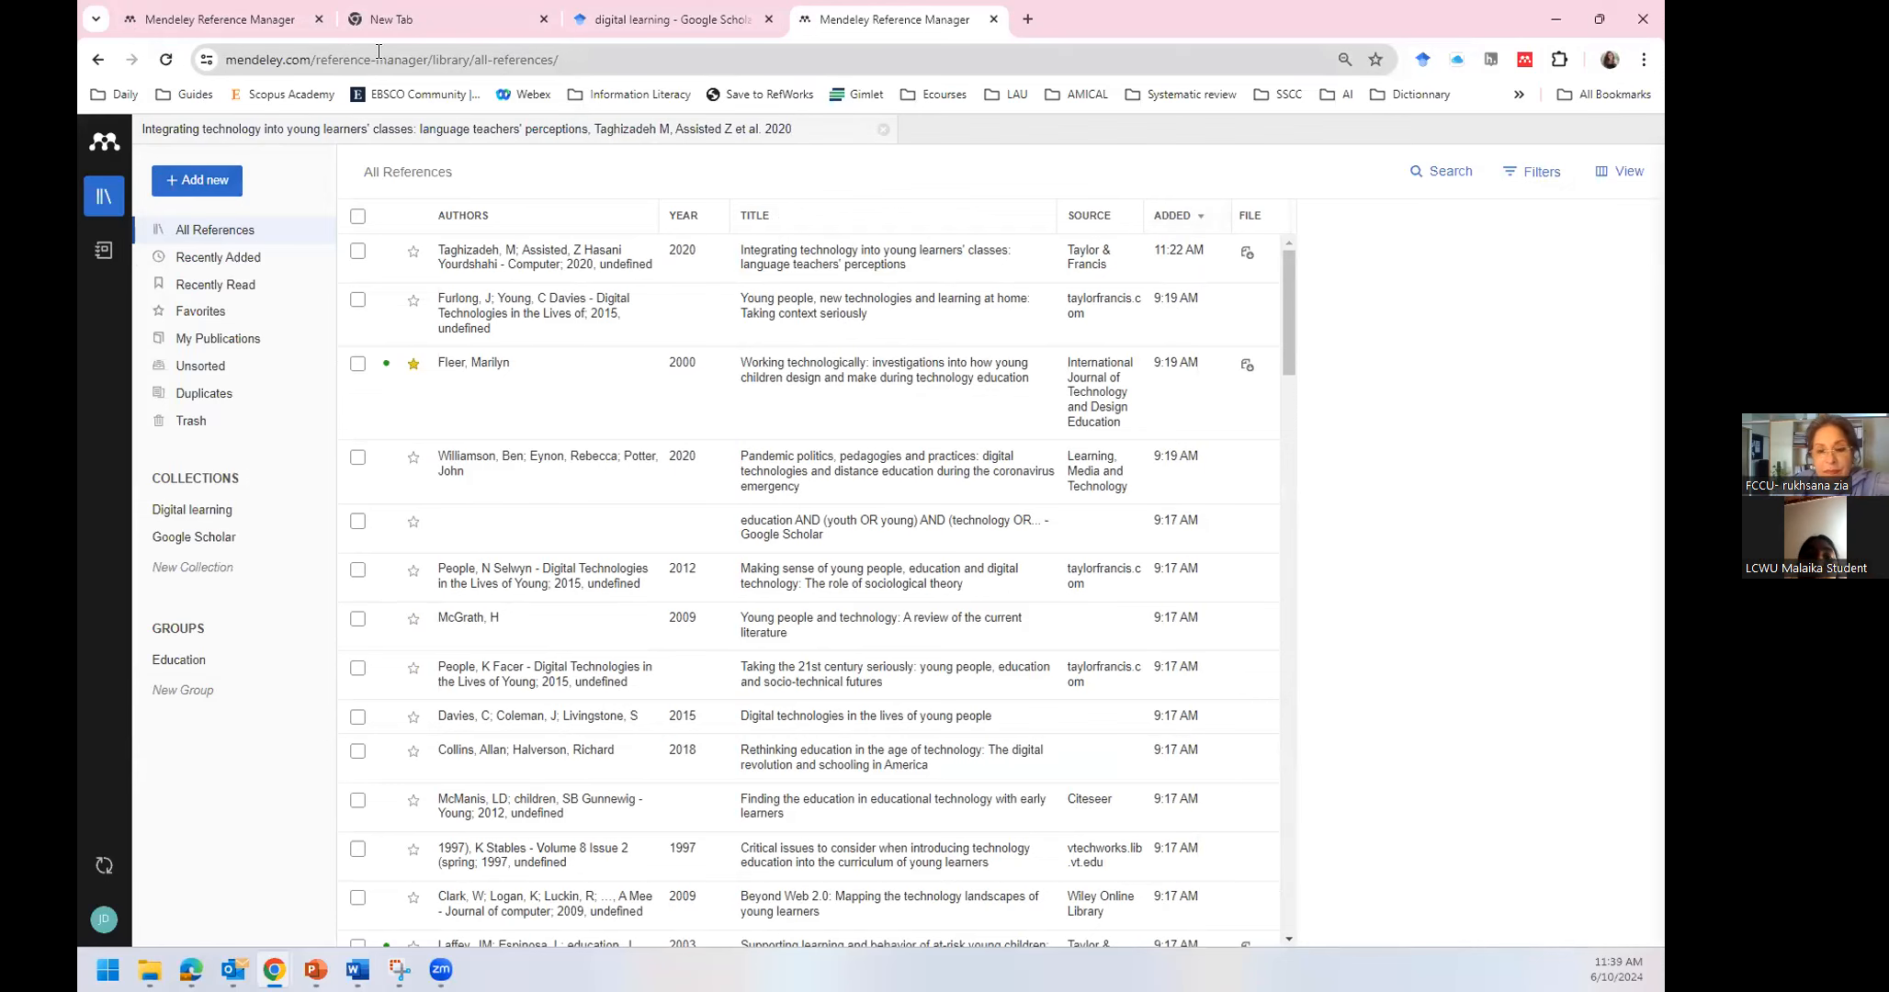
Search Google Scholar for the exact phrase "digital learning" in quotation marks and open the Mendeley Web Importer on the results
left_click(634, 22)
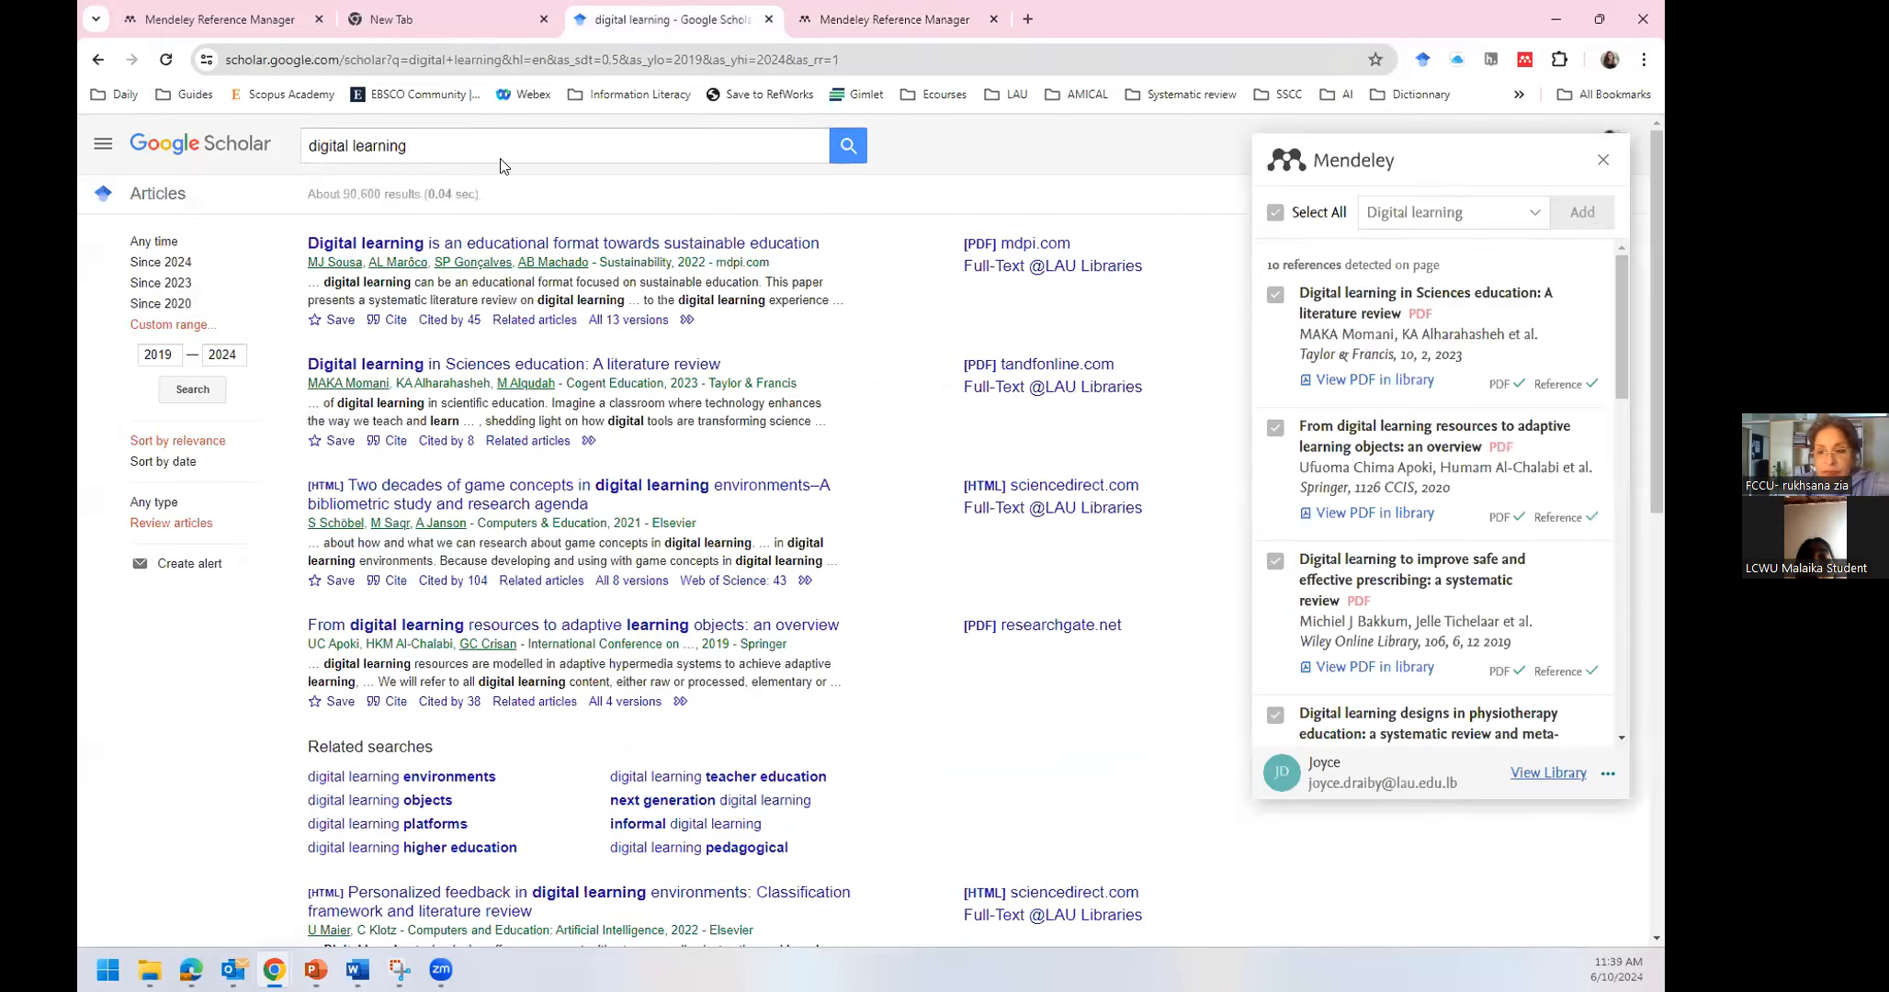
left_click(440, 152)
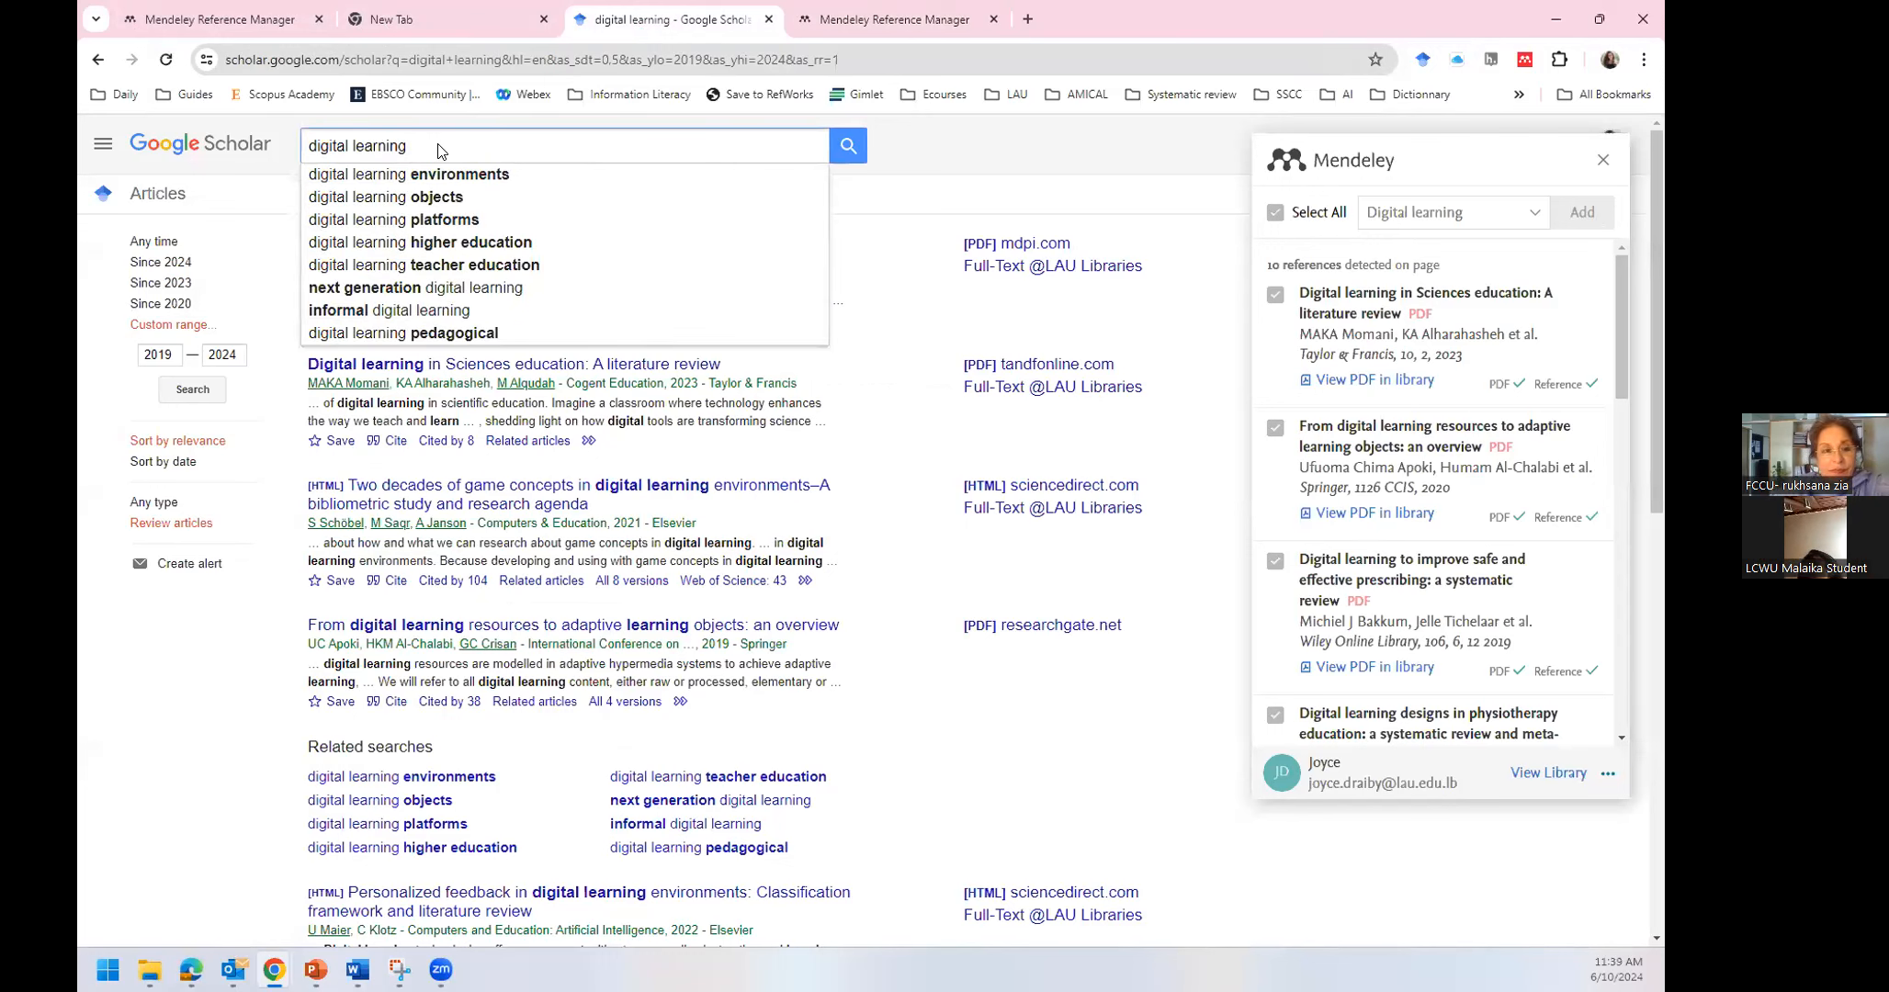
type("\"")
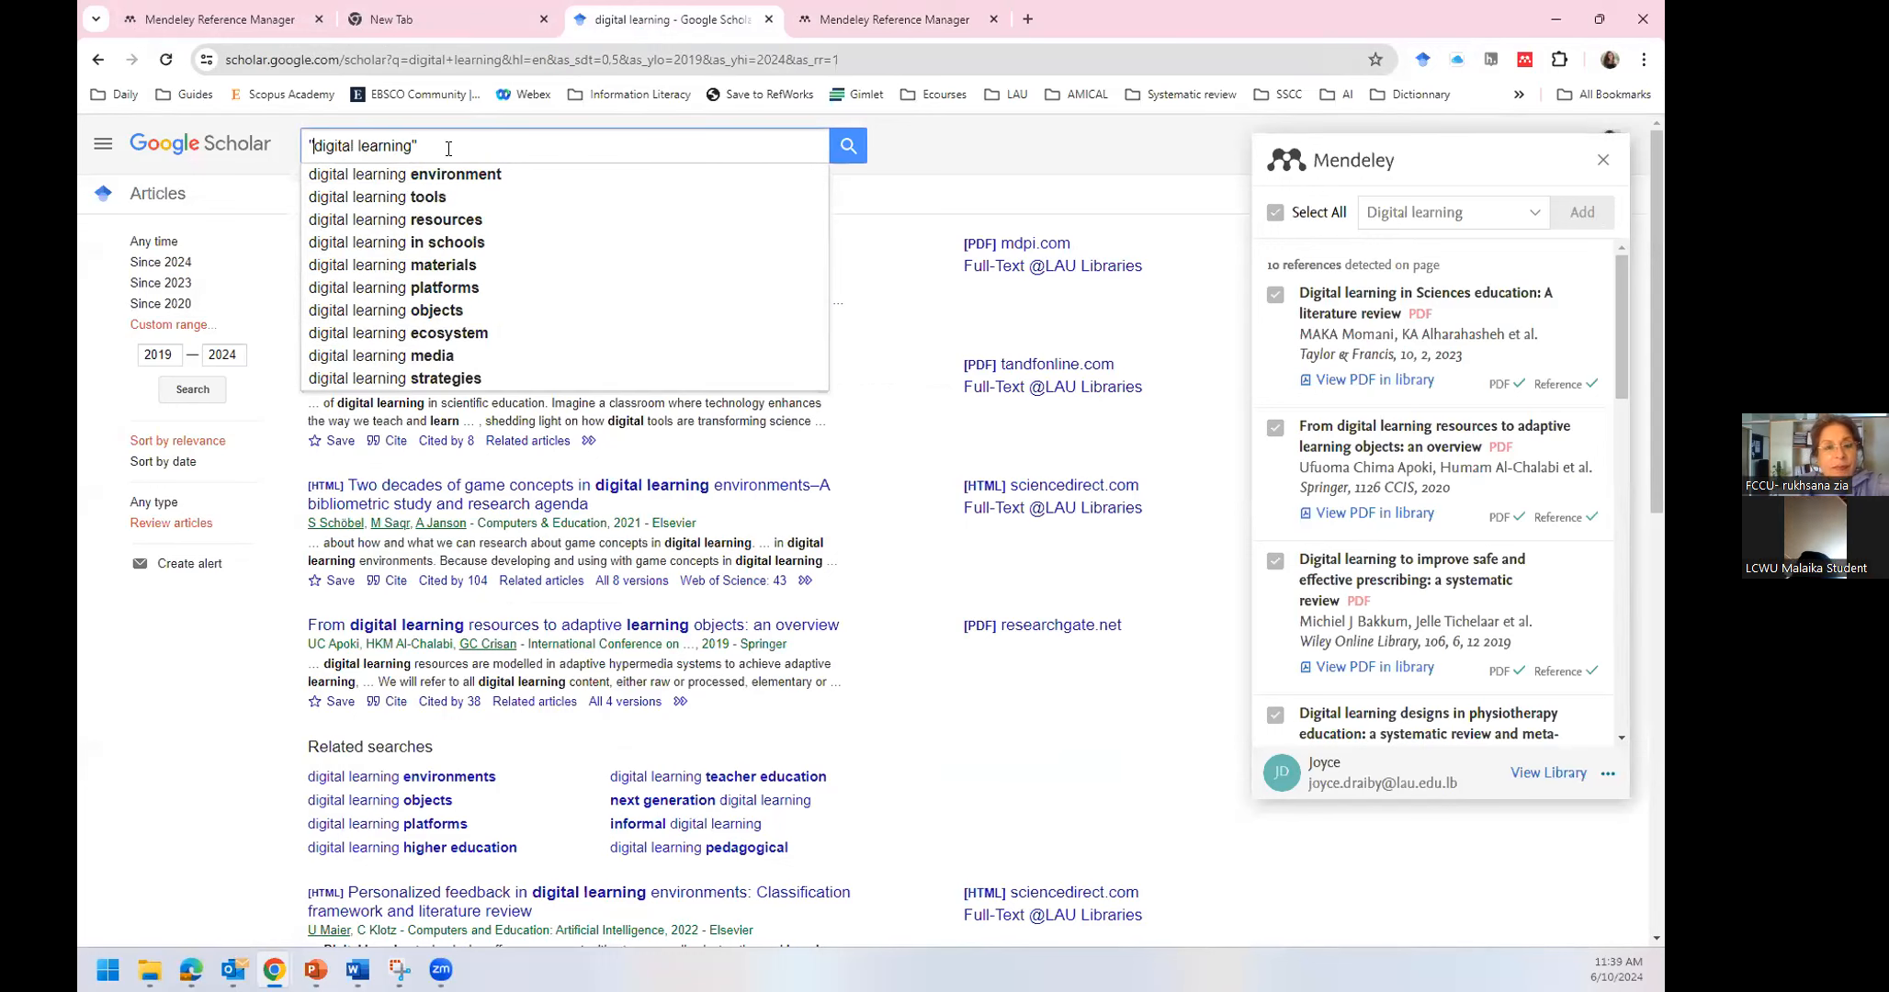
key("Return")
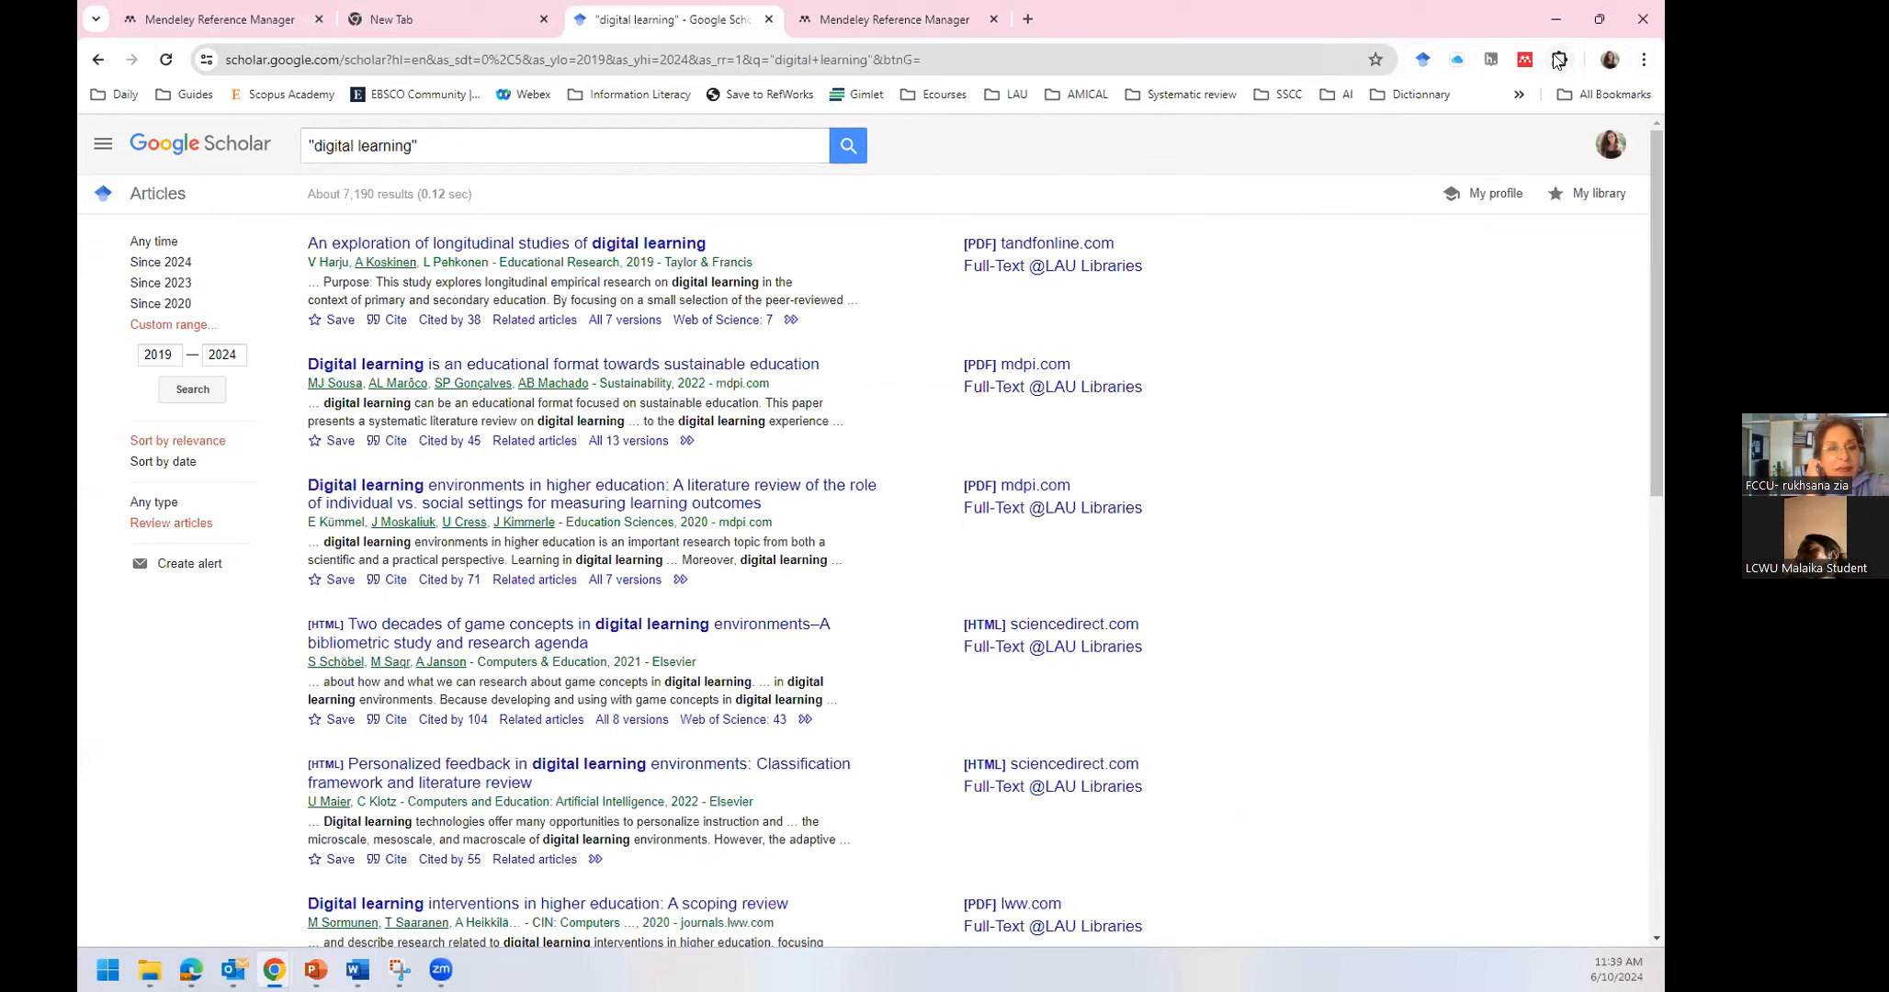
left_click(1524, 61)
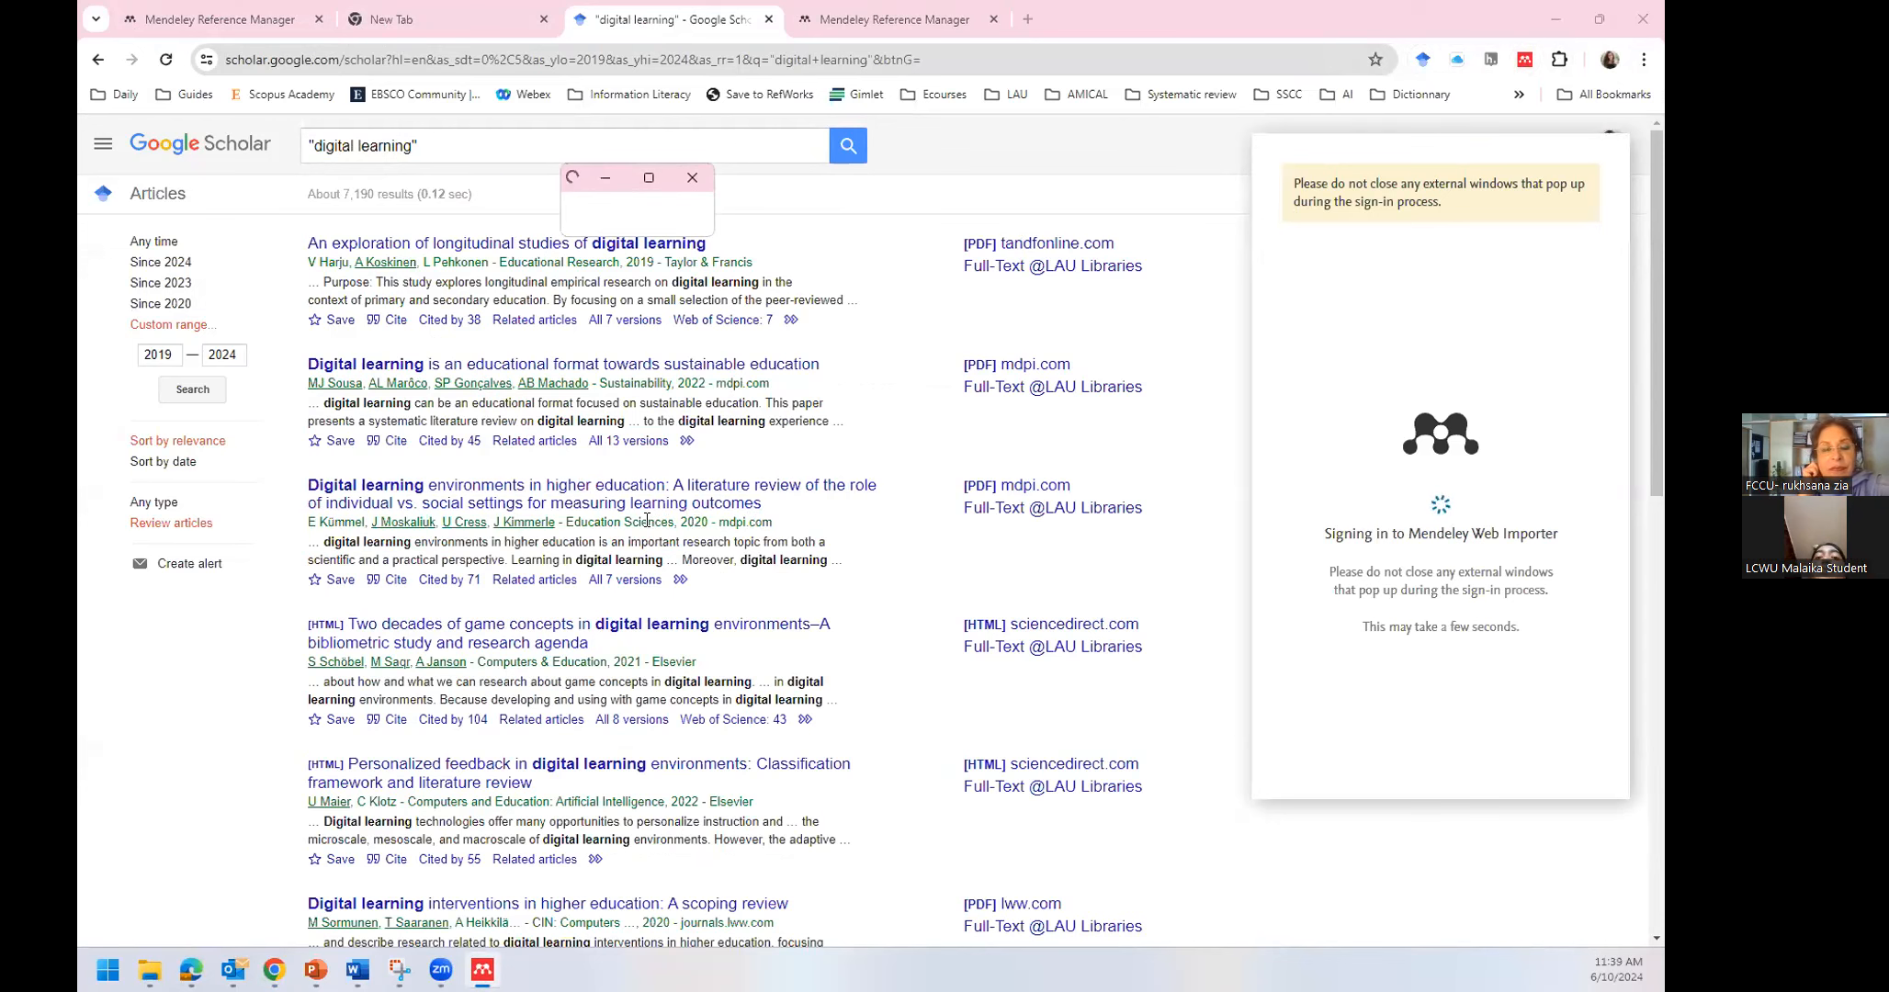
Extend the Google Scholar query after "digital learning" with AND (youth OR young)
left_click(439, 147)
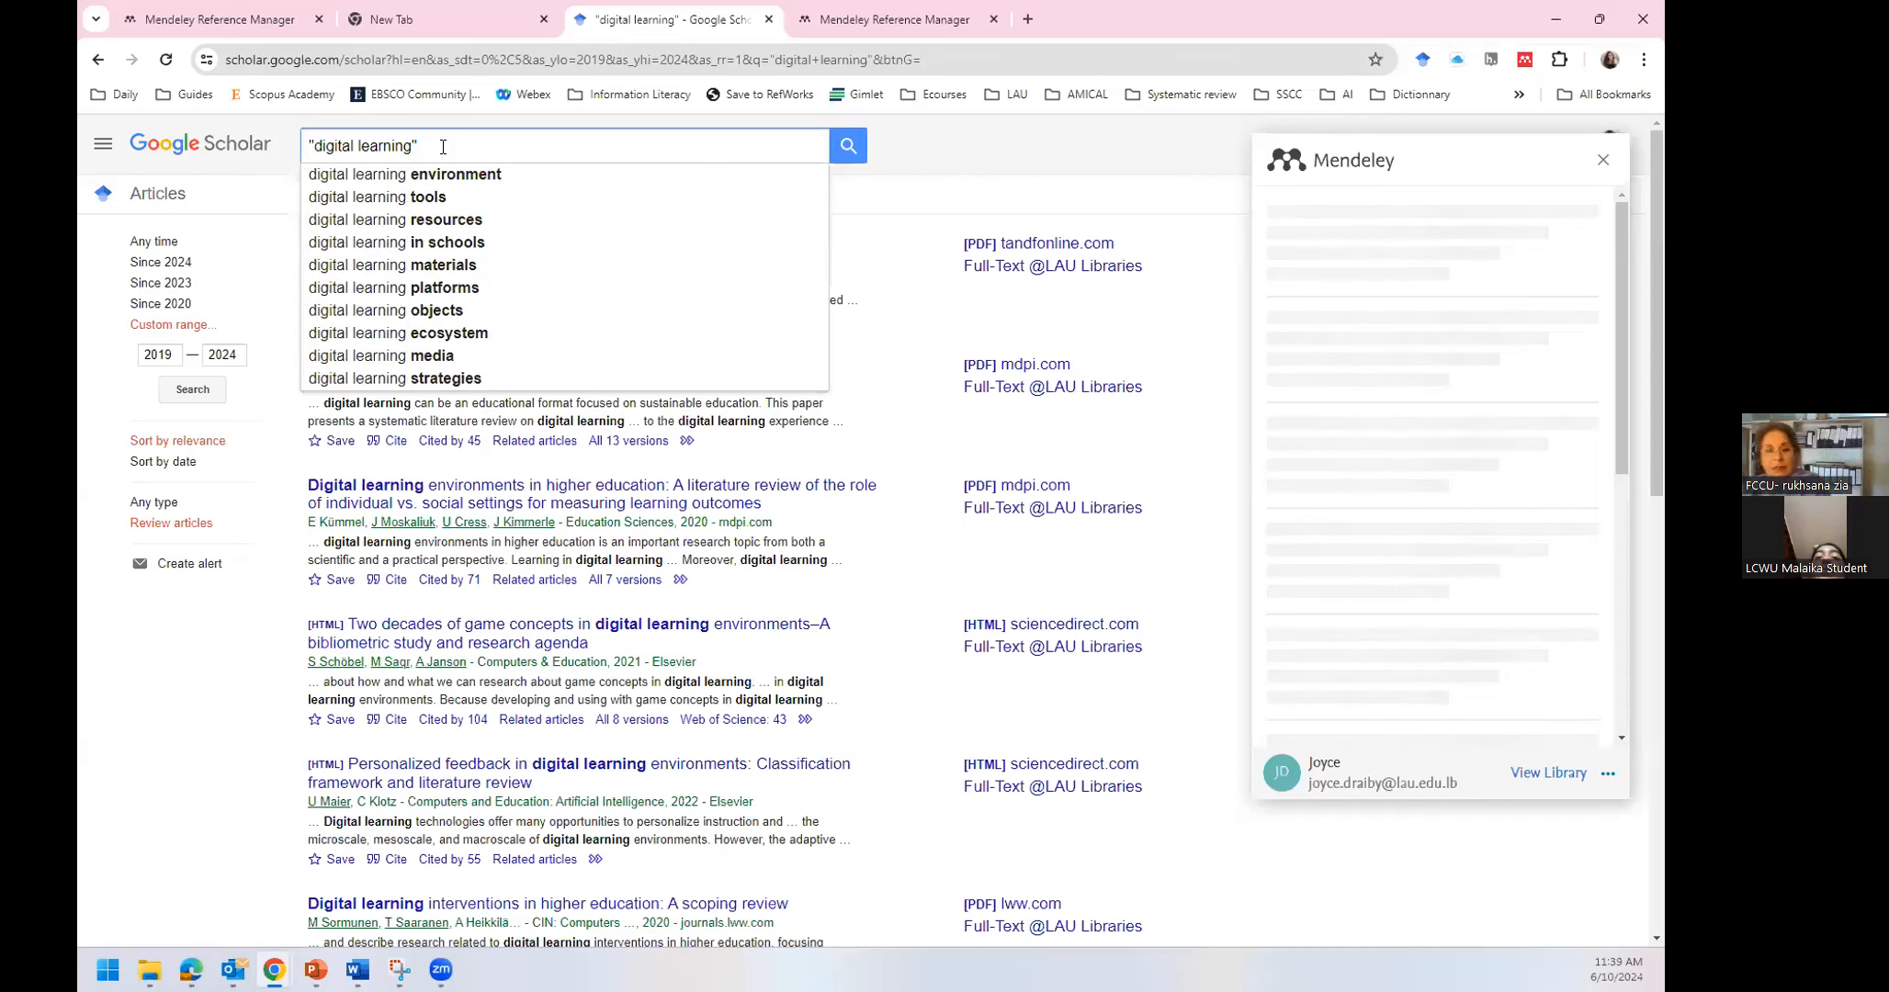
type("AND ")
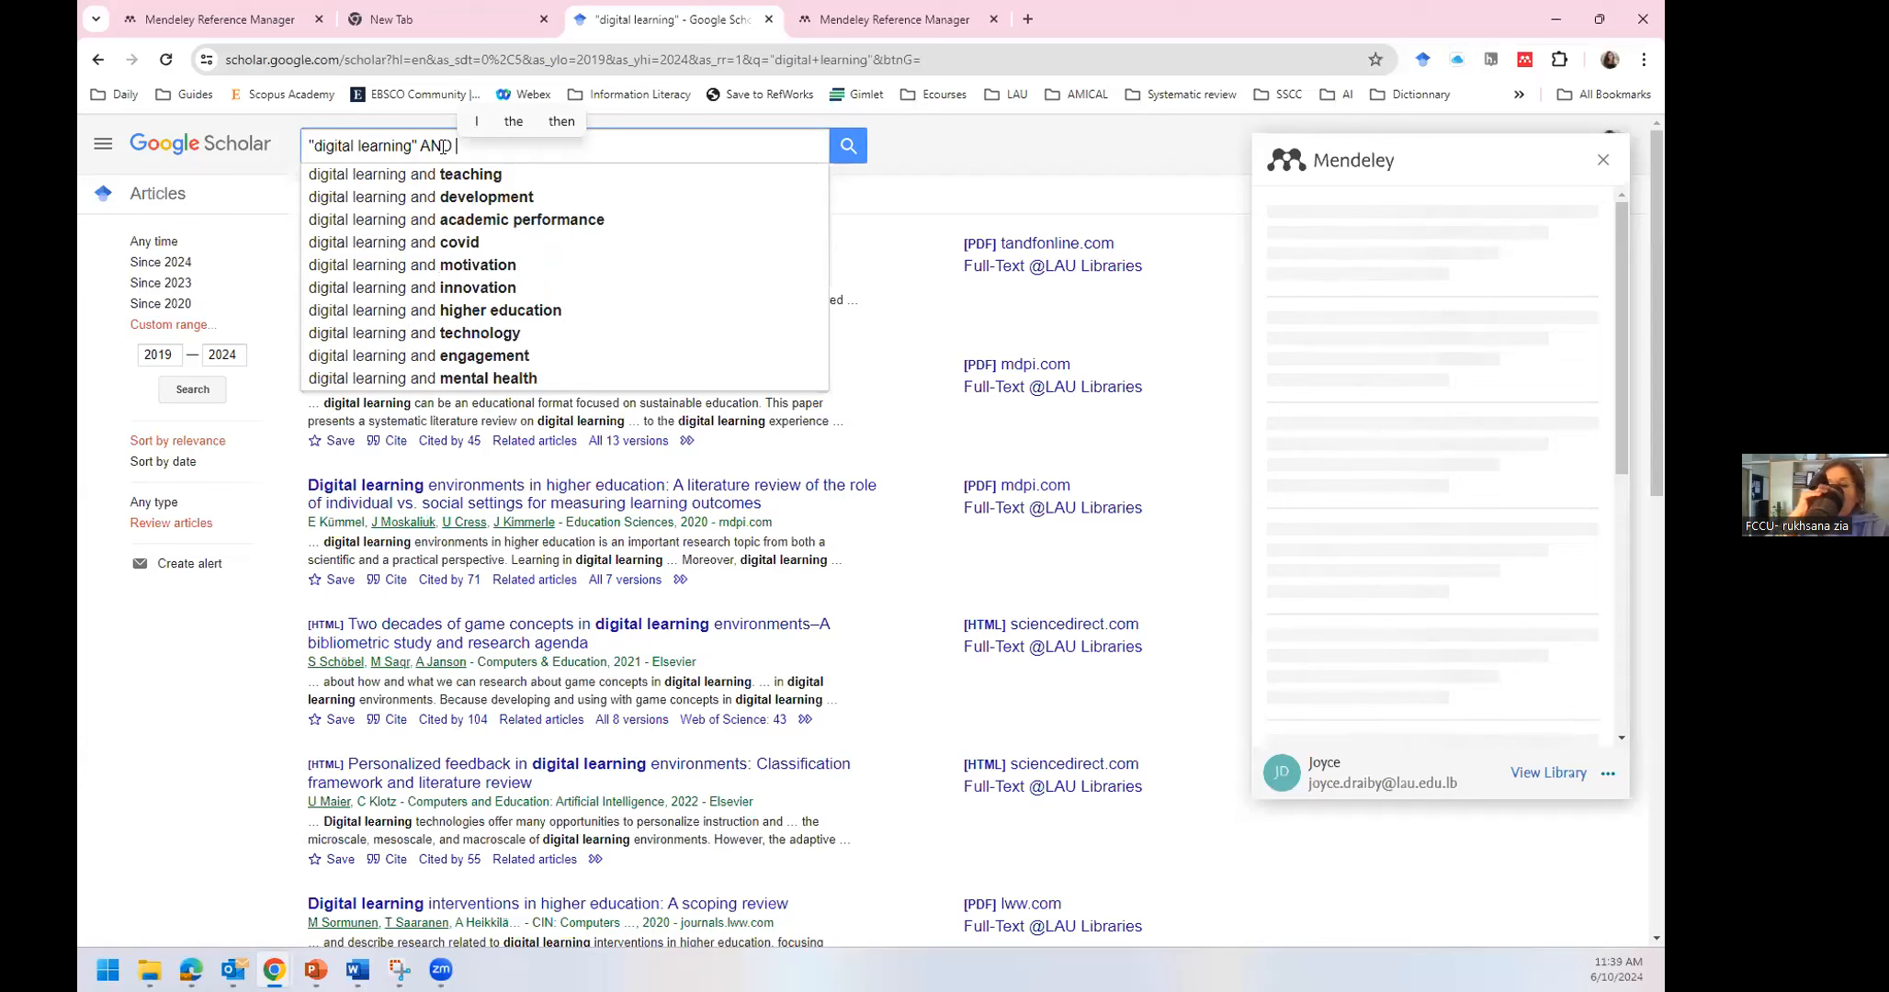
type("(yuth")
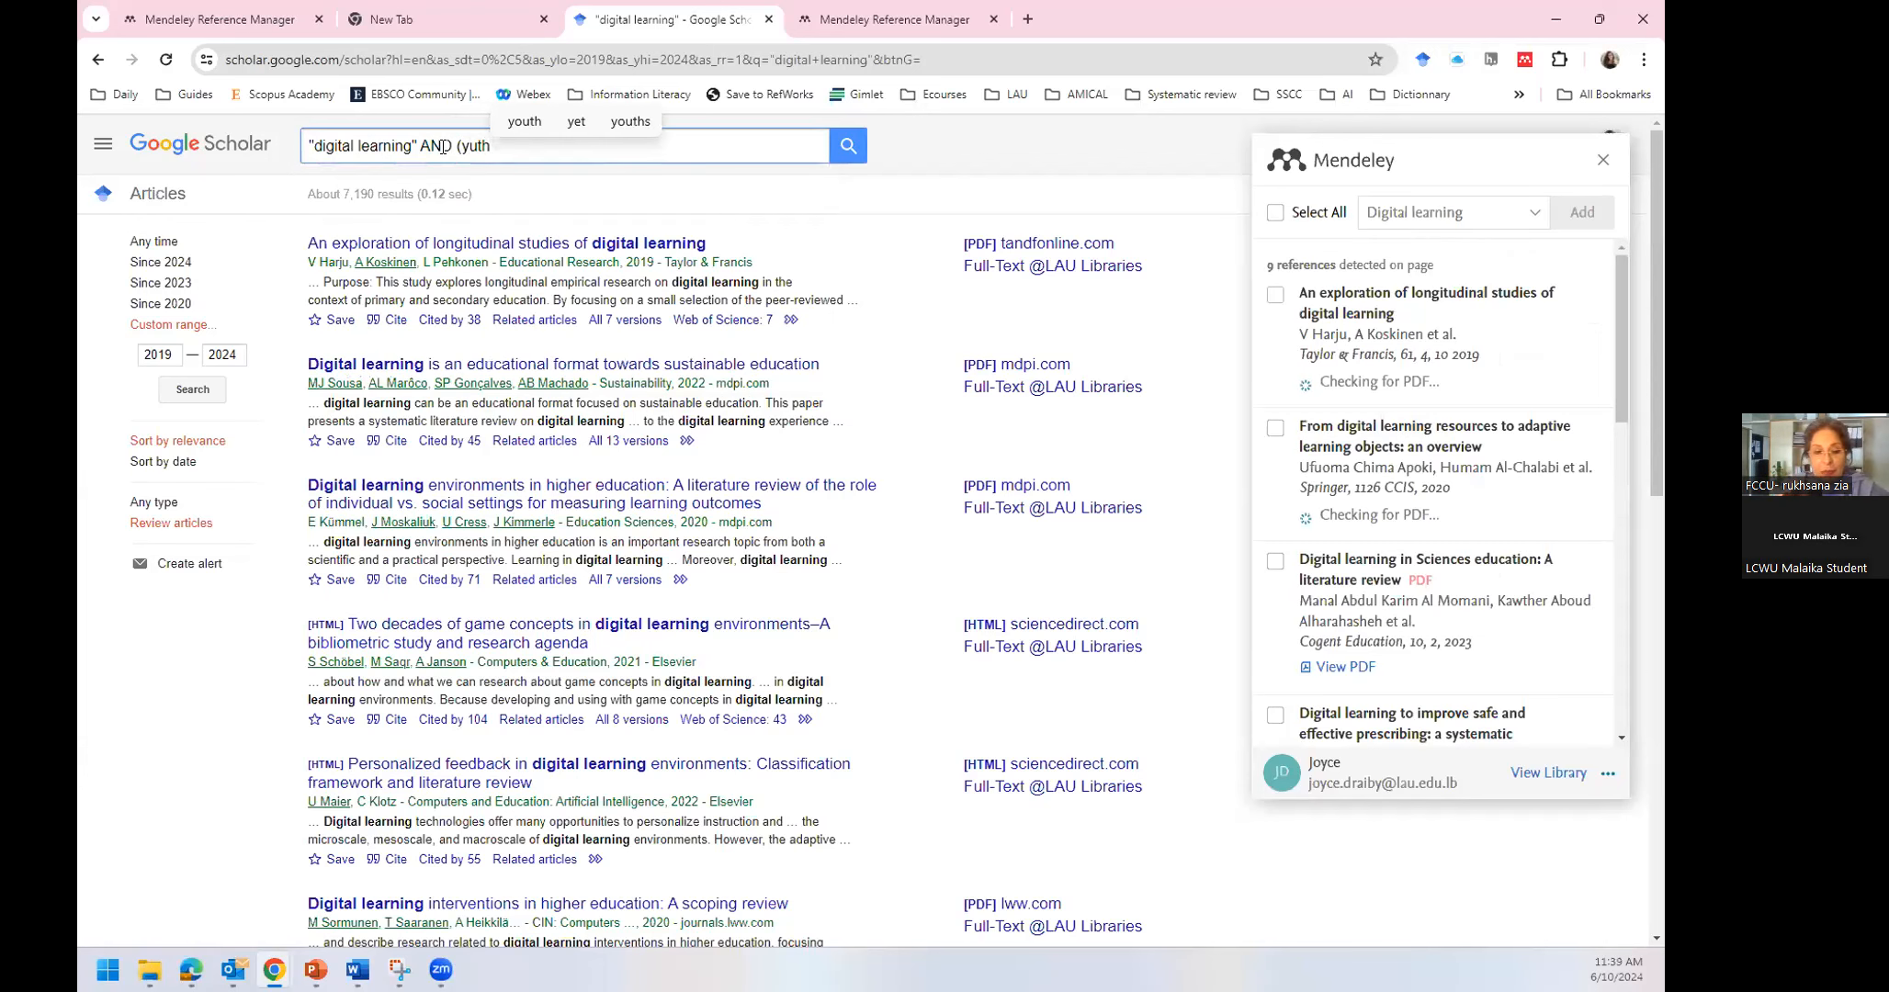
key("BackSpace")
key("BackSpace")
key("BackSpace")
type("outh ")
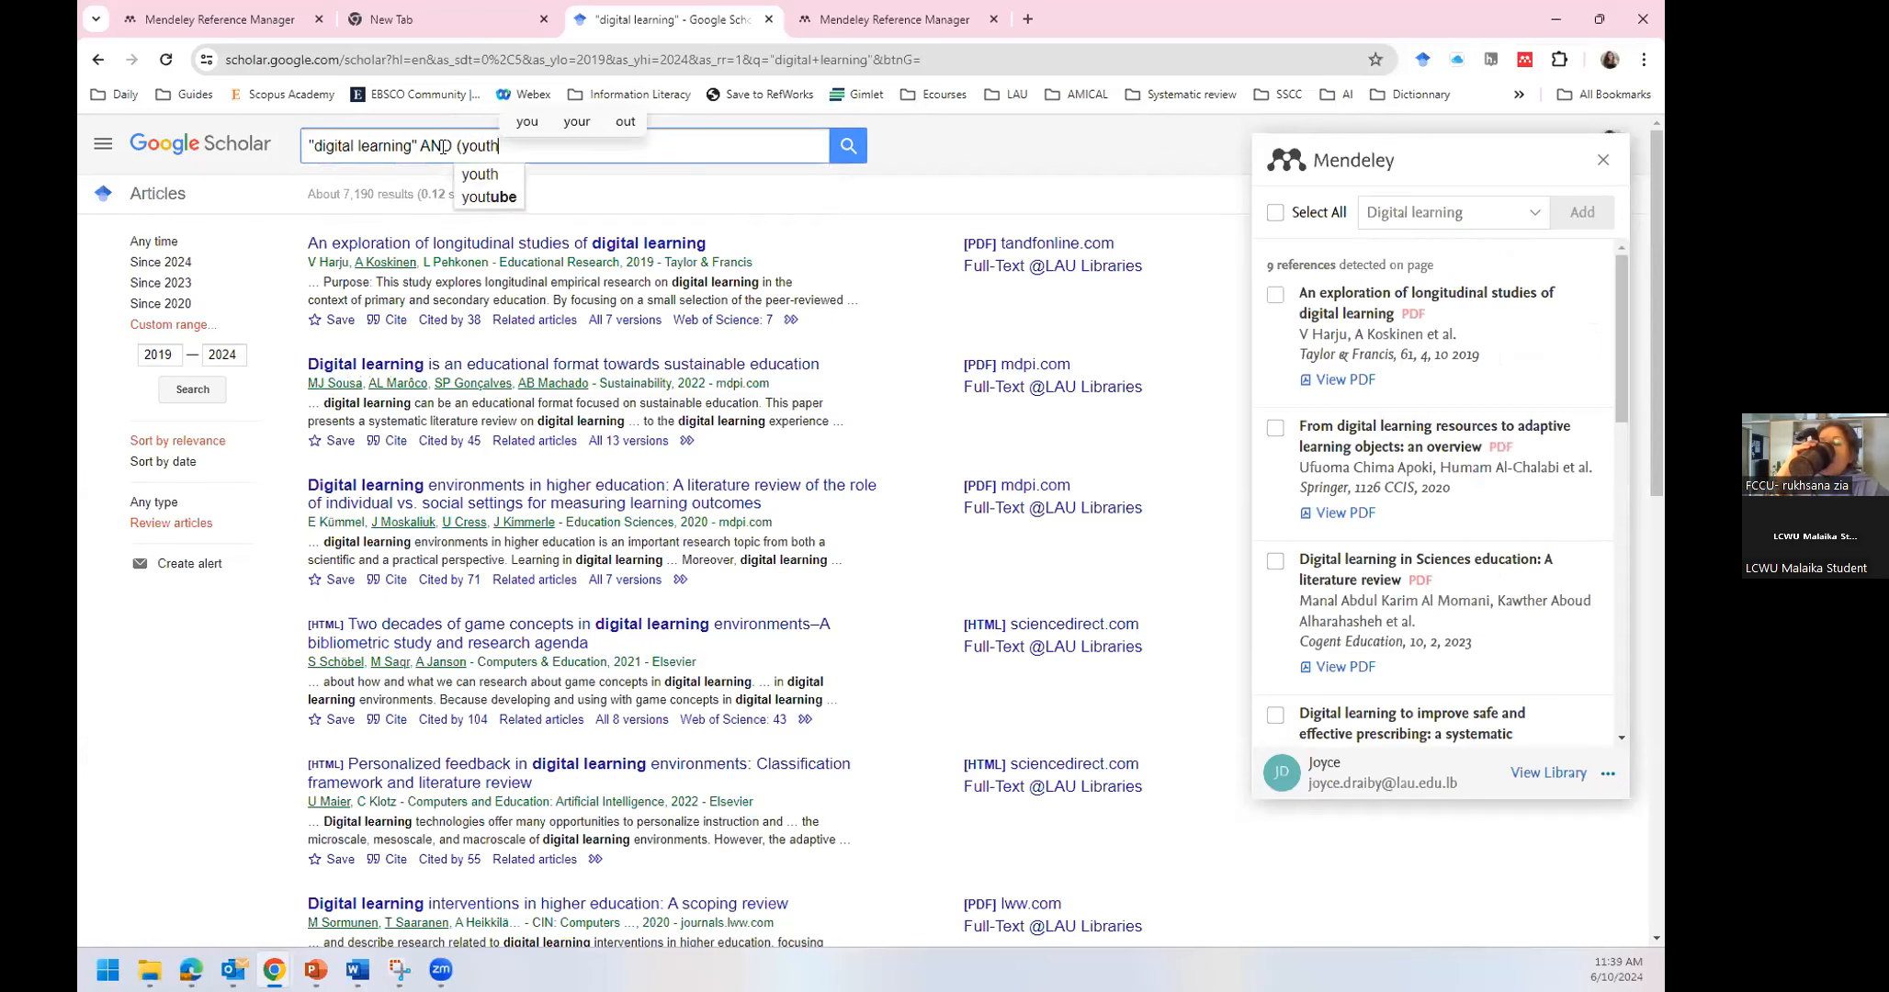
type("O")
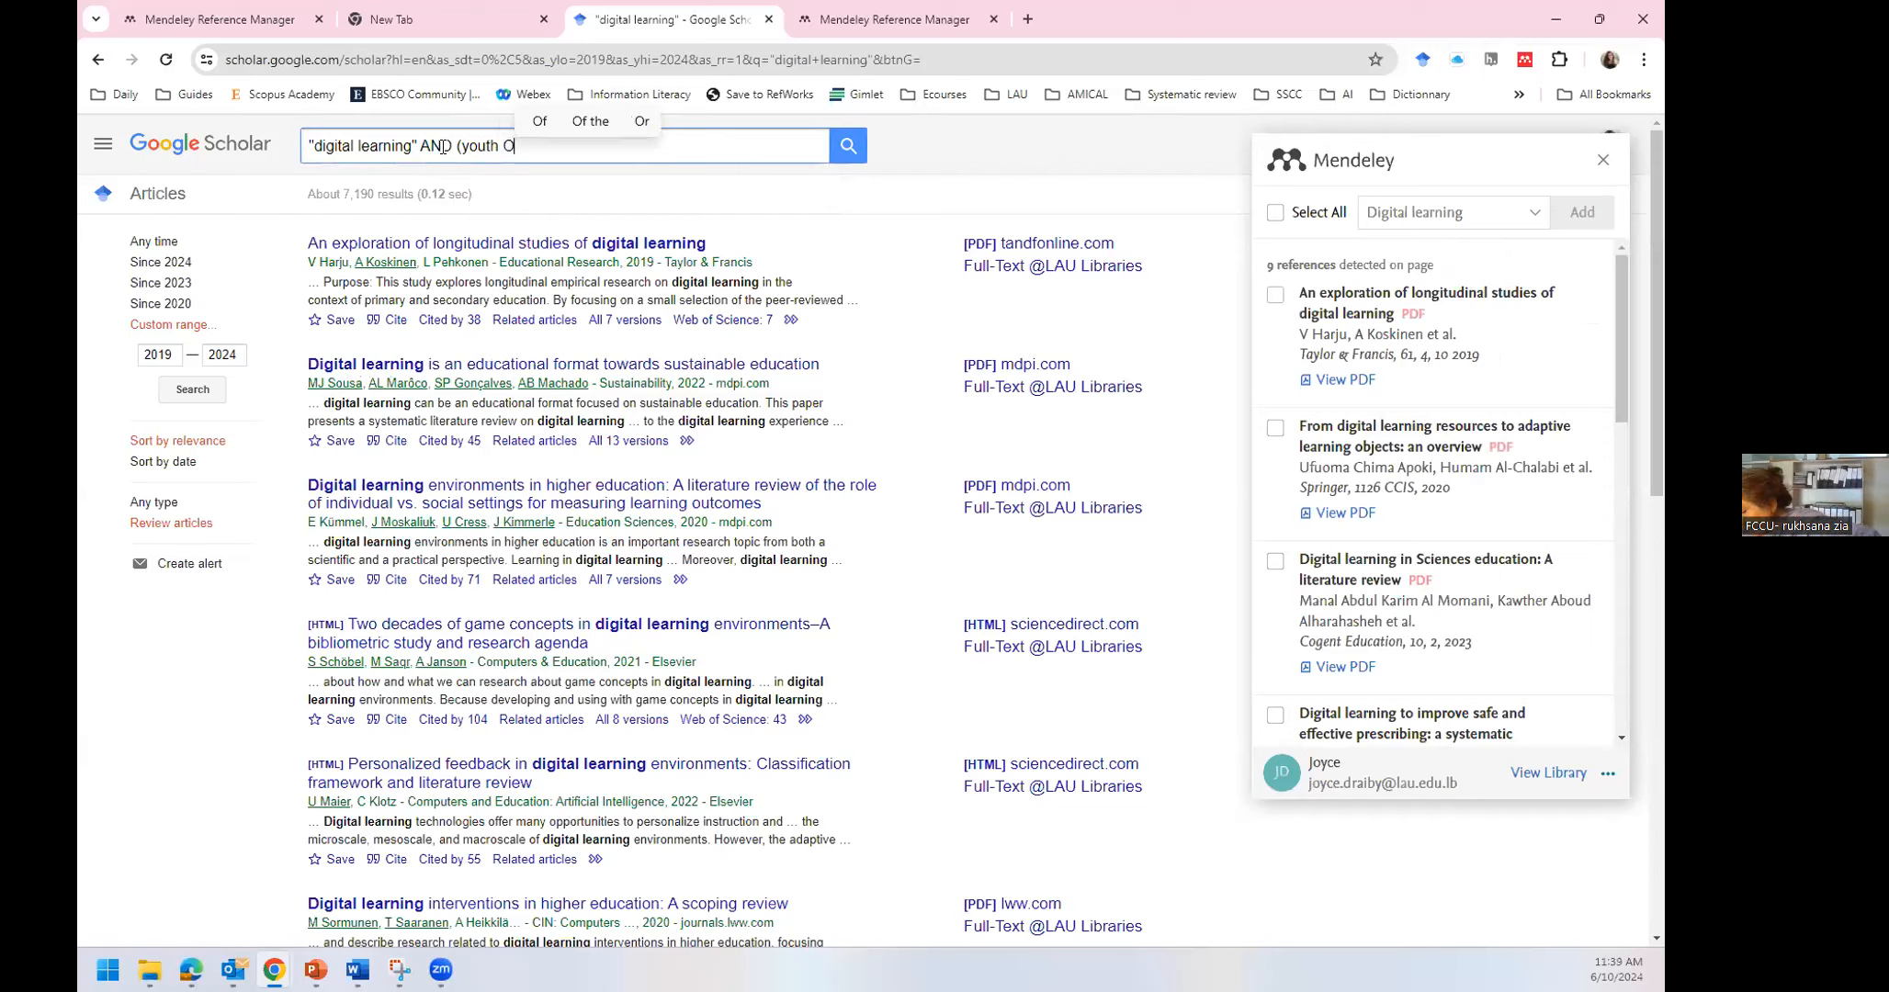
type("R you")
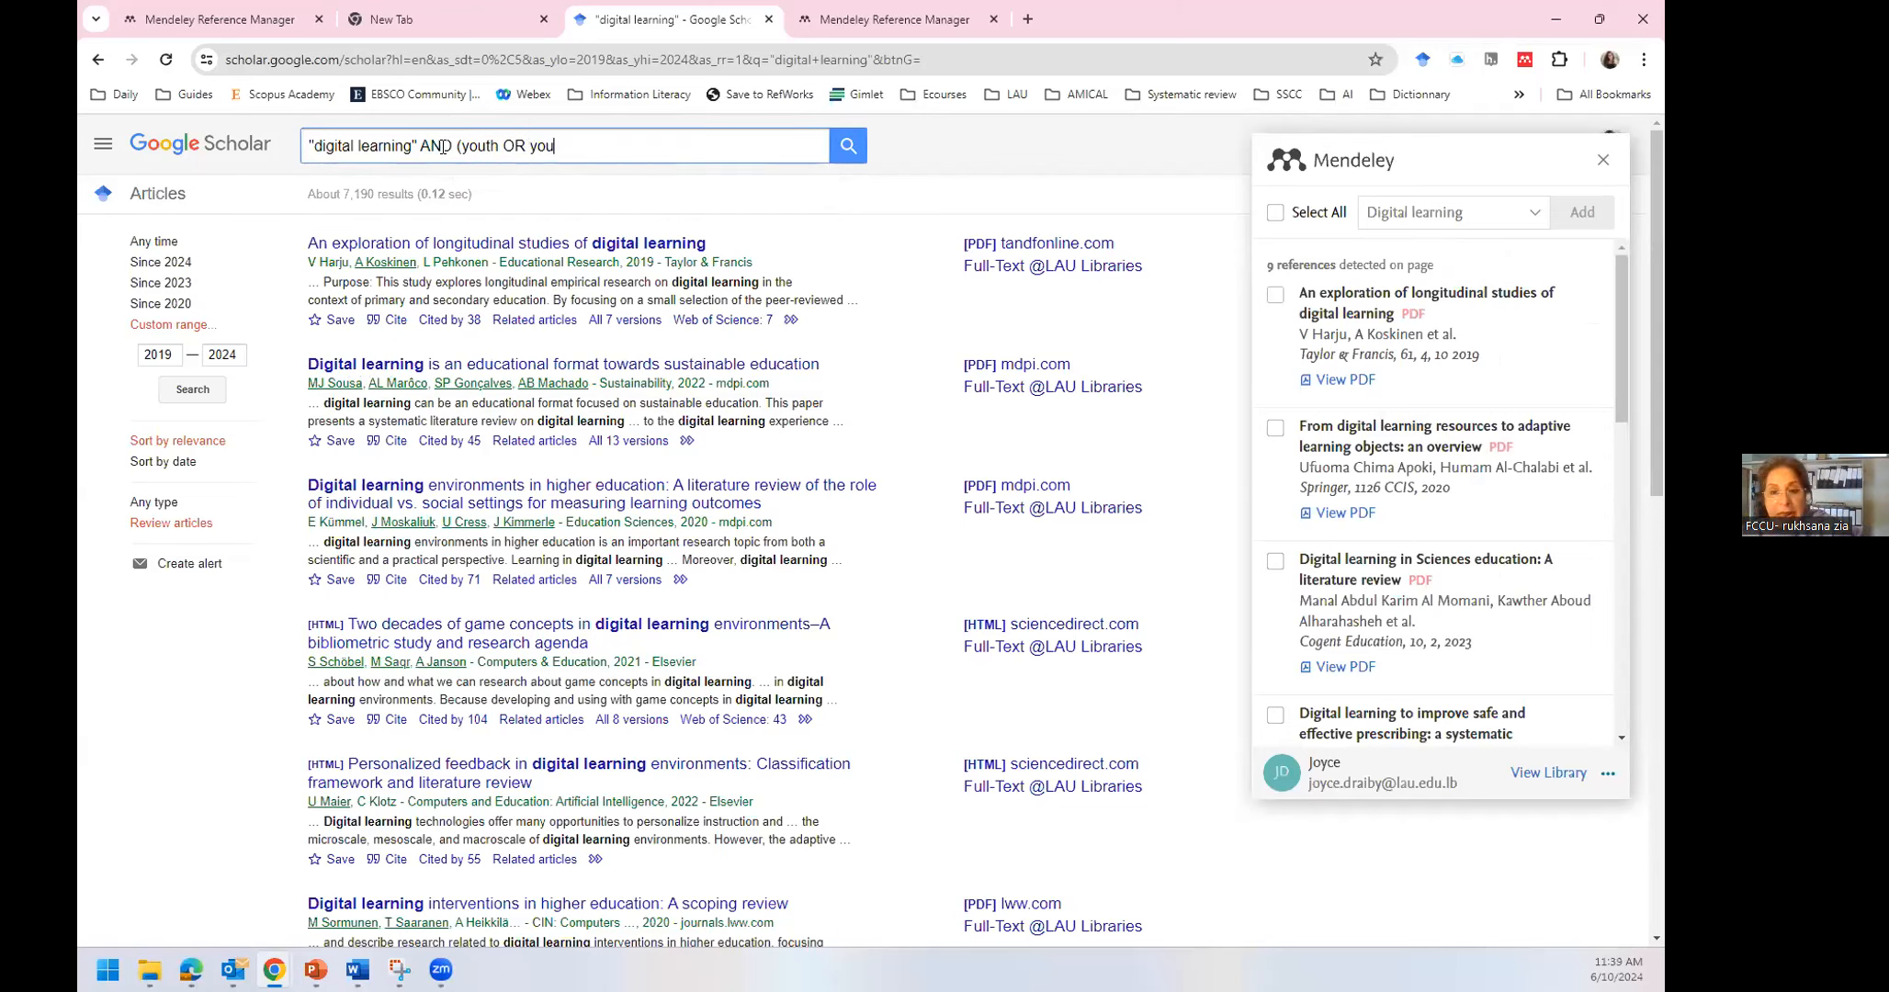
type("ng)")
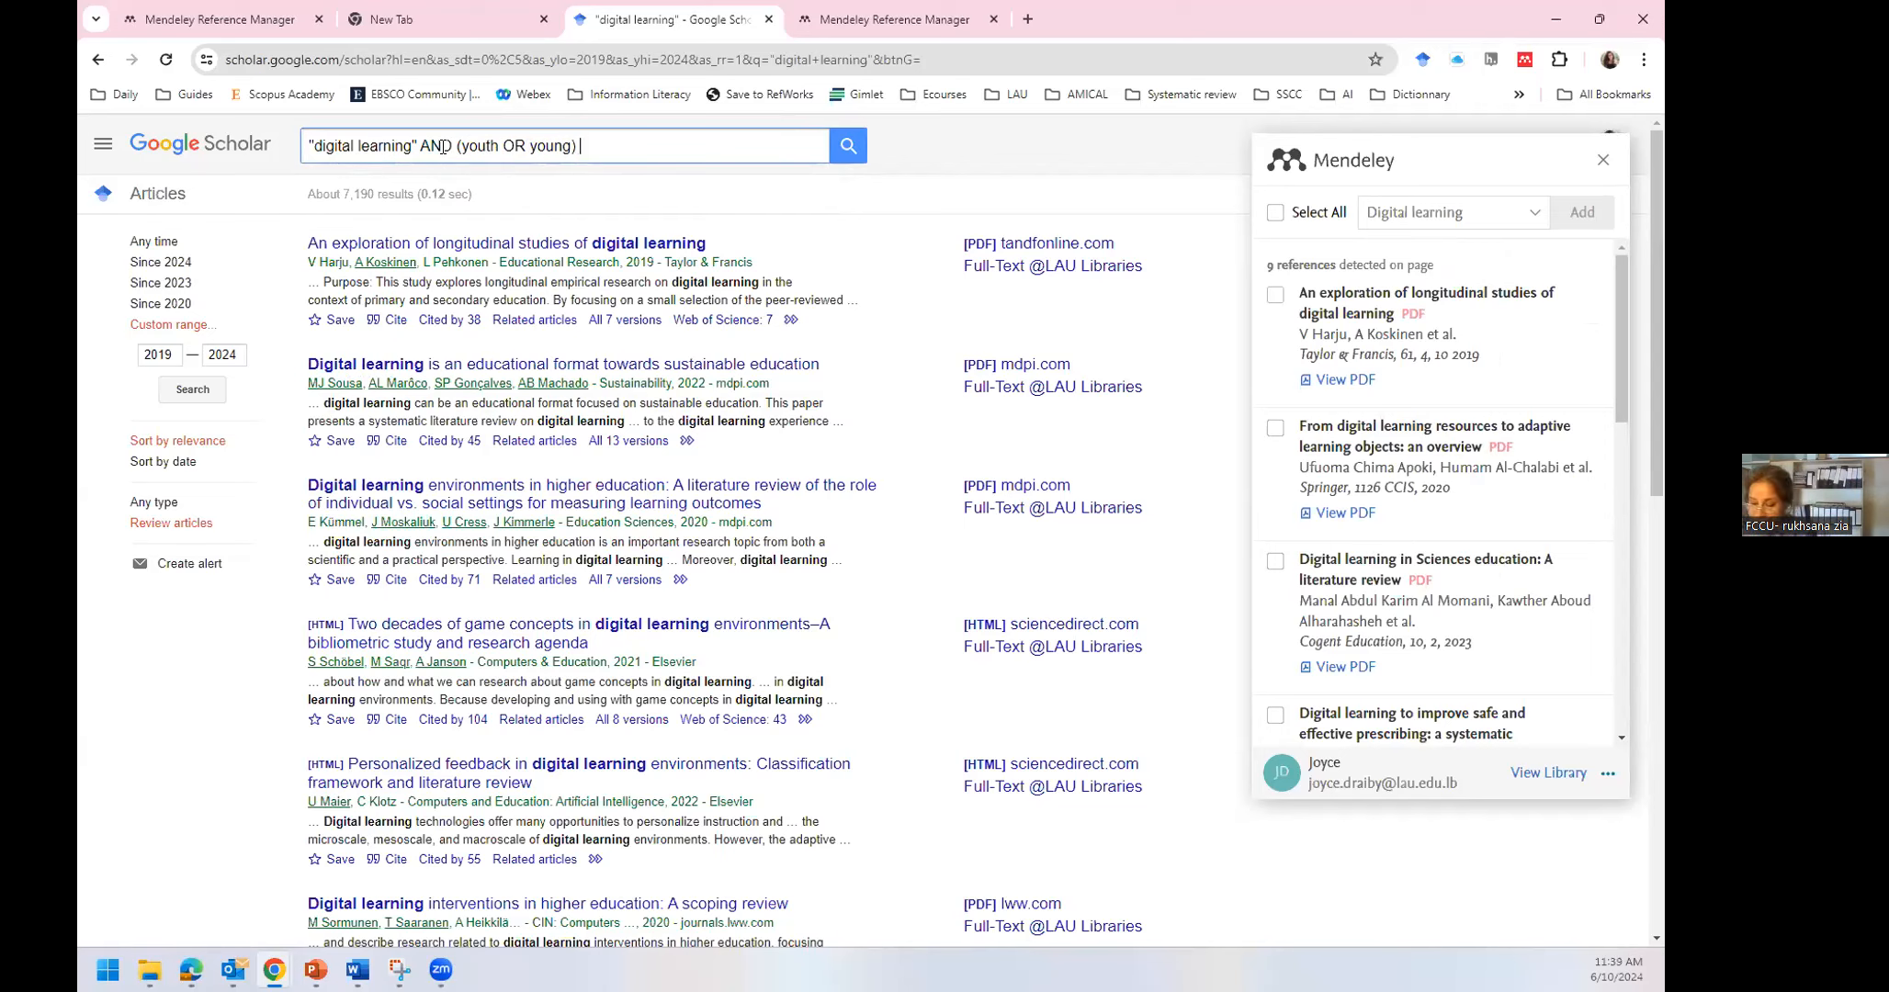
Append AND school NOT university to the end of the search query
type(" AND")
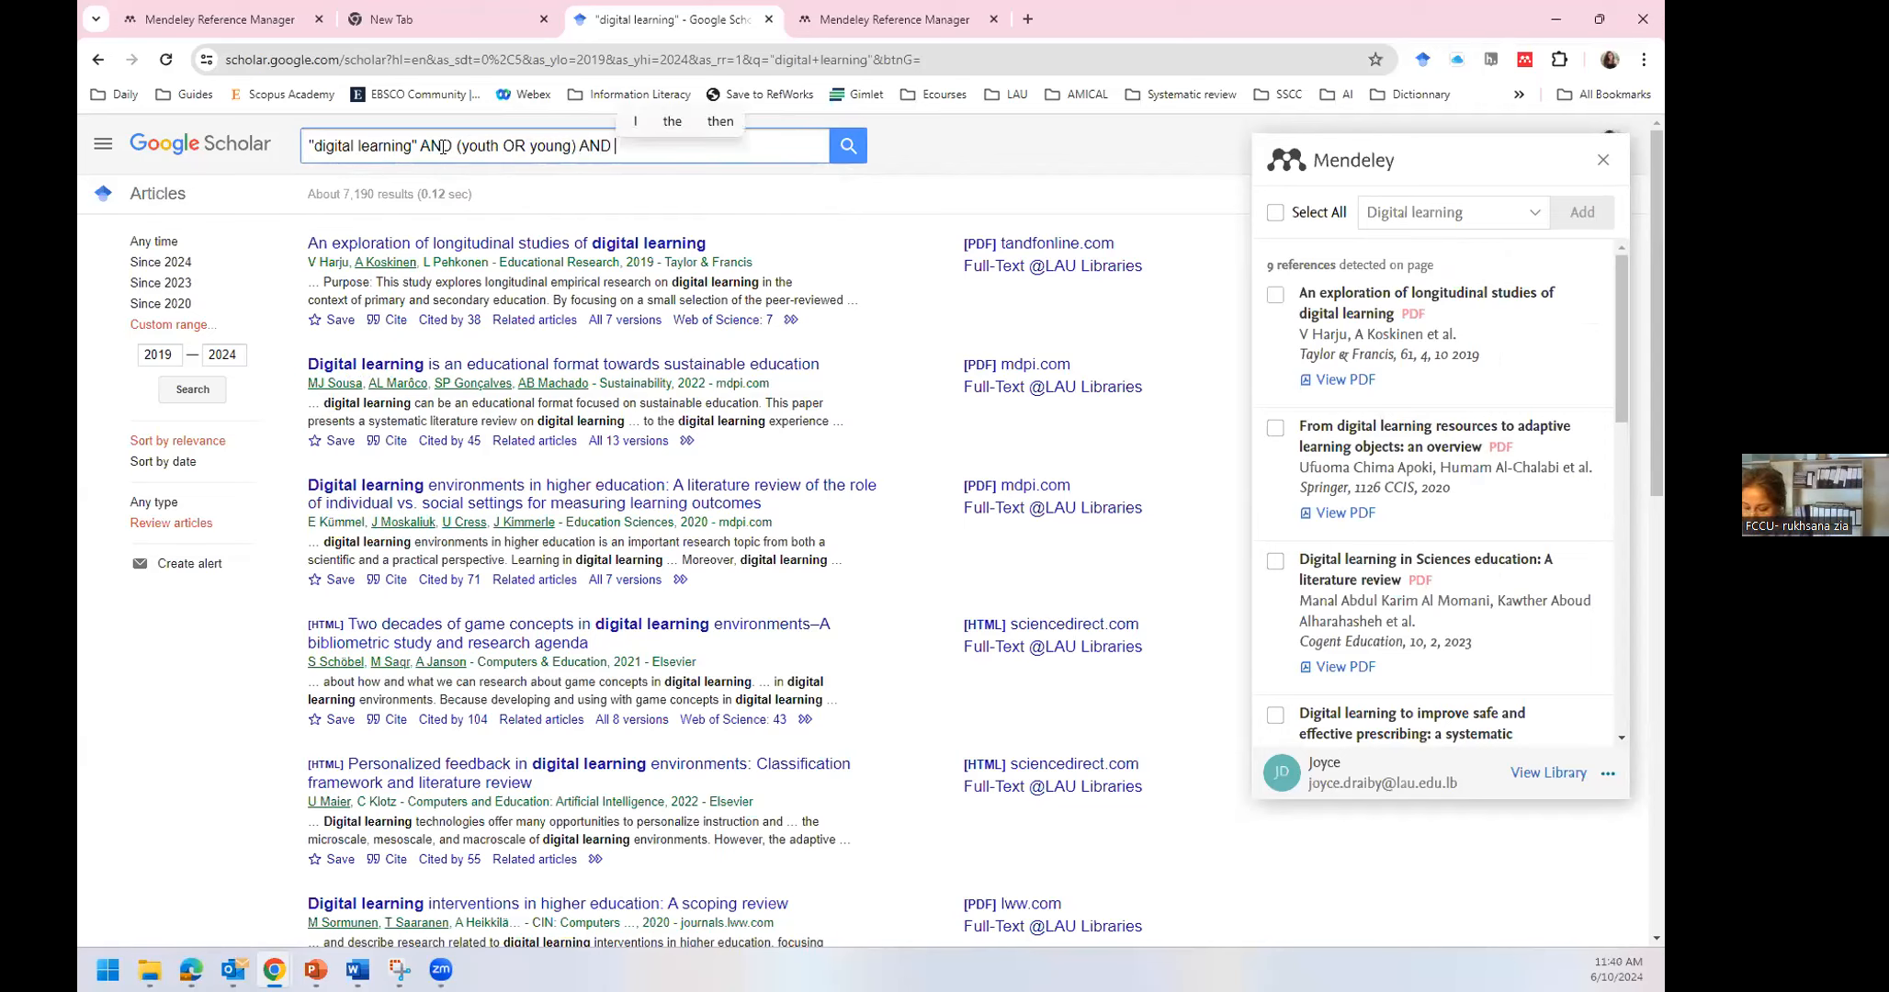
type(" school")
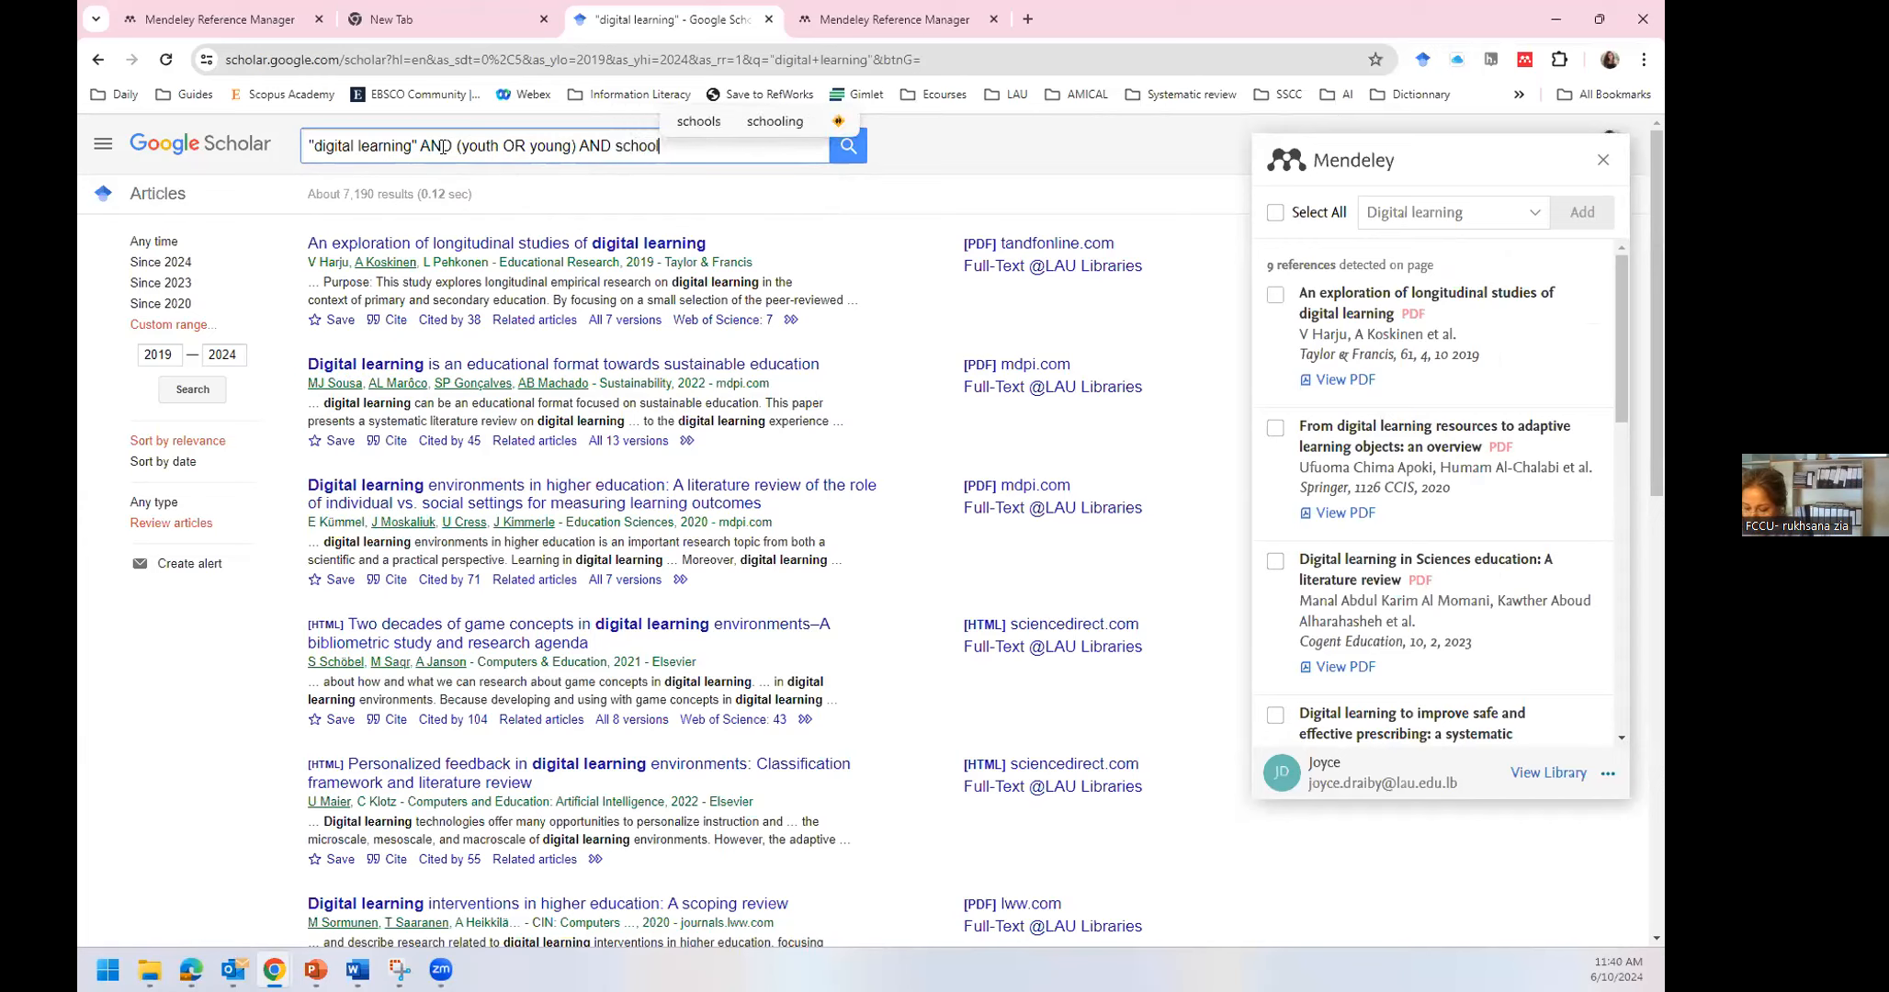
type(" NOT univer")
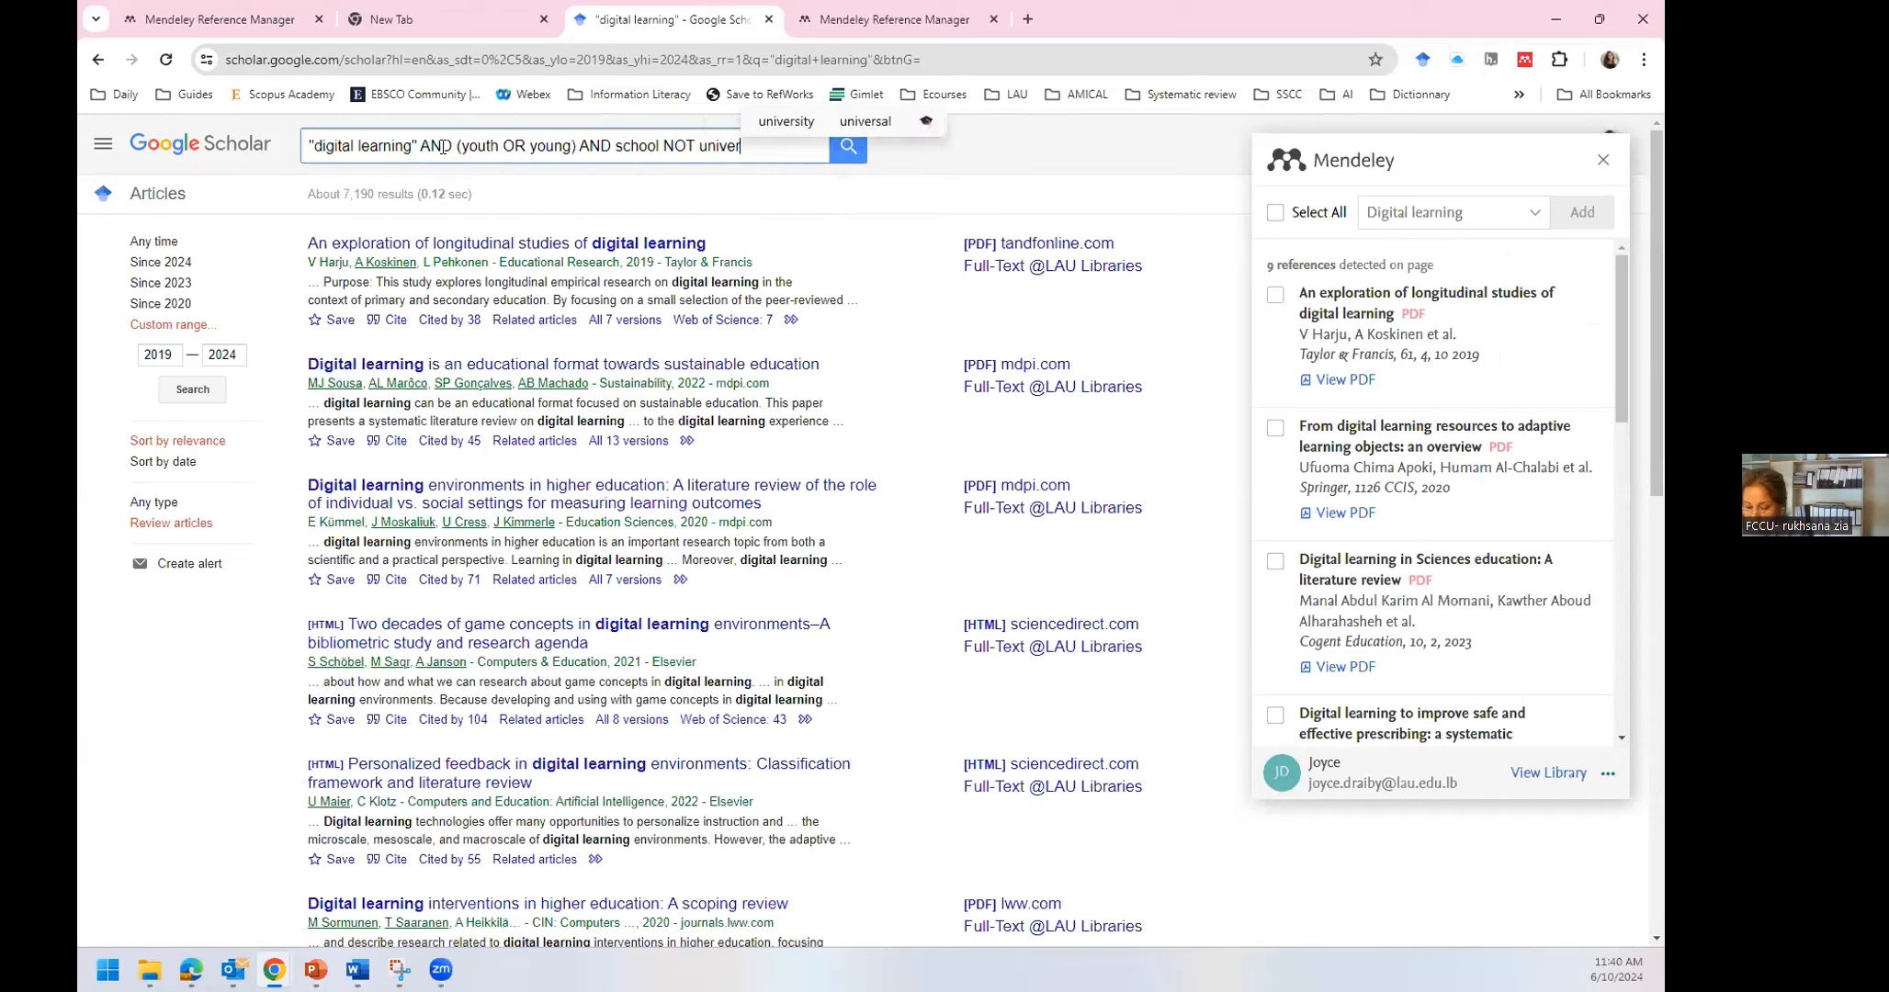
type("sity")
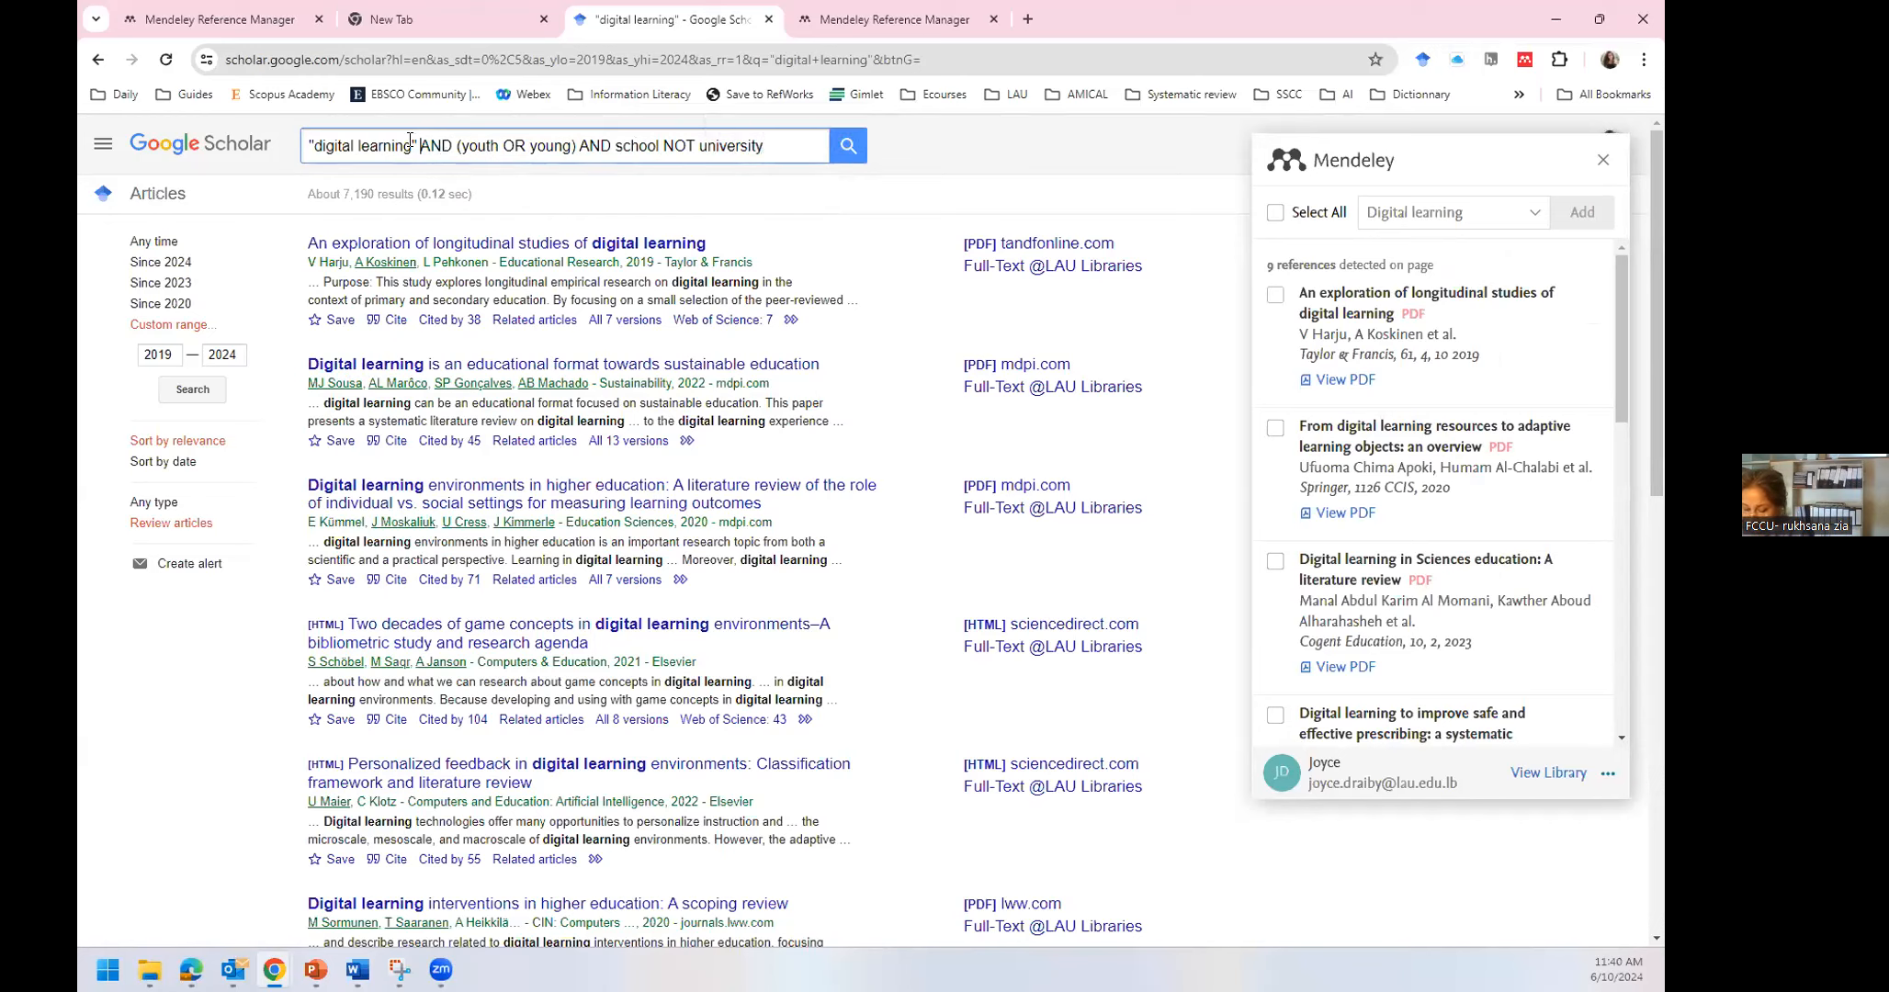
Add OR "online learning" after "digital learning", enclose both phrases in parentheses, and correct the misspelled word to learning
type("OR ")
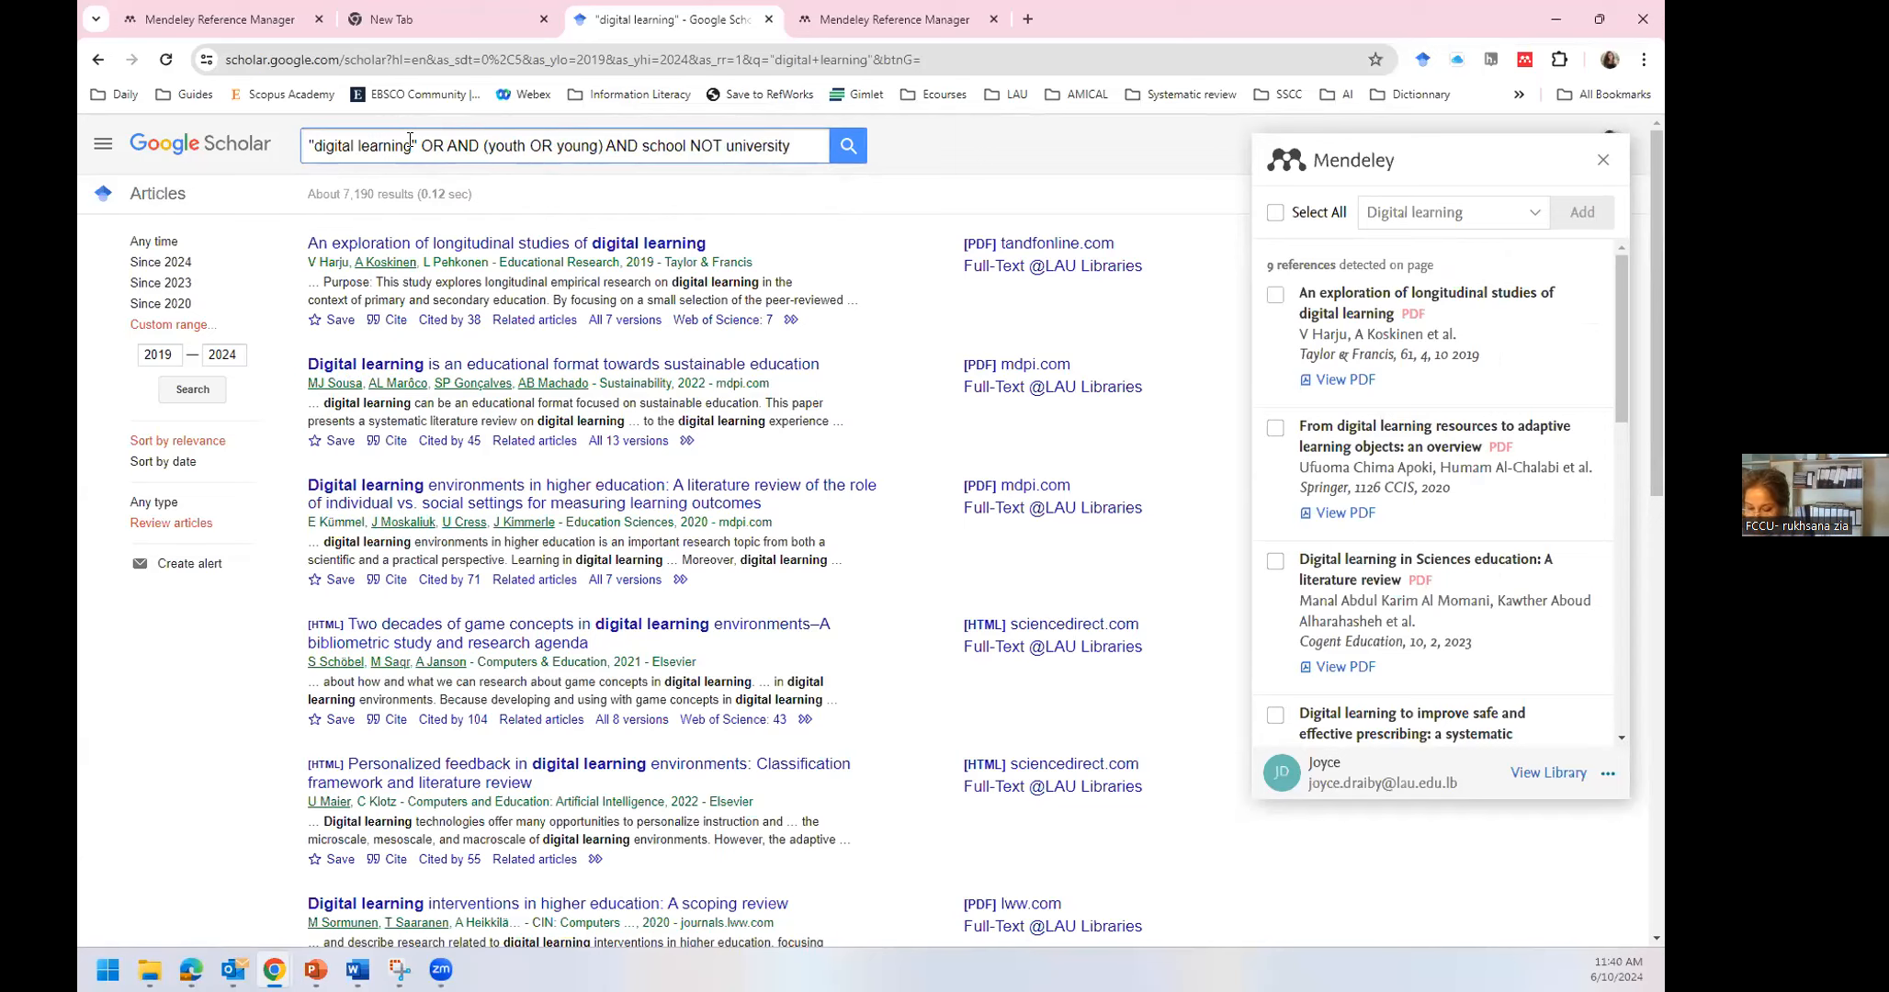
type("\"online le")
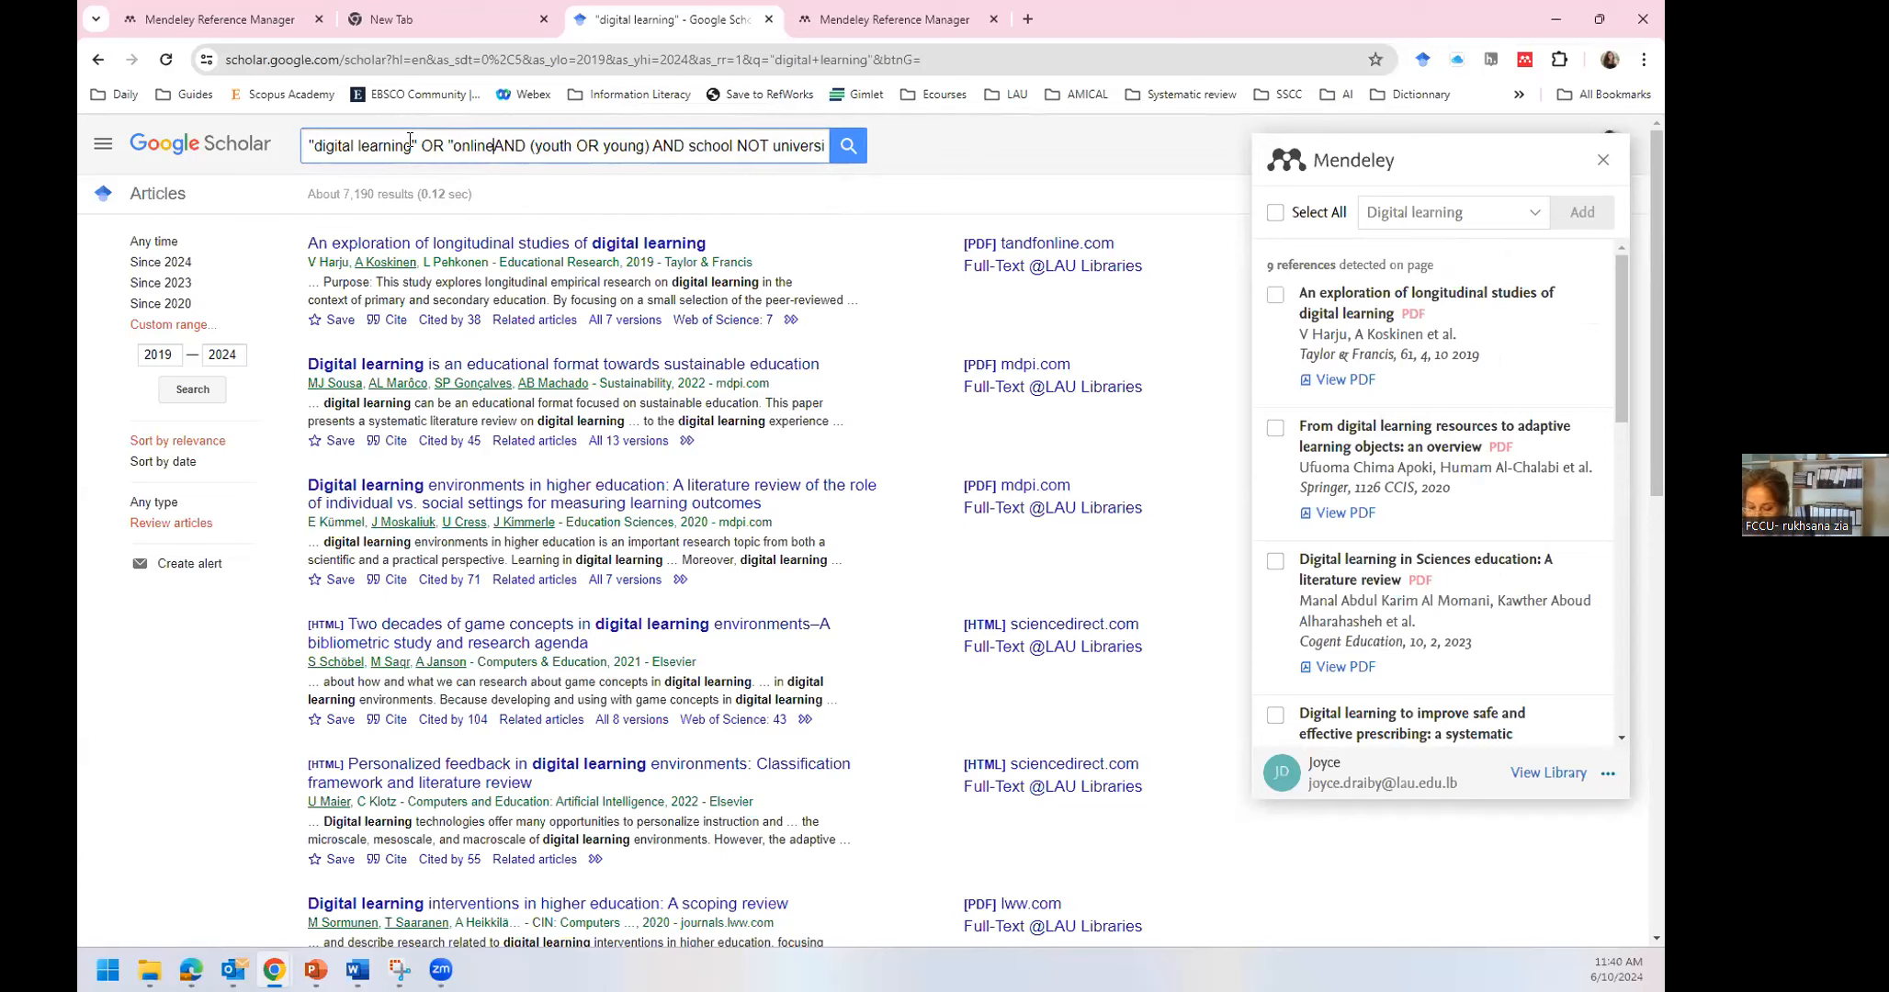
type("aring\"")
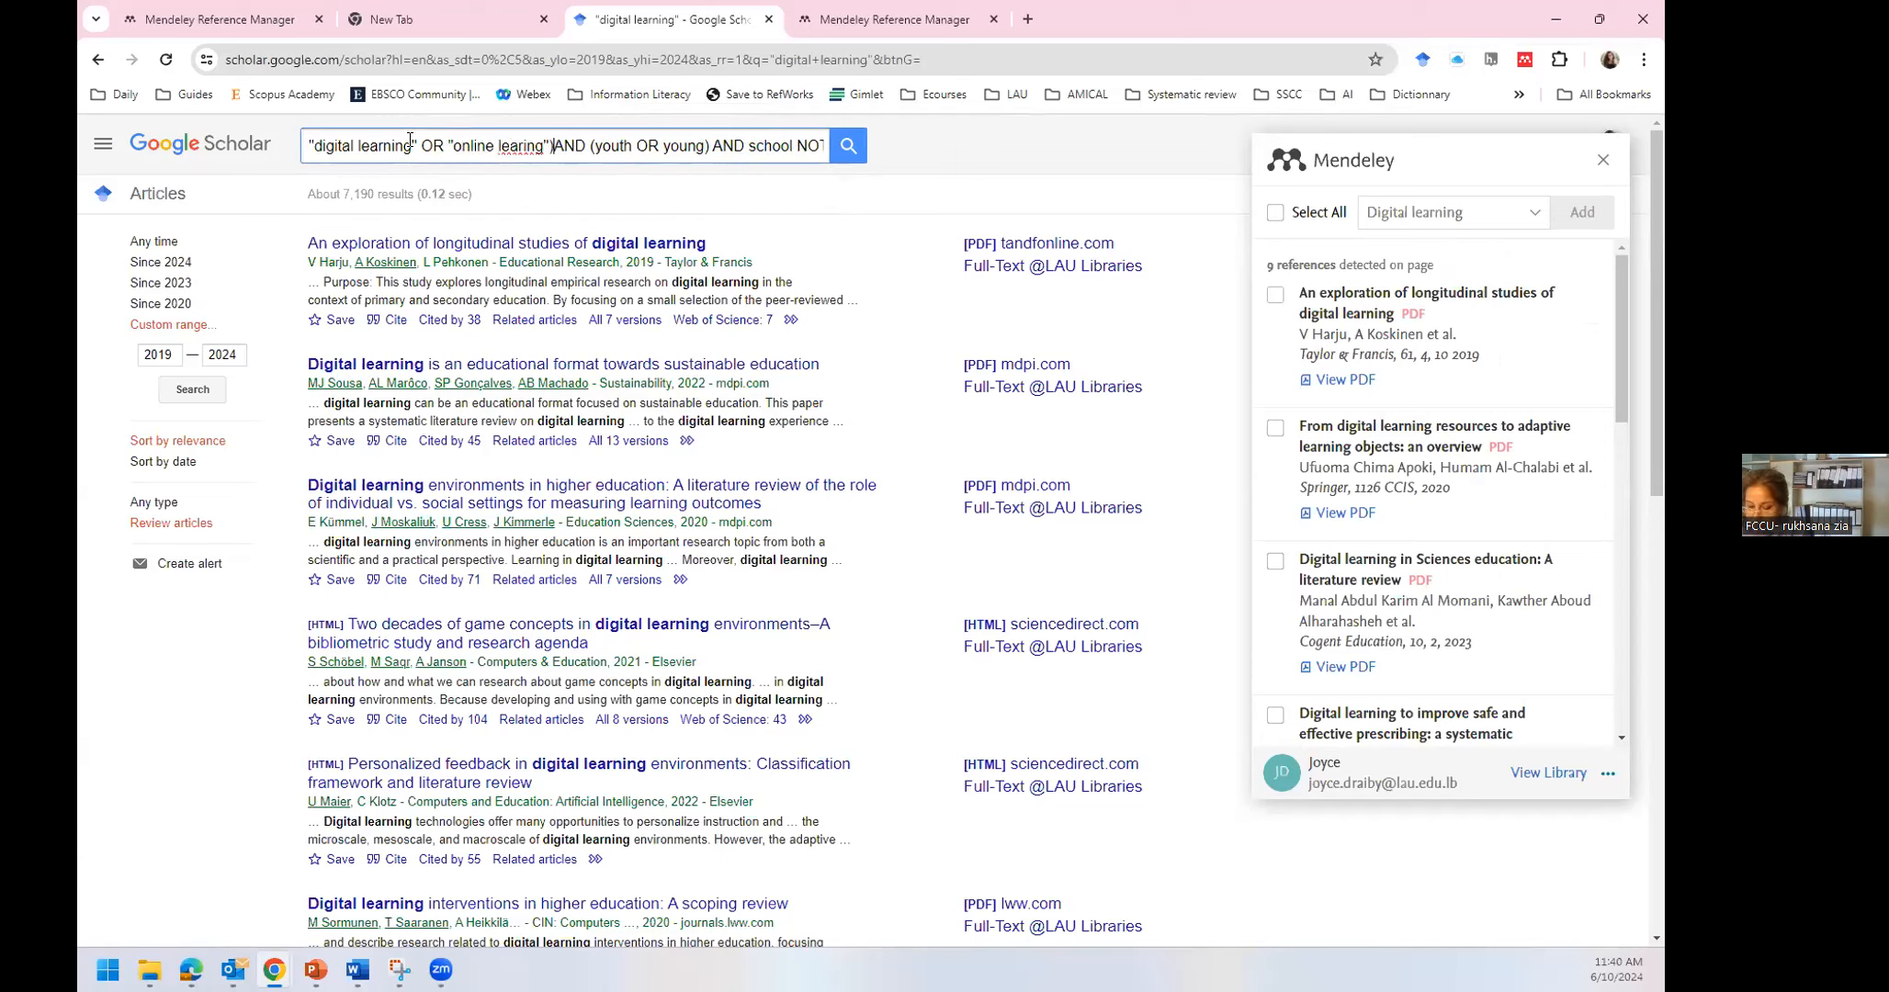
left_click(305, 145)
type("(")
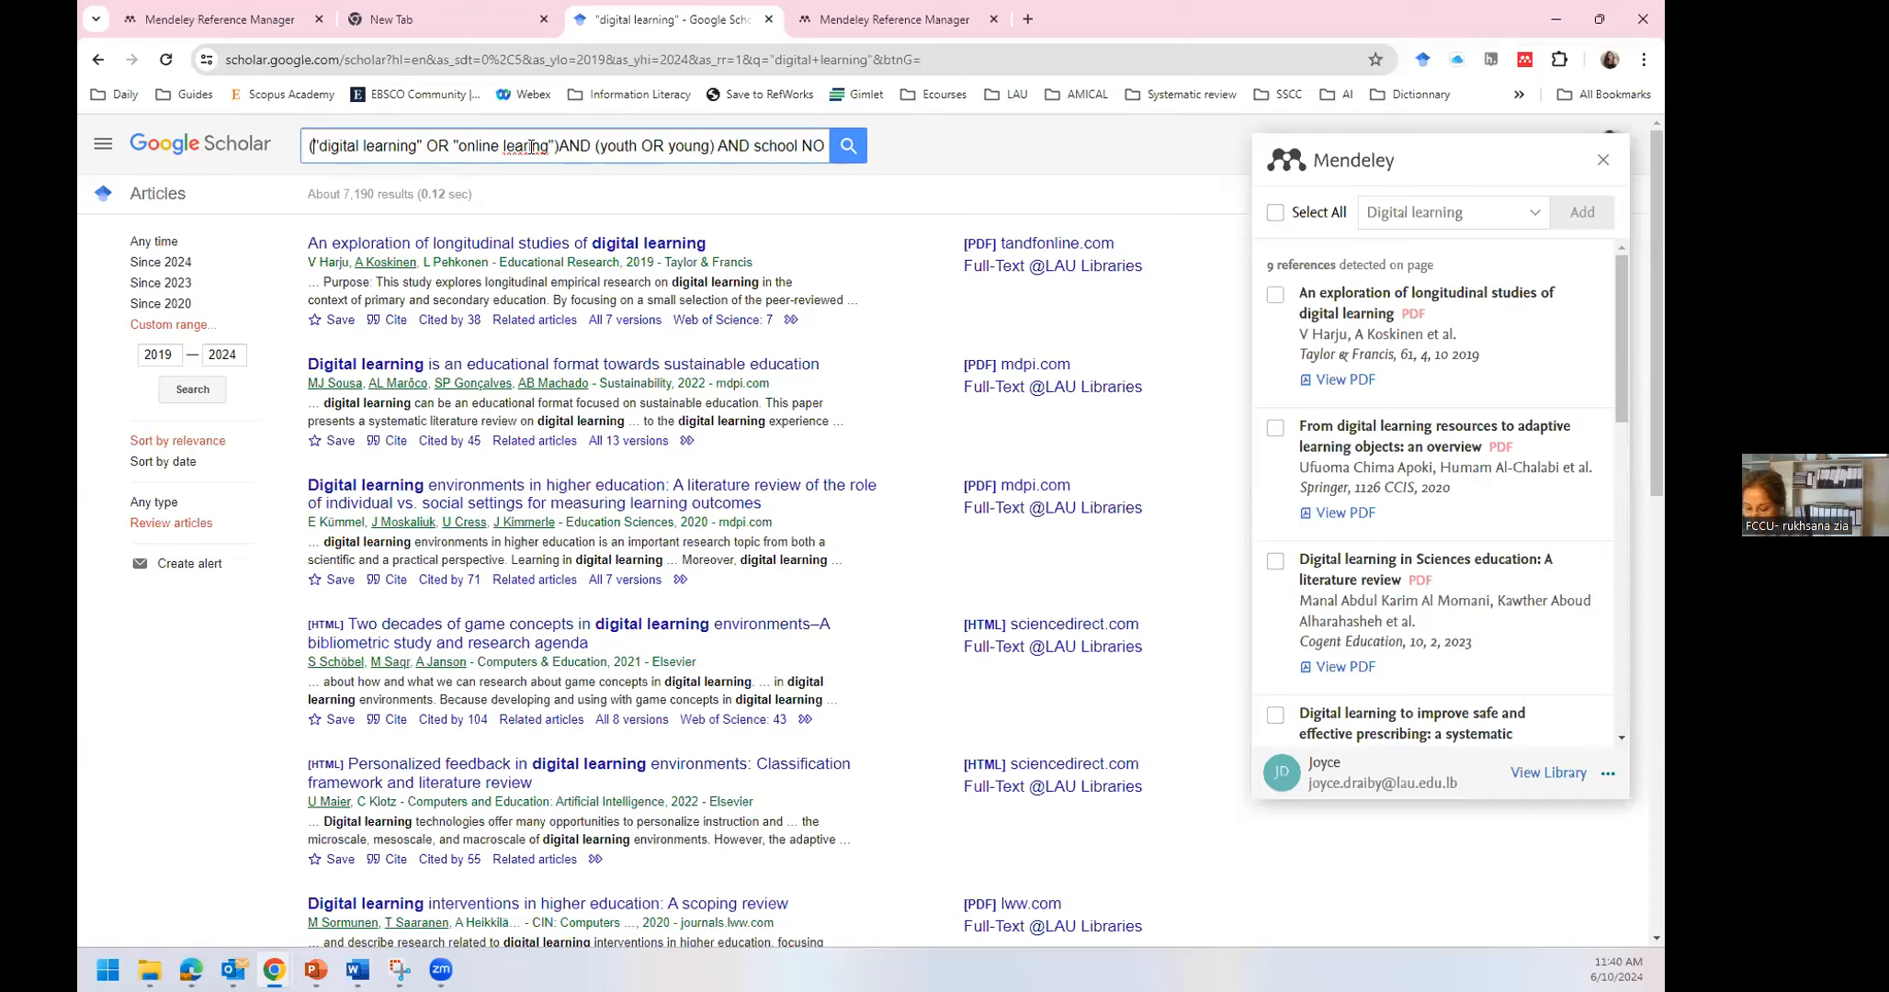
right_click(531, 149)
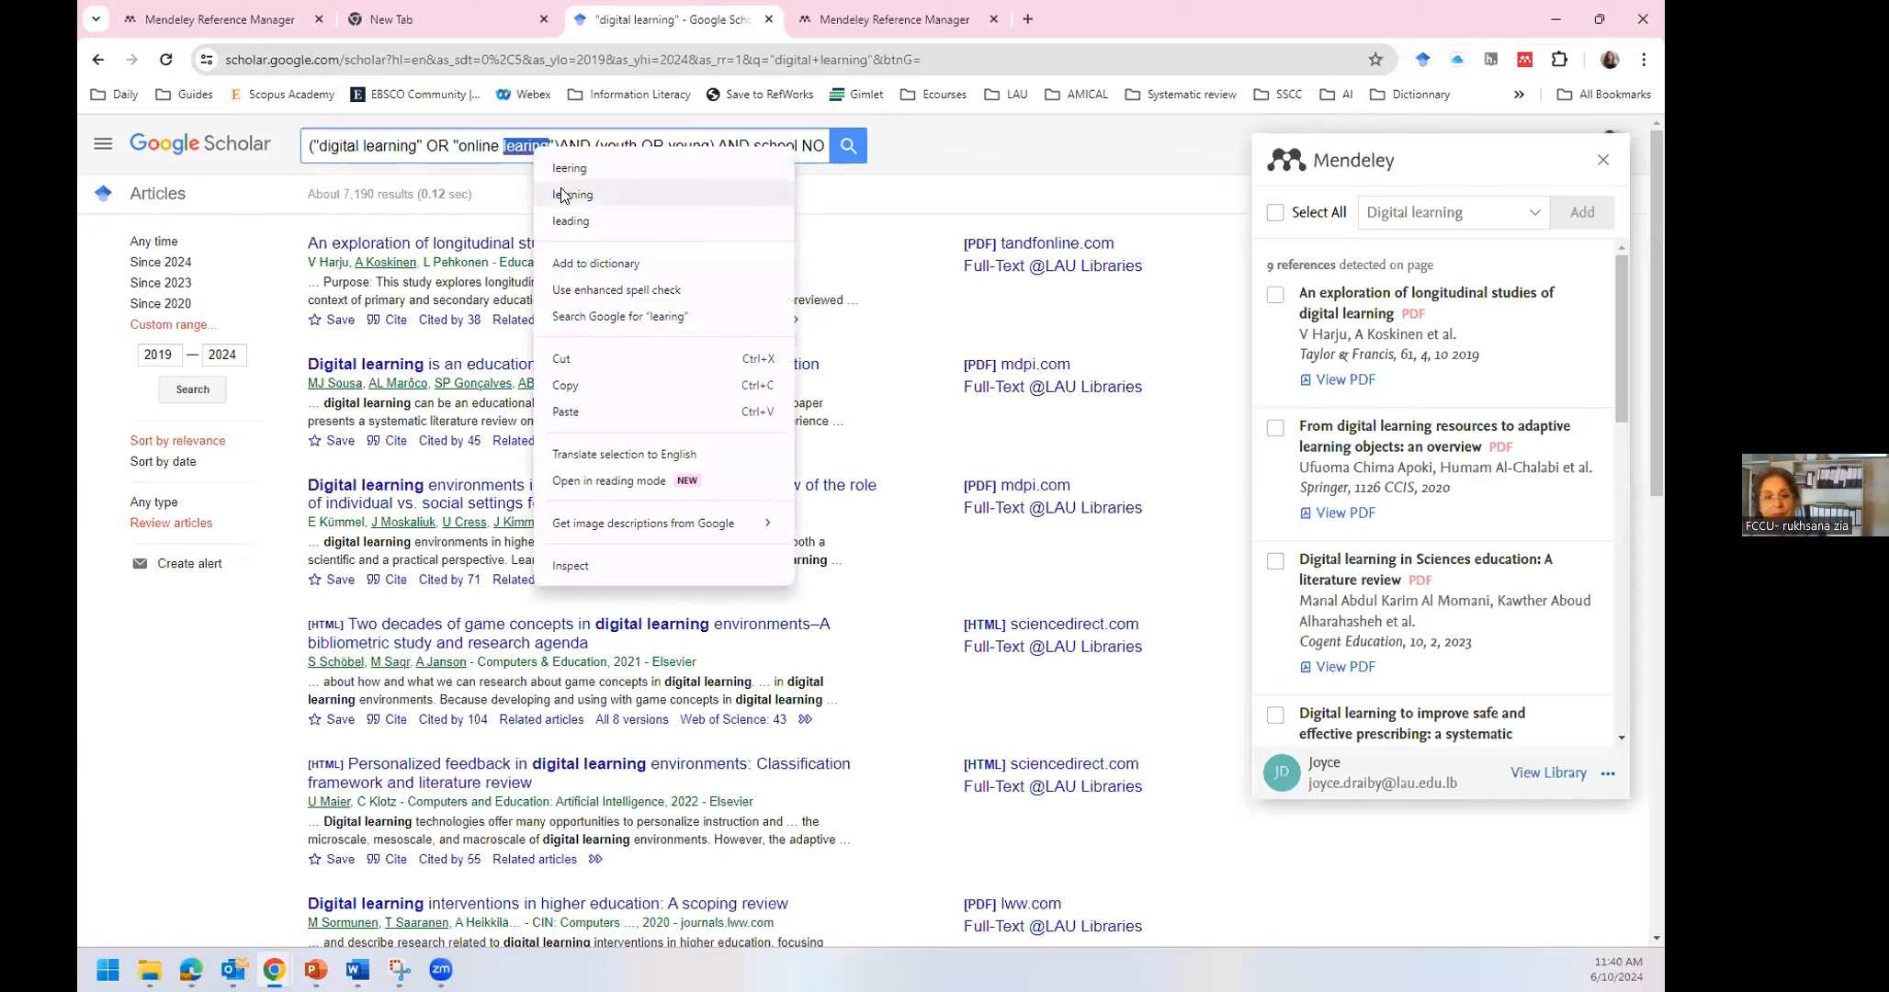
left_click(570, 170)
Copy the complete Boolean query from the Google Scholar search box
key("ctrl+a")
right_click(504, 147)
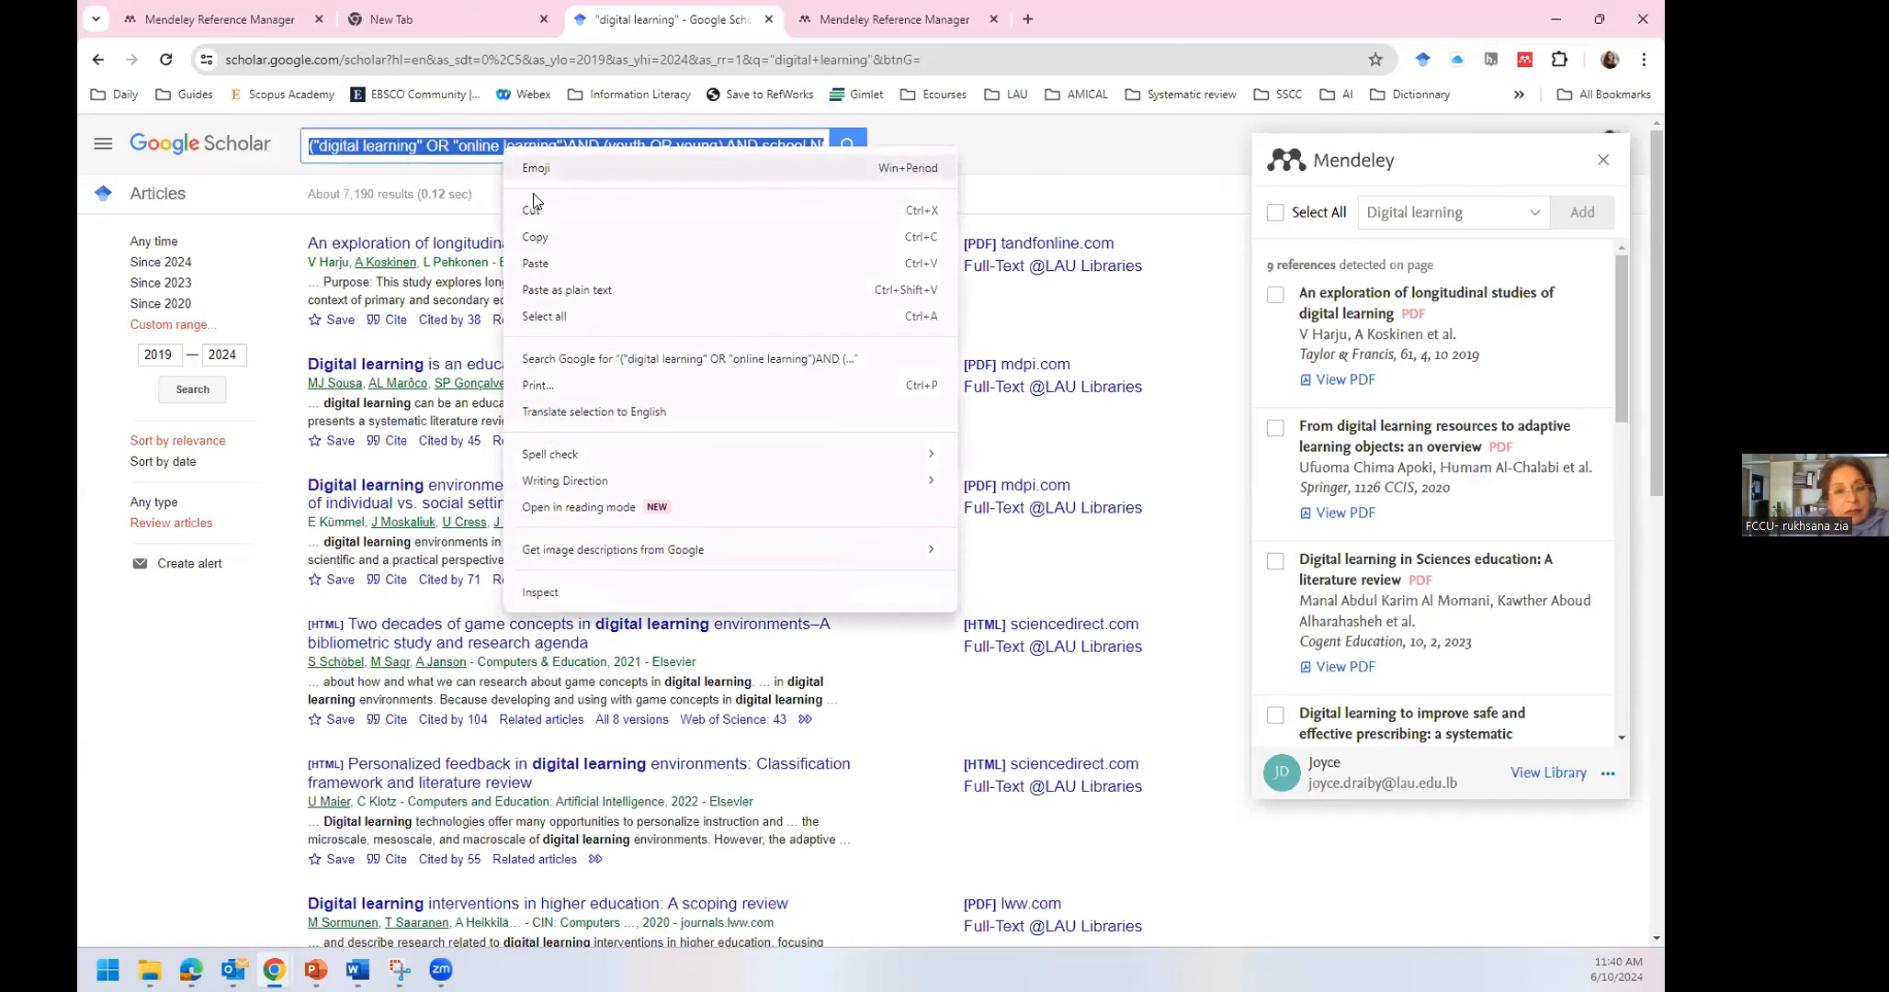
left_click(535, 239)
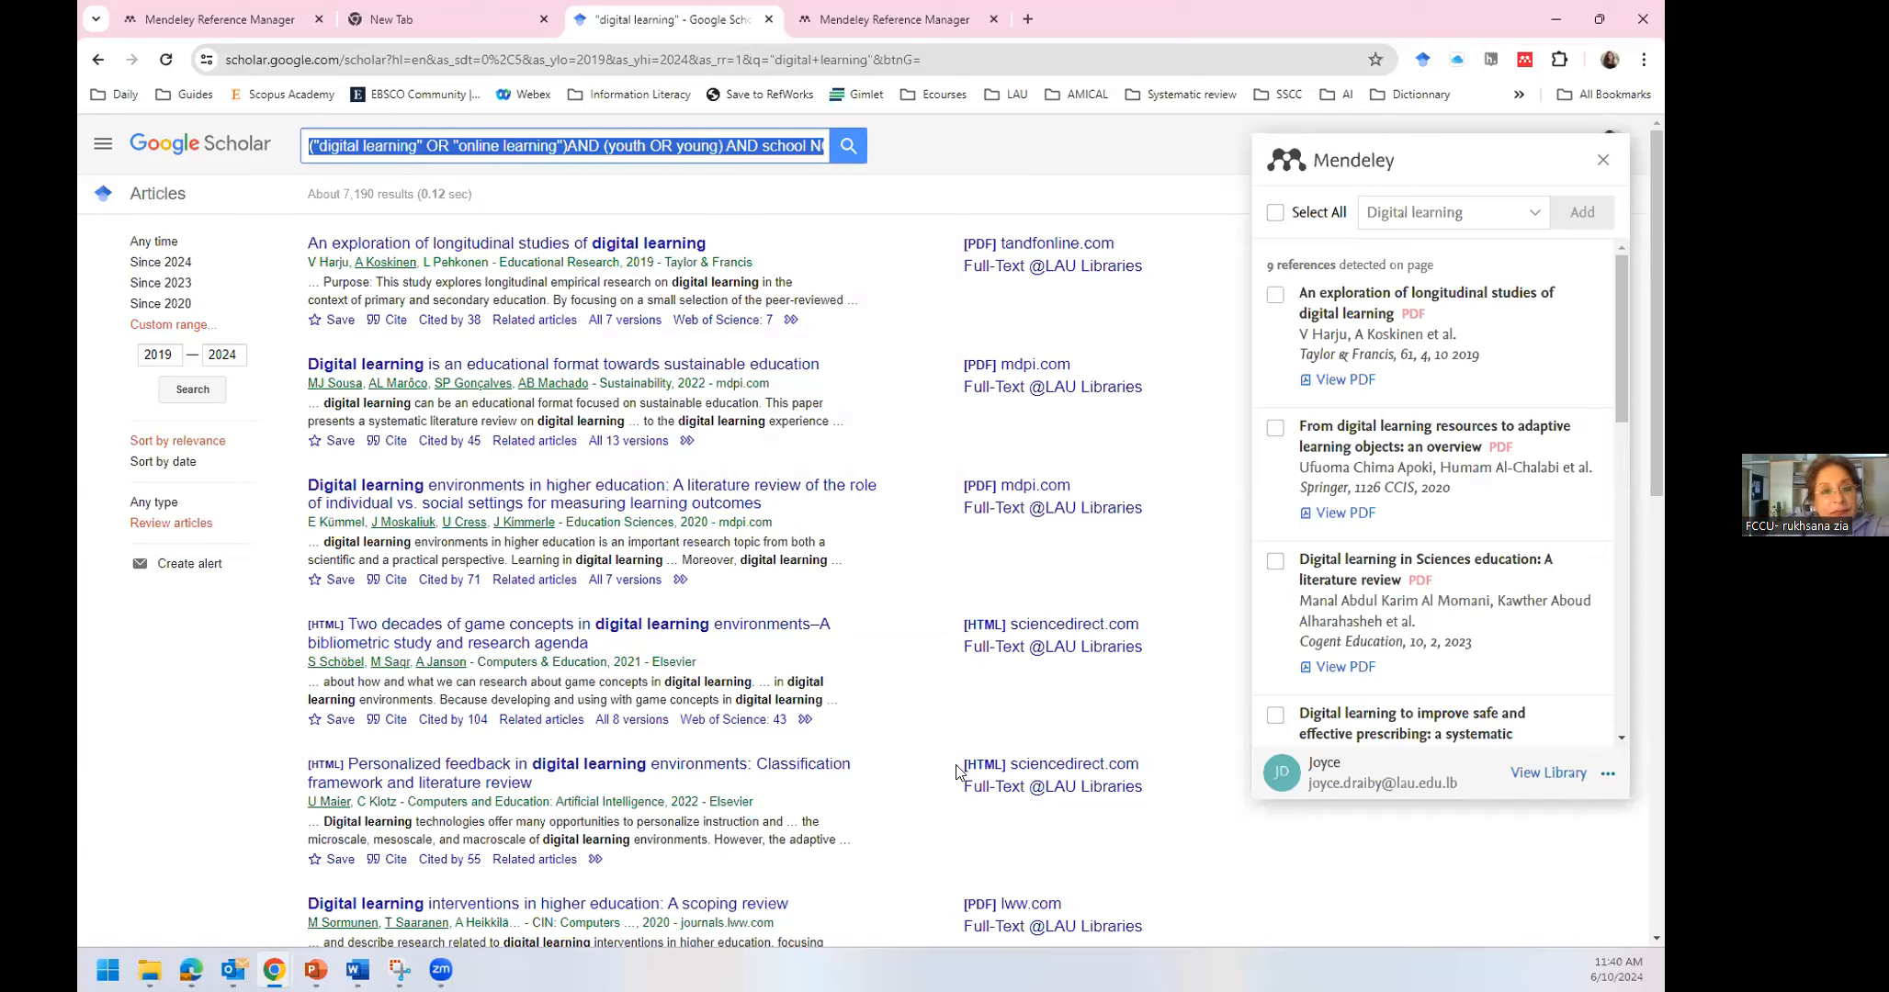
left_click(876, 731)
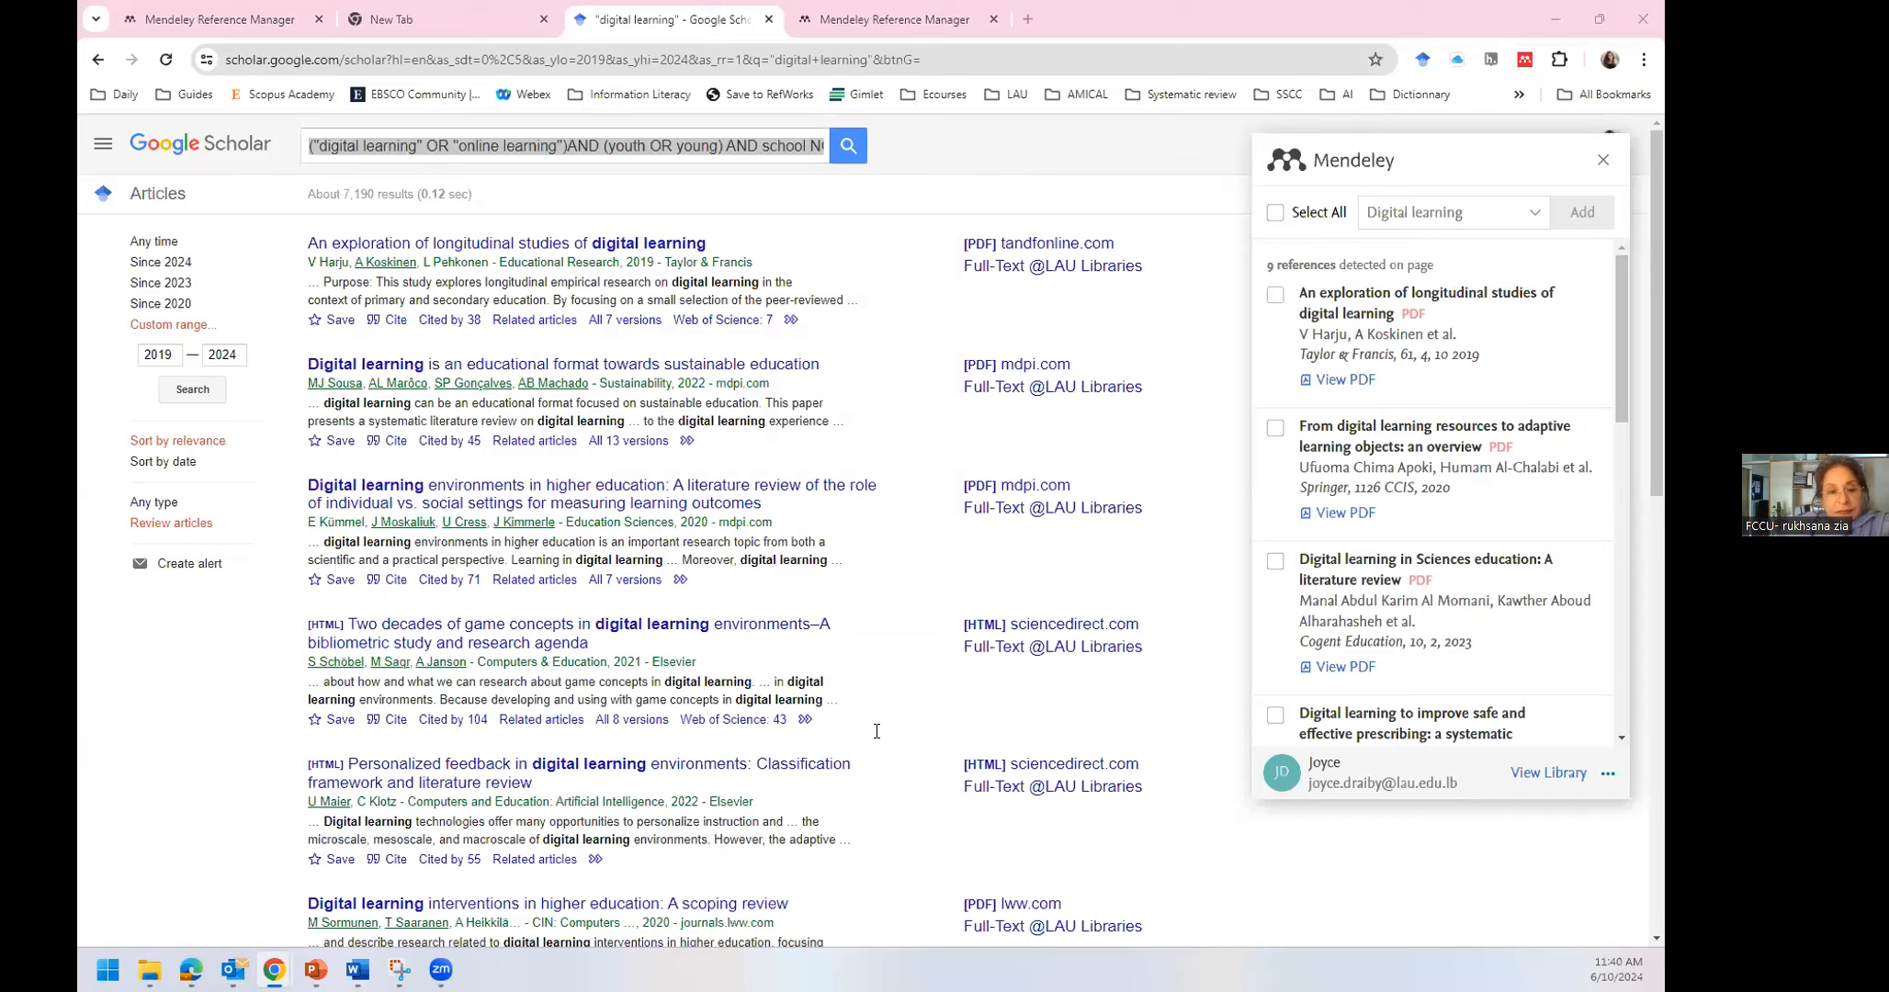
Insert the missing space before the first AND in the query and run the search
left_click(564, 144)
left_click(565, 144)
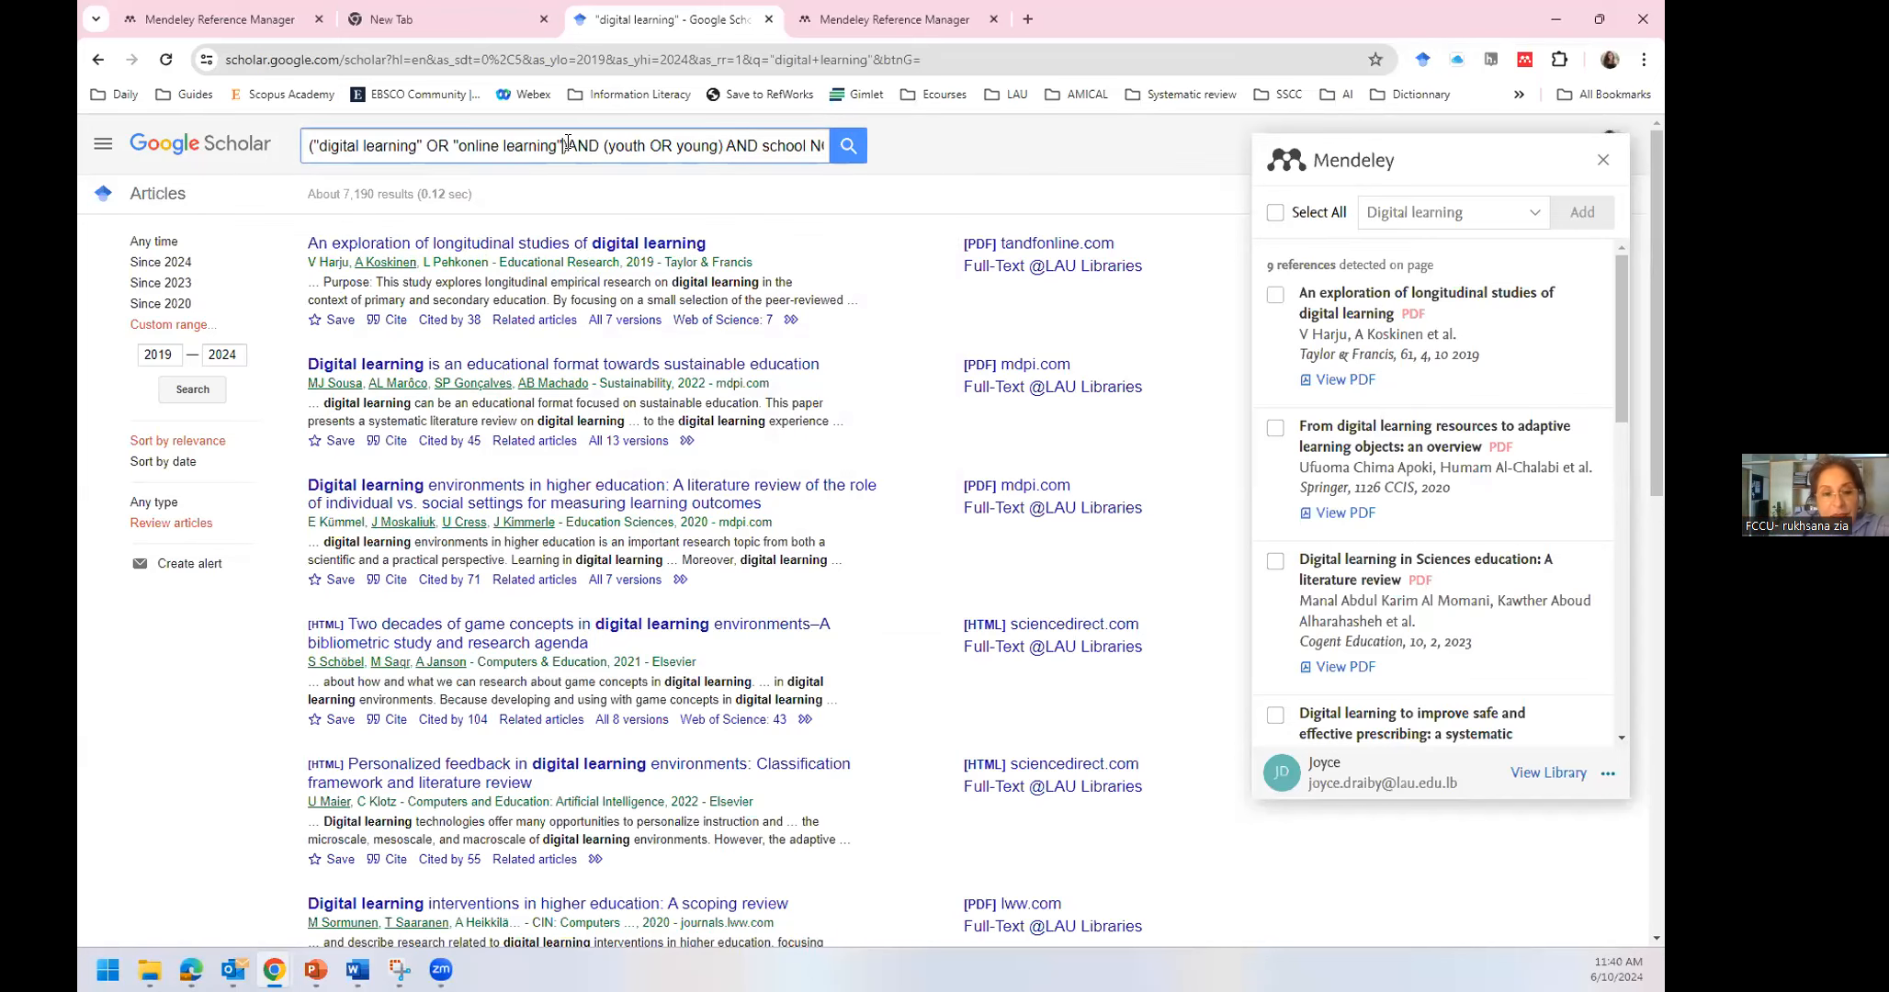
left_click(847, 162)
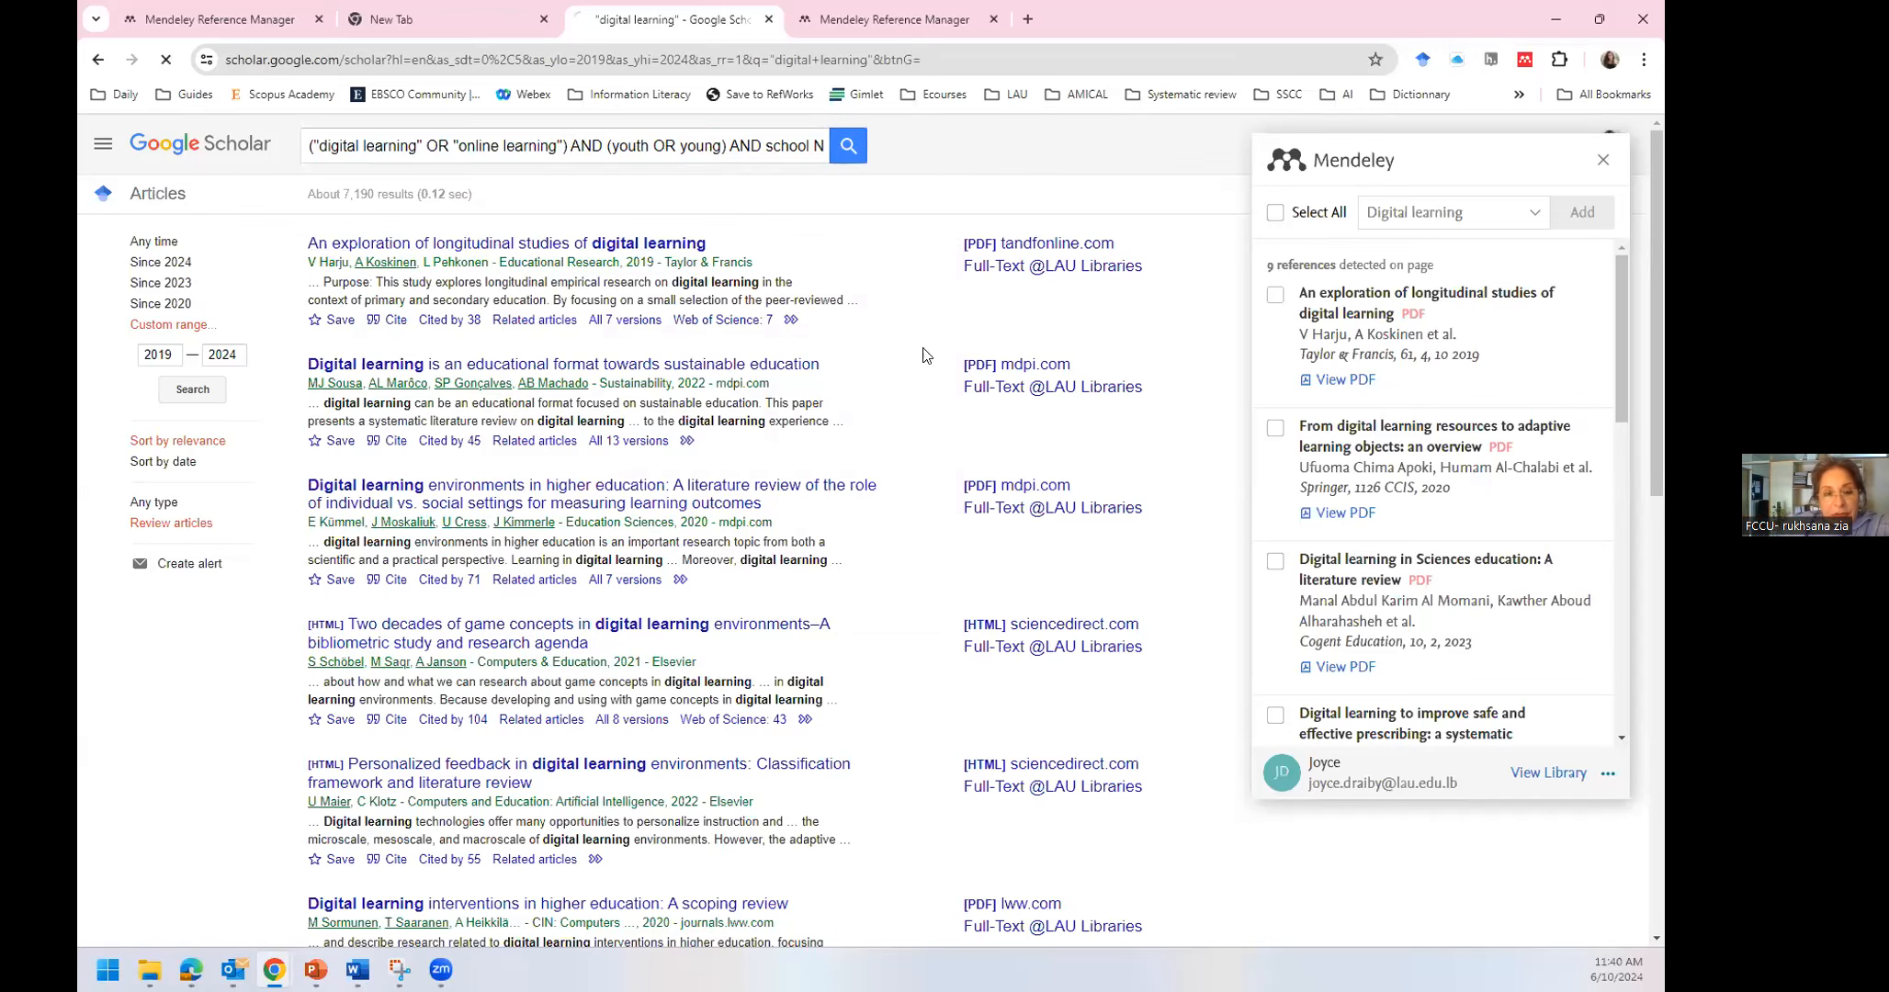
Copy the corrected query from the search box and highlight the number of results found
triple_click(506, 145)
right_click(508, 146)
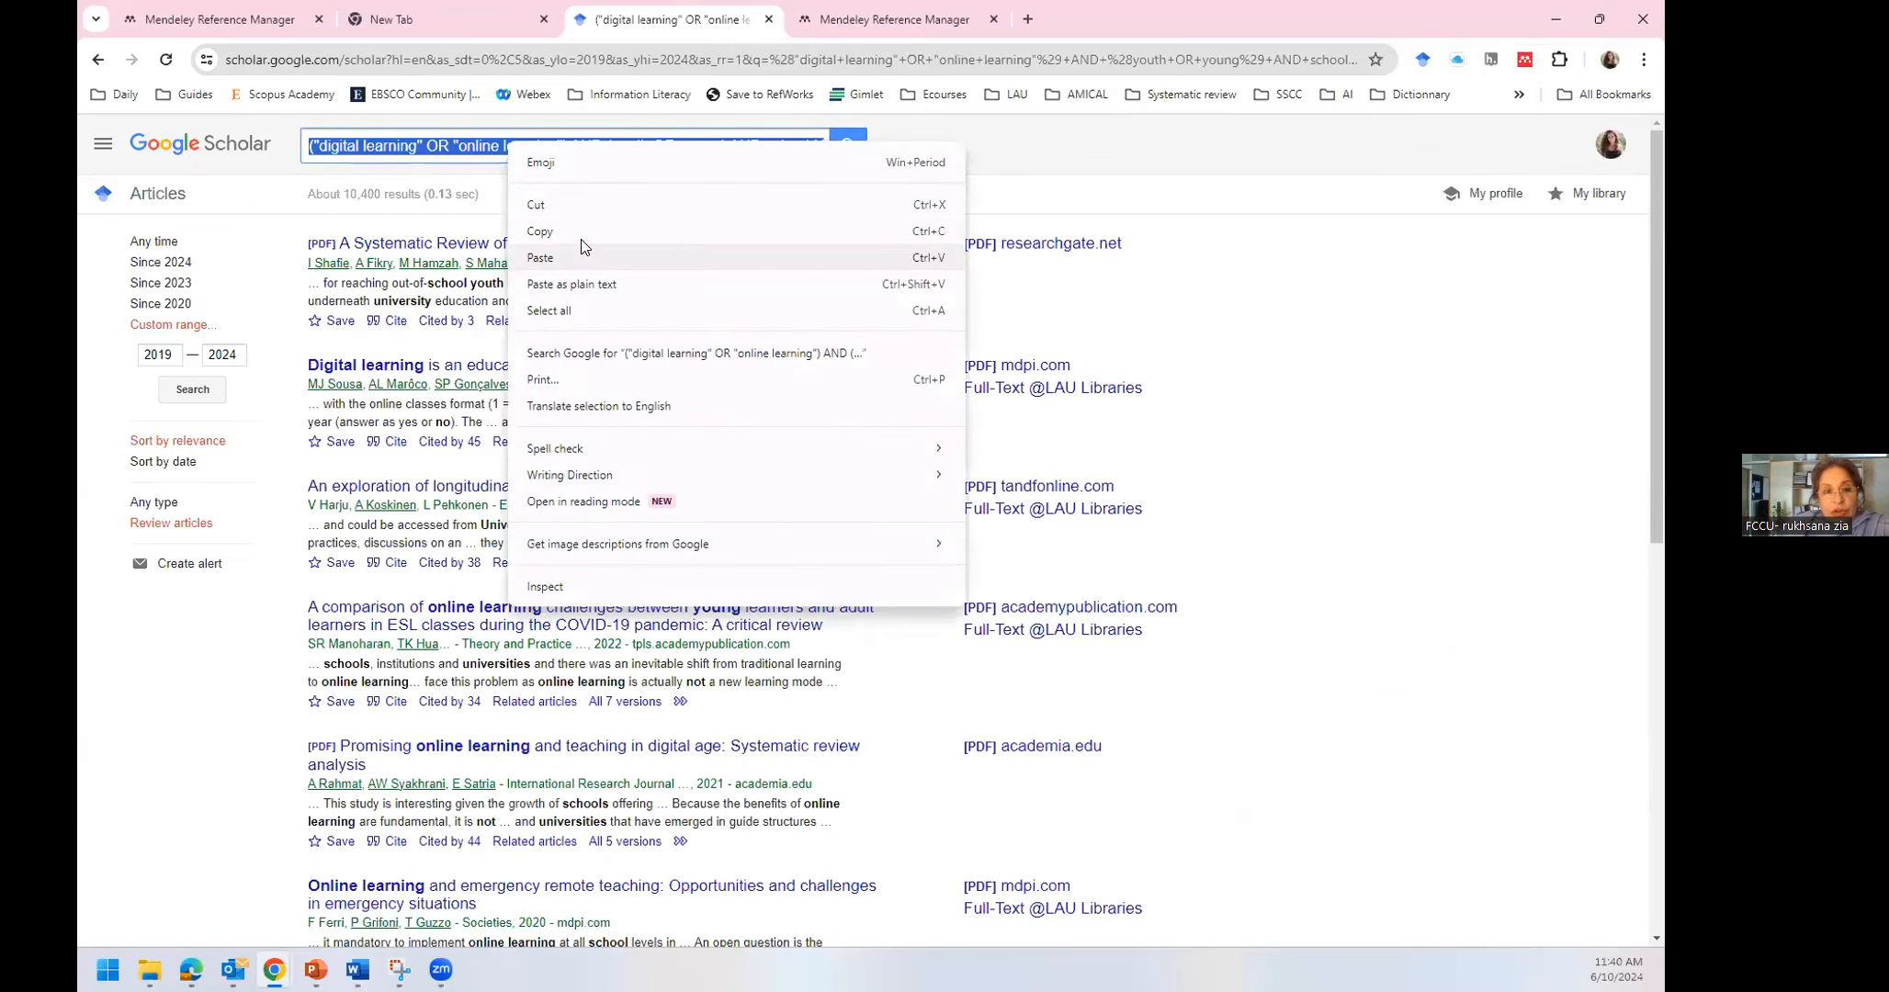
left_click(570, 232)
left_click(837, 745)
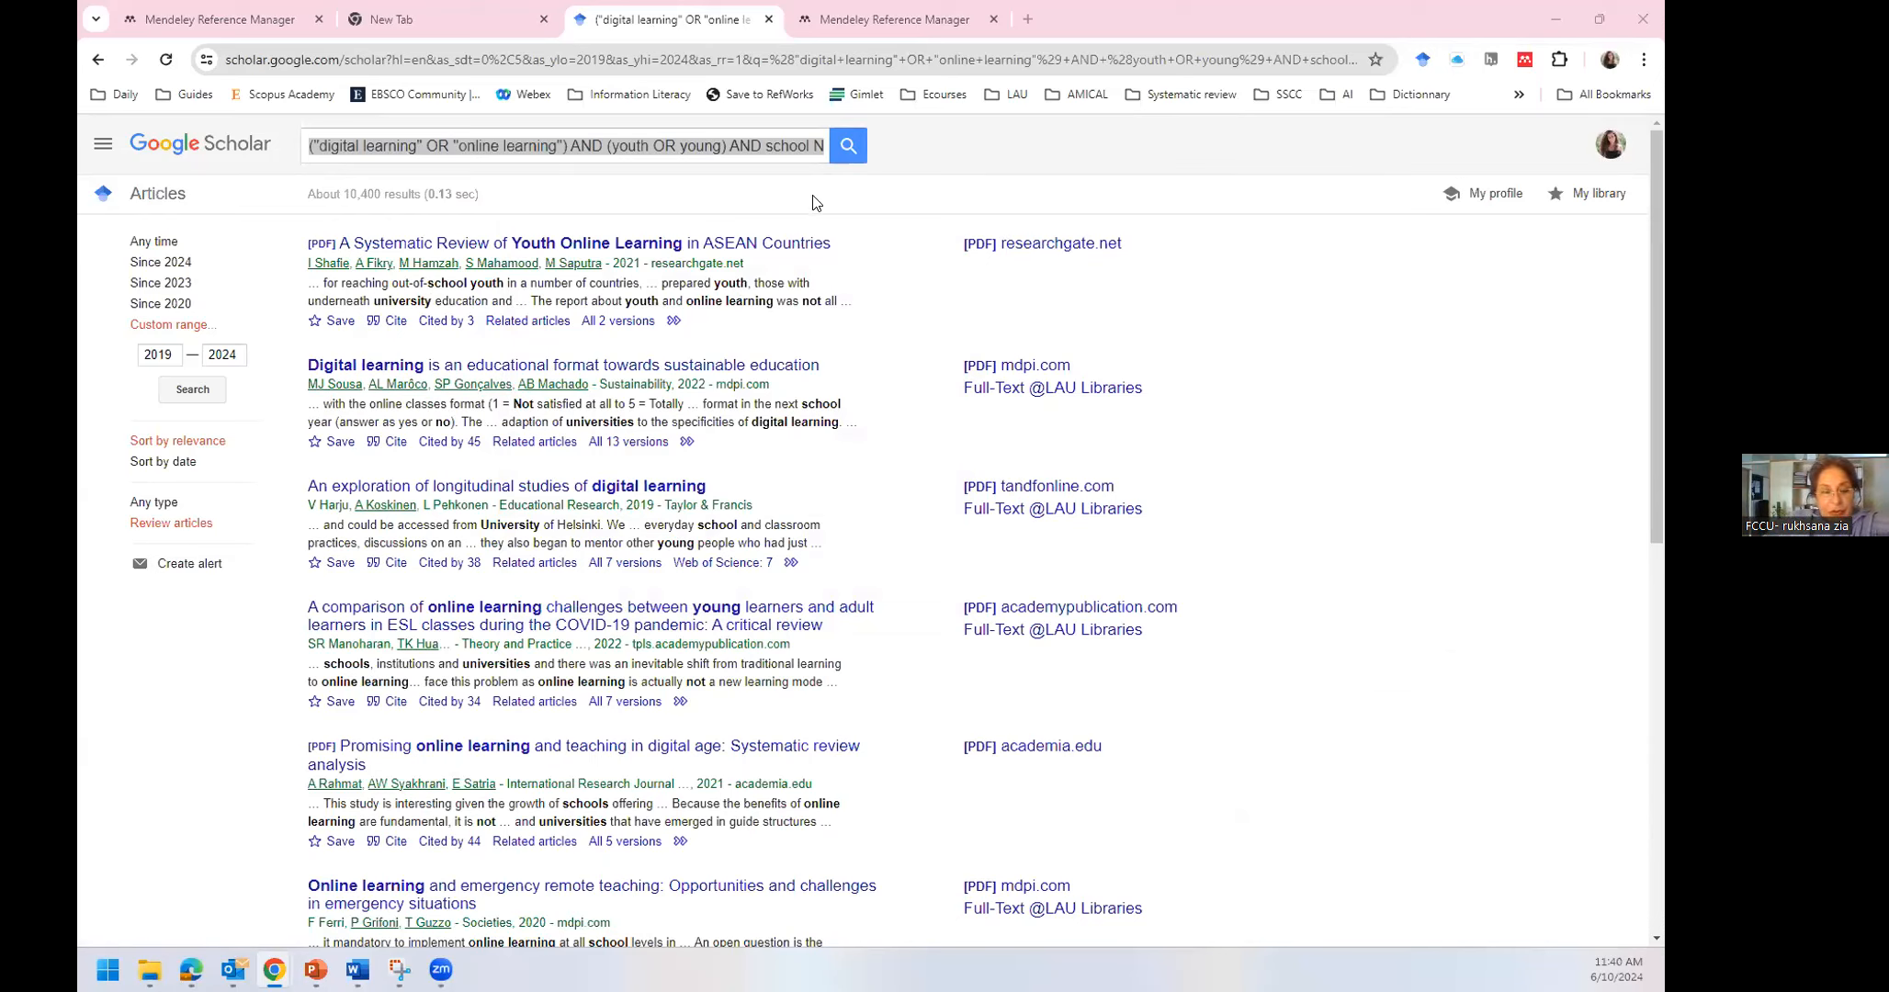
left_click_drag(340, 191, 418, 194)
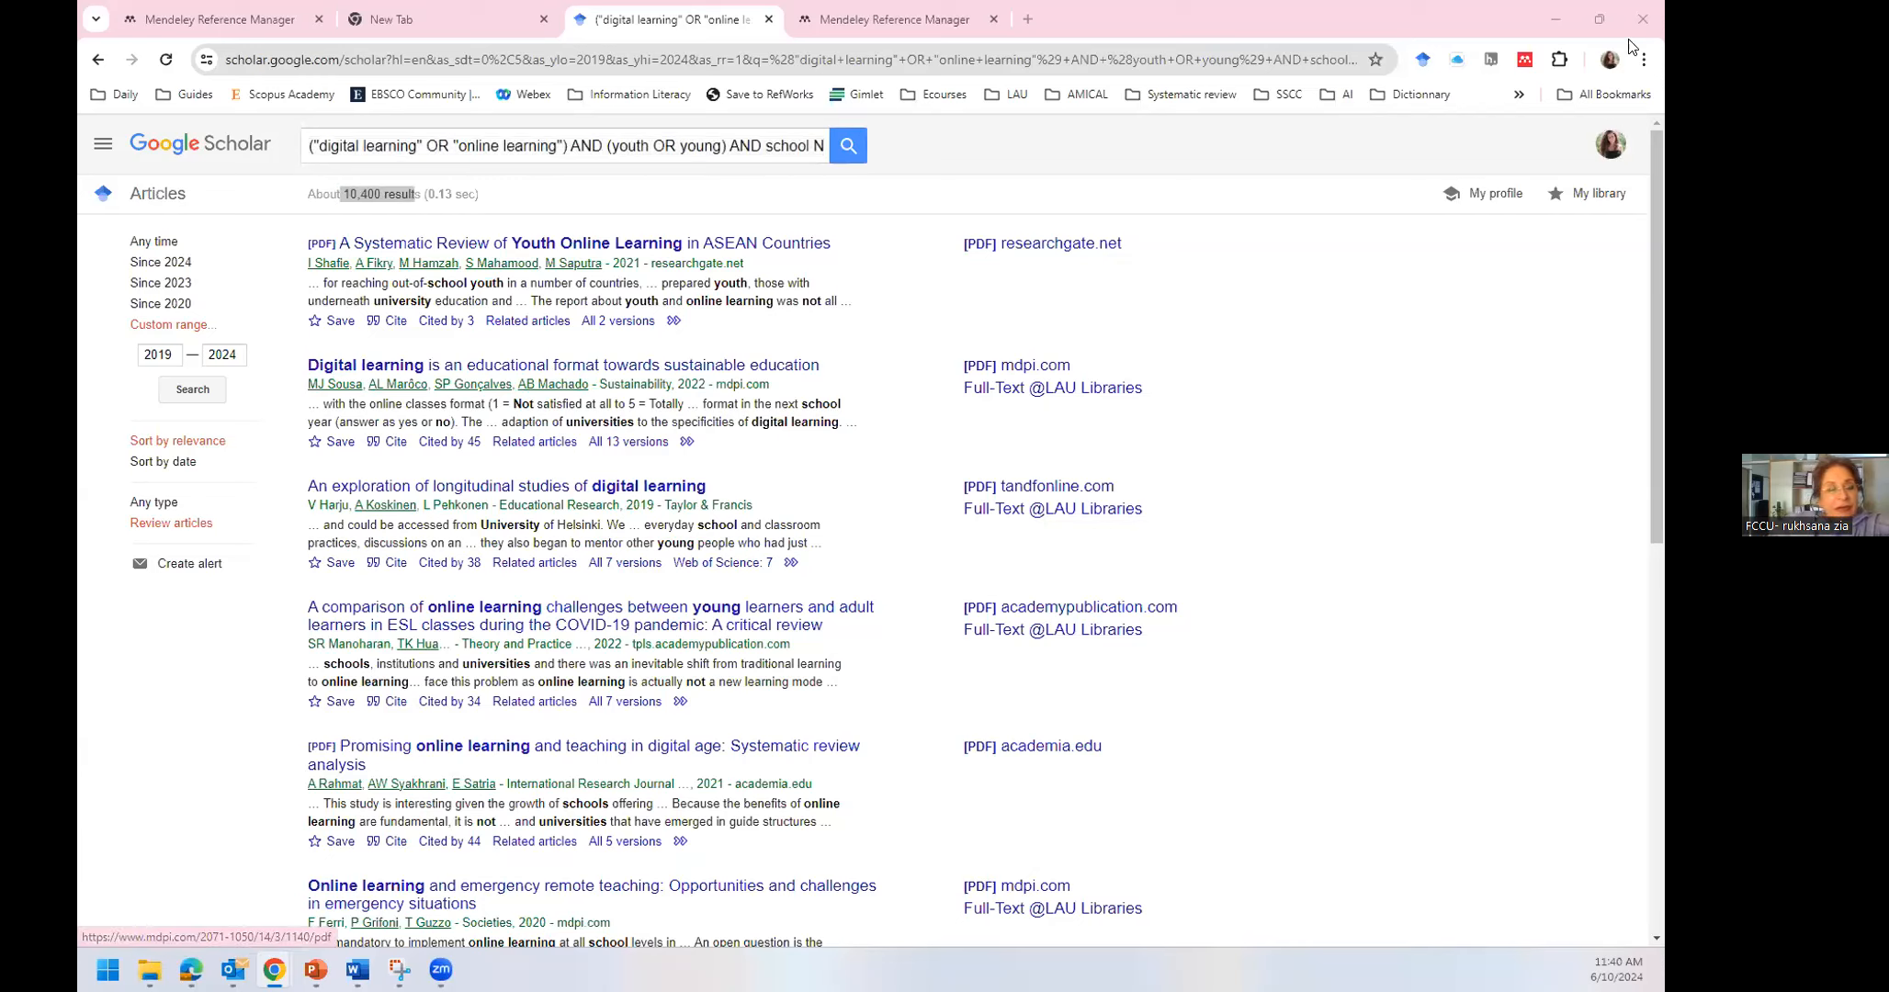
Import all references detected on the Google Scholar results page into the Digital learning collection and look through the results page
left_click(1525, 61)
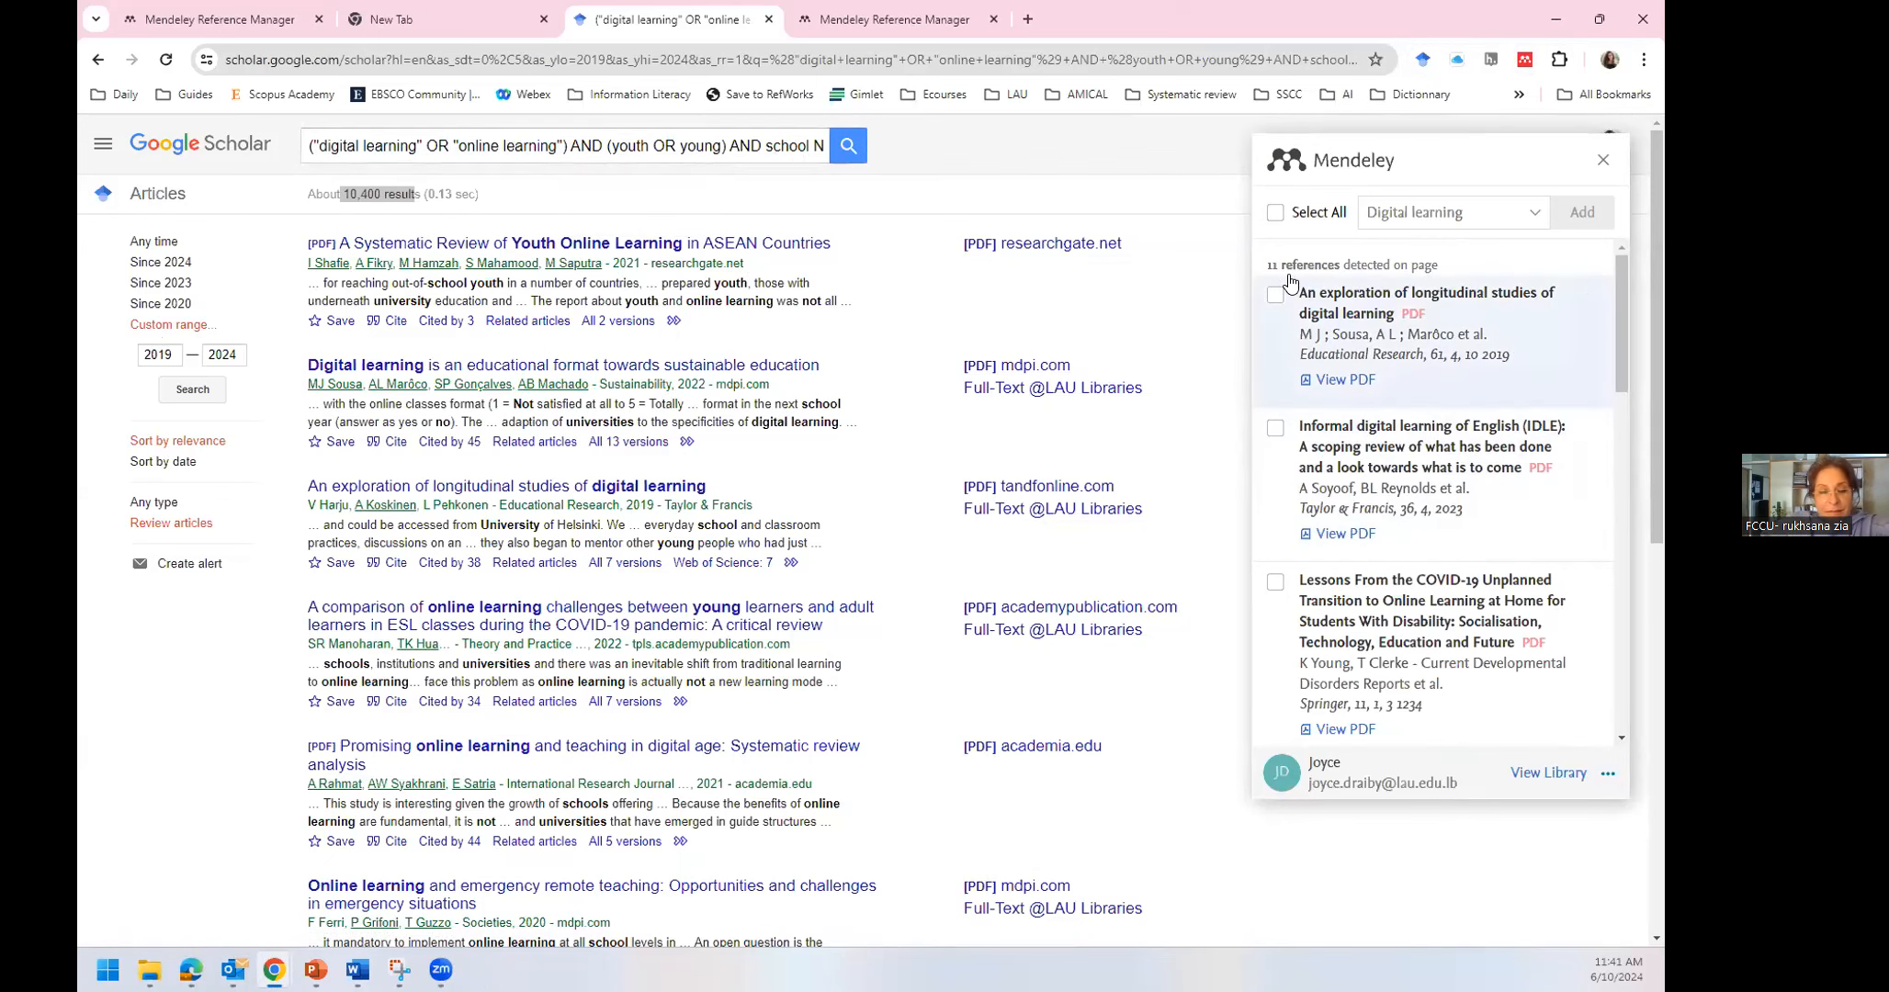
left_click(1275, 212)
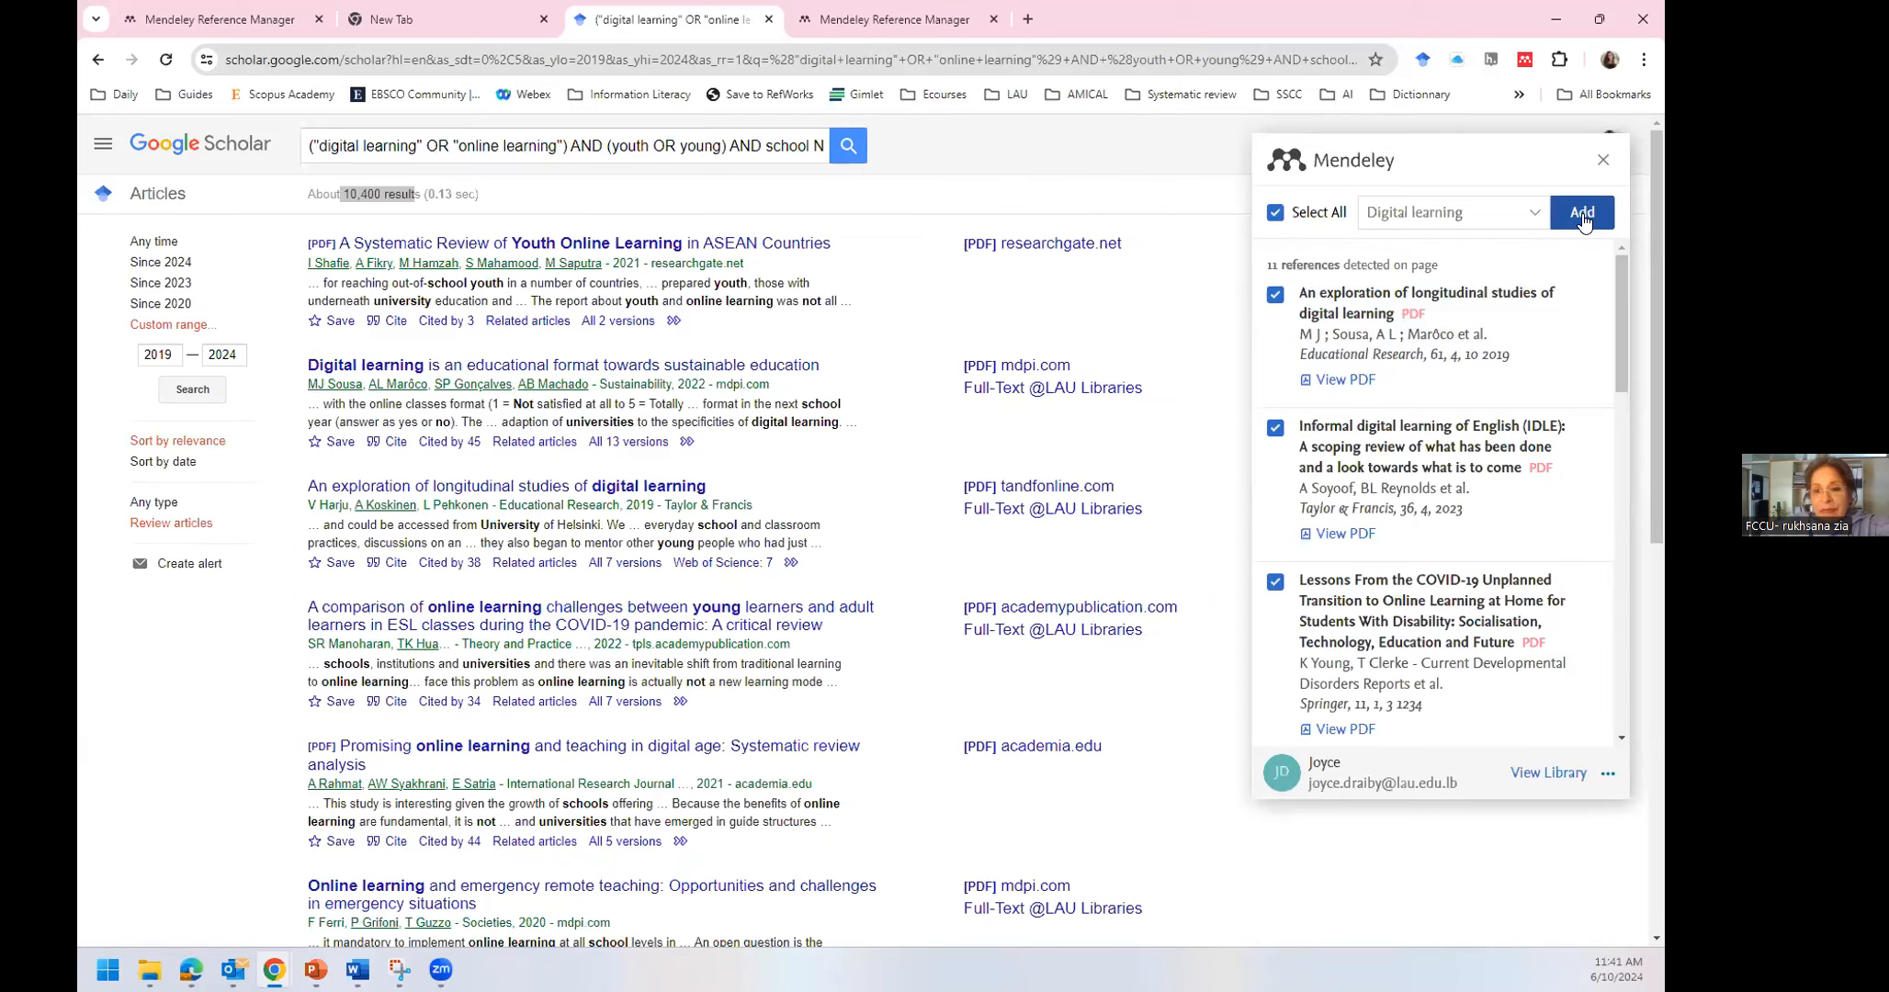
left_click(1231, 268)
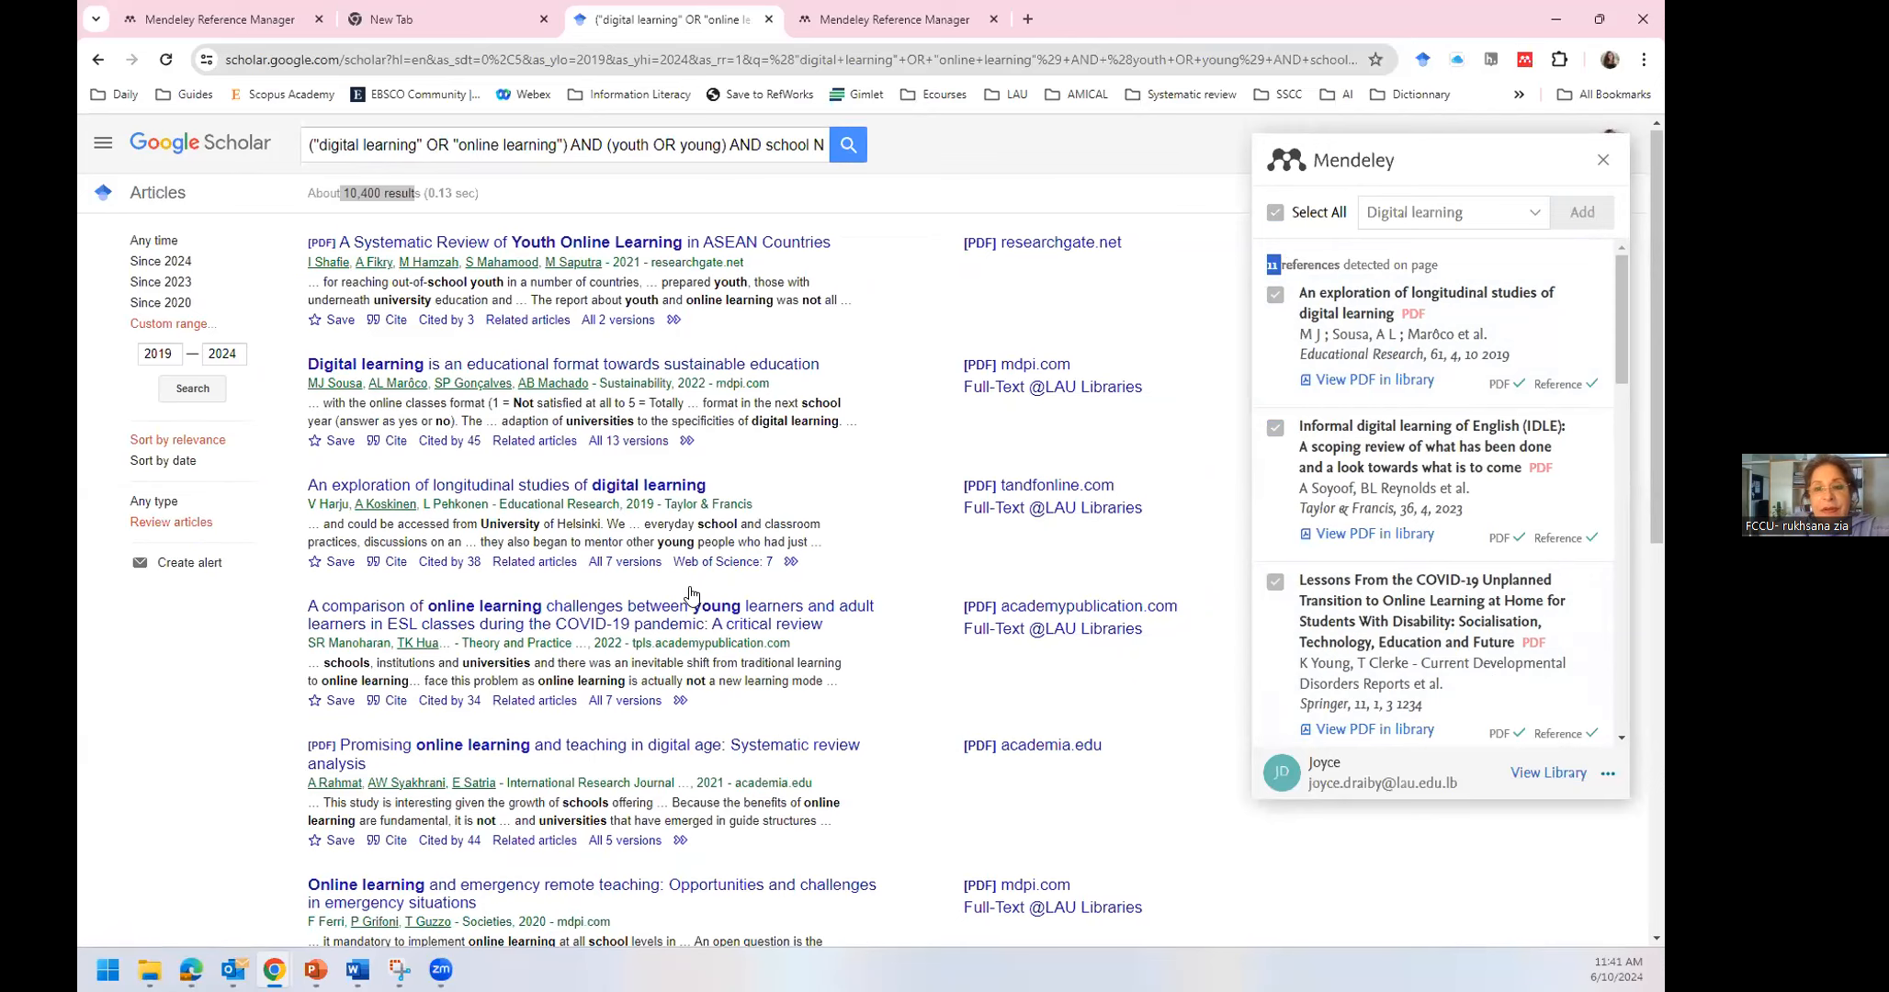
scroll(674, 571, "down", 8)
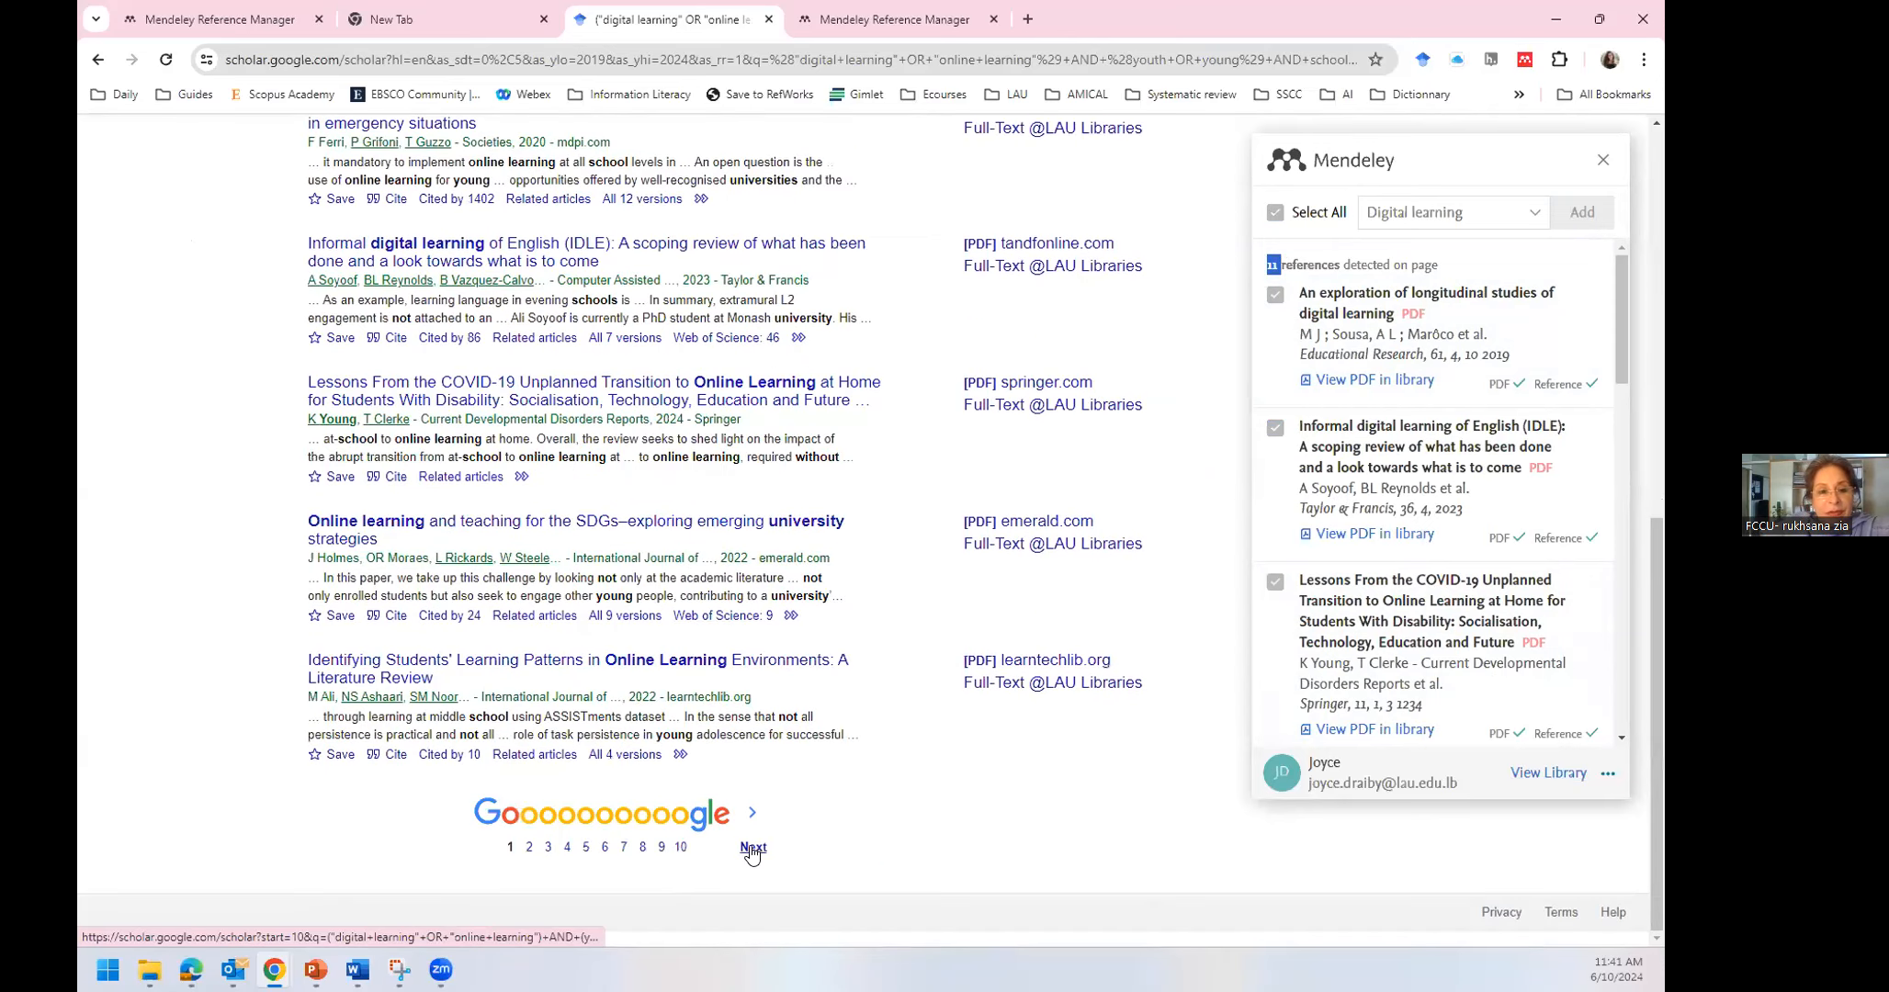
scroll(751, 853, "up", 9)
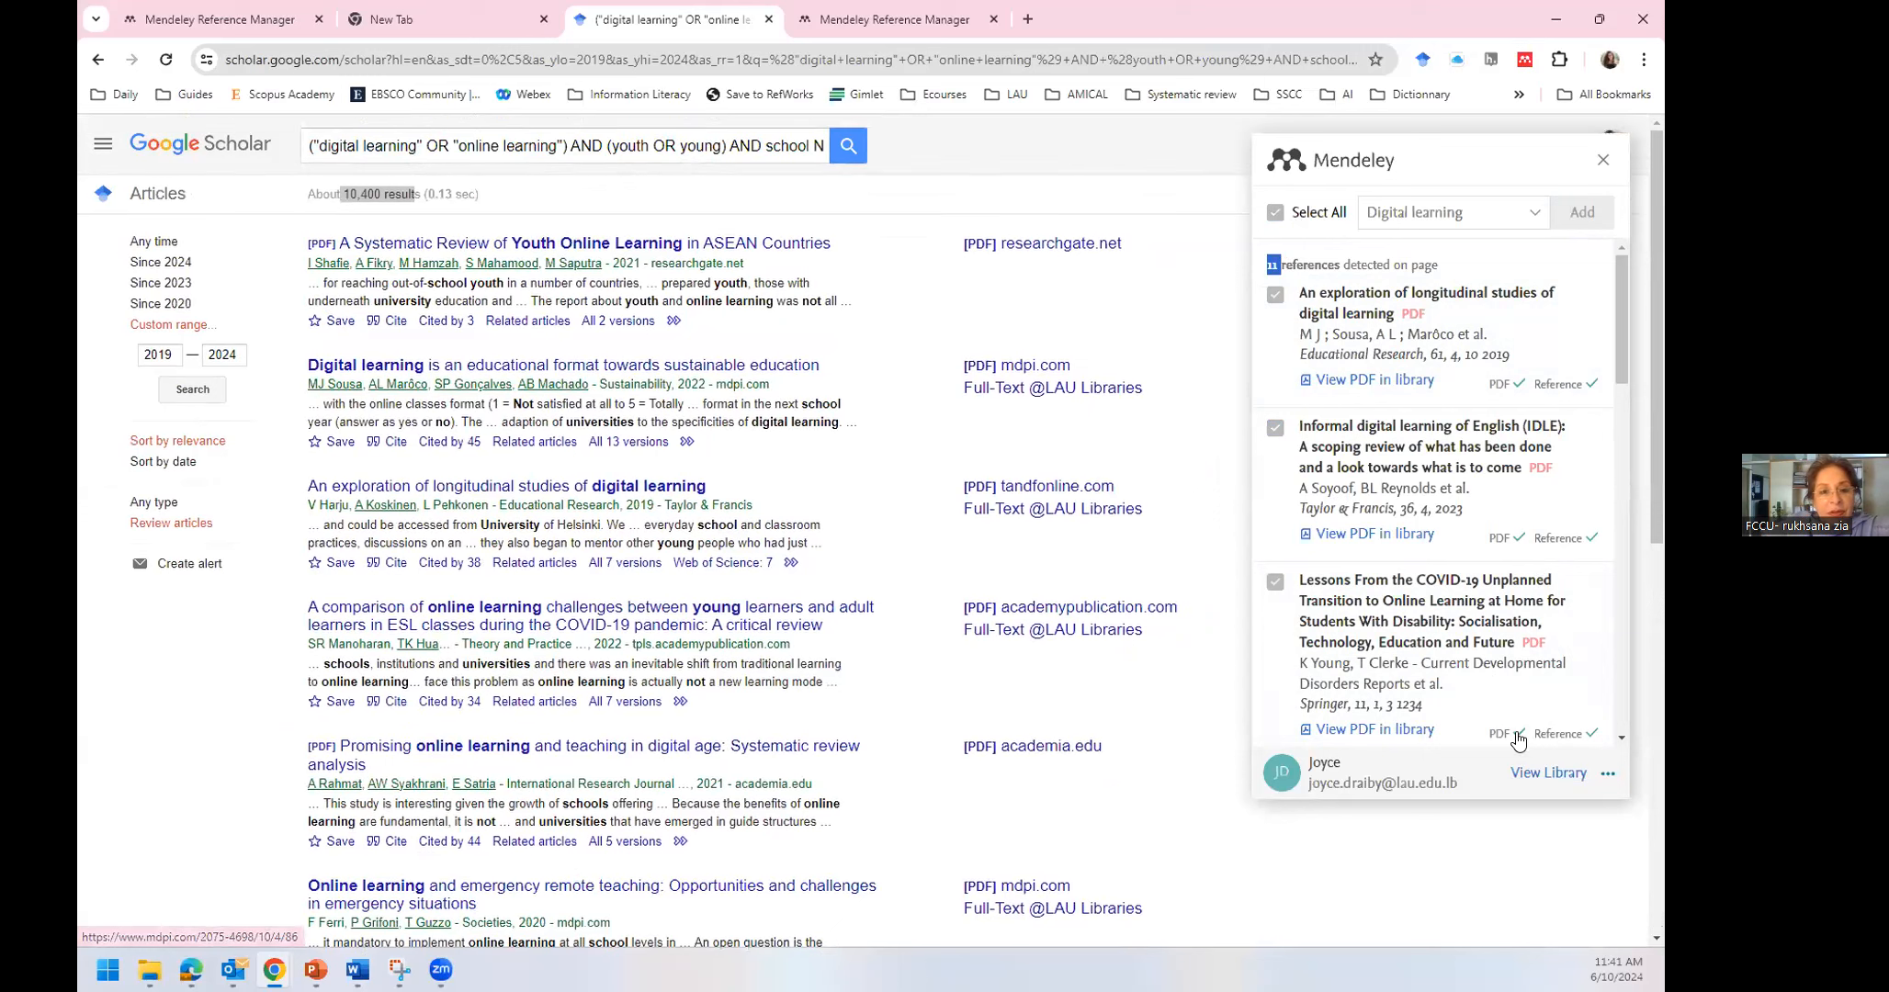
Open the Mendeley library, reload it, and view the references in the Digital learning collection
left_click(1545, 773)
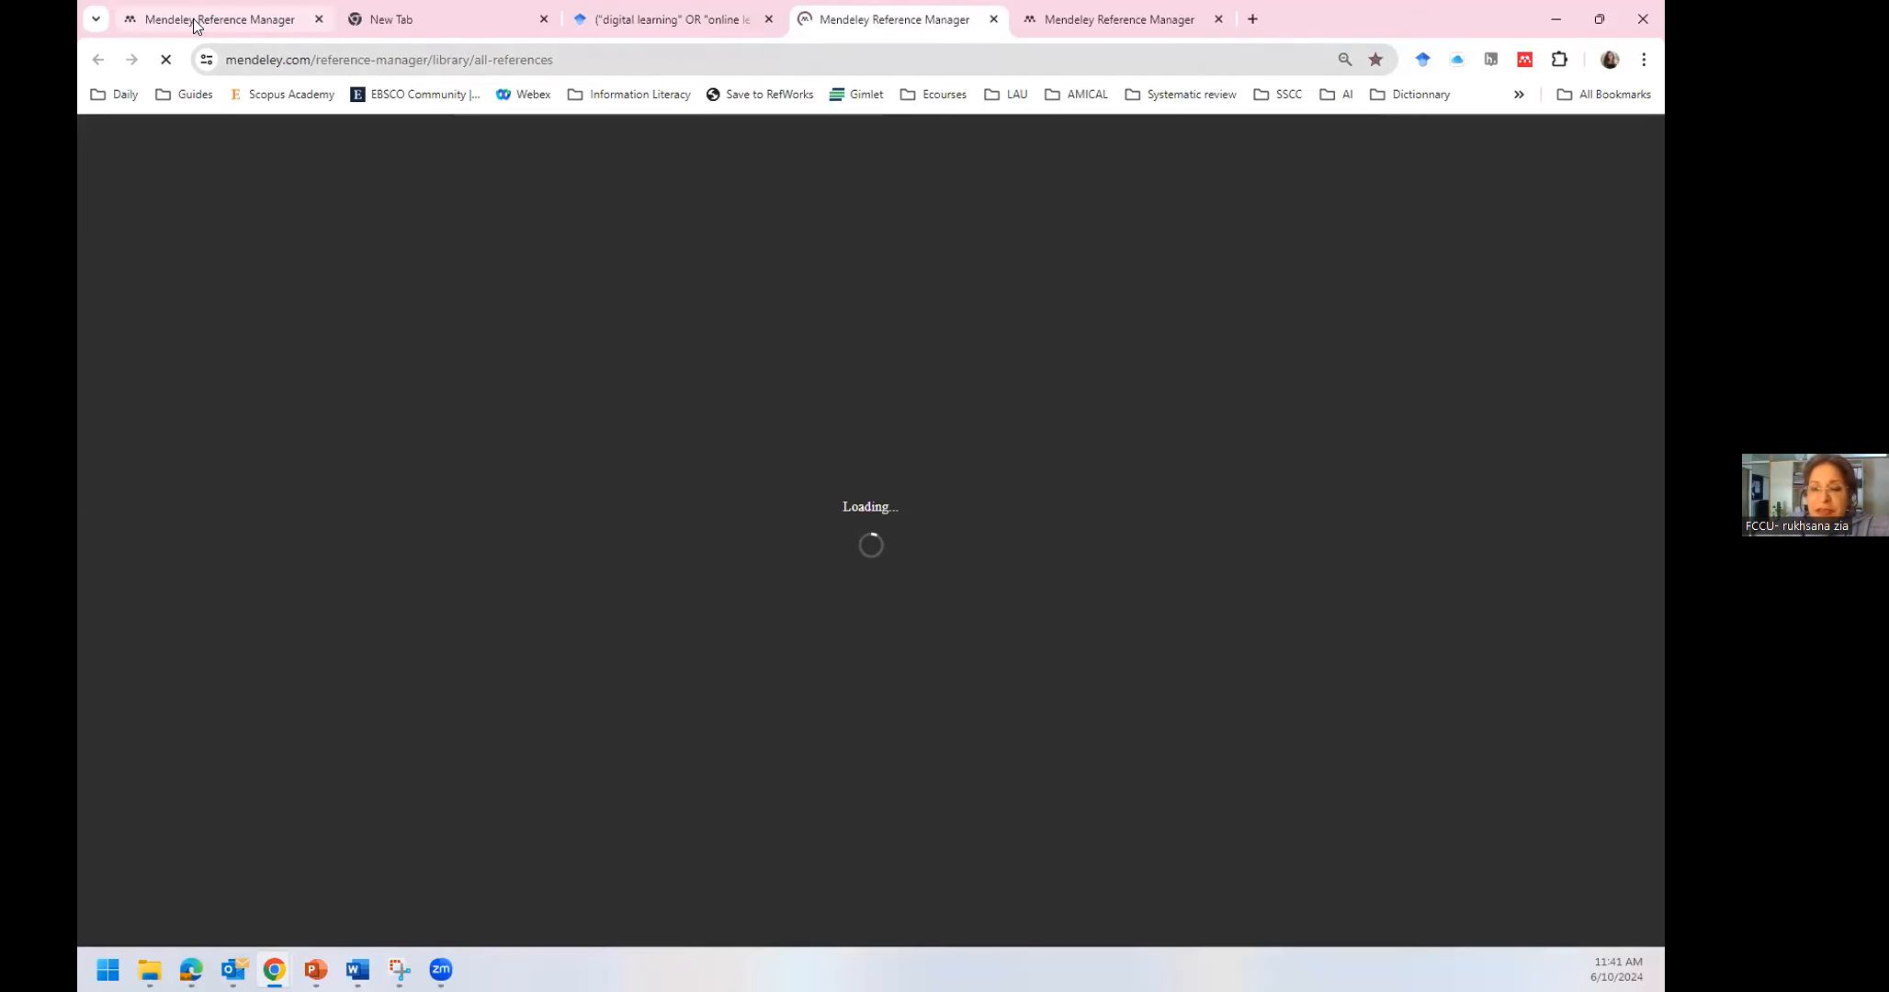
left_click(195, 22)
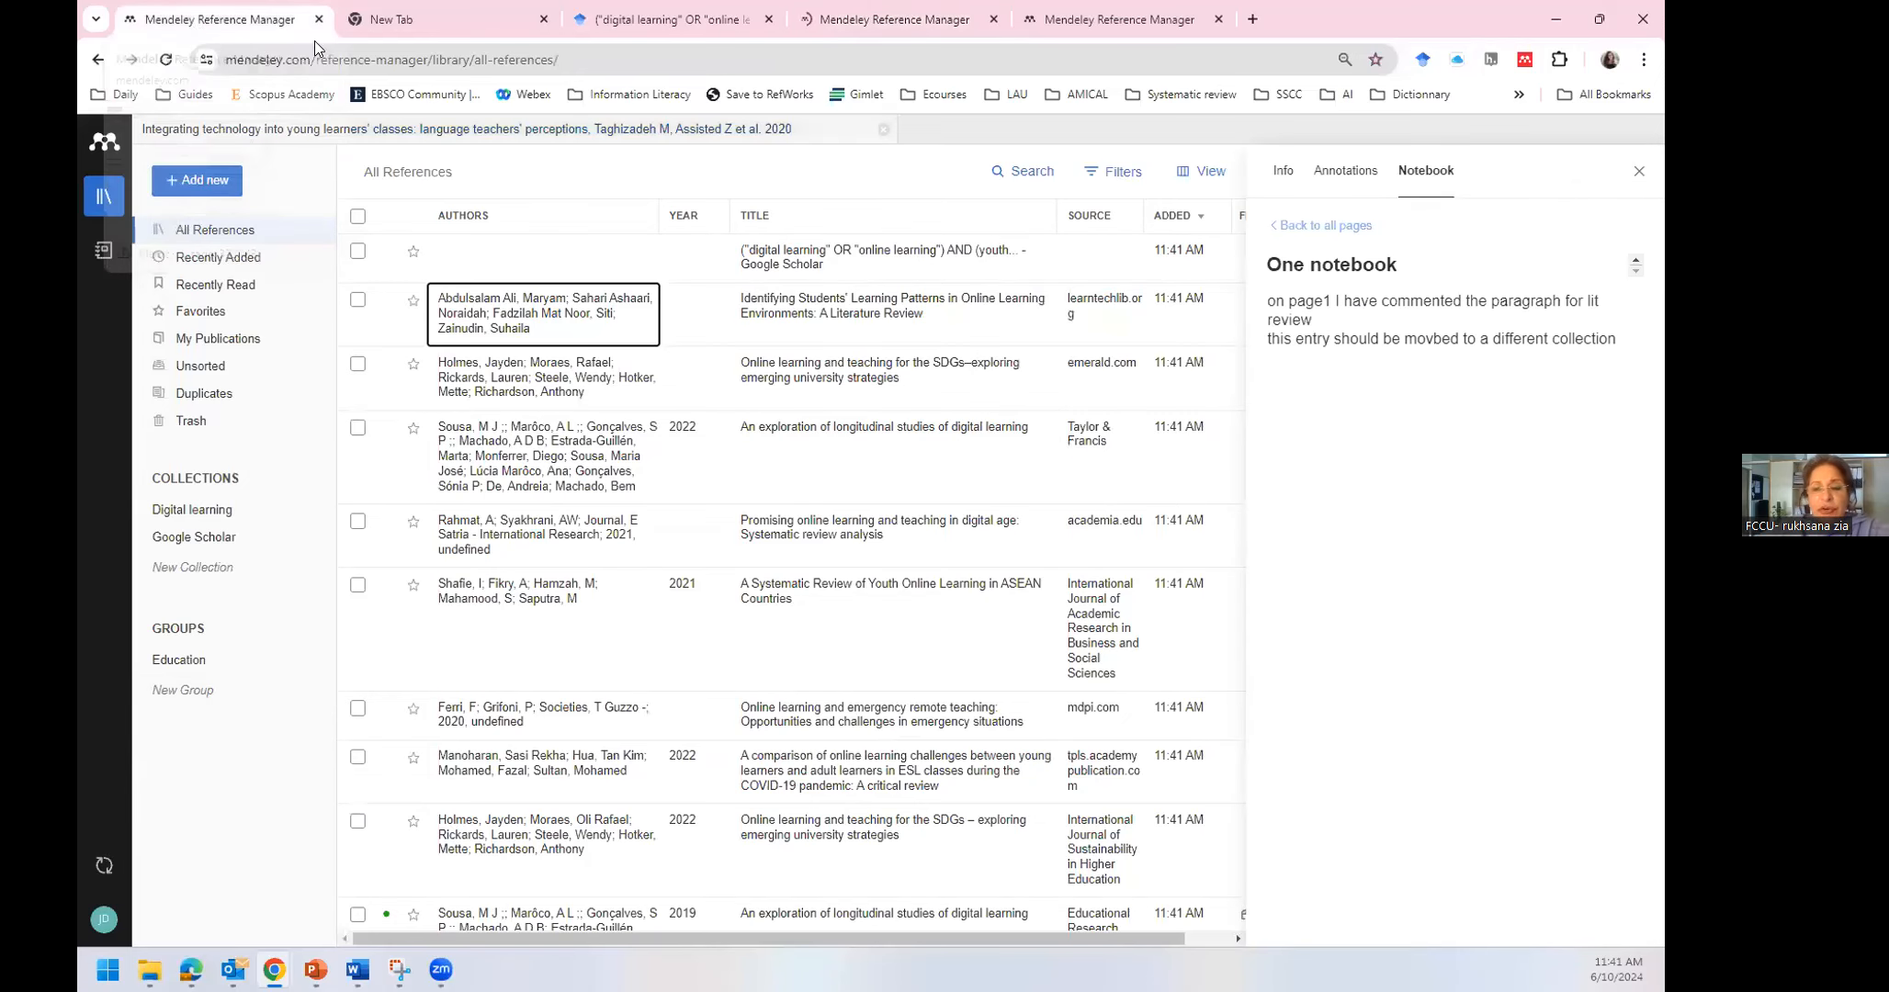
left_click(165, 59)
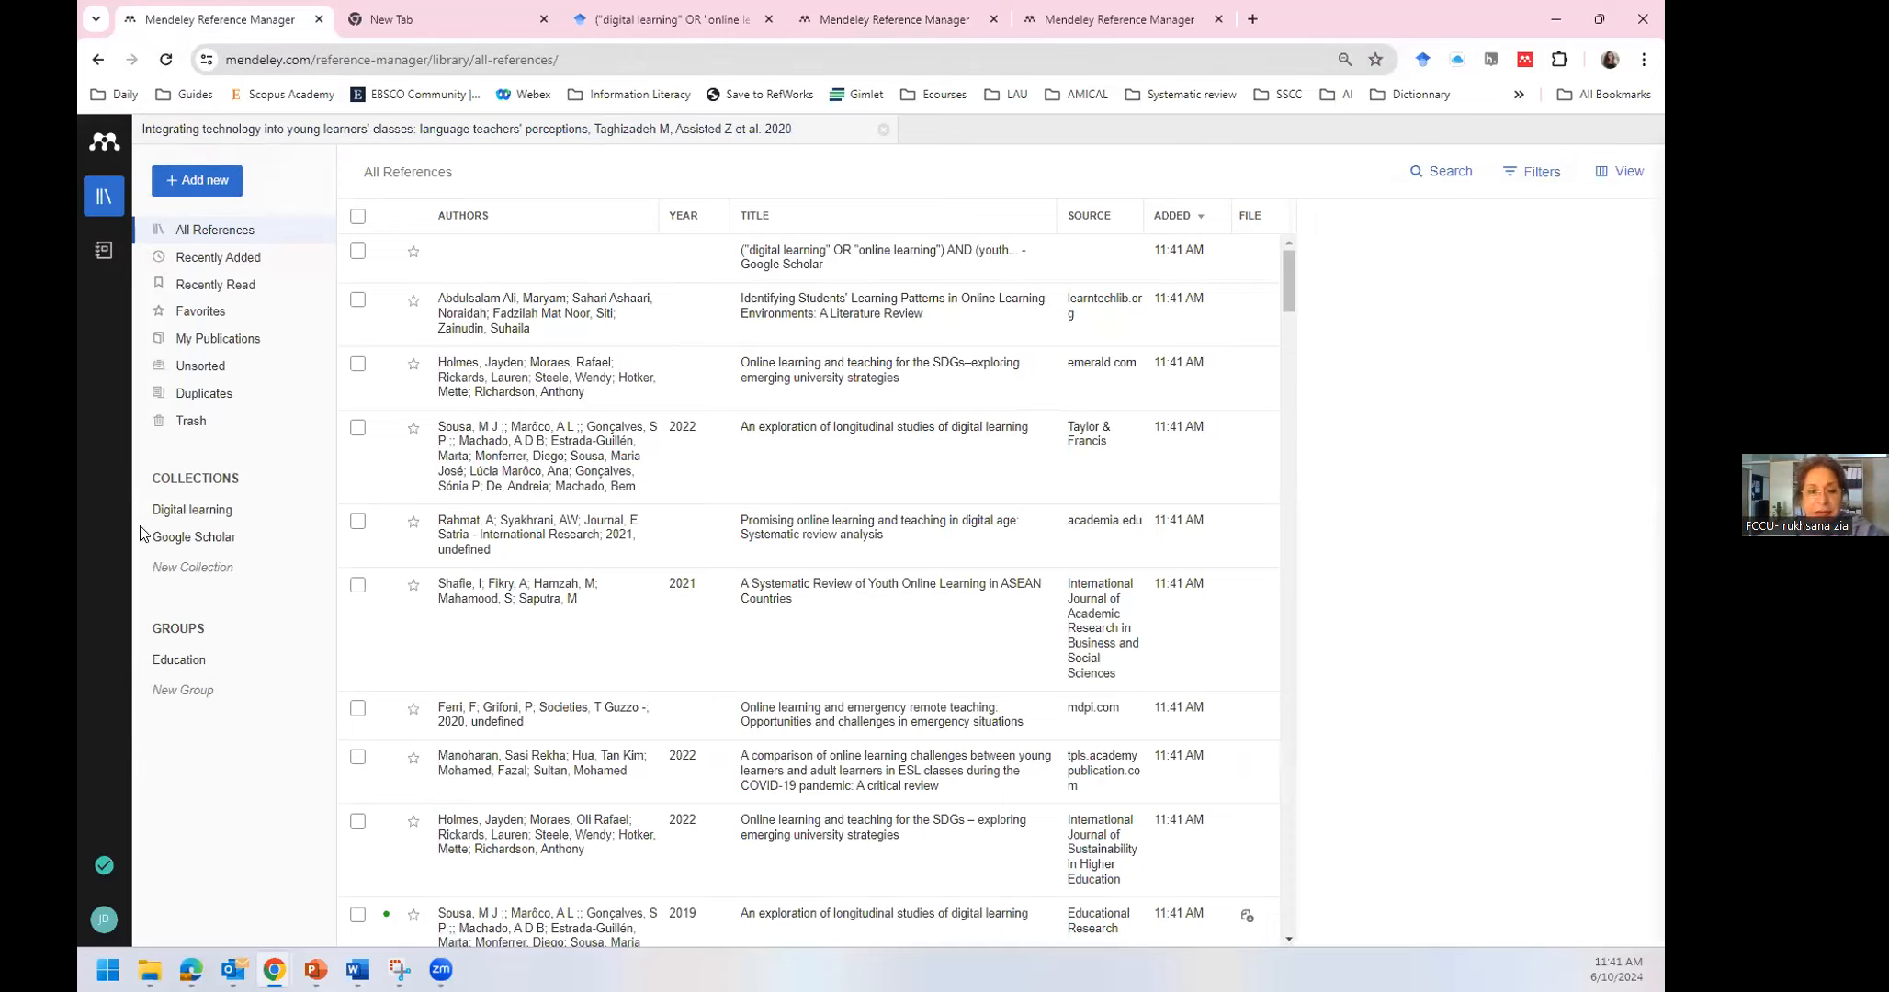
left_click(193, 511)
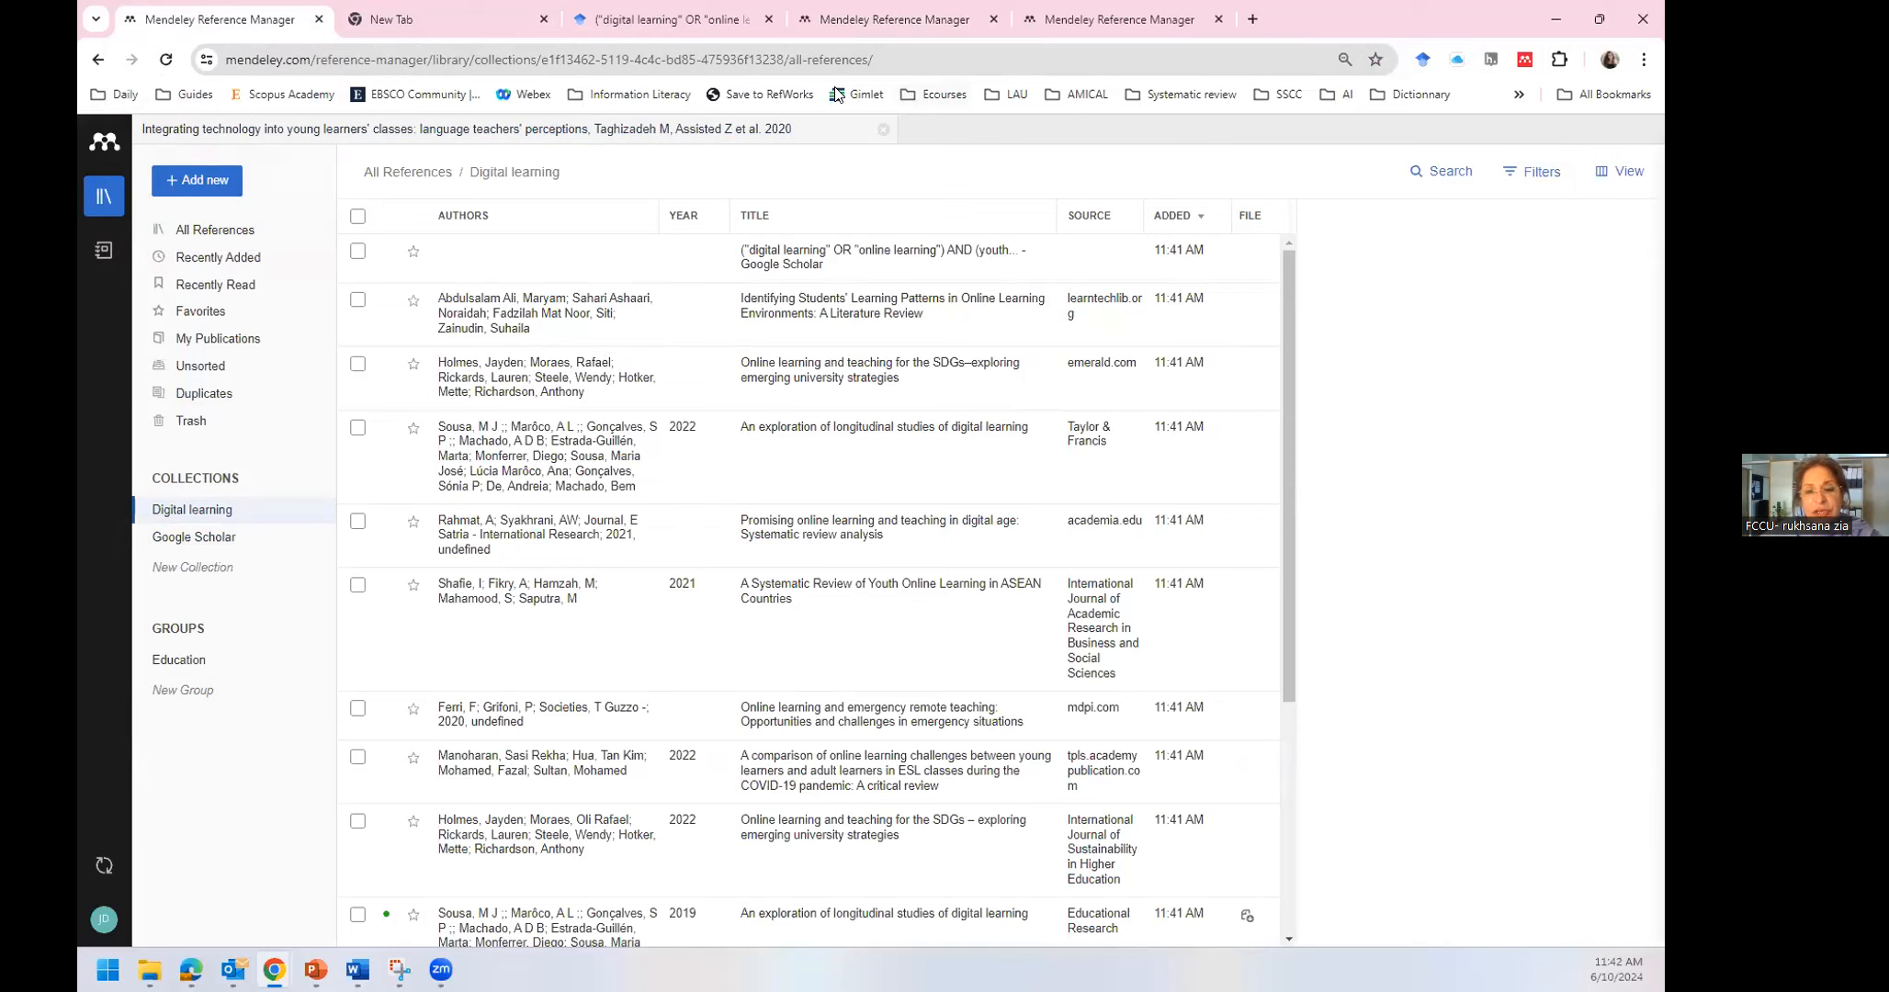
Revisit the Google Scholar results and check the Digital learning collection in the other open Mendeley library
left_click(675, 20)
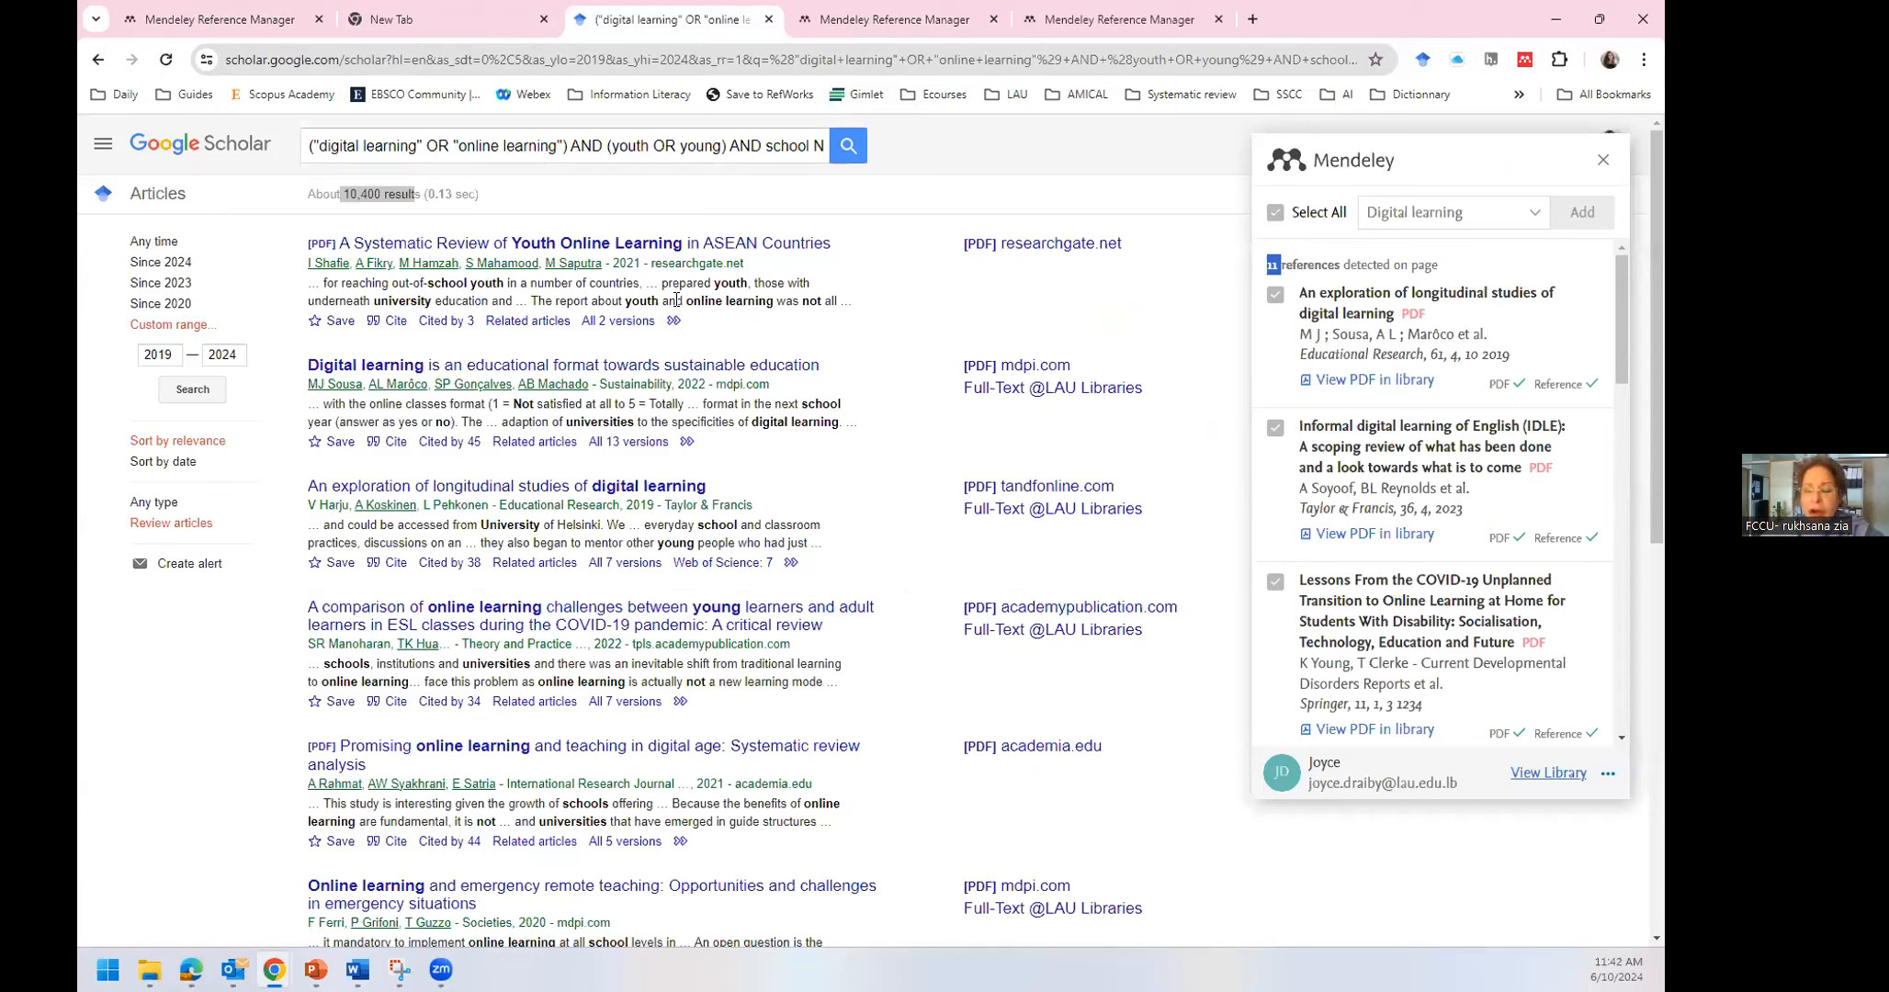
left_click(1122, 18)
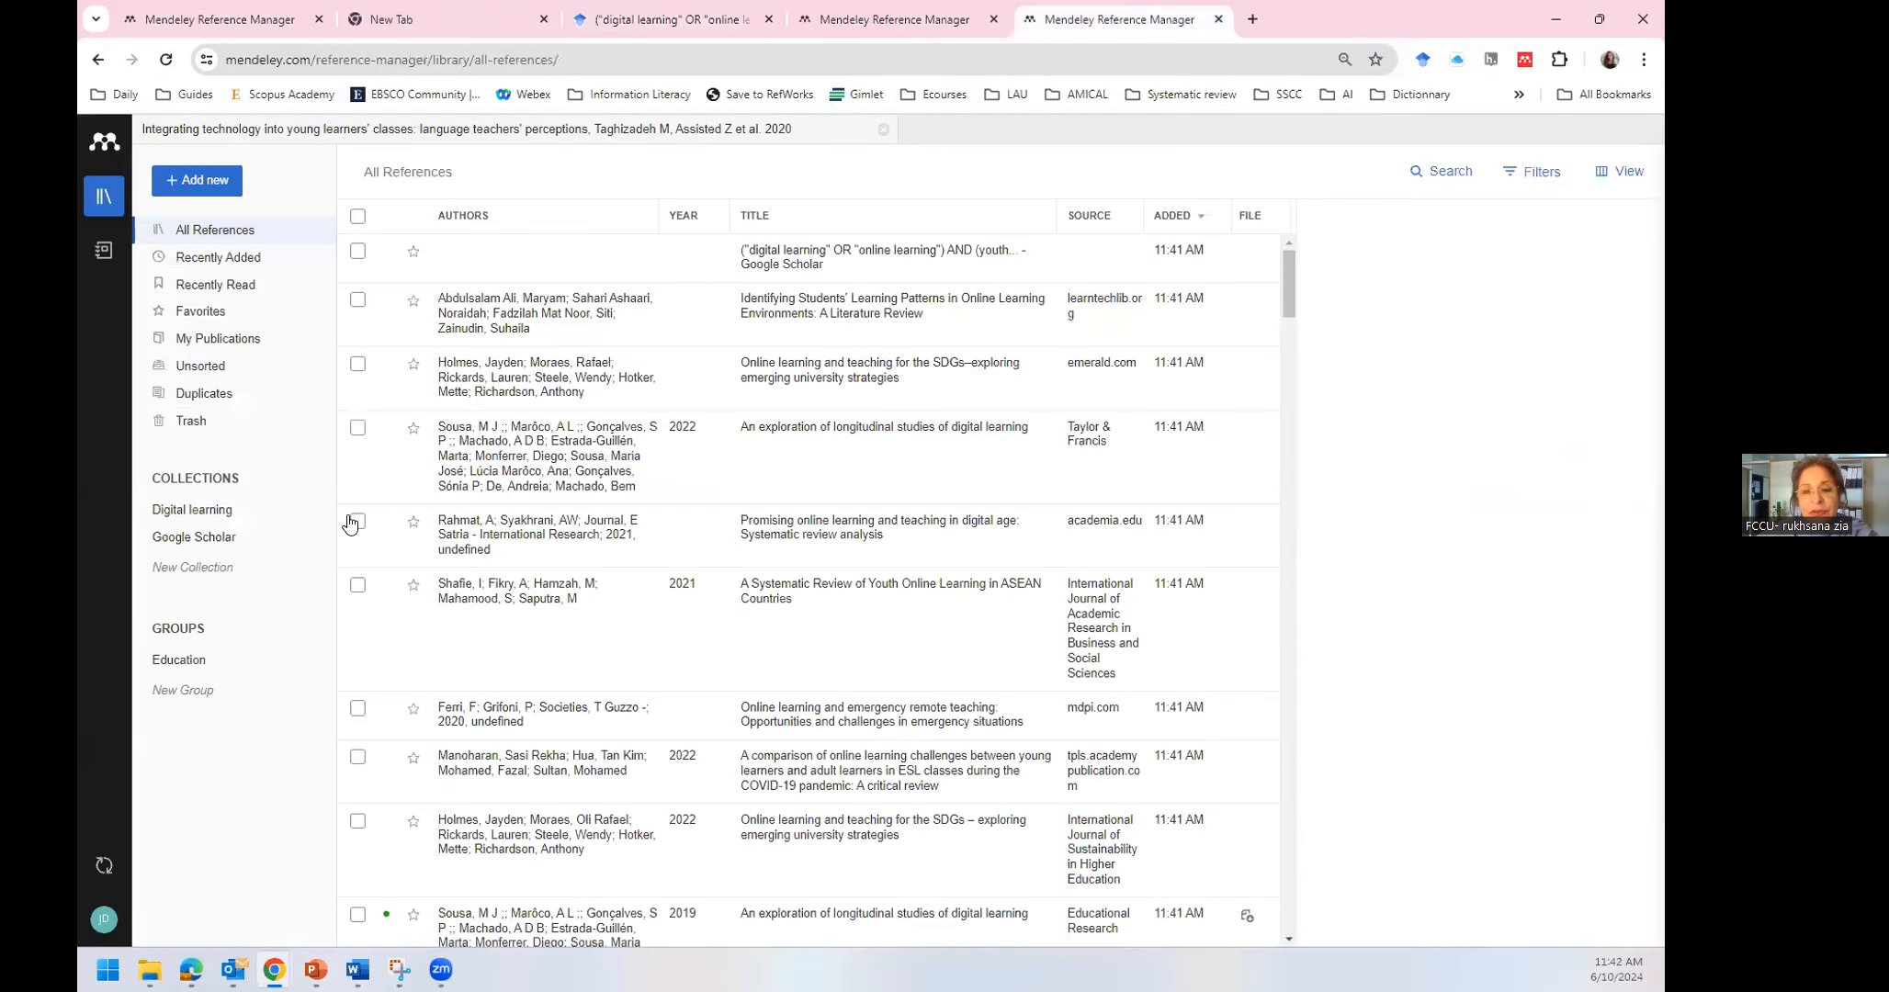
left_click(216, 516)
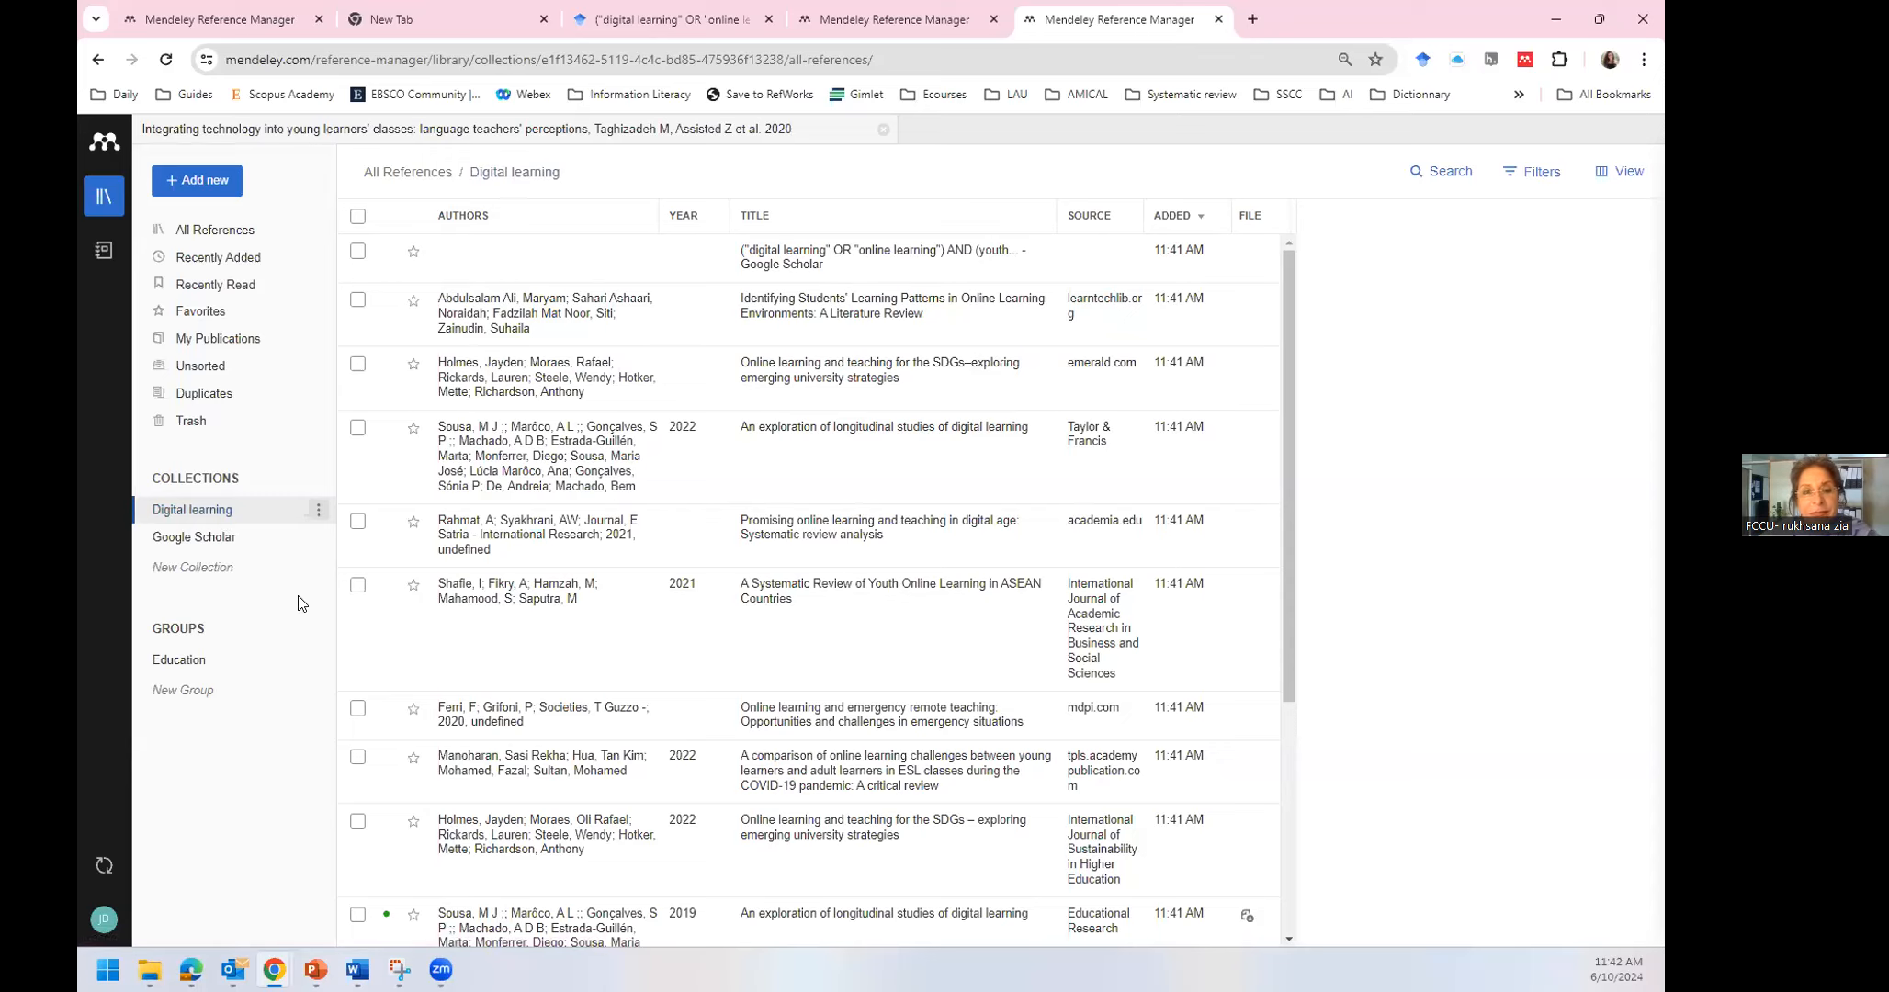
From all references, open "Identifying Students' Learning Patterns in Online Learning Environments: A Literature Review" and attach its matching PDF
left_click(169, 230)
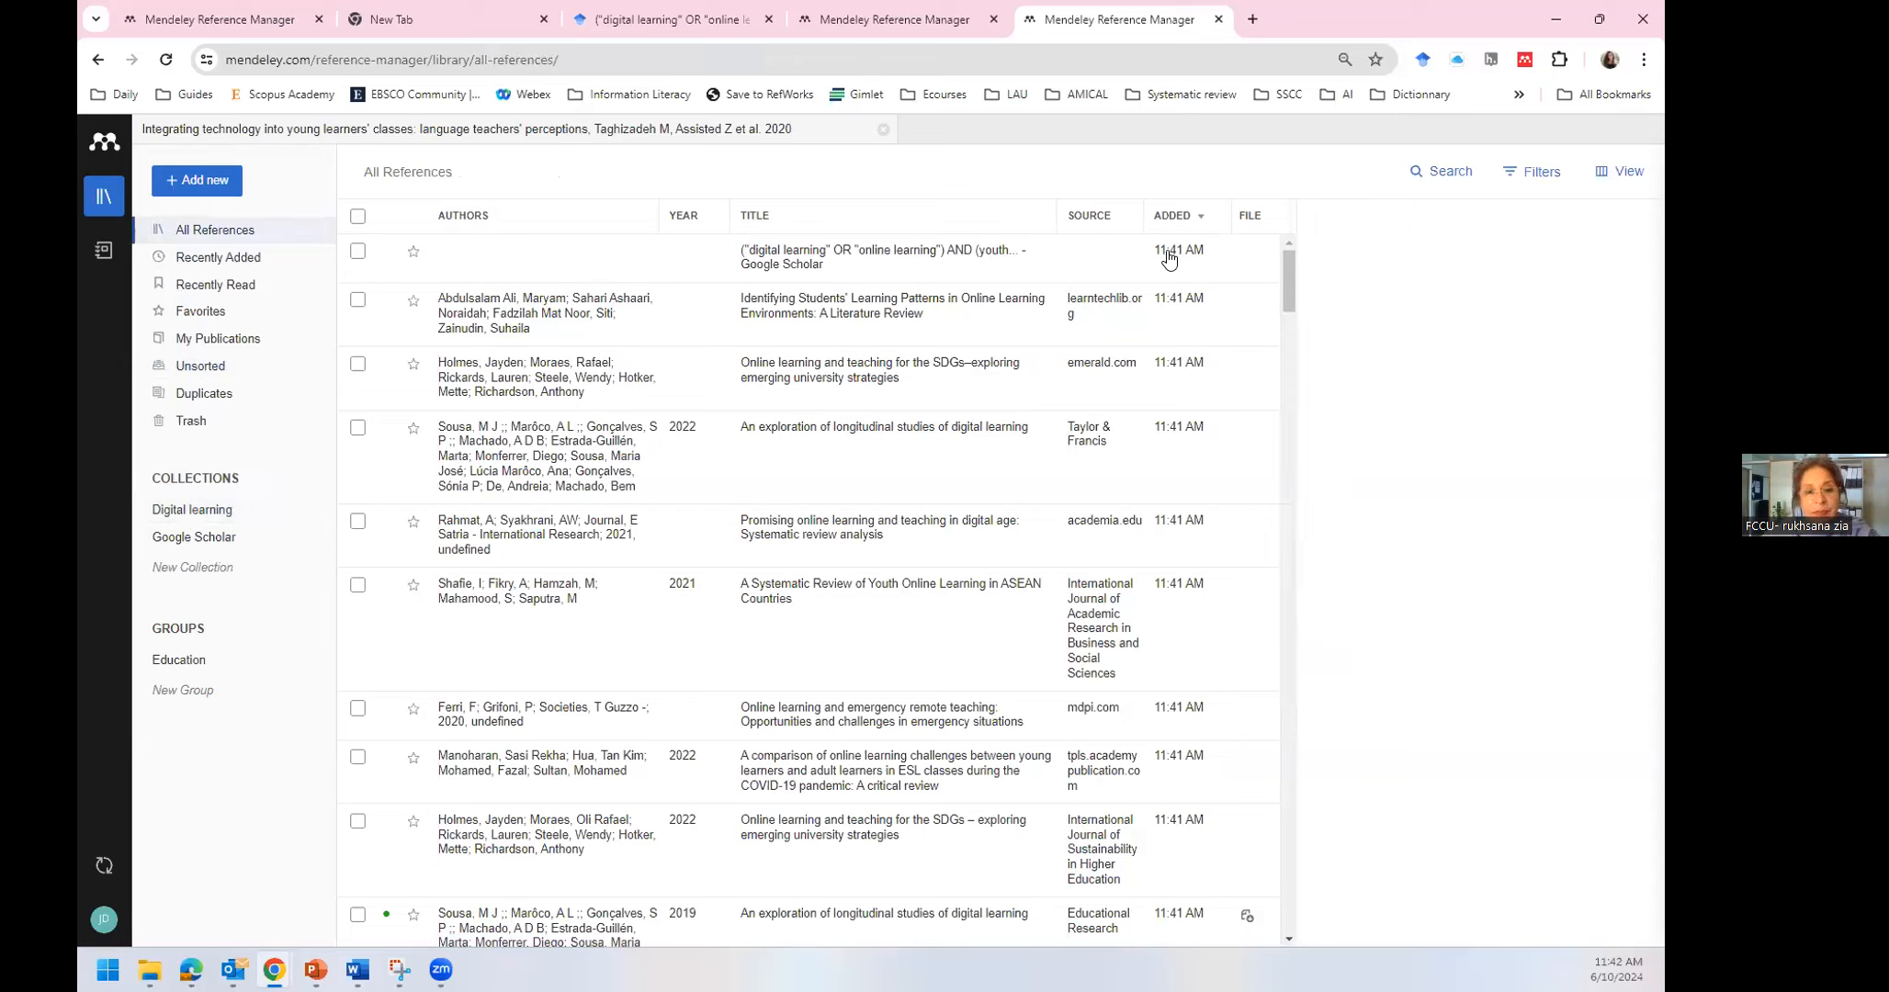
left_click(593, 319)
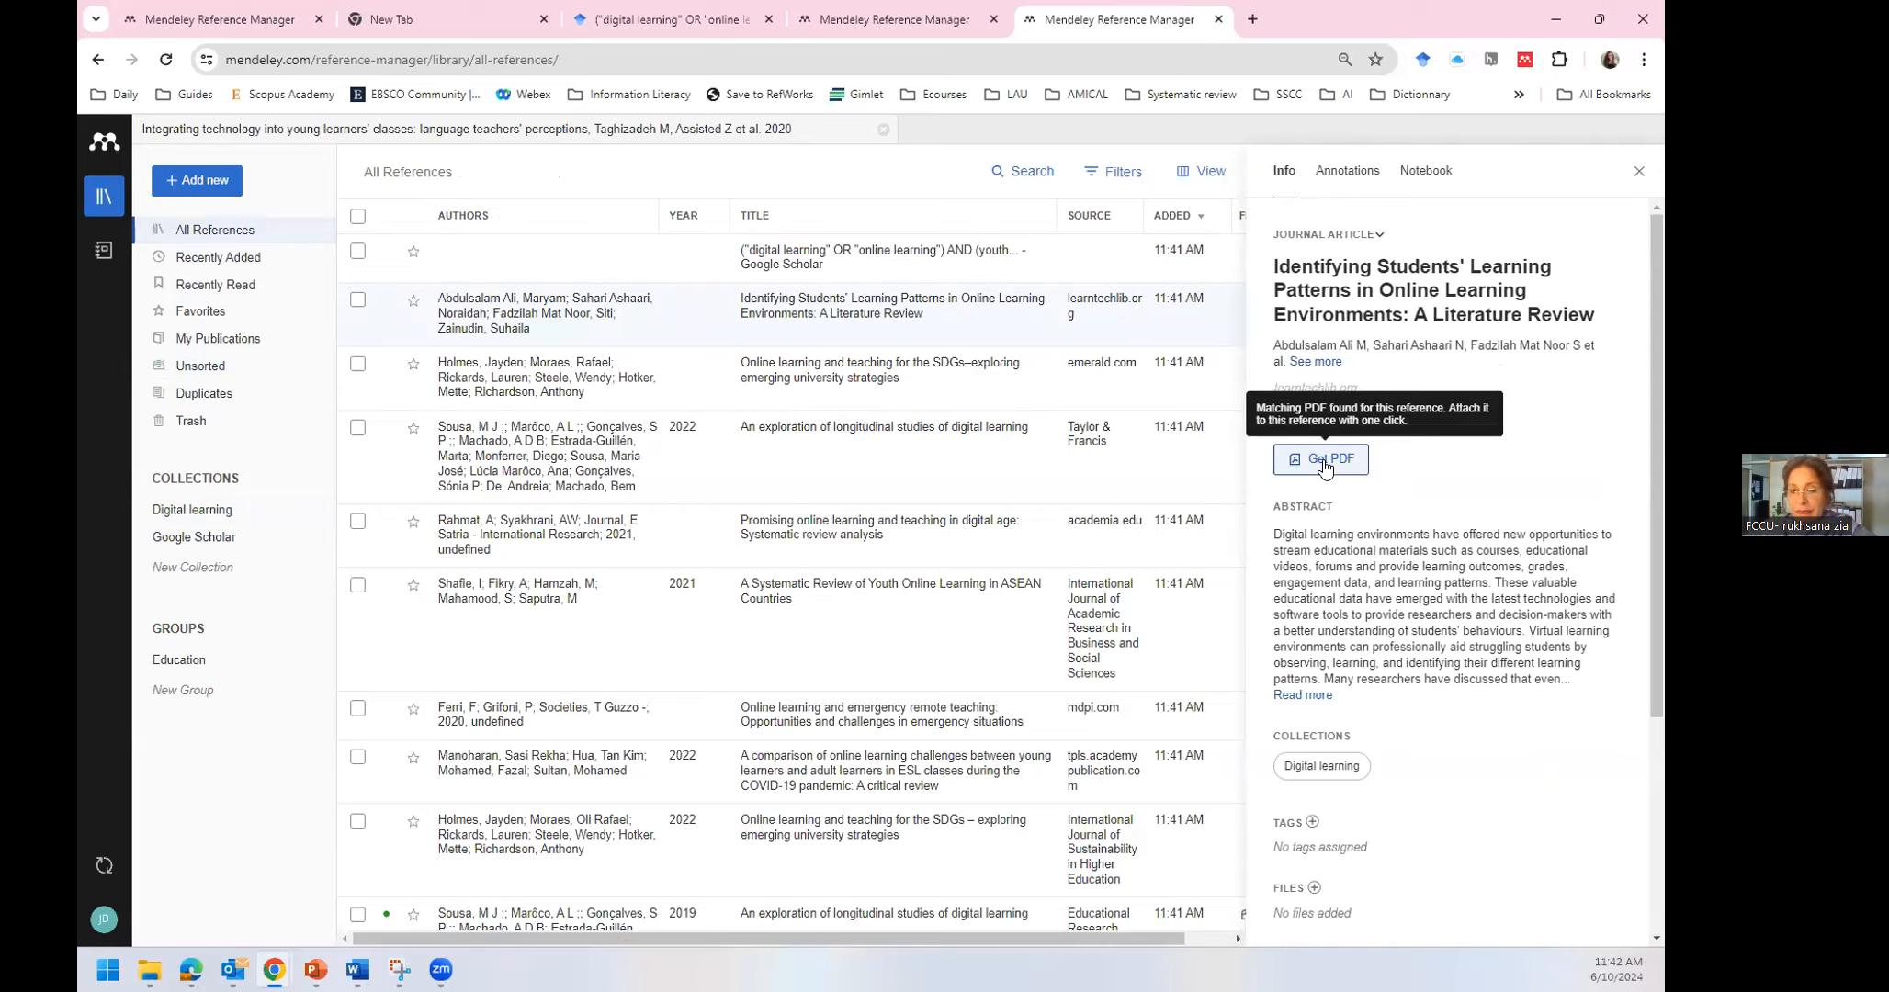
left_click(1324, 460)
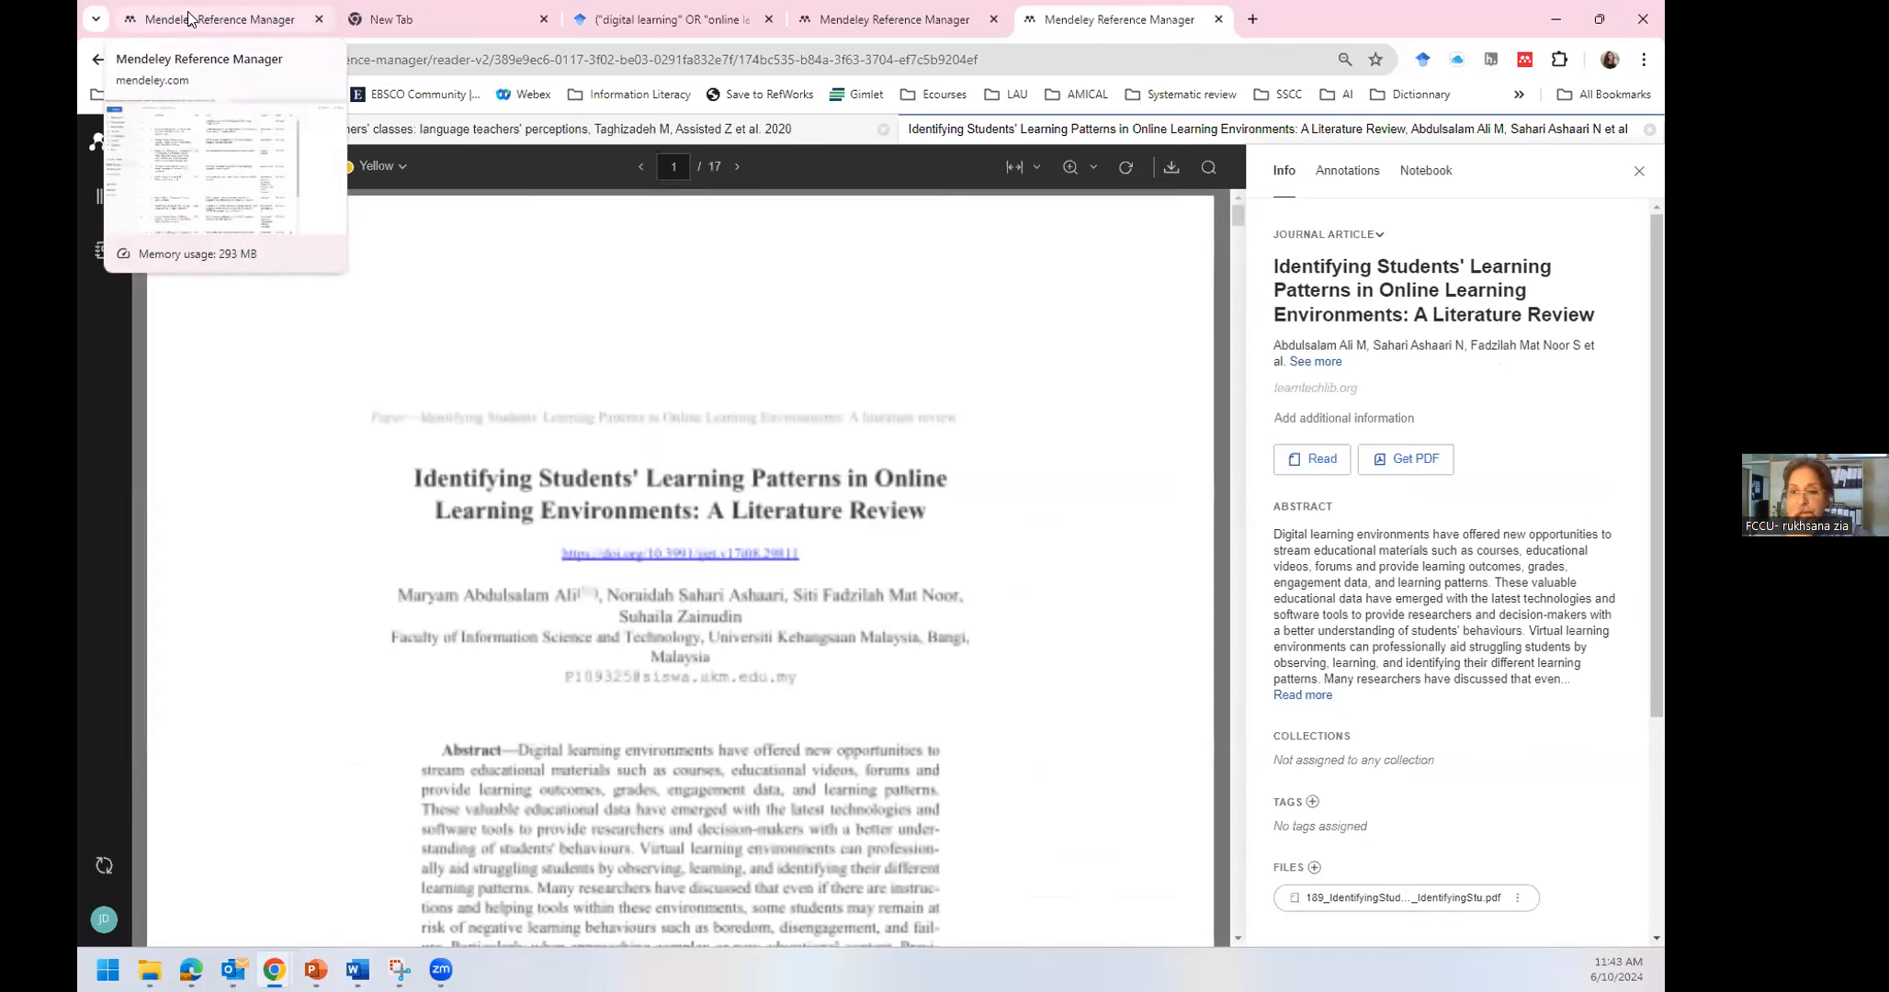
Highlight in yellow the page 2 paragraph of the PDF beginning "Grit and persistence are essential to all educational fields"
scroll(678, 681, "down", 4)
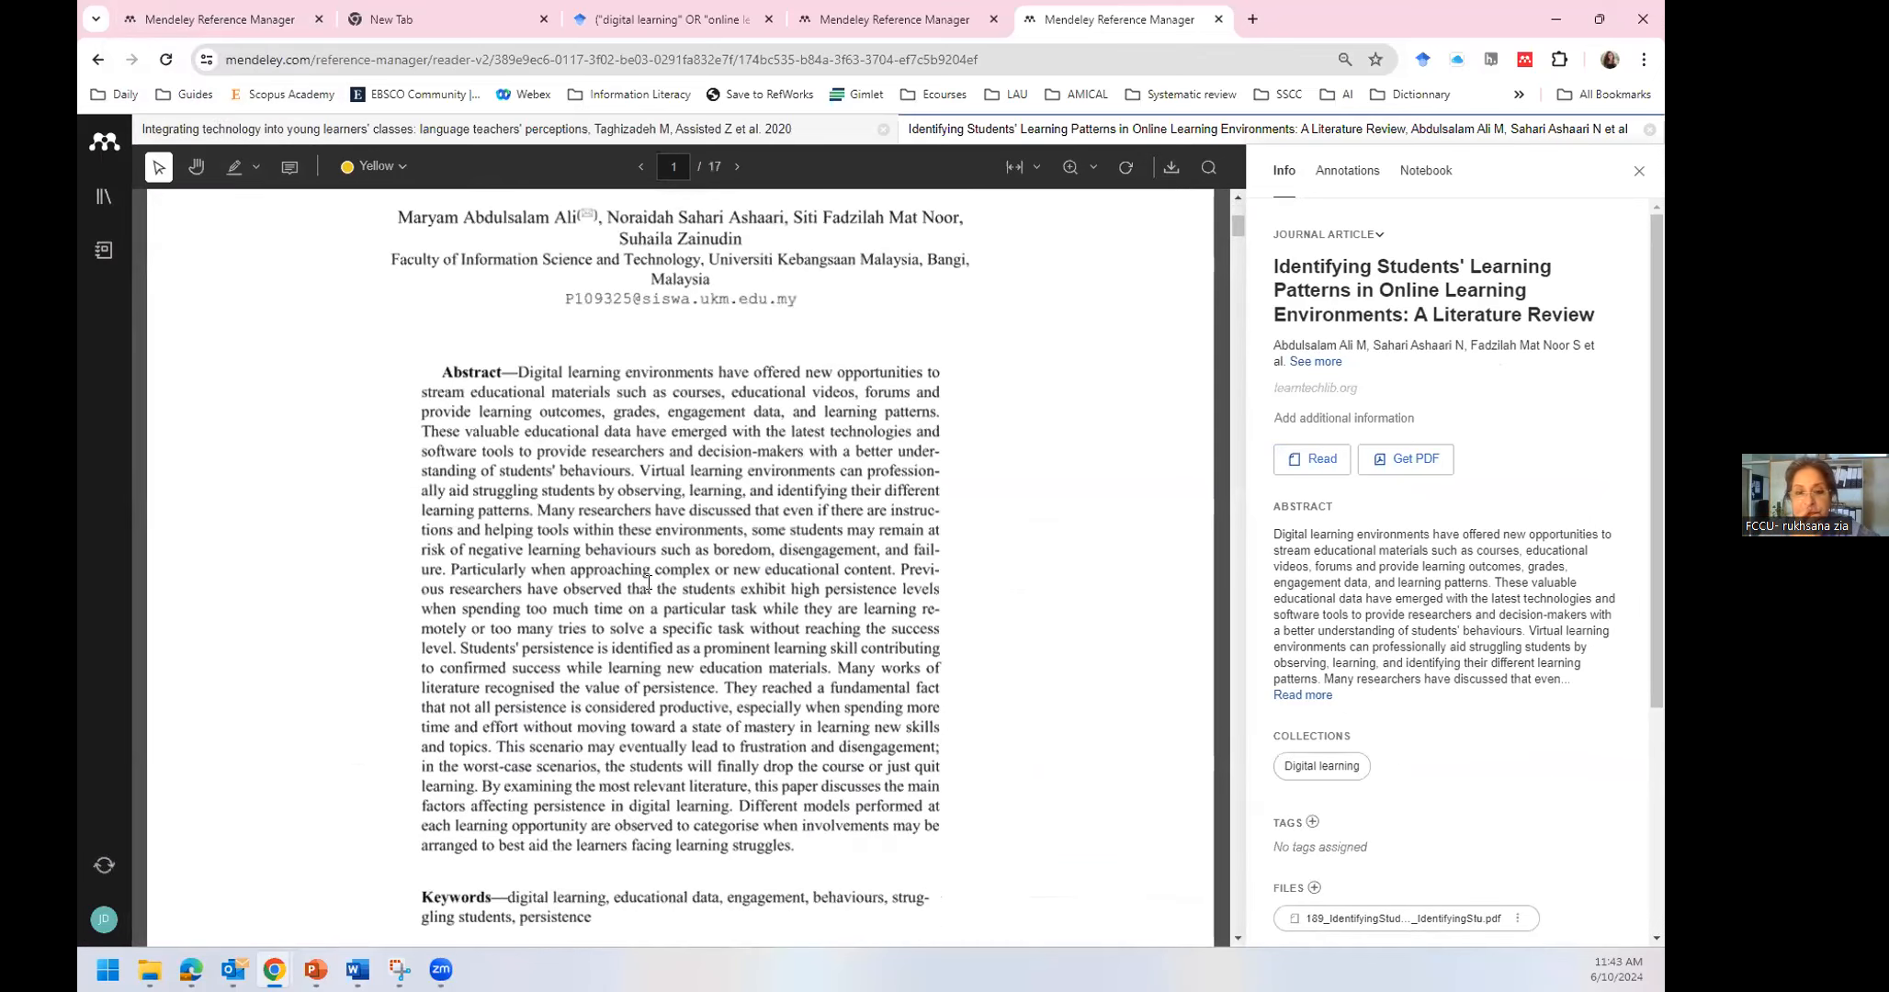
scroll(643, 604, "down", 12)
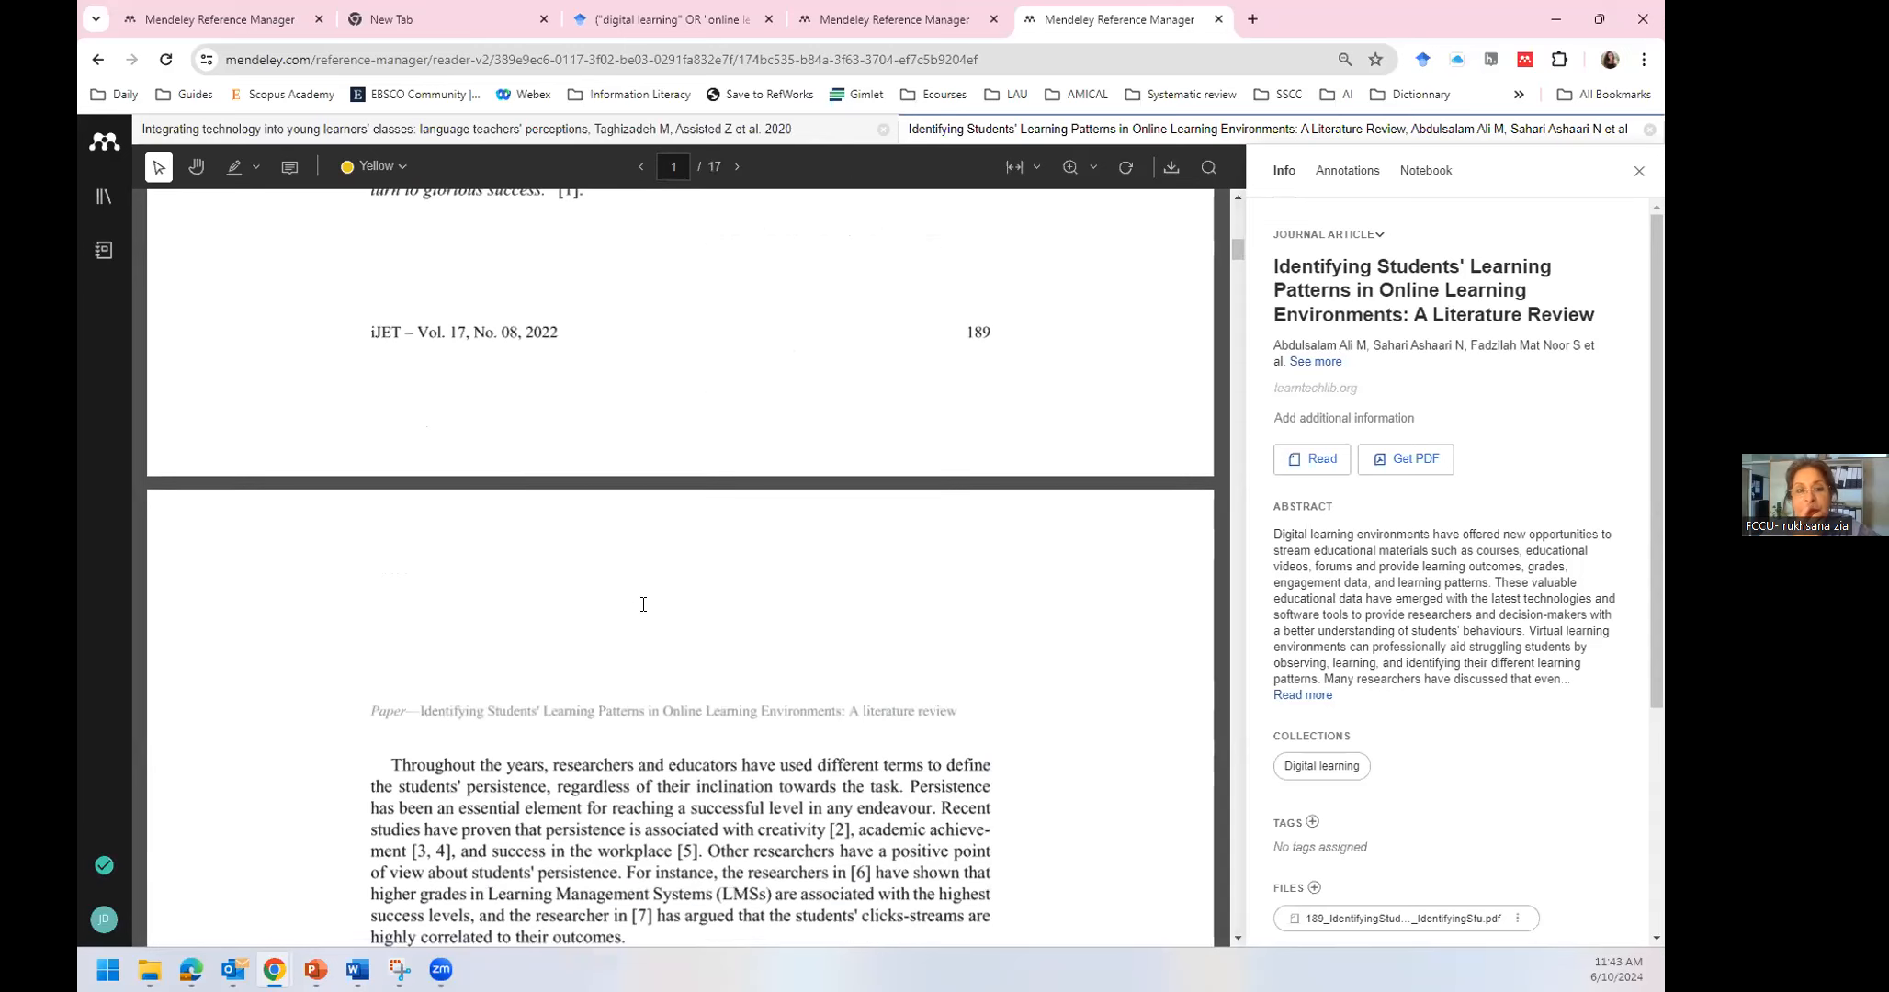
scroll(643, 605, "down", 6)
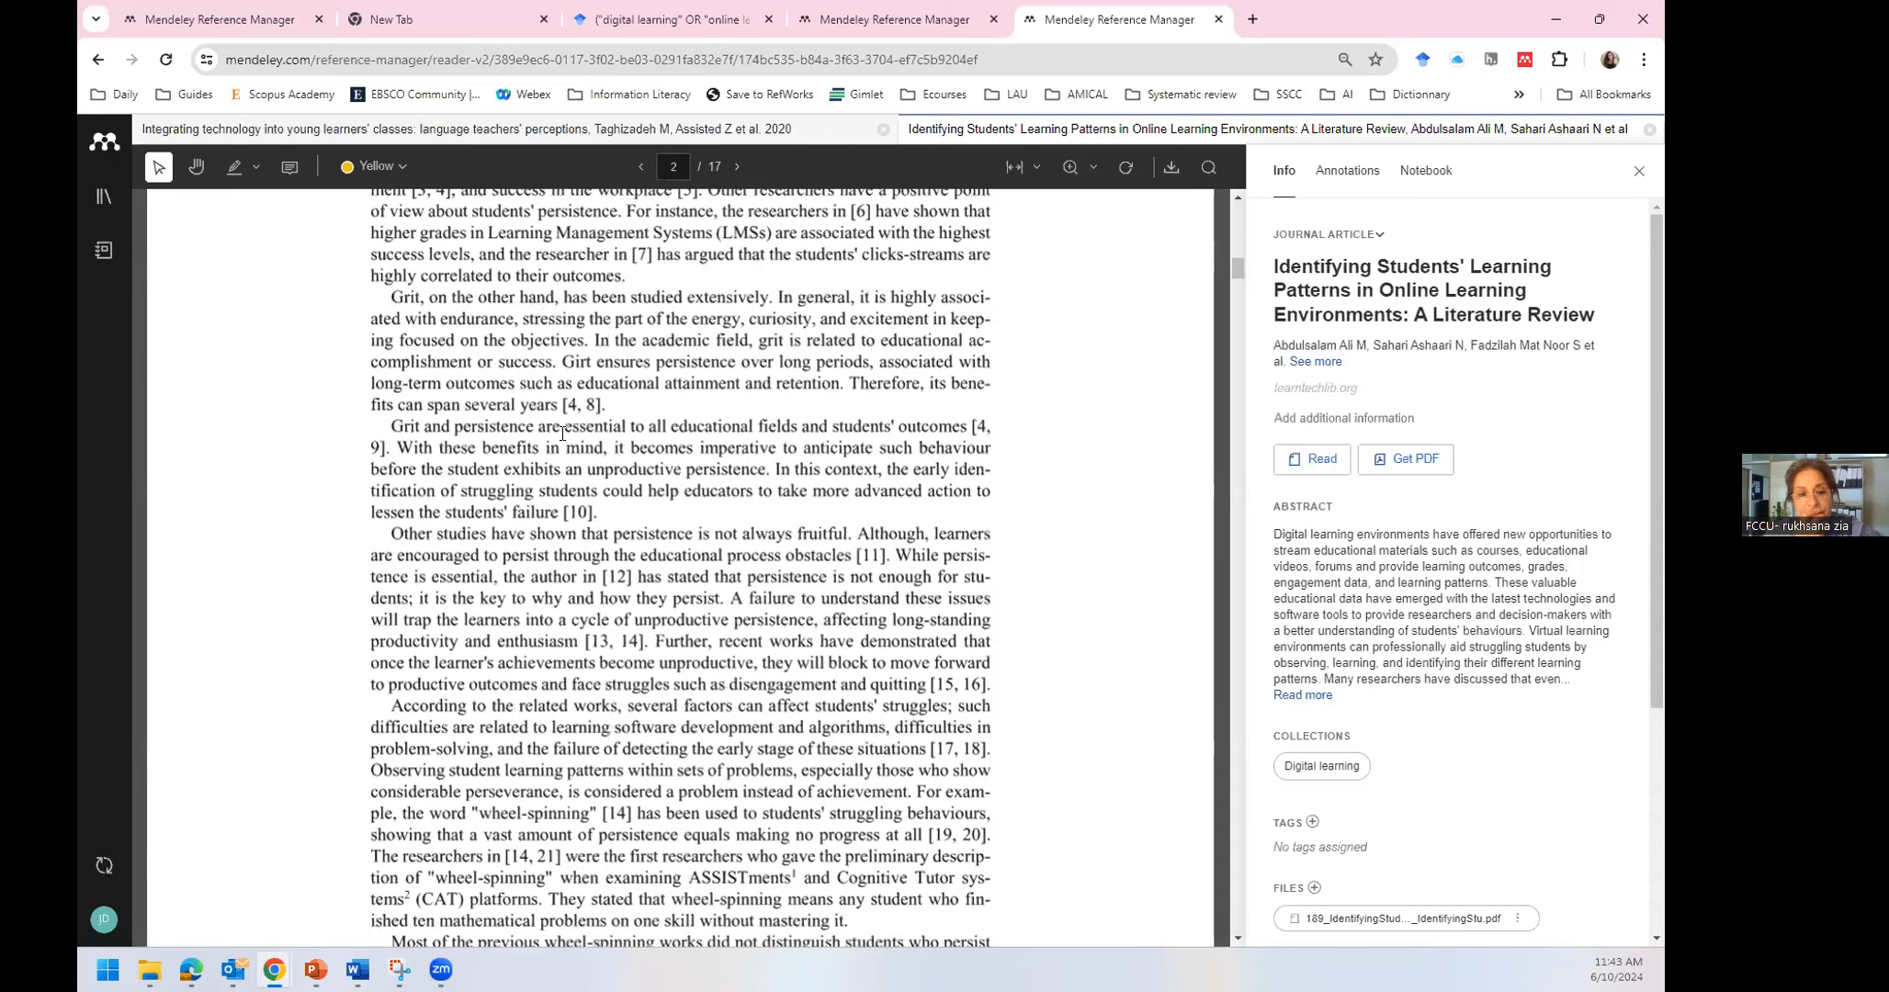
left_click(233, 167)
left_click_drag(392, 426, 625, 517)
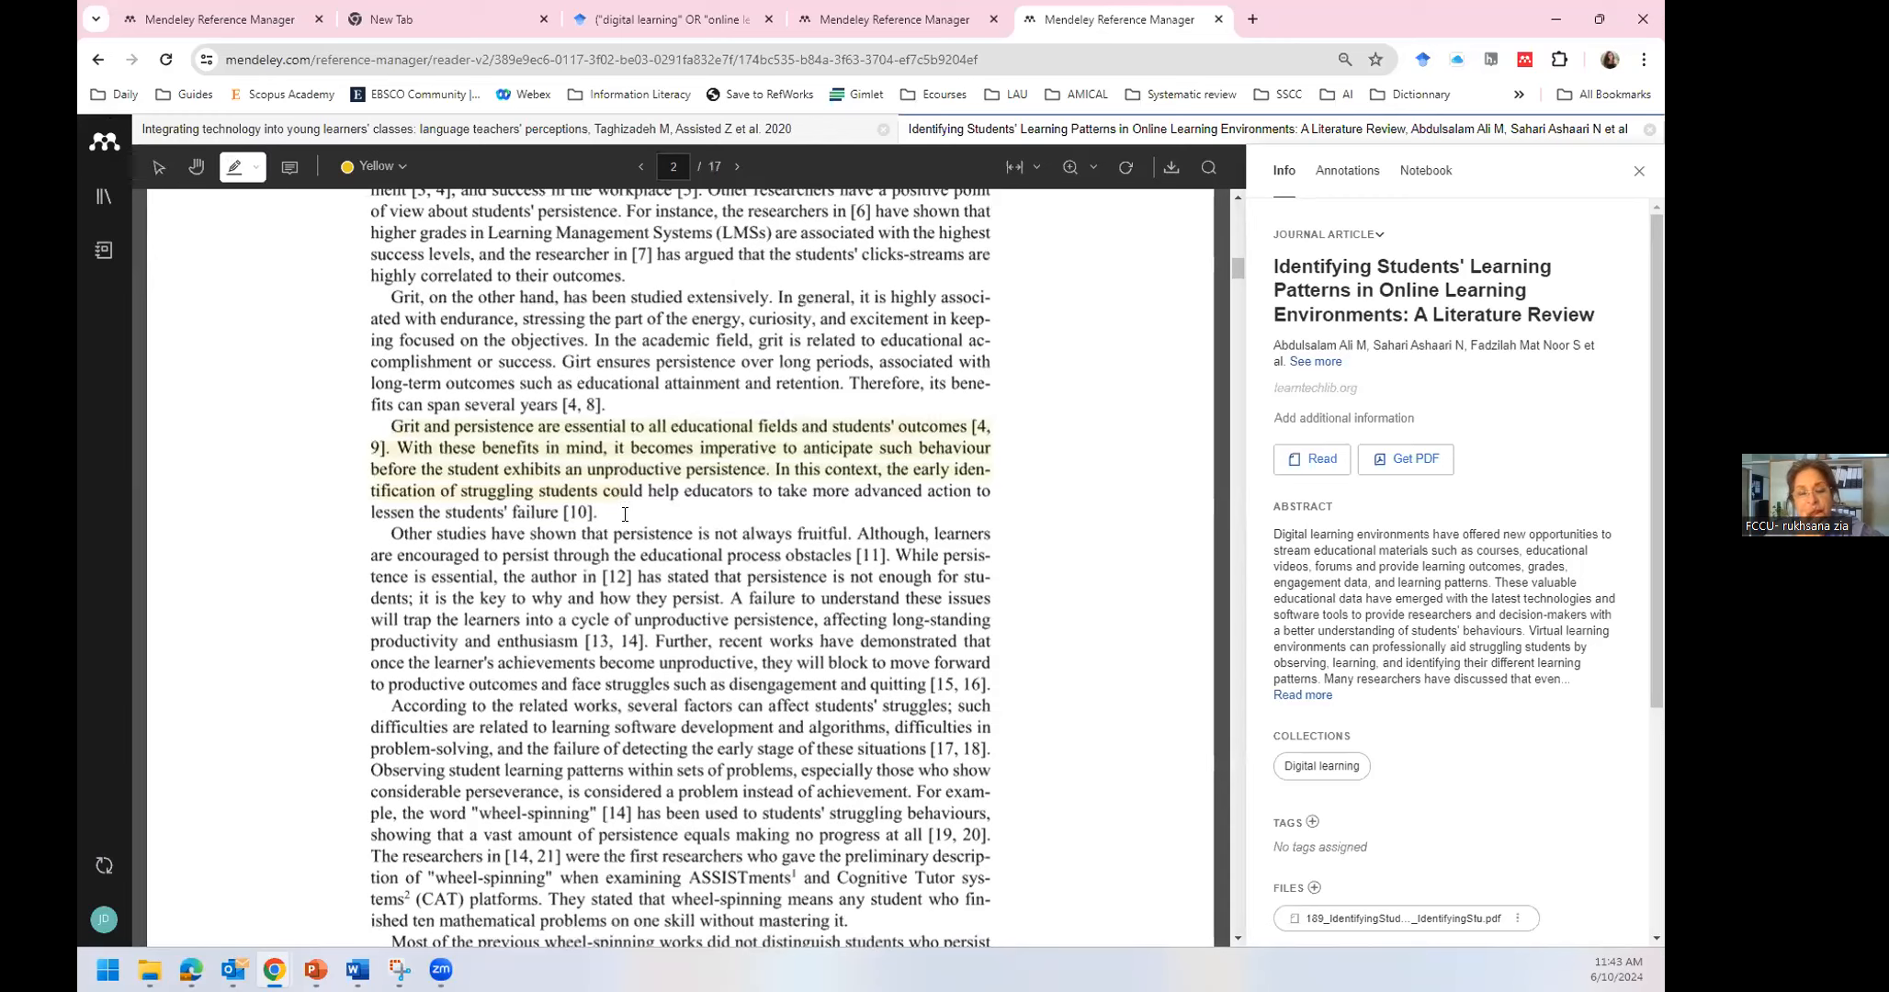
Add a sticky note reading "chapter2" beside the highlighted paragraph on page 2
left_click(290, 166)
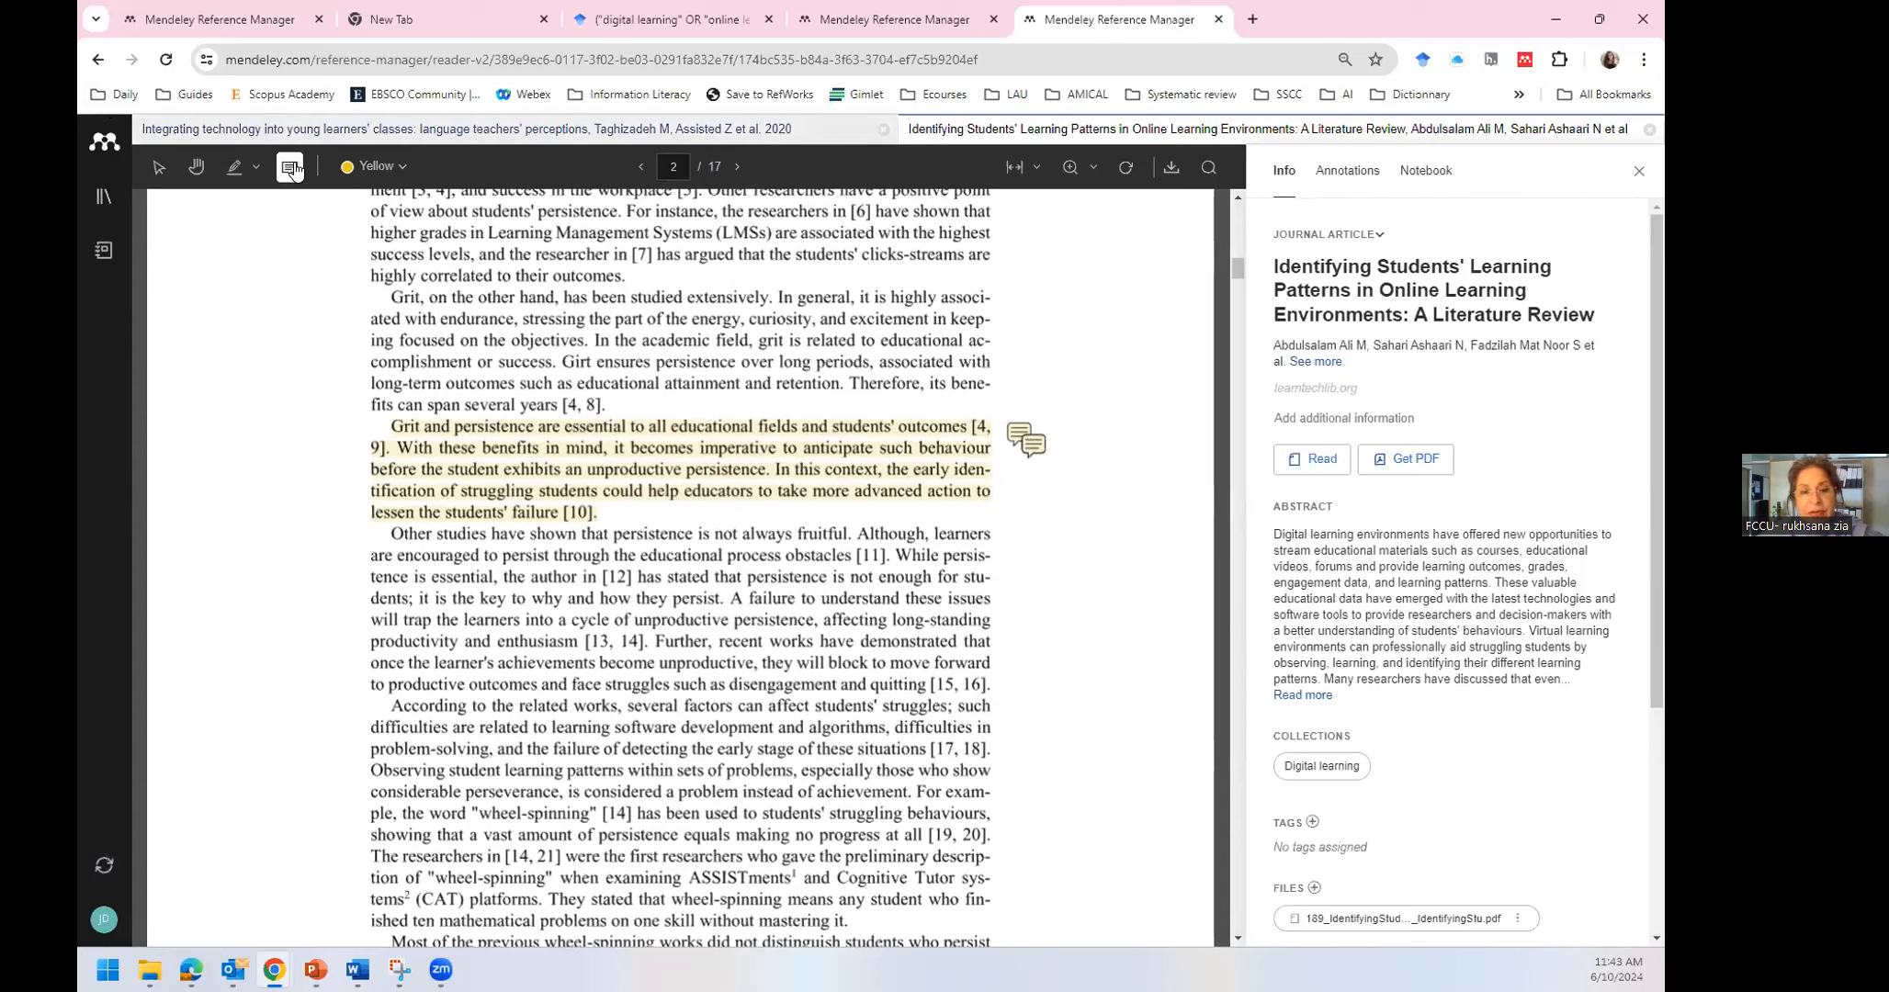
left_click(1035, 473)
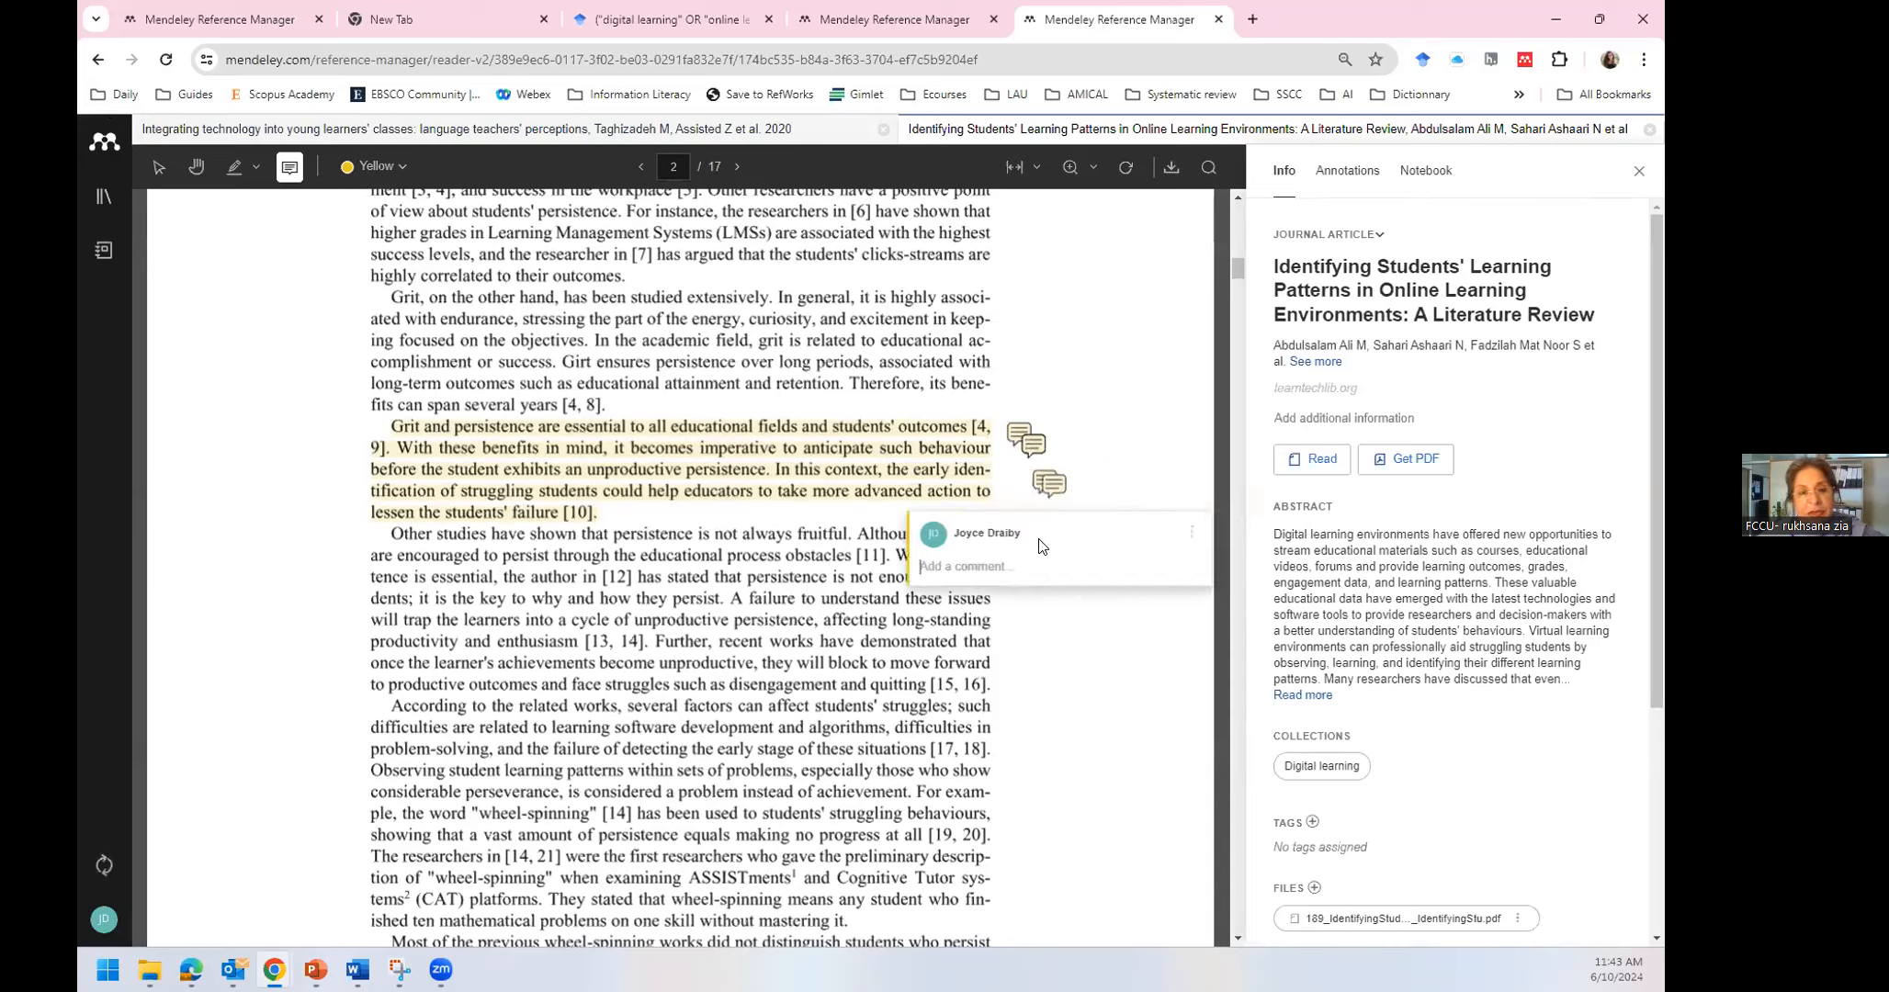
type("chapter2")
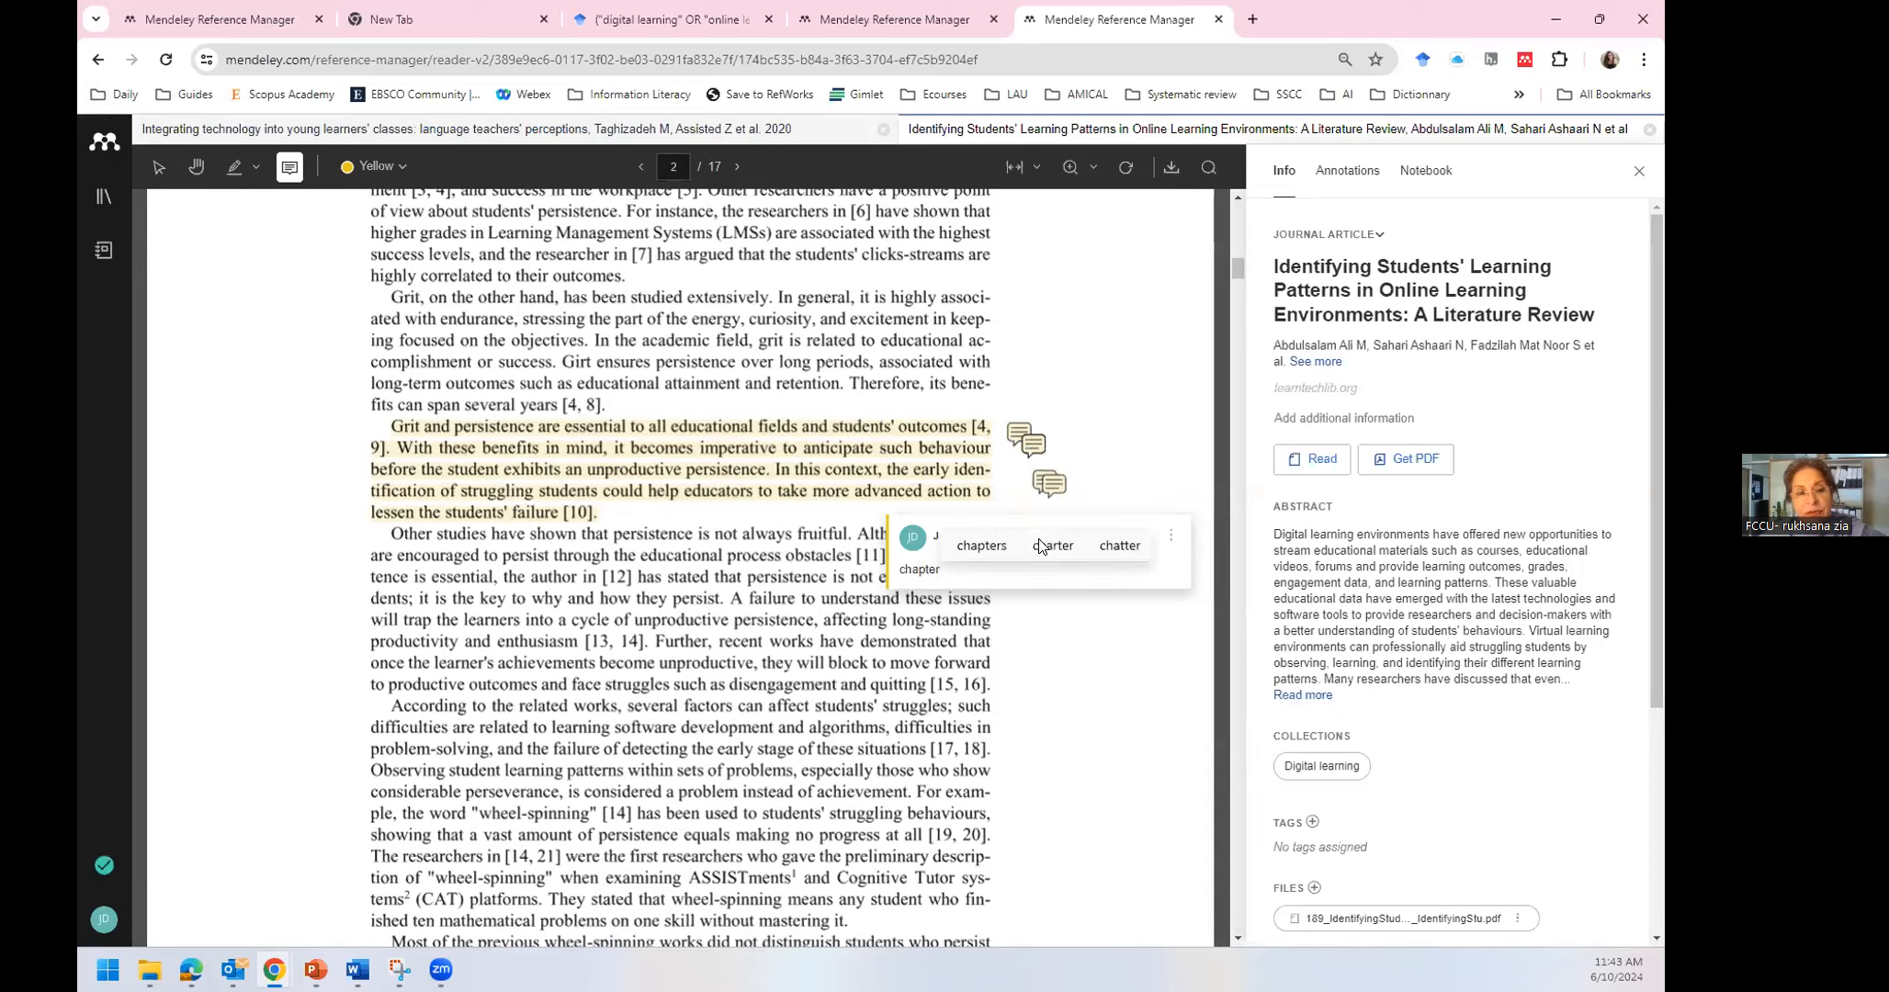
View the notebook page "One notebook" and return to the list of all notebook pages
left_click(1430, 173)
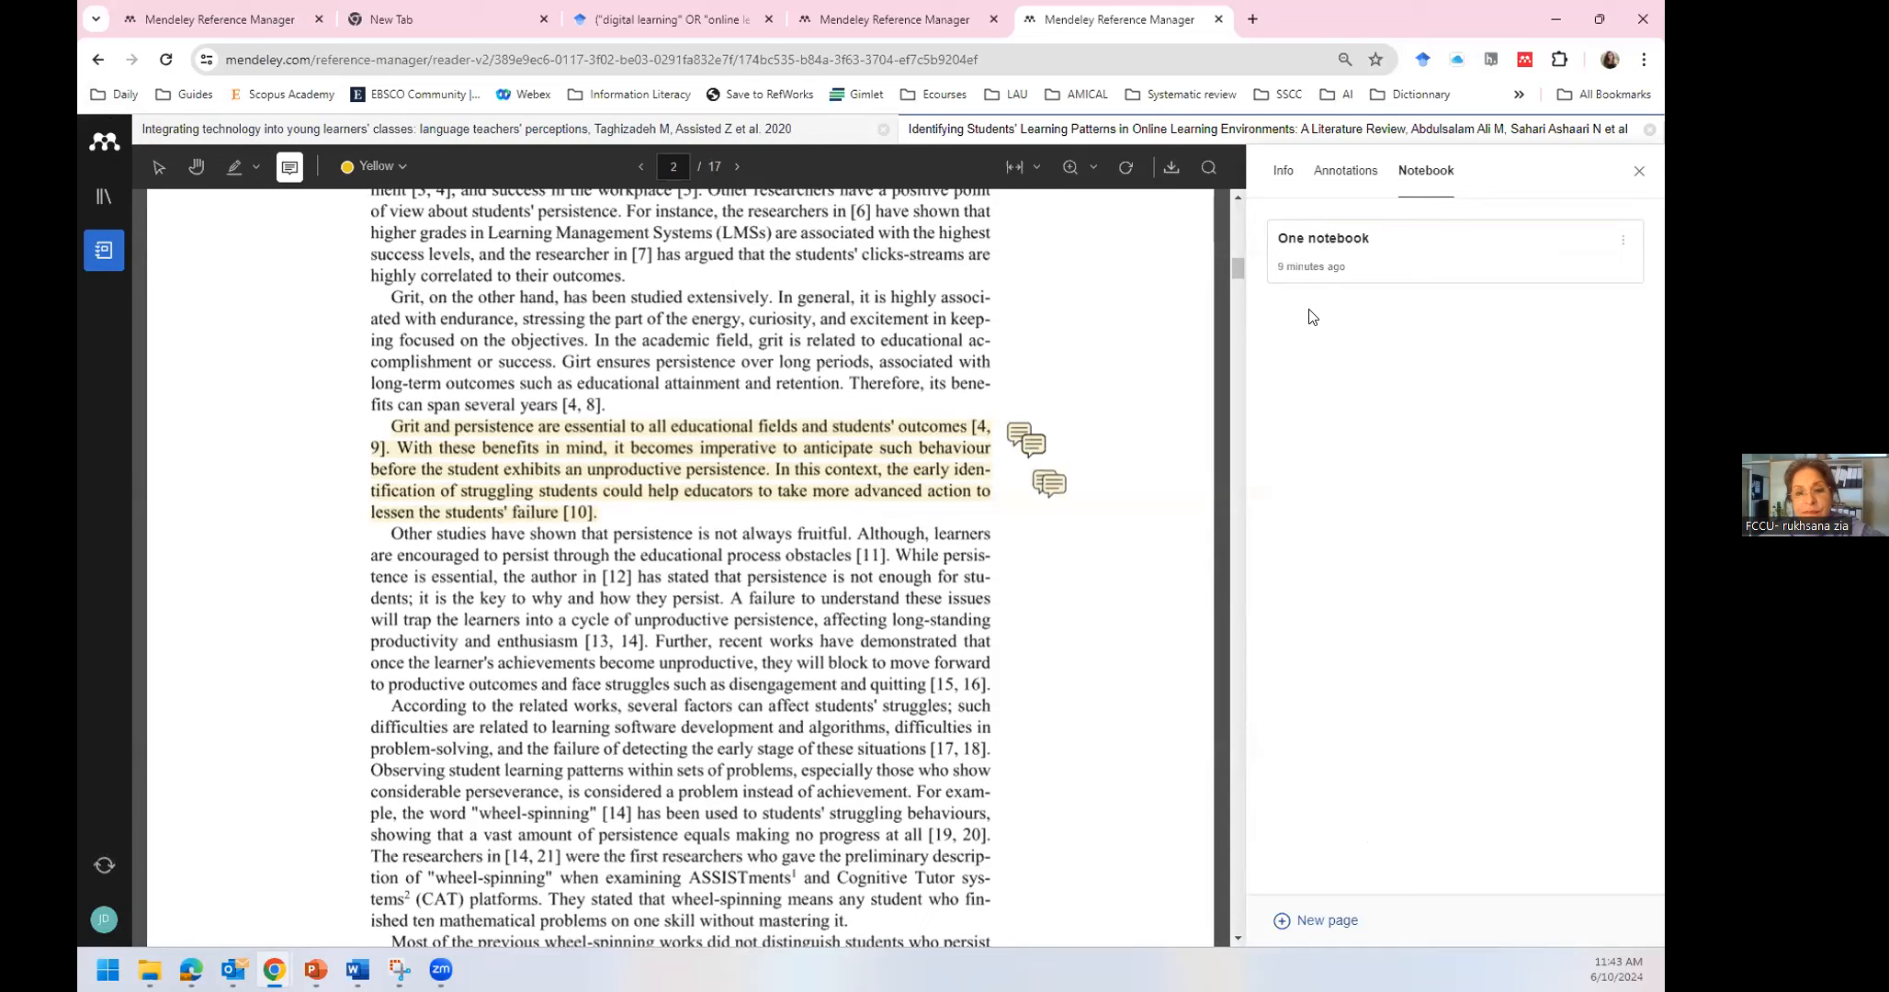
left_click(1314, 268)
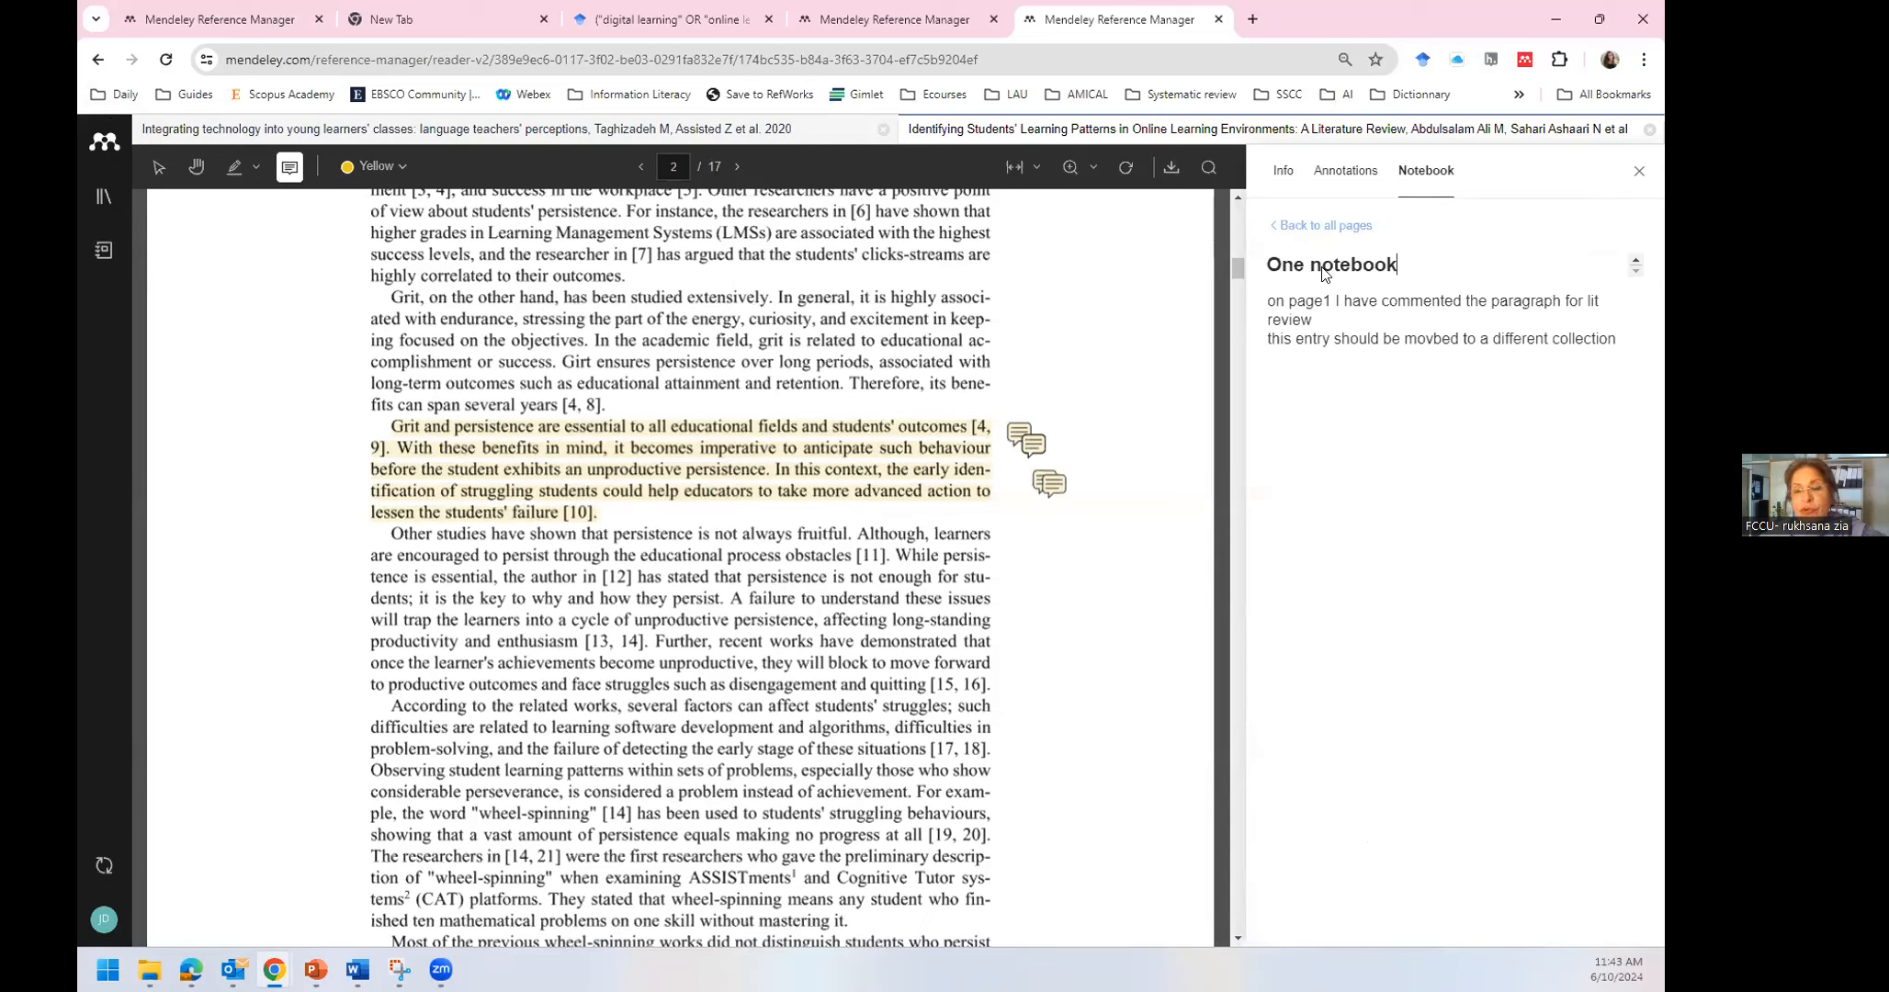
left_click(1335, 226)
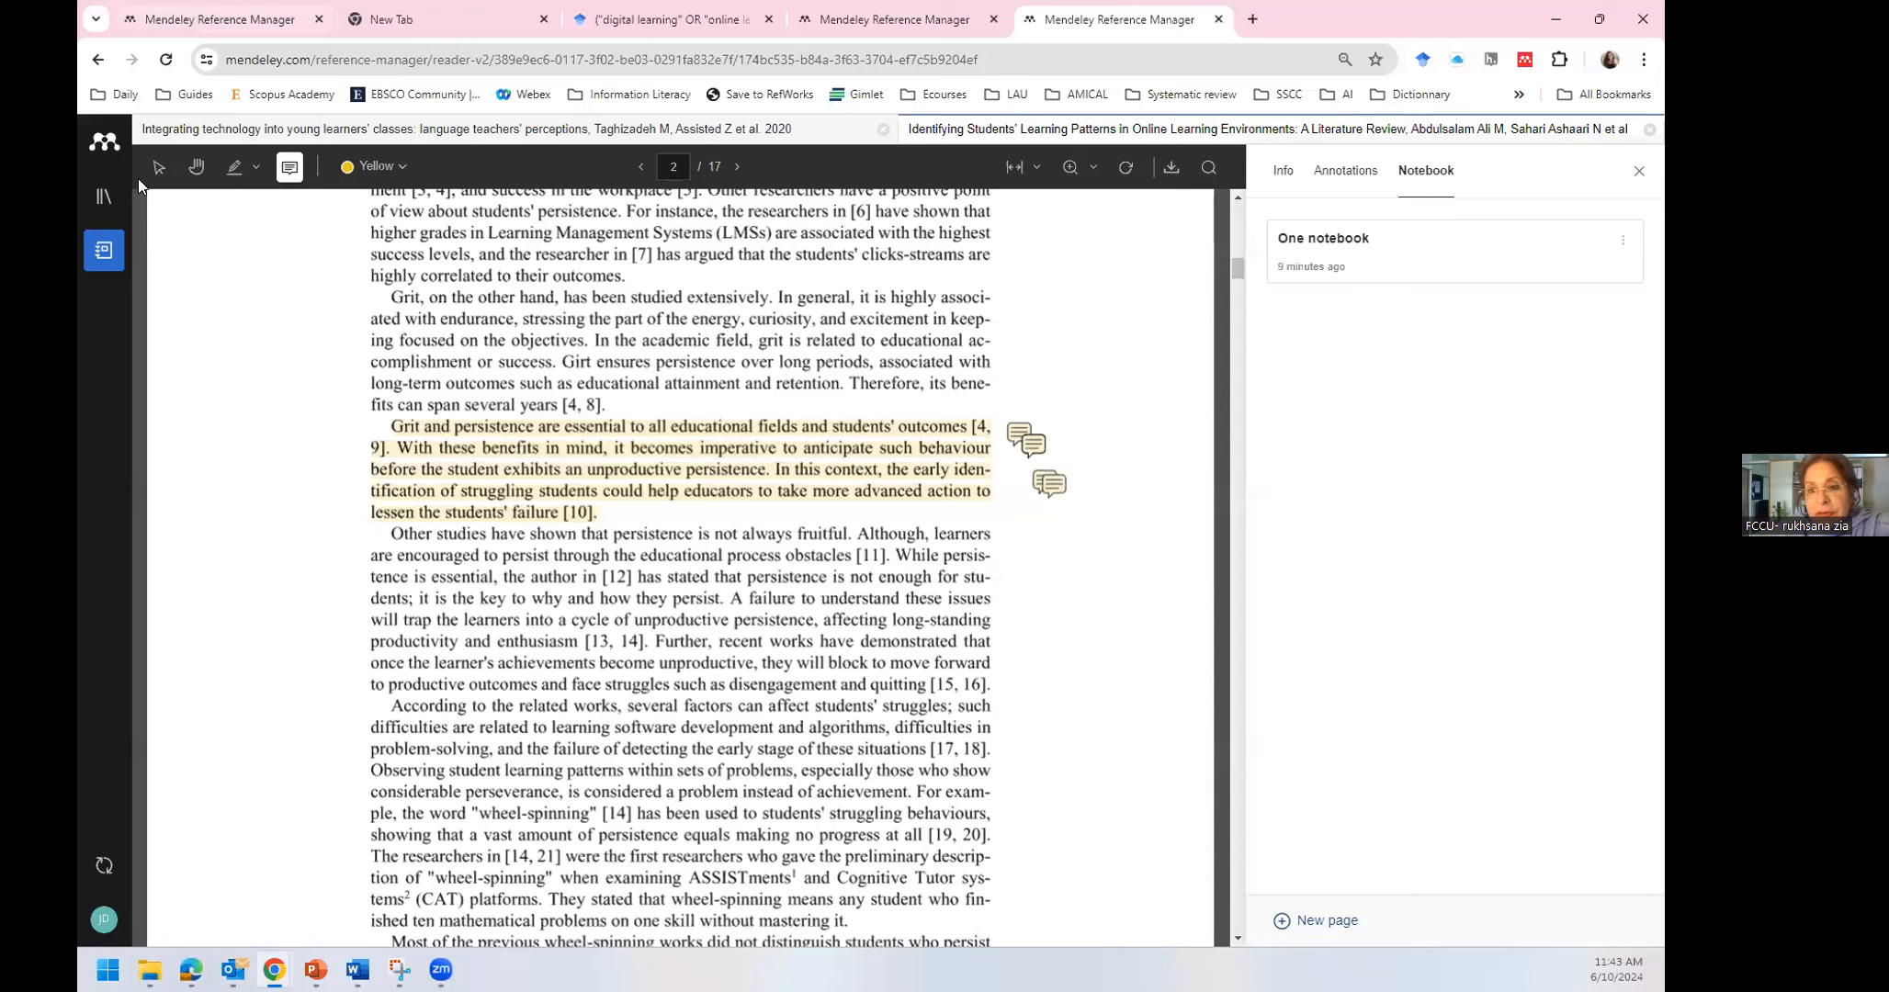
Select every reference in the Digital learning collection except the Google Scholar search-page entry, and copy them as formatted citations
left_click(104, 209)
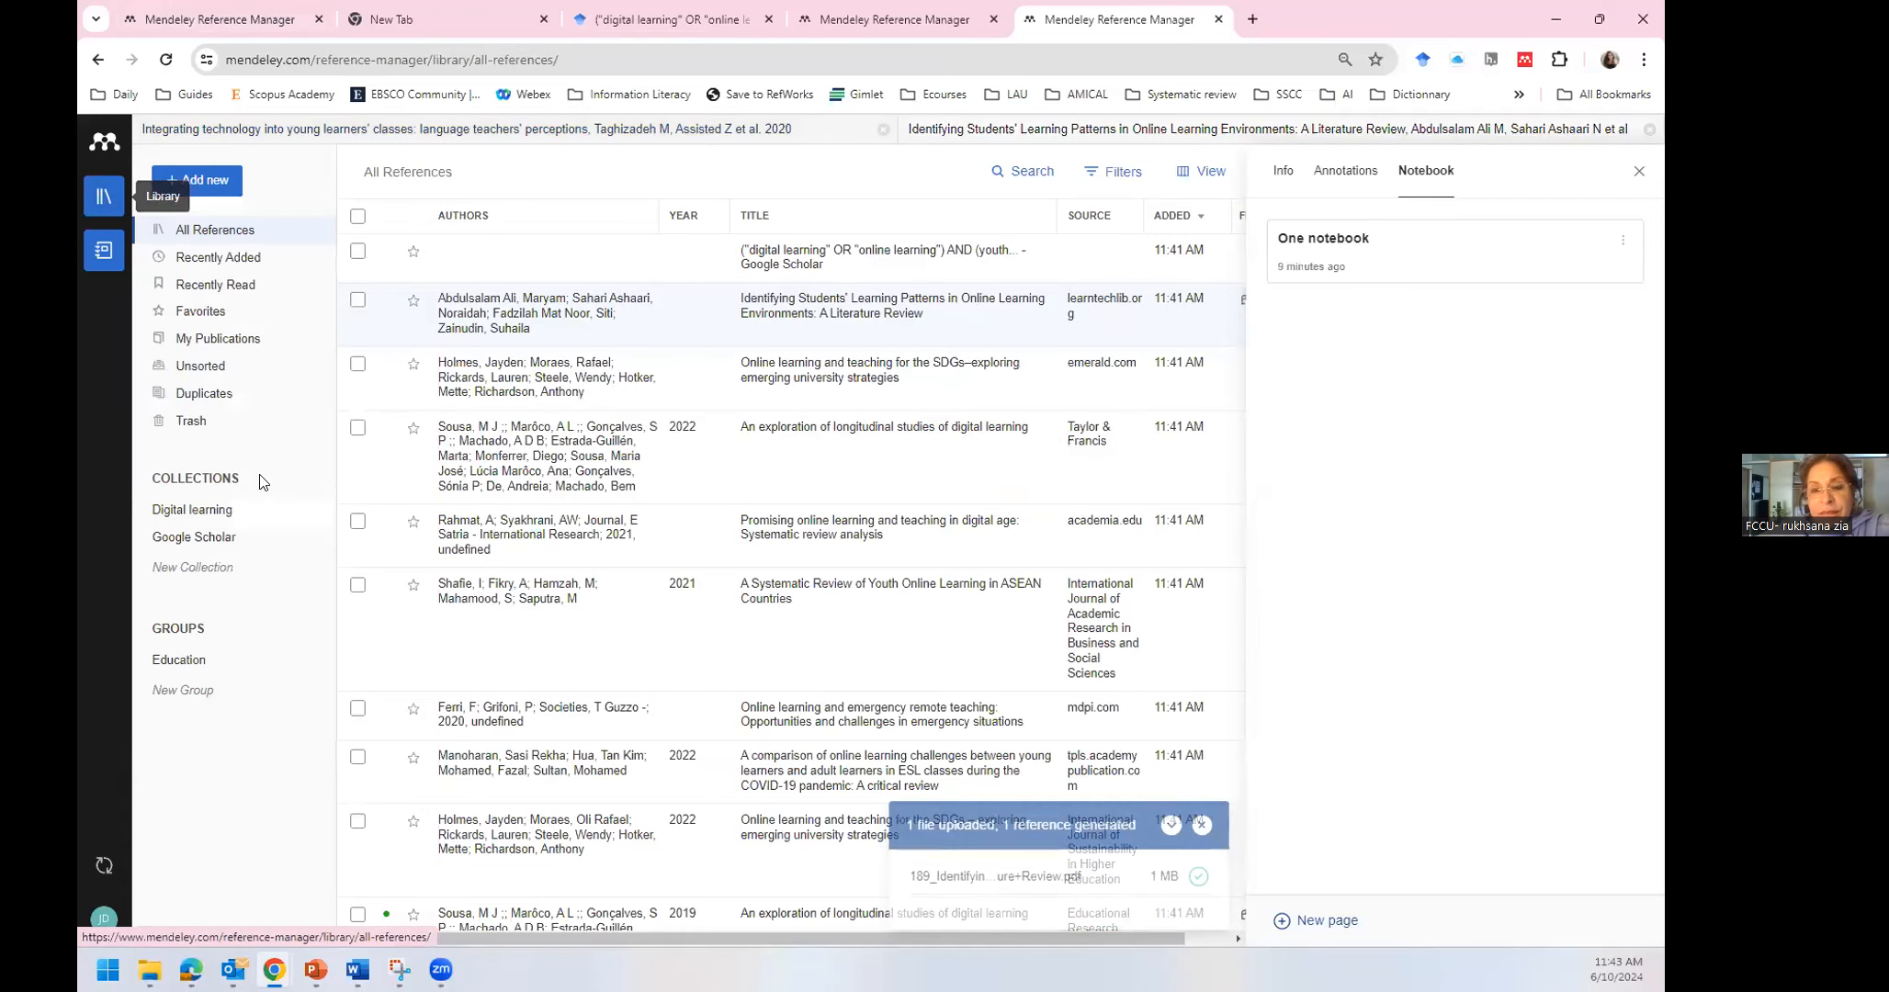
left_click(196, 510)
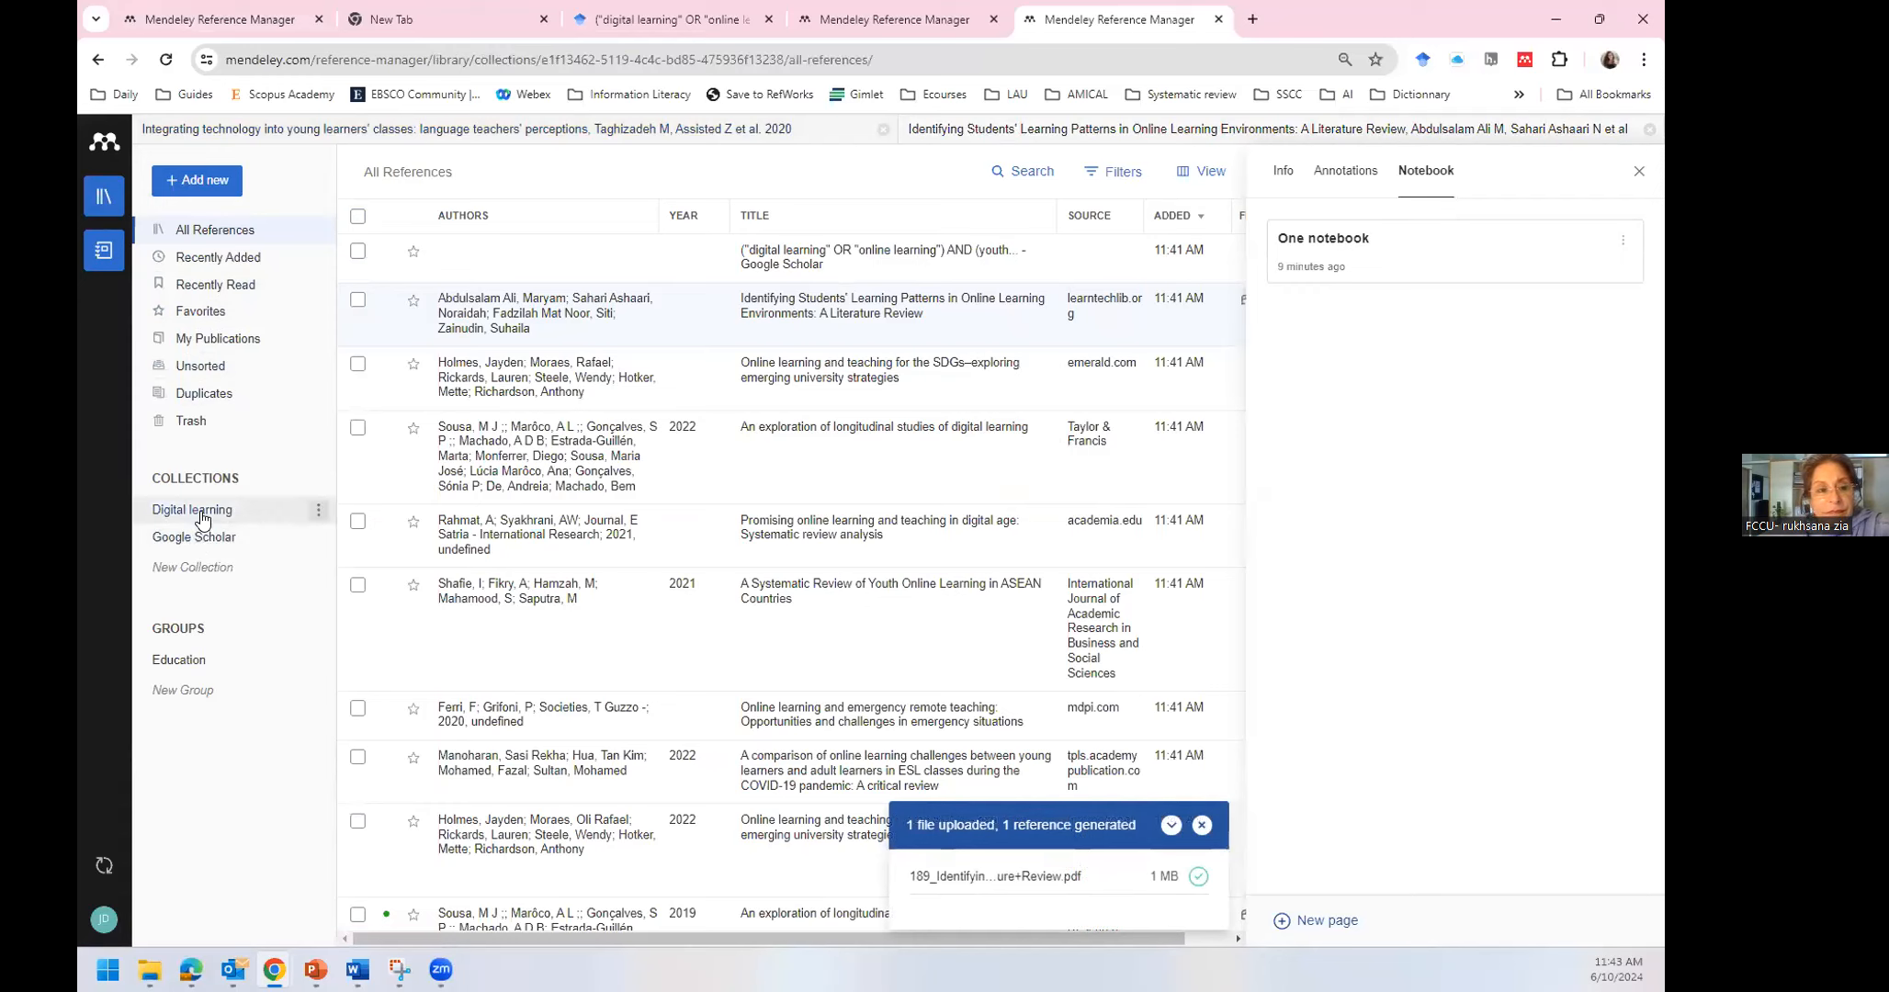
left_click(358, 217)
left_click(358, 251)
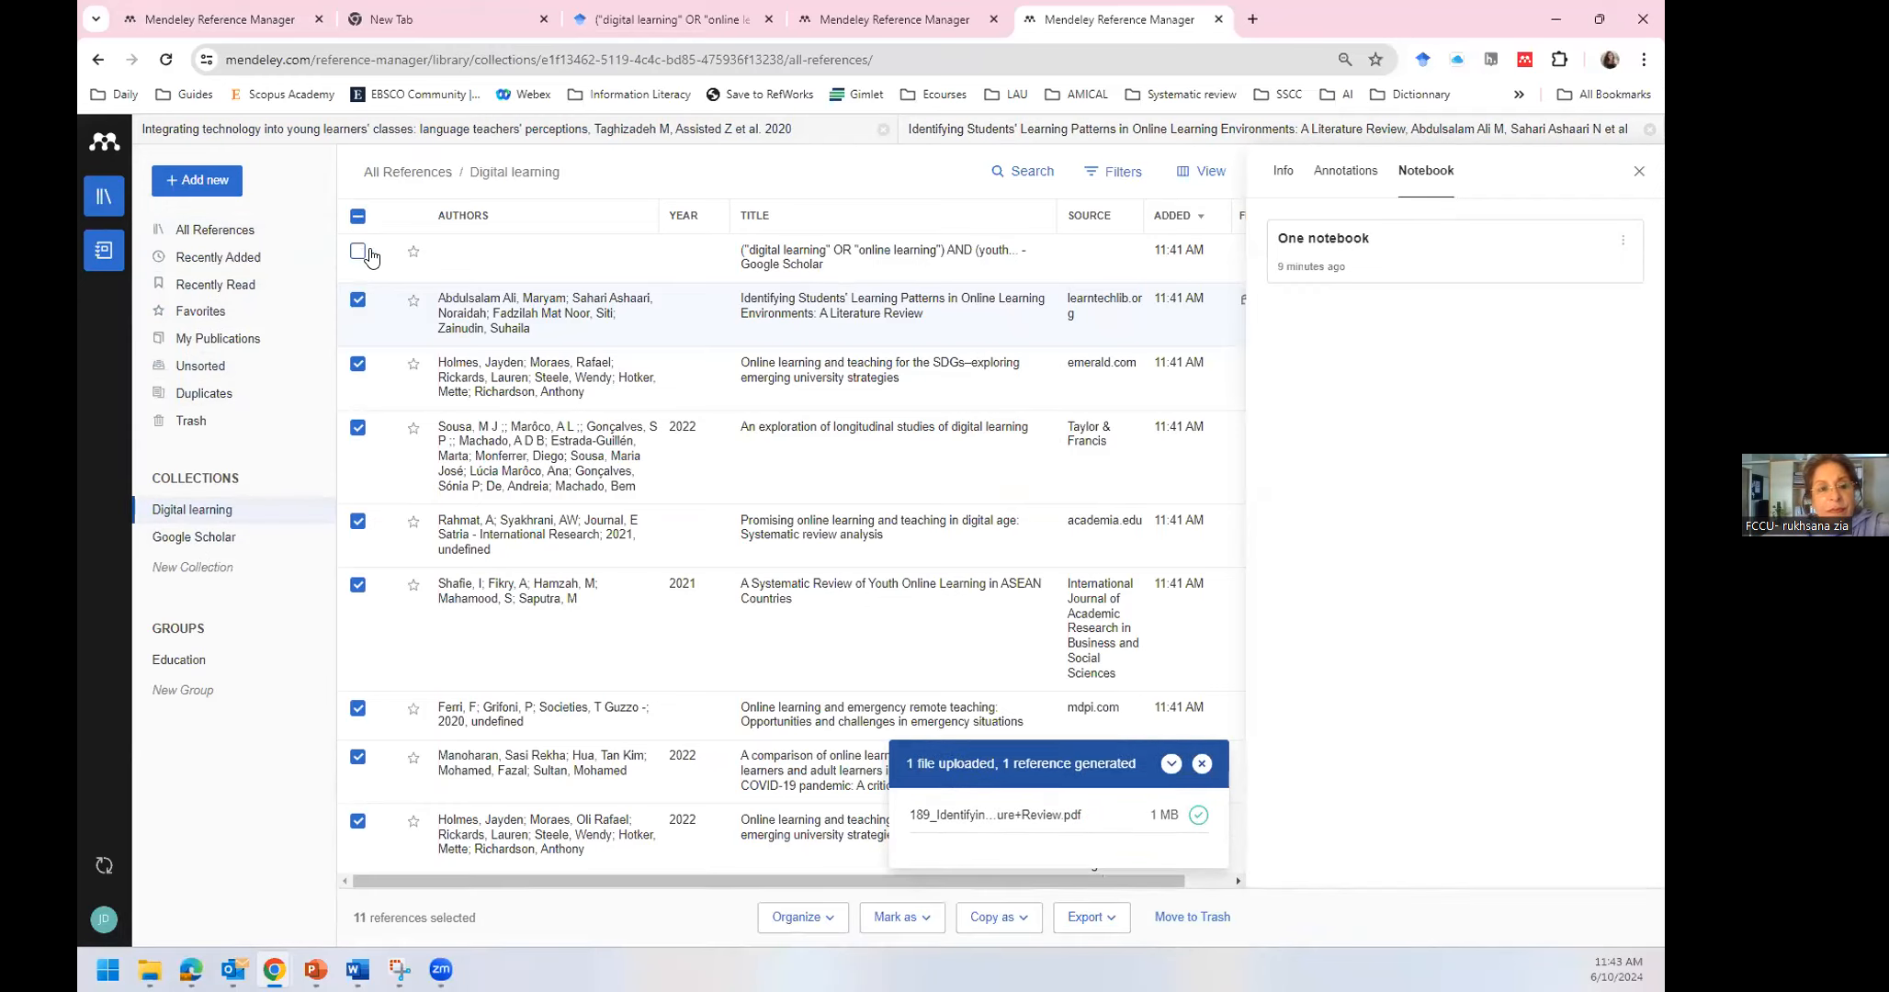
left_click(1006, 922)
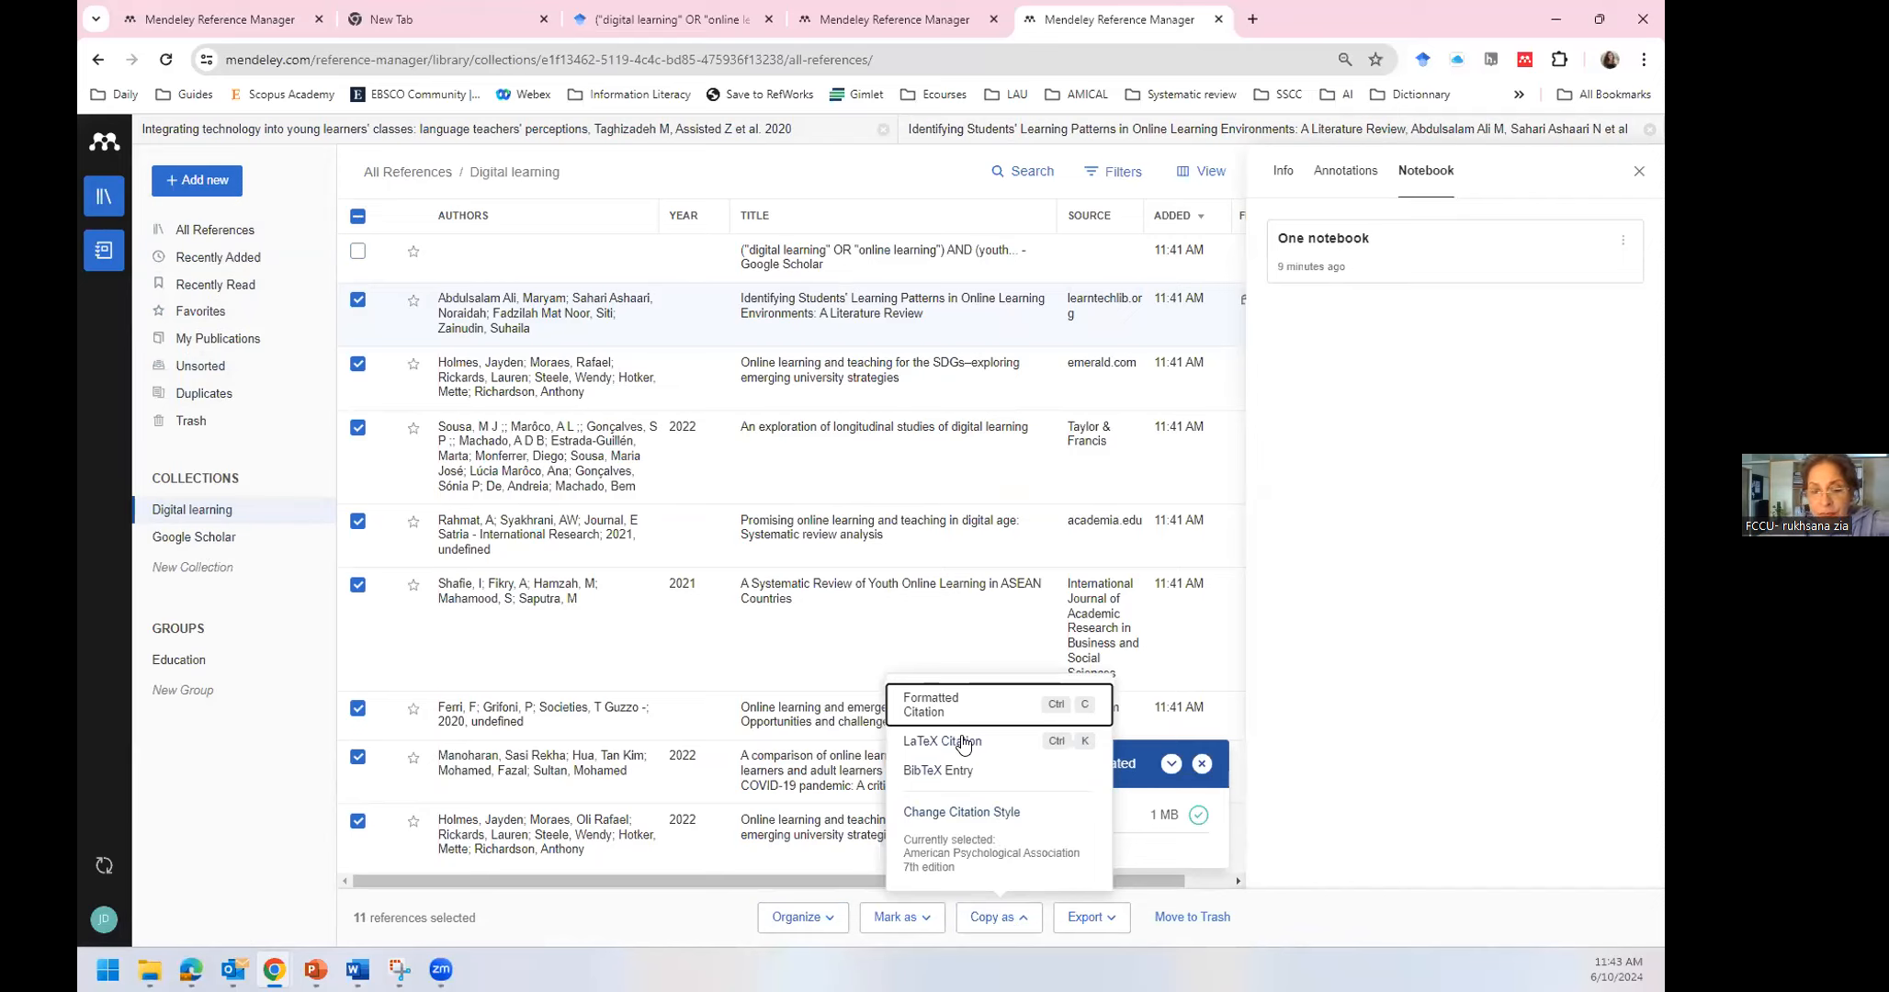
left_click(956, 703)
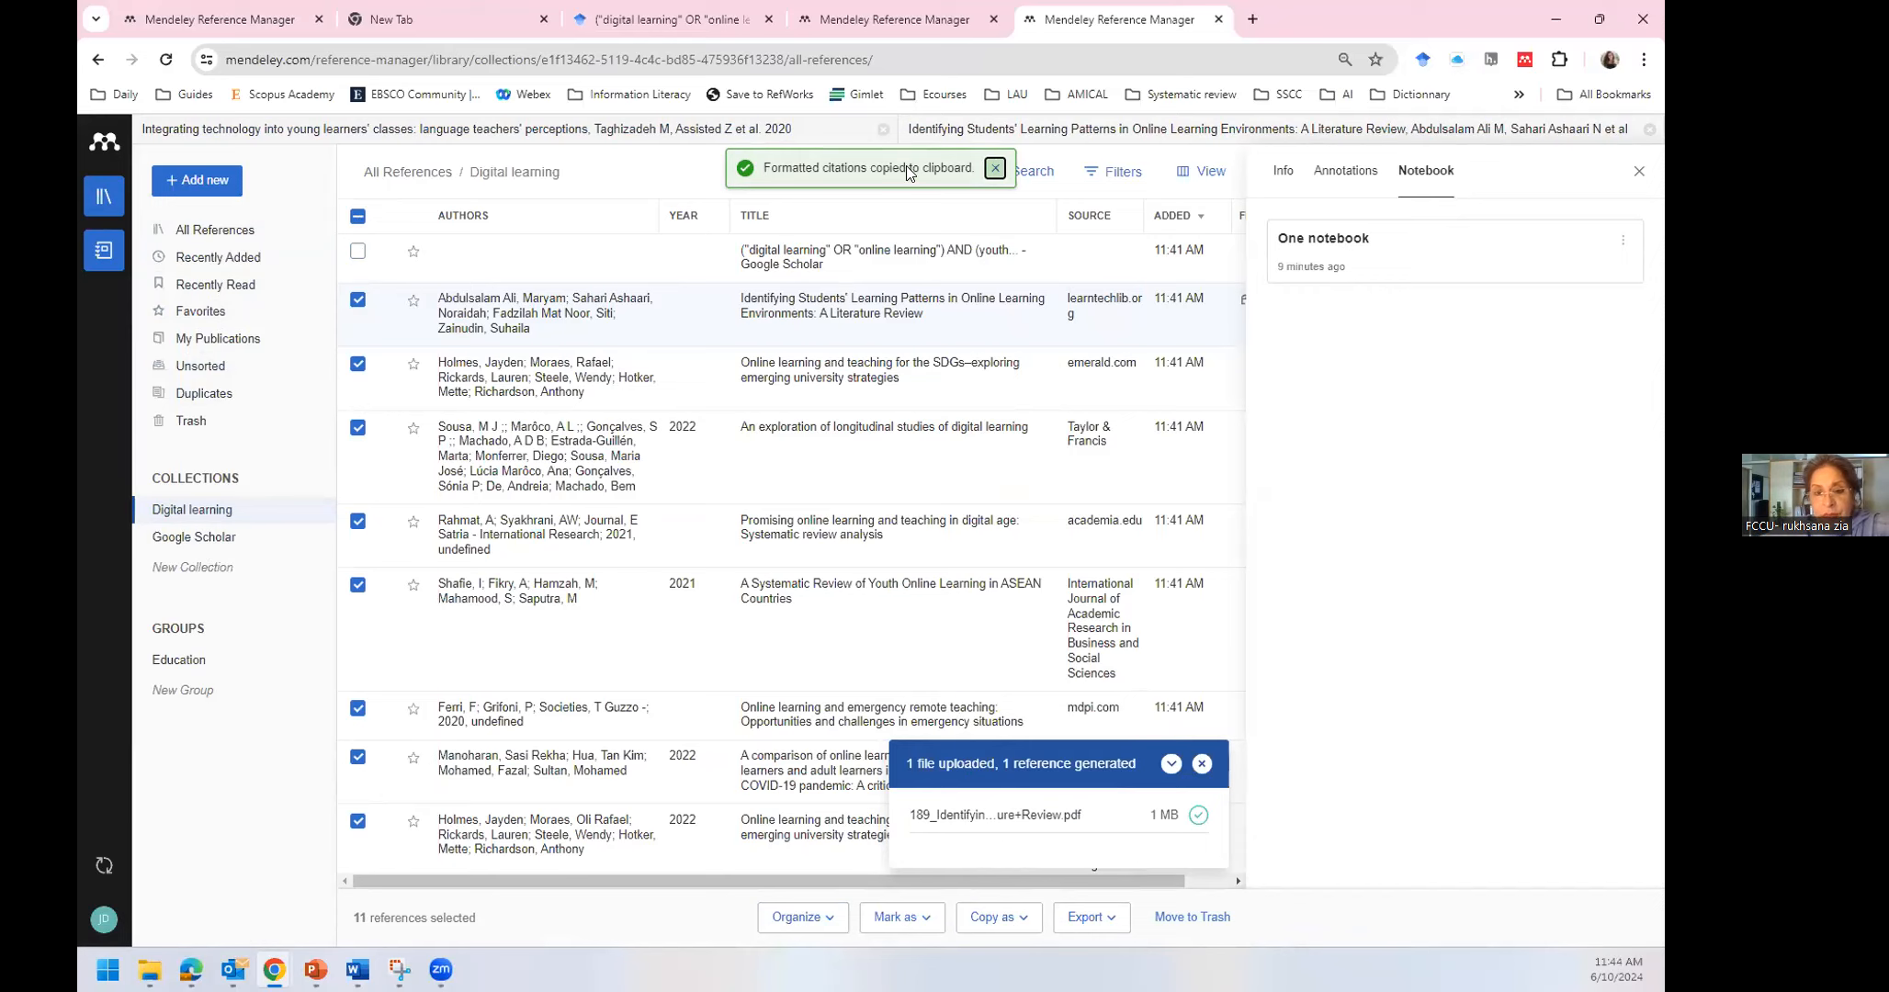
Switch to the open Word document, paste the copied citations below the Mendeley link, and review the reference list
left_click(357, 969)
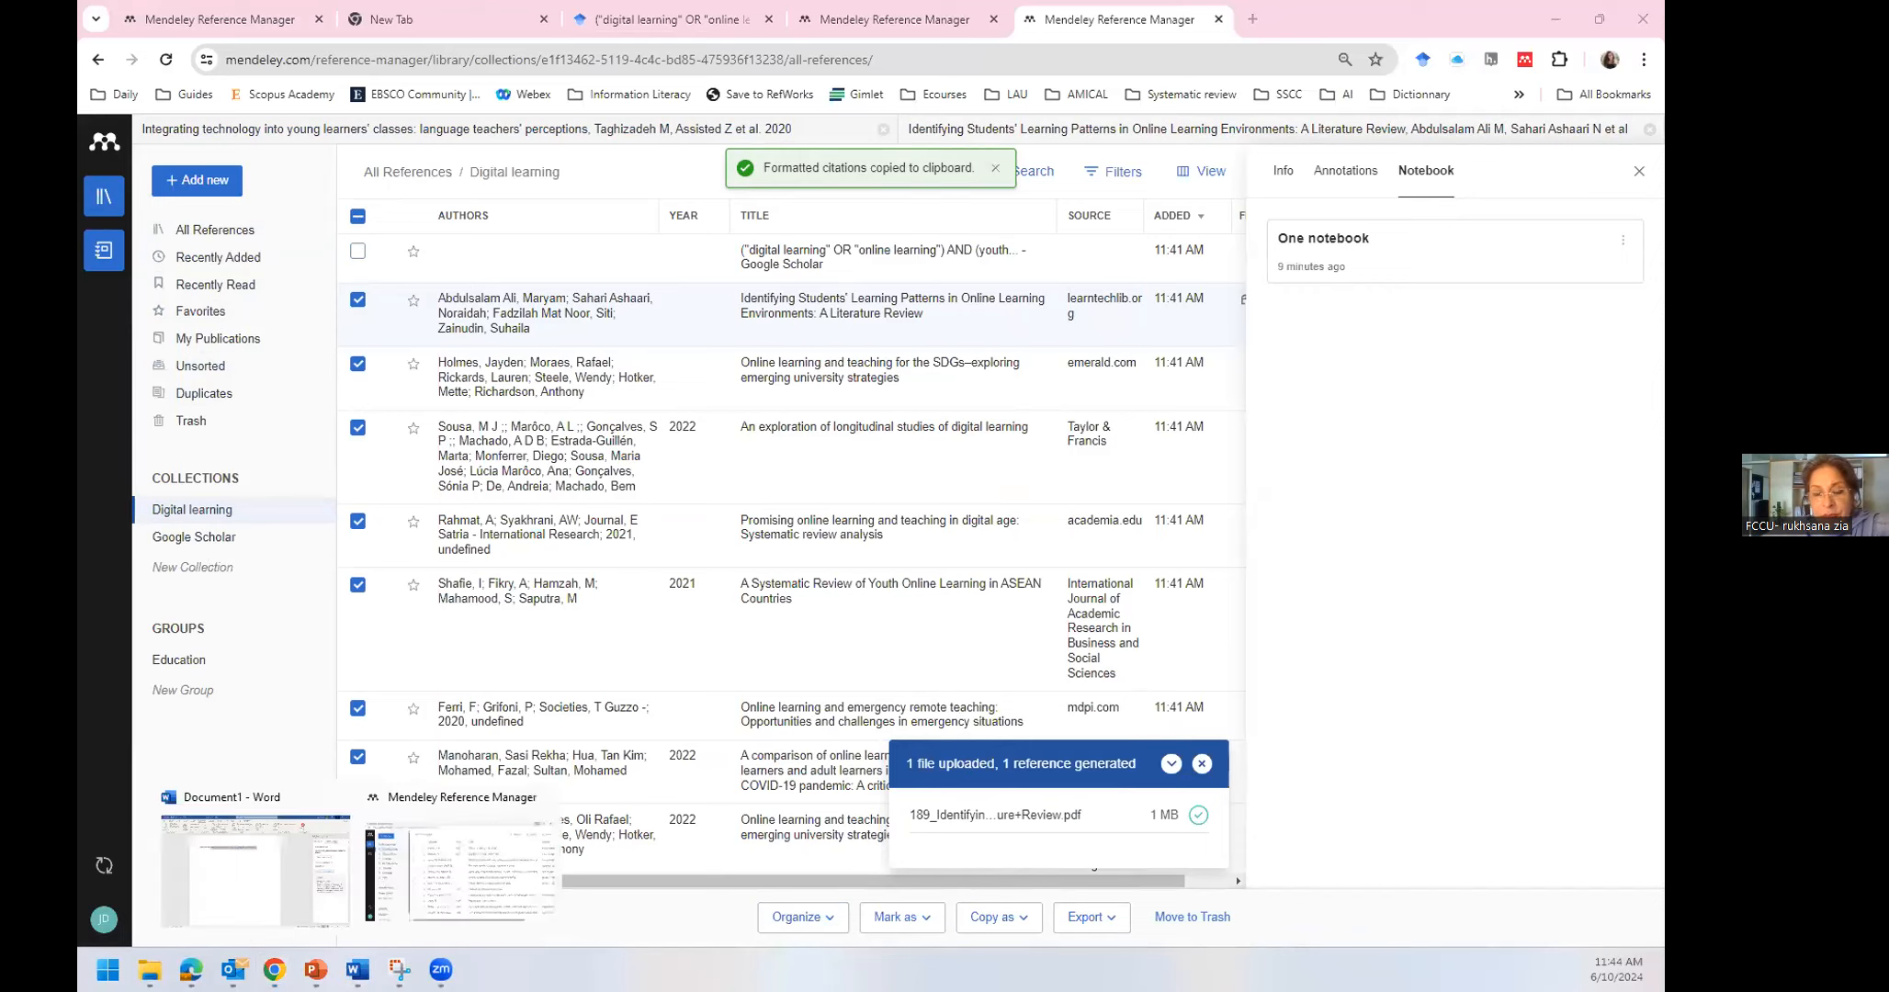
left_click(264, 896)
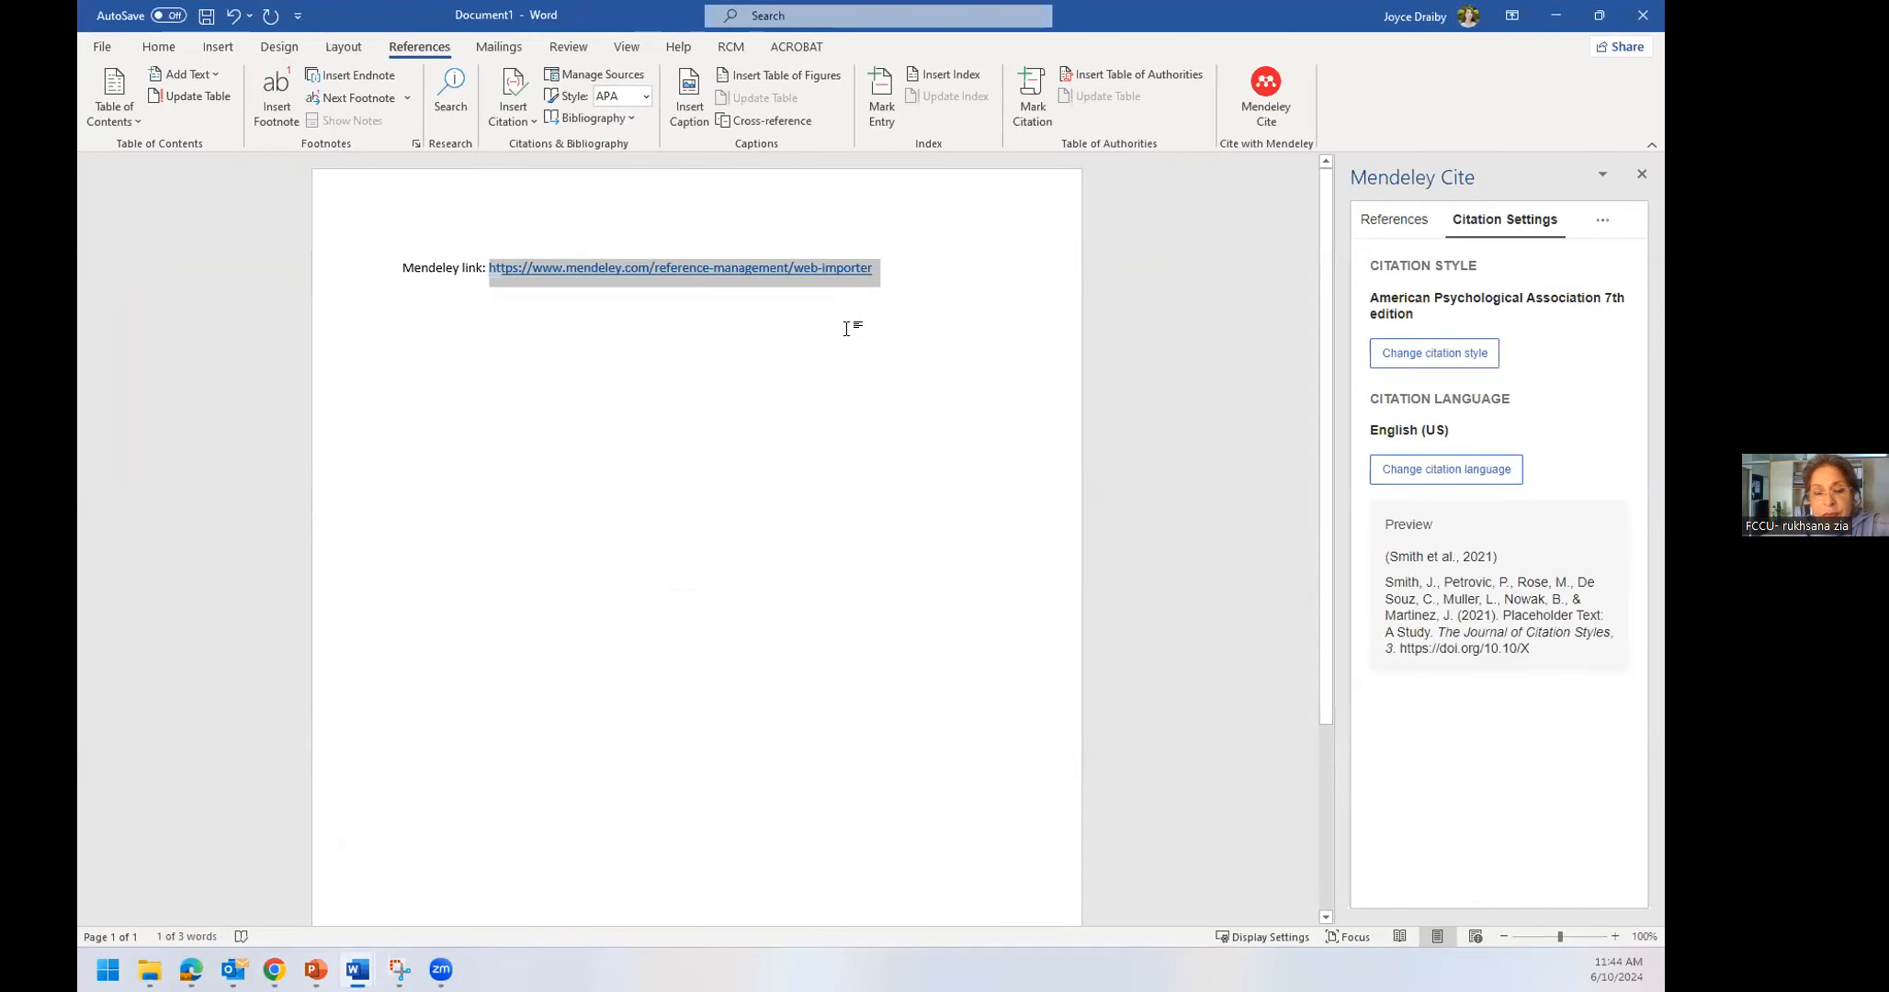
left_click(846, 328)
key("ctrl+v")
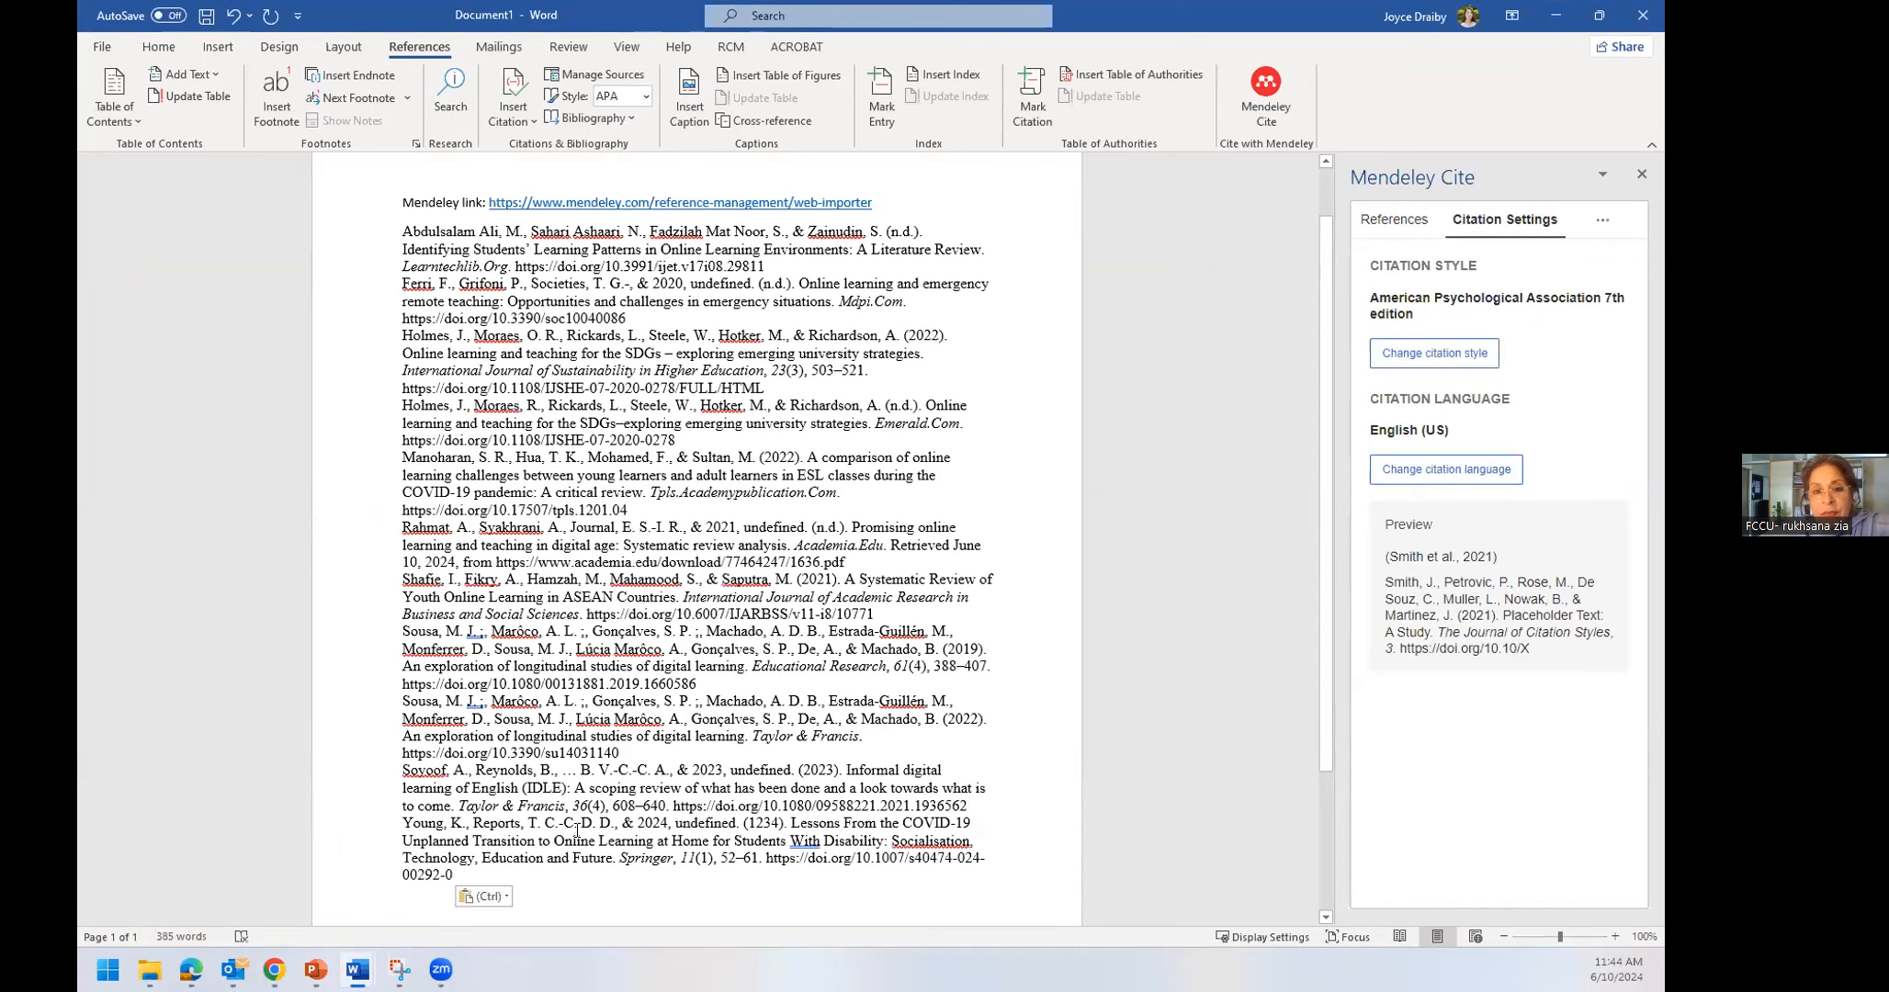
left_click_drag(474, 875, 405, 246)
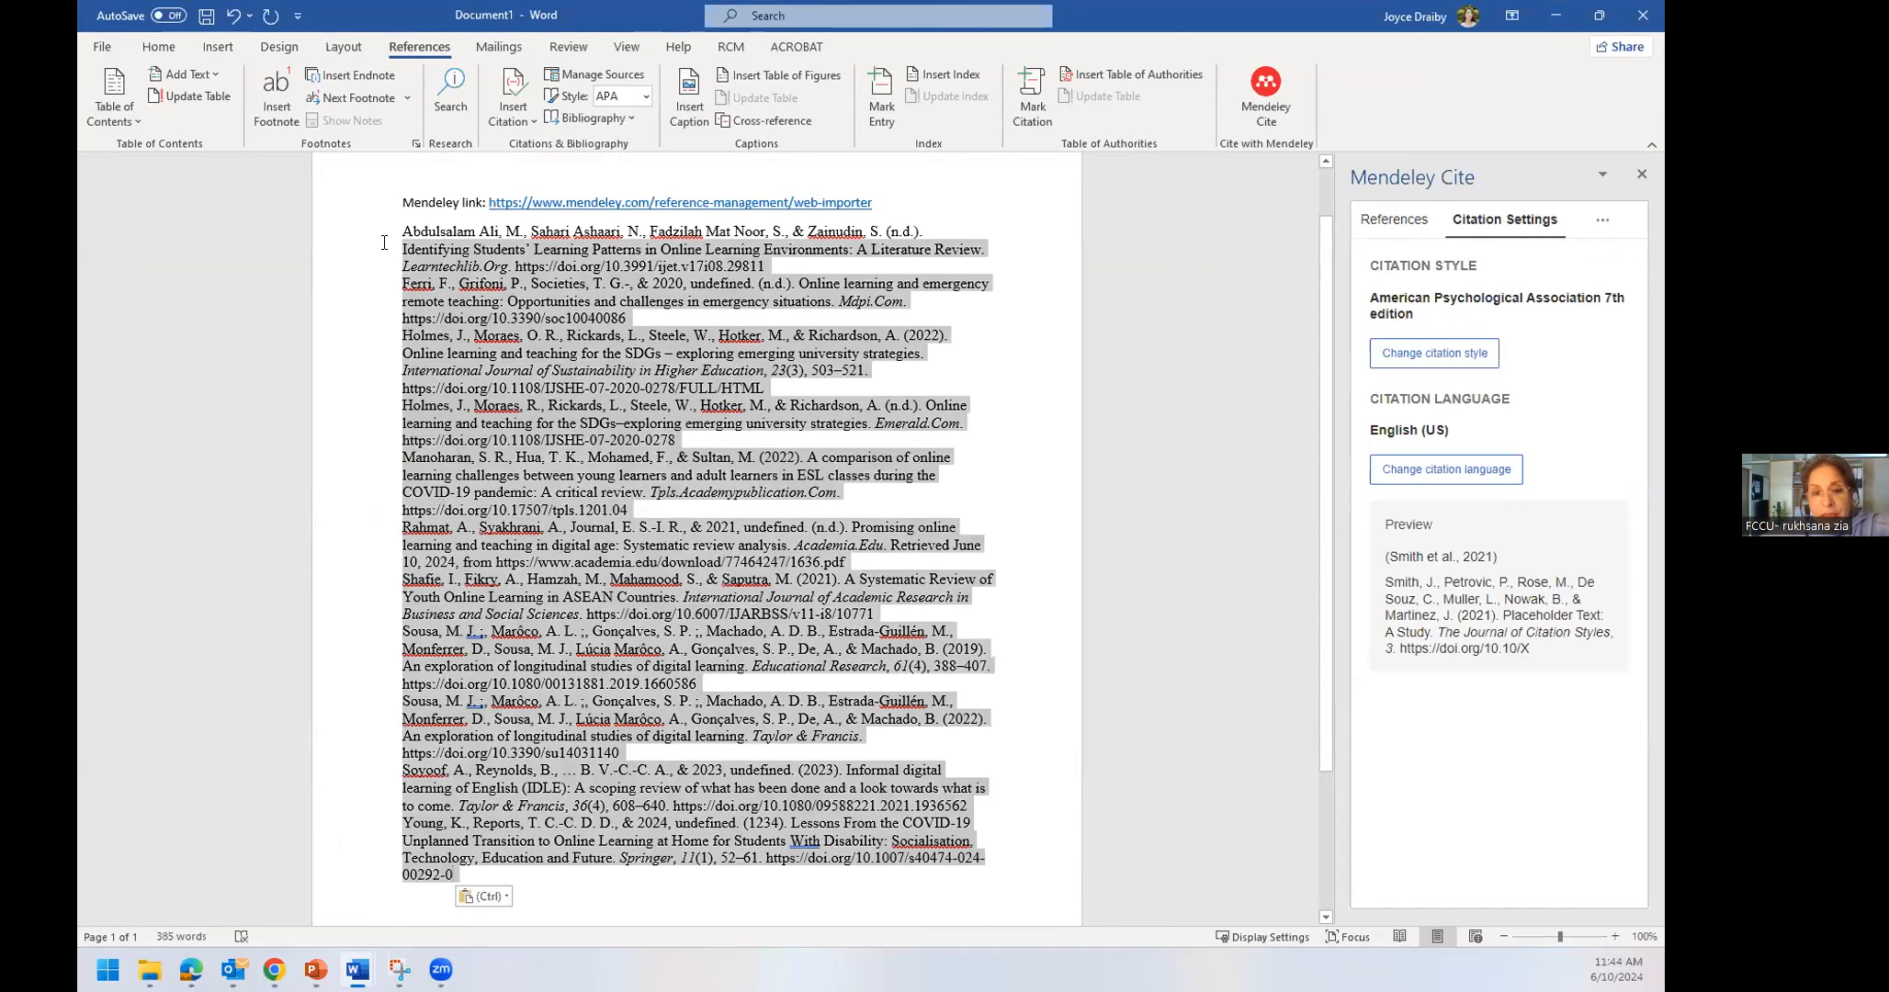
scroll(579, 751, "down", 3)
key("ctrl+v")
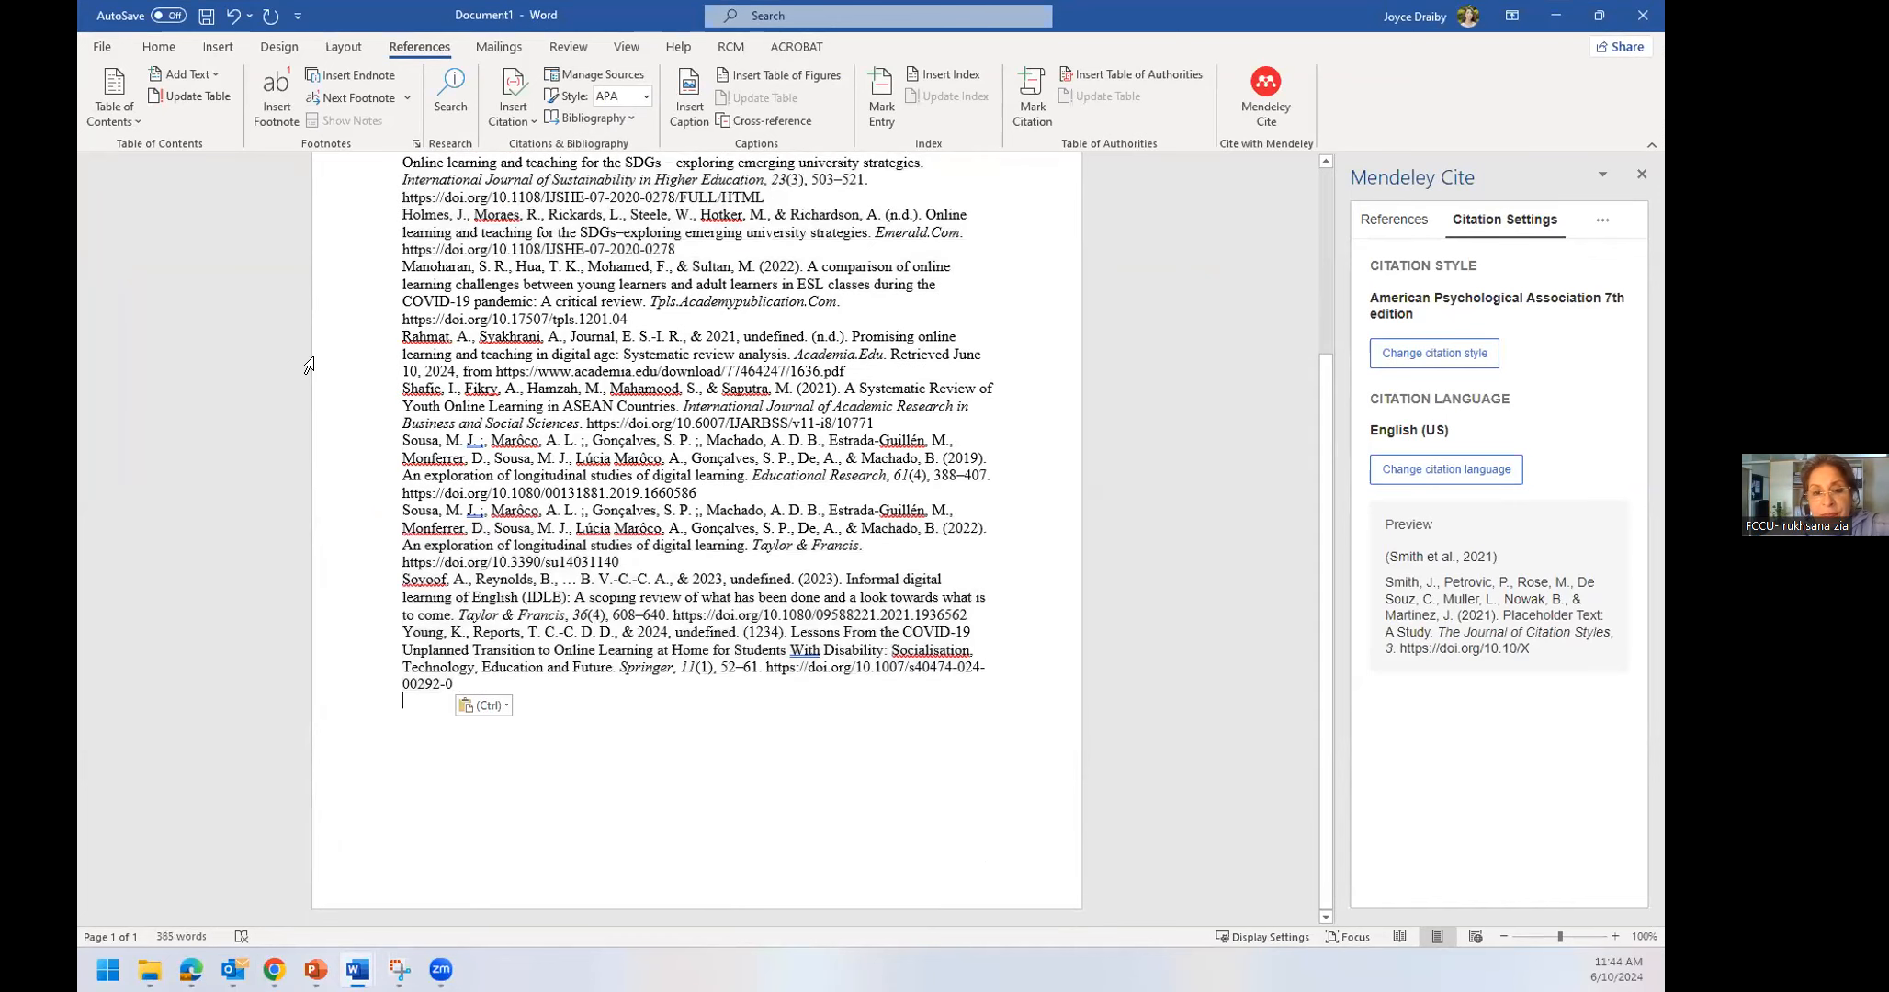
Insert a page break below the pasted reference list and write "One argumenet" on the new page
left_click(344, 46)
left_click(315, 73)
left_click(343, 122)
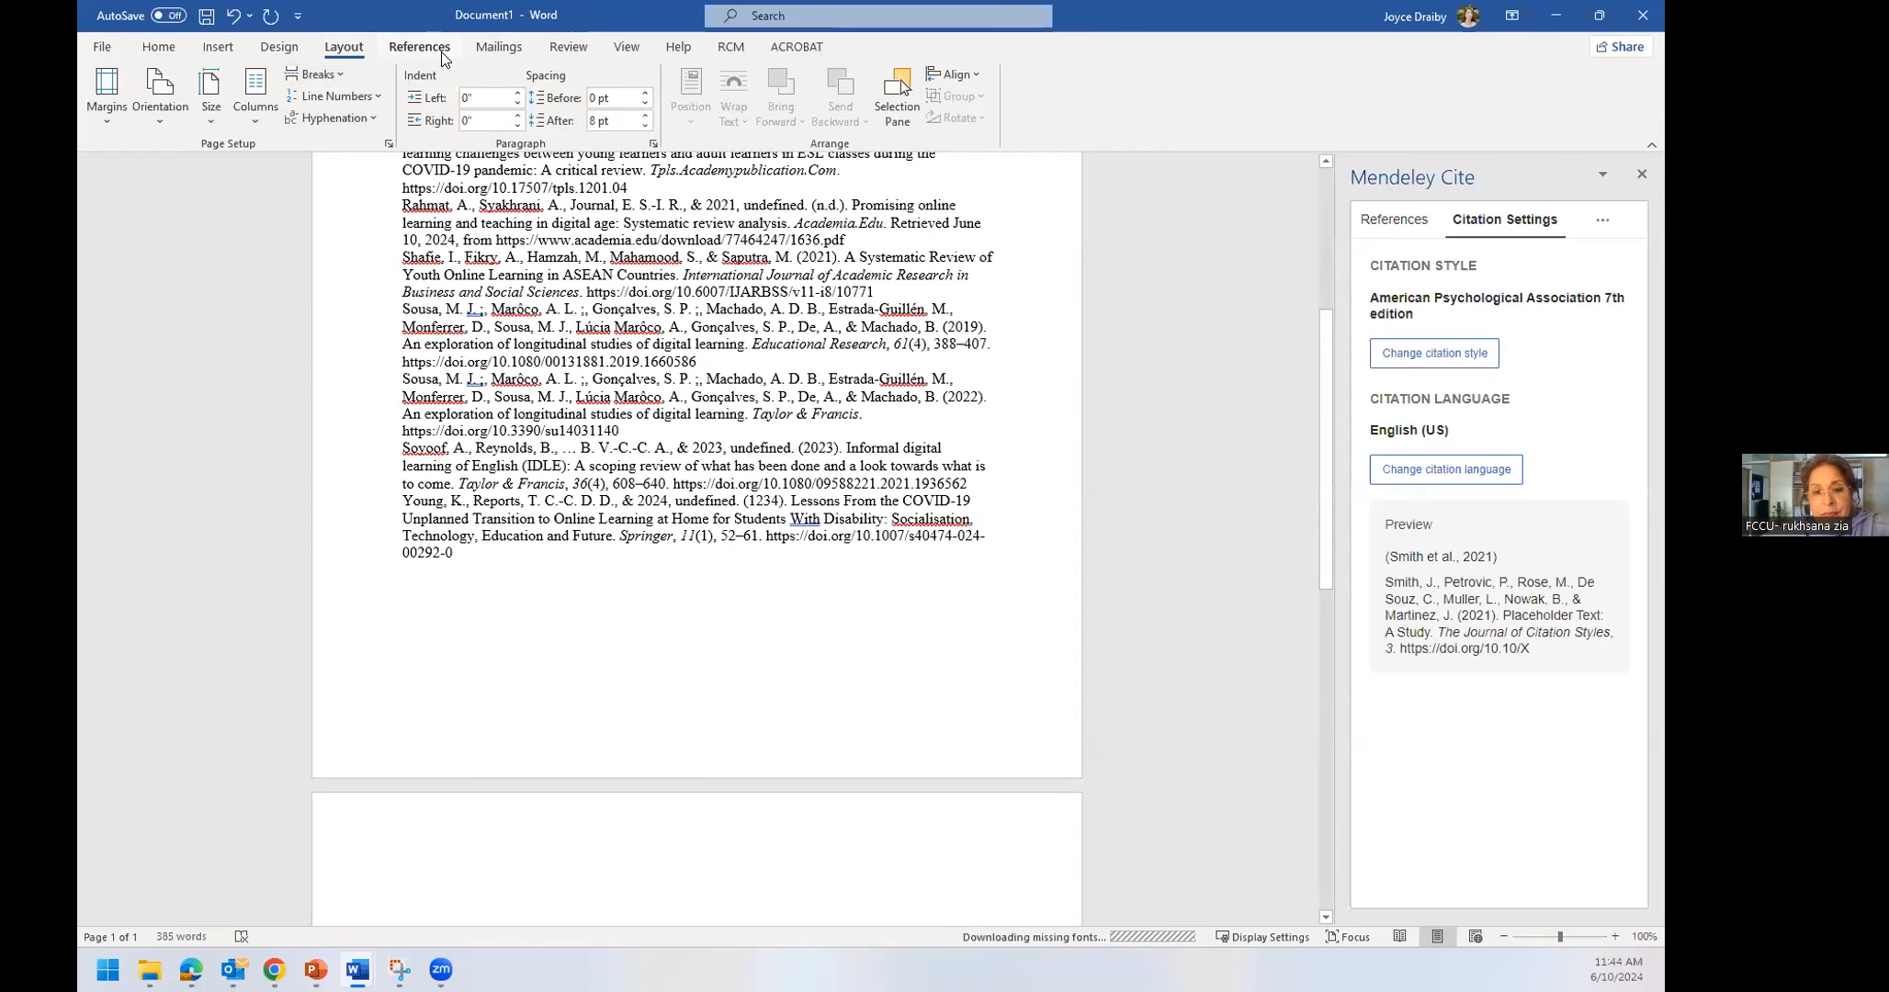
left_click(438, 51)
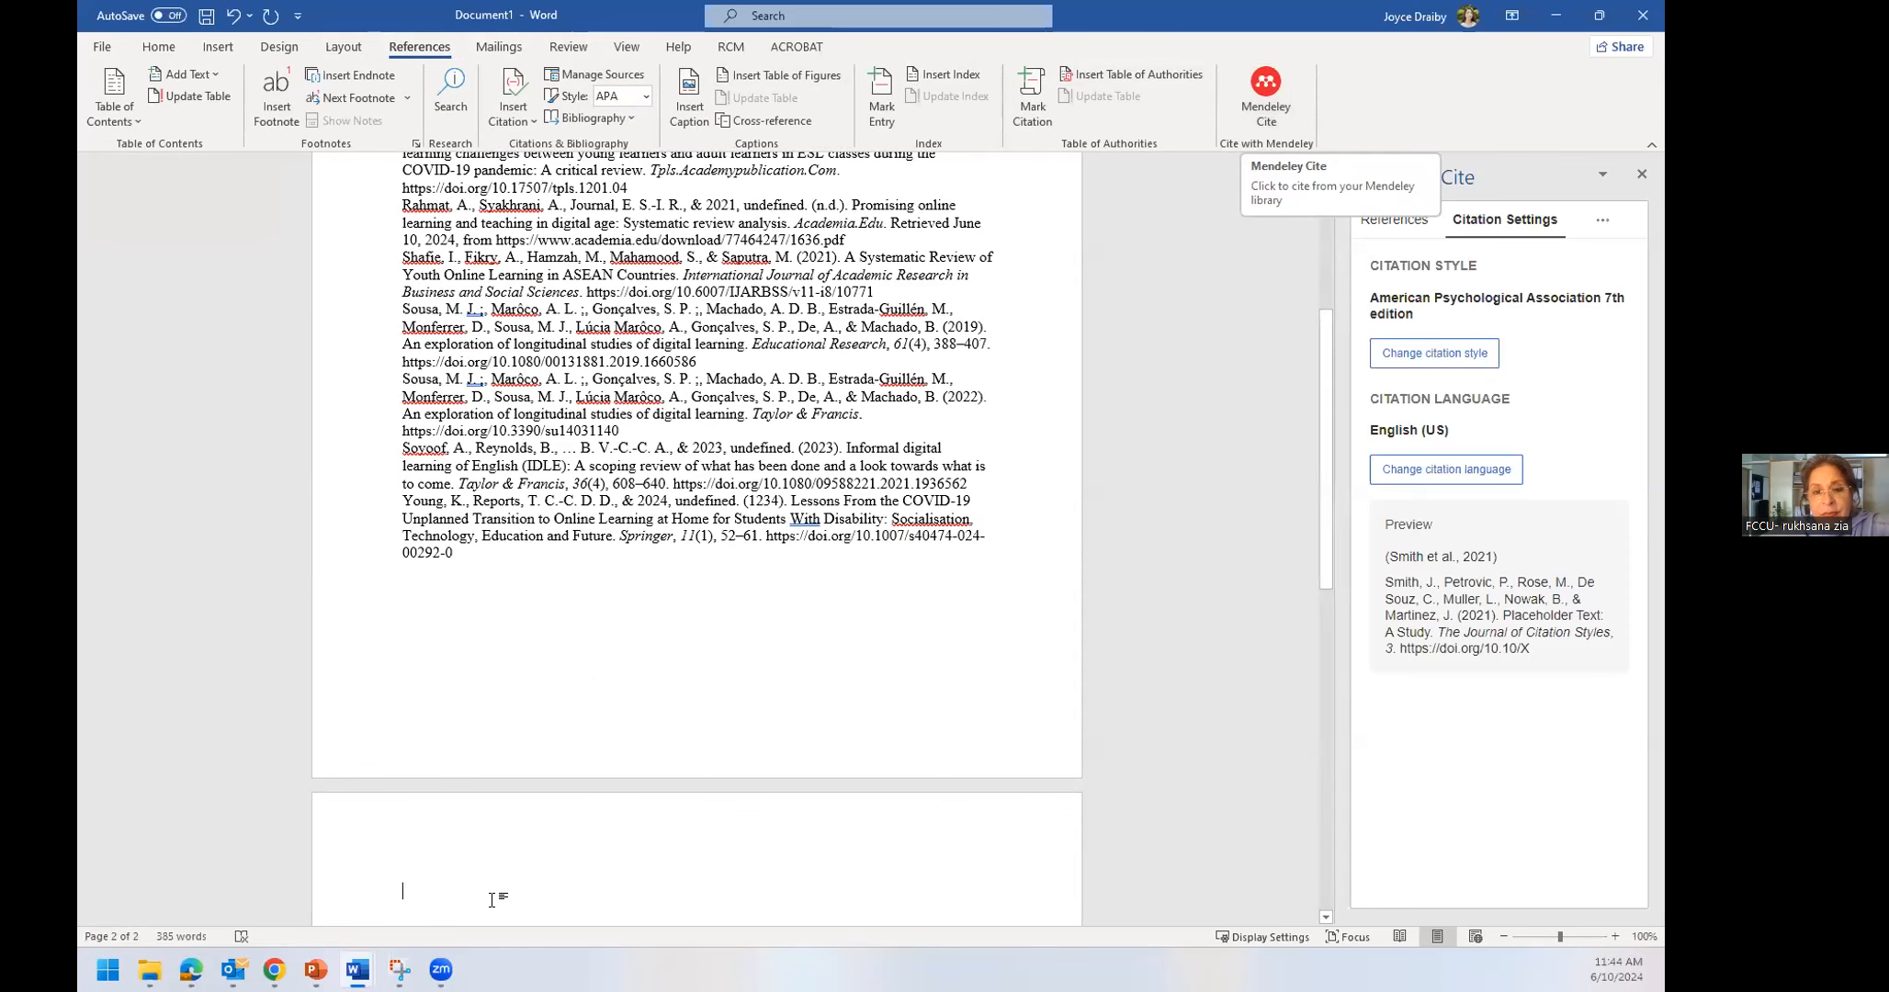
scroll(476, 811, "down", 3)
scroll(475, 812, "down", 1)
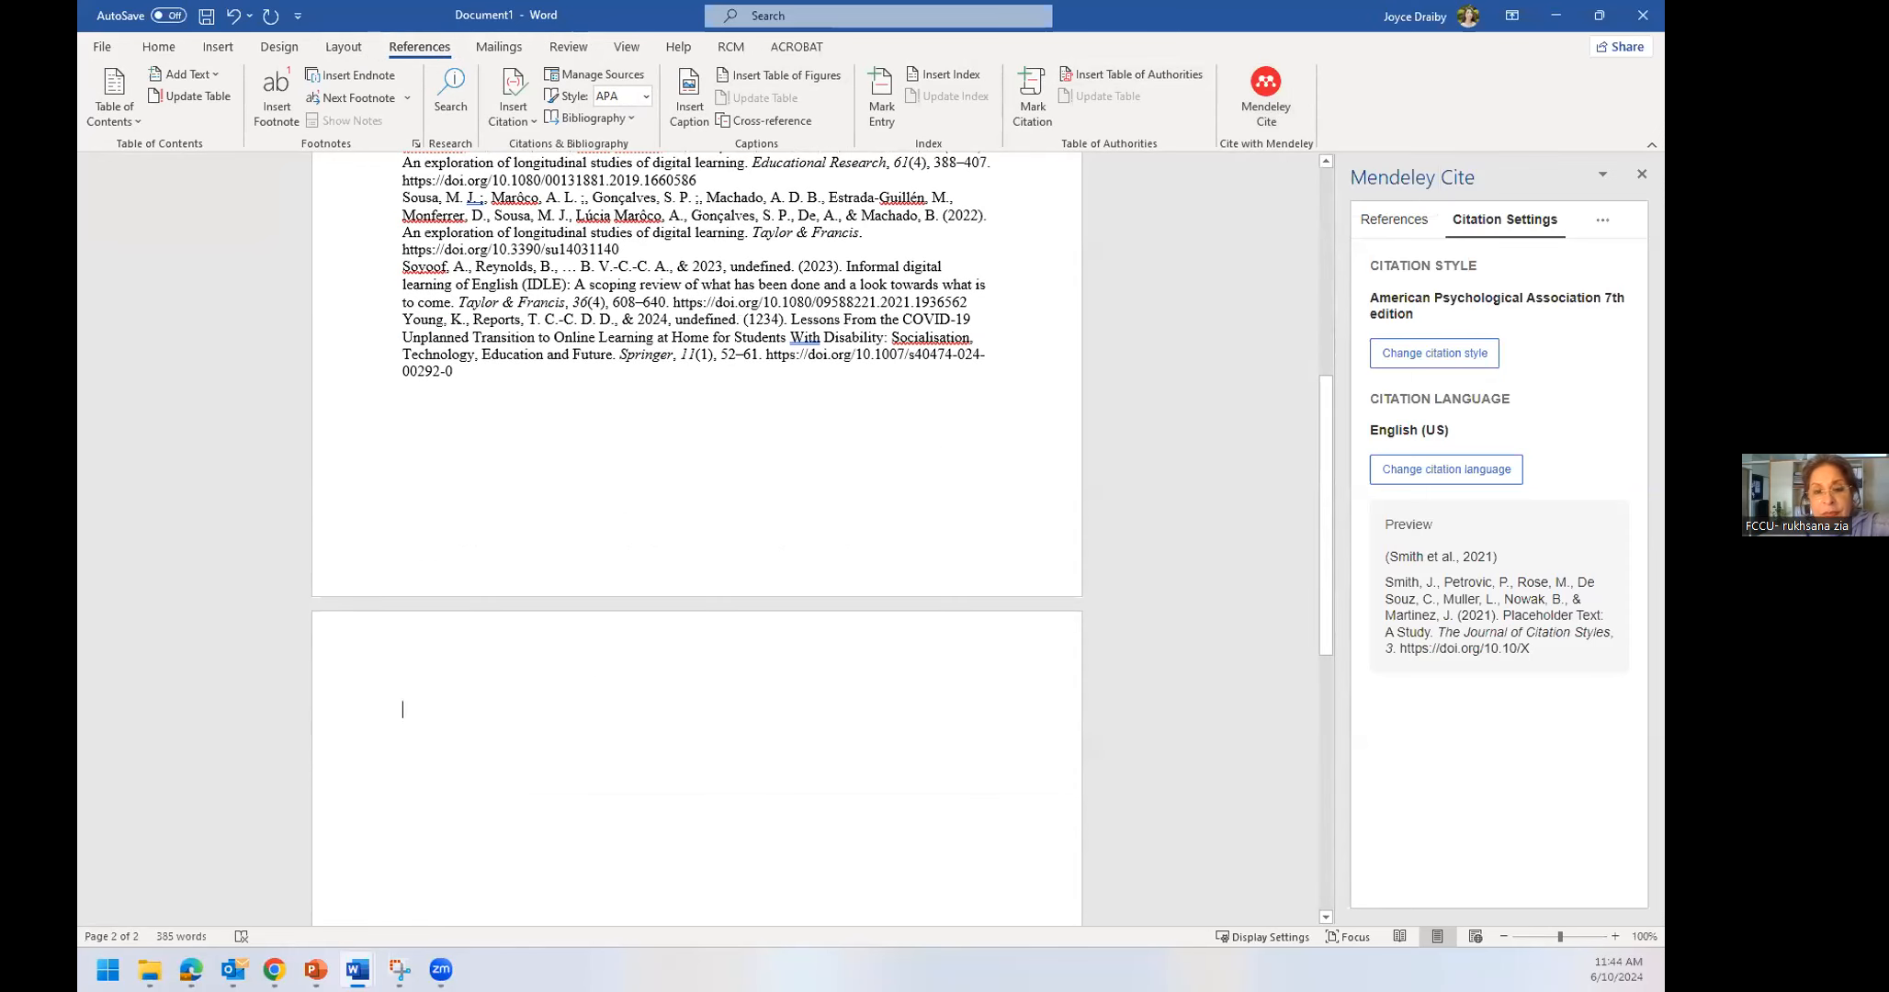
type("One argumenet")
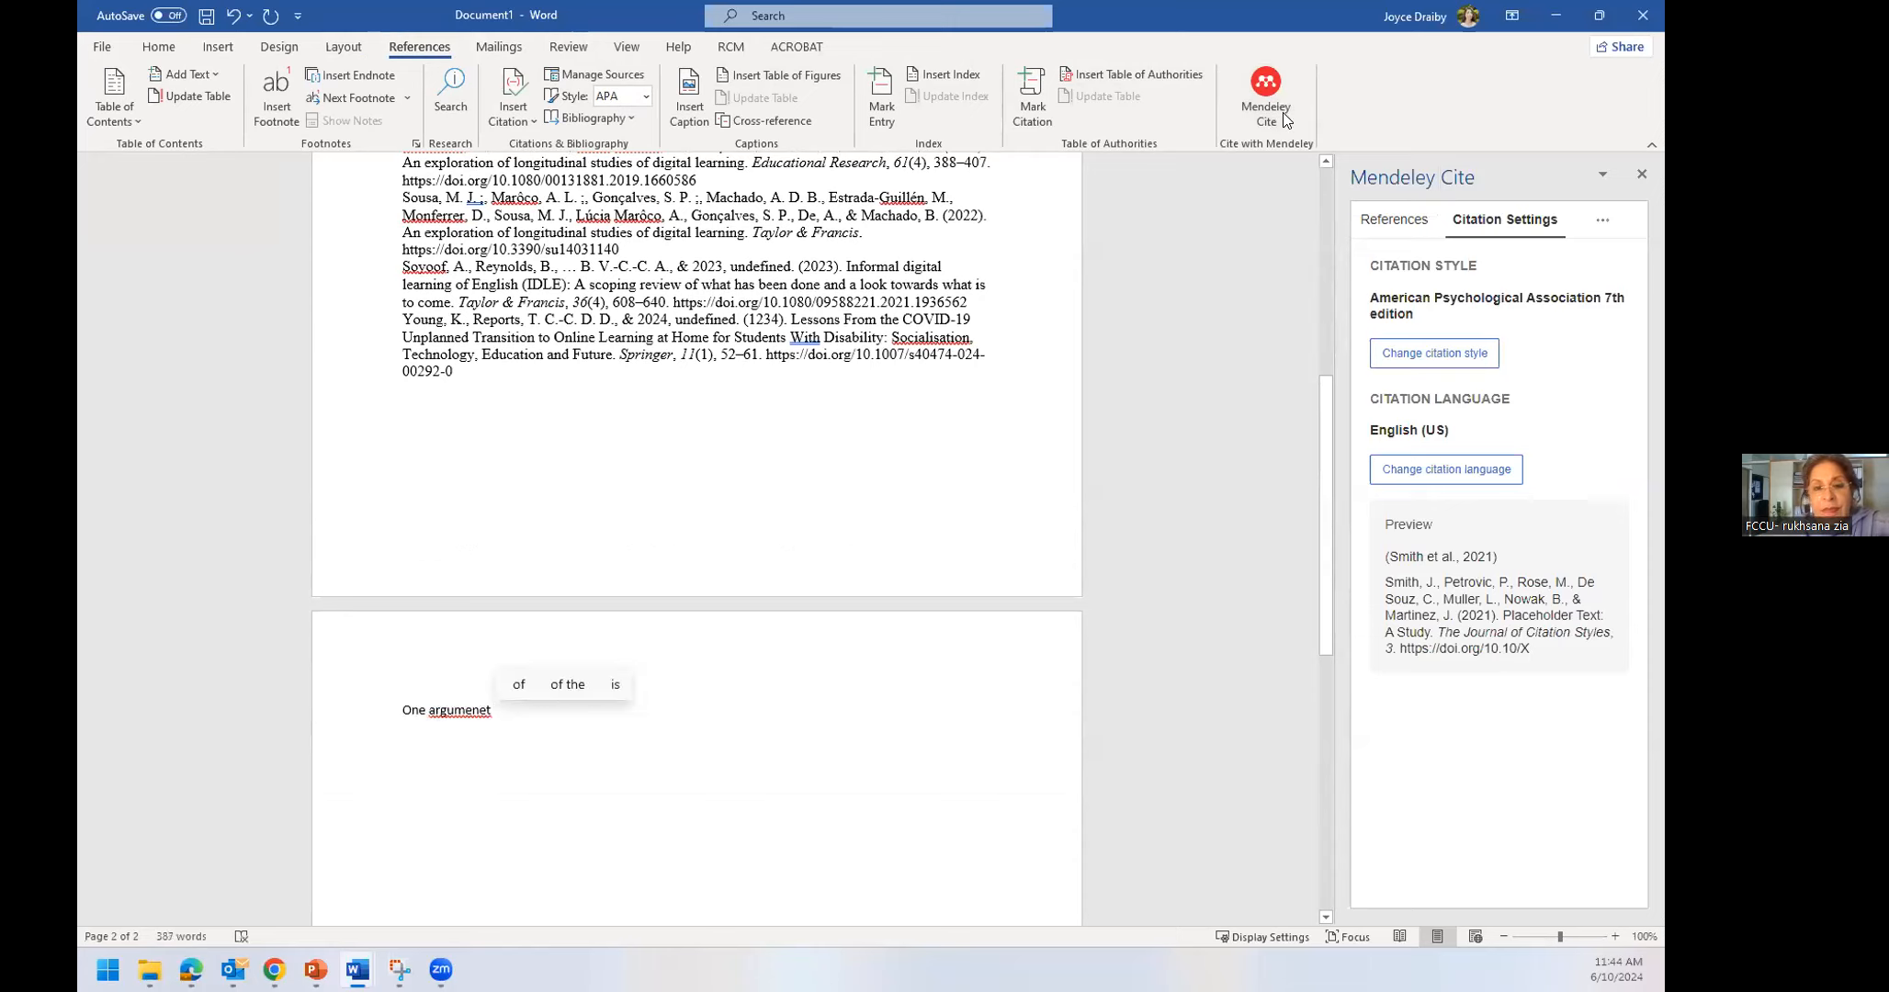
Insert an in-text citation for "Learning patterns of activity using real-time tracking" from the Mendeley library after the typed words
left_click(1394, 232)
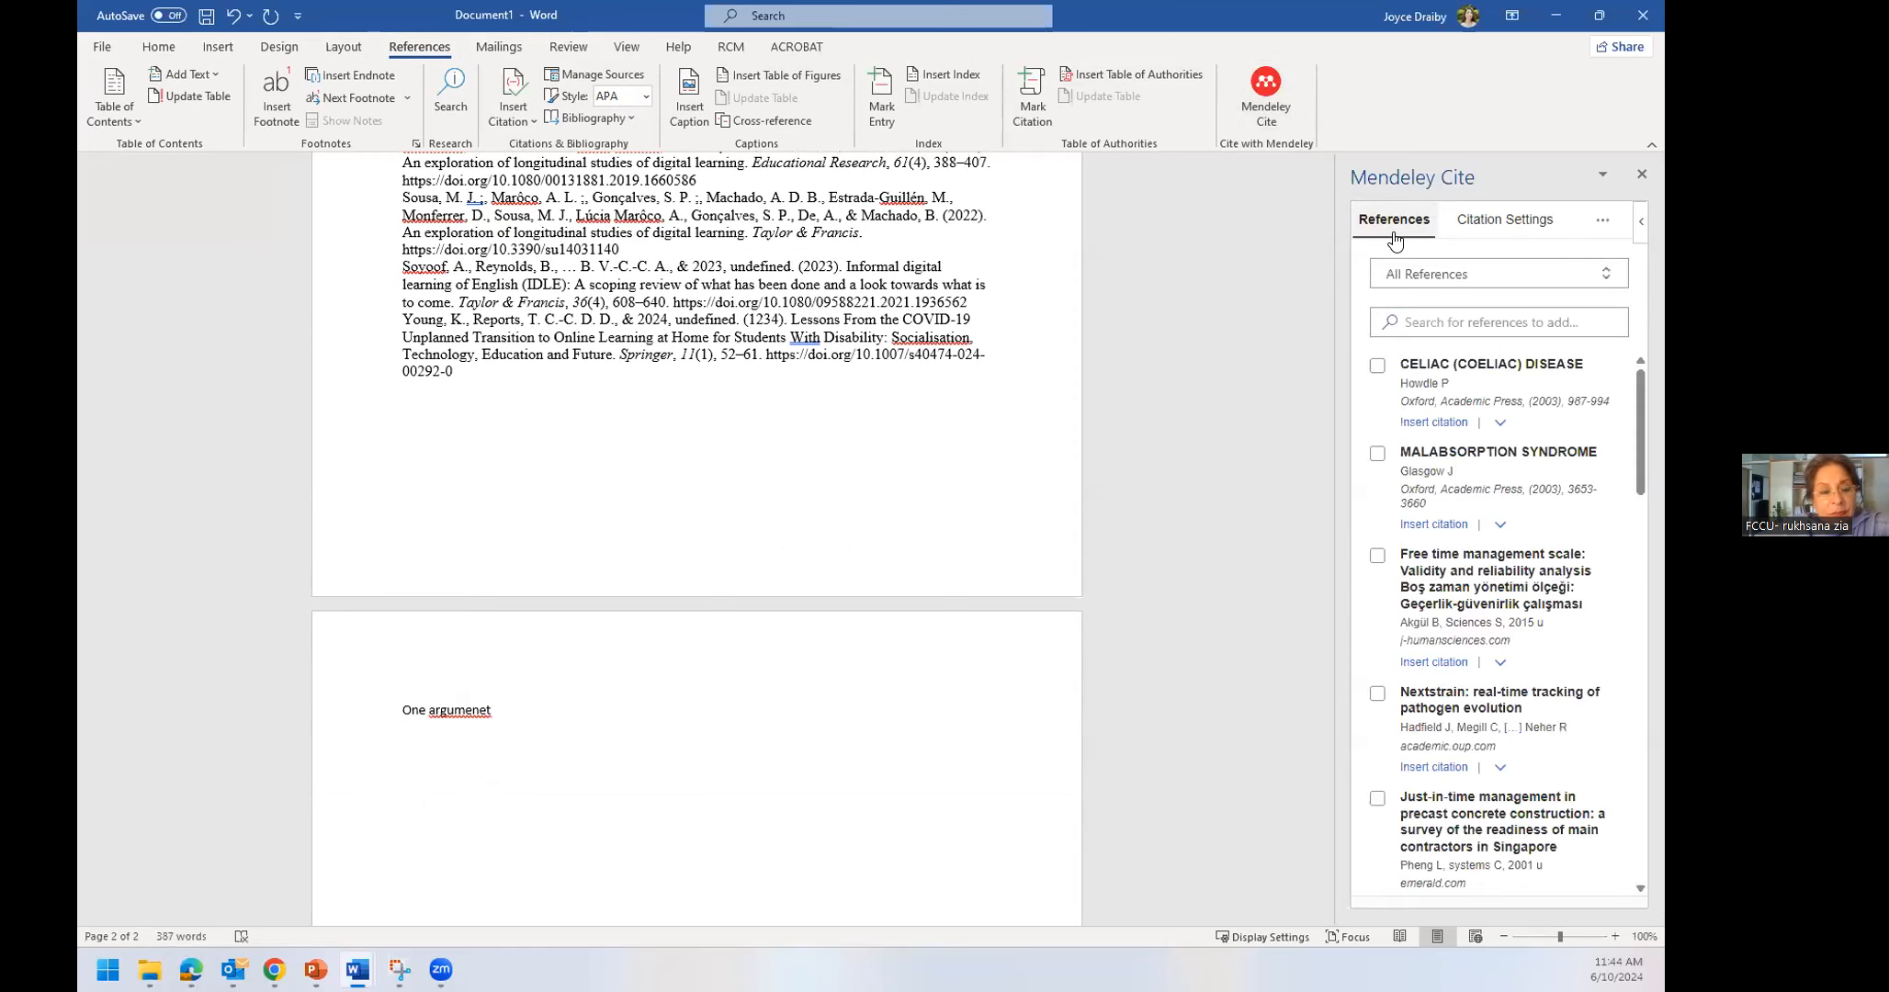
scroll(1464, 444, "down", 4)
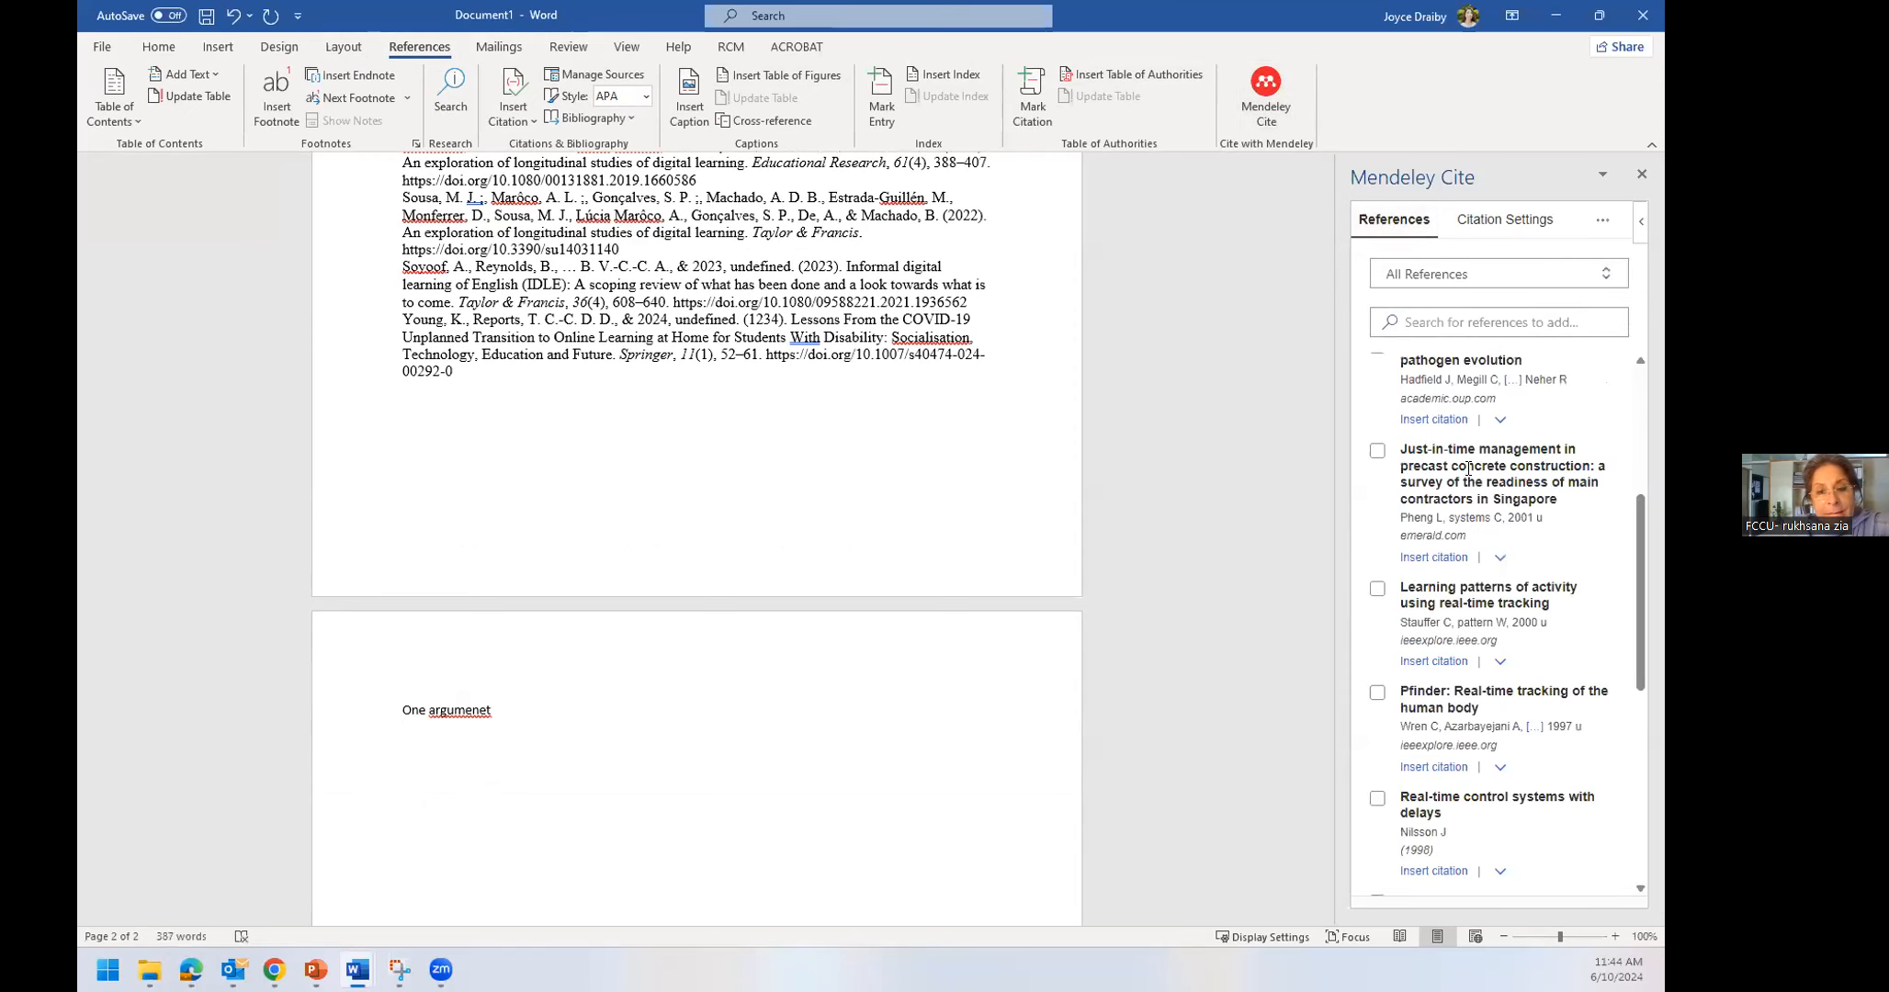
left_click(1377, 557)
left_click(1415, 882)
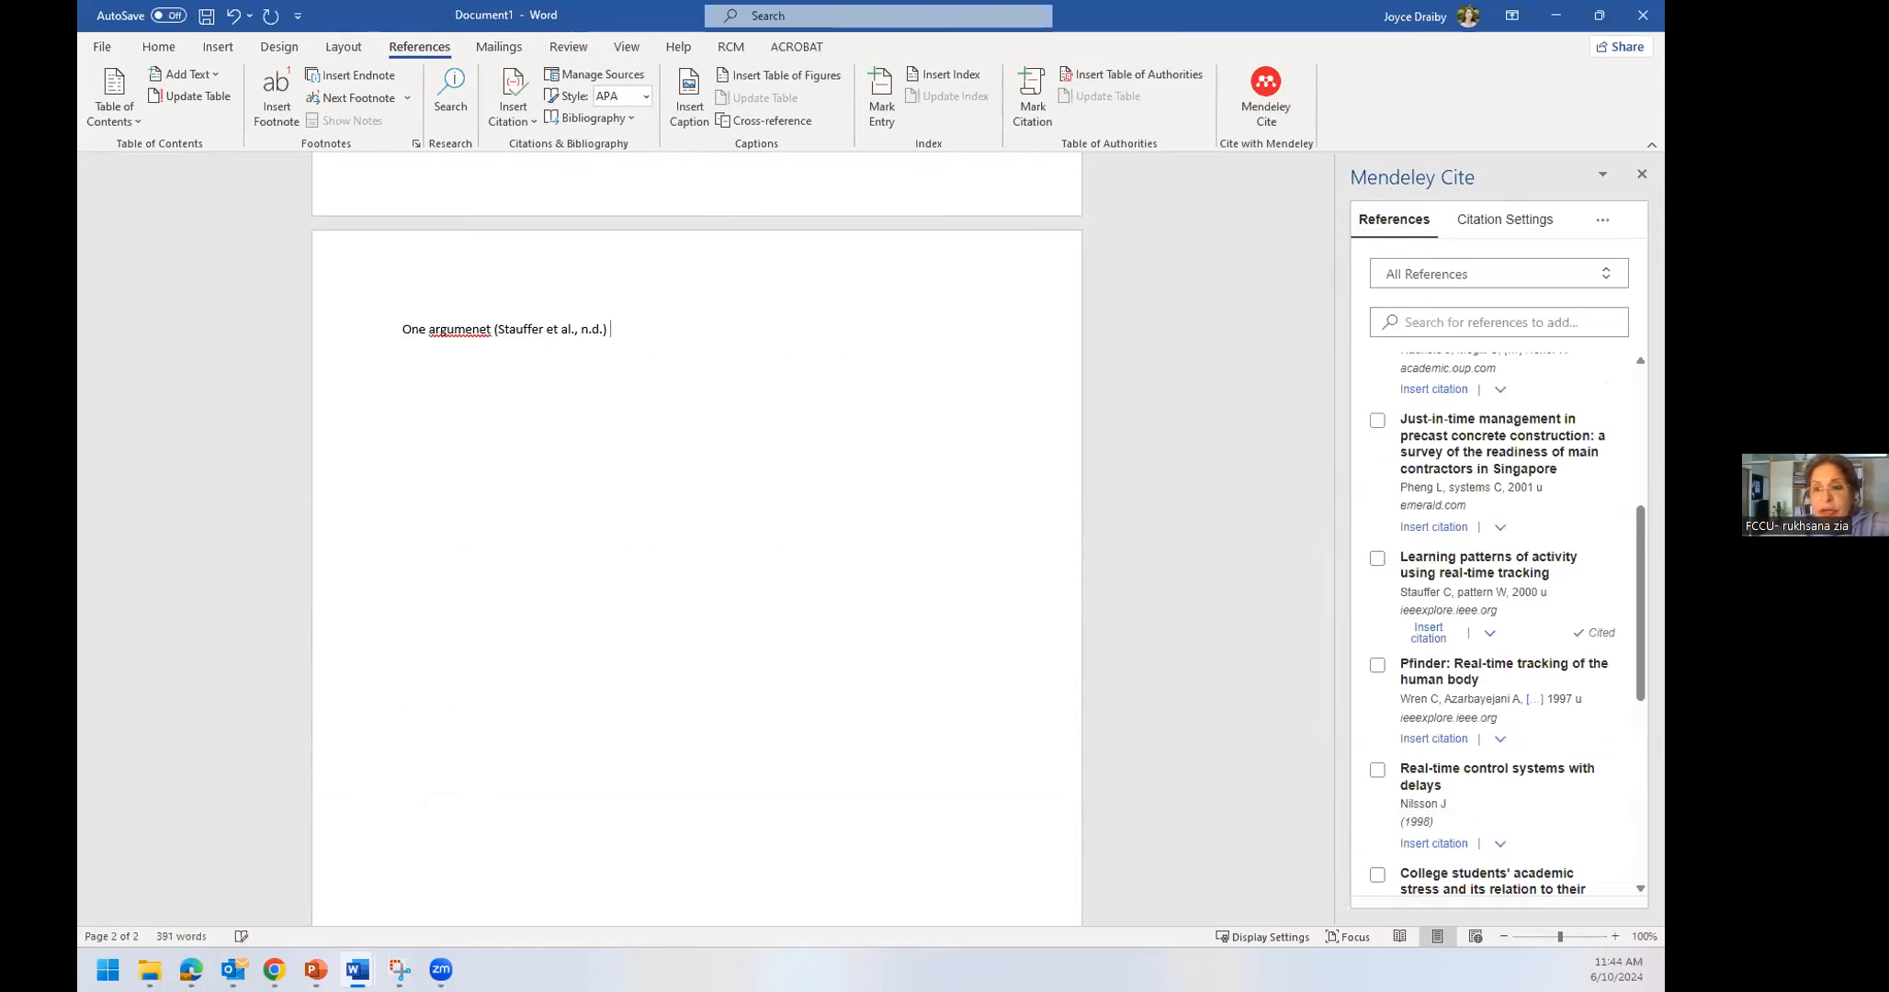
Add "another argument" to the line and cite the "Just-in-time management in precast concrete construction" article from Integrated Manufacturing Systems (2001)
type("another re")
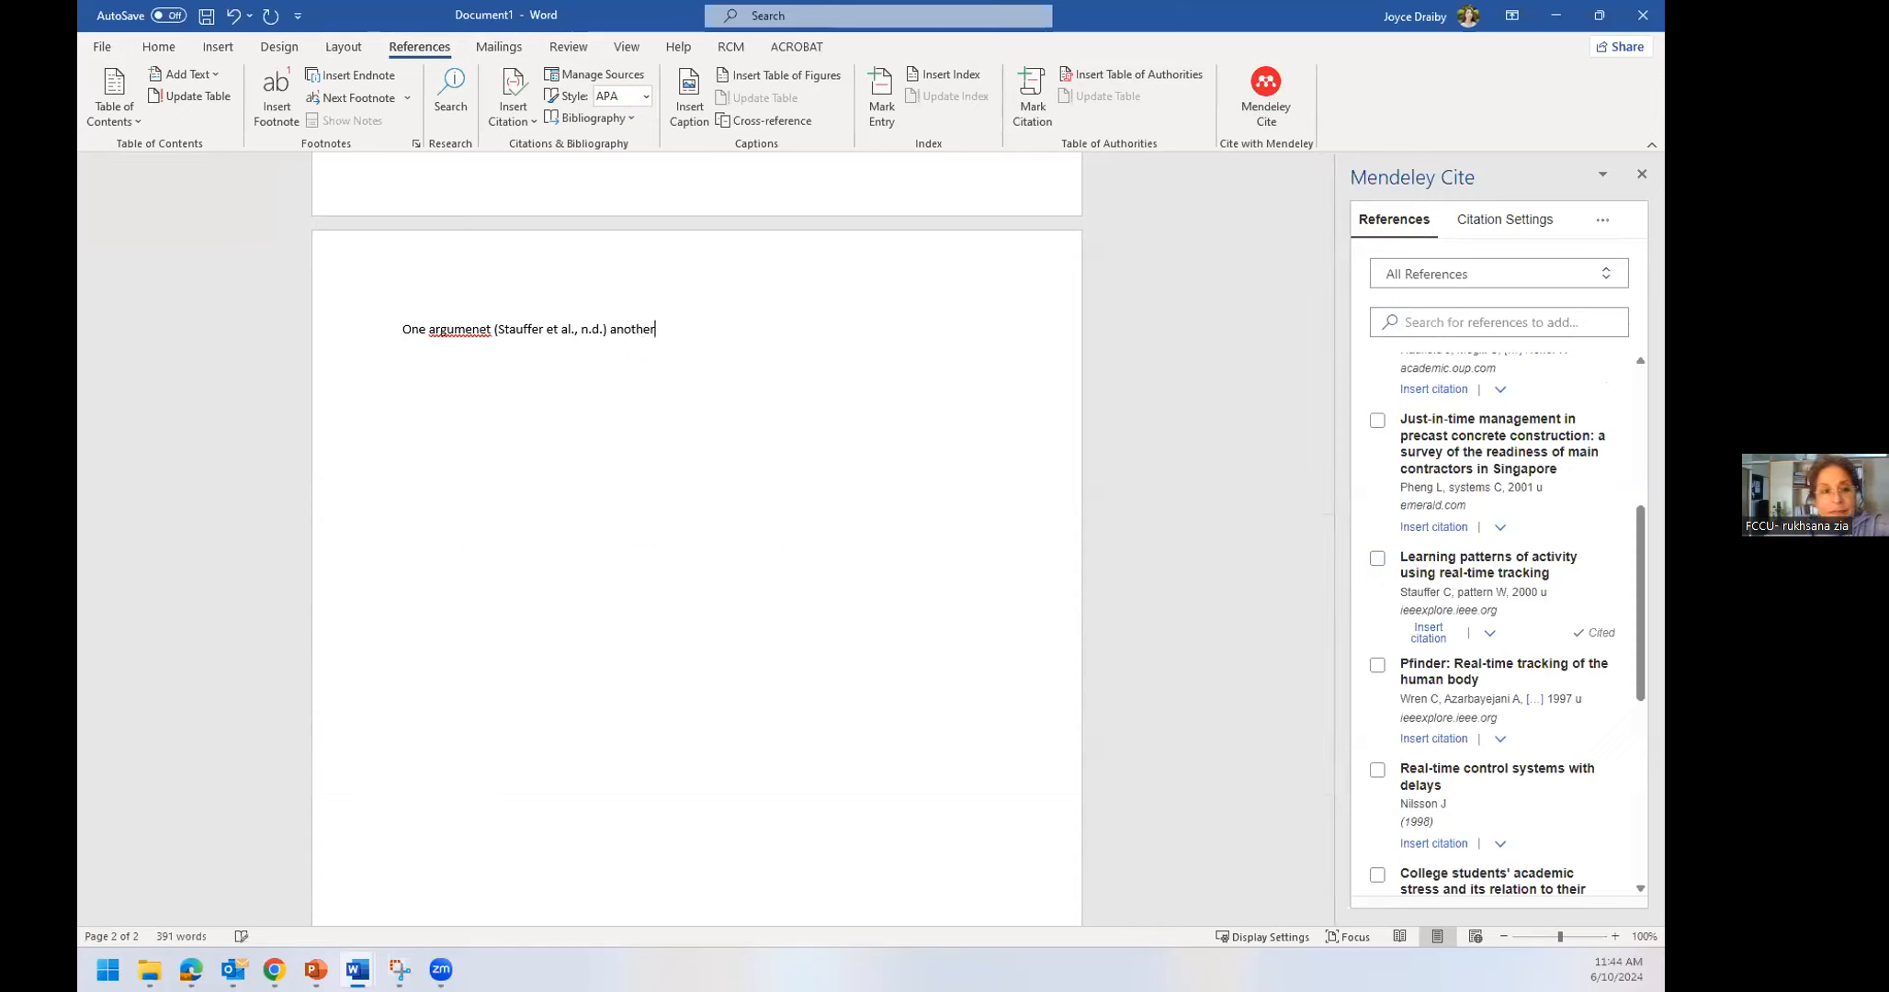
key("BackSpace")
key("BackSpace")
type("argument")
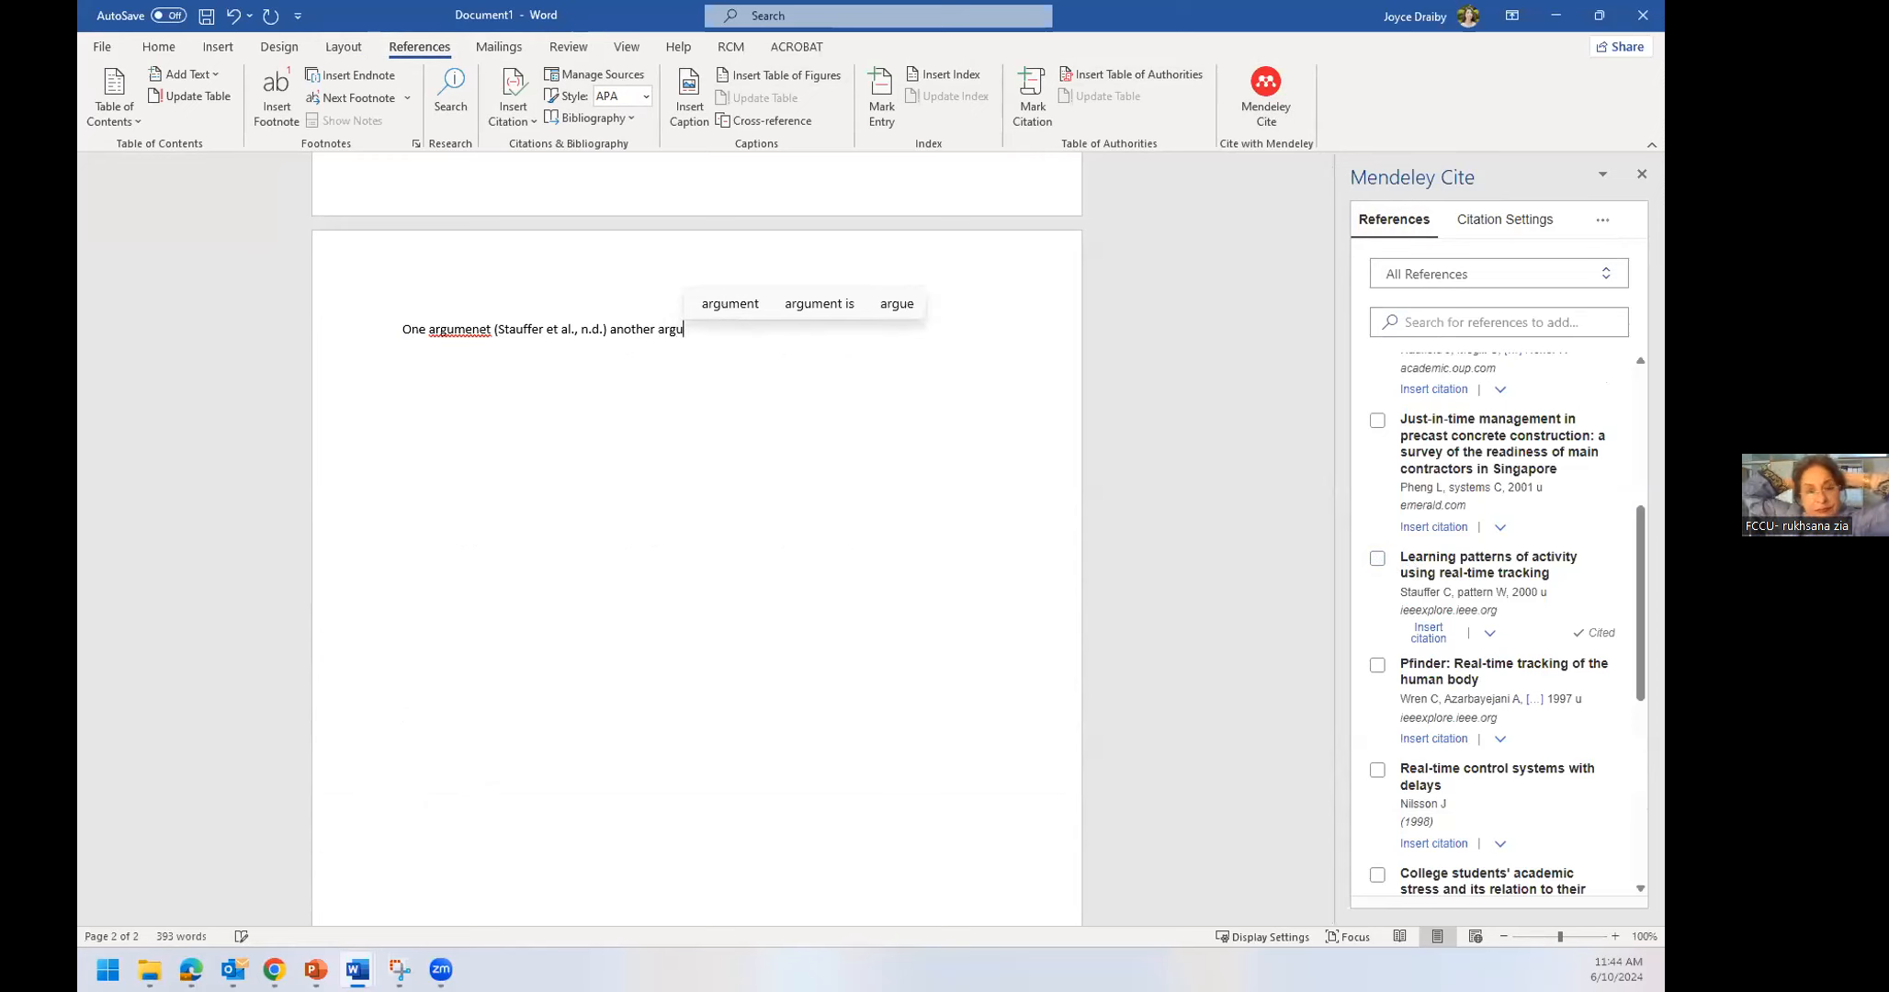
scroll(1383, 885, "down", 4)
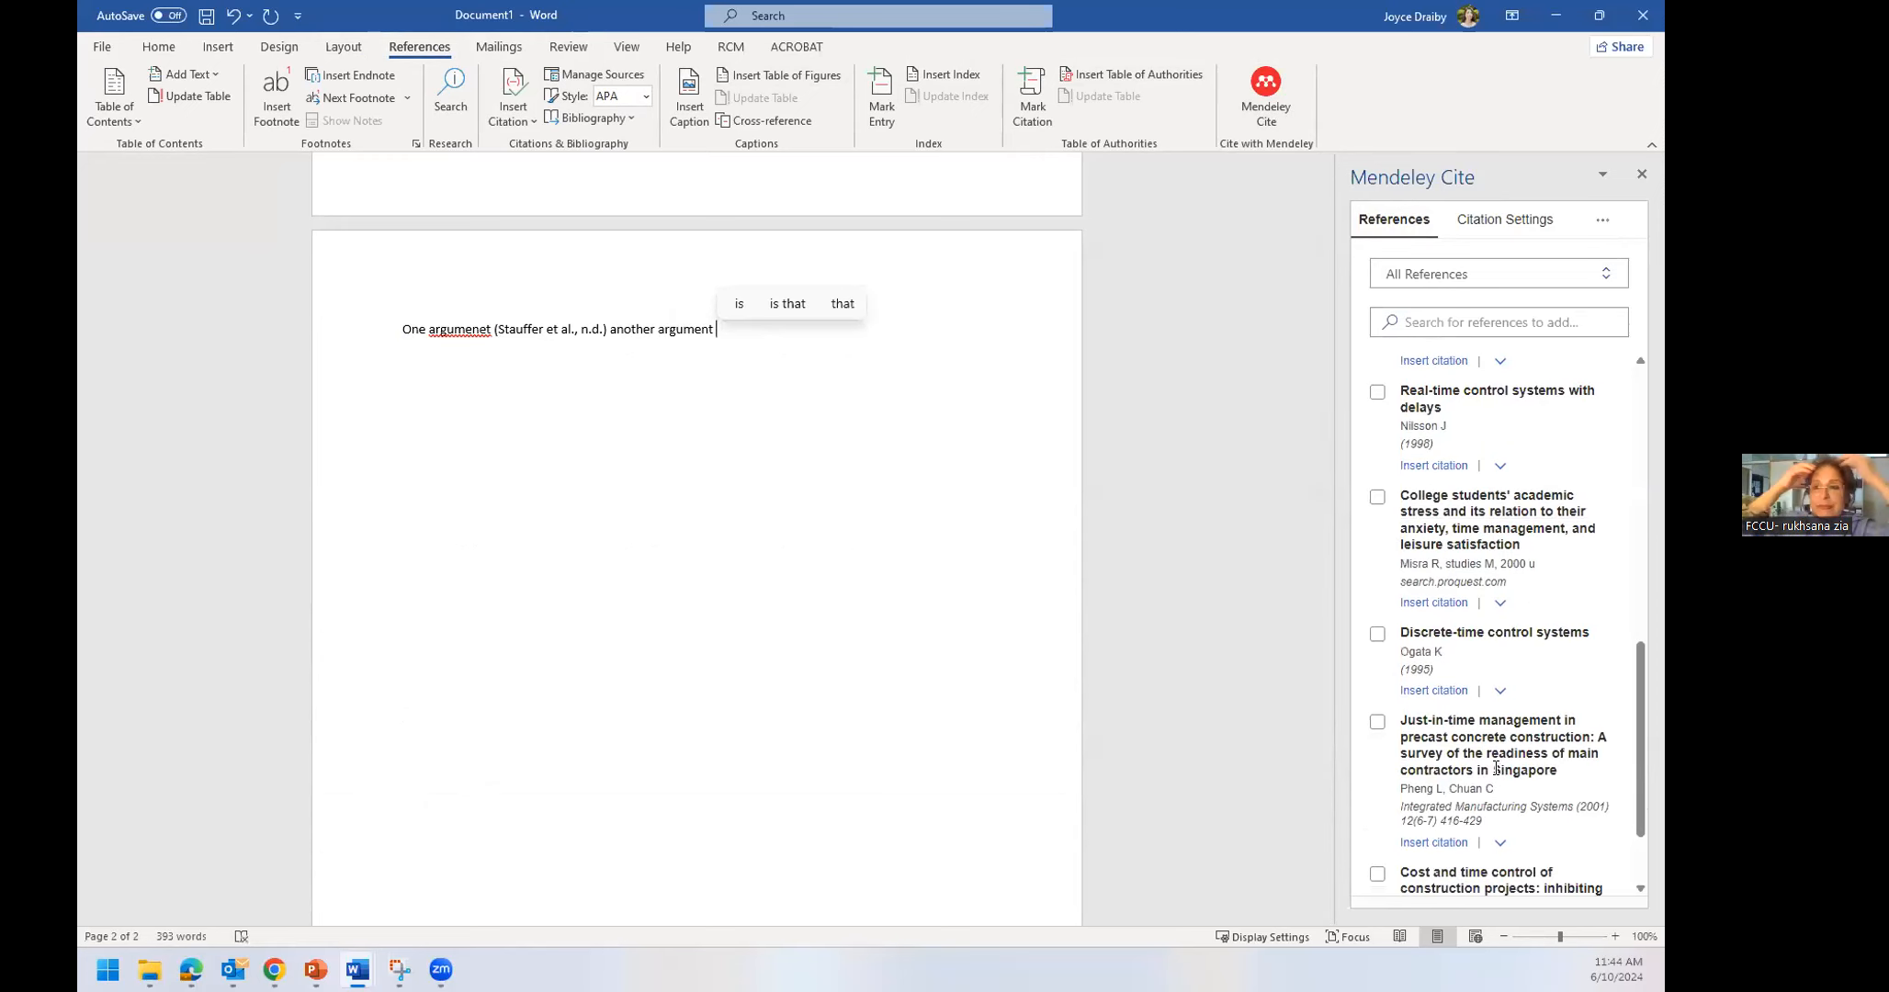
left_click(1433, 843)
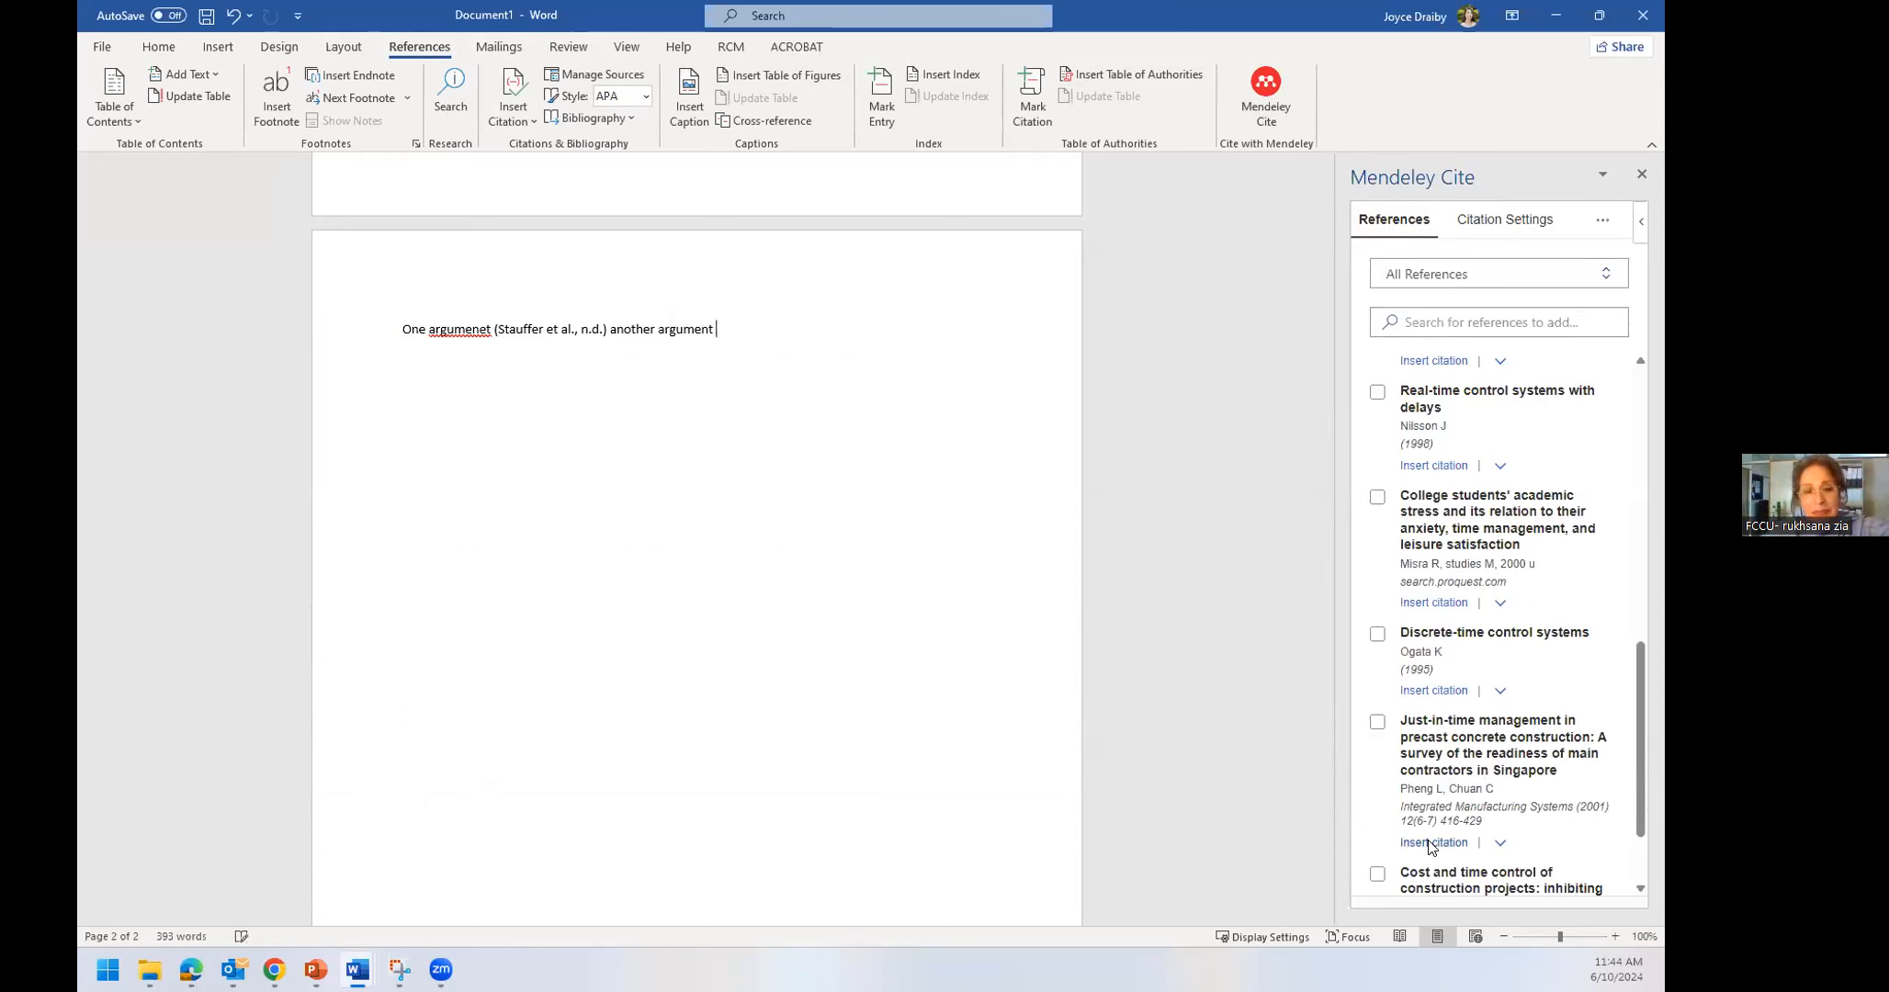
Insert the Mendeley bibliography on an empty line below the cited sentence
left_click(897, 325)
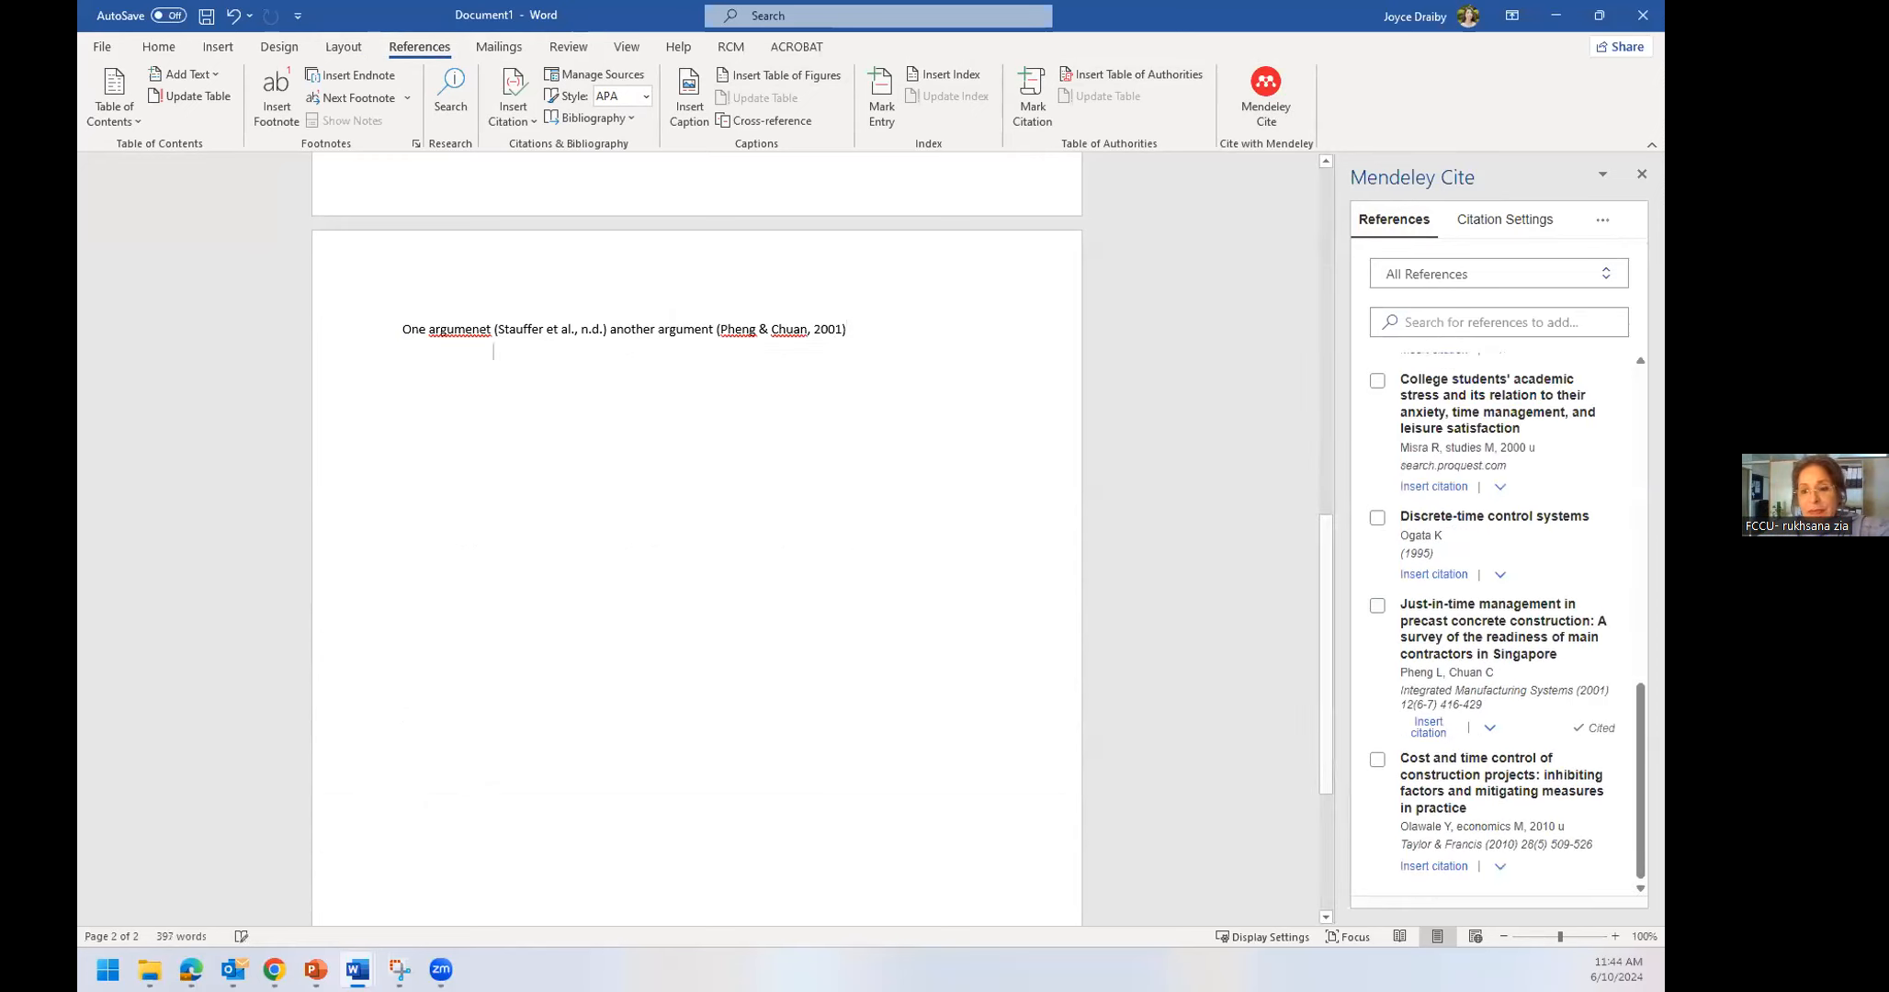
left_click(1603, 221)
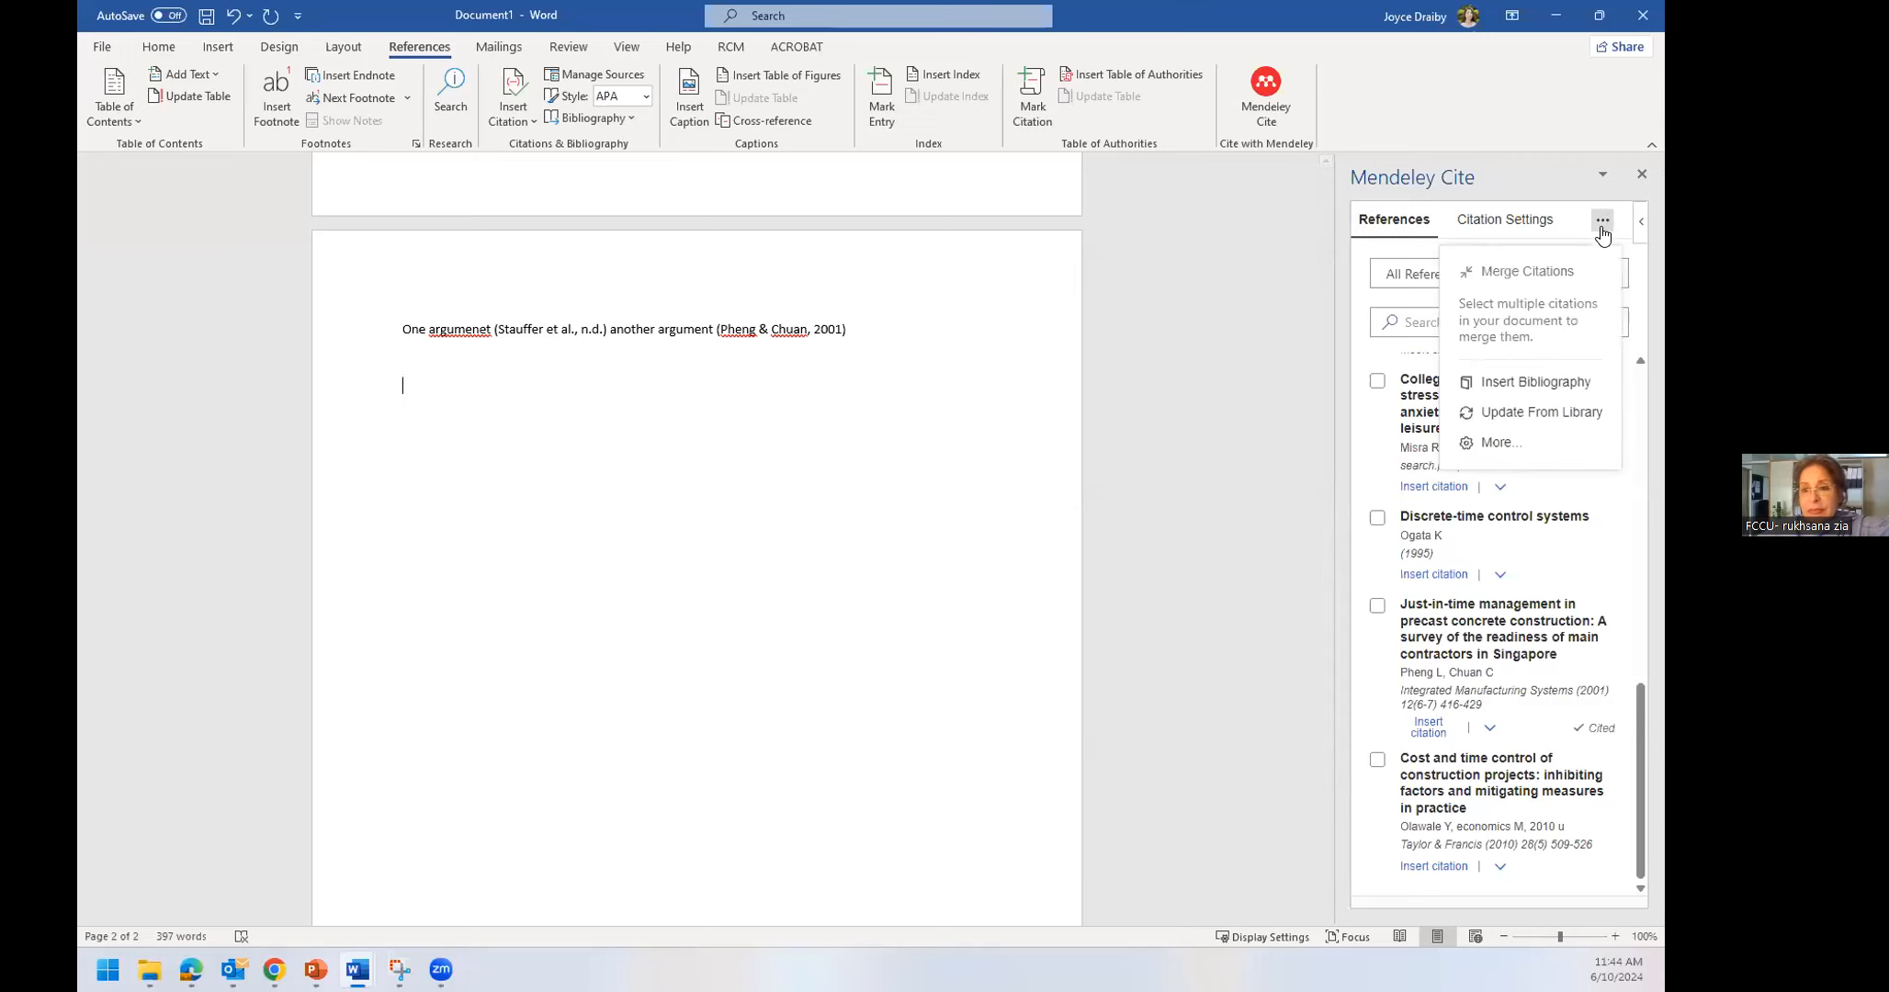
left_click(1563, 381)
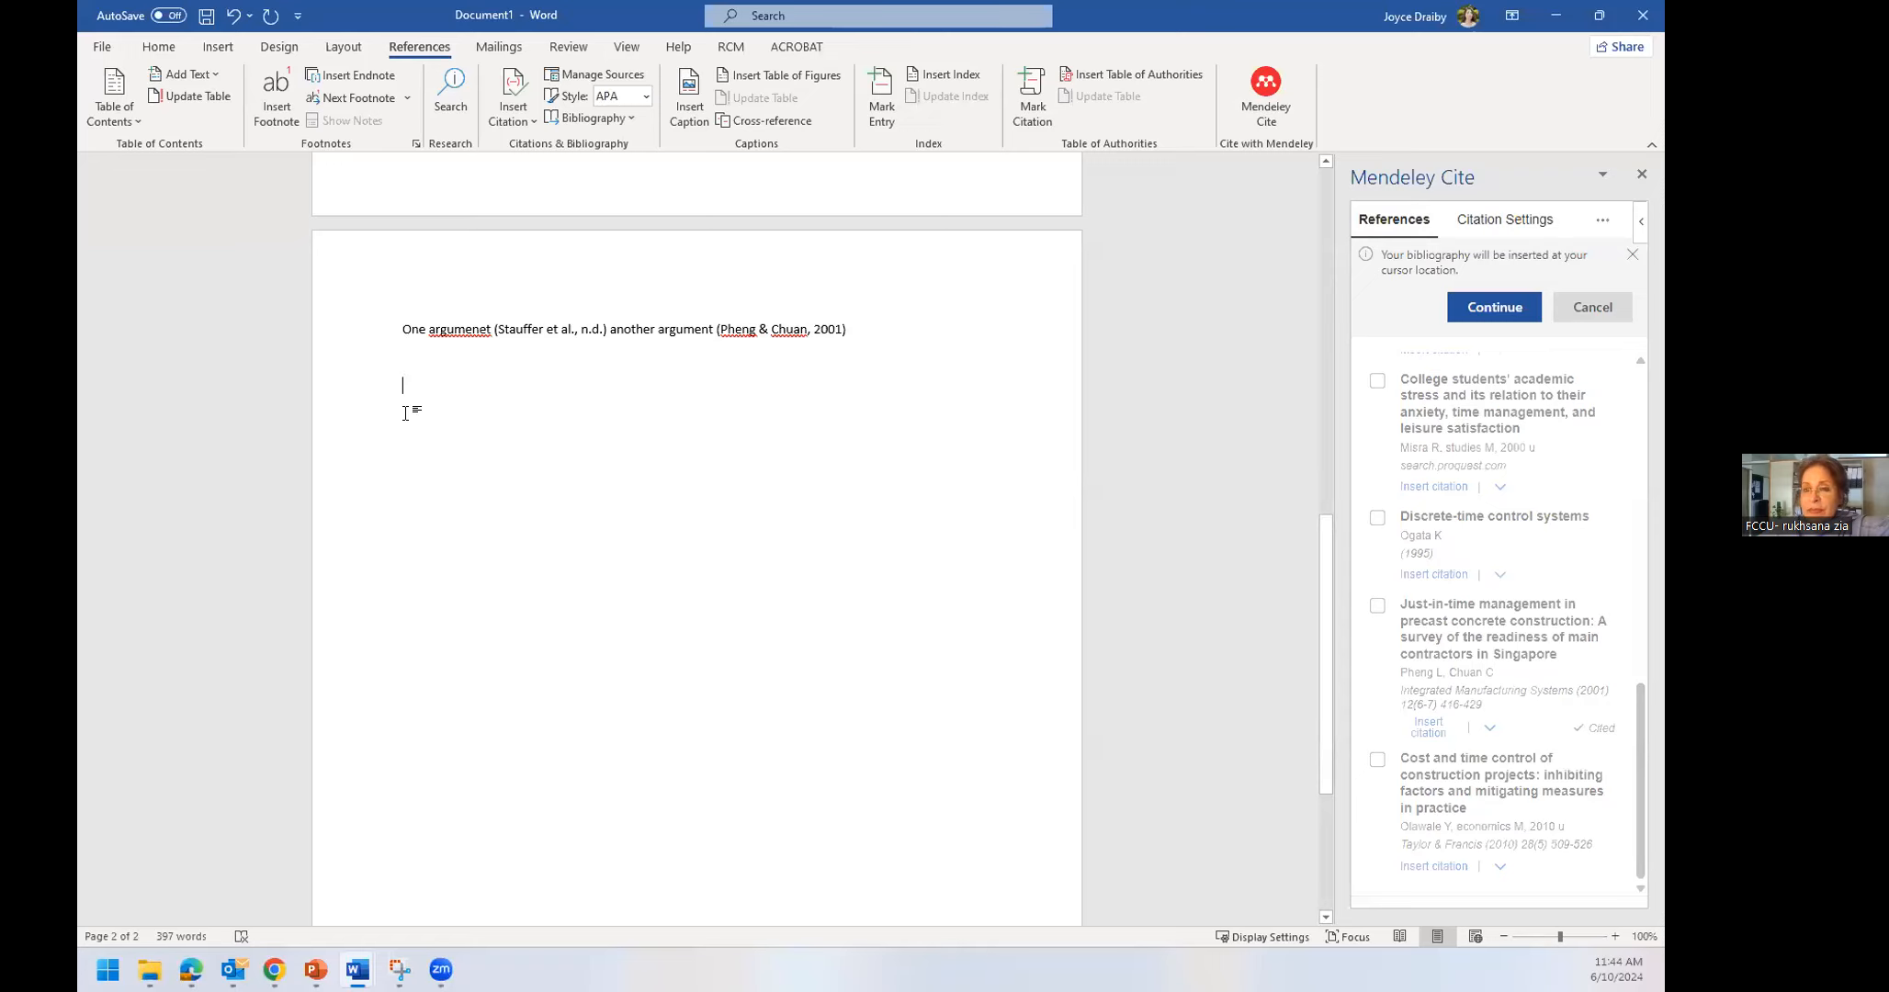
left_click(1517, 312)
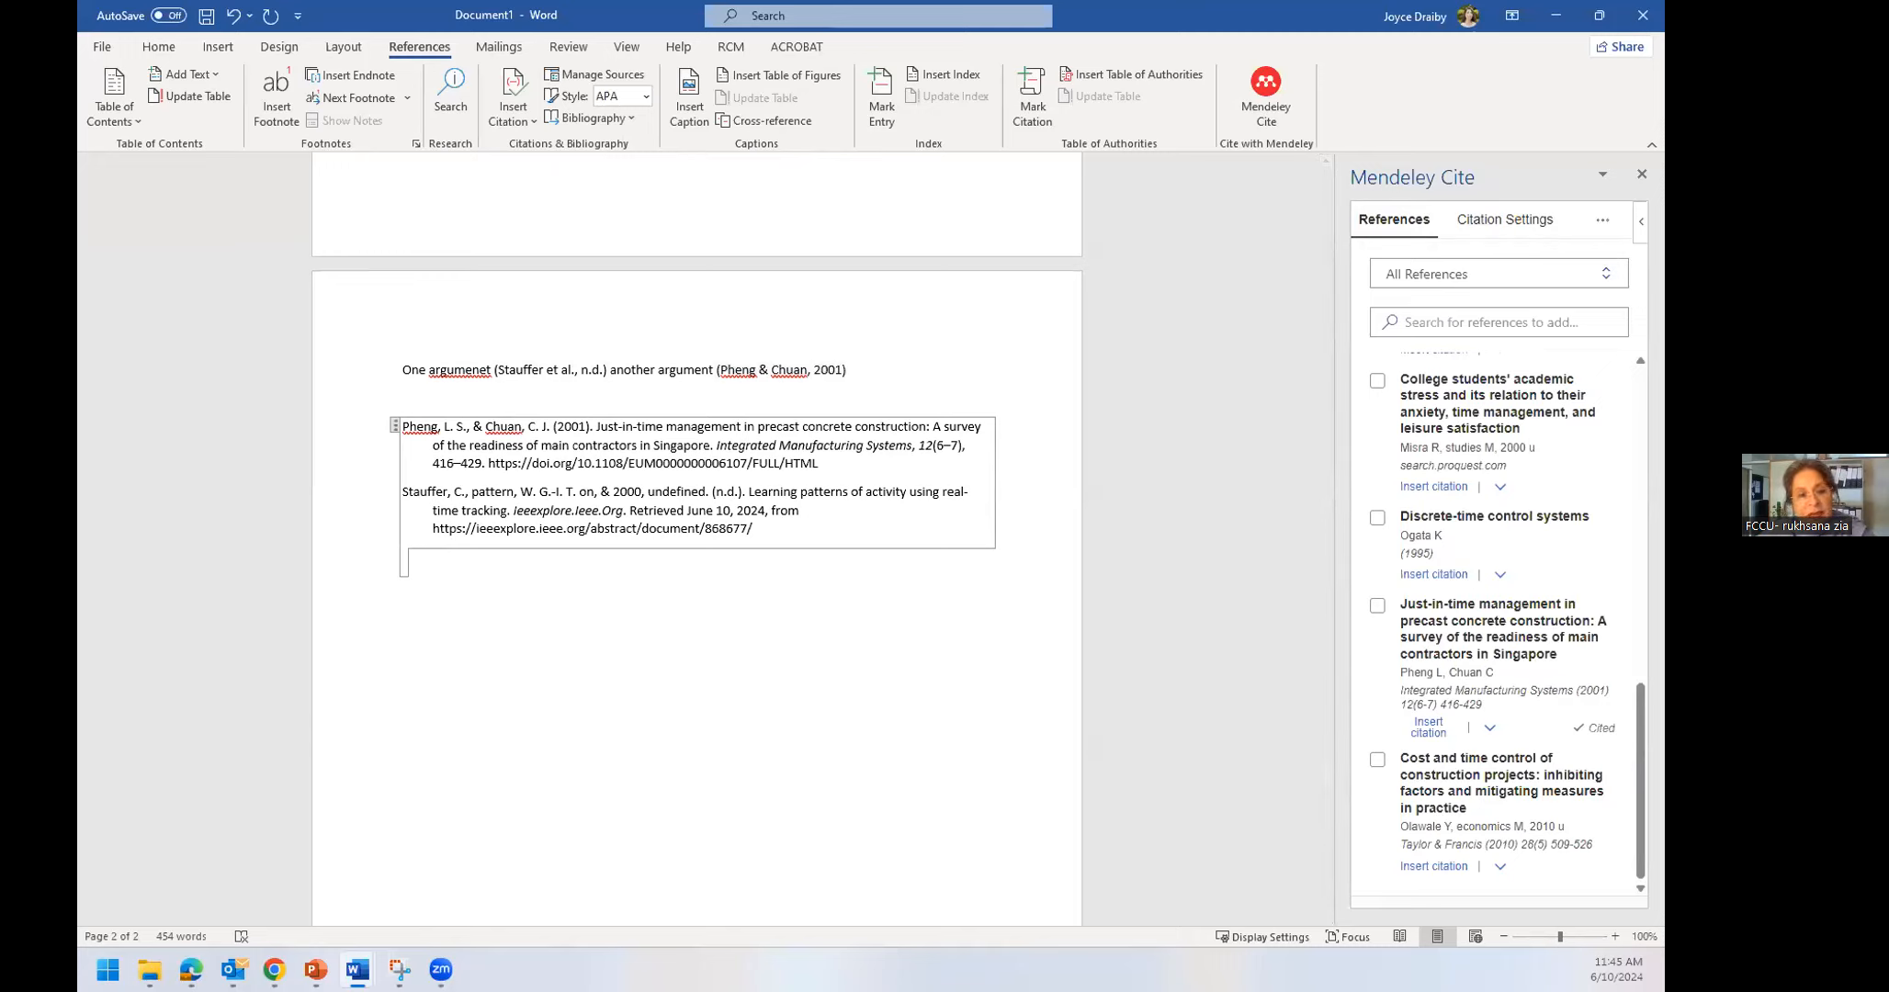
Switch to the Google Scholar results in Chrome and examine the cited-by counts of the listed articles
key("alt+Tab")
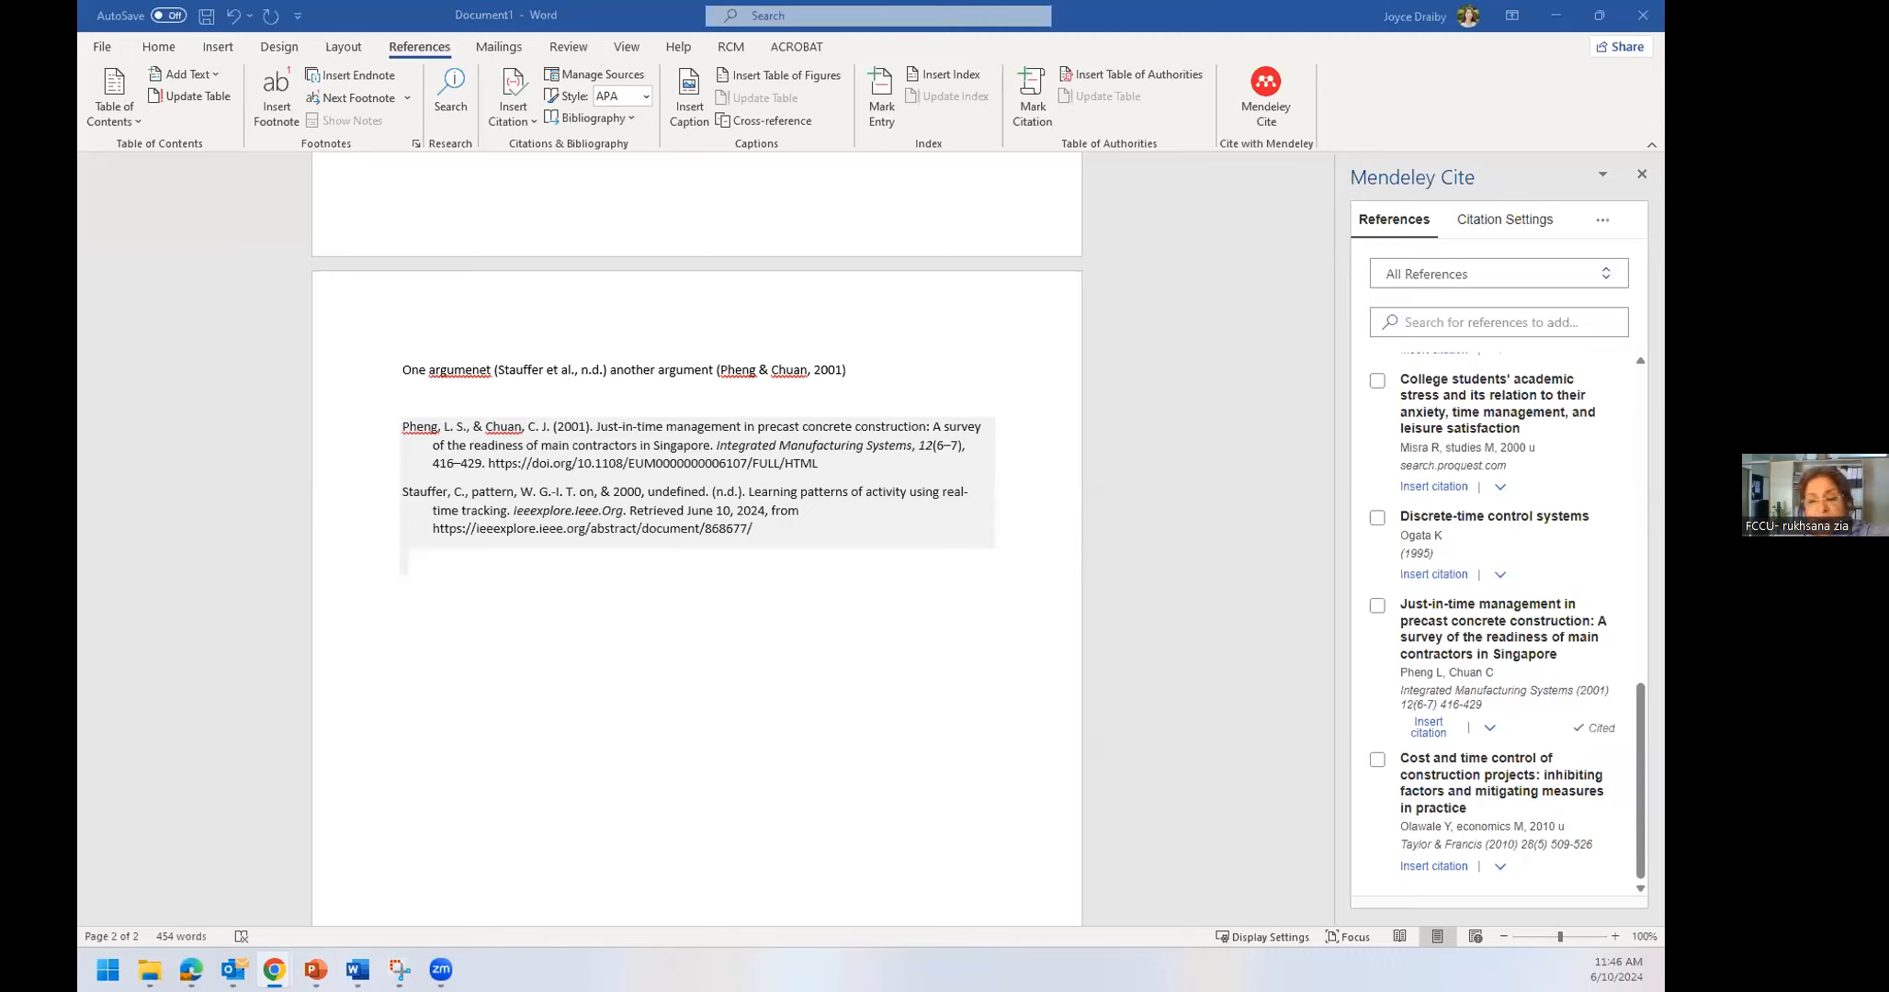
mouse_move(274, 970)
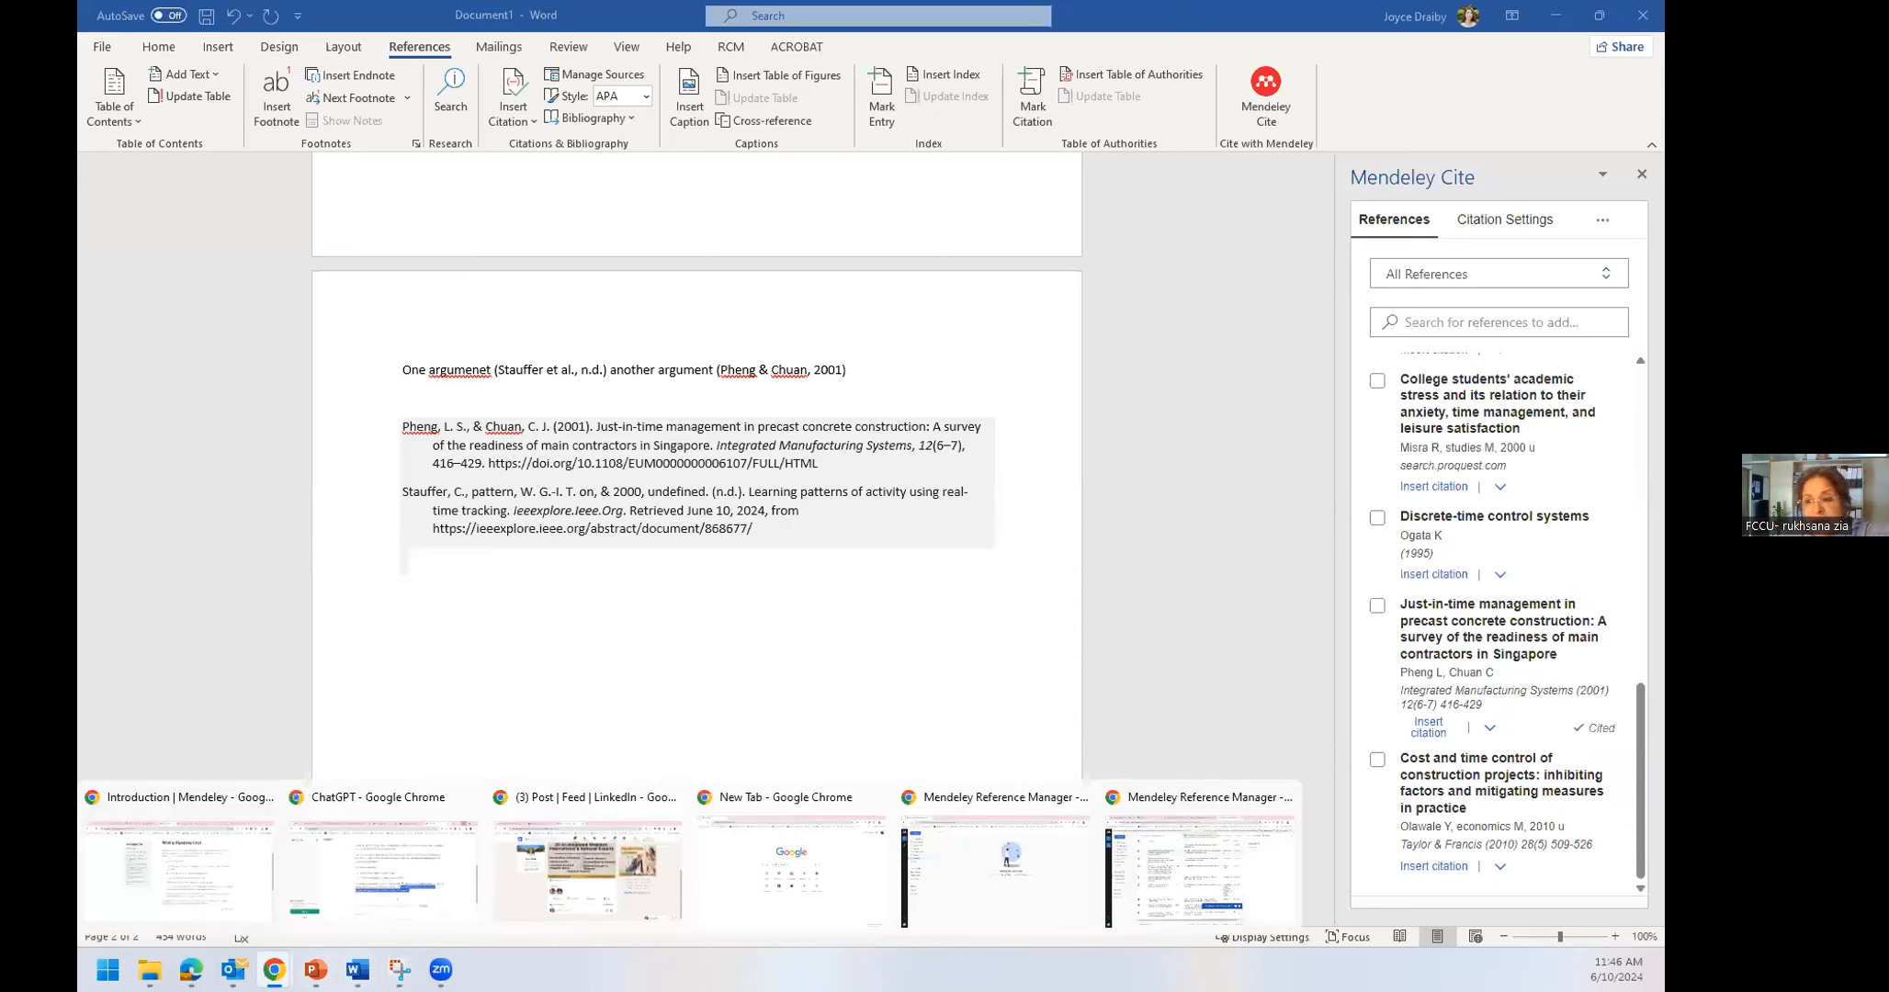
left_click(1269, 858)
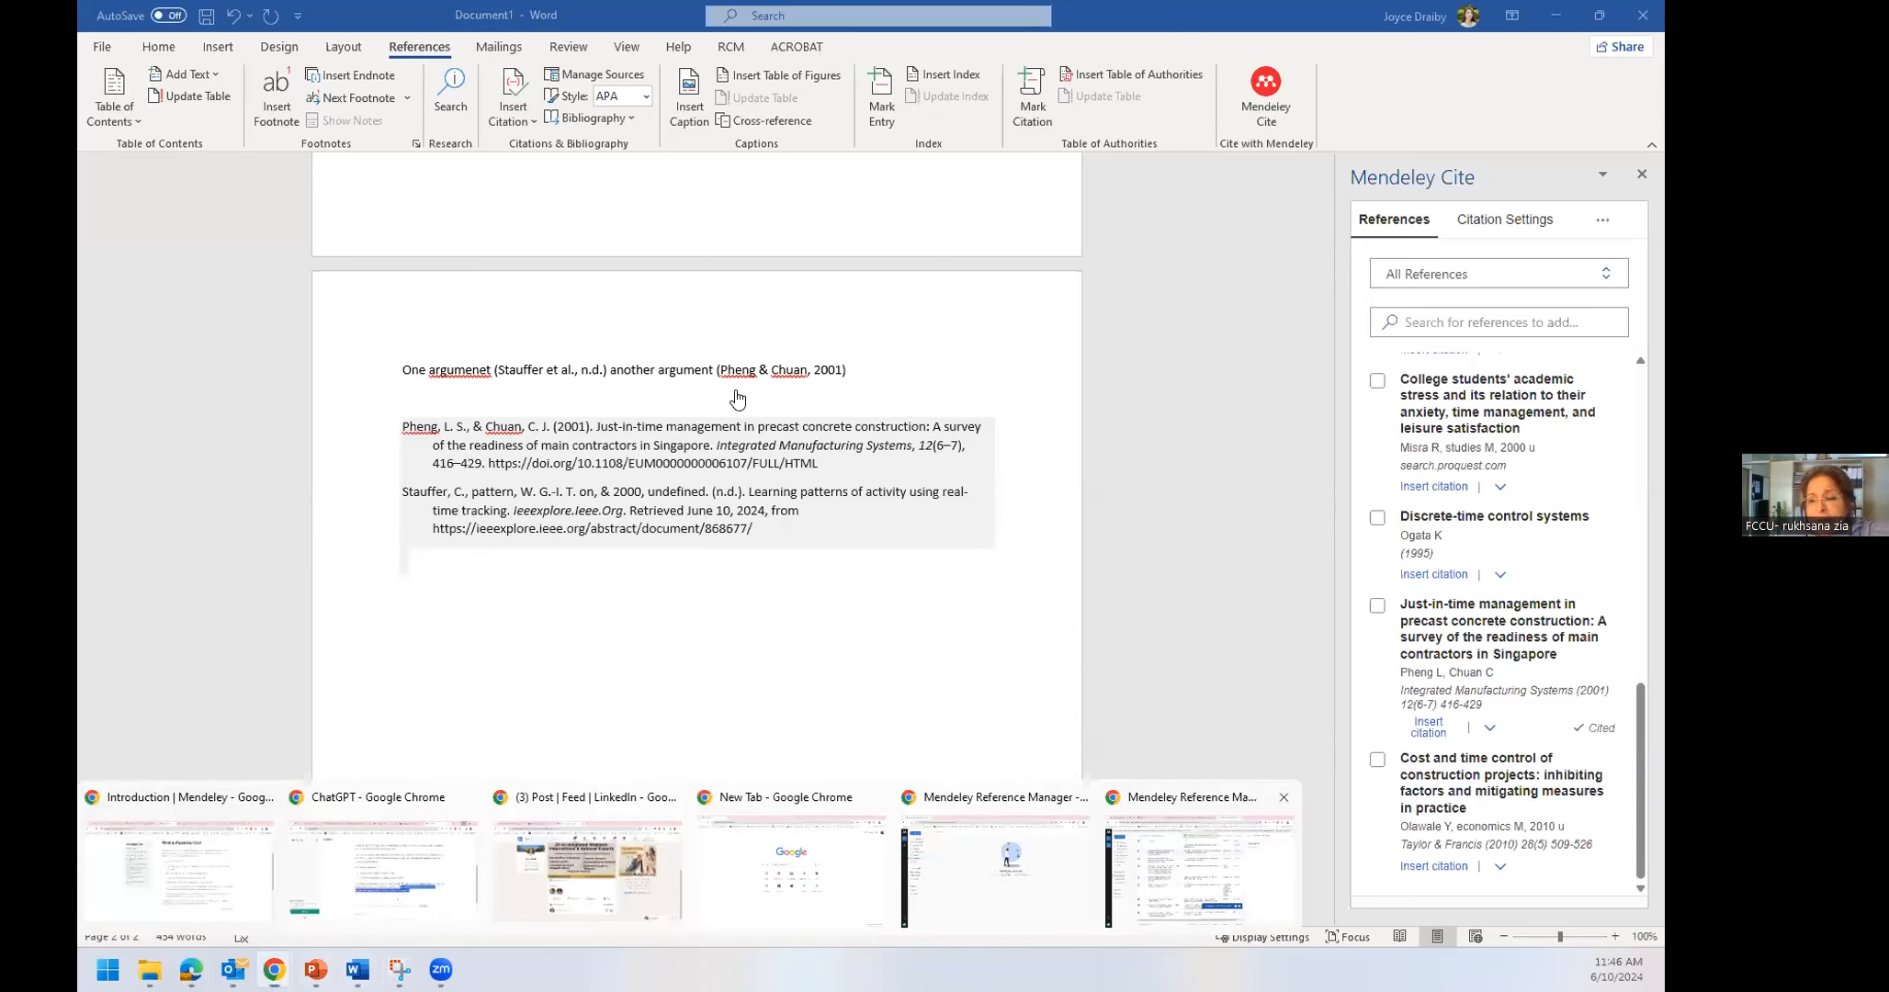
left_click(628, 19)
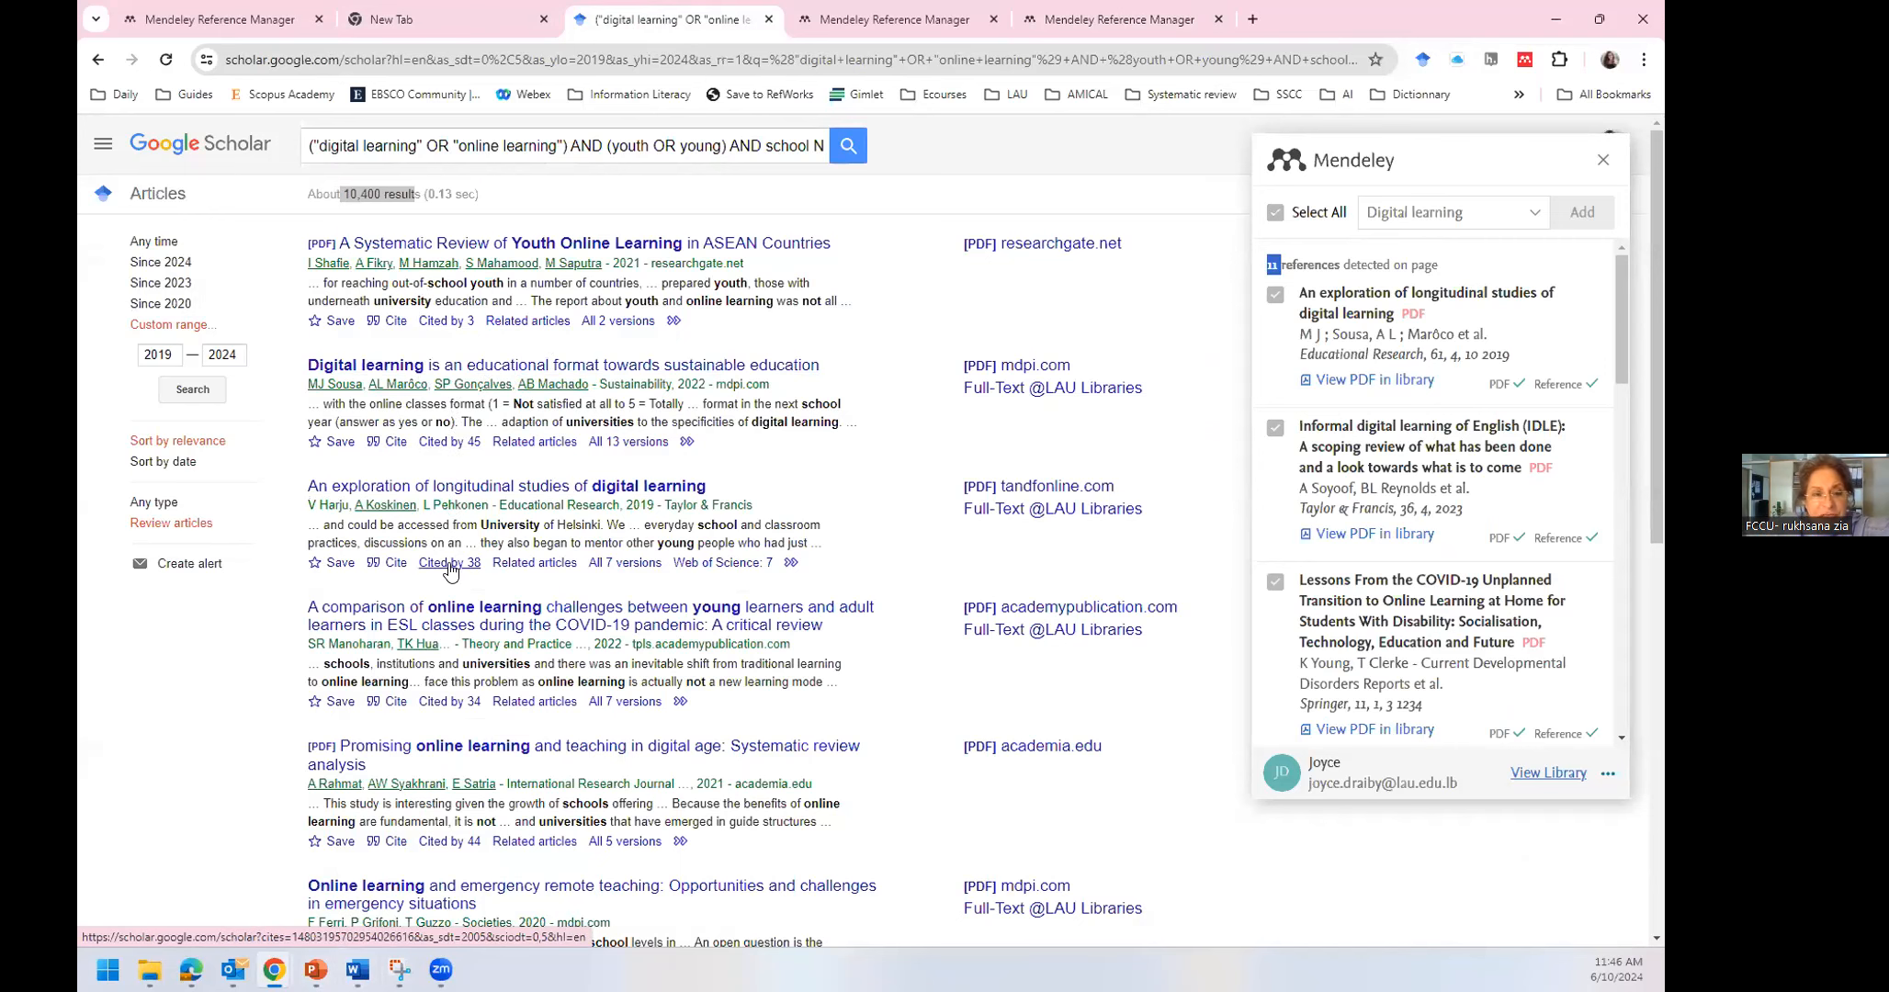
scroll(453, 570, "down", 2)
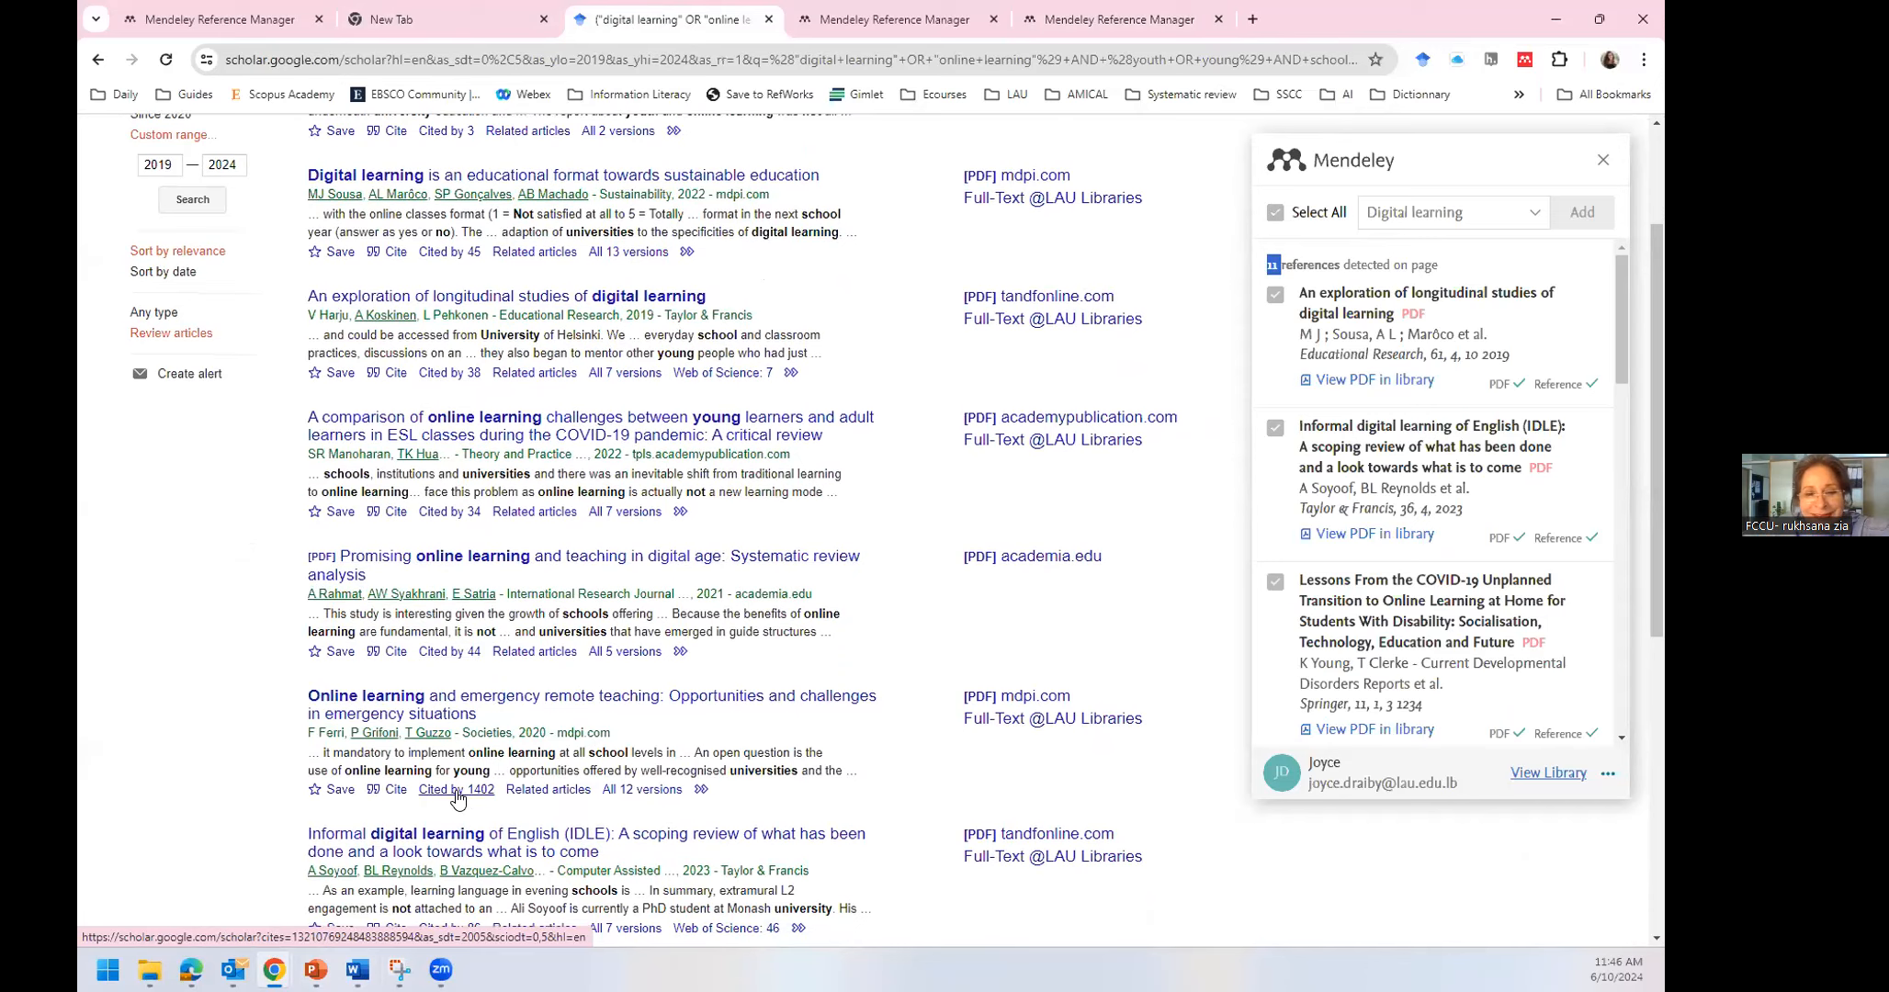
scroll(457, 798, "down", 2)
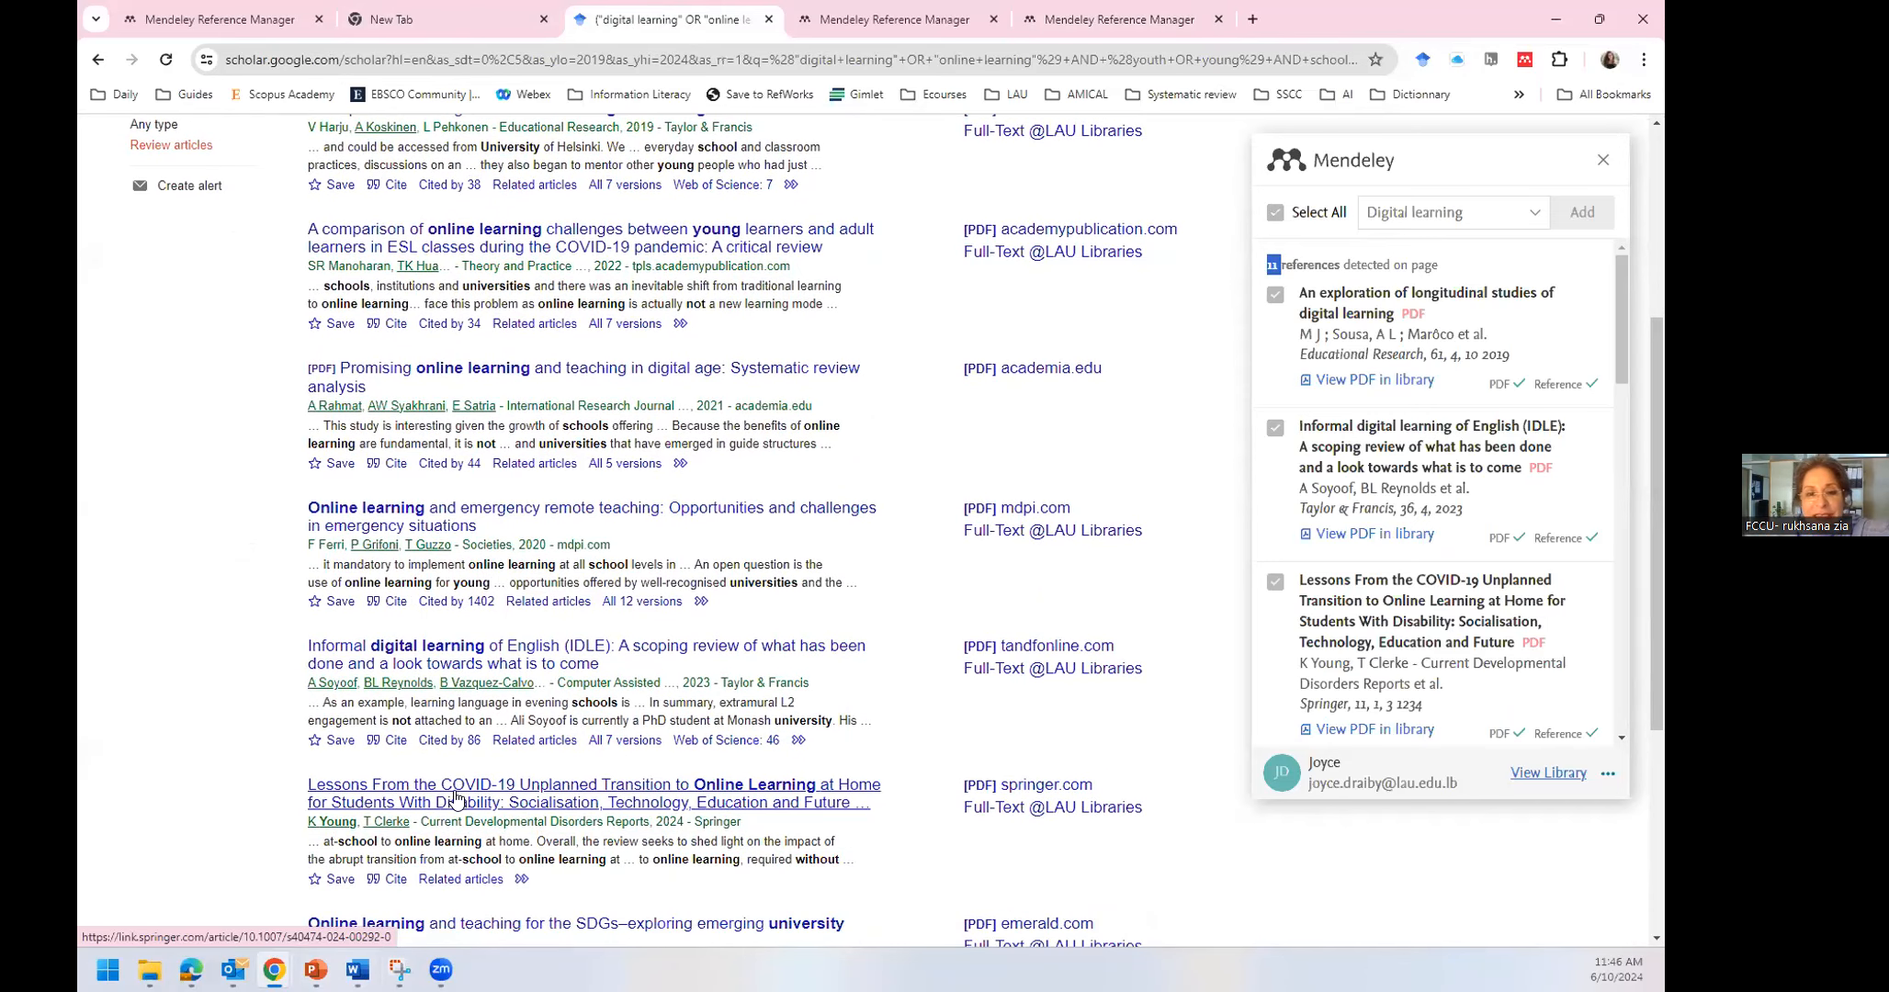
scroll(455, 796, "up", 4)
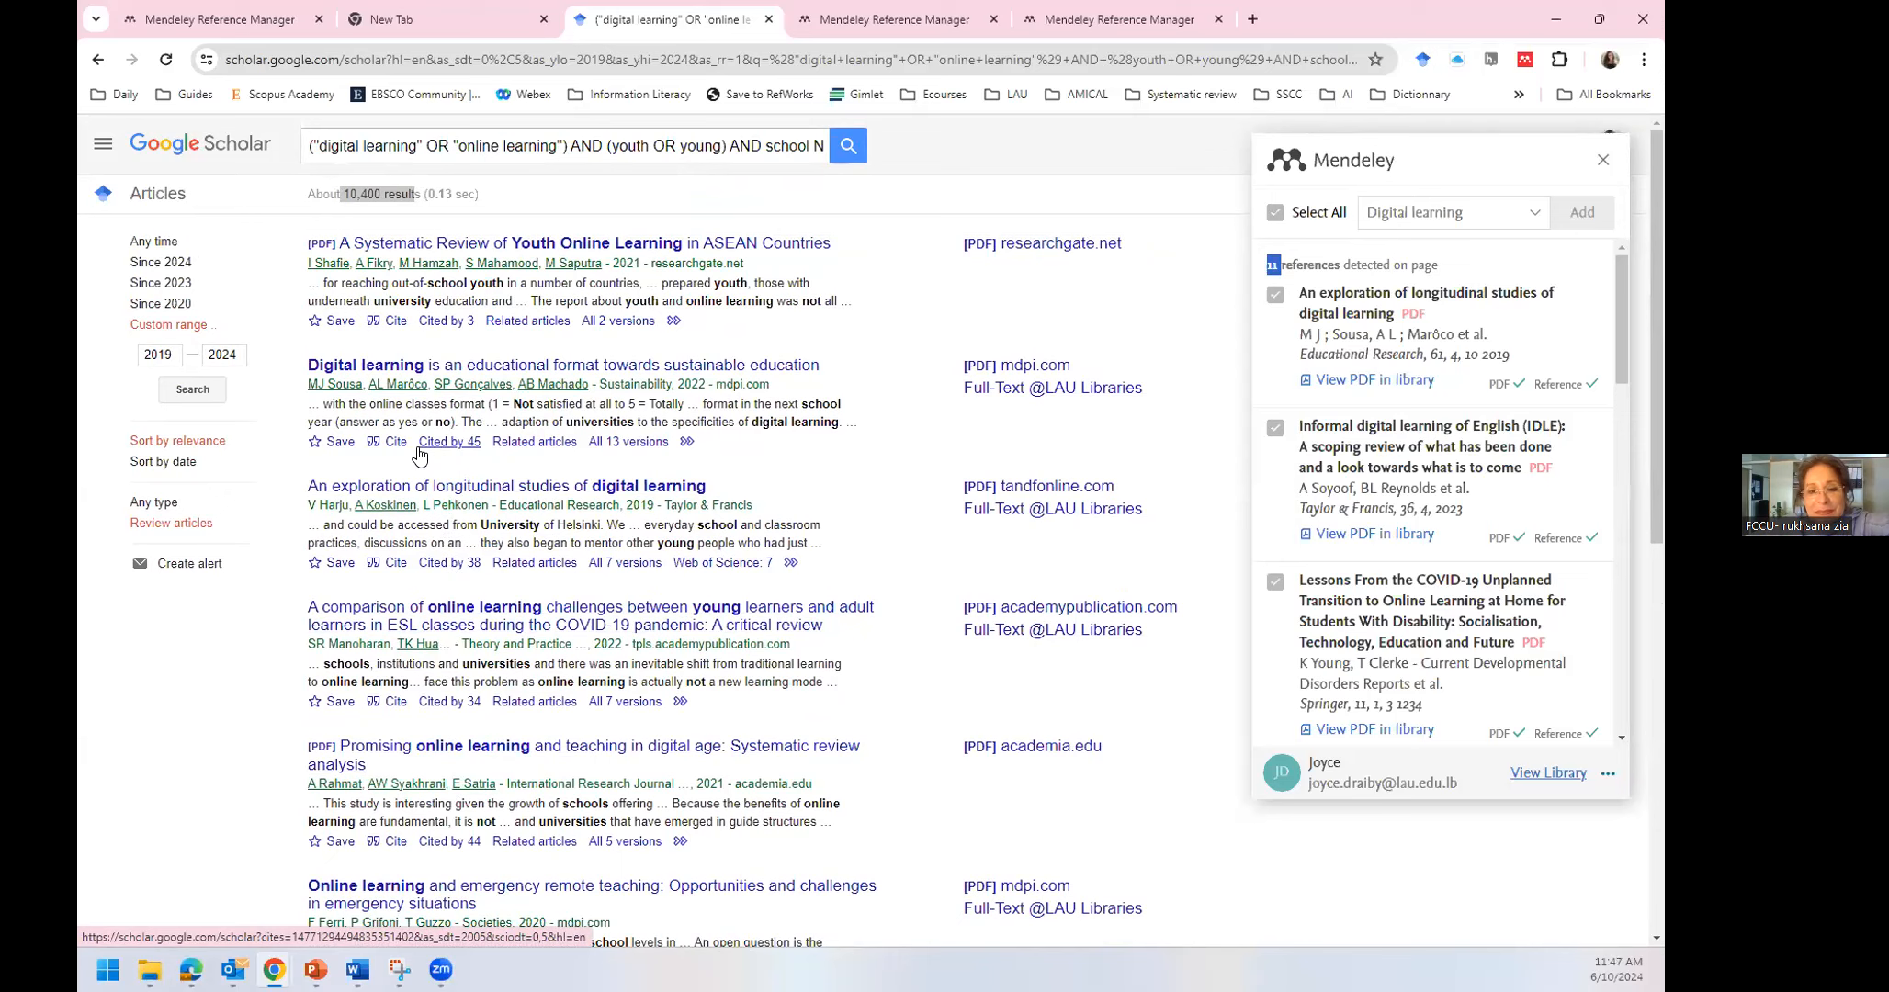
Return to the Word document and review the generated bibliography under the cited sentence
mouse_move(357, 970)
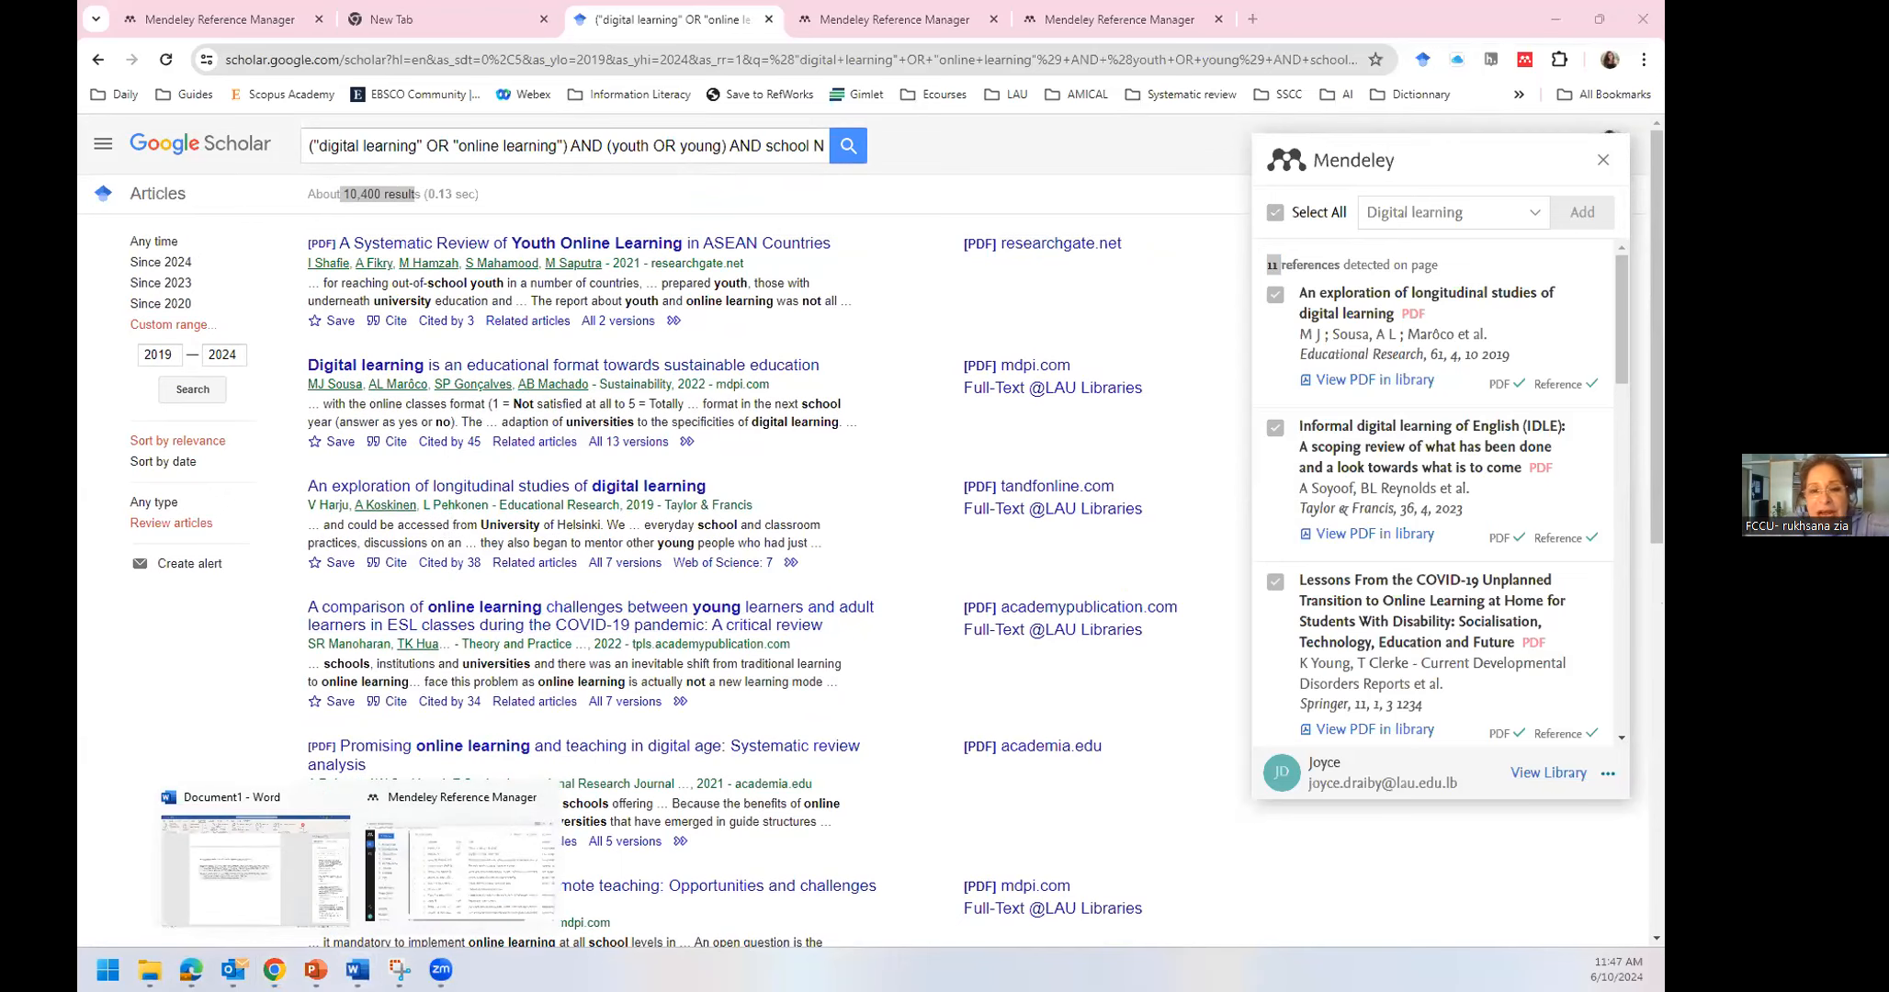
left_click(311, 872)
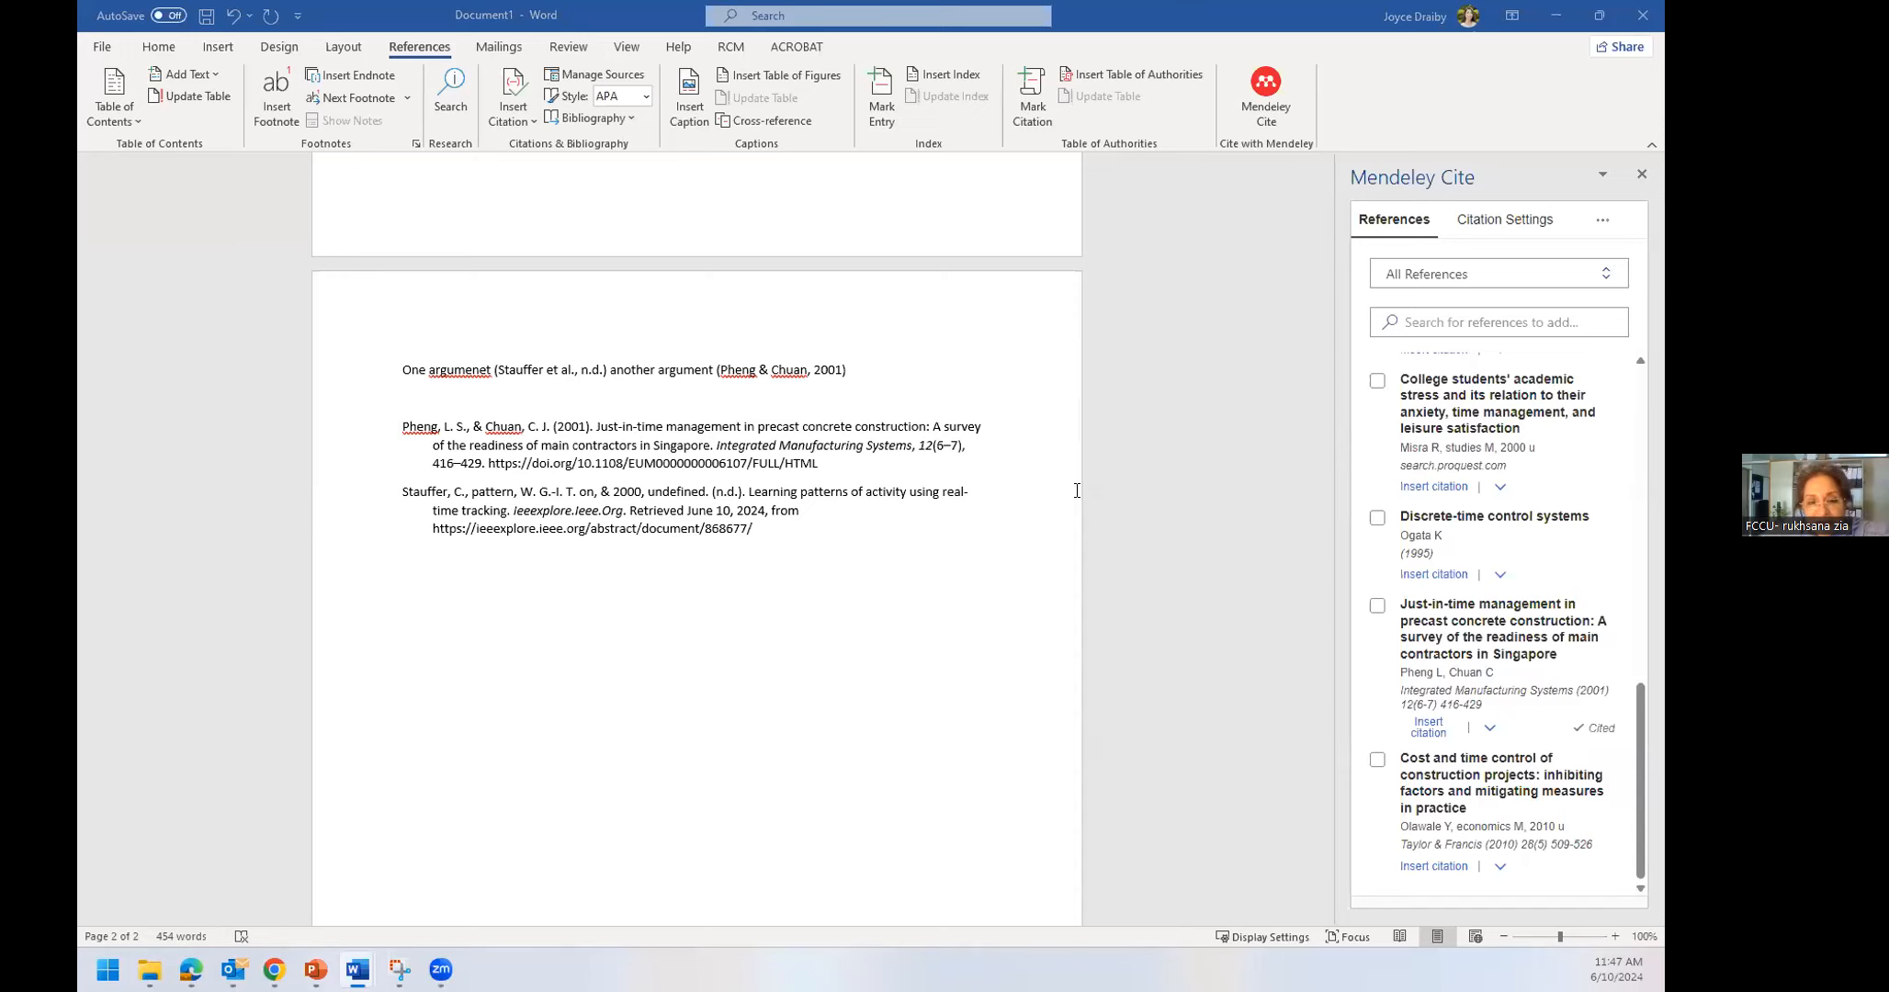
left_click(473, 558)
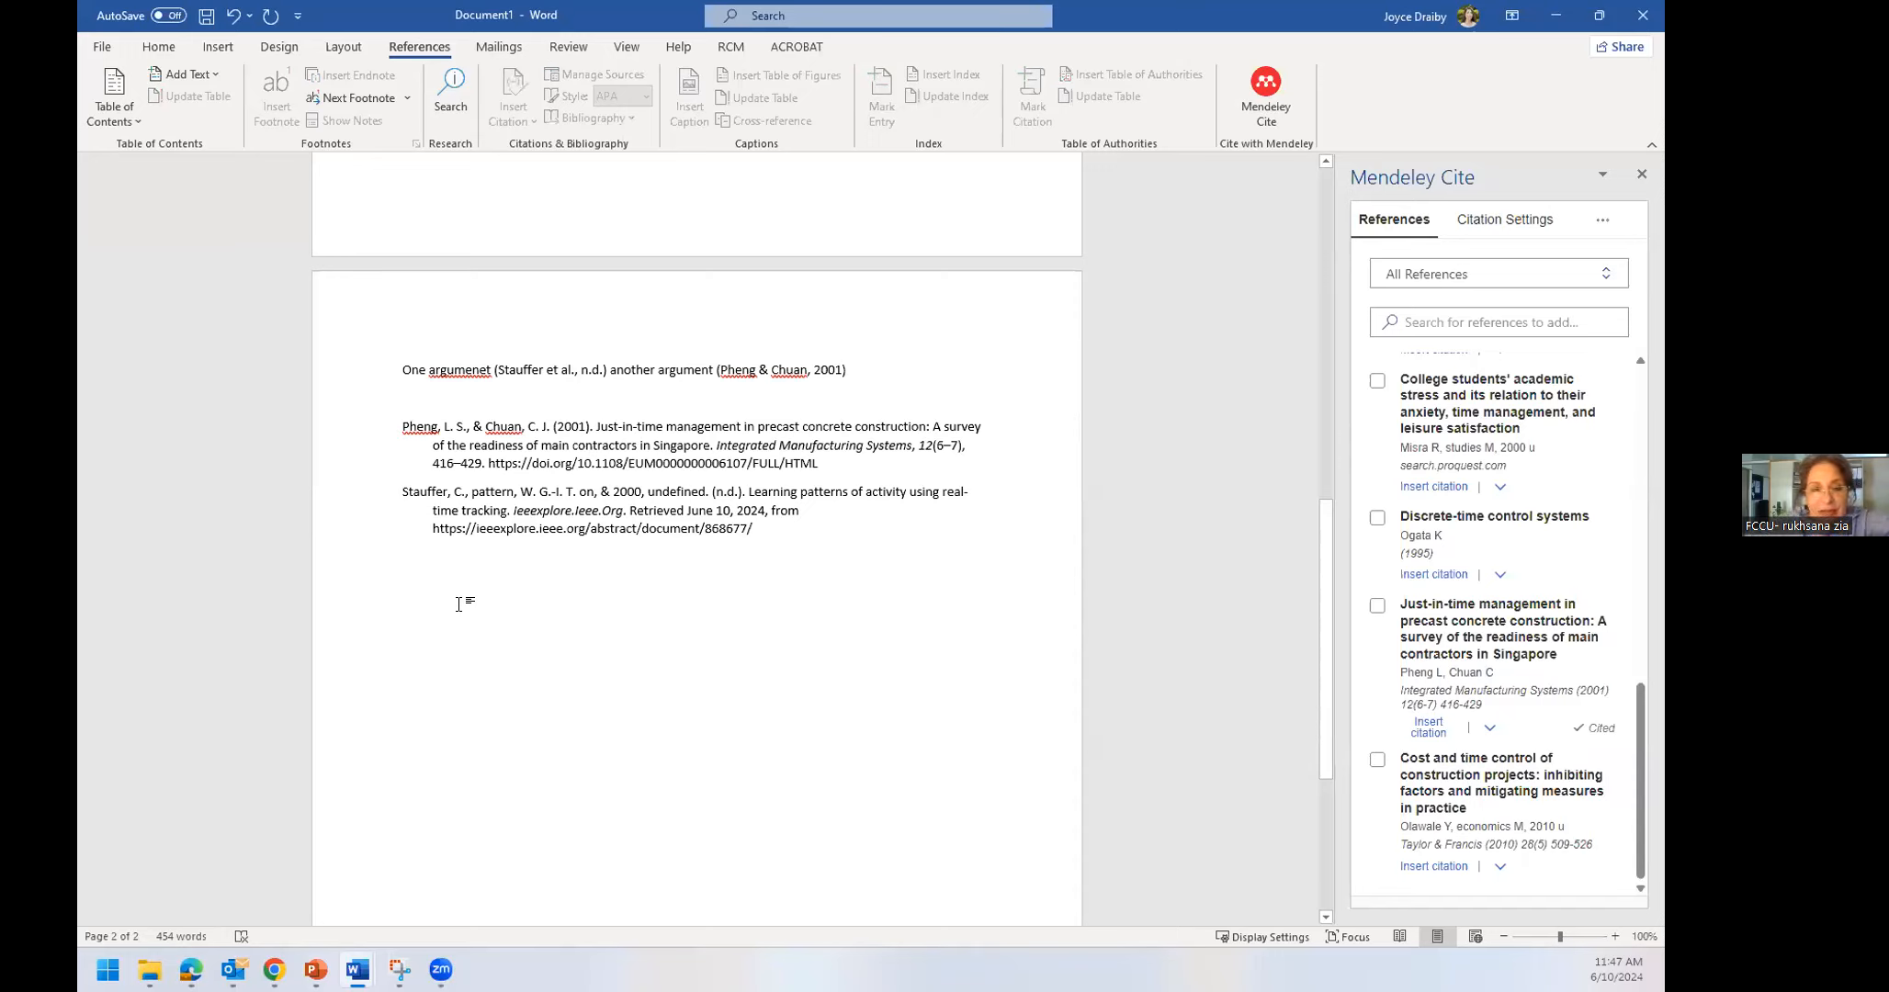
Switch back to Mendeley Reference Manager in Chrome and open the PDF of "Identifying Students' Learning Patterns in Online Learning Environments" for reading
mouse_move(357, 970)
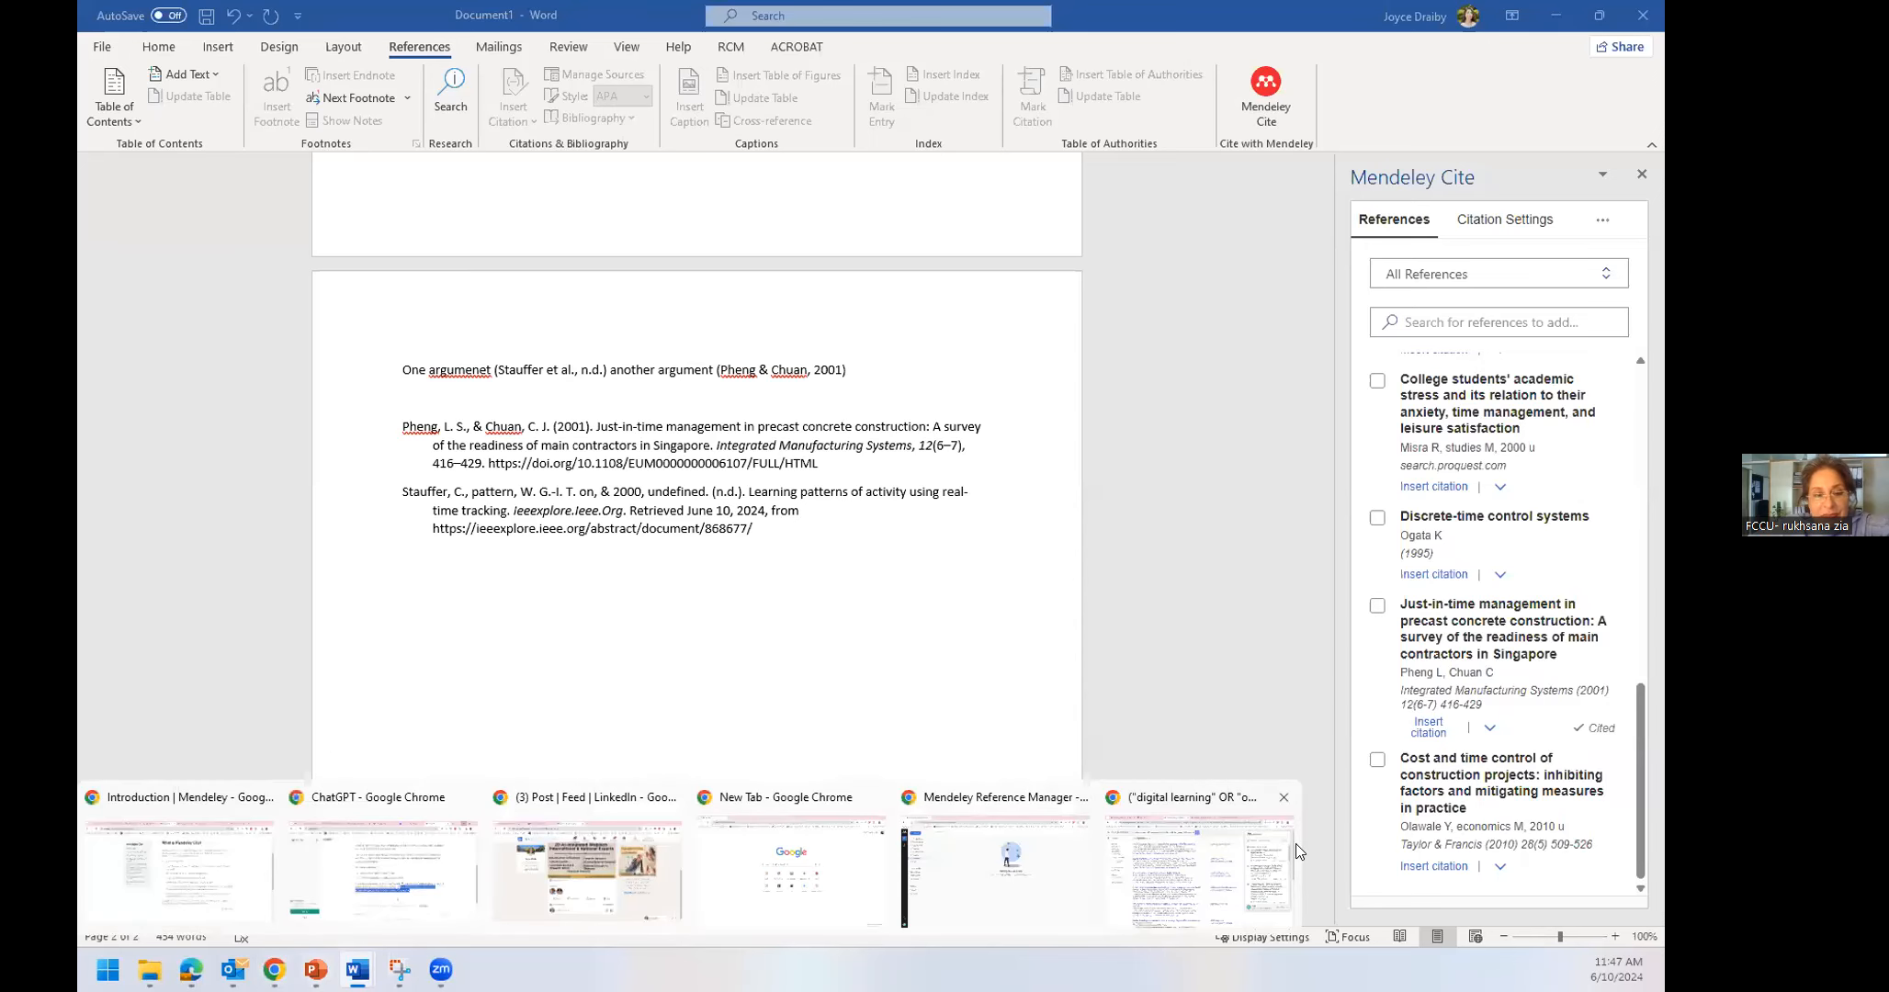
left_click(1215, 877)
left_click(248, 21)
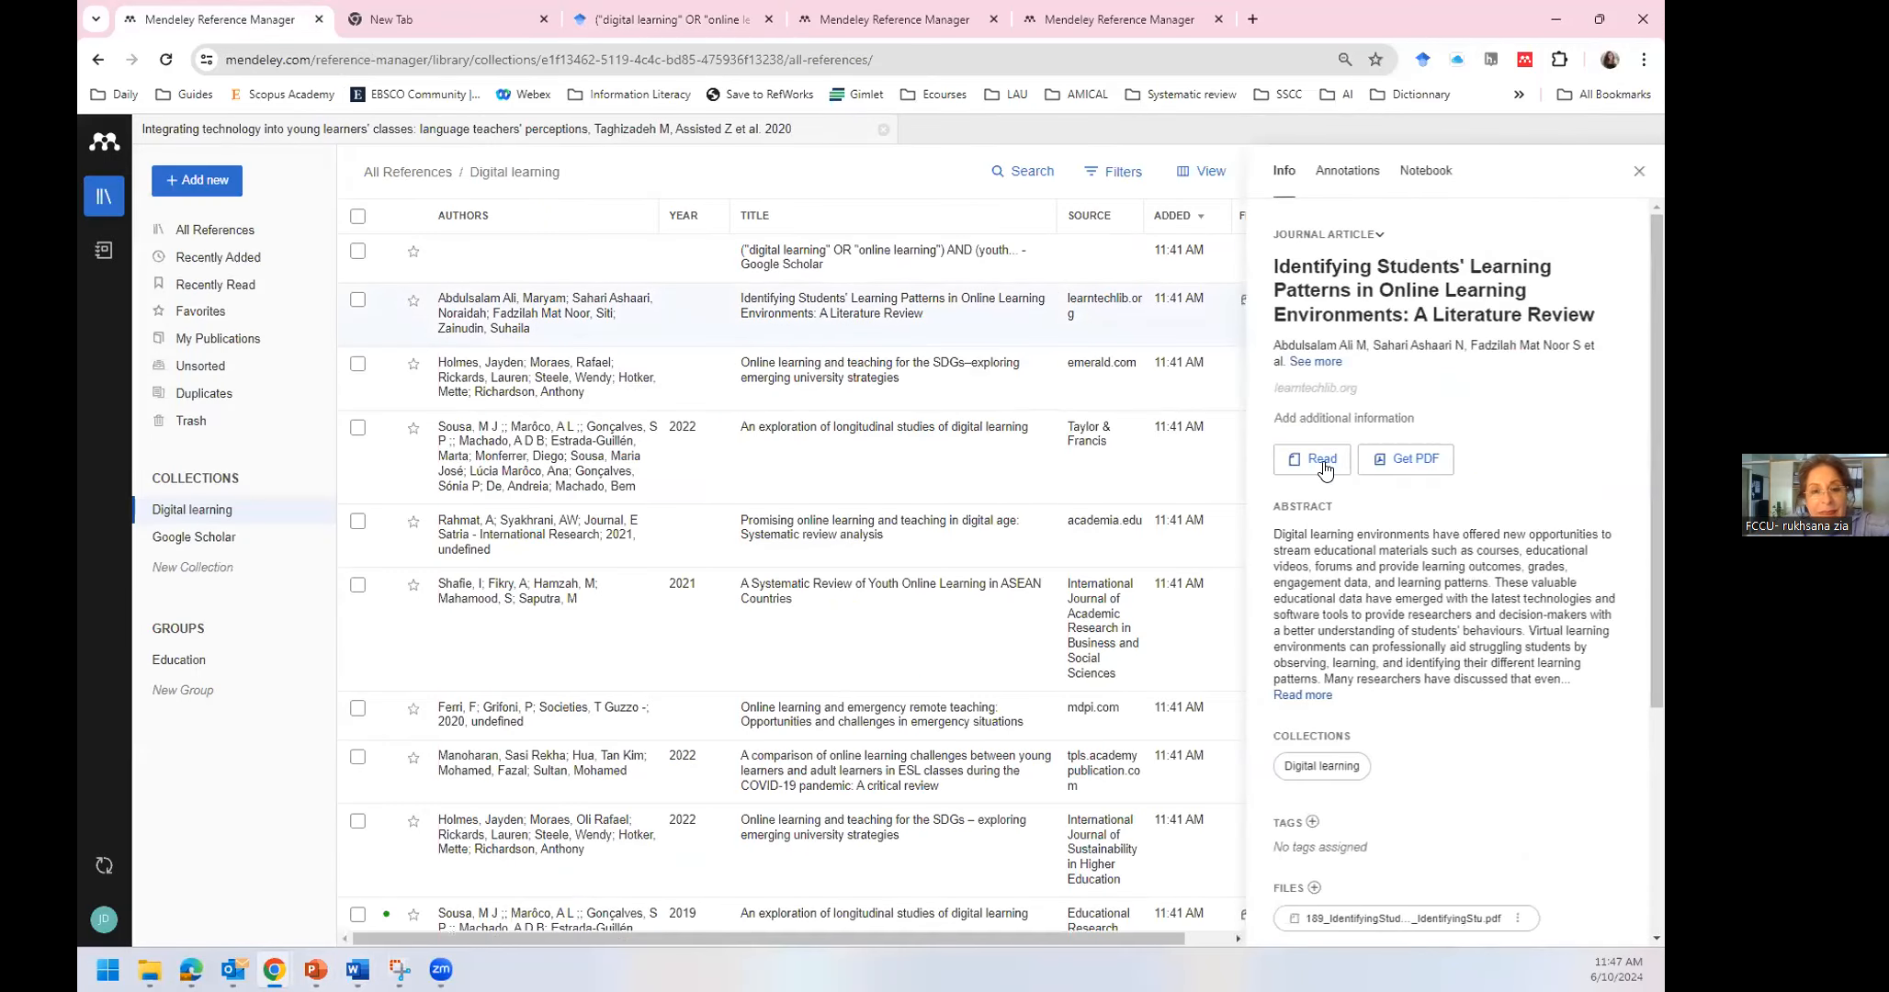
left_click(1324, 467)
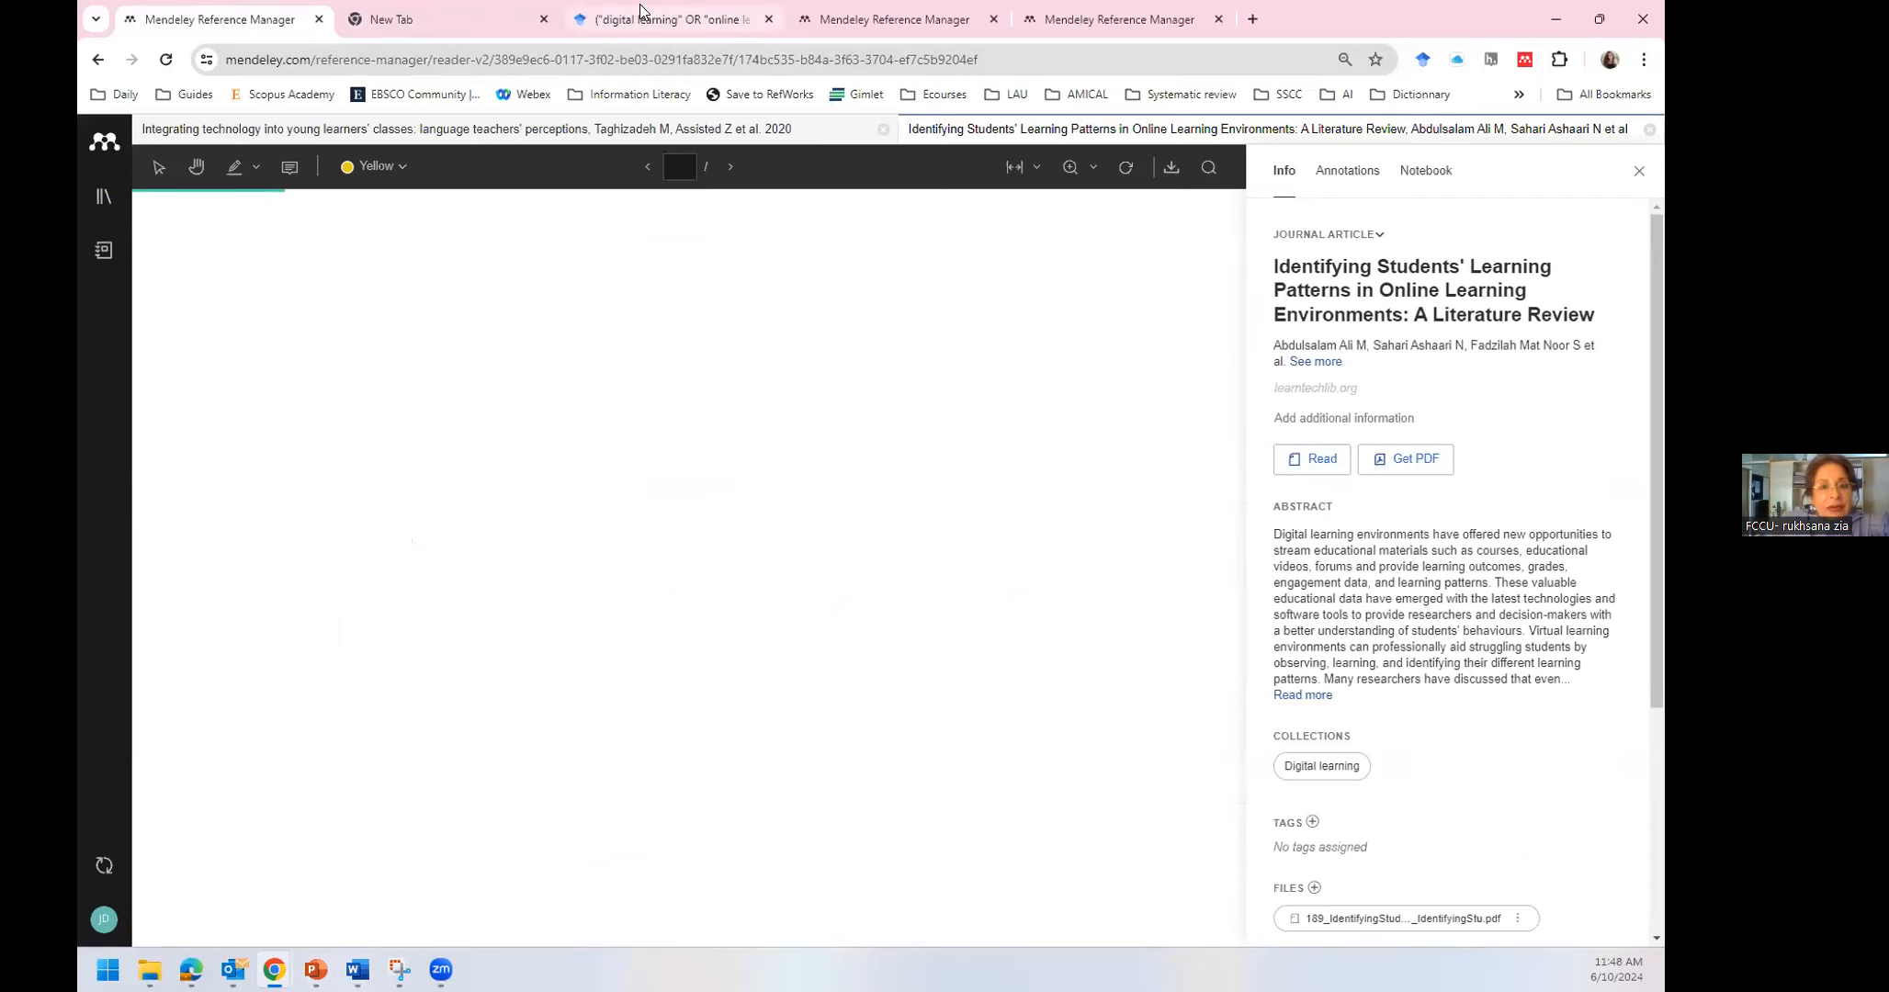
left_click(957, 25)
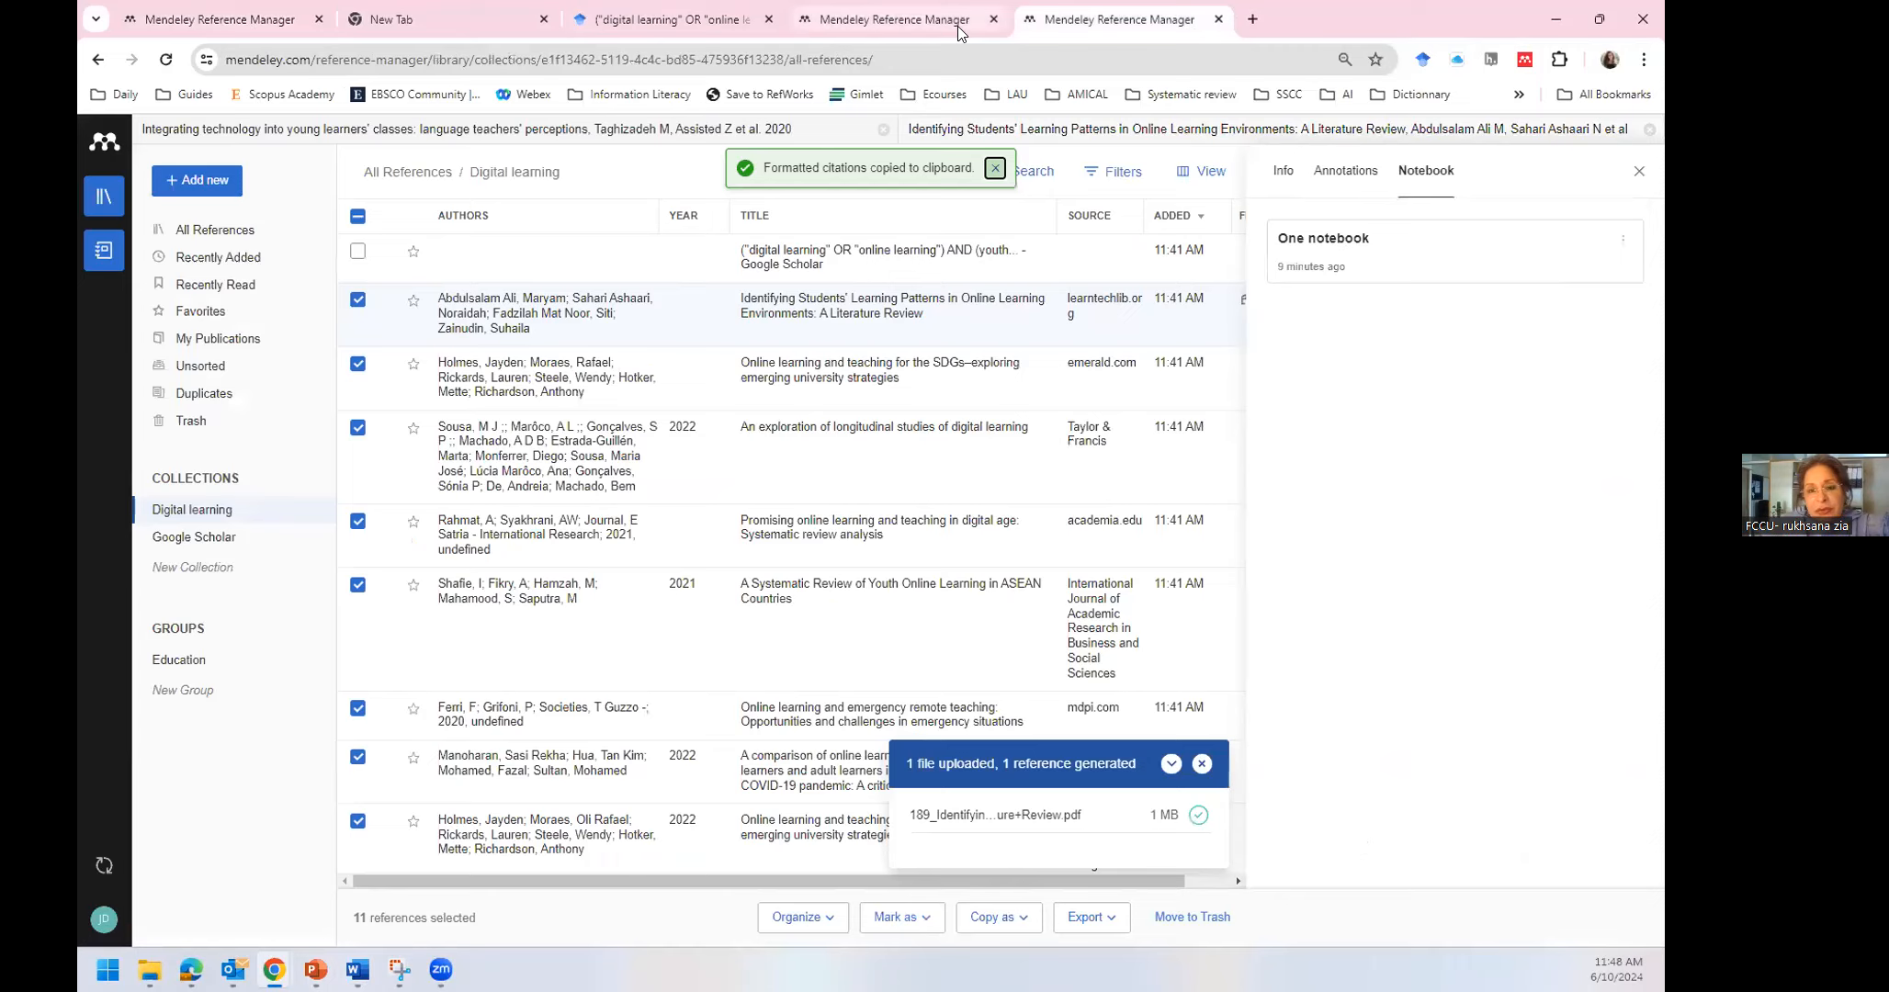
left_click(276, 28)
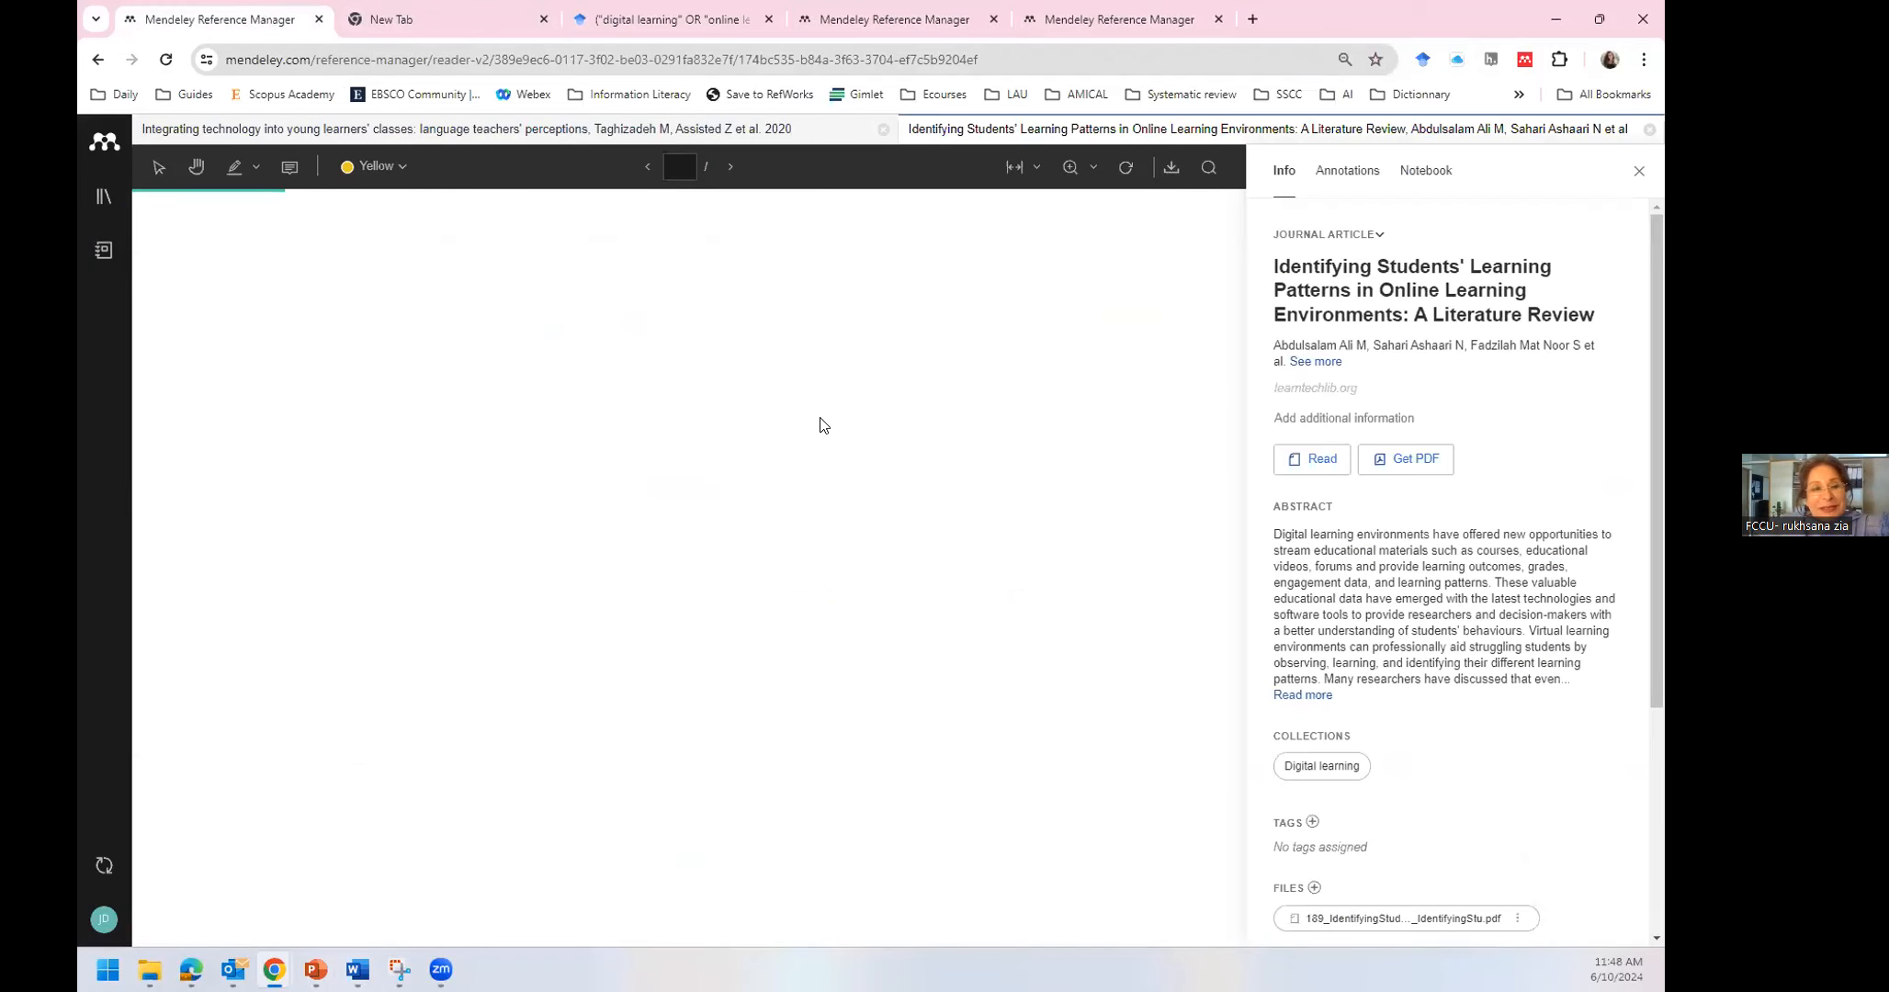
Examine the numbered in-text citations [4, 8] and [7] on page 2 and their matching entries in the PDF's reference list
scroll(598, 644, "down", 3)
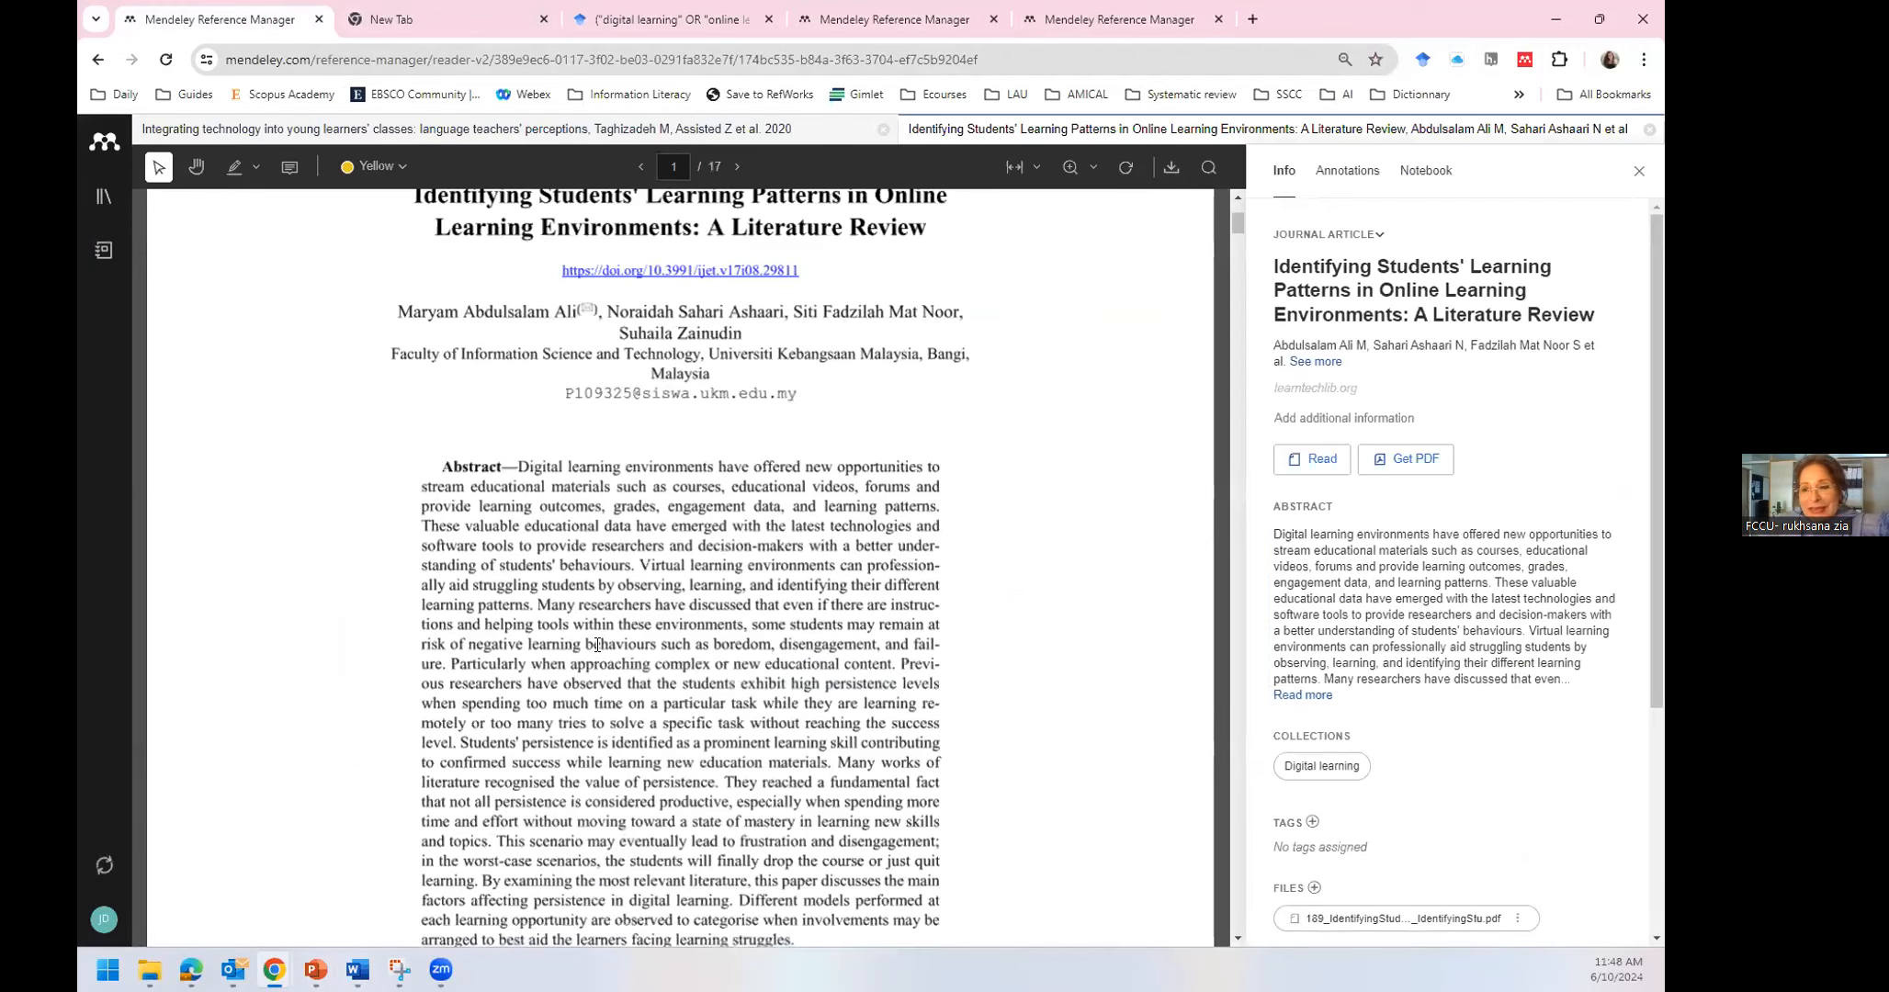
scroll(597, 645, "down", 10)
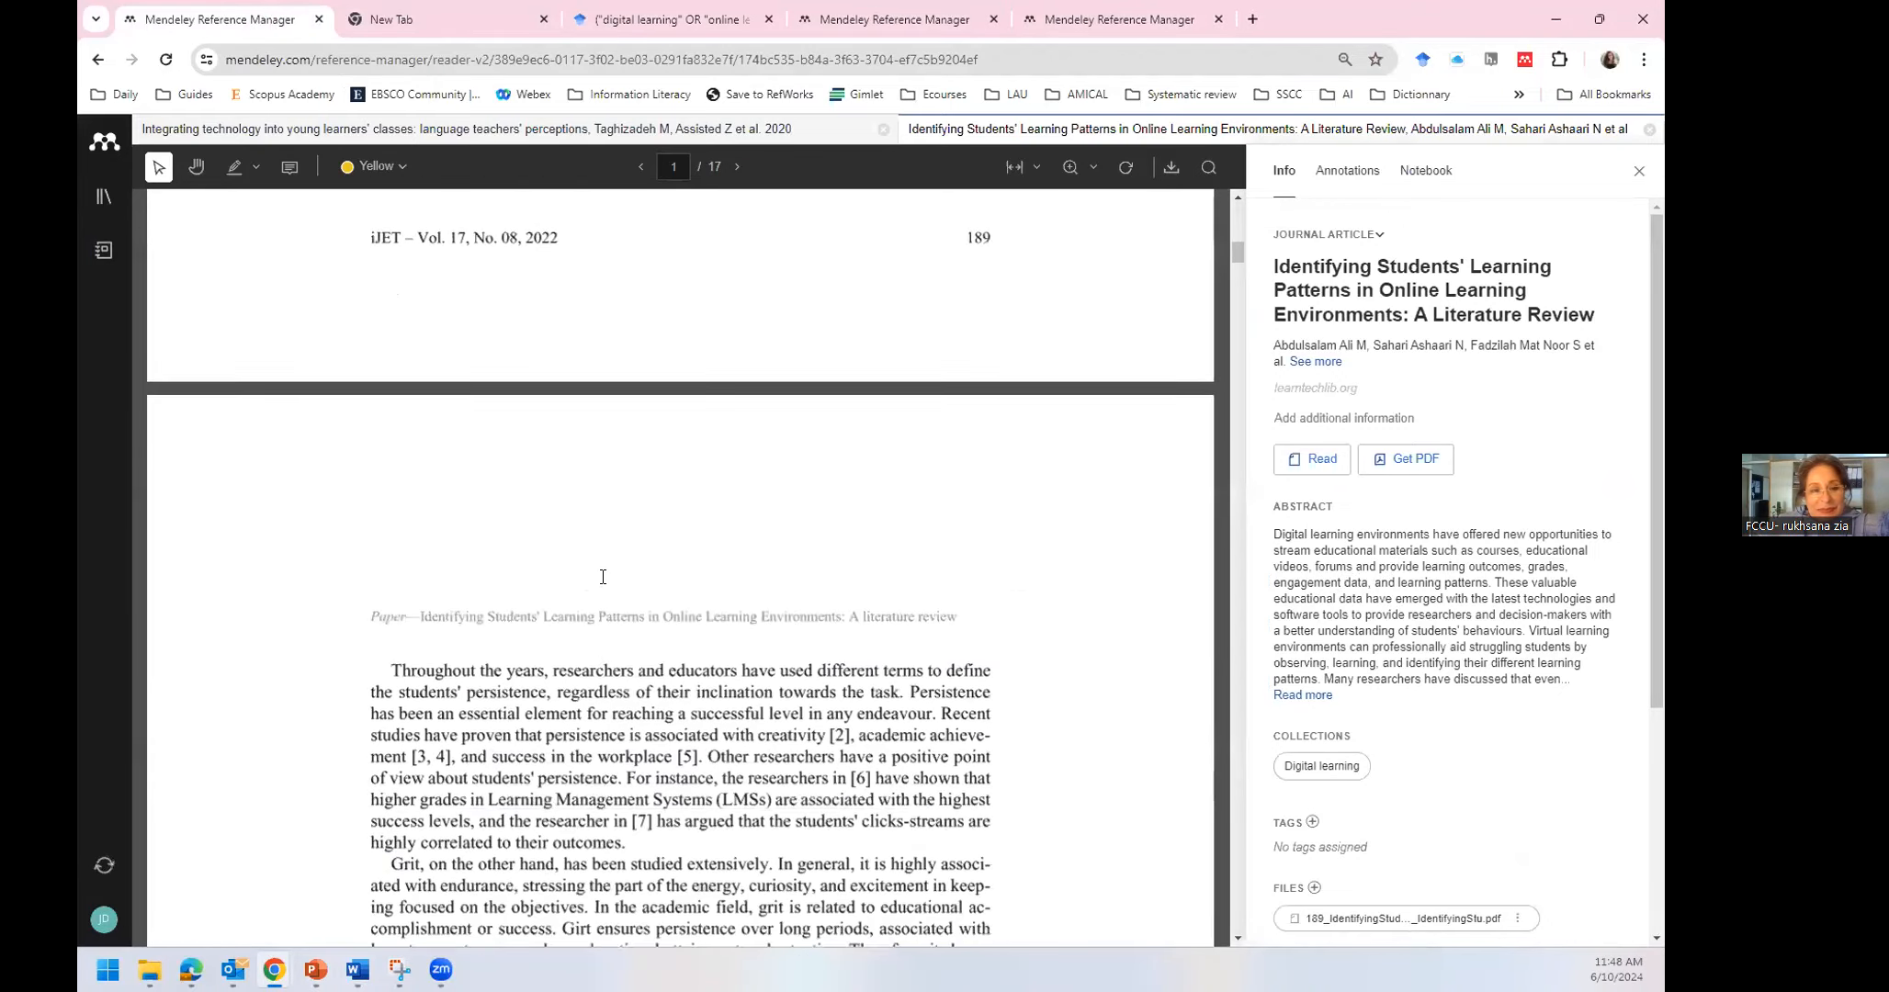
left_click_drag(563, 594, 614, 593)
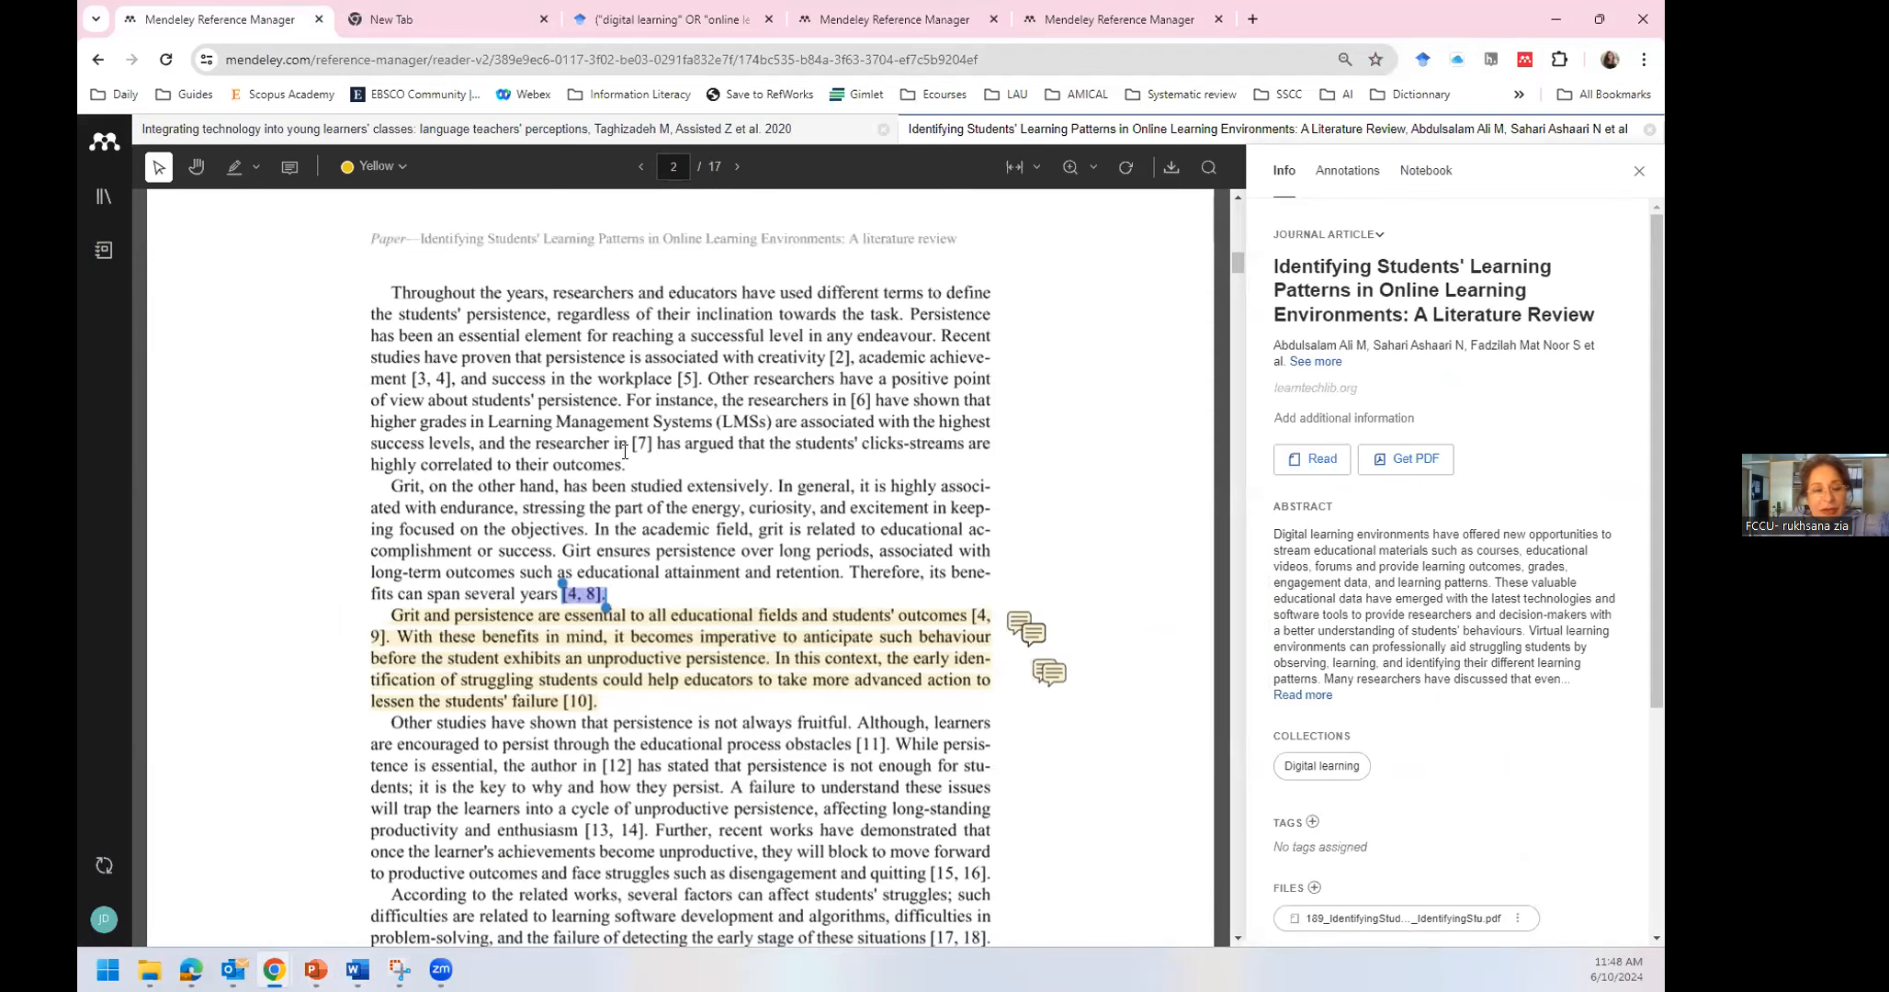
left_click_drag(615, 445, 644, 445)
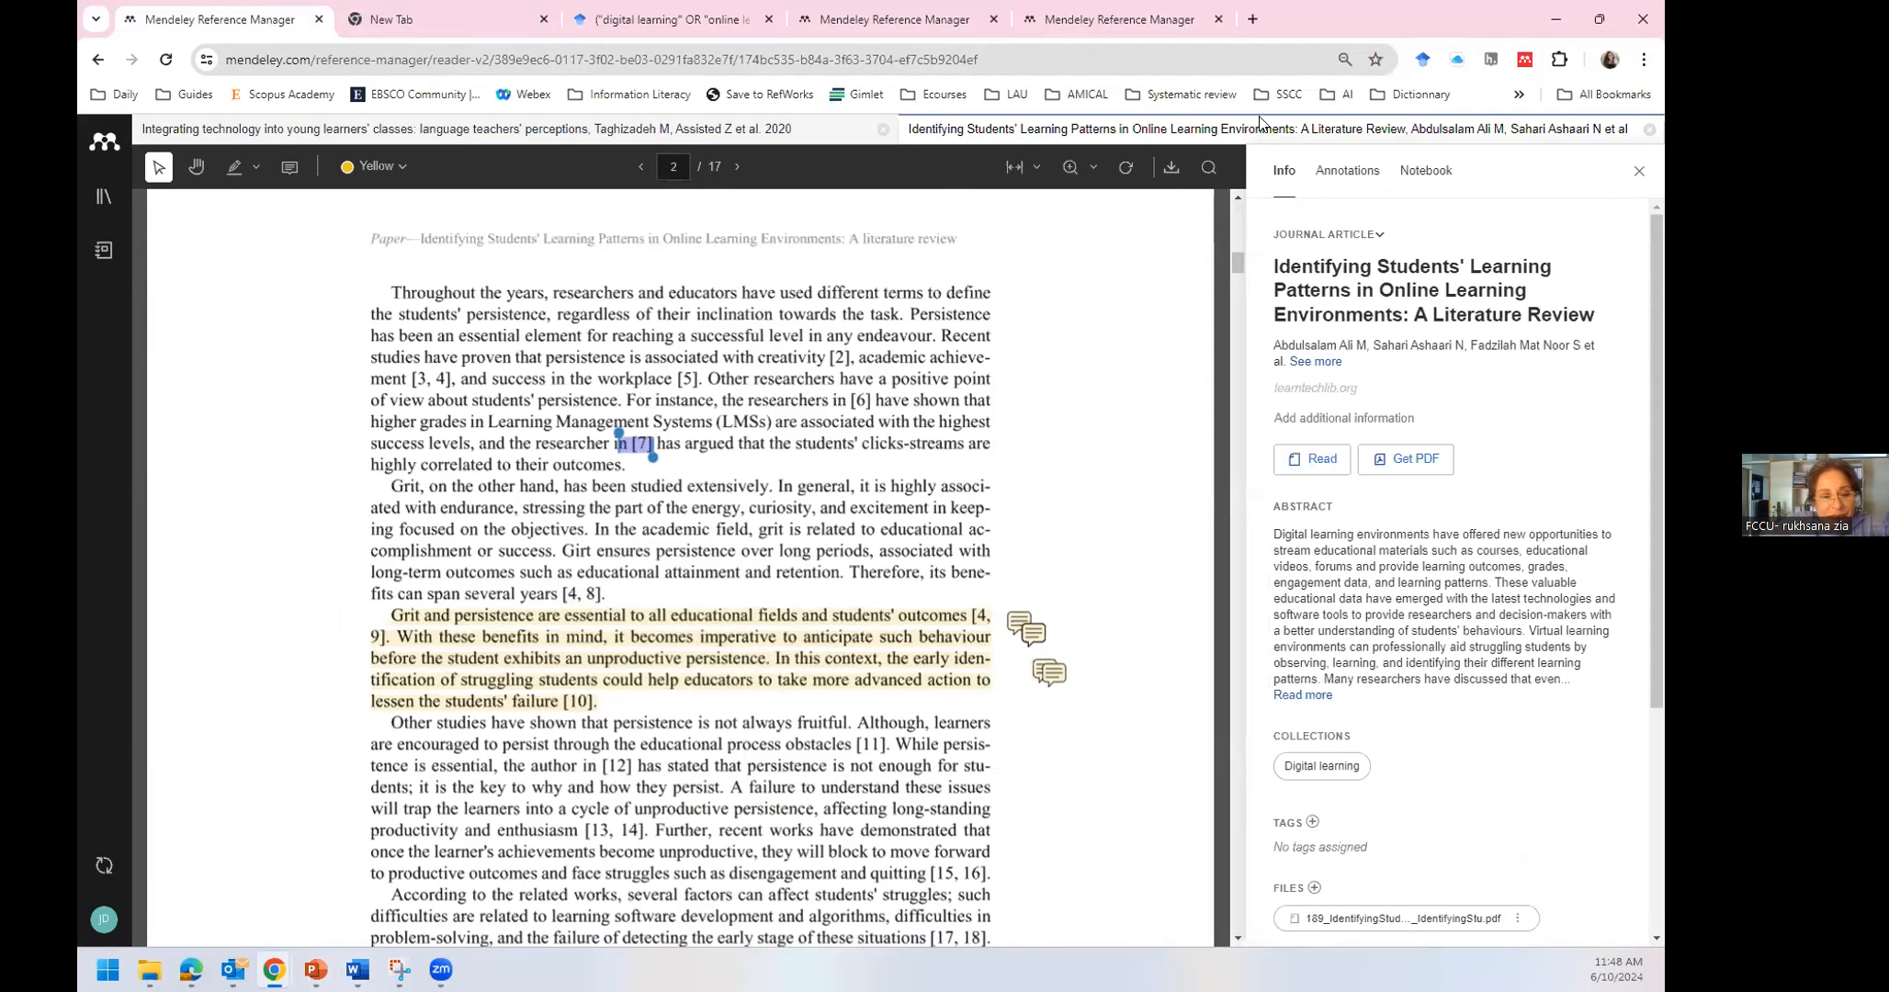
left_click_drag(1237, 249, 1237, 422)
left_click(1239, 830)
scroll(1248, 781, "up", 10)
scroll(1253, 732, "up", 3)
scroll(407, 606, "up", 6)
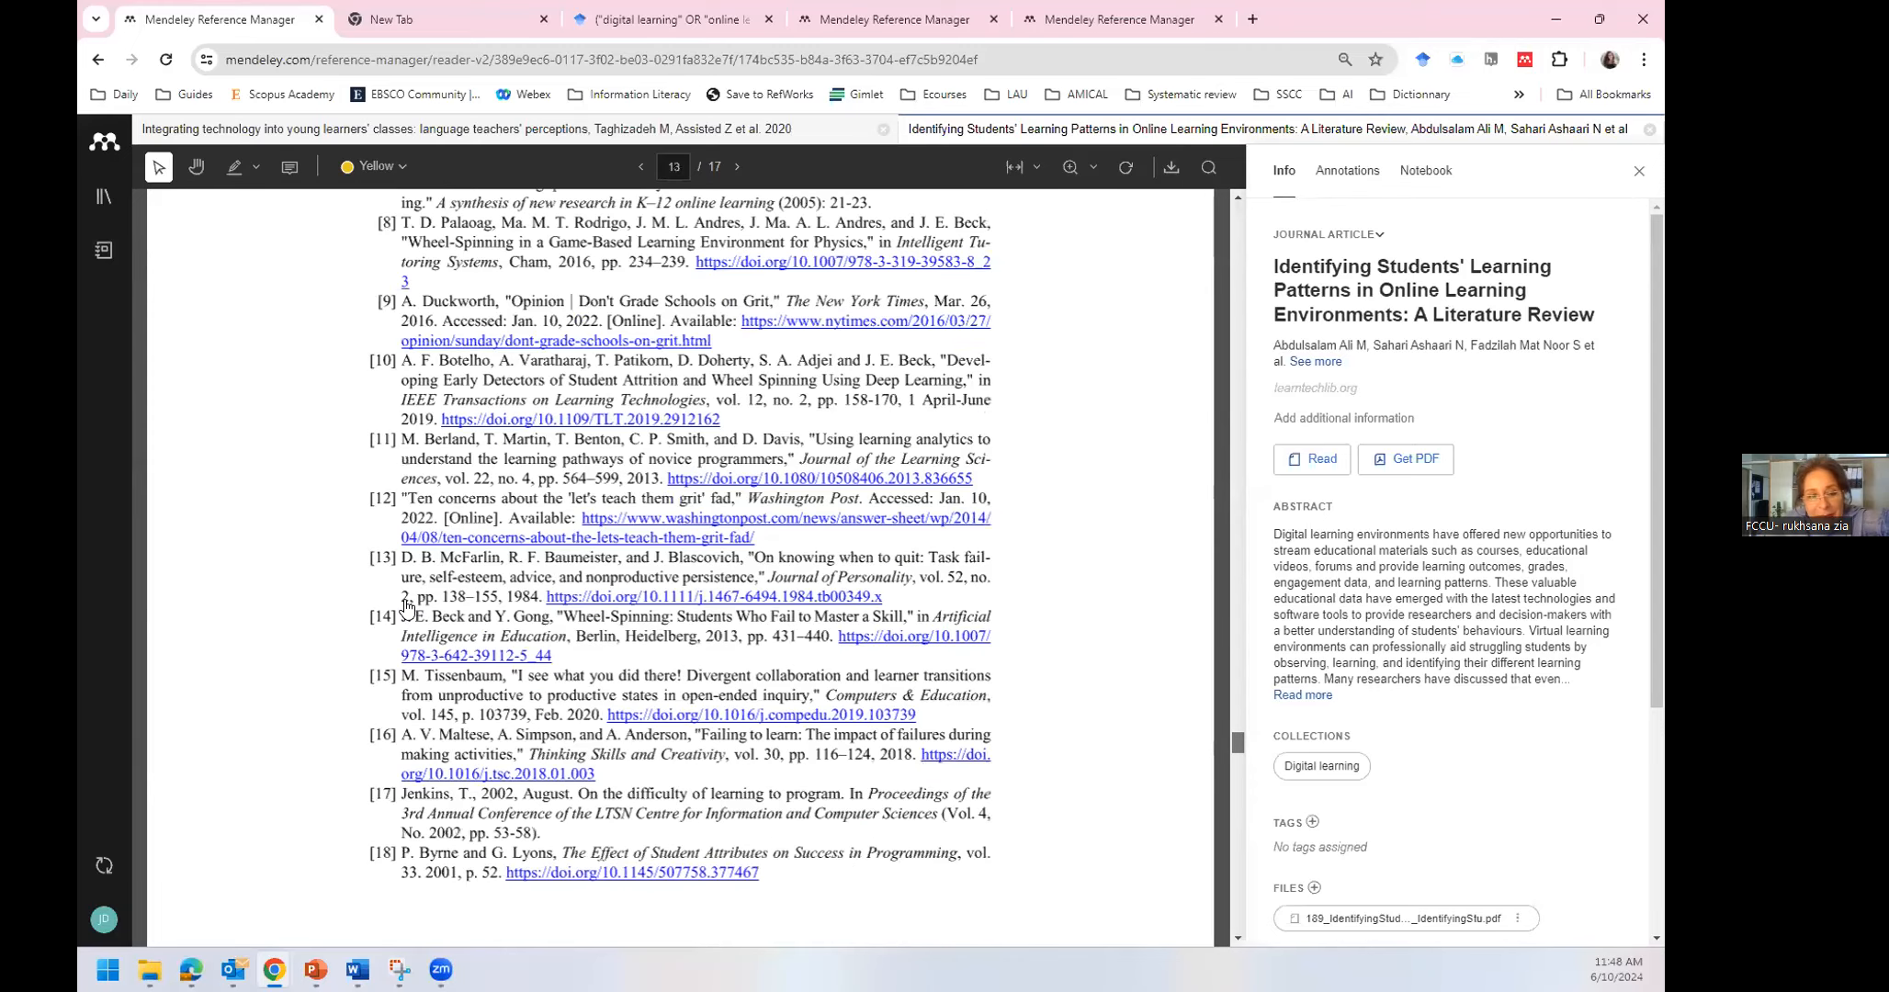
Select entry [7] in the PDF's reference list to examine it, and go back to page 1
scroll(407, 606, "up", 5)
left_click_drag(402, 602, 896, 652)
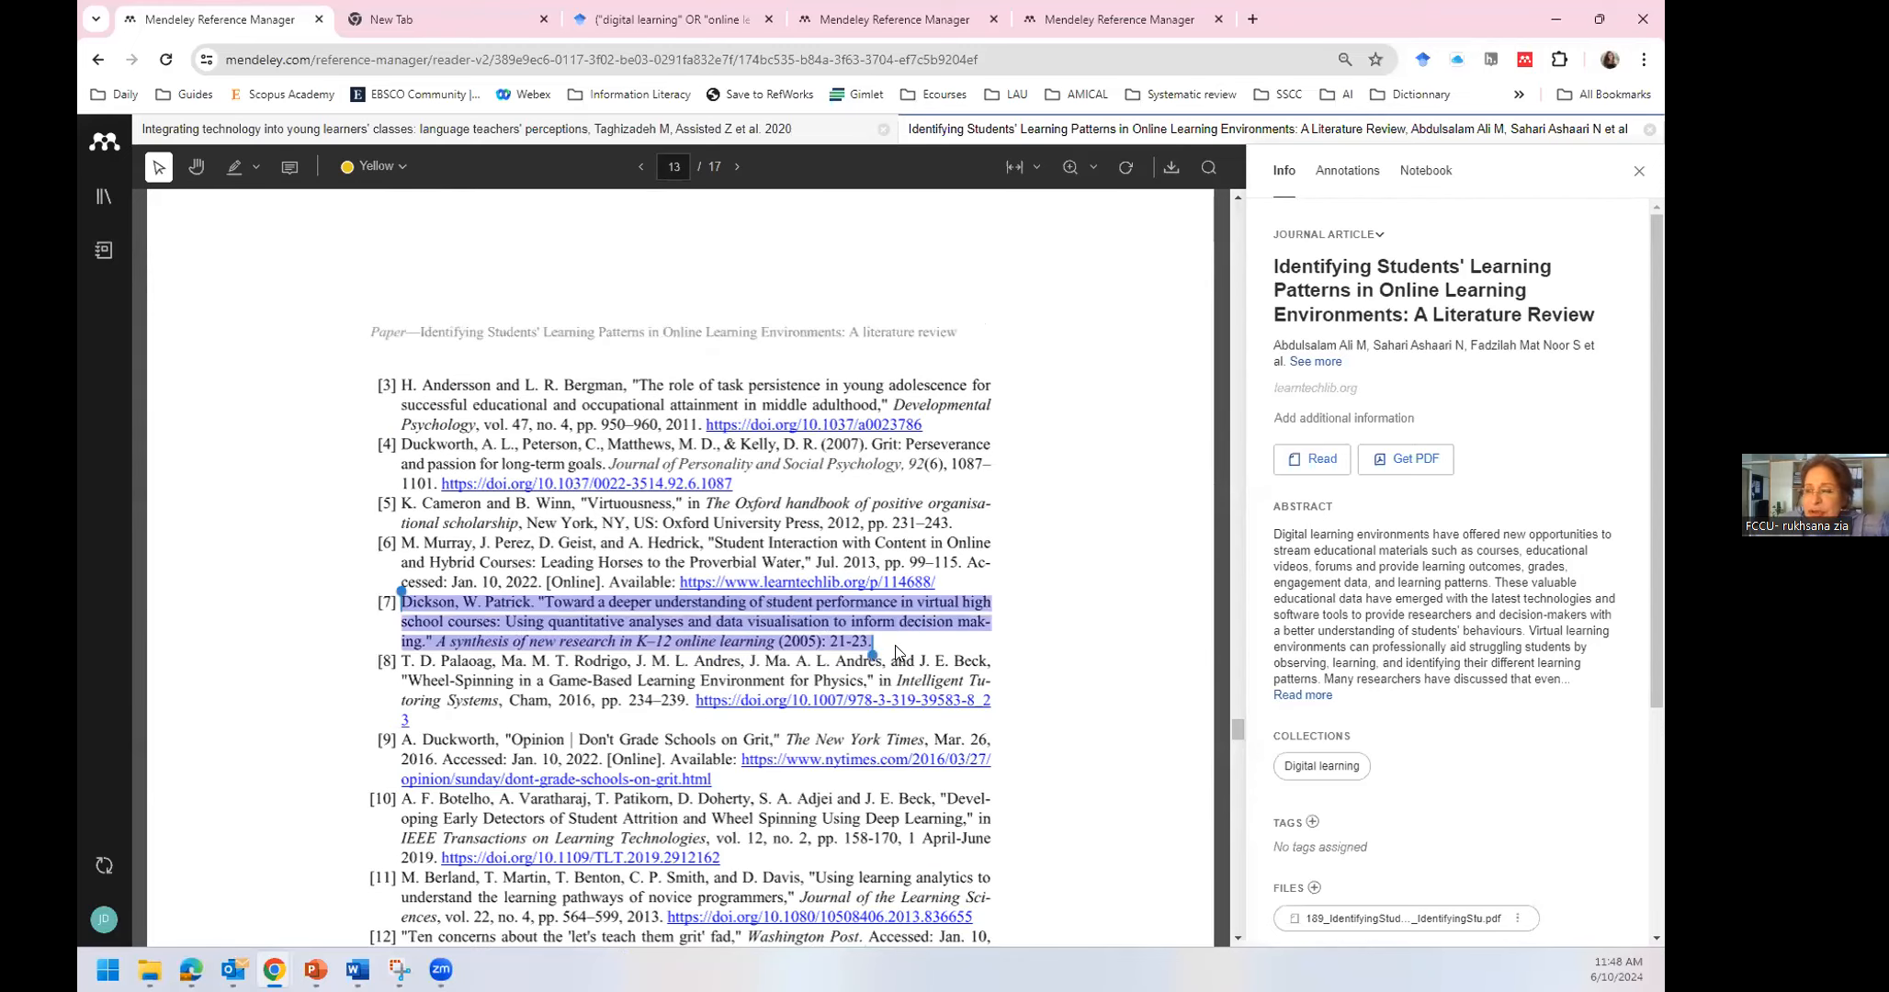
left_click(511, 602)
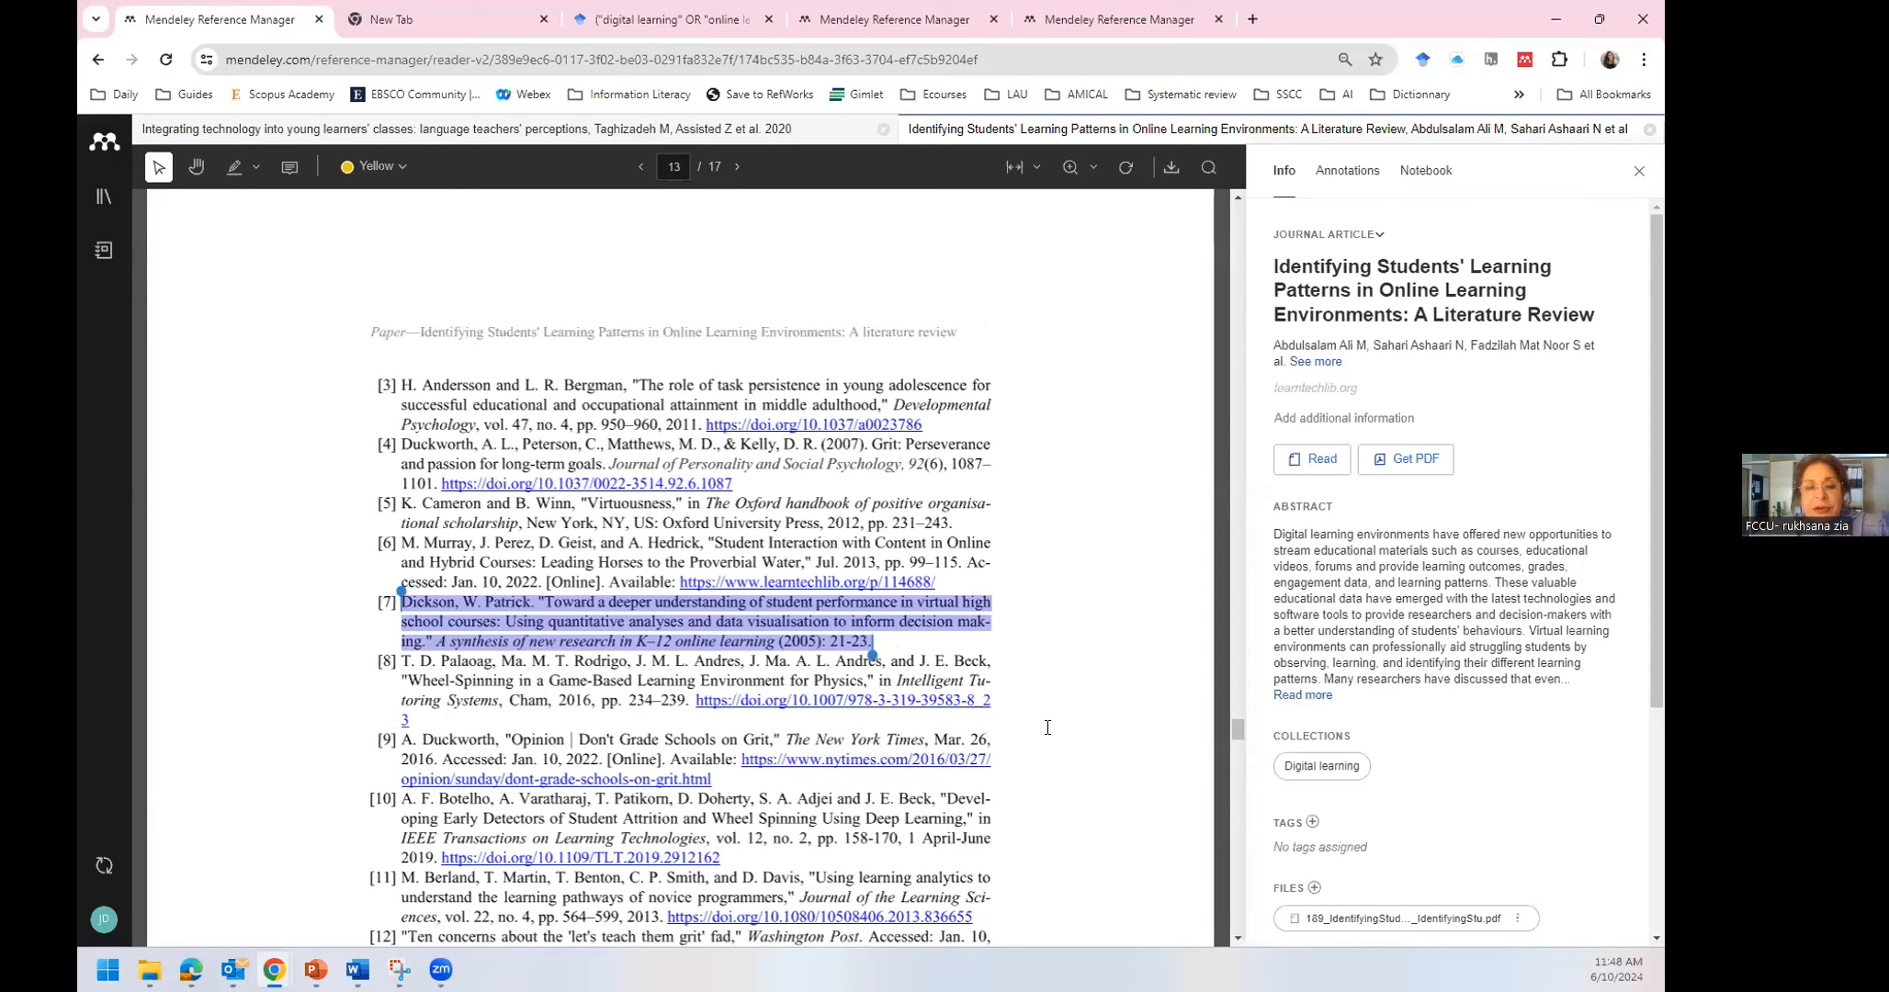
left_click_drag(1236, 735, 1228, 195)
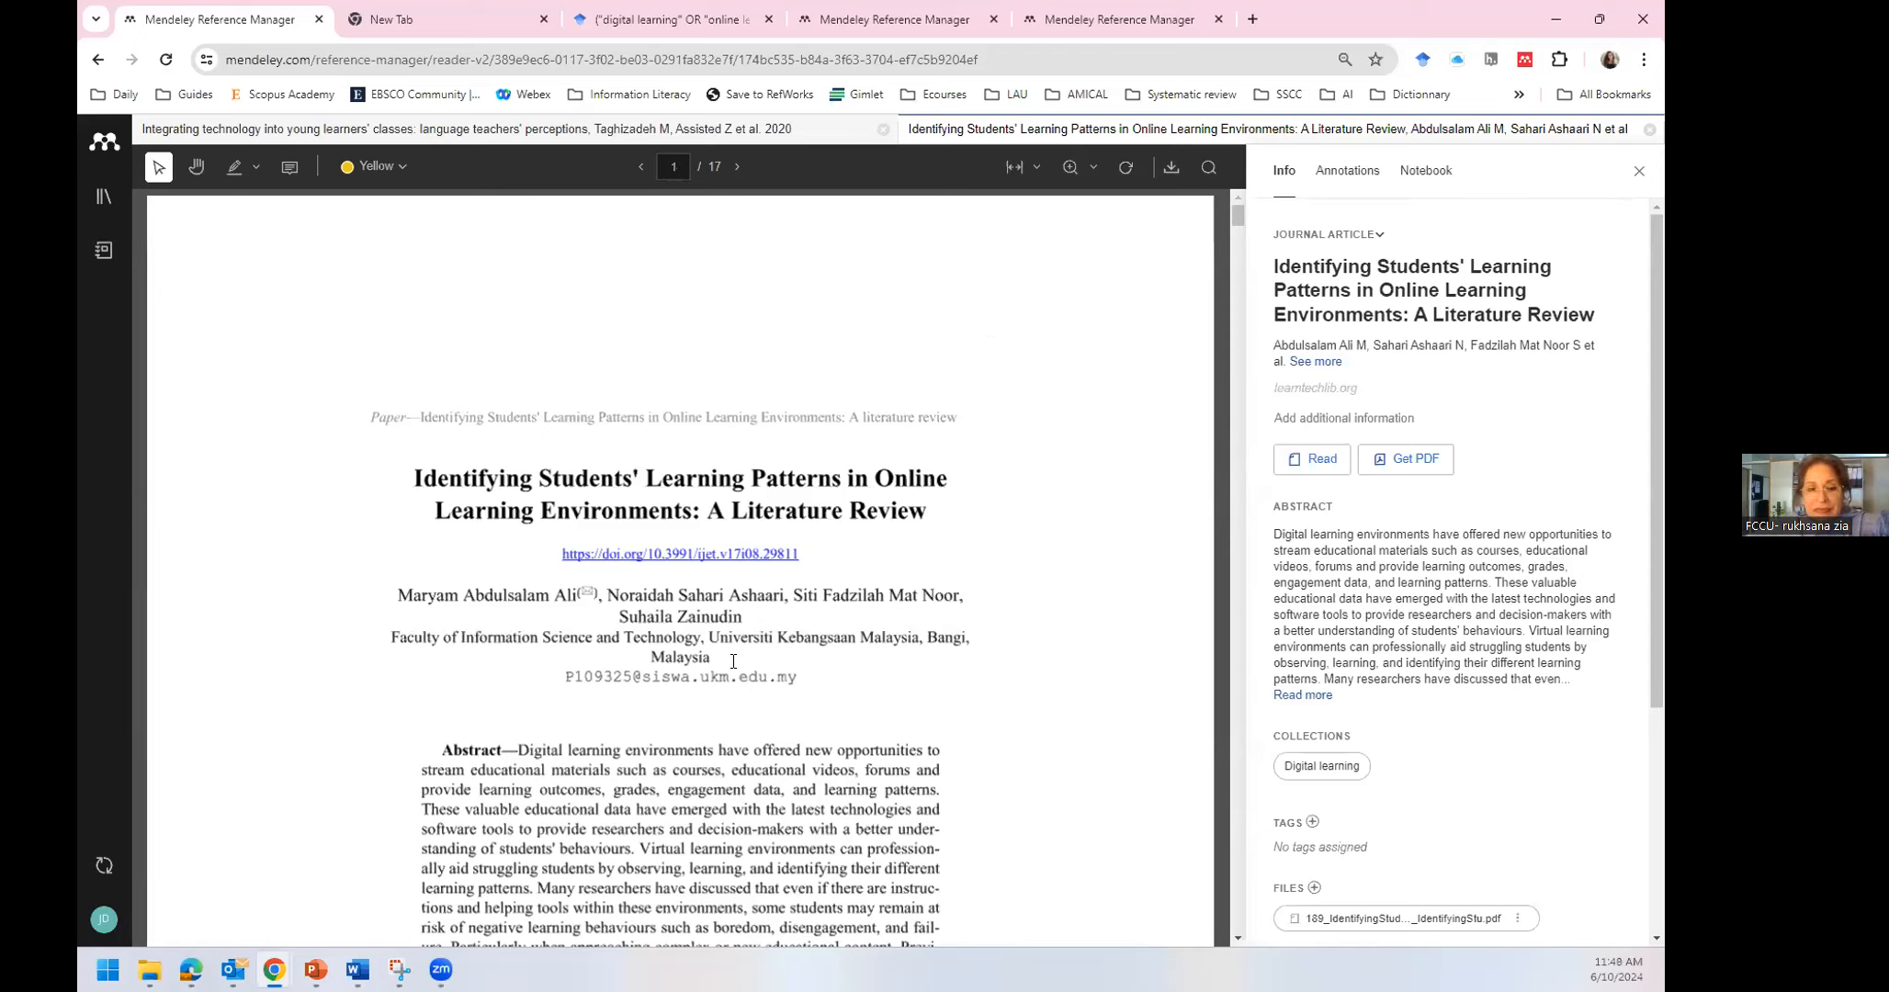
Switch to Document1 in Word and select the whole generated bibliography to review its entries
mouse_move(357, 970)
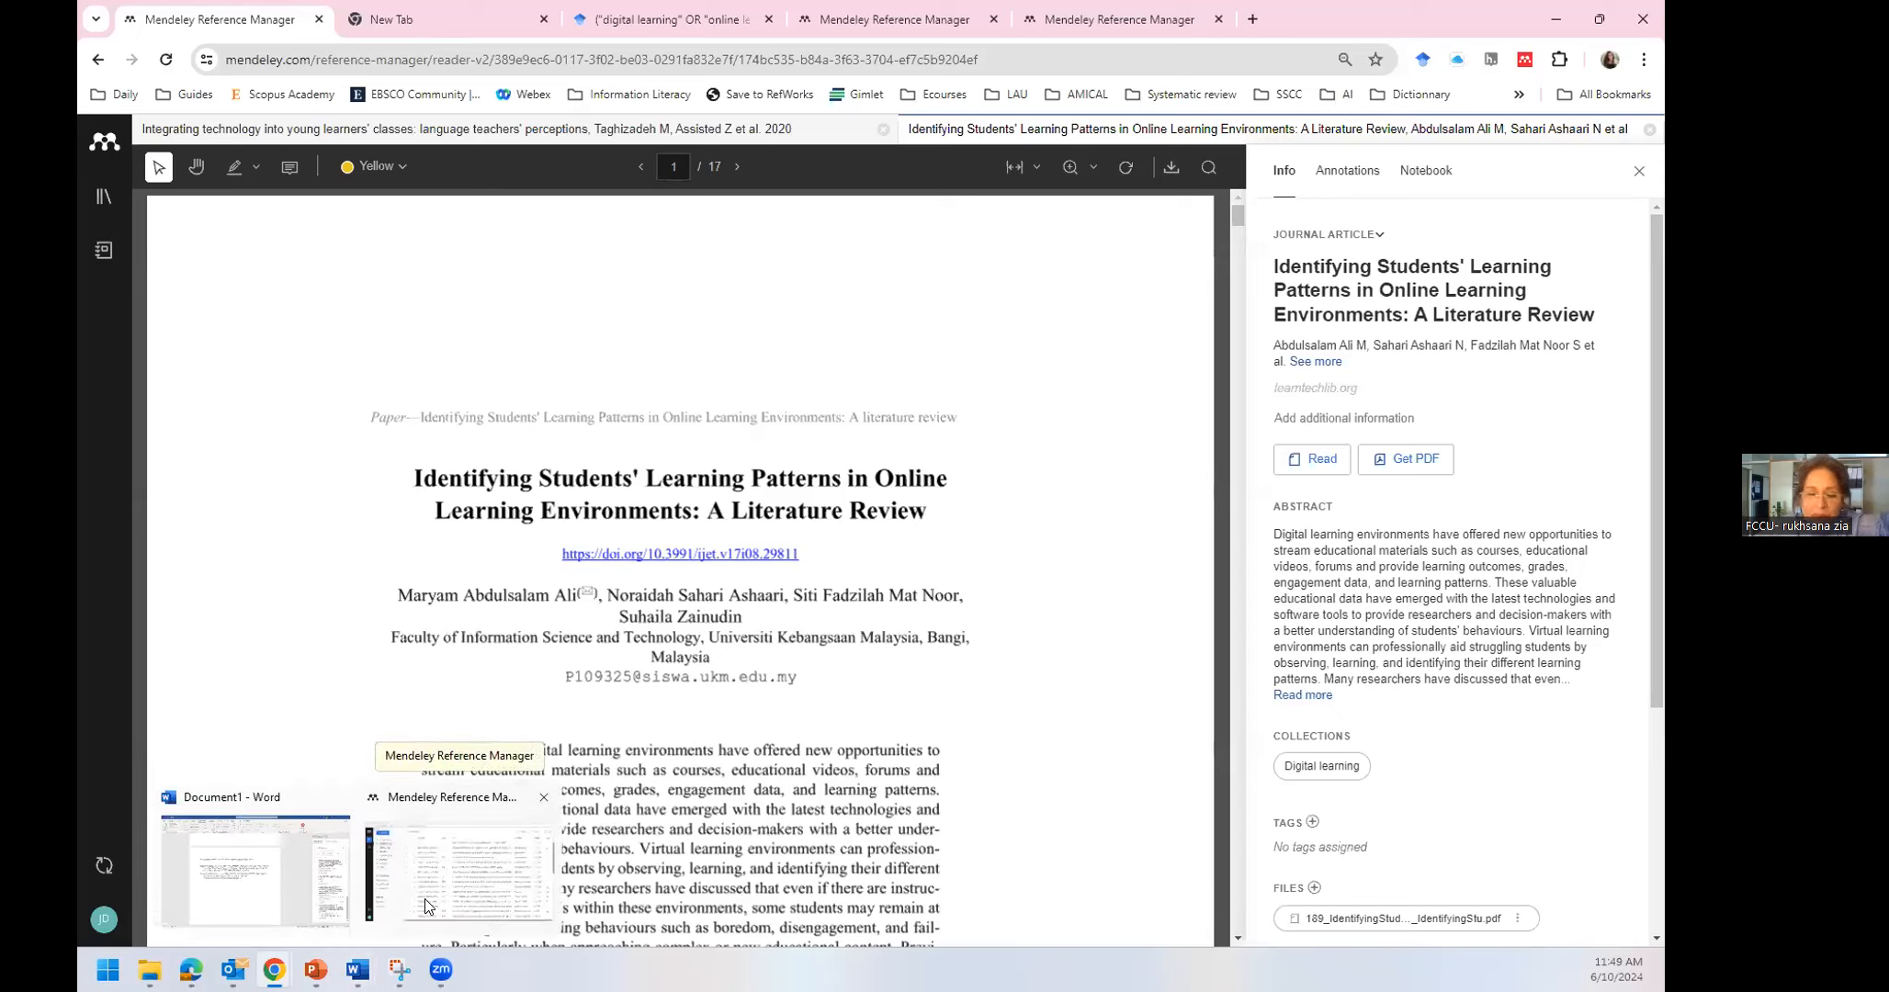
left_click(425, 907)
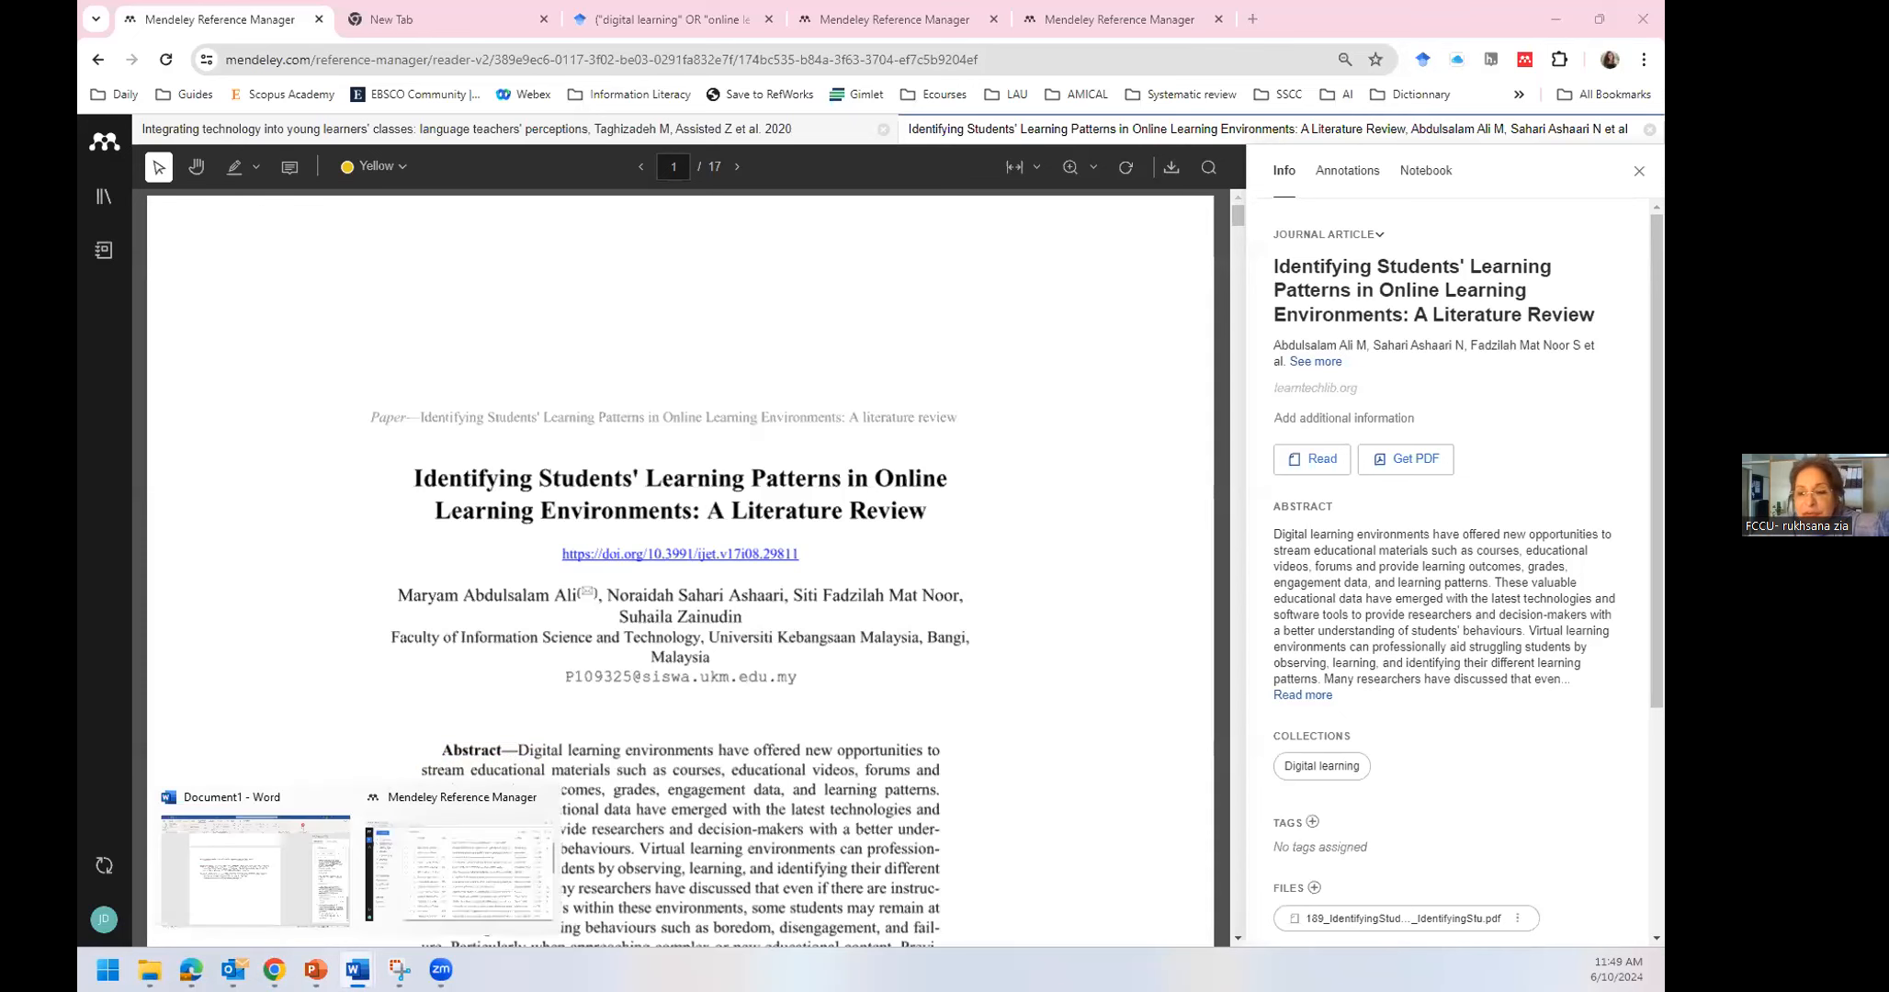
left_click(223, 899)
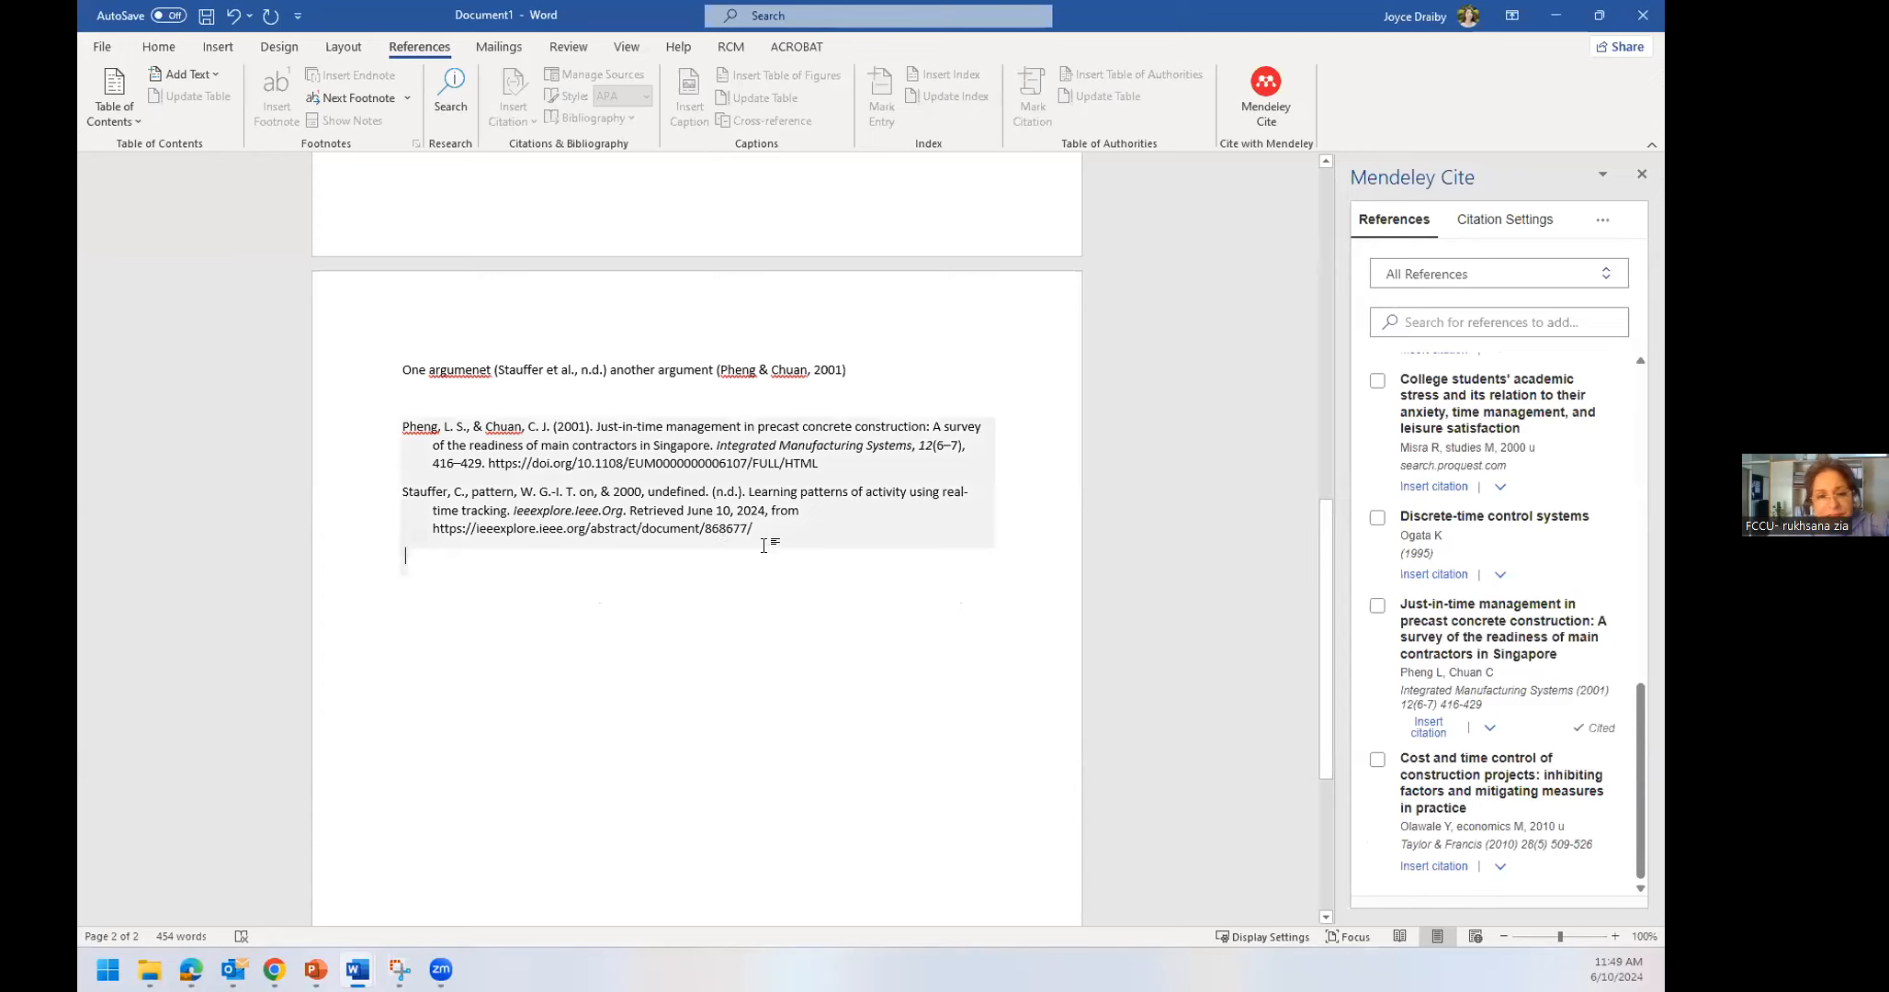
left_click_drag(403, 432, 781, 548)
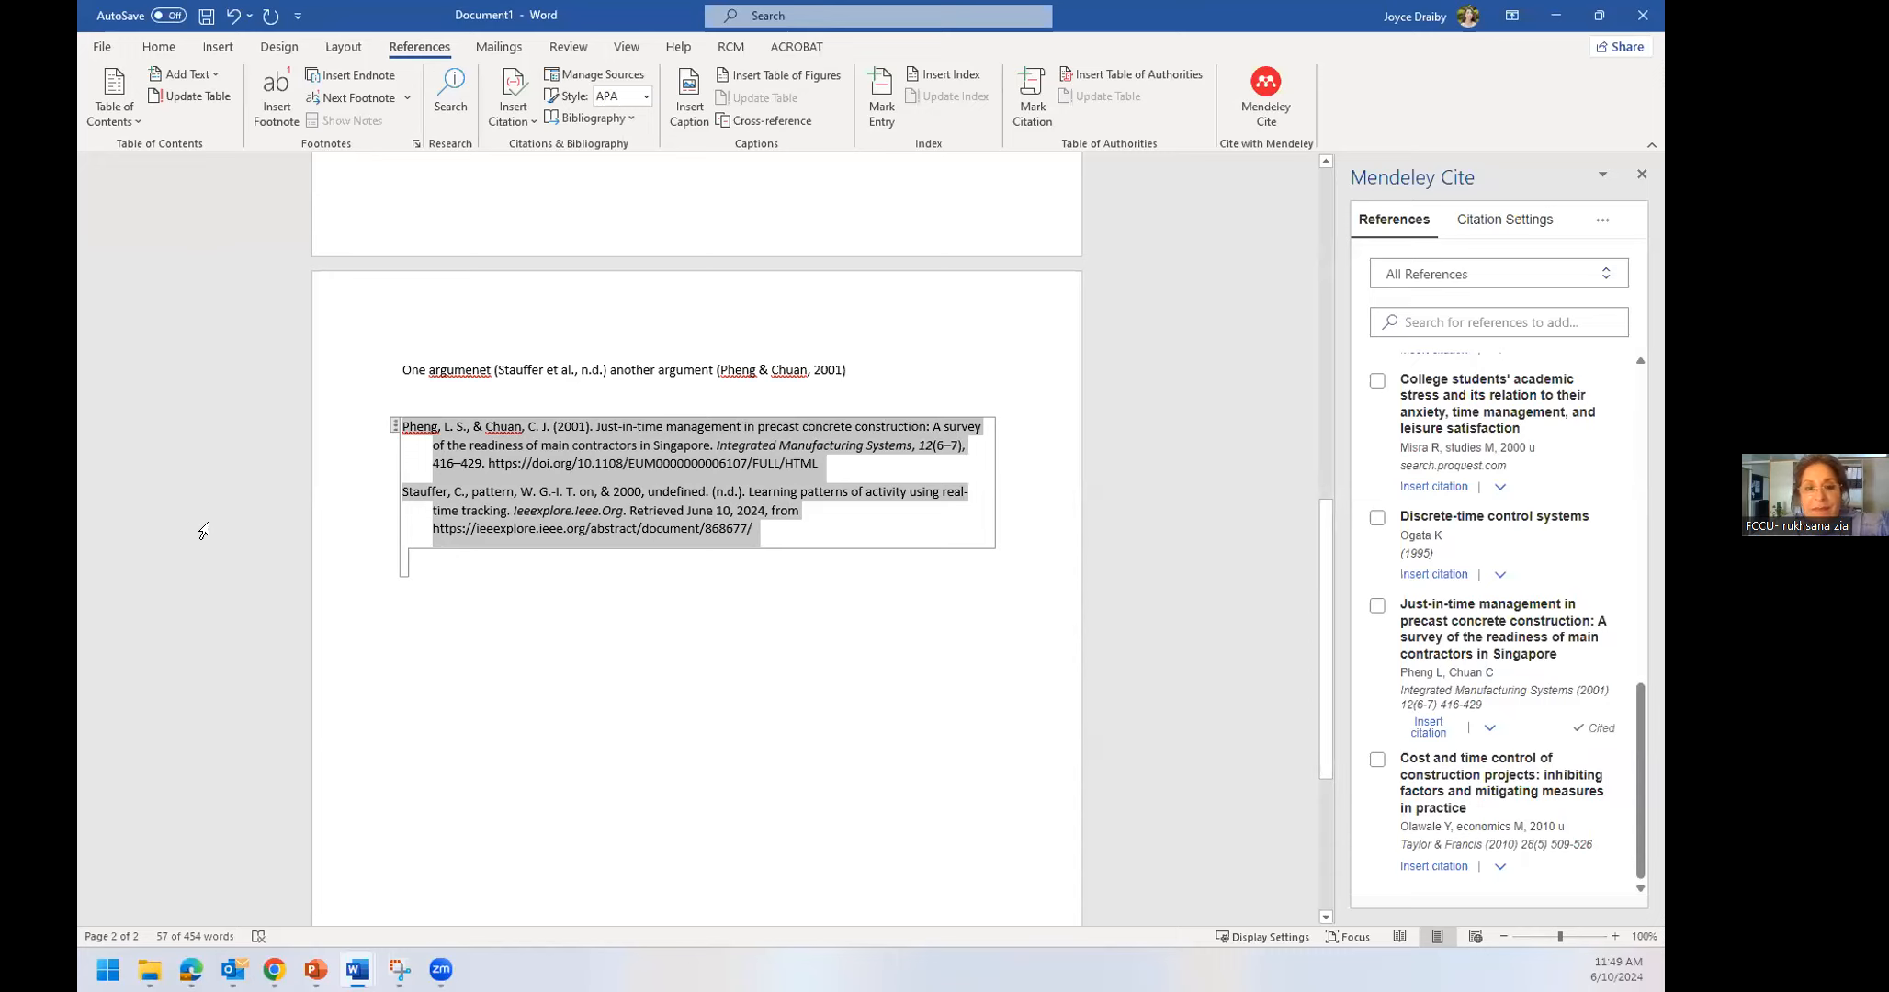
Insert a citation of "Discrete-time control systems" on the empty line between the cited sentence and the bibliography
left_click(1468, 322)
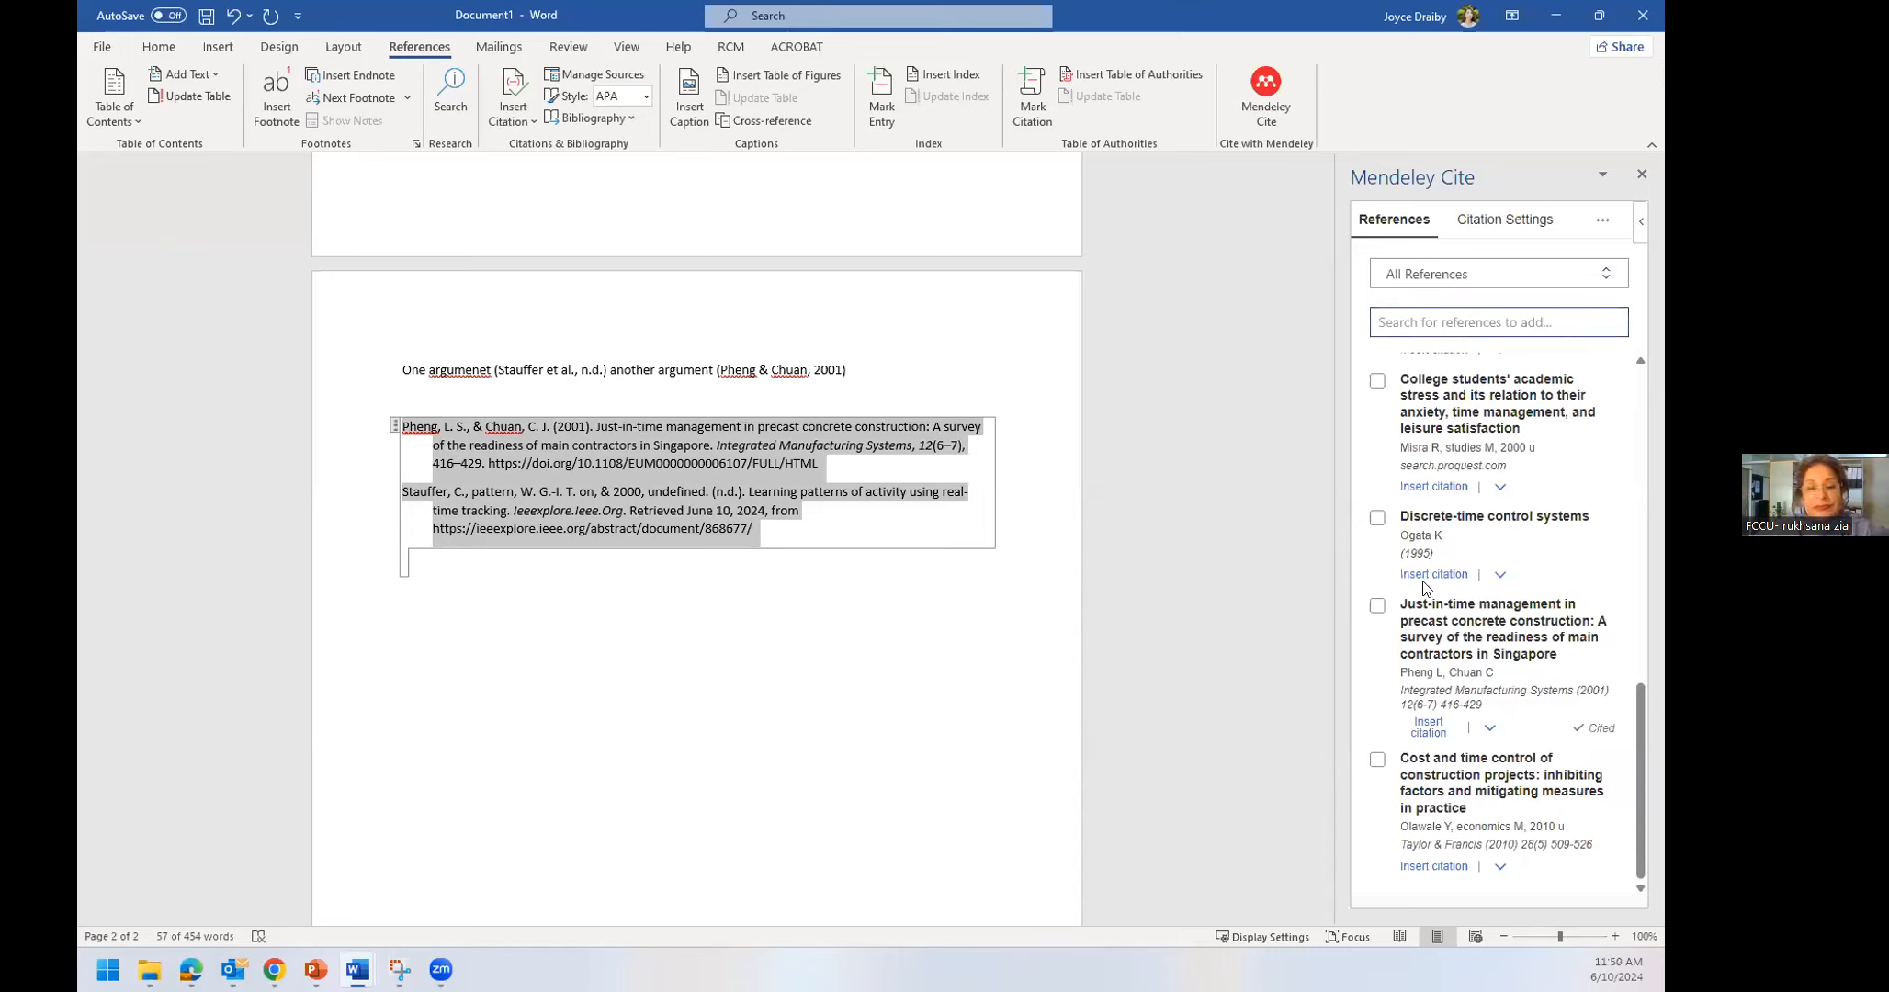
left_click(893, 344)
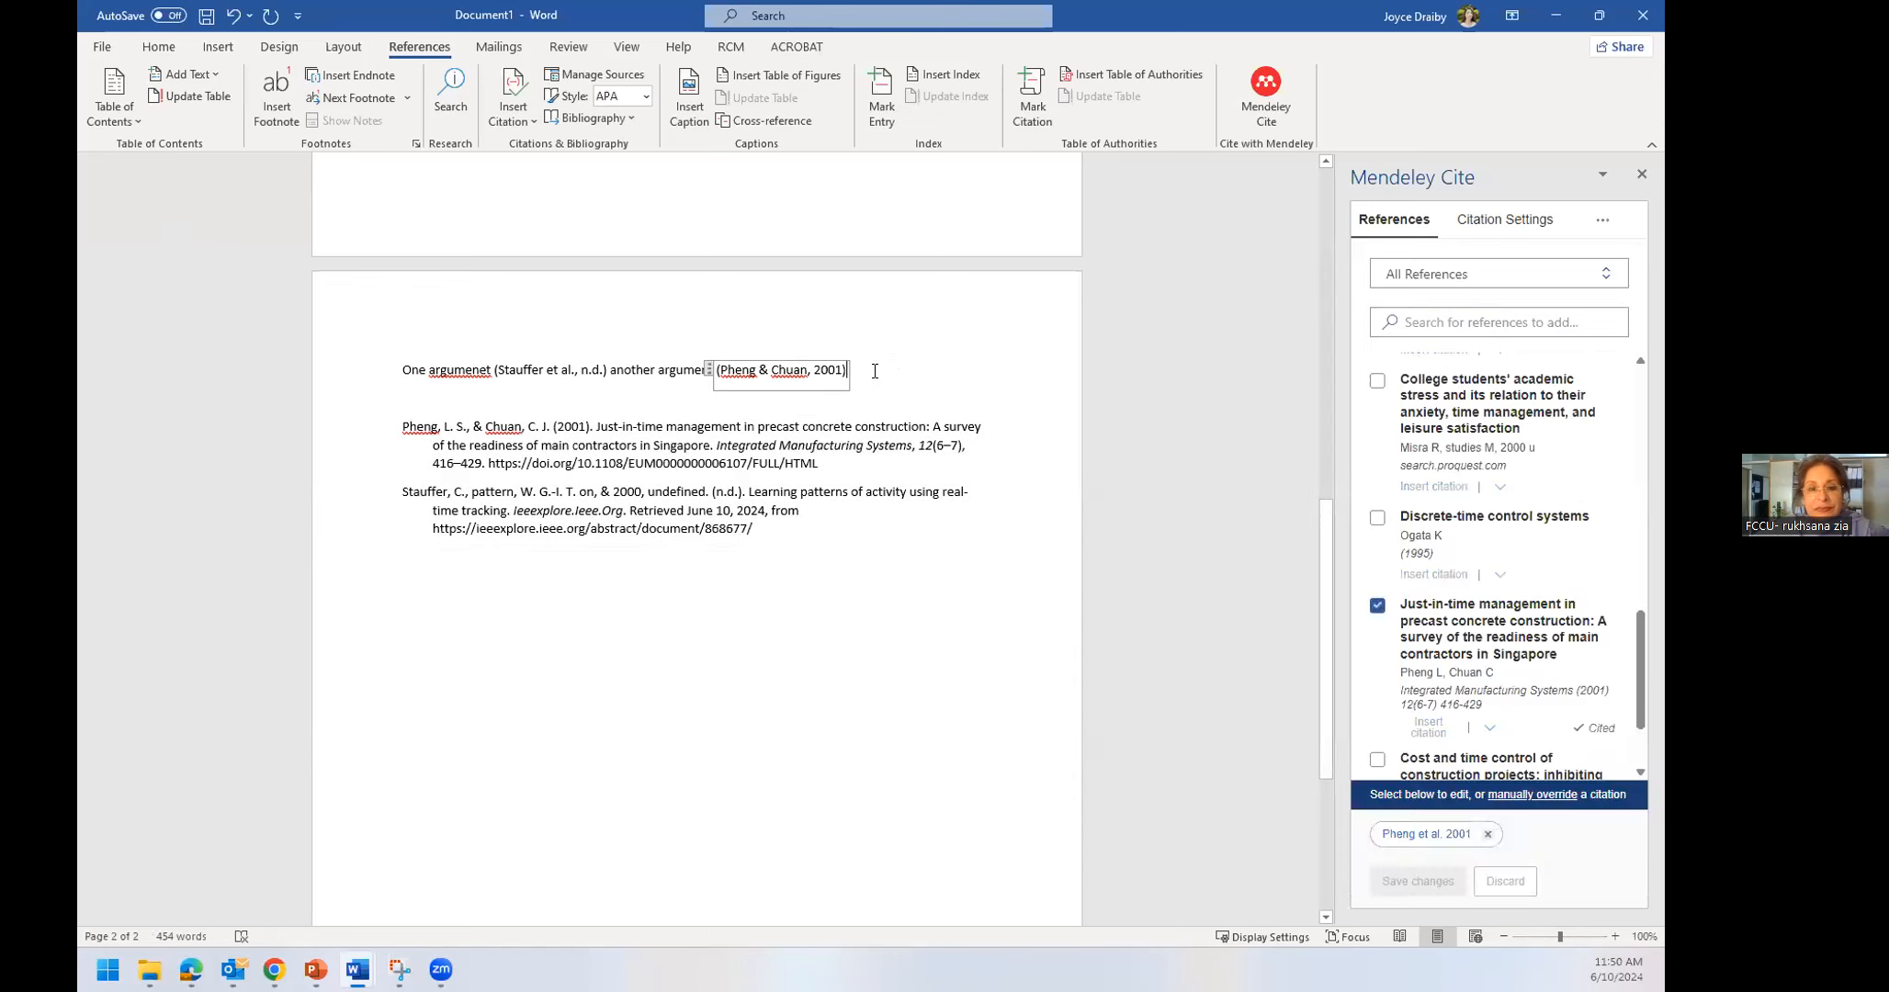
left_click(531, 392)
left_click(529, 380)
left_click(451, 392)
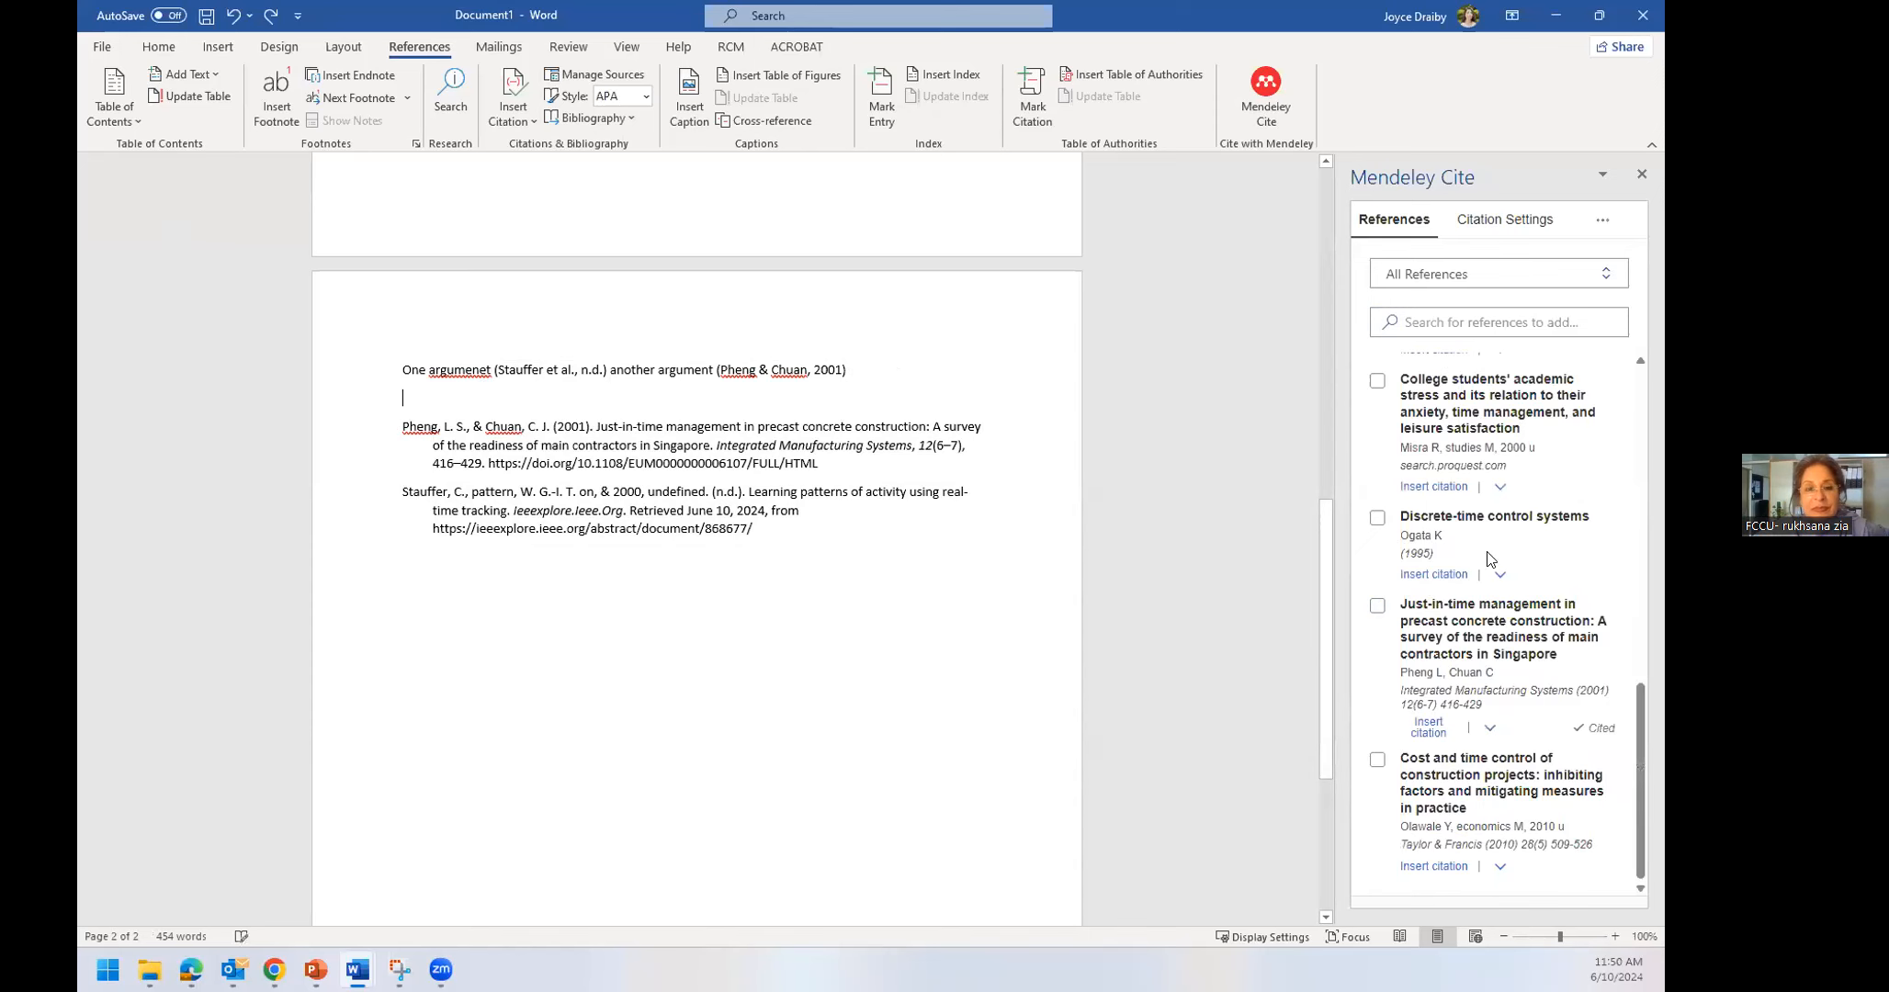
left_click(1432, 575)
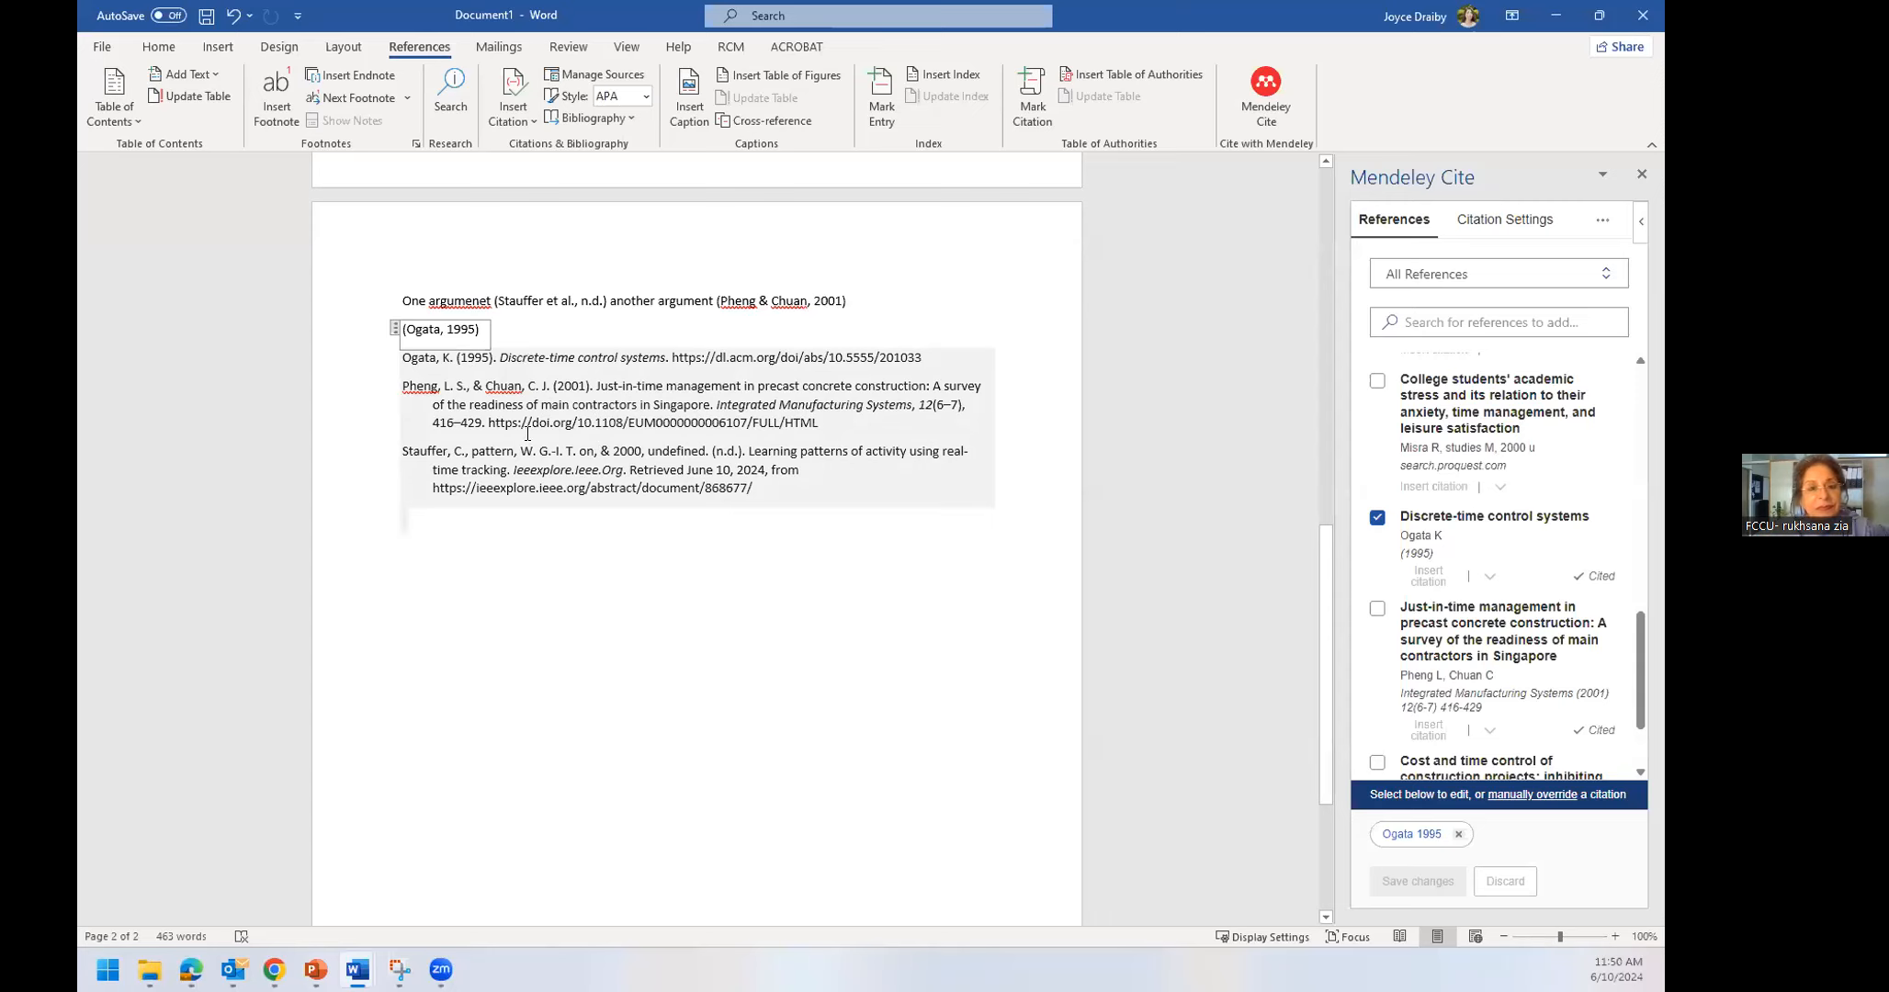
Add five blank lines between the "Discrete-time control systems" citation and the bibliography
left_click(542, 323)
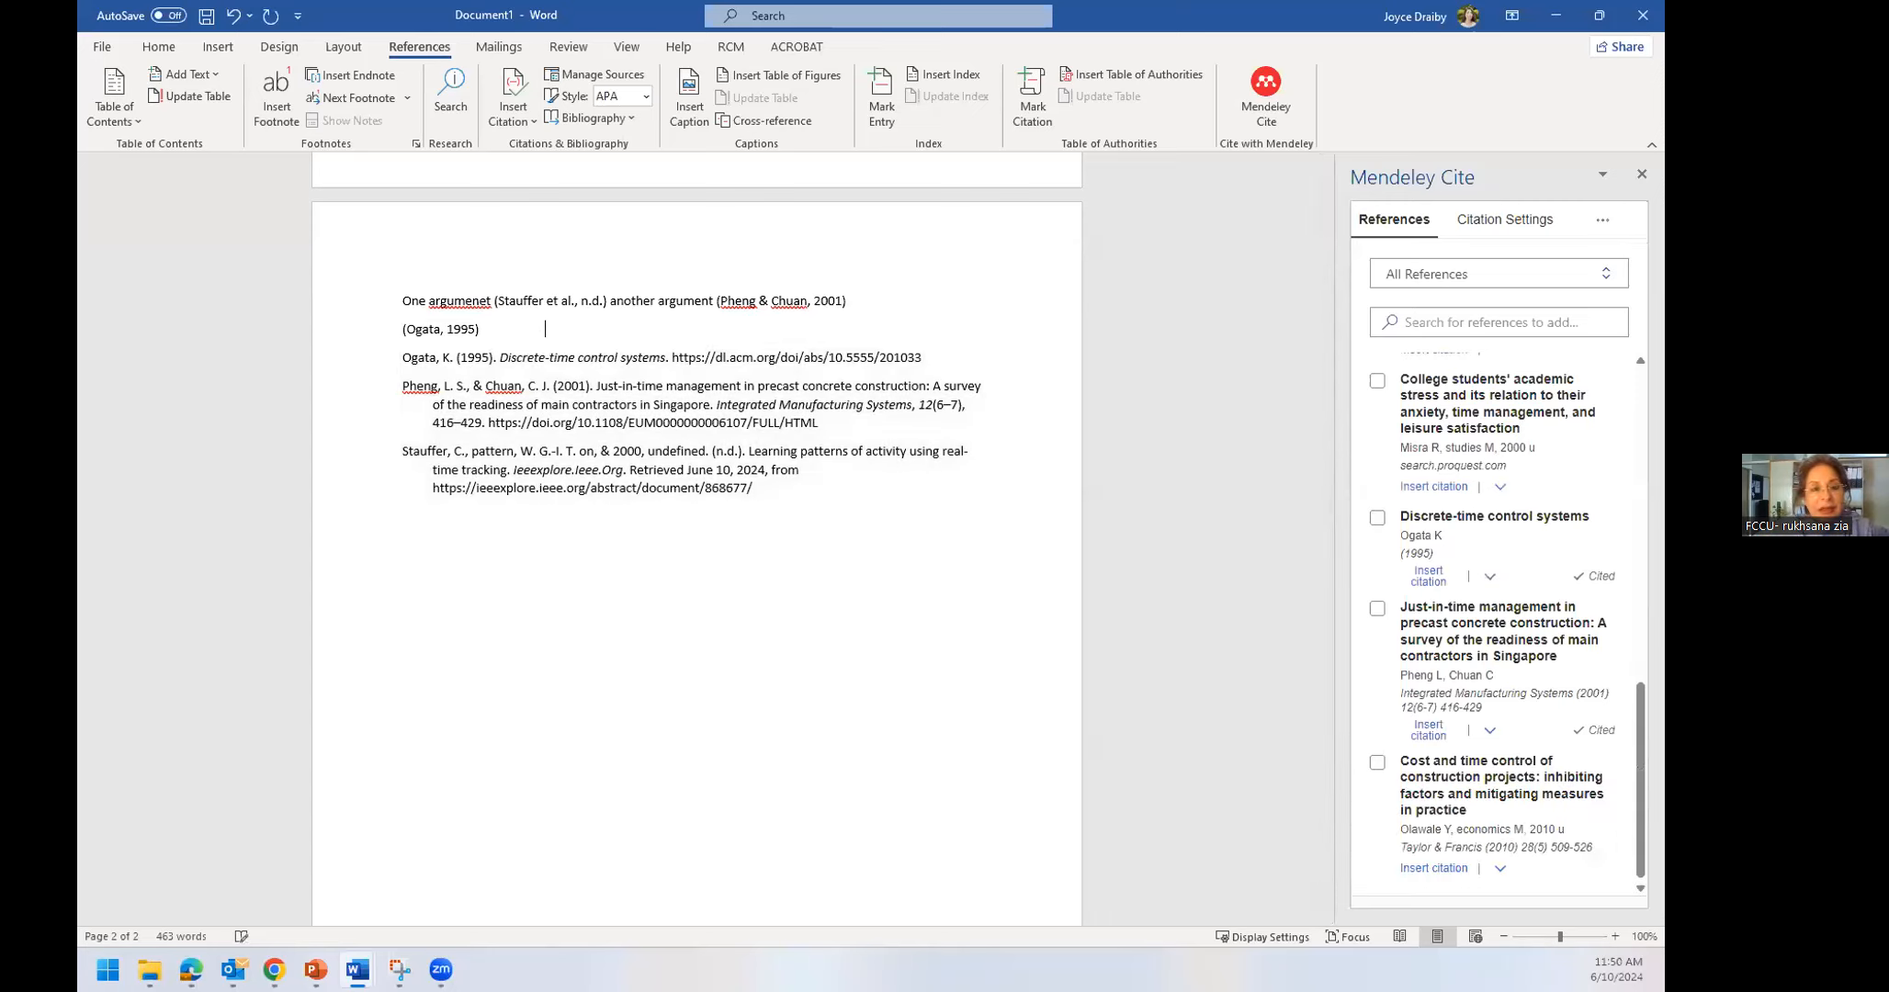
key("Return")
key("Return")
key("Return")
key("Return")
key("Return")
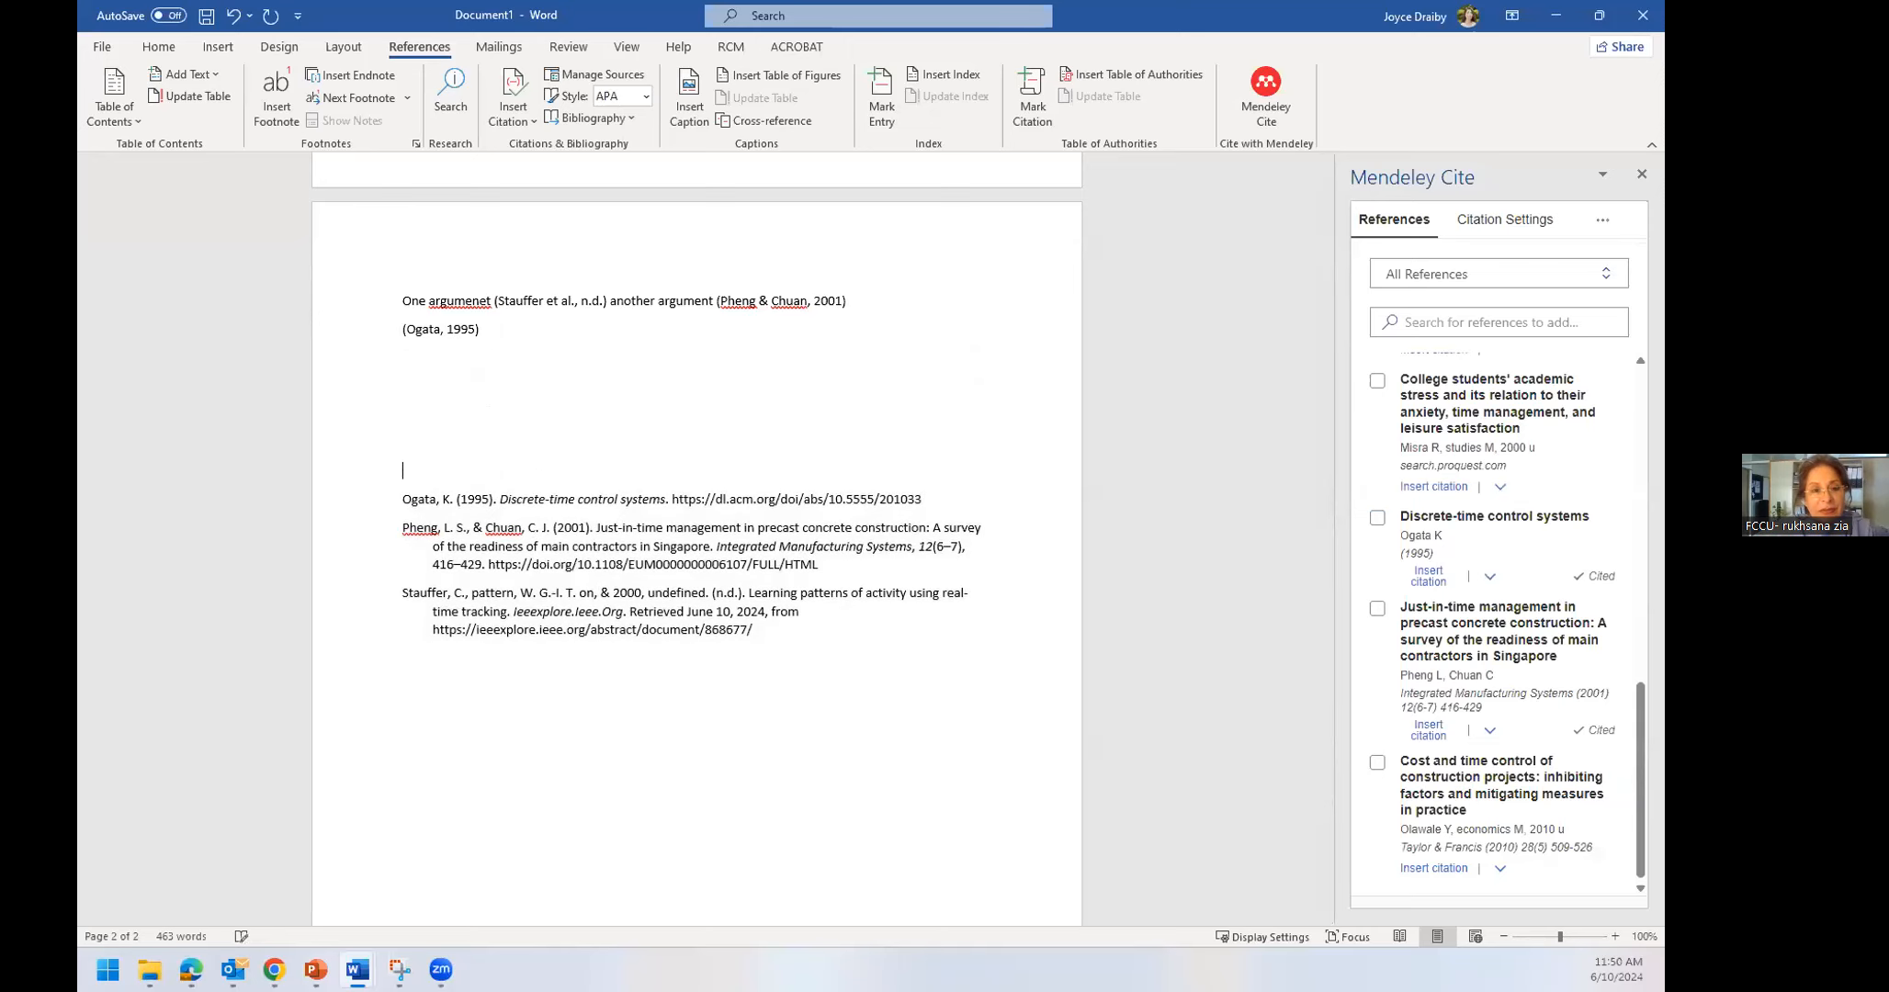
Insert a citation of "Nextstrain: real-time tracking of pathogen evolution" on the second blank line above the bibliography
left_click(426, 382)
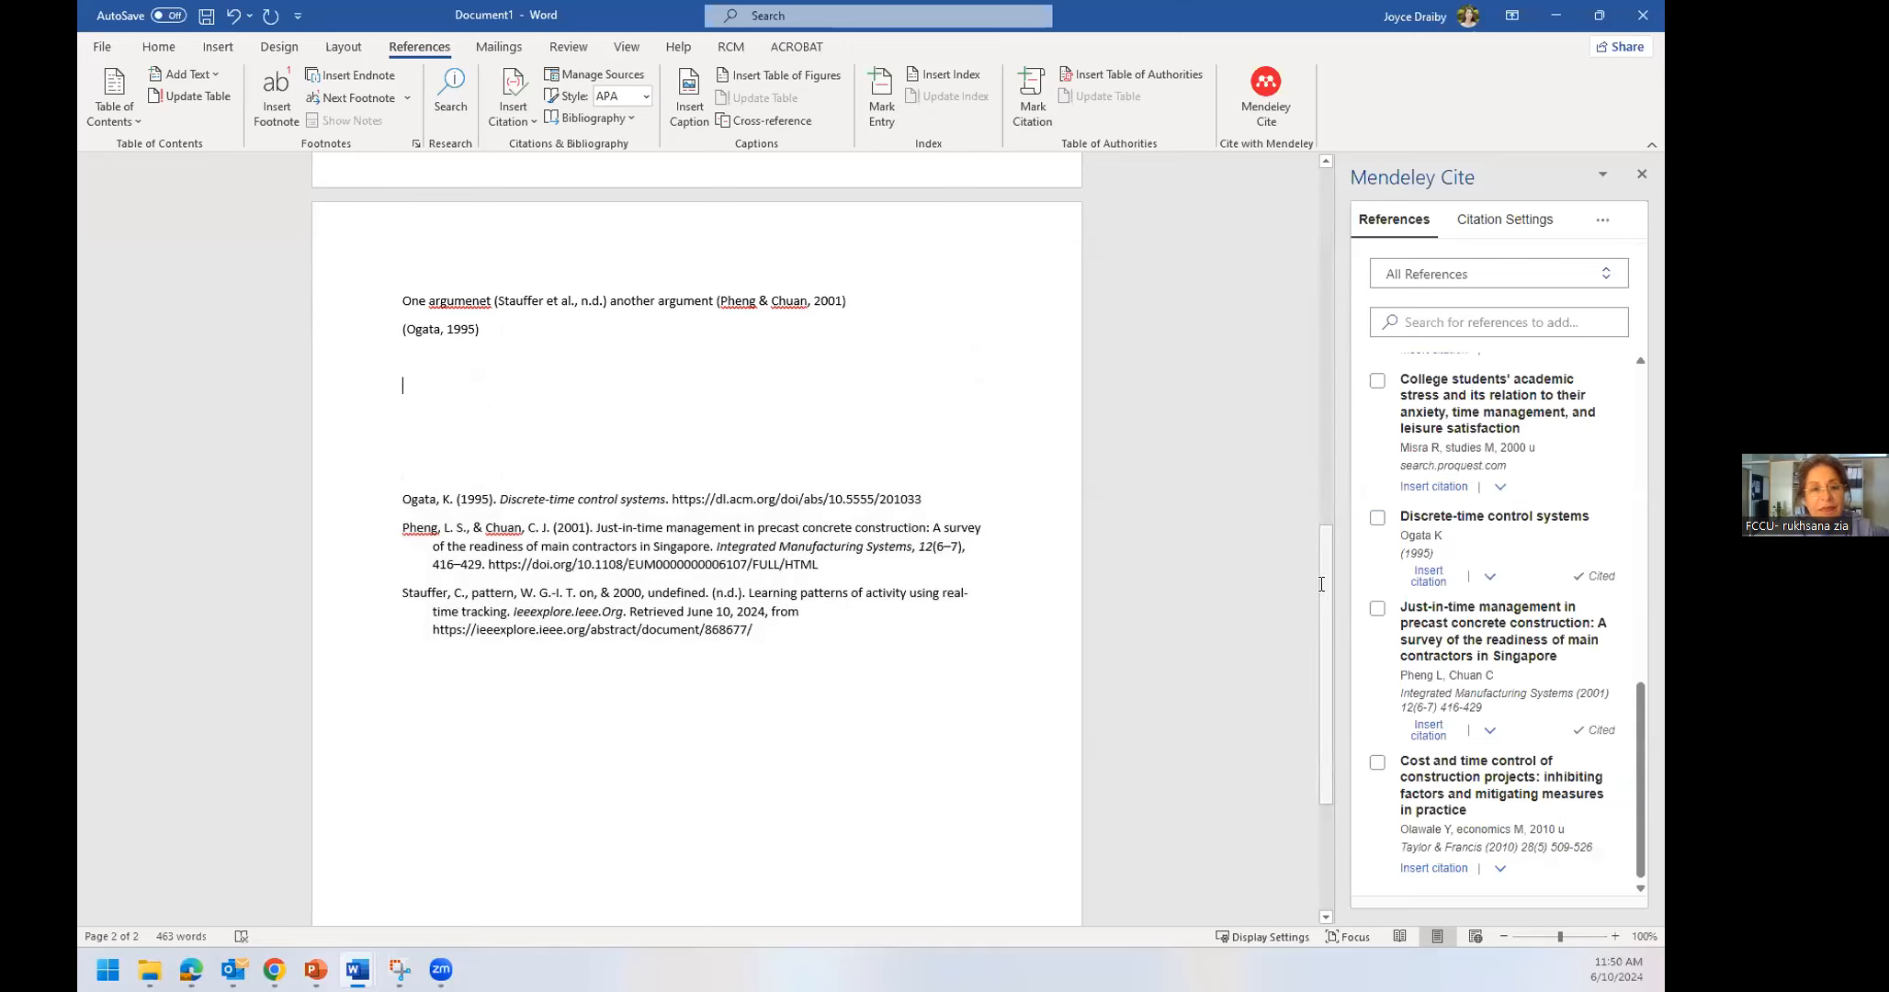
scroll(1535, 811, "down", 1)
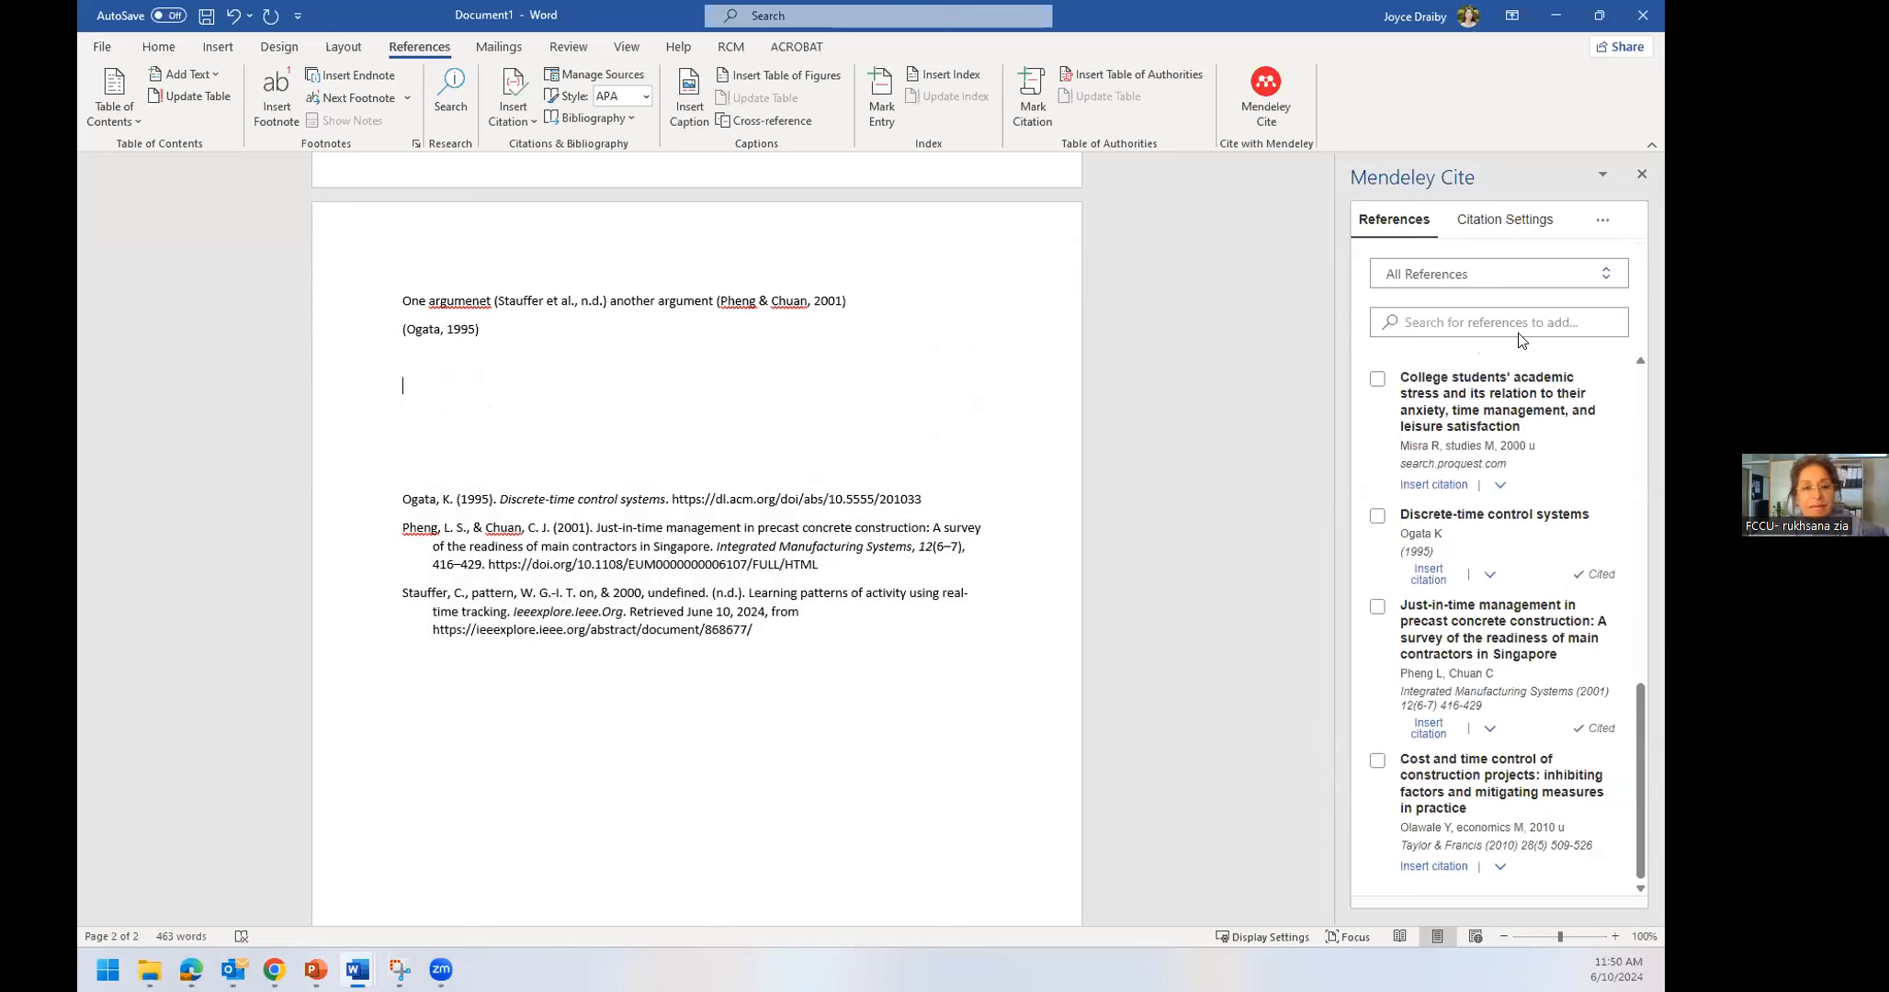
left_click(1487, 283)
left_click(1433, 287)
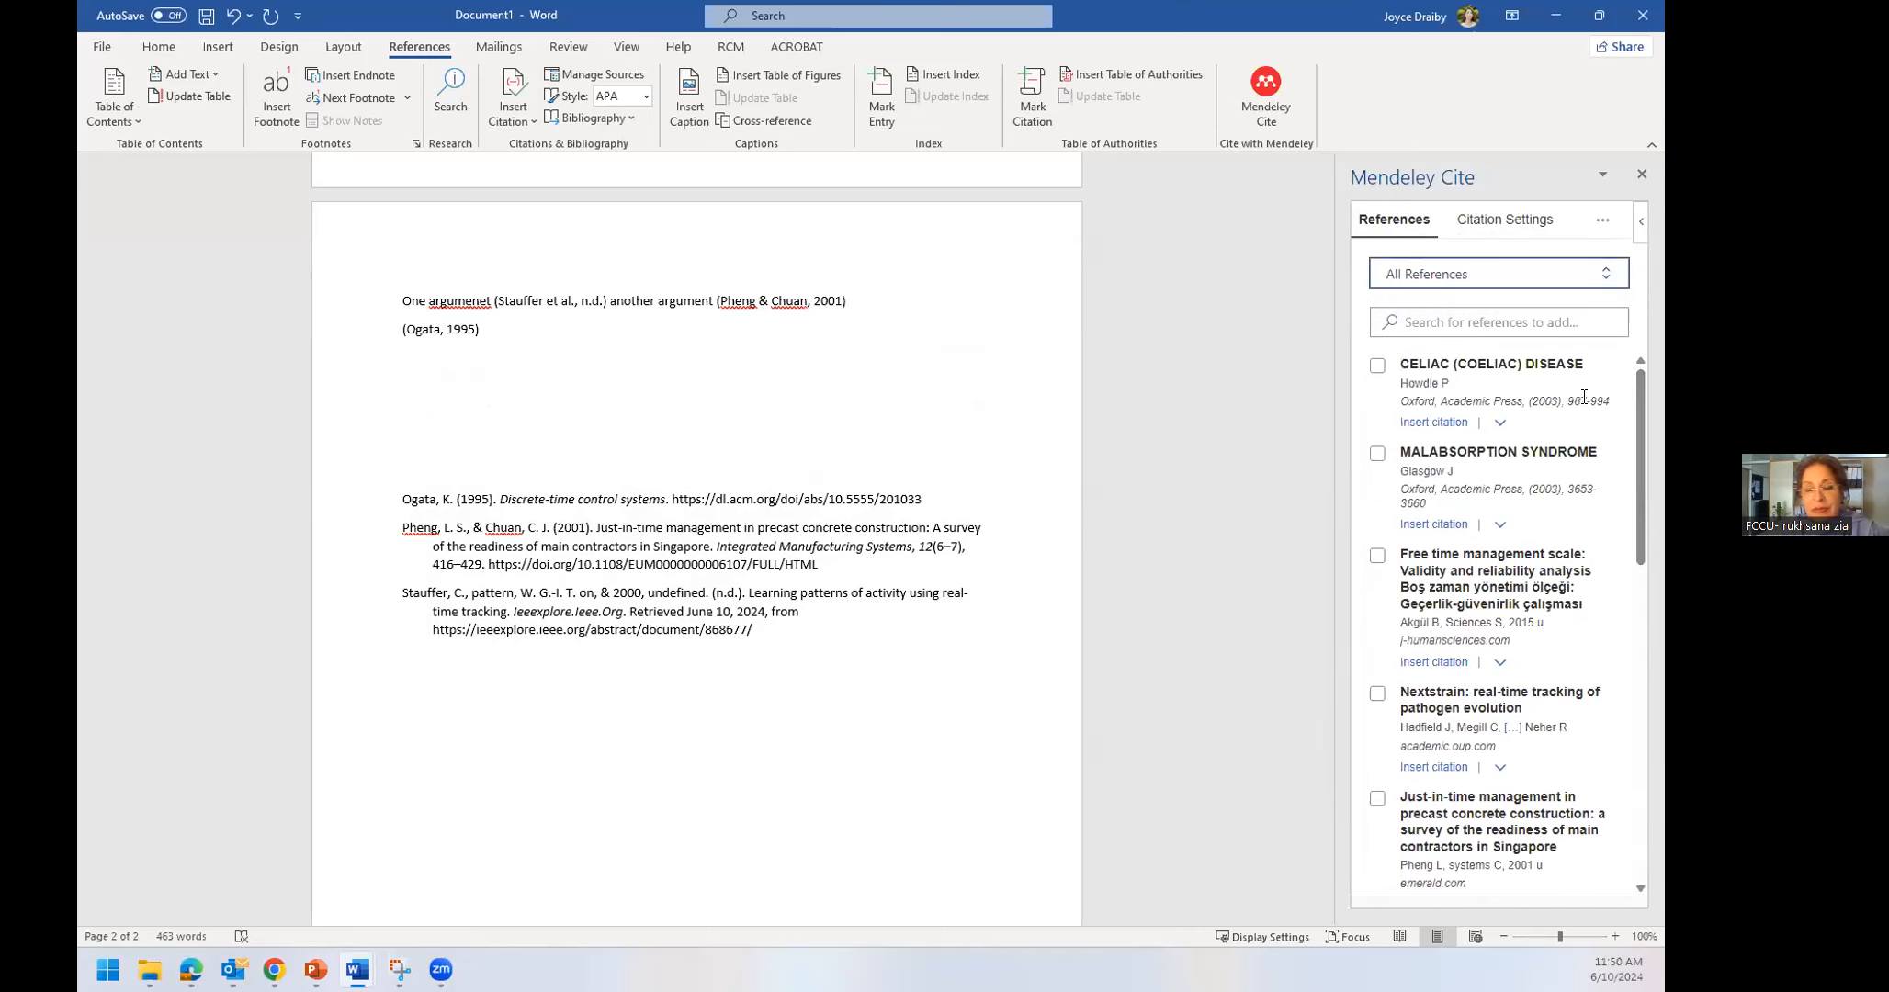
left_click(1434, 768)
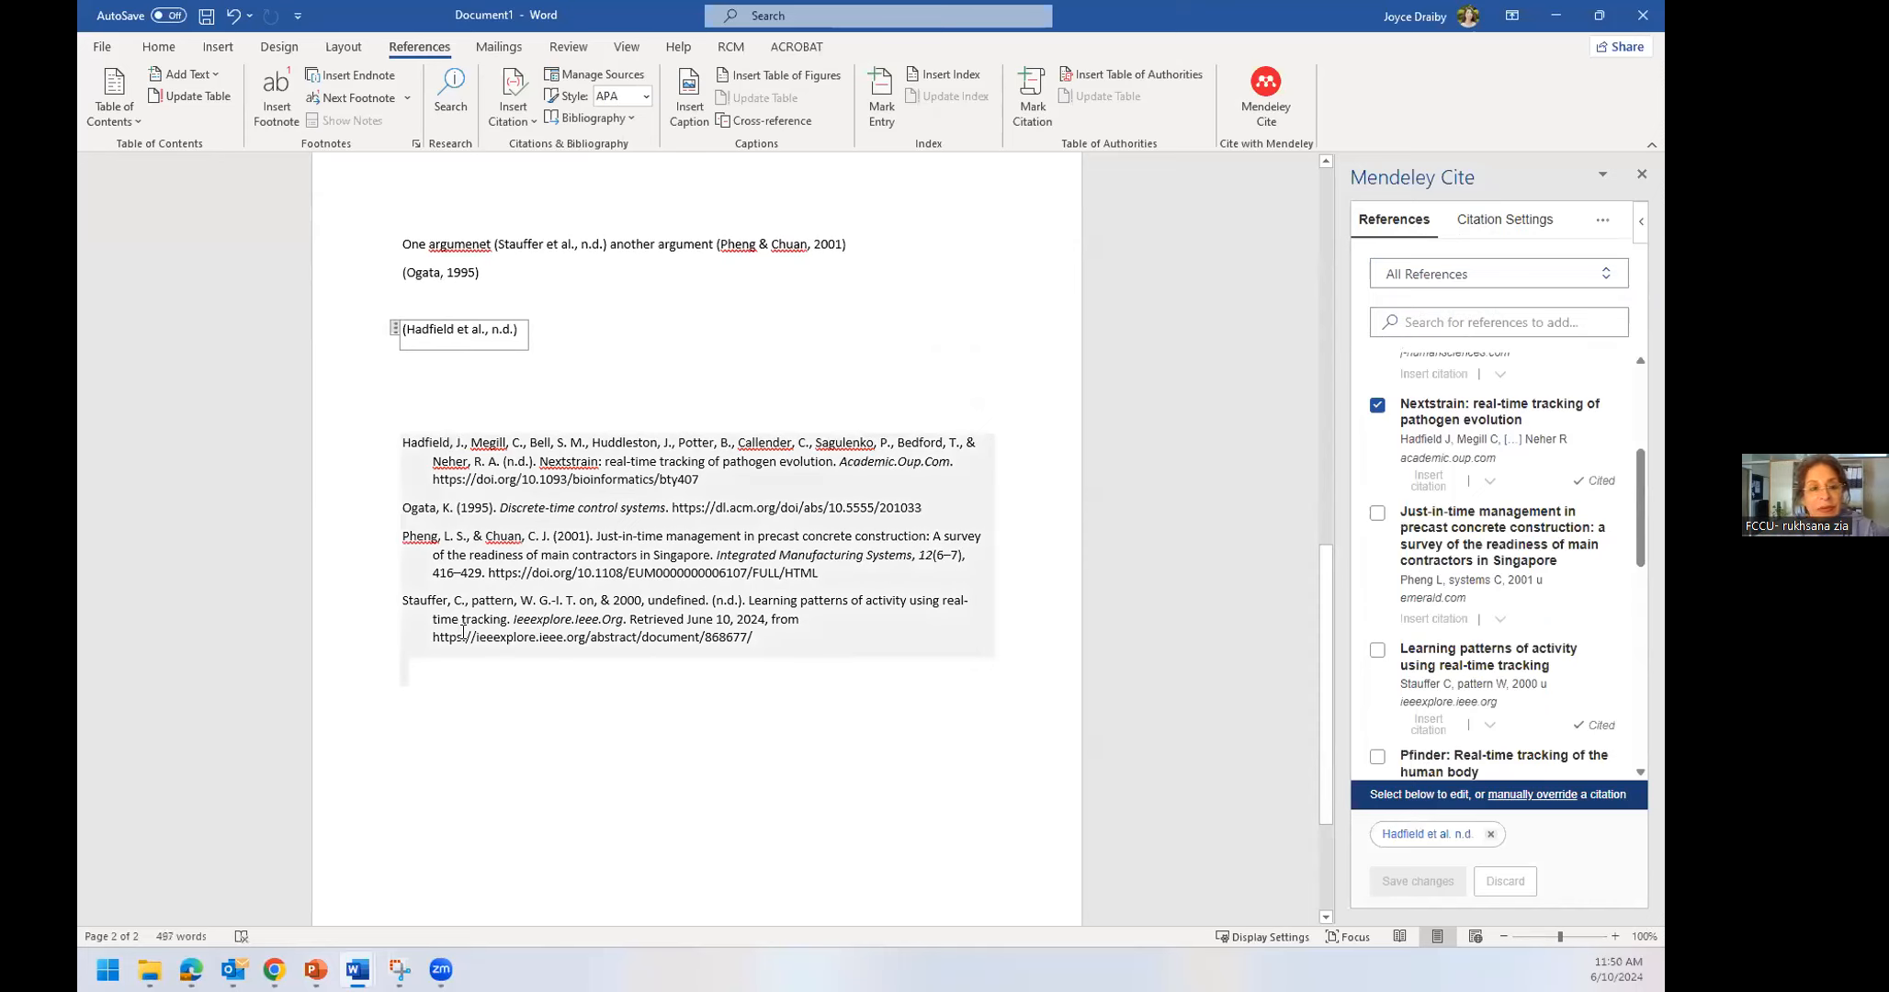
Change the document's citation style to Vancouver in Mendeley Cite
left_click(432, 405)
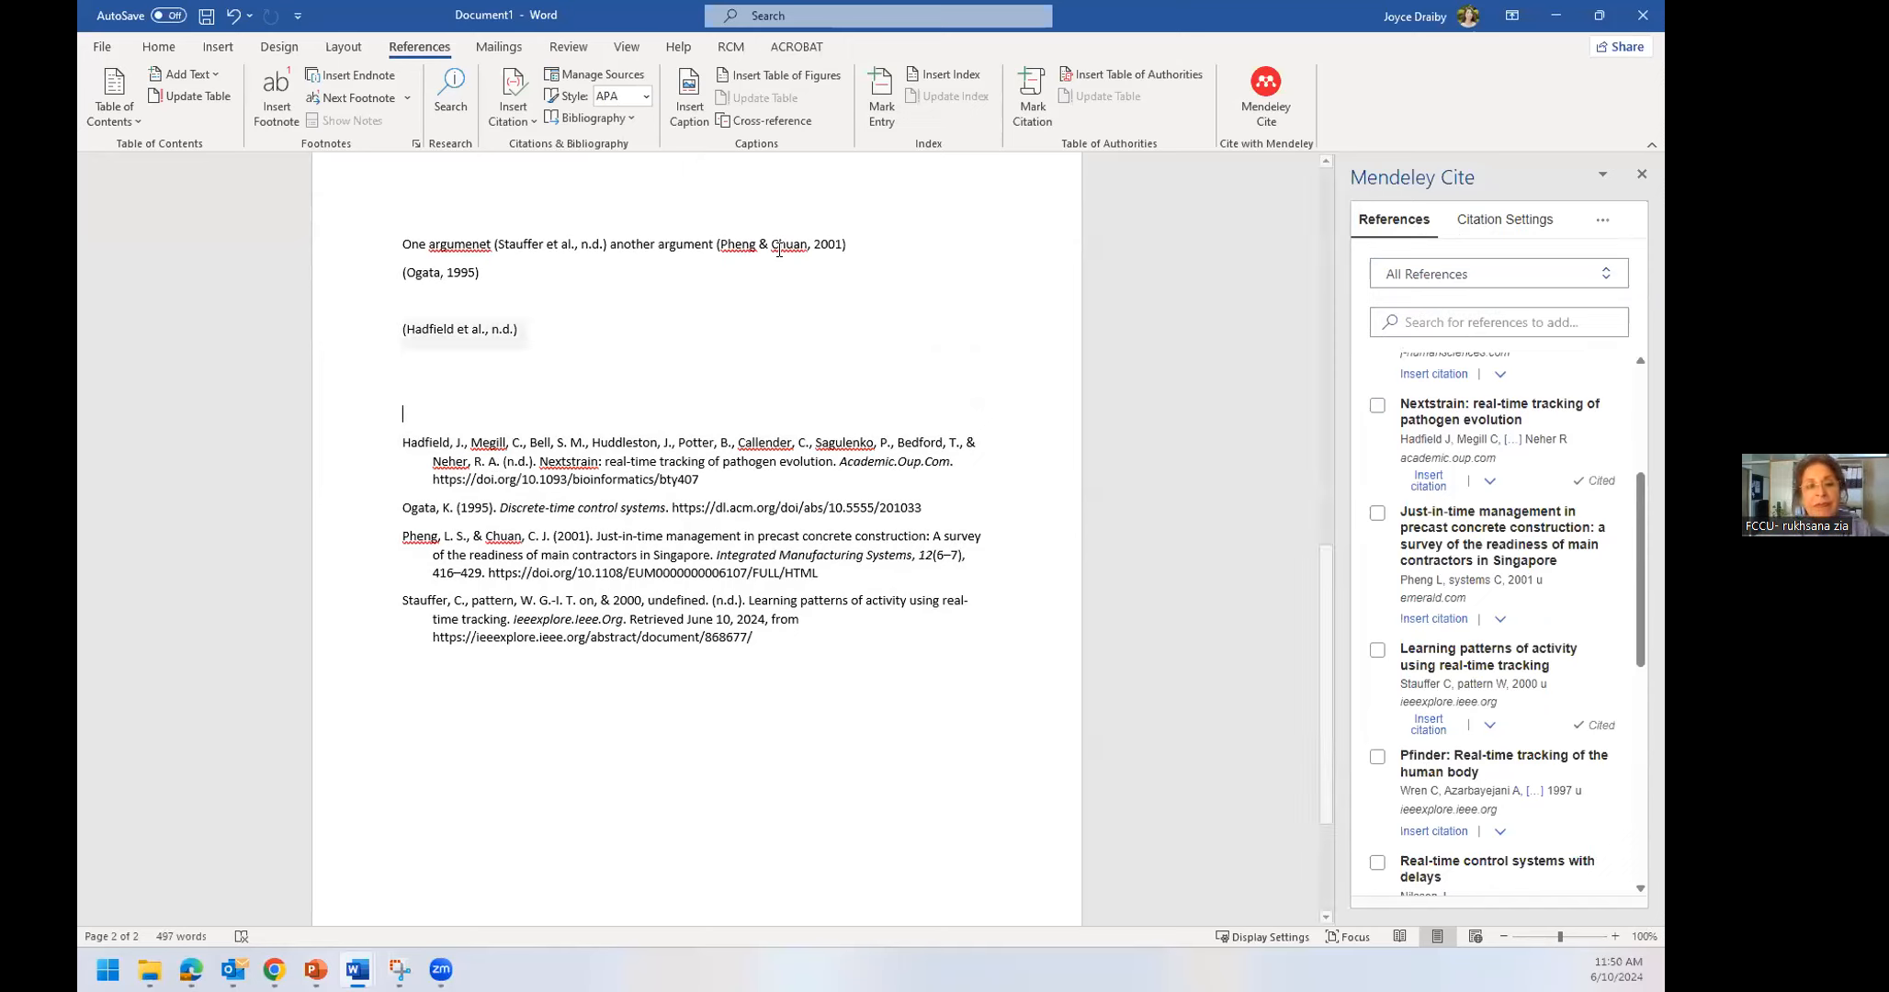
left_click(1525, 230)
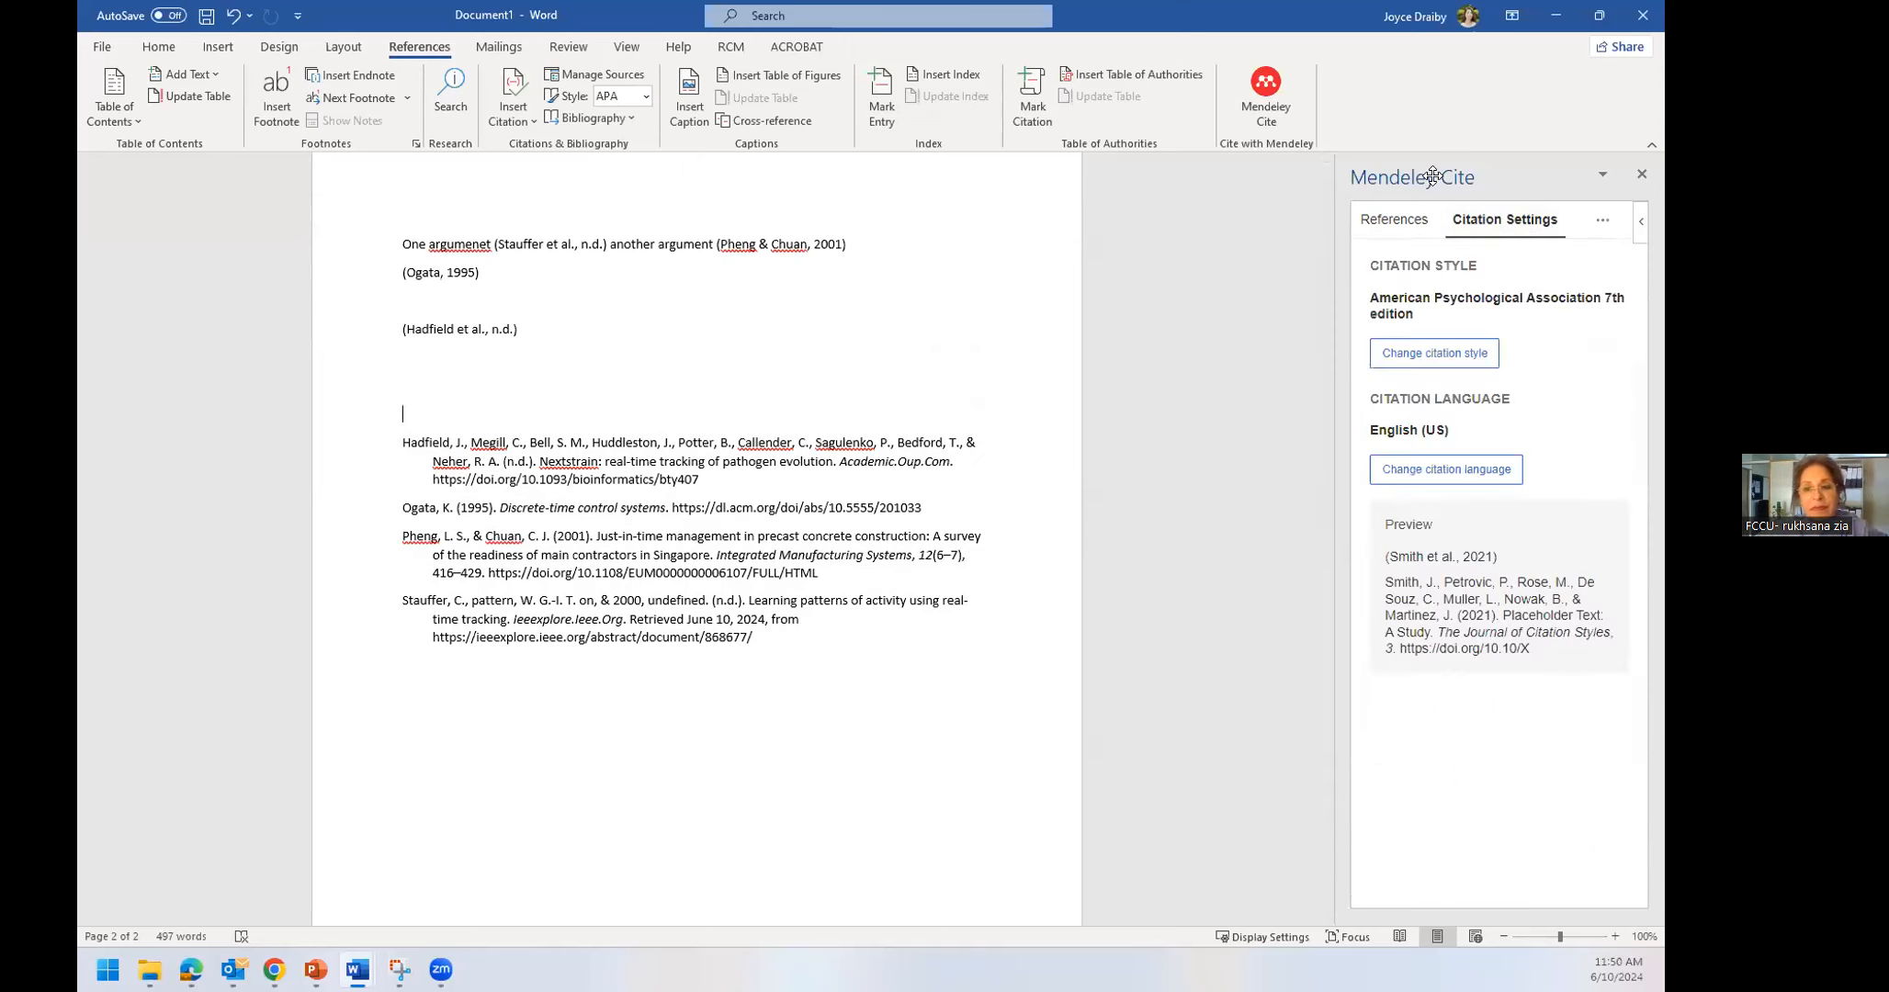
left_click(1439, 353)
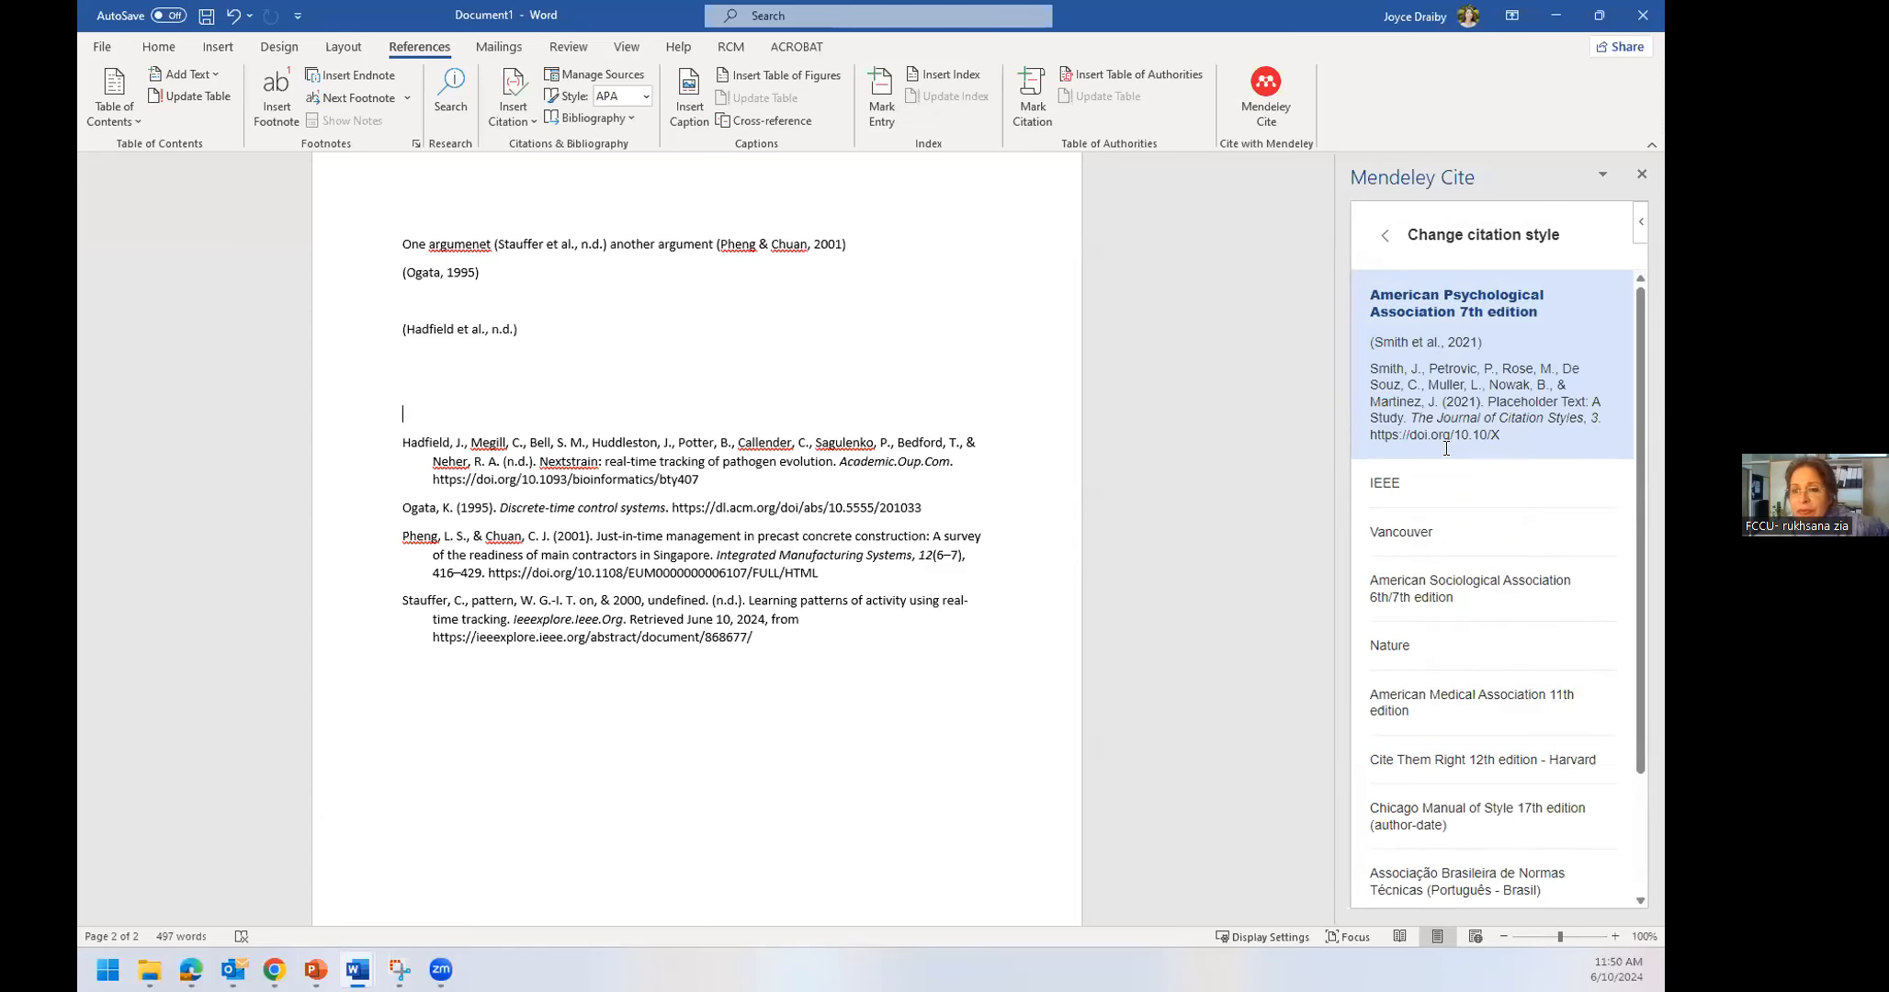
left_click(1403, 533)
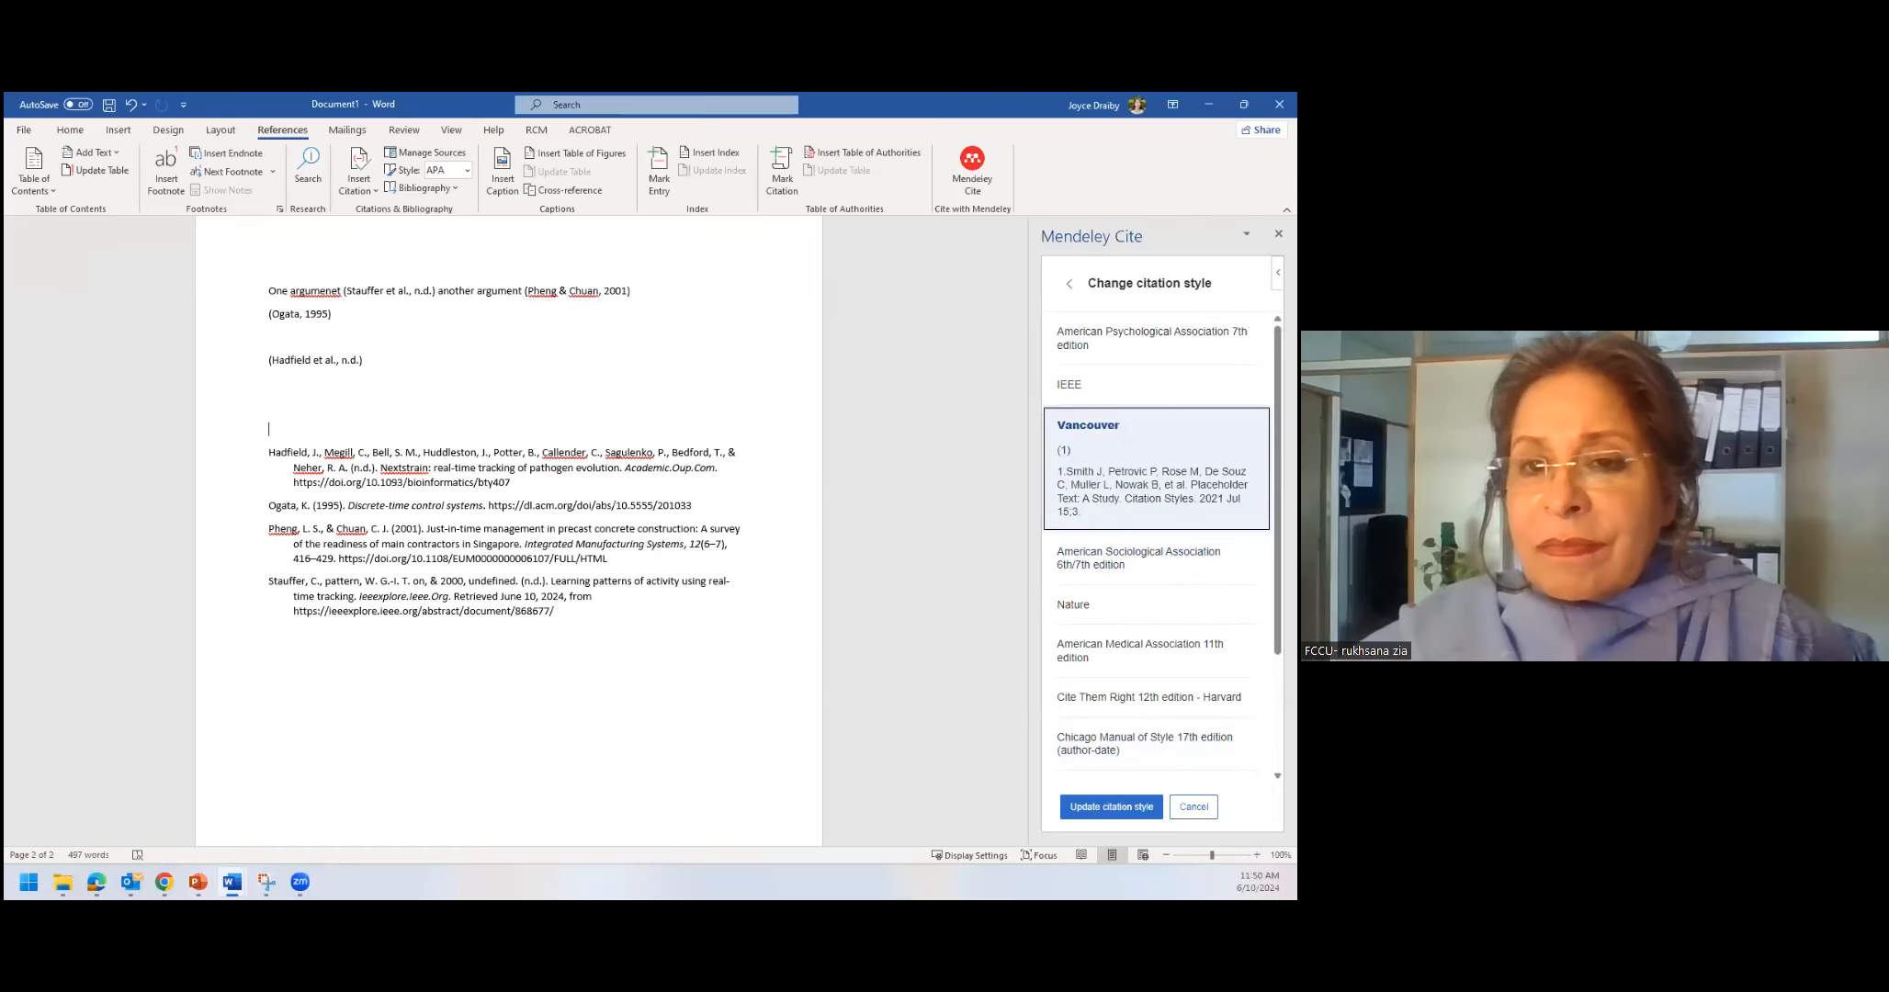
left_click(1111, 807)
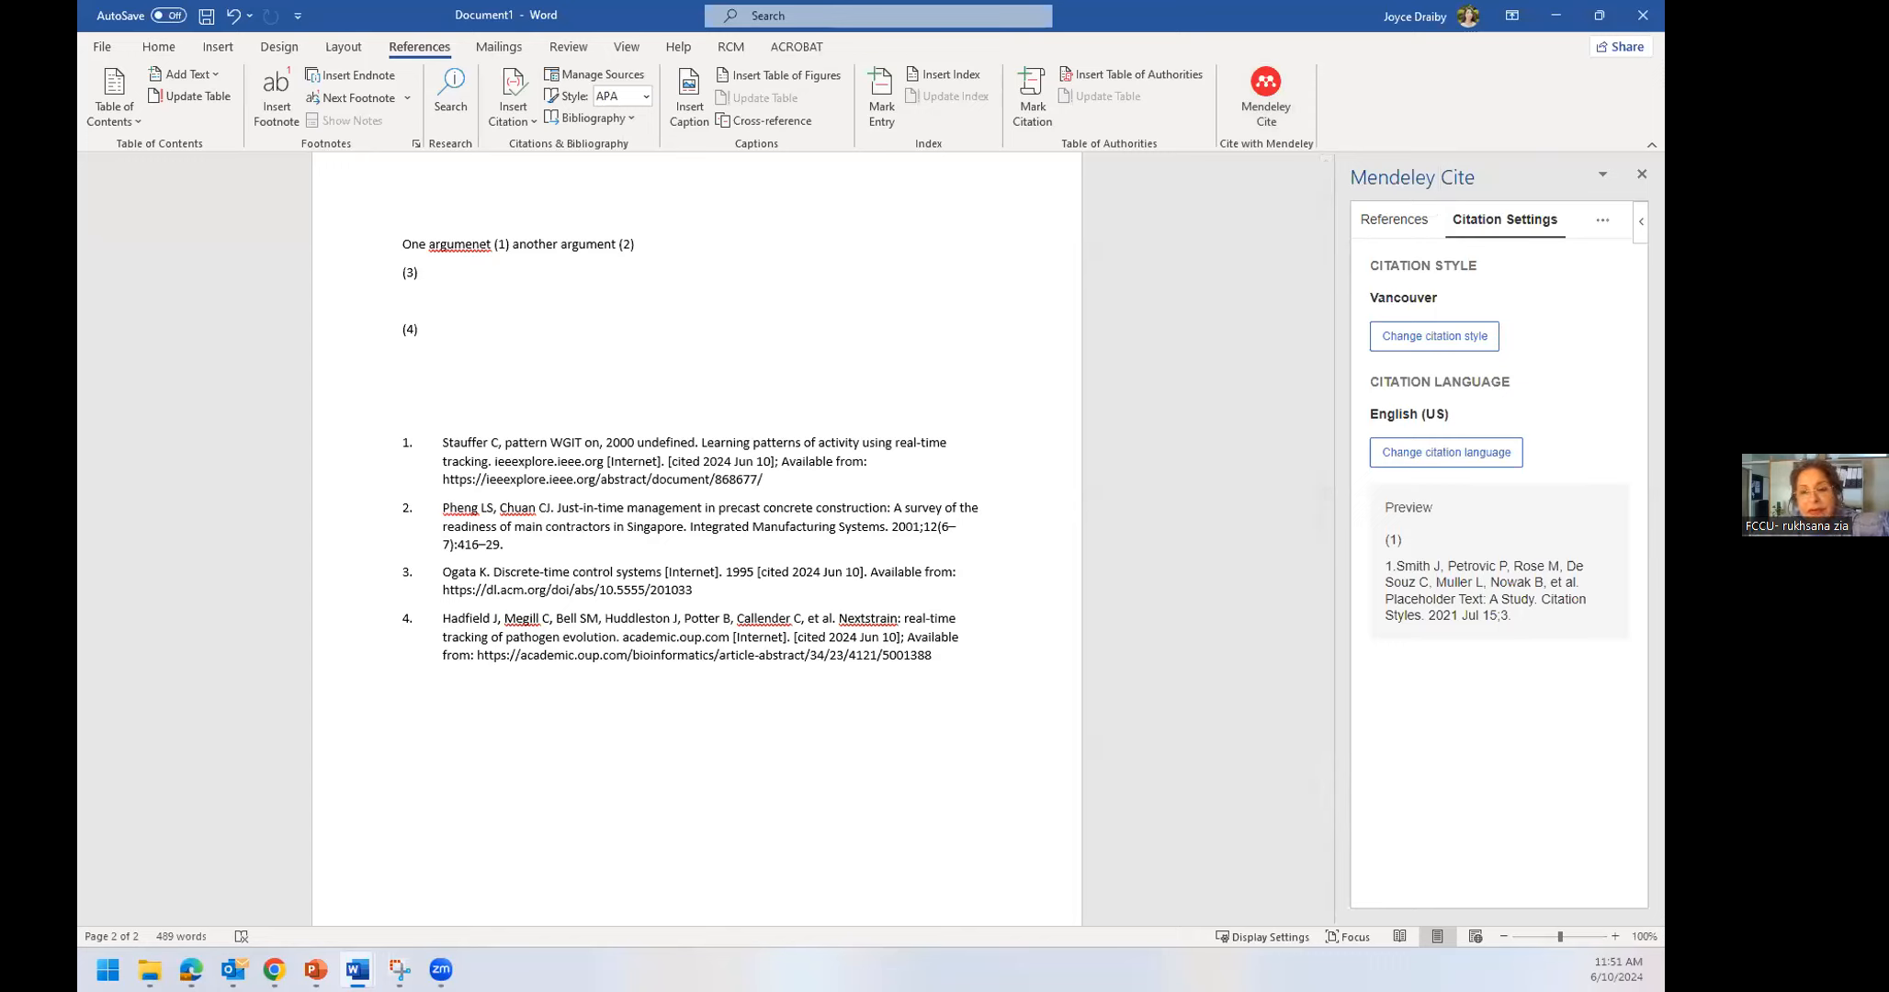
Switch to the Mendeley PDF in Chrome for a brief look and return to Document1 in Word
key("alt+Tab")
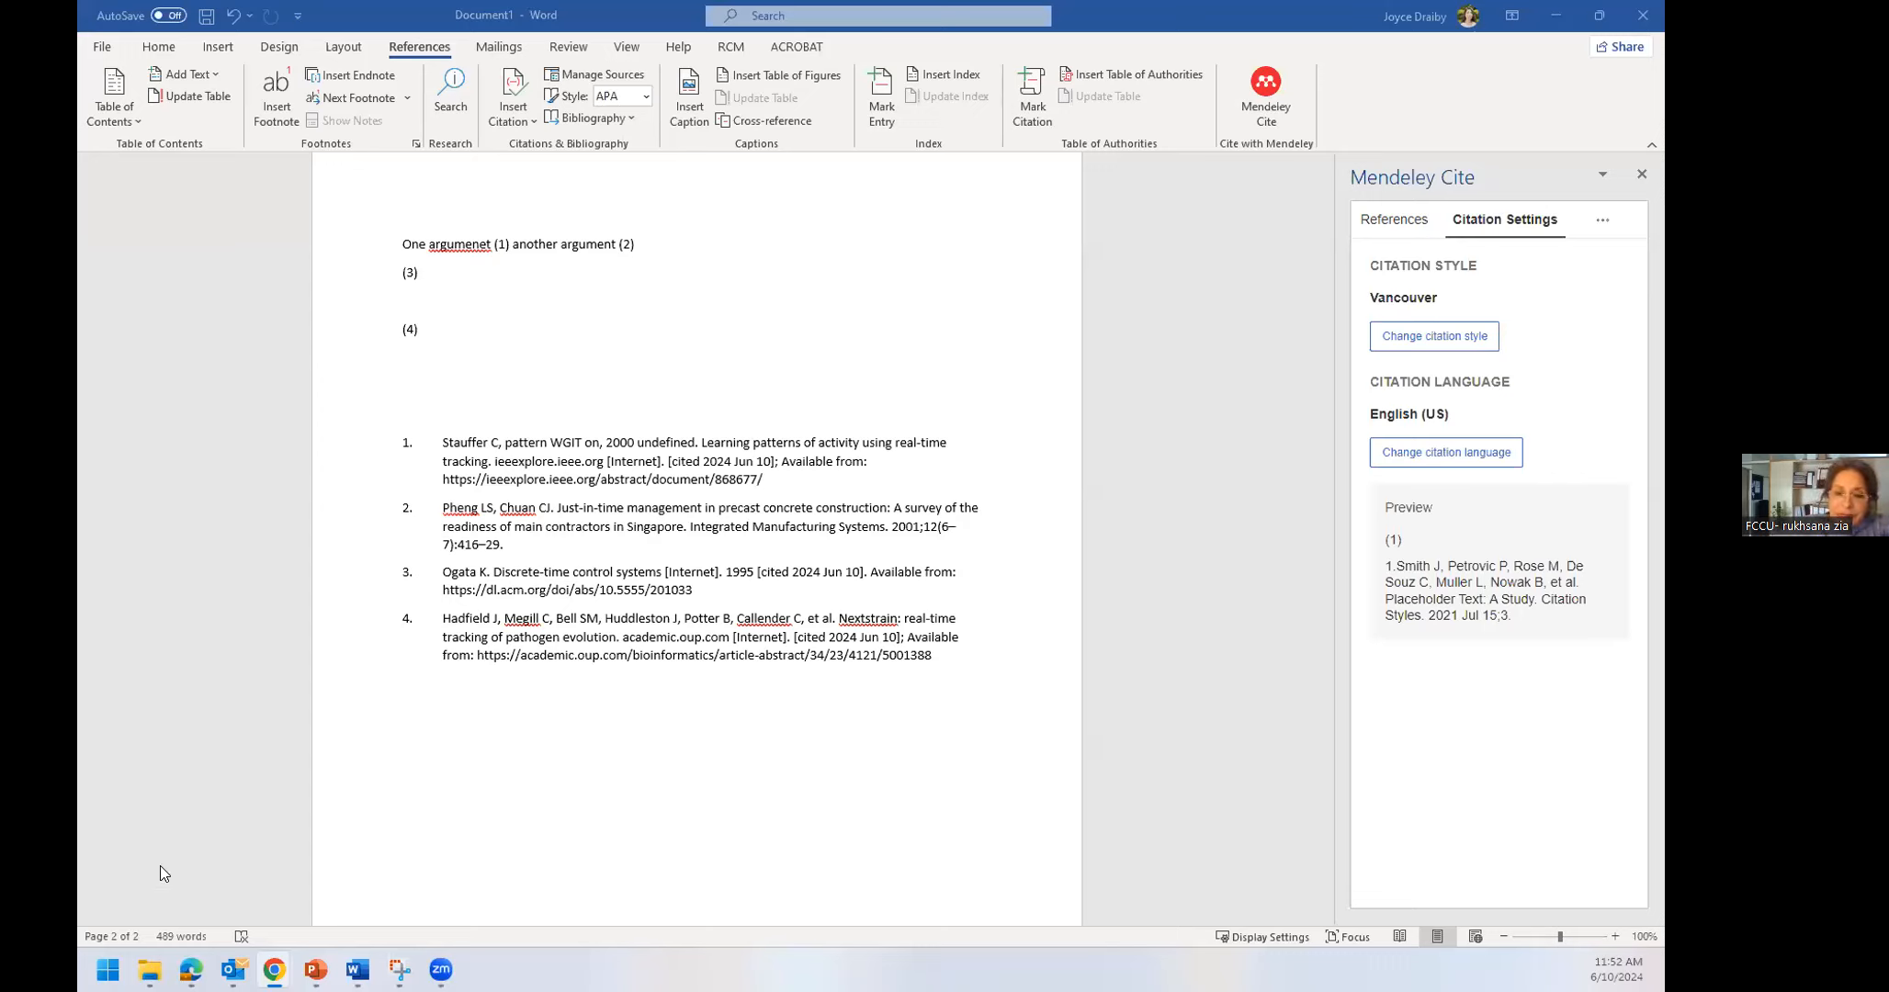
mouse_move(234, 969)
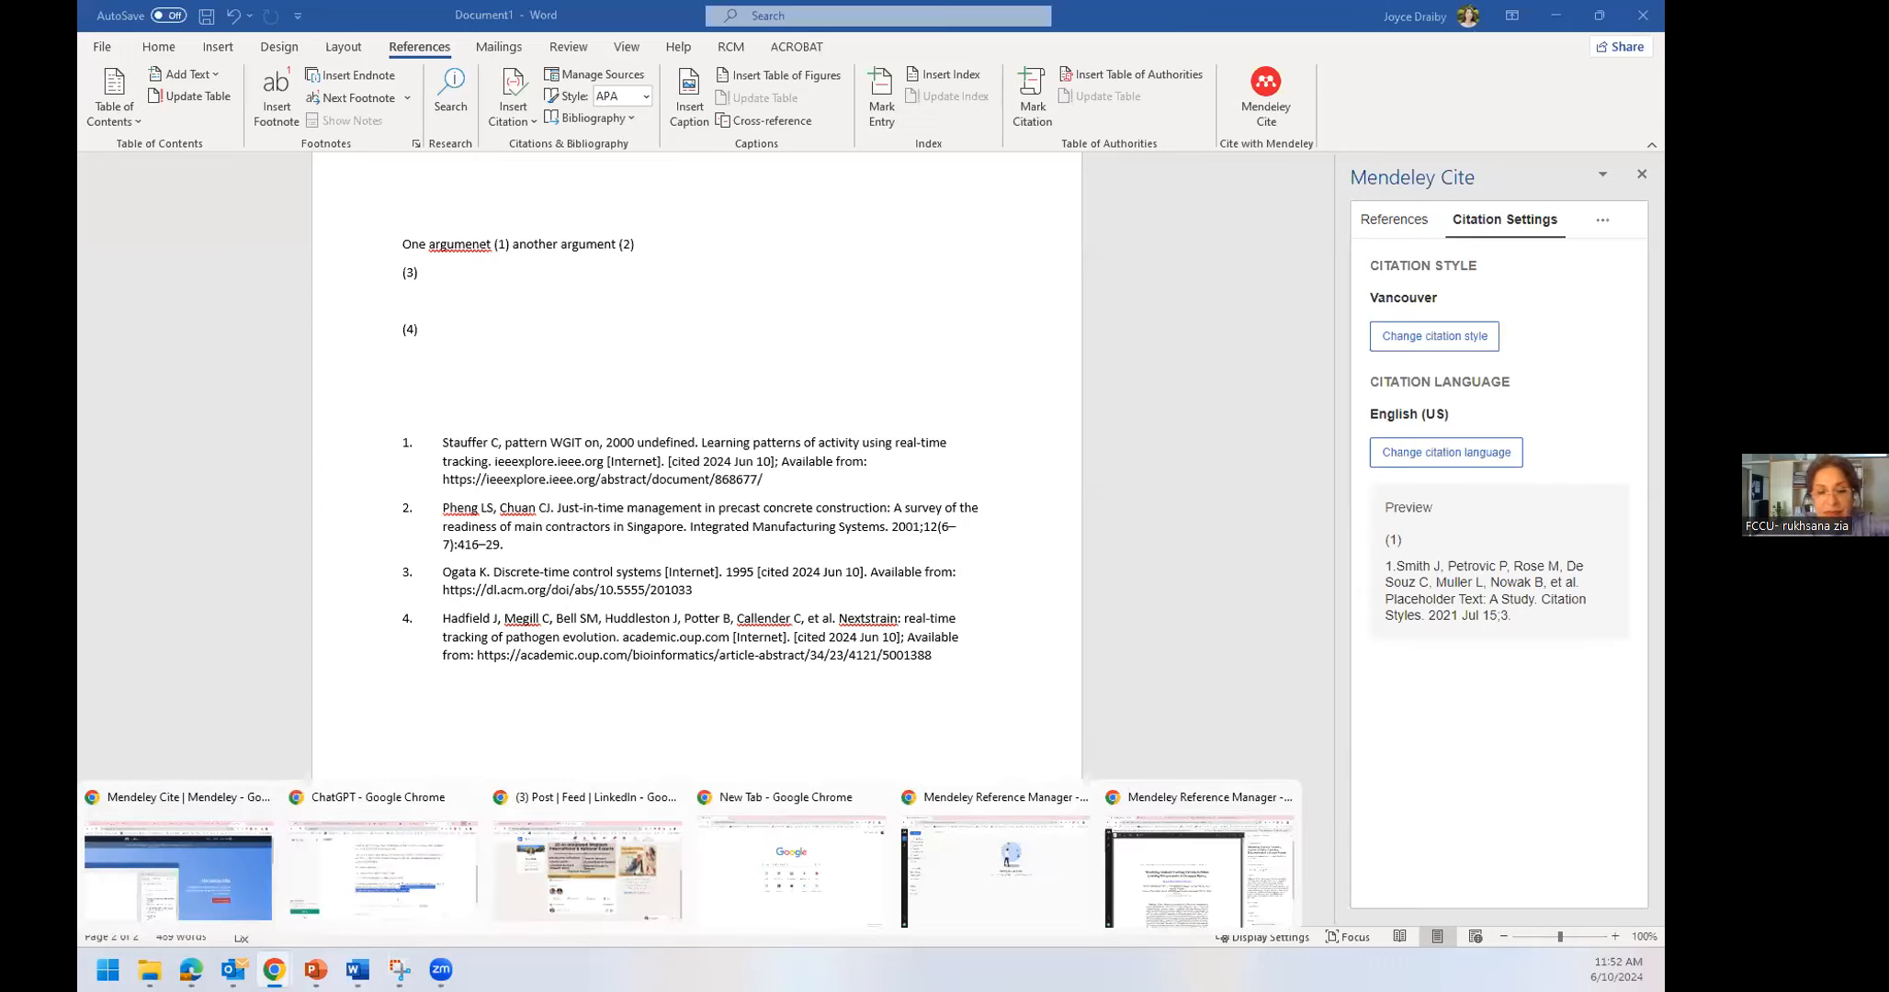
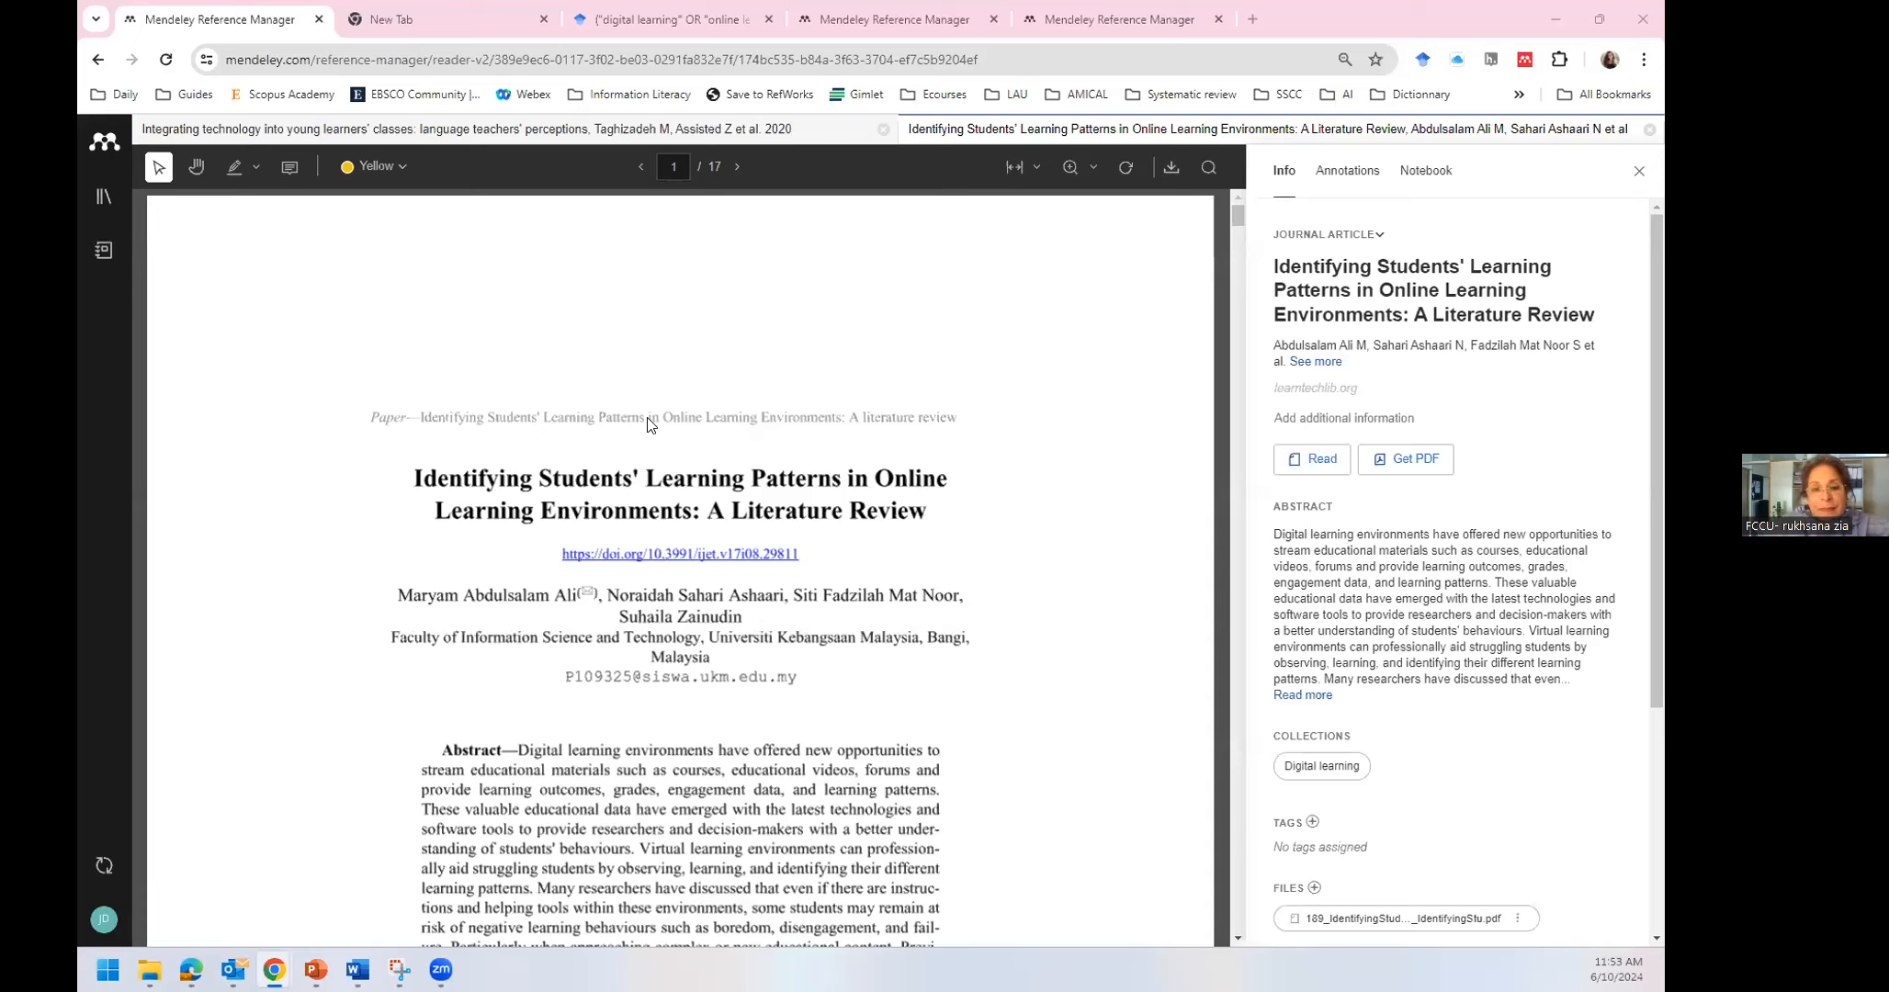
mouse_move(358, 970)
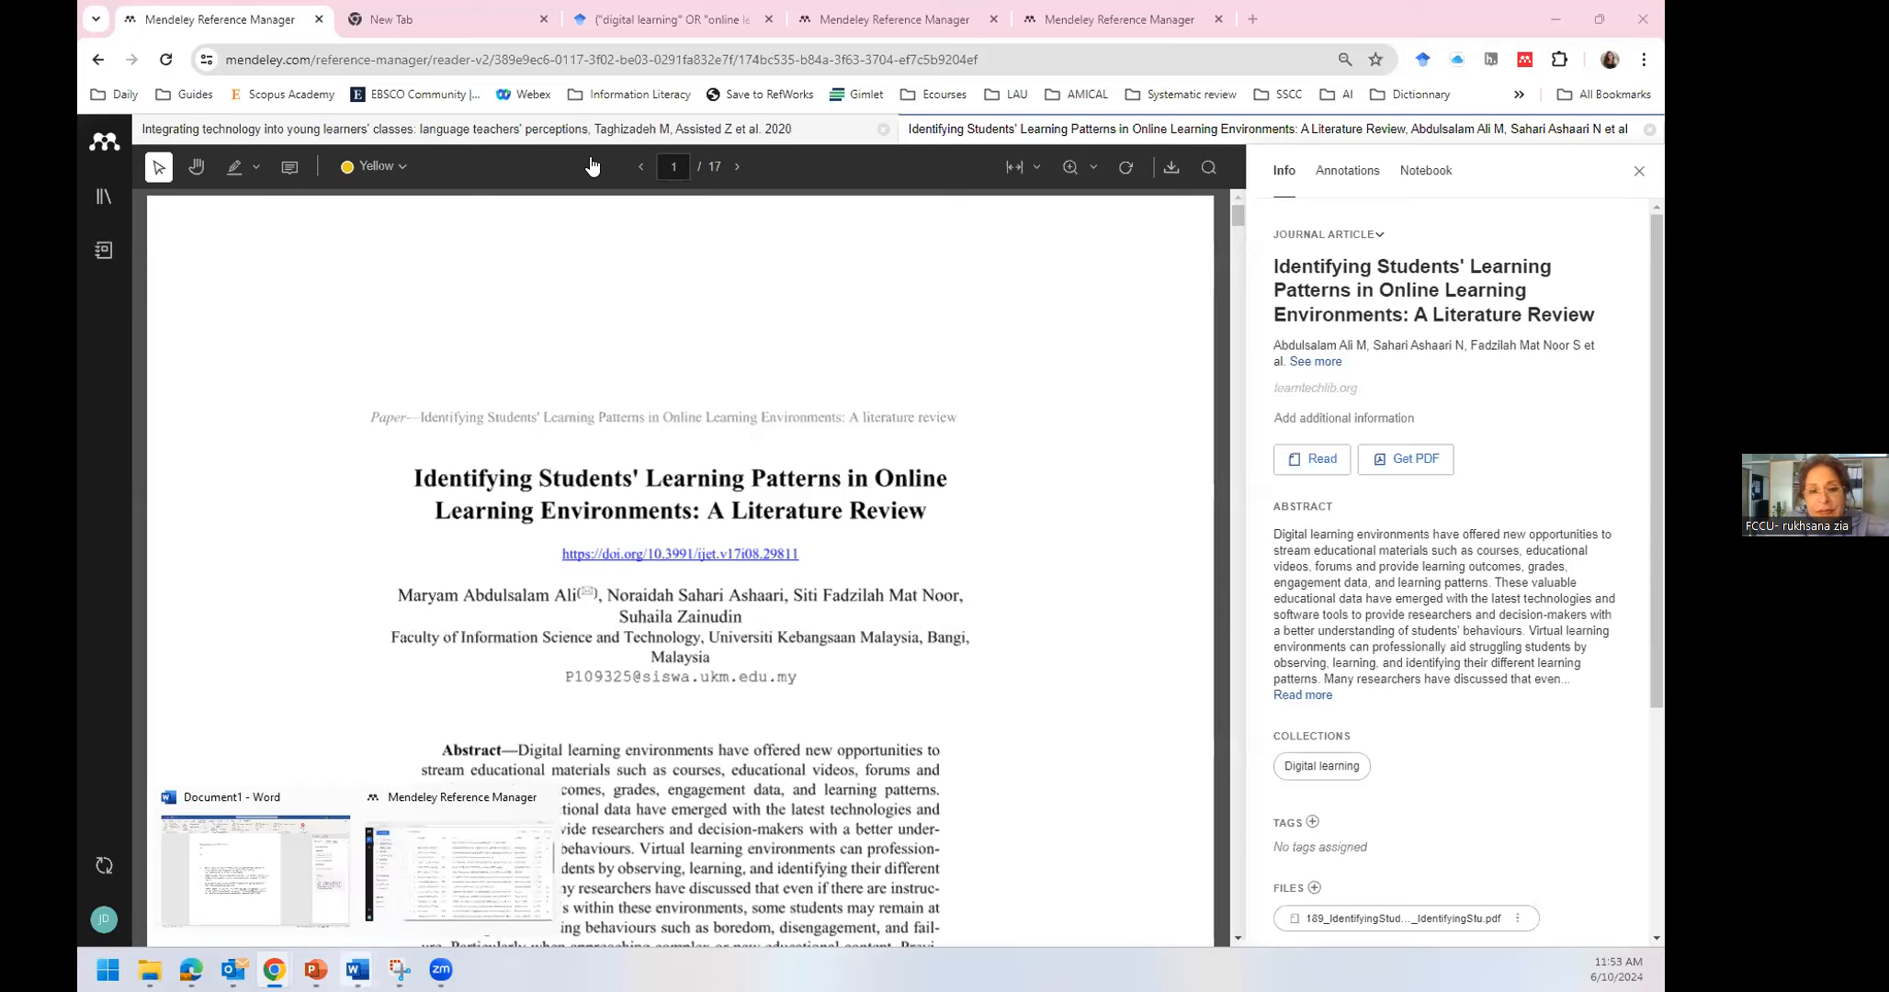
mouse_move(418, 876)
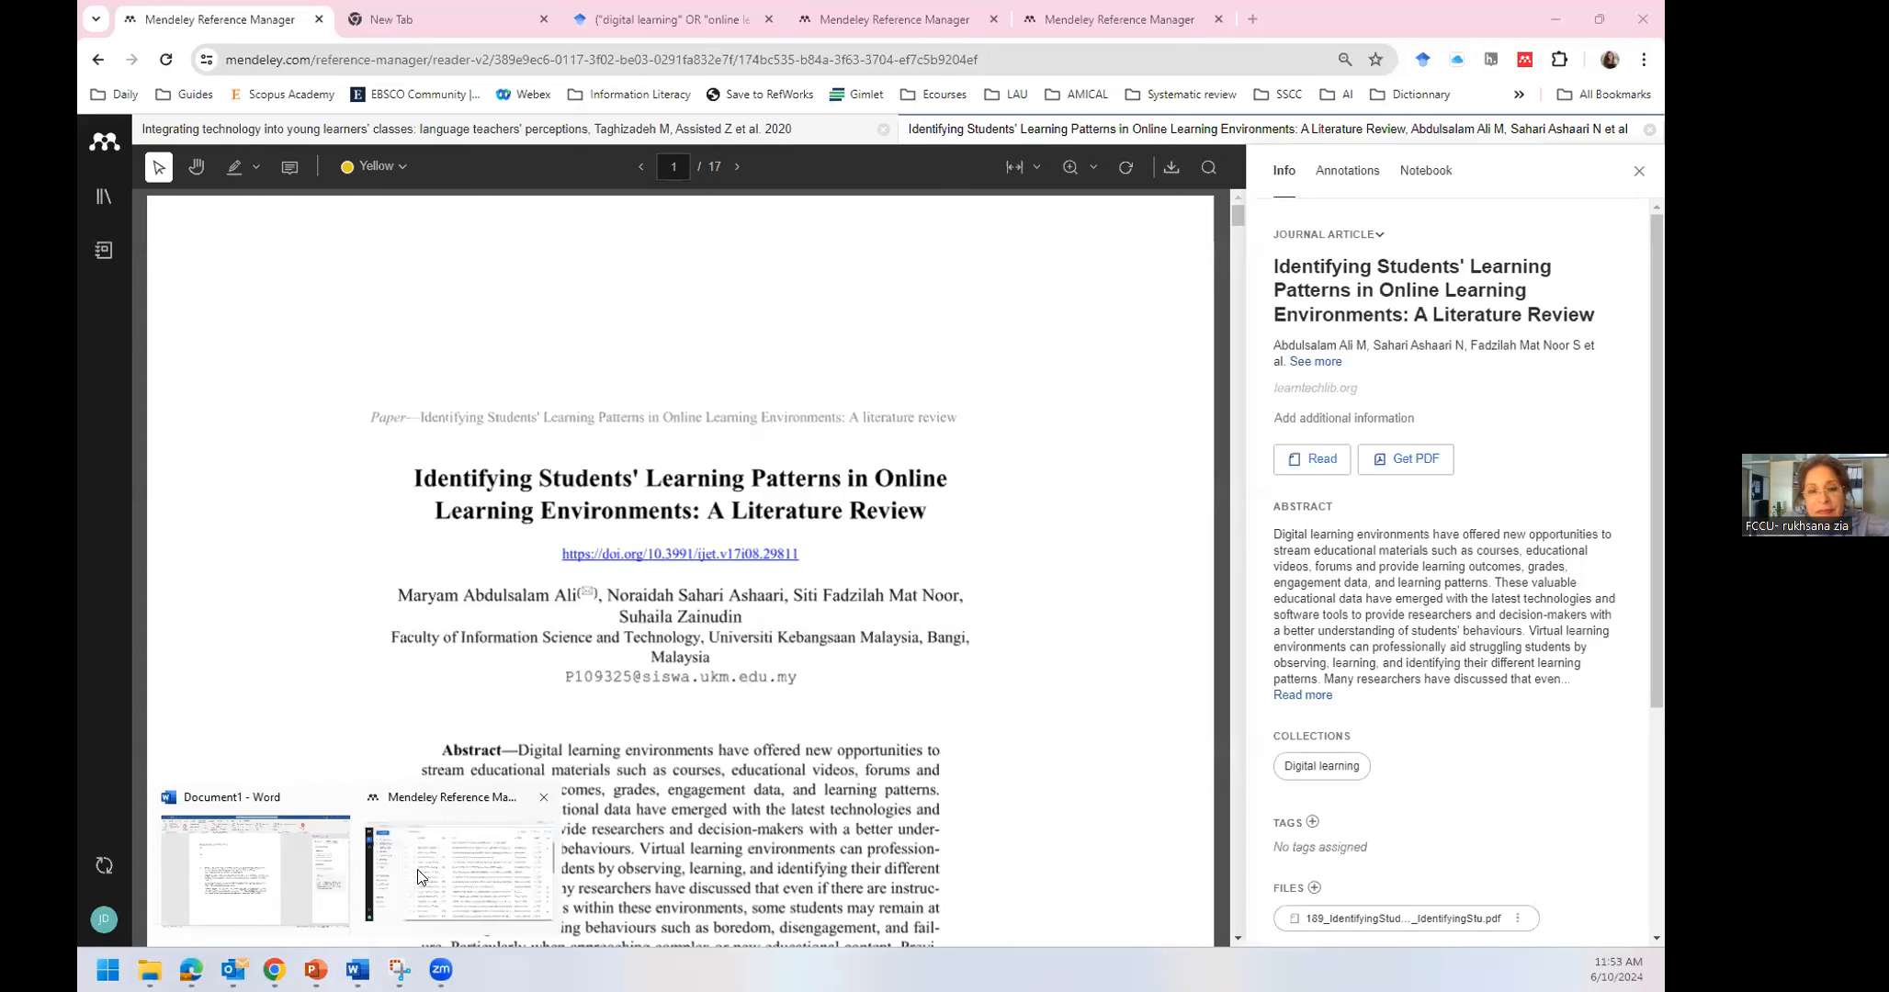
left_click(253, 865)
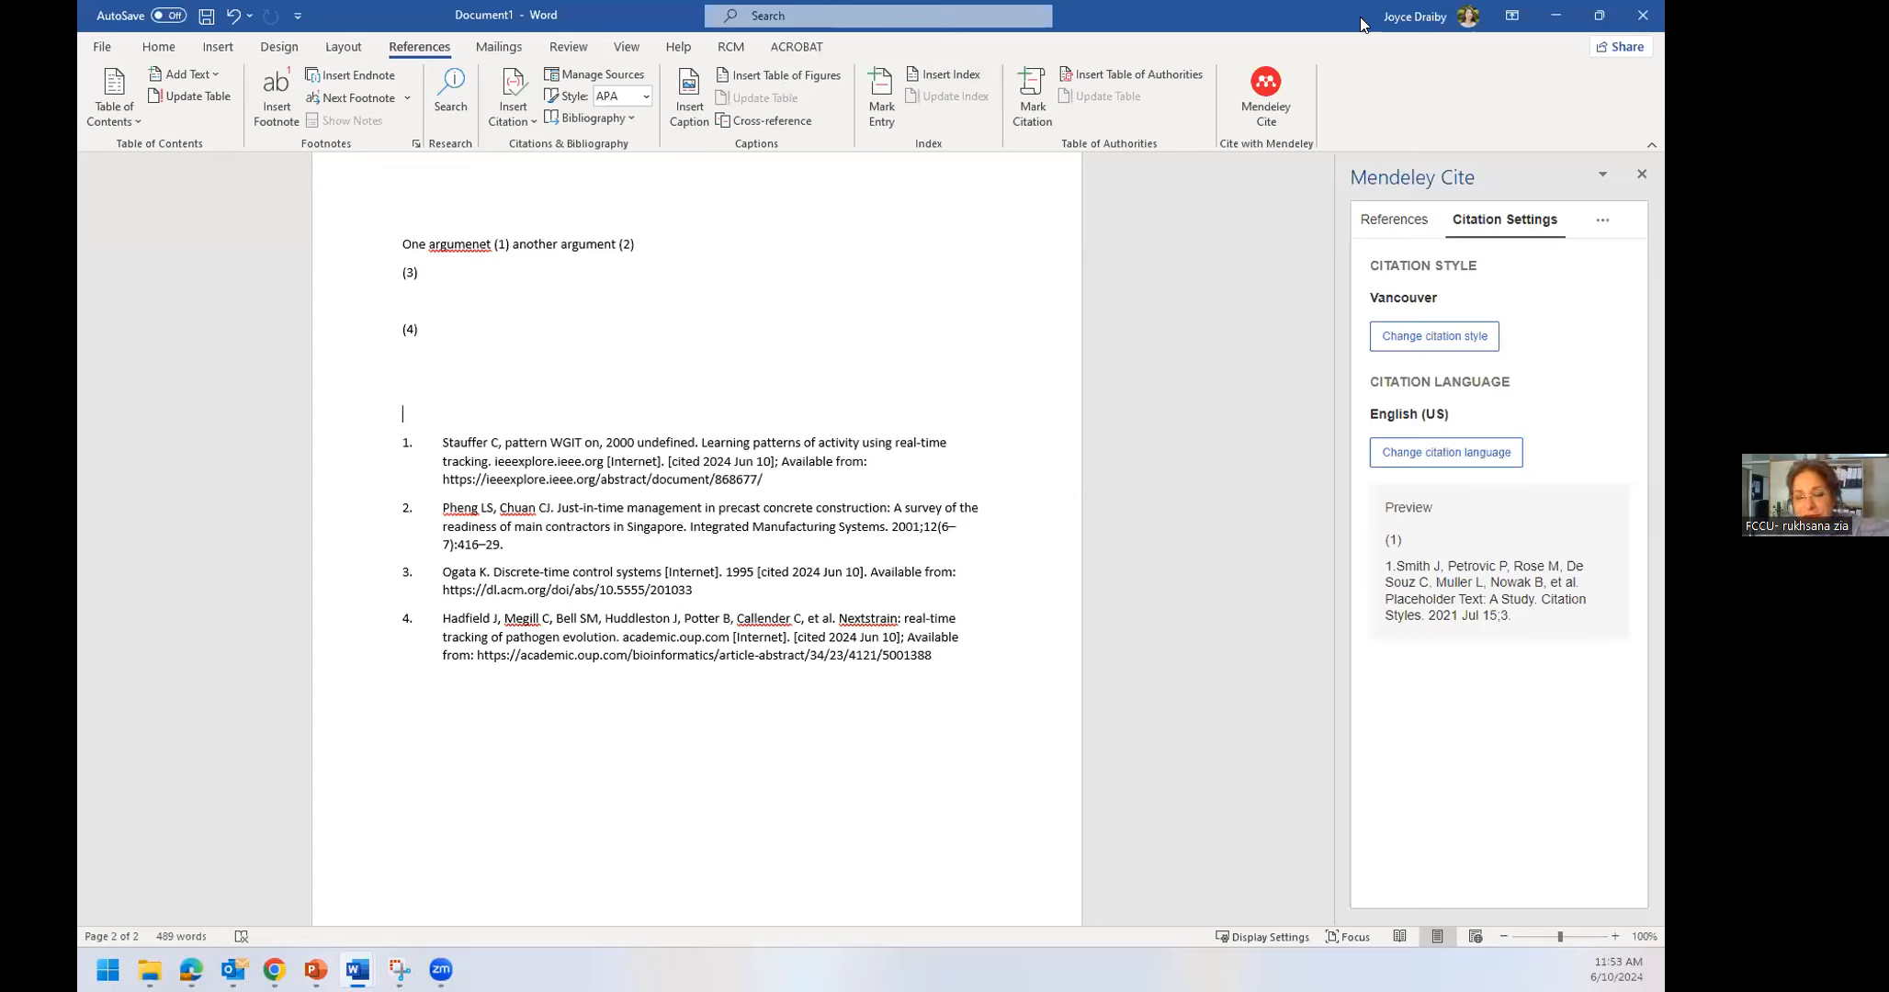
Open the RefWorks Citation Manager to view its reference list, close it, and return to Mendeley Cite
left_click(730, 50)
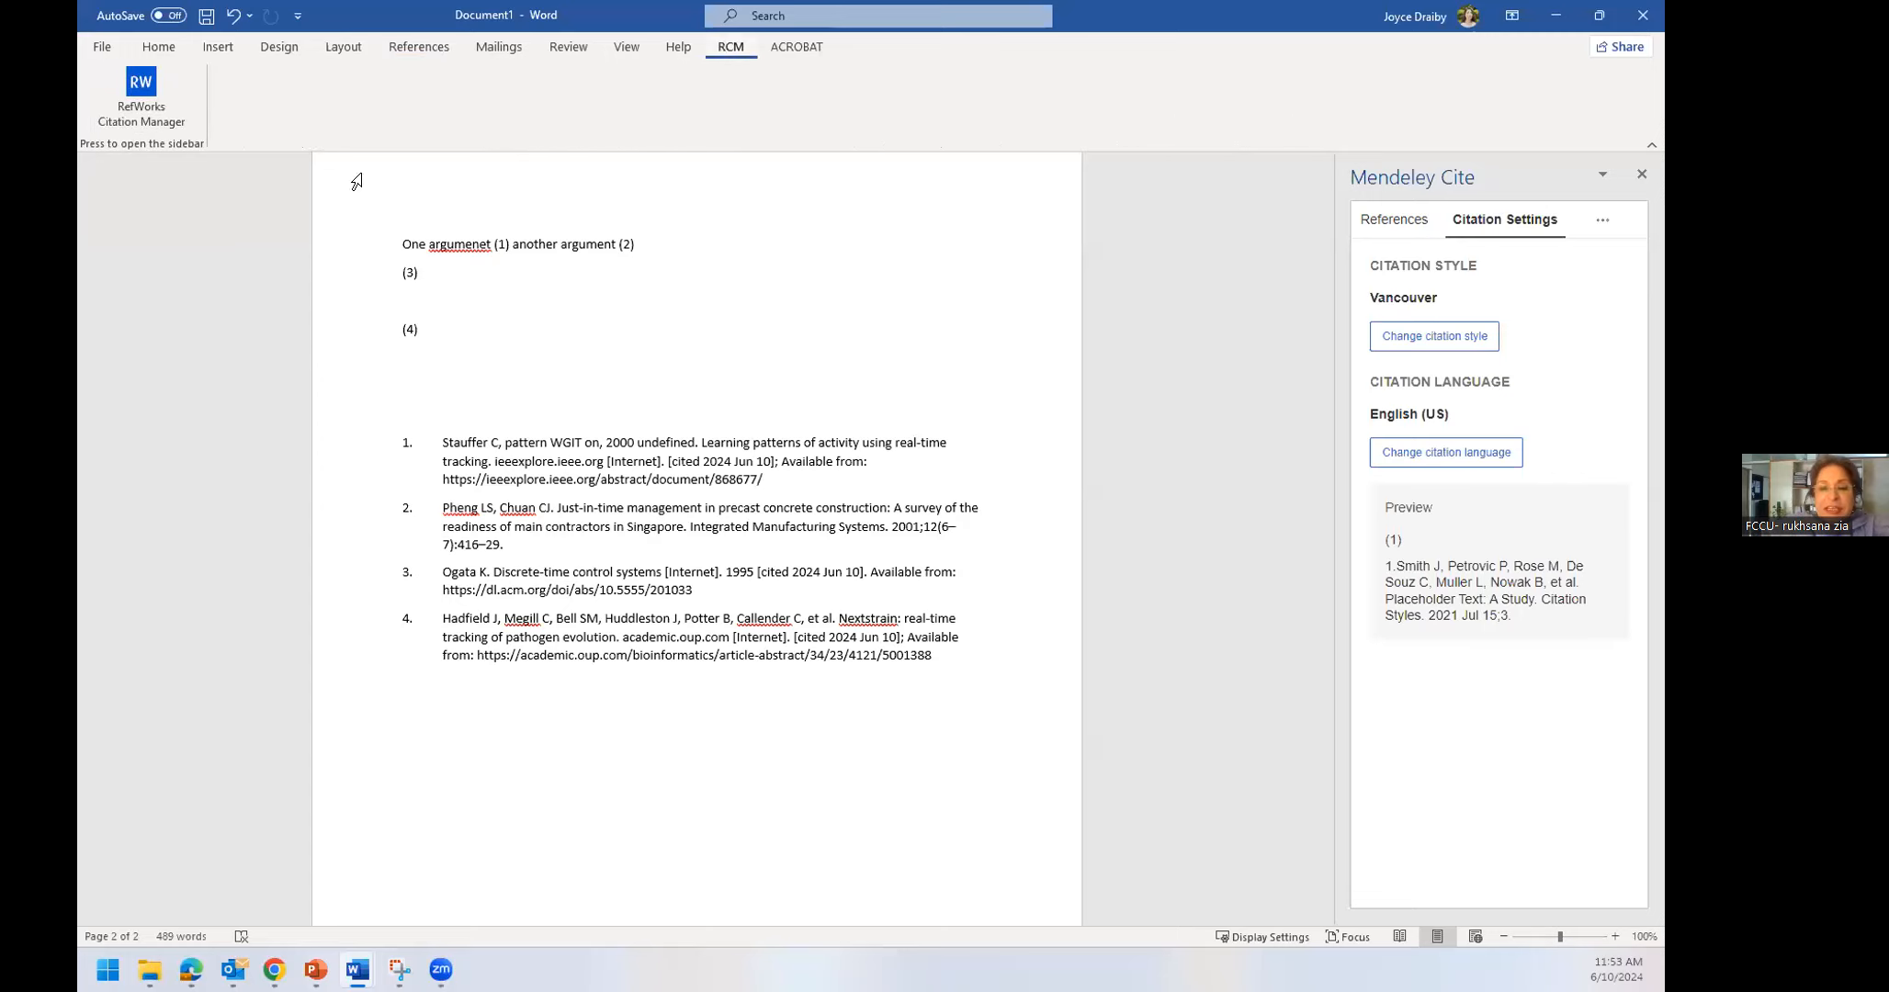
left_click(138, 124)
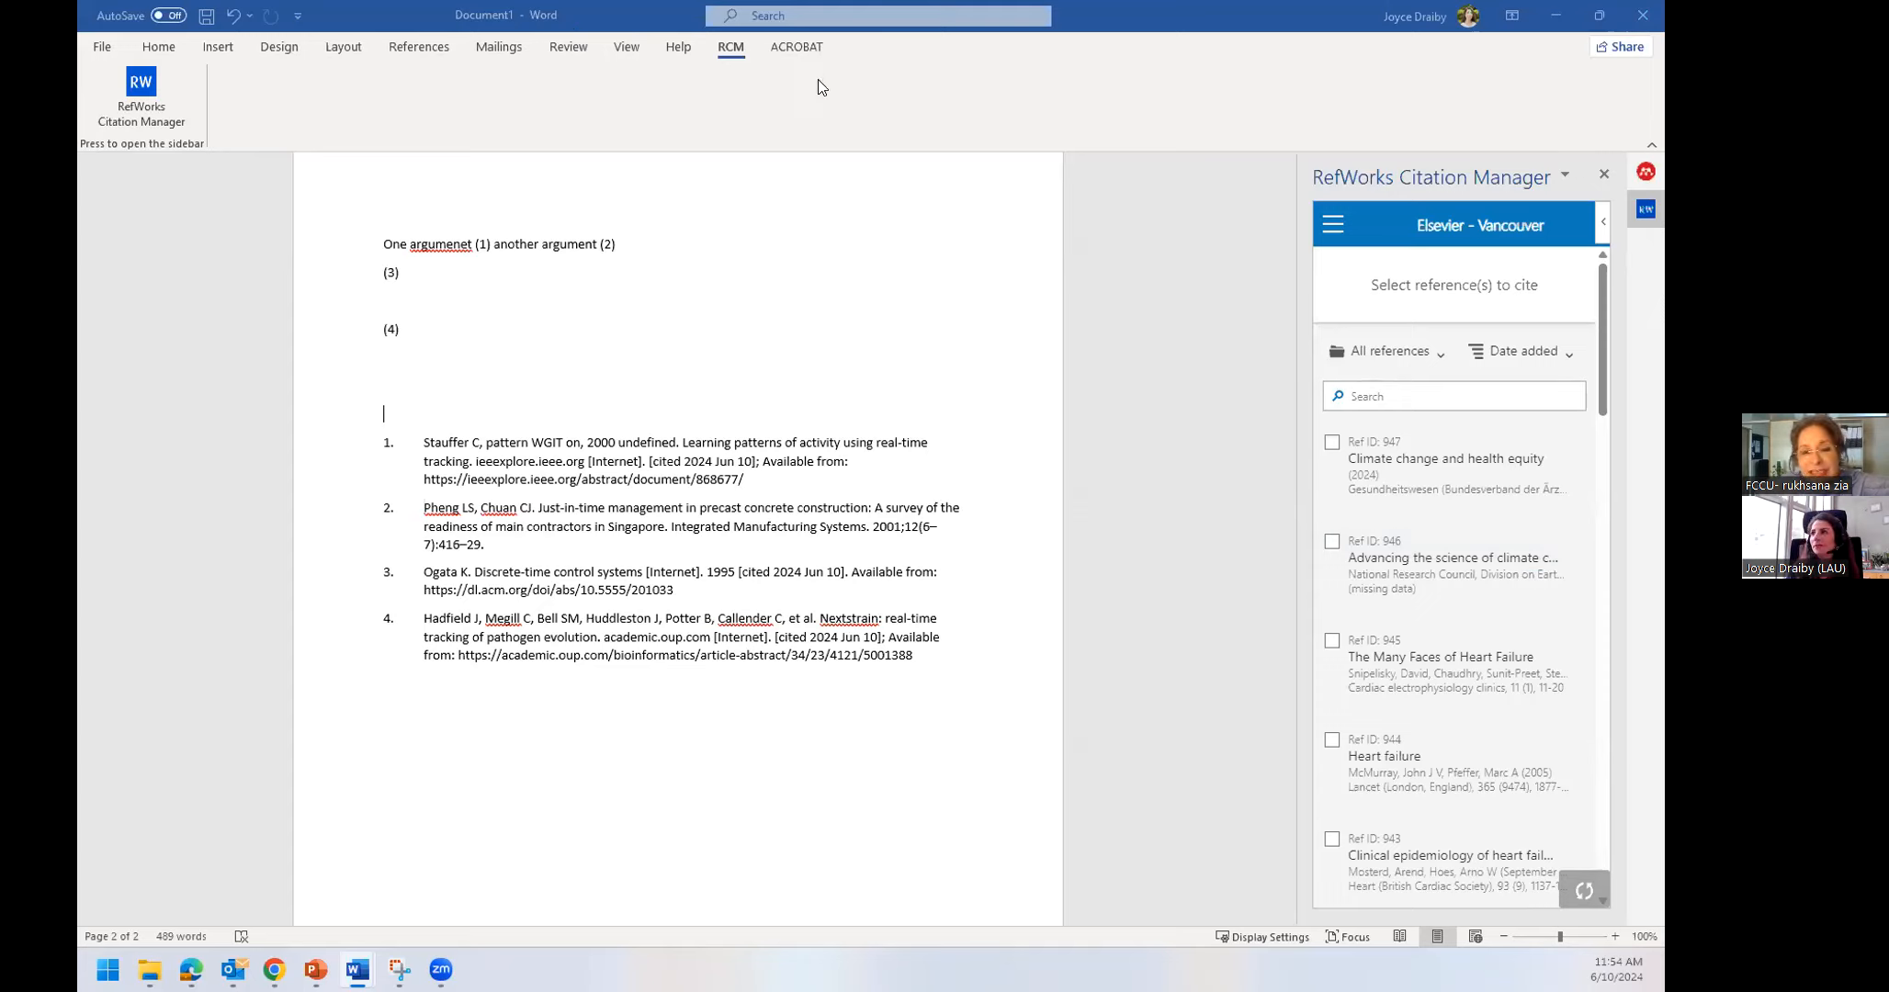
left_click(1603, 174)
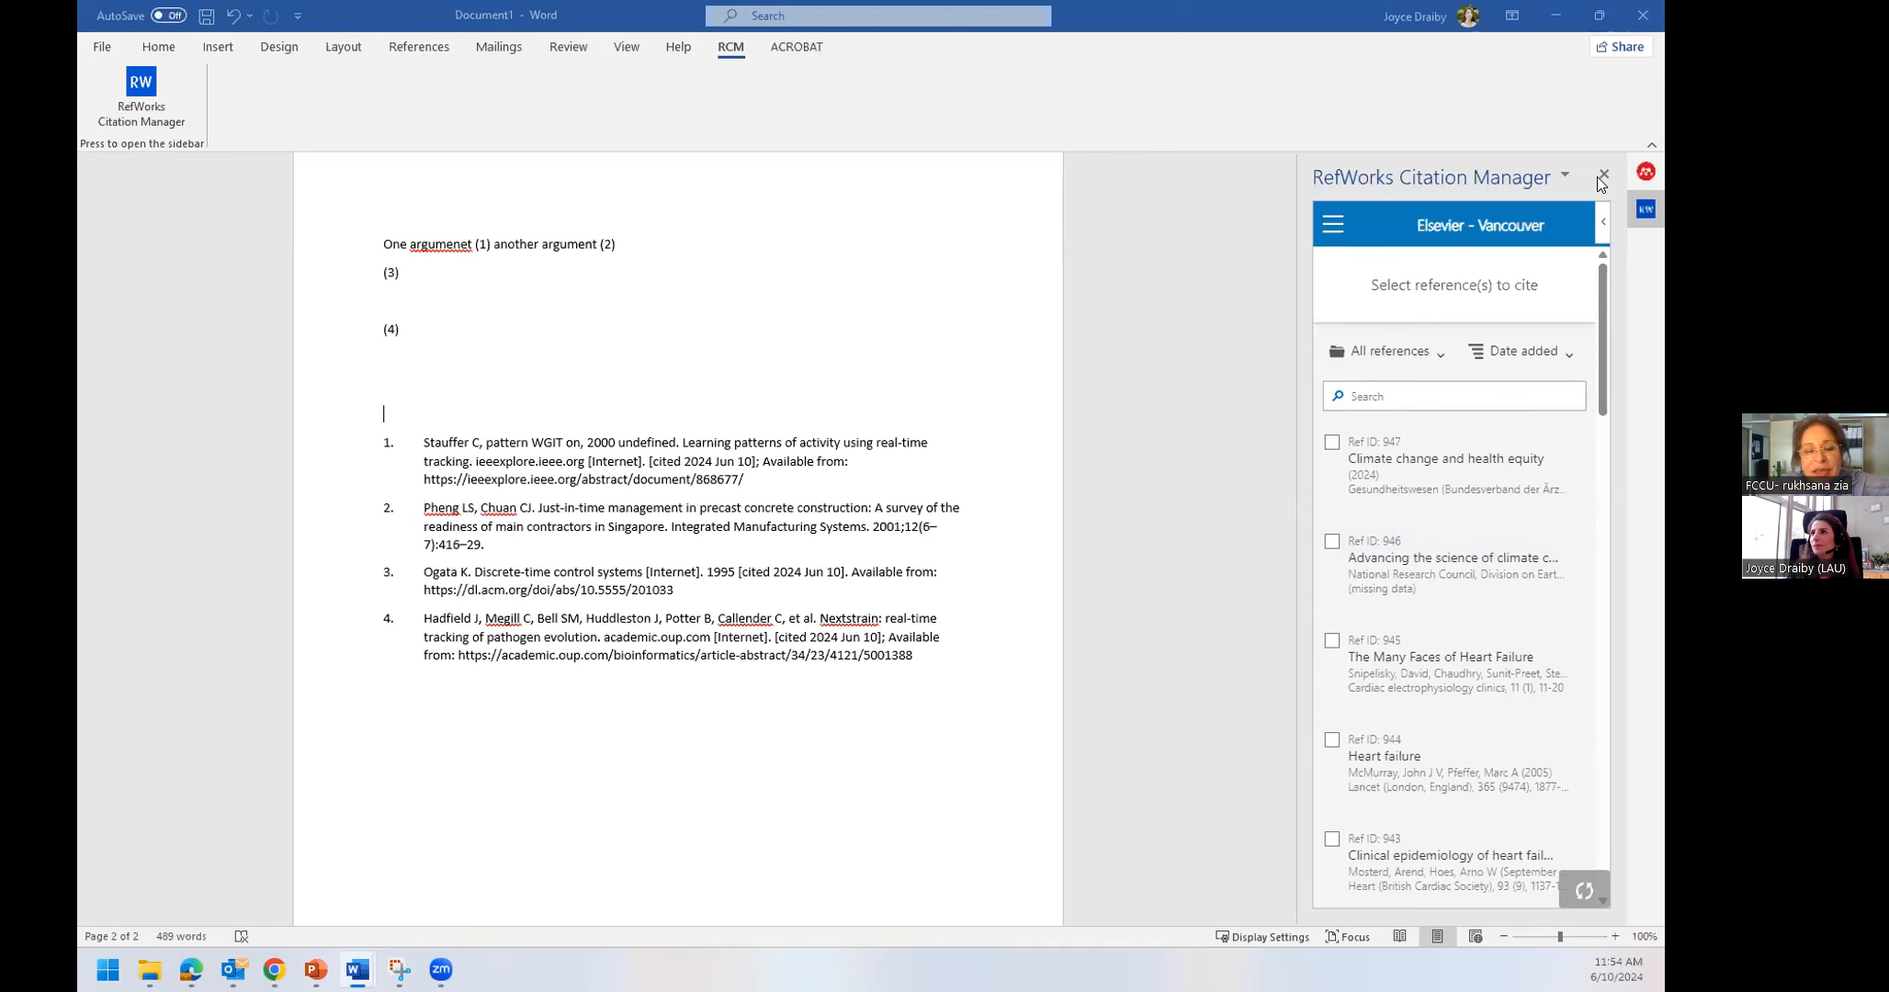
left_click(407, 47)
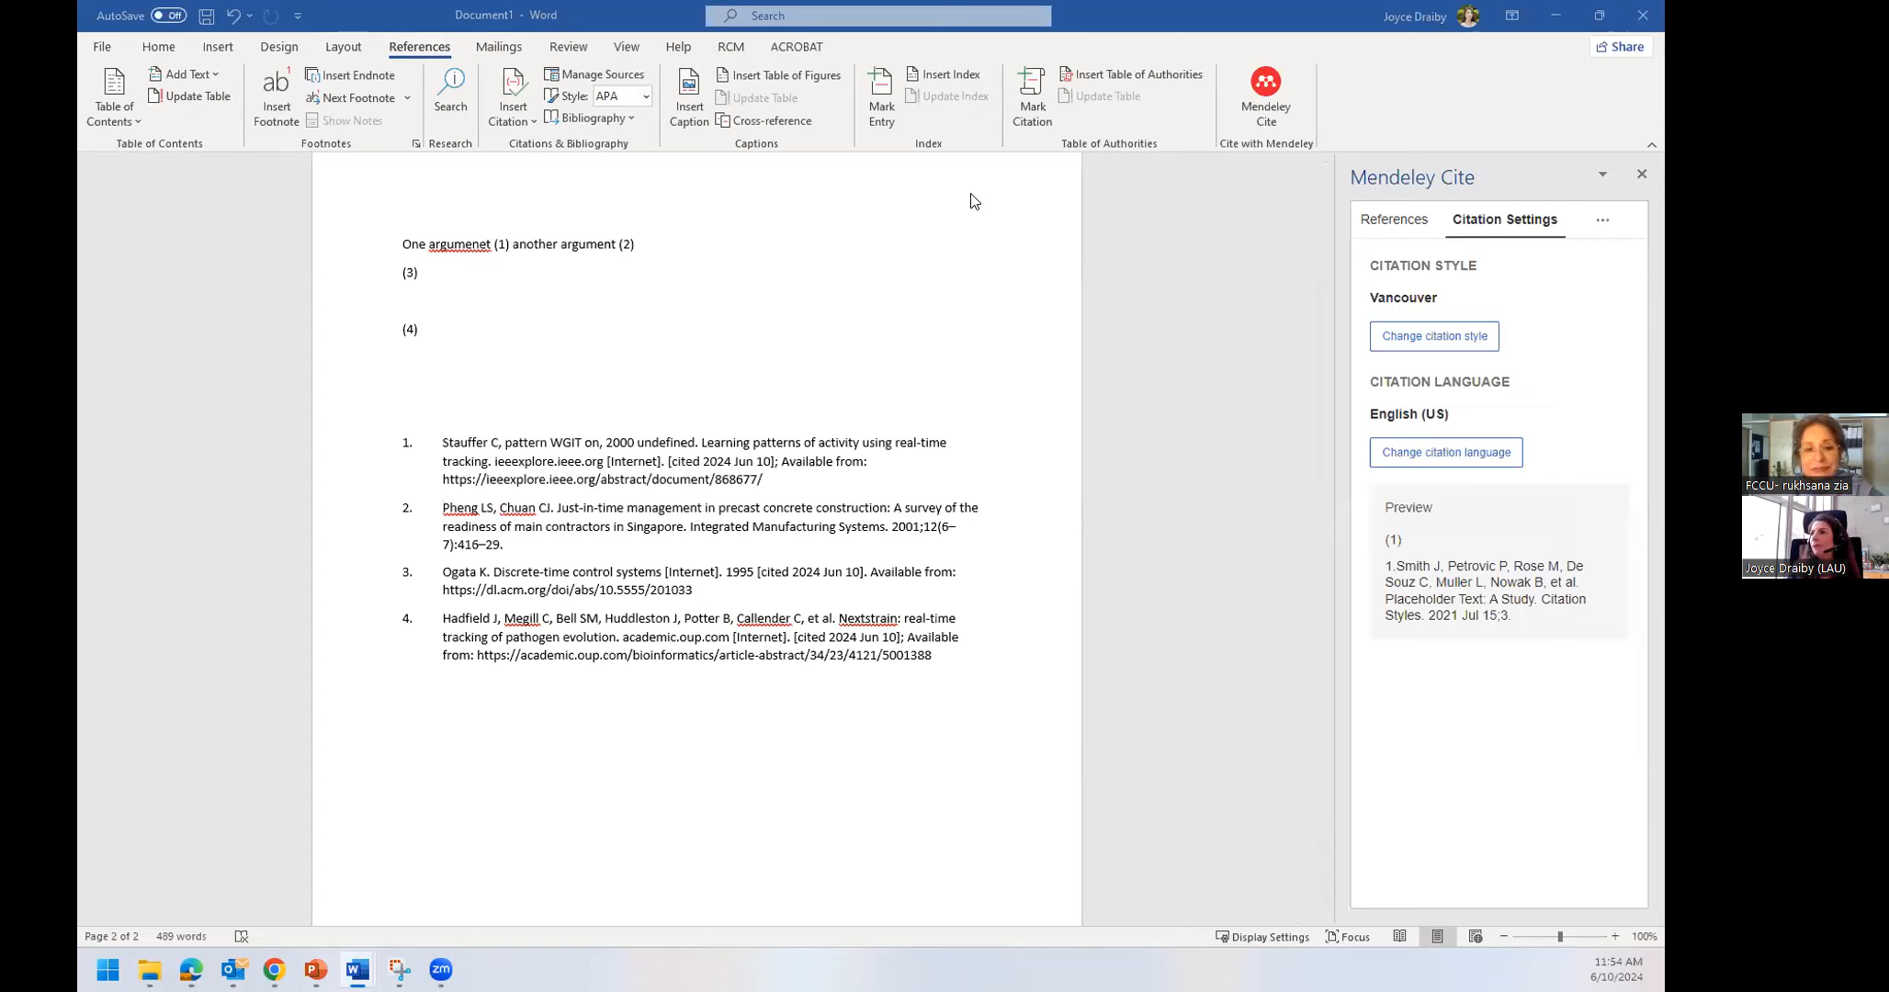
Update the document's references from the Mendeley library and reopen the additional Mendeley Cite options
left_click(1603, 219)
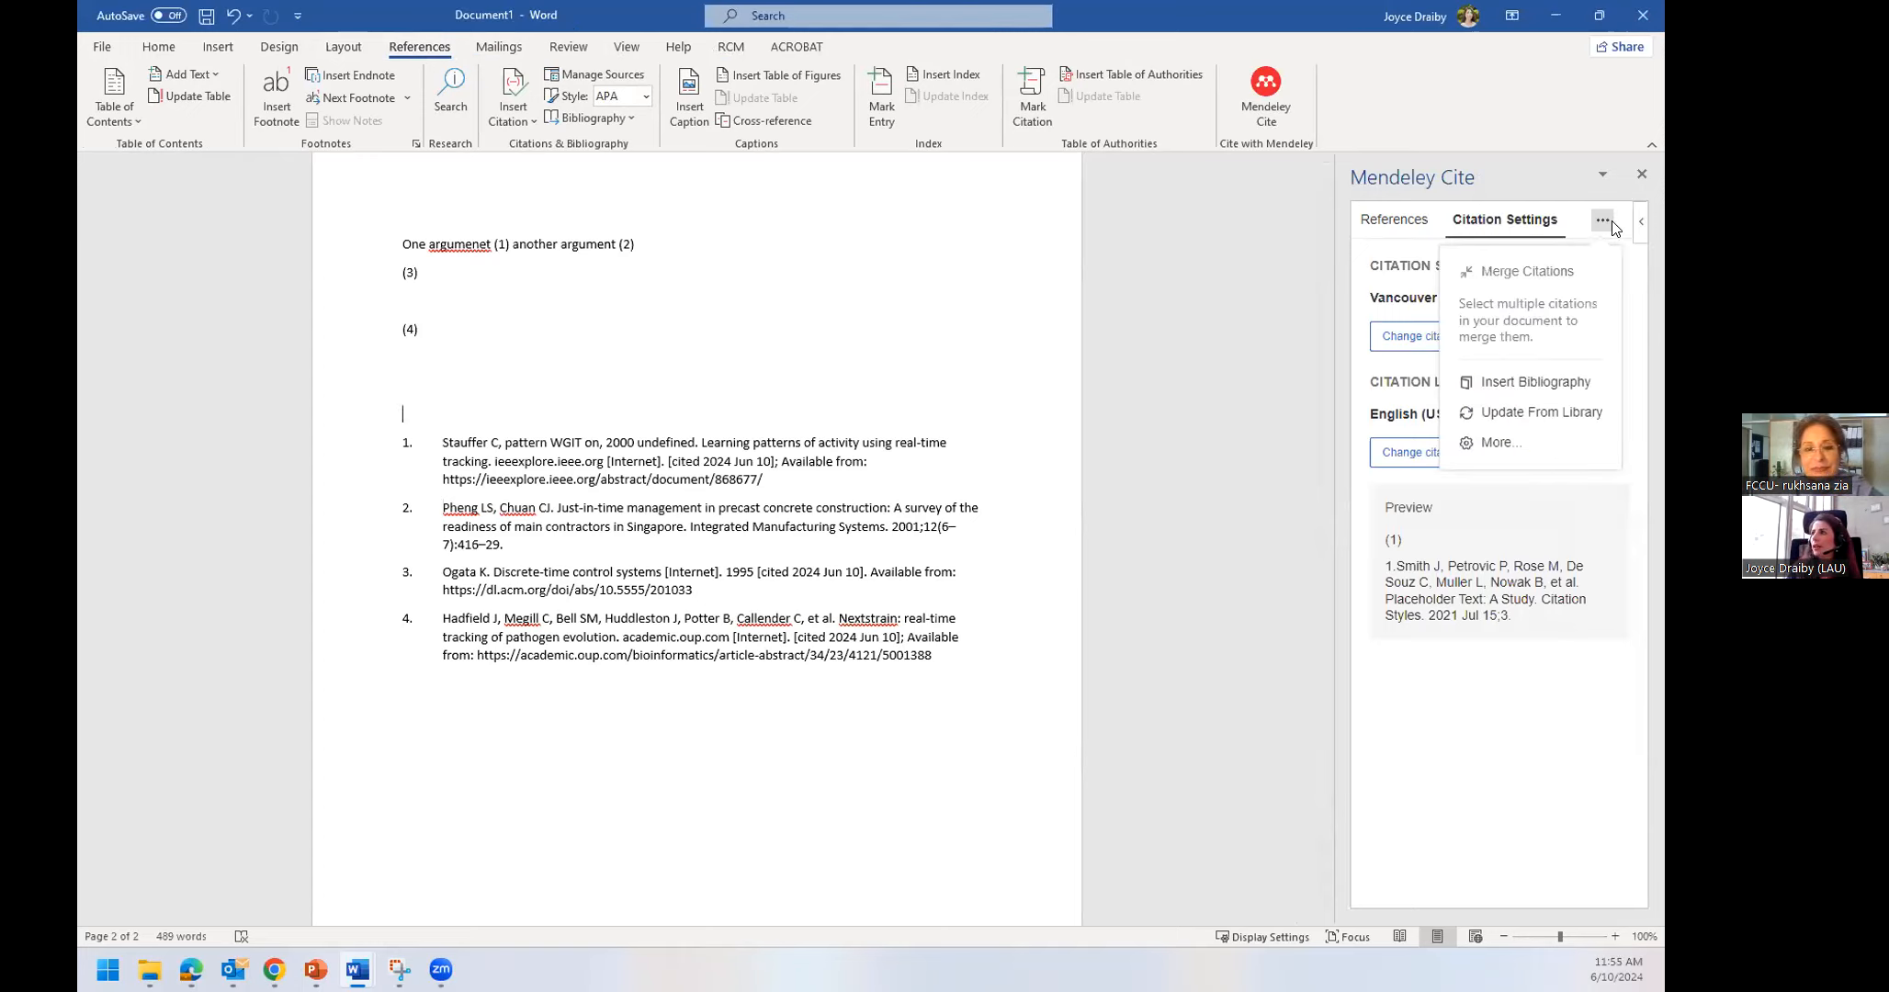
left_click(1515, 414)
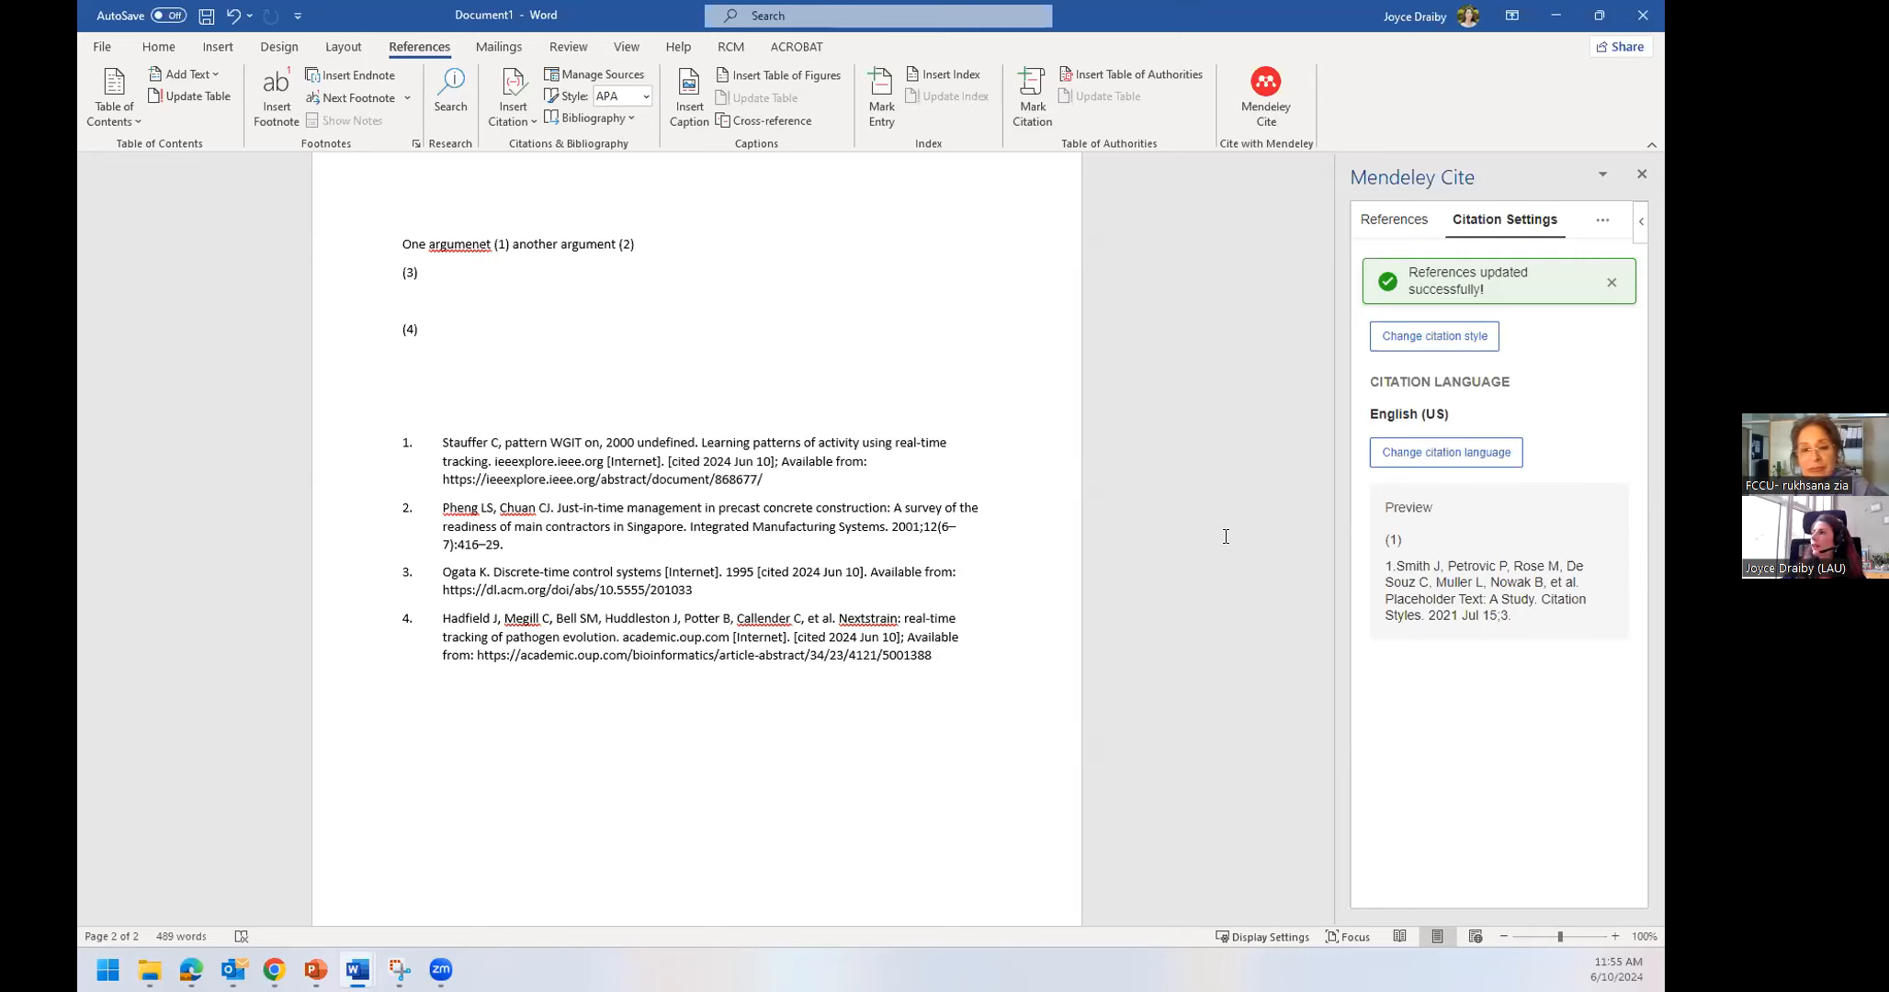
left_click(1602, 223)
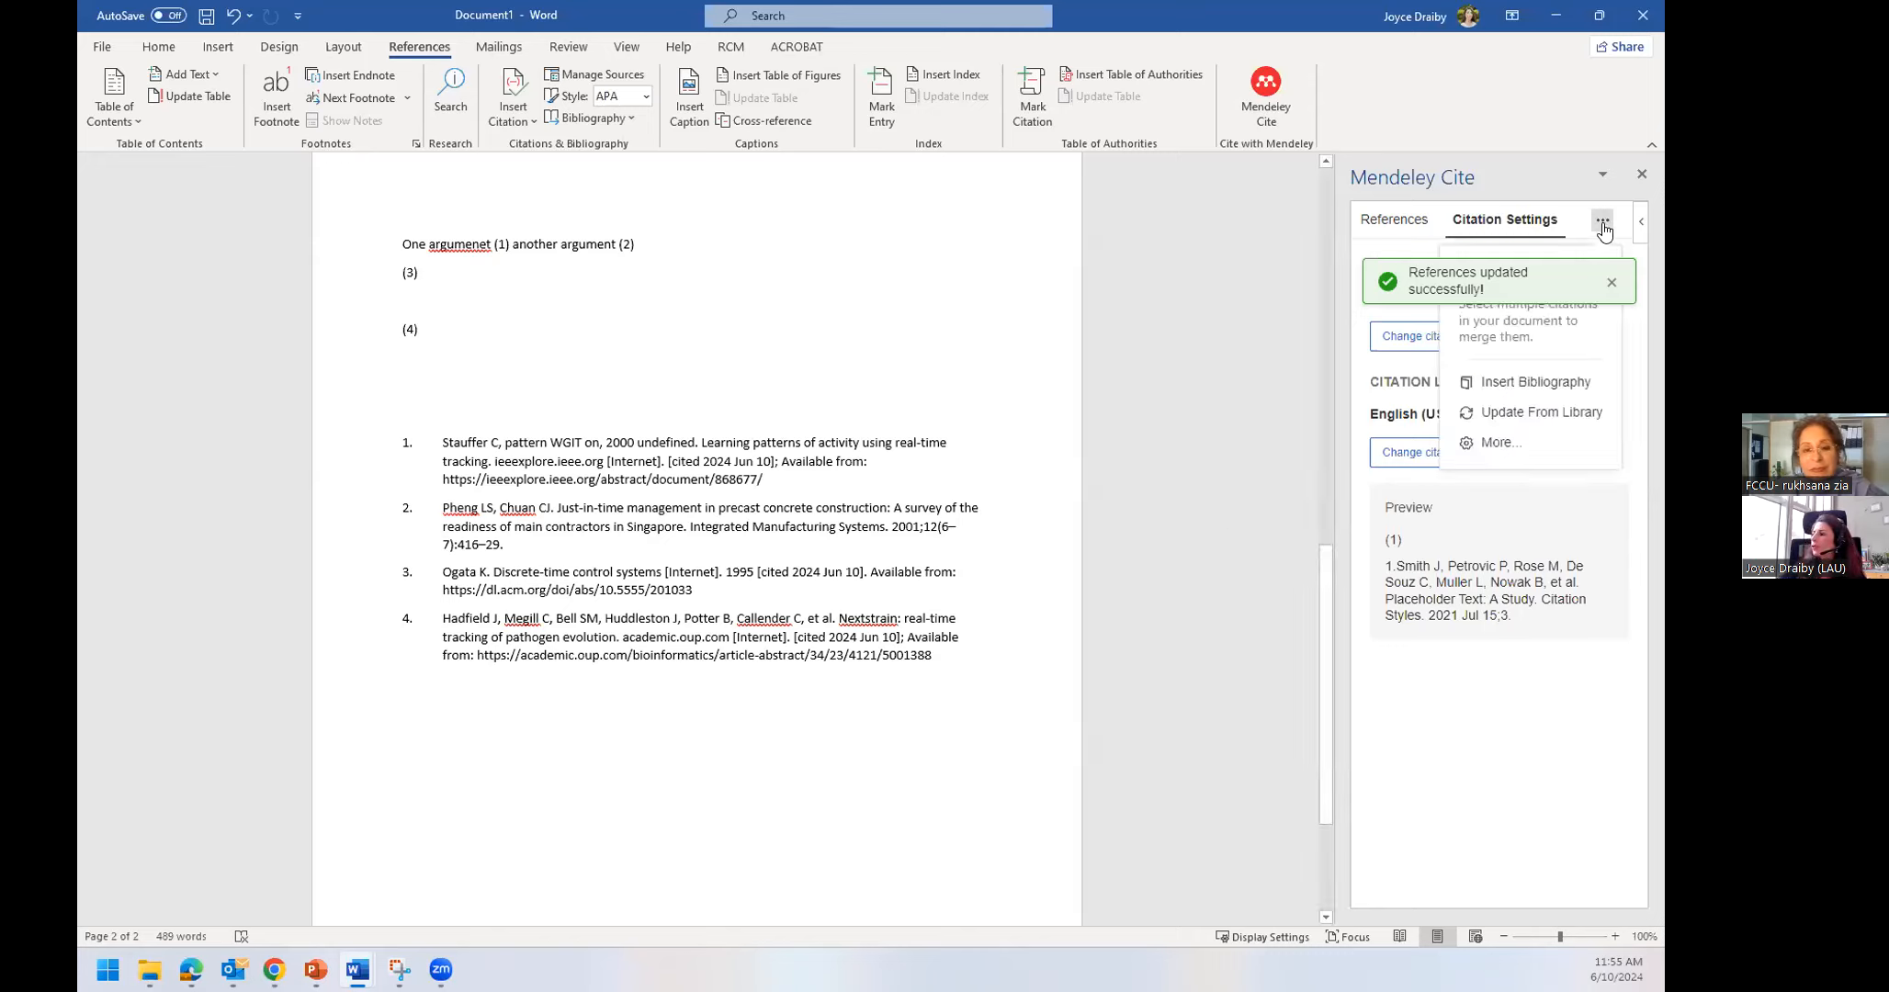
Launch the Mendeley Cite tour and read through to its Merging citations page
left_click(1497, 448)
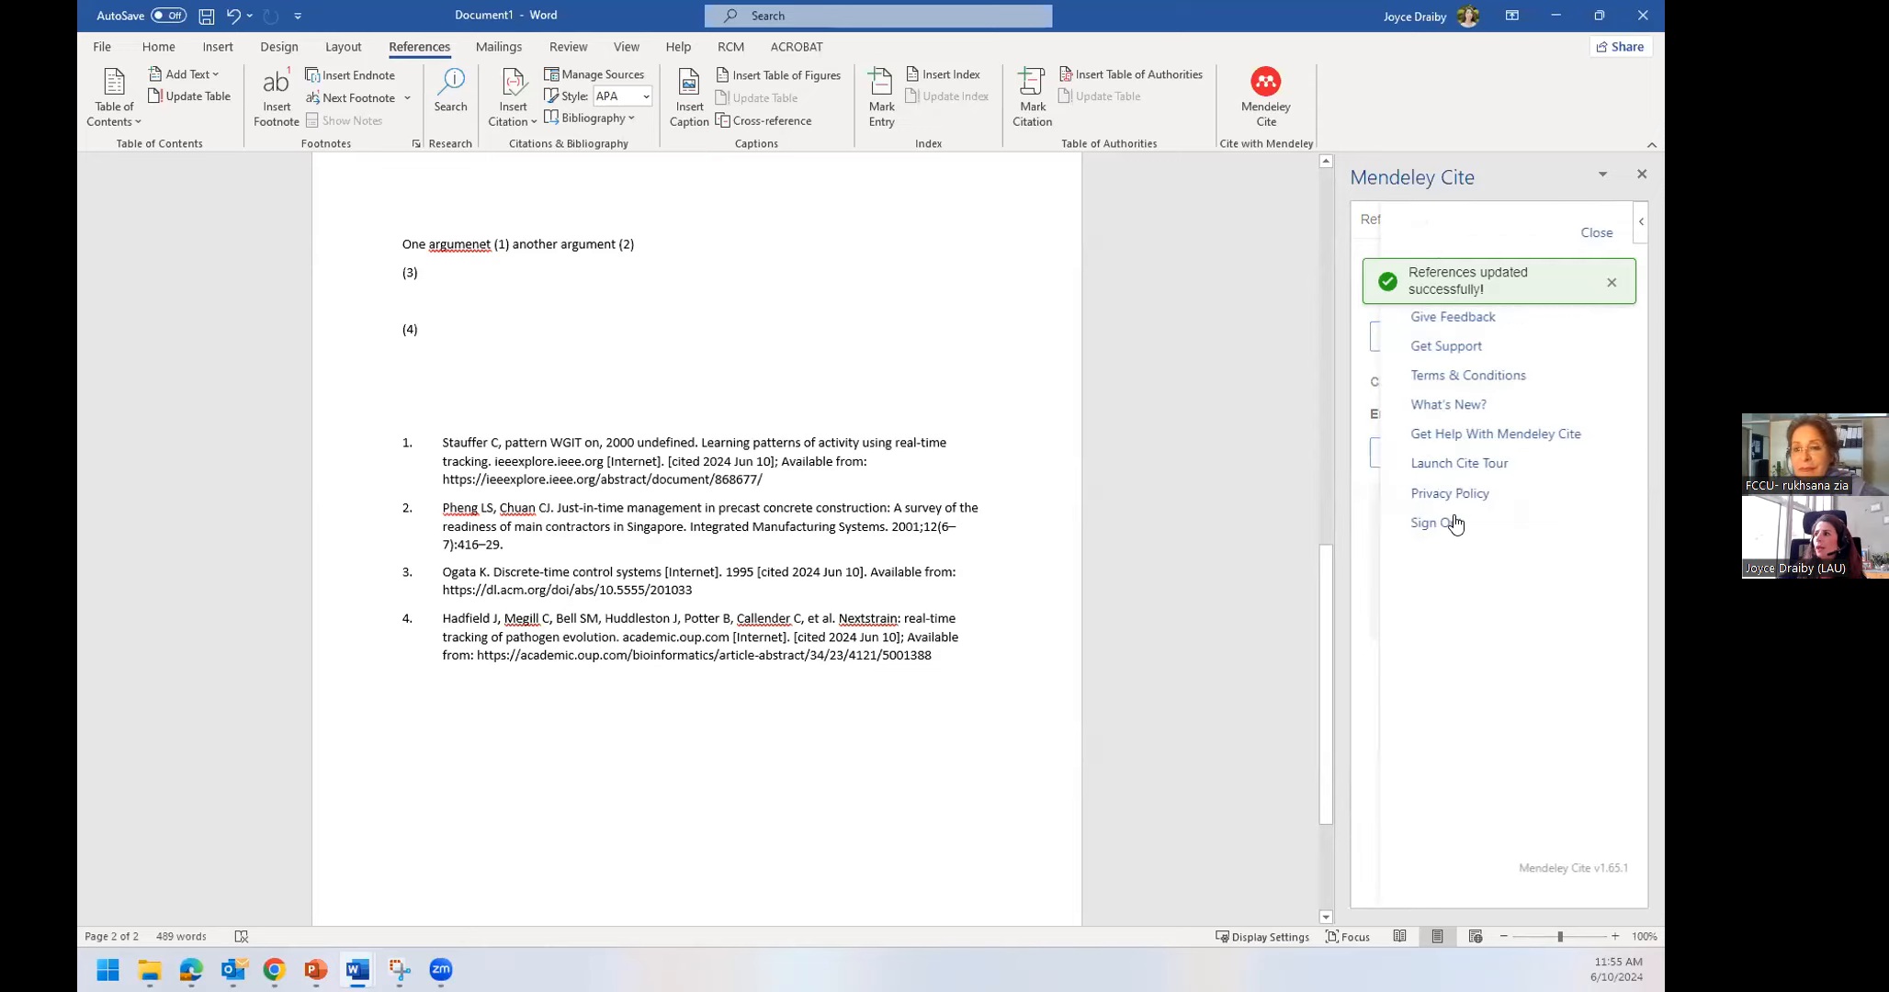
left_click(1436, 468)
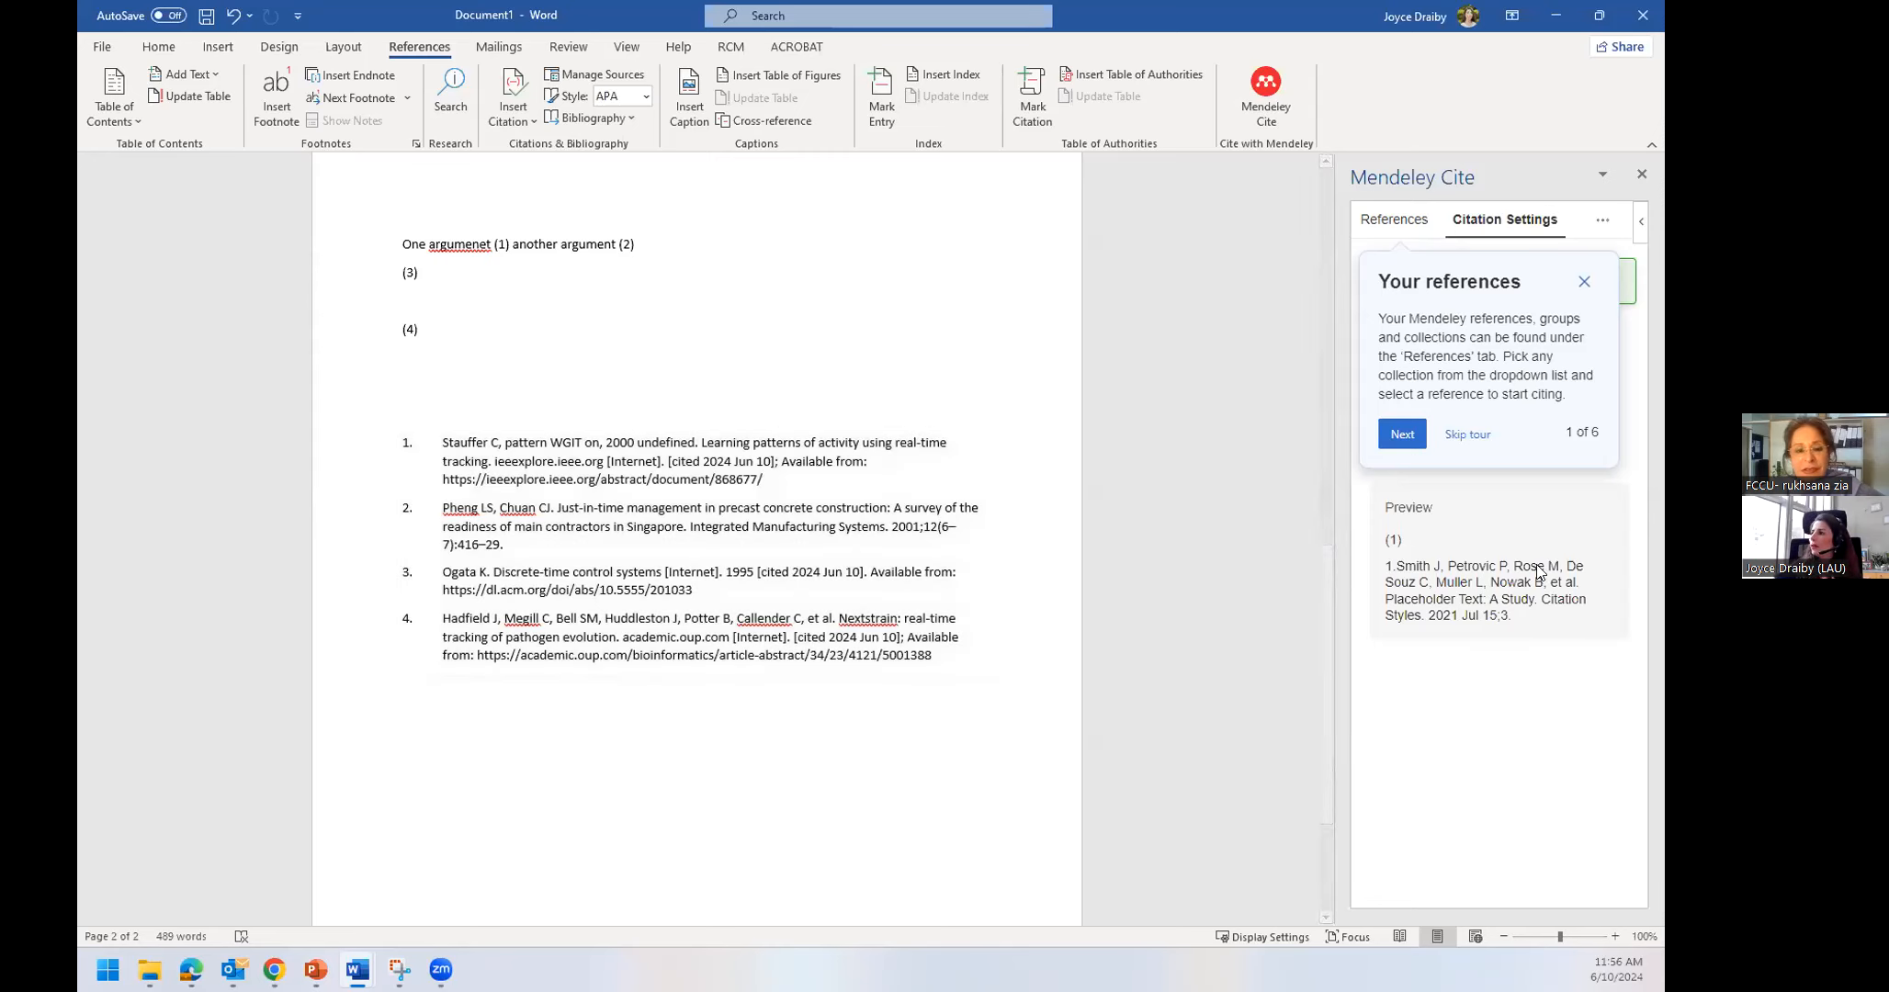
left_click(1406, 438)
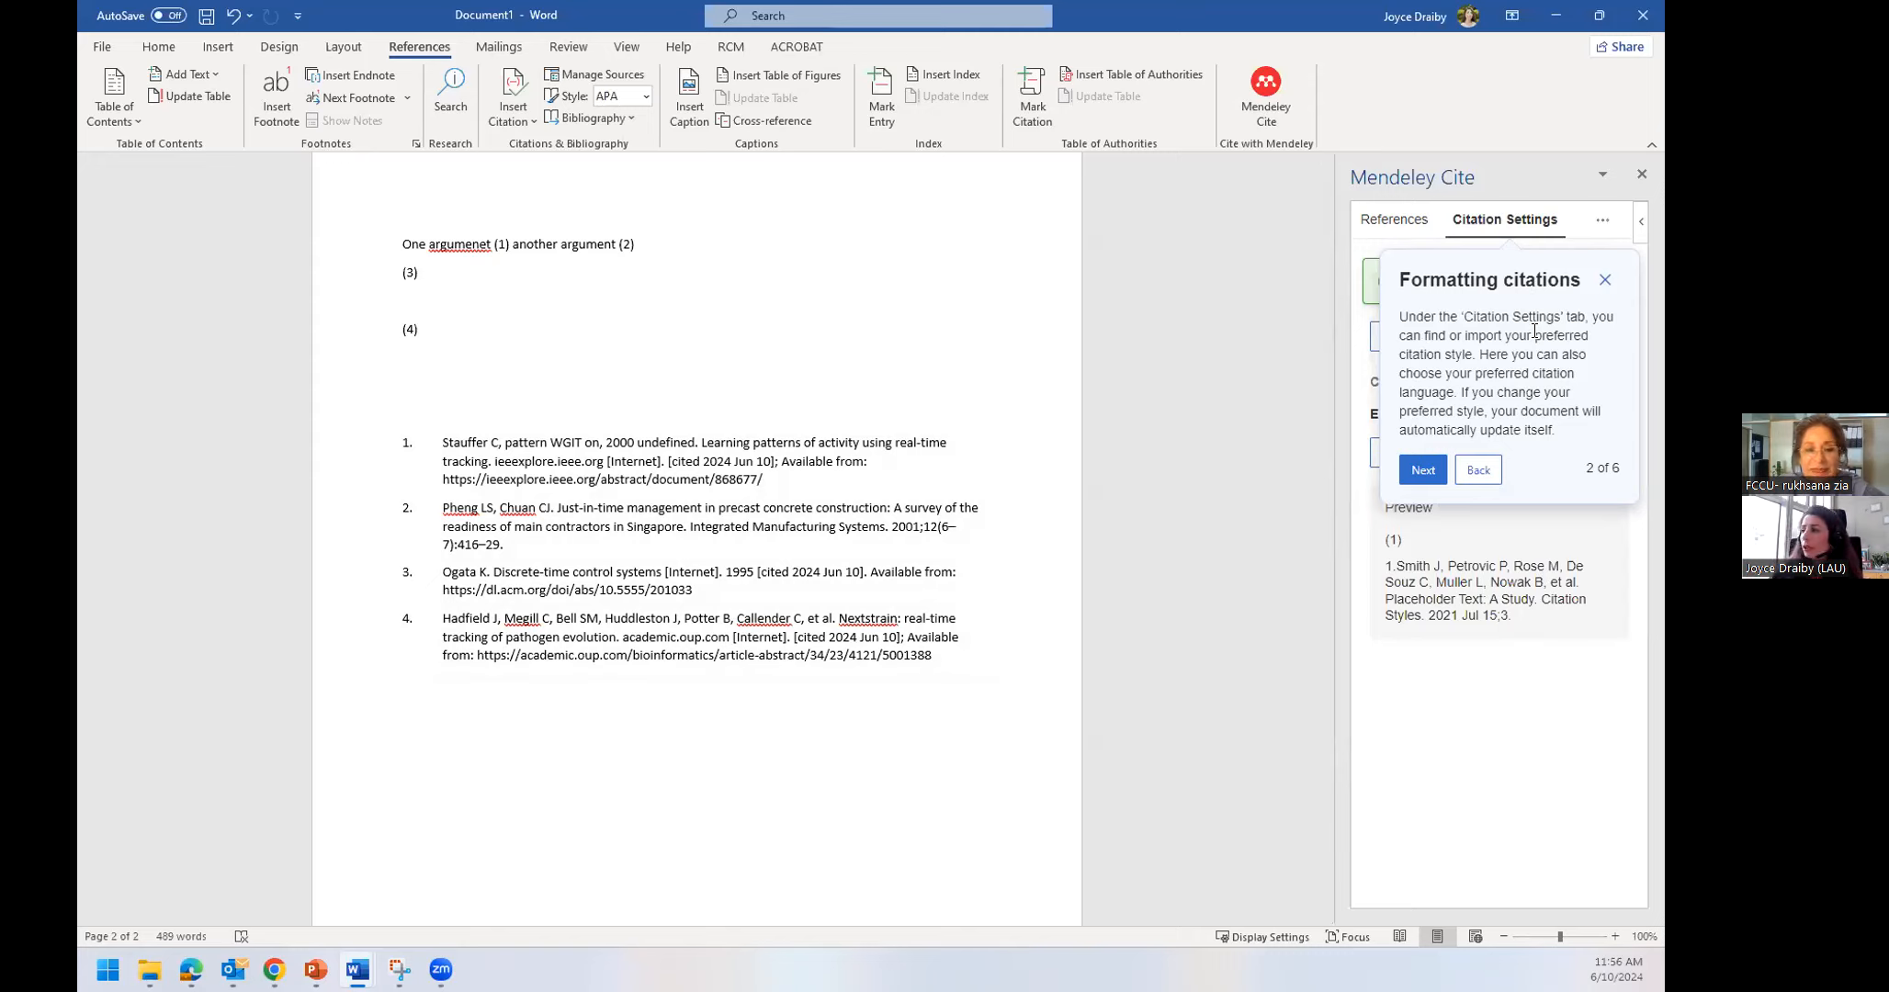
left_click(1423, 469)
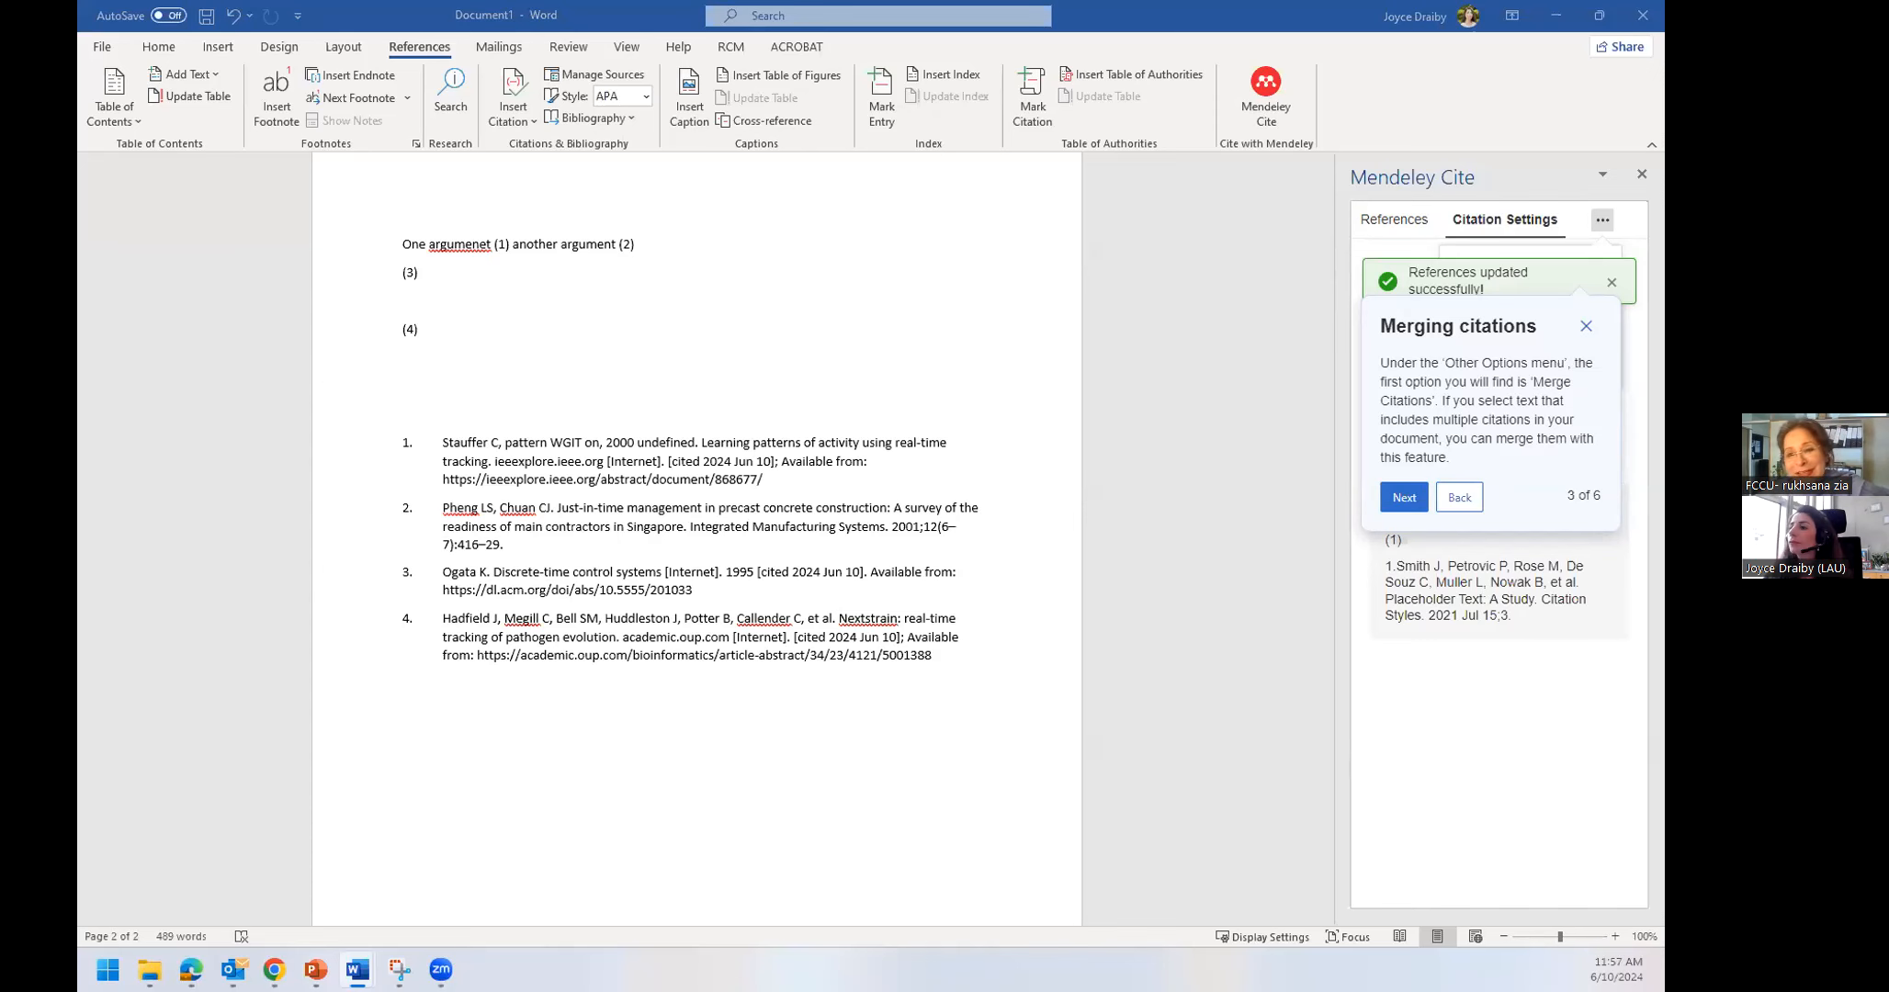
Switch to the Google Scholar digital learning search in Chrome and go to page 2 of its results
left_click(274, 970)
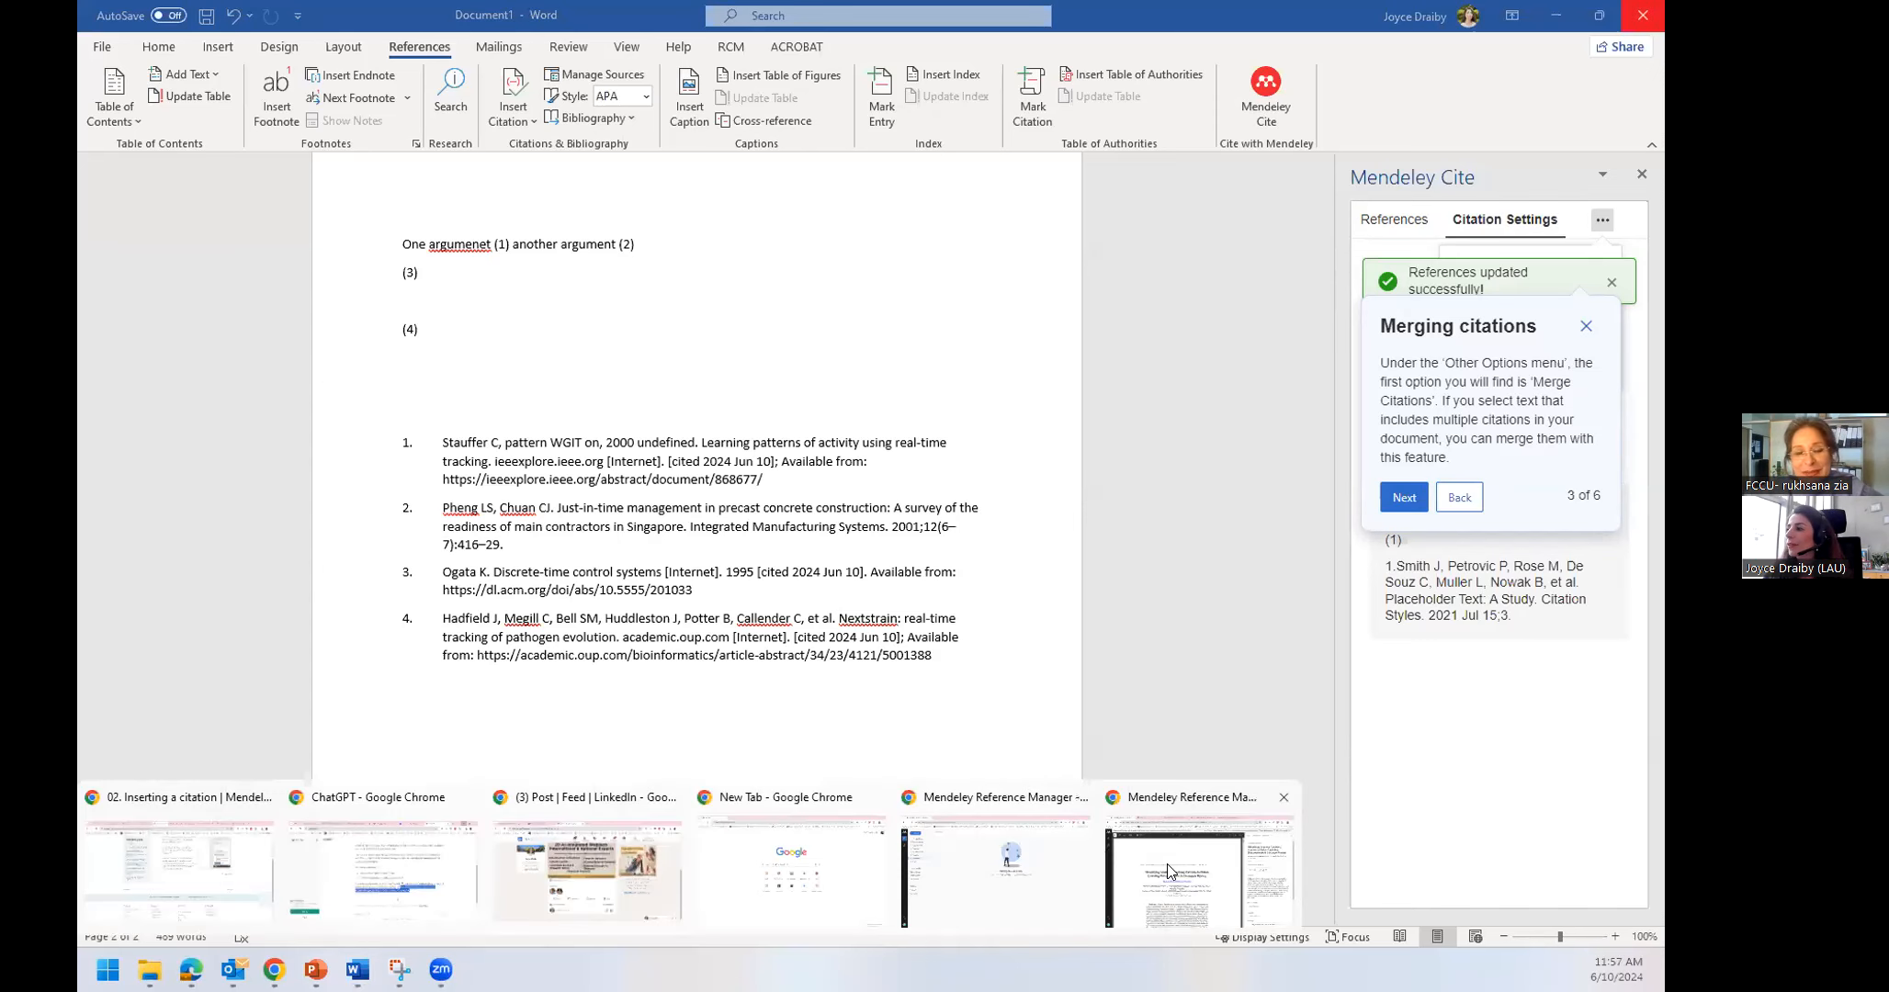
left_click(1169, 863)
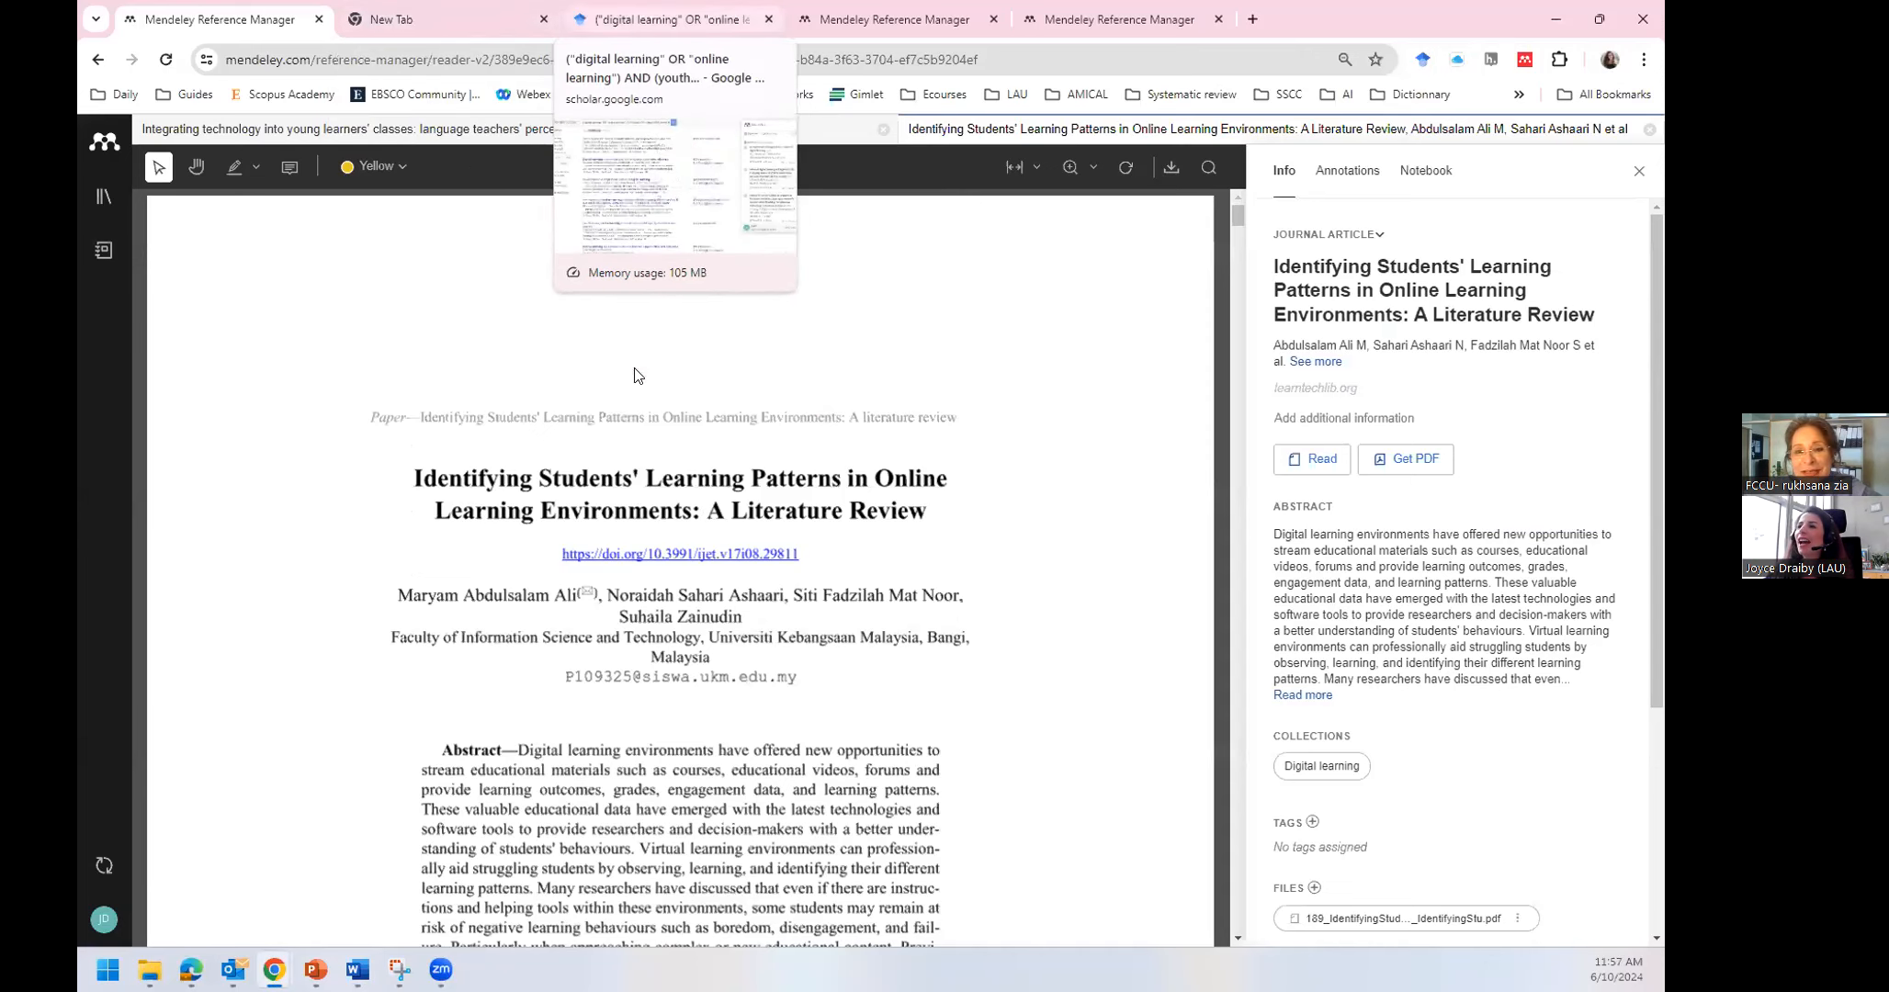
left_click(672, 19)
scroll(741, 840, "down", 5)
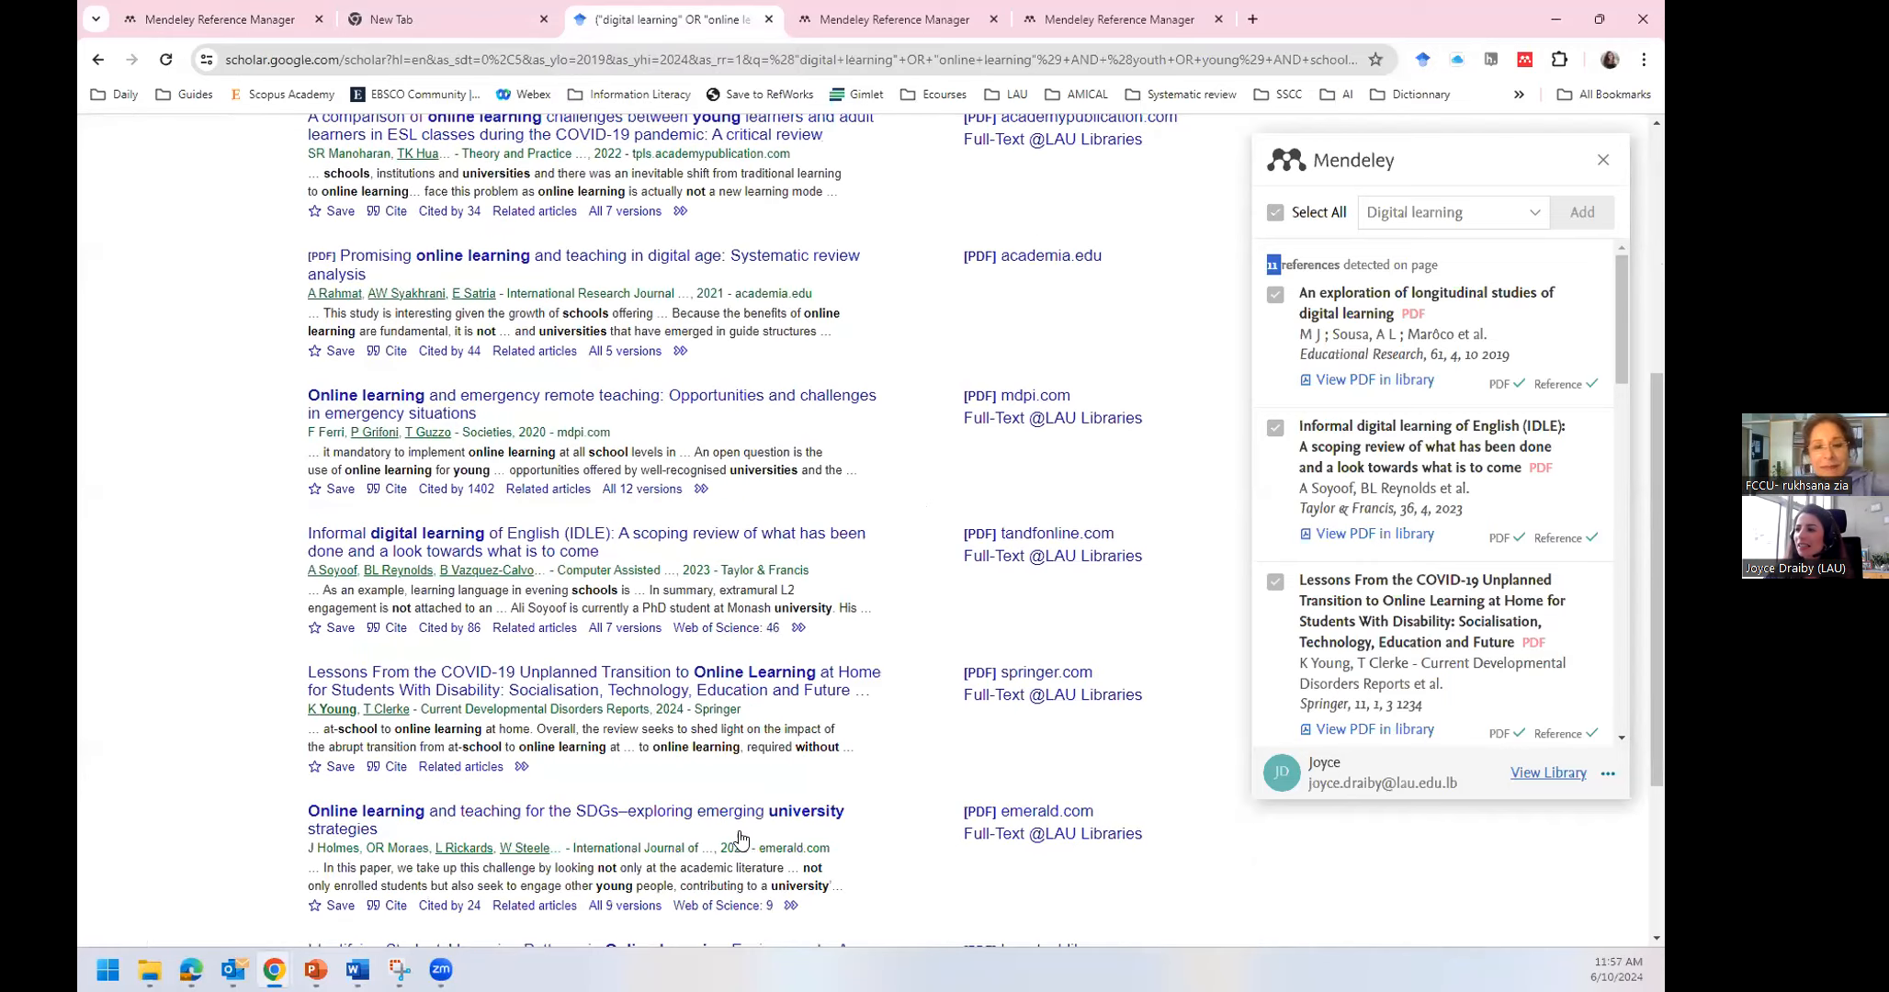
scroll(741, 840, "down", 3)
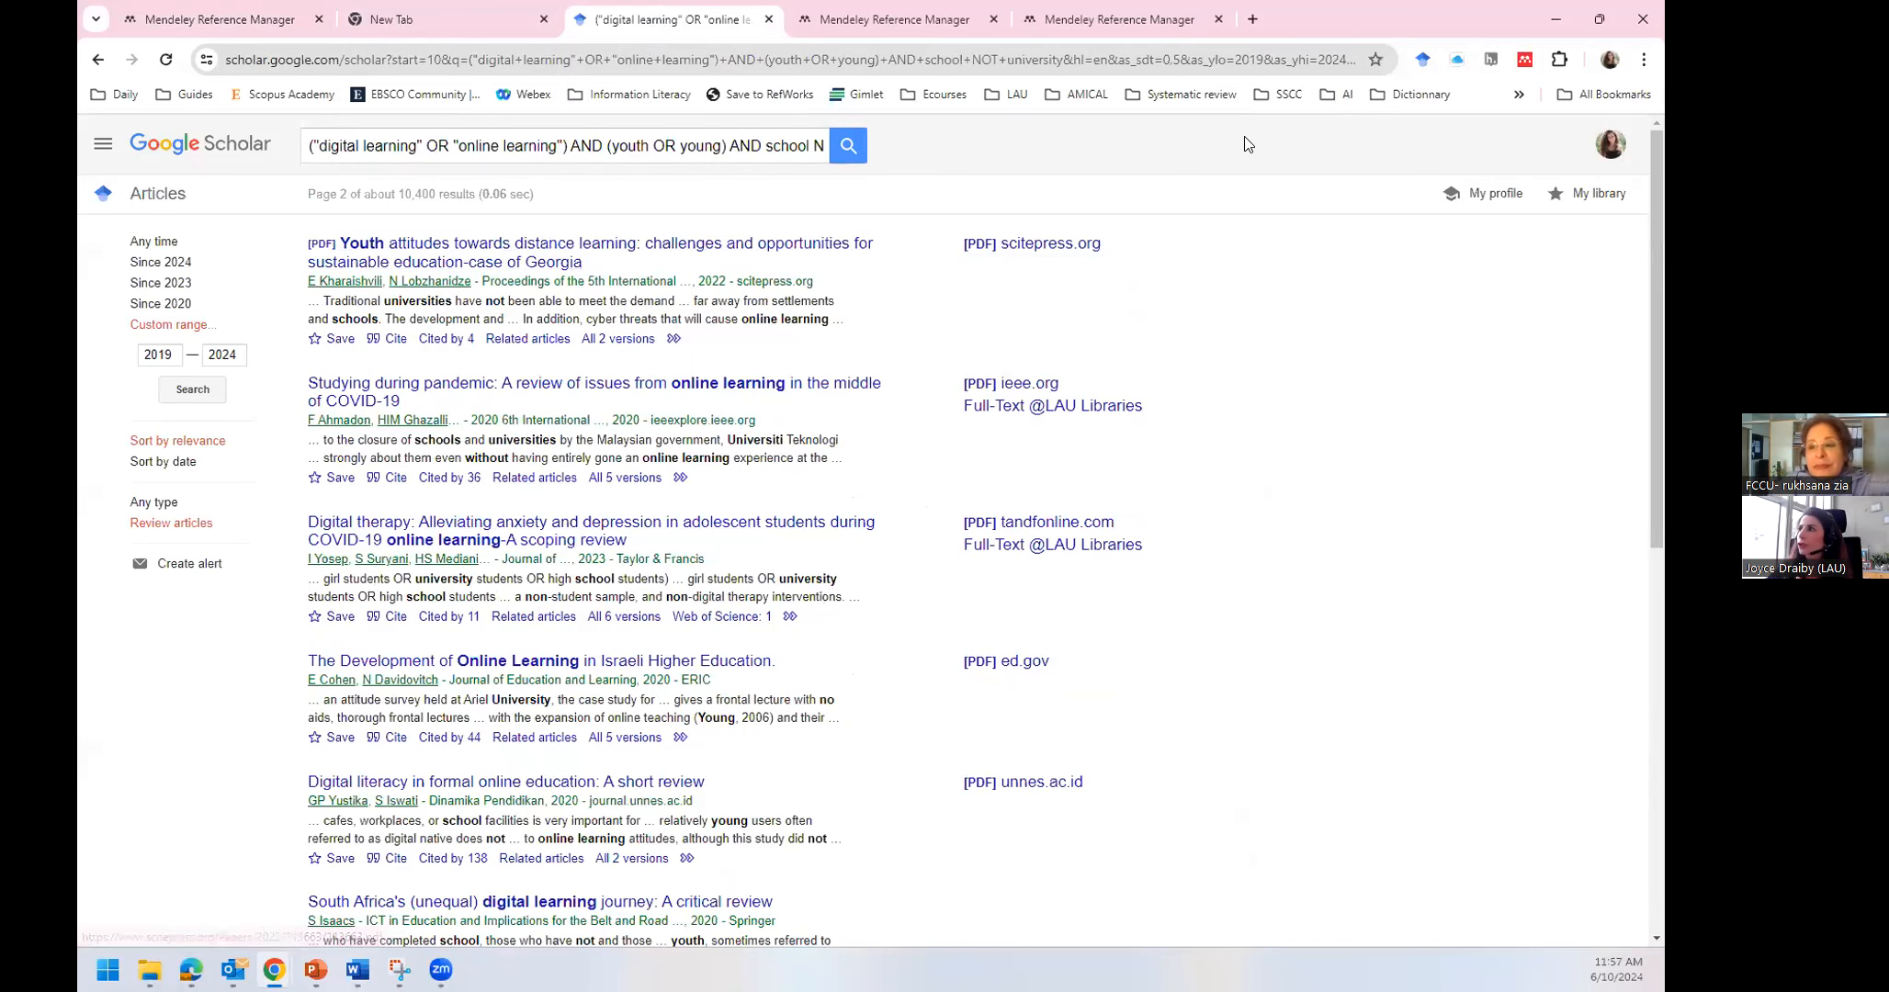
Import "Digital therapy: Alleviating anxiety and depression in adolescent students during COVID-19 online learning" with Mendeley Web Importer into the Google Scholar collection only
left_click(1522, 61)
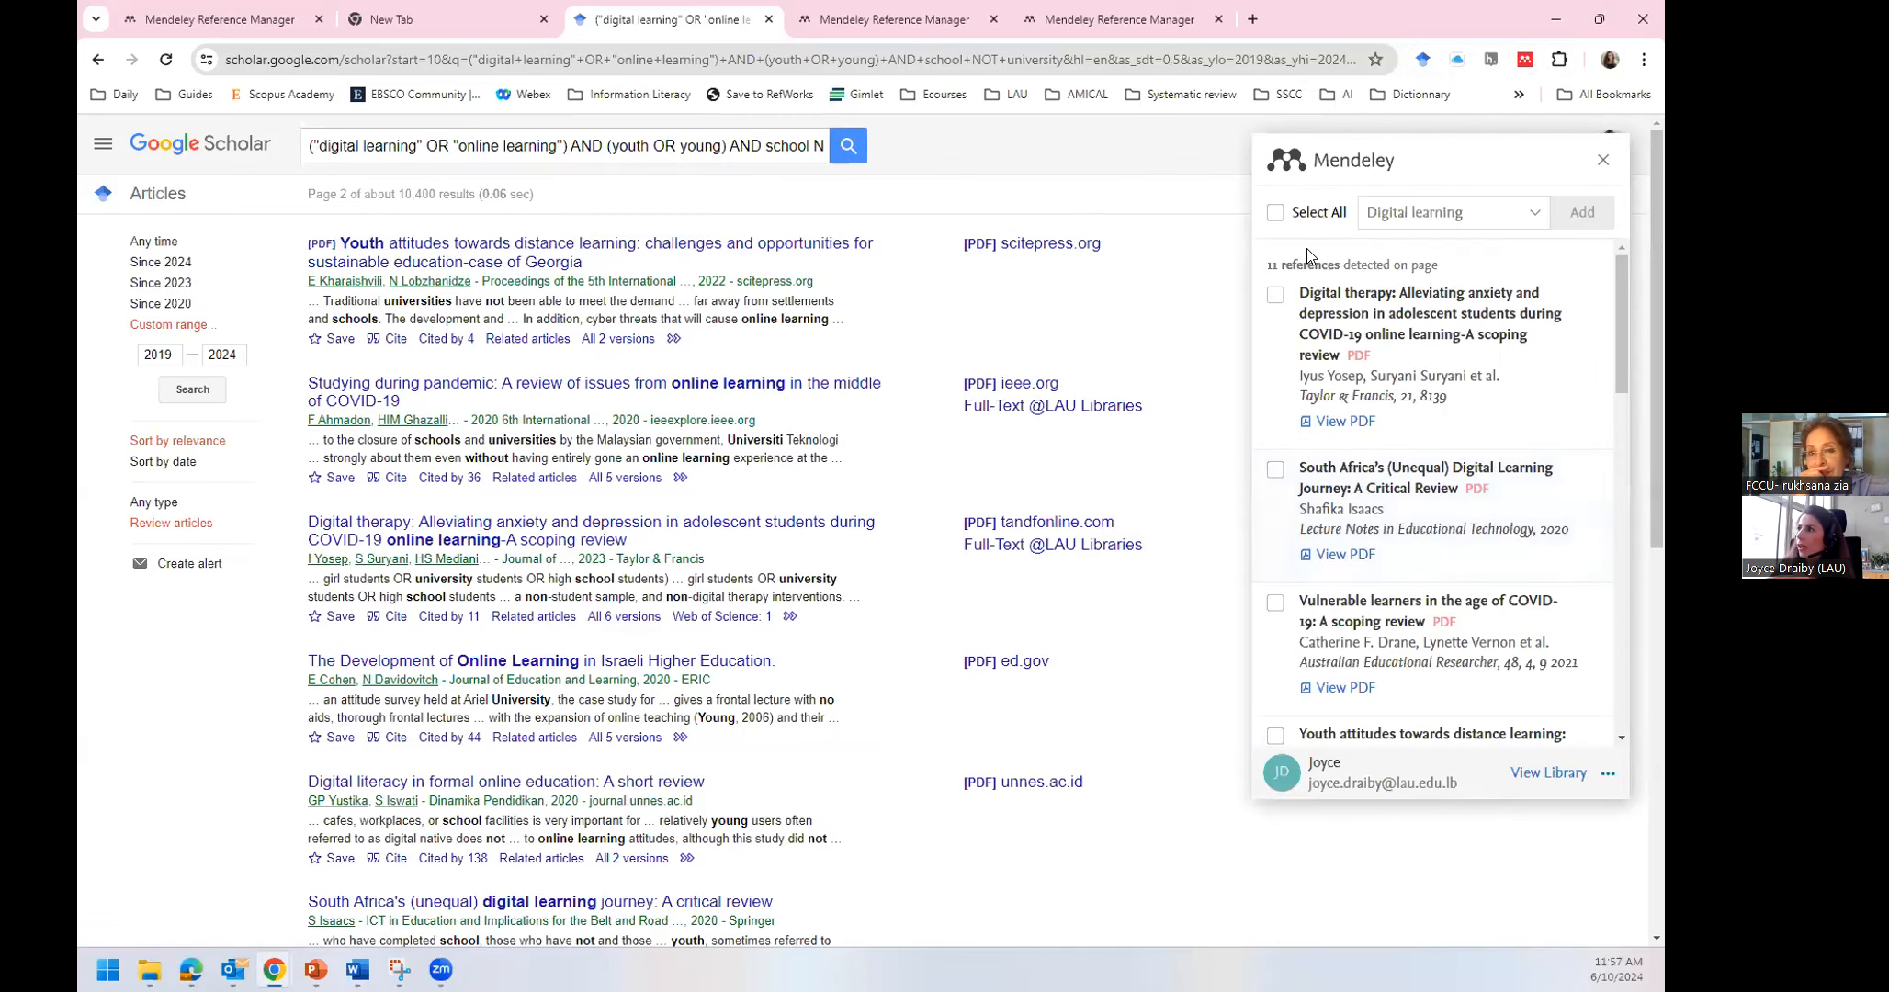
scroll(588, 530, "down", 8)
scroll(588, 531, "up", 8)
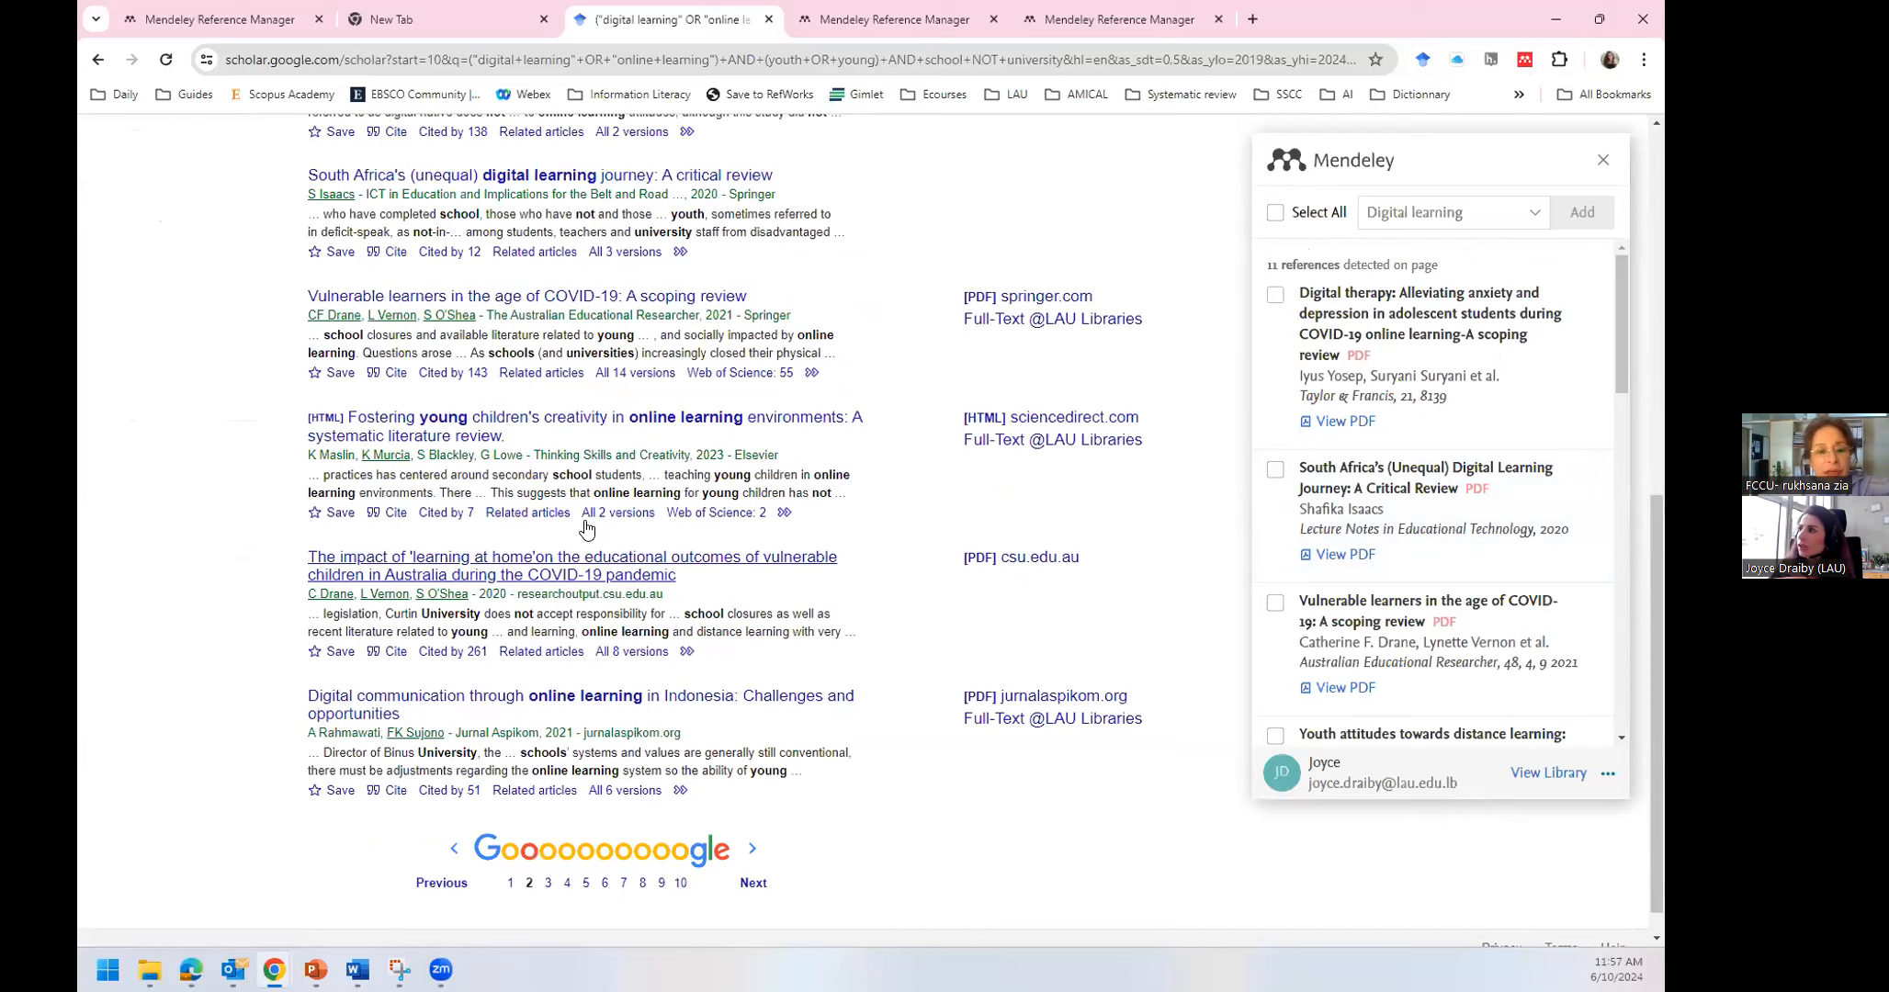
left_click(1275, 296)
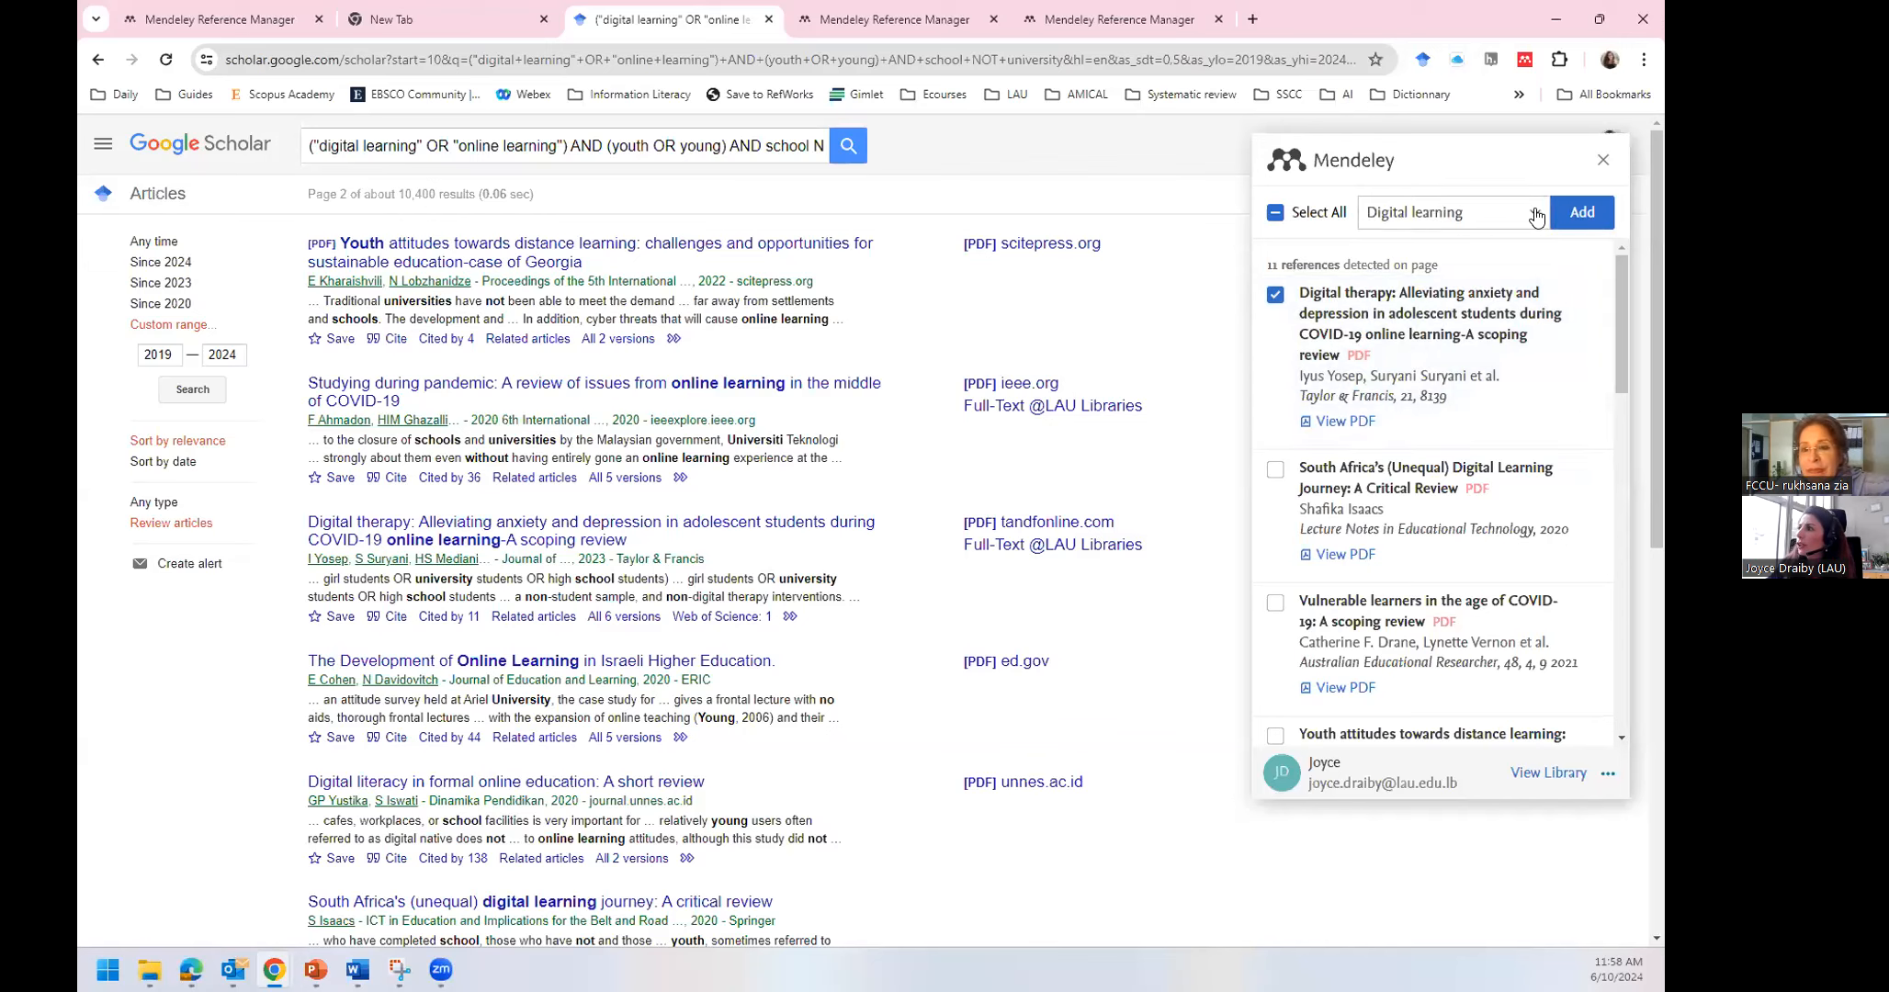
left_click(1437, 217)
left_click(1337, 472)
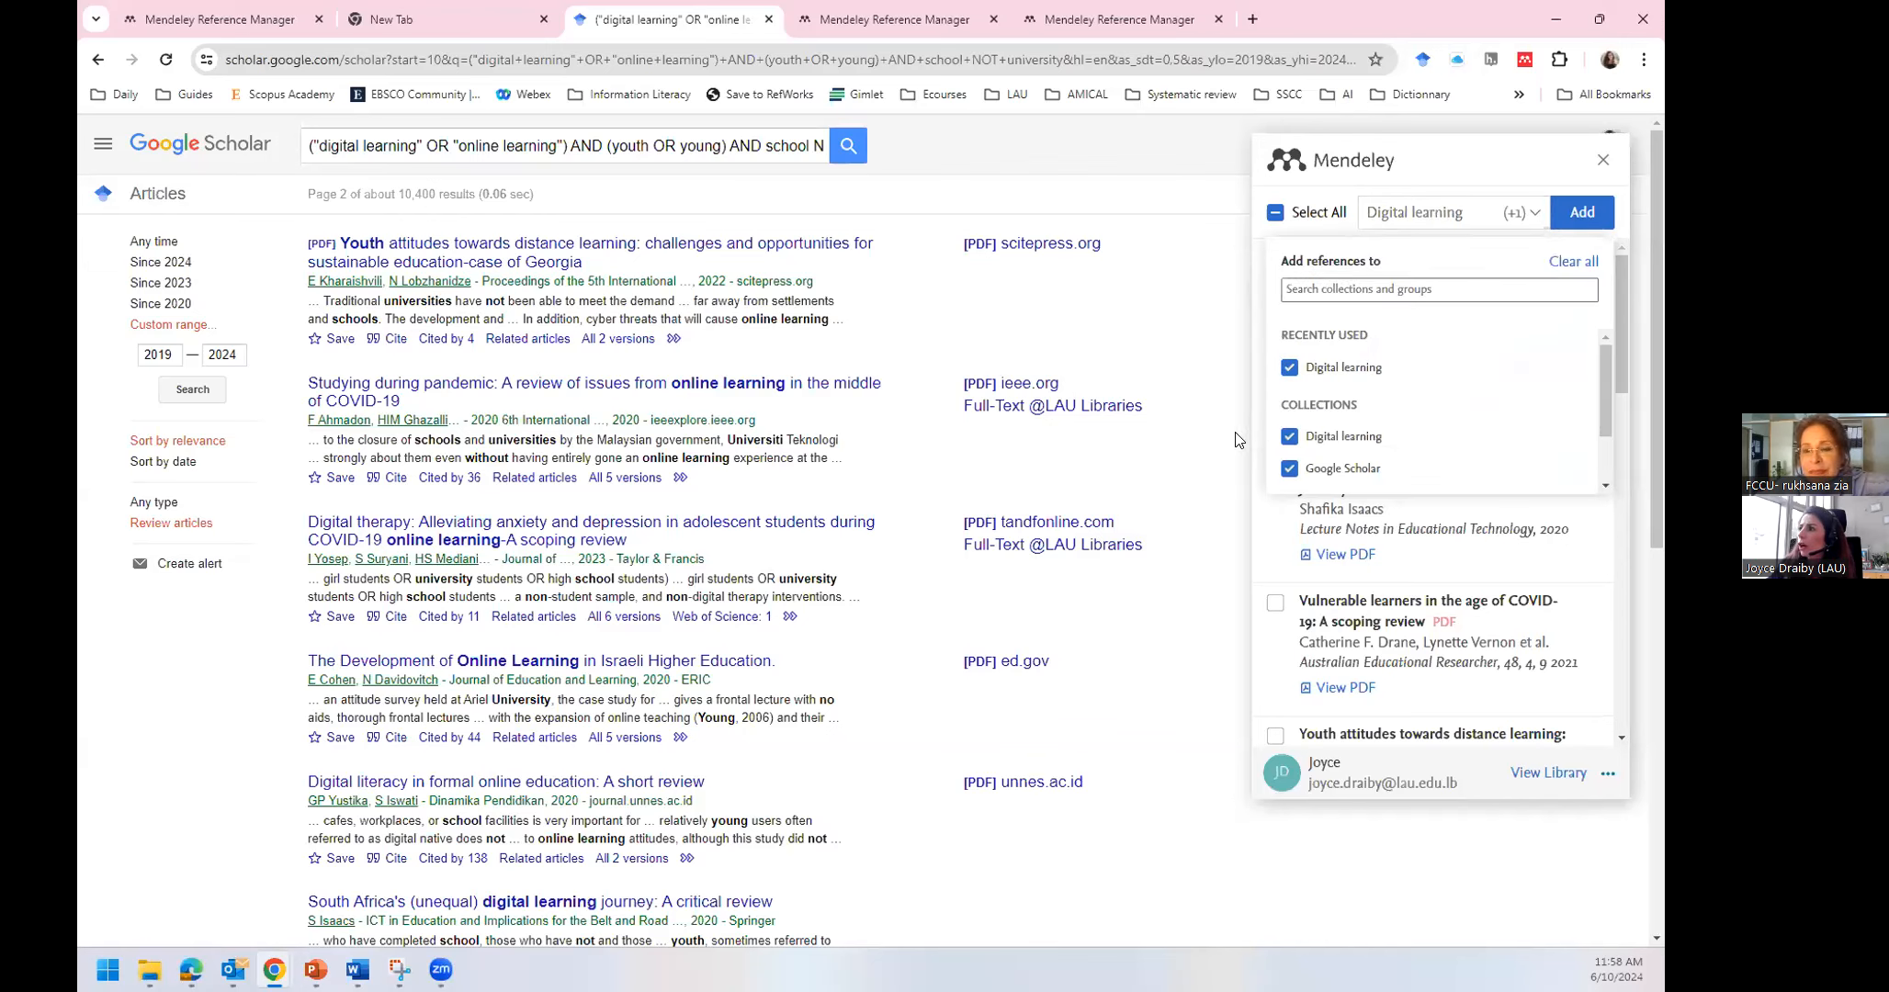
left_click(1290, 437)
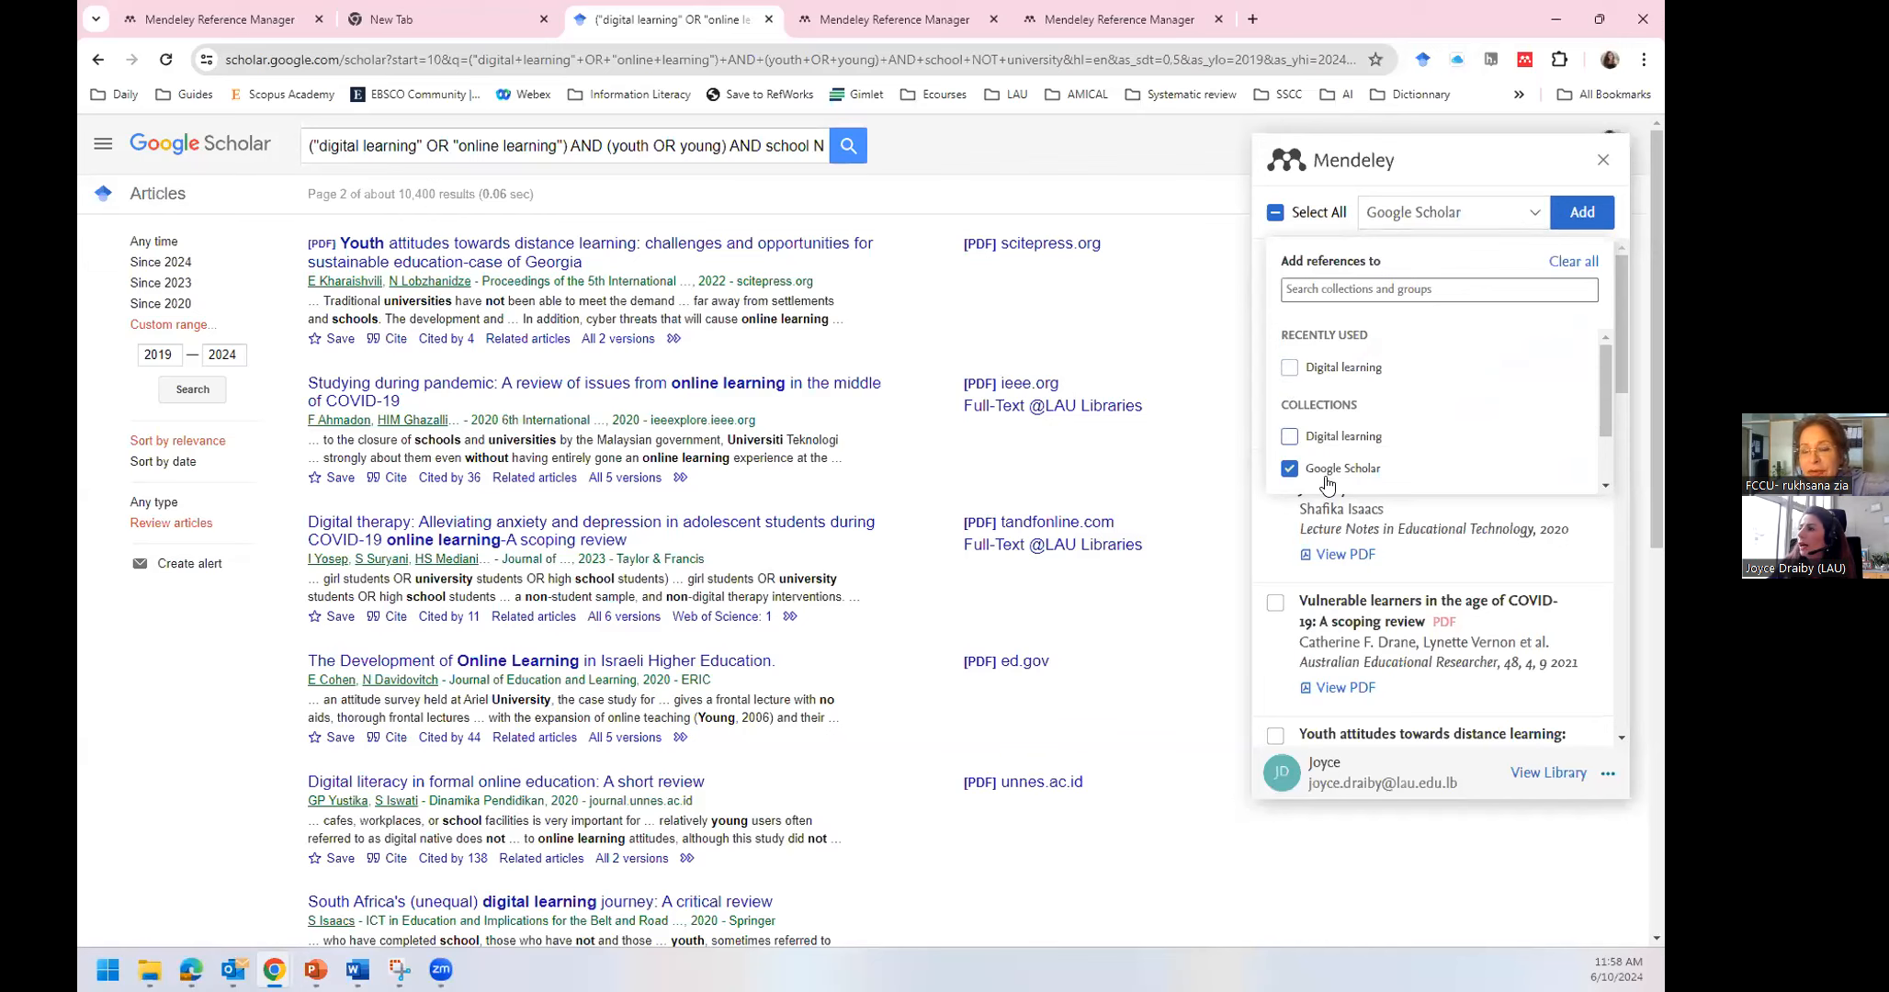
left_click(1586, 212)
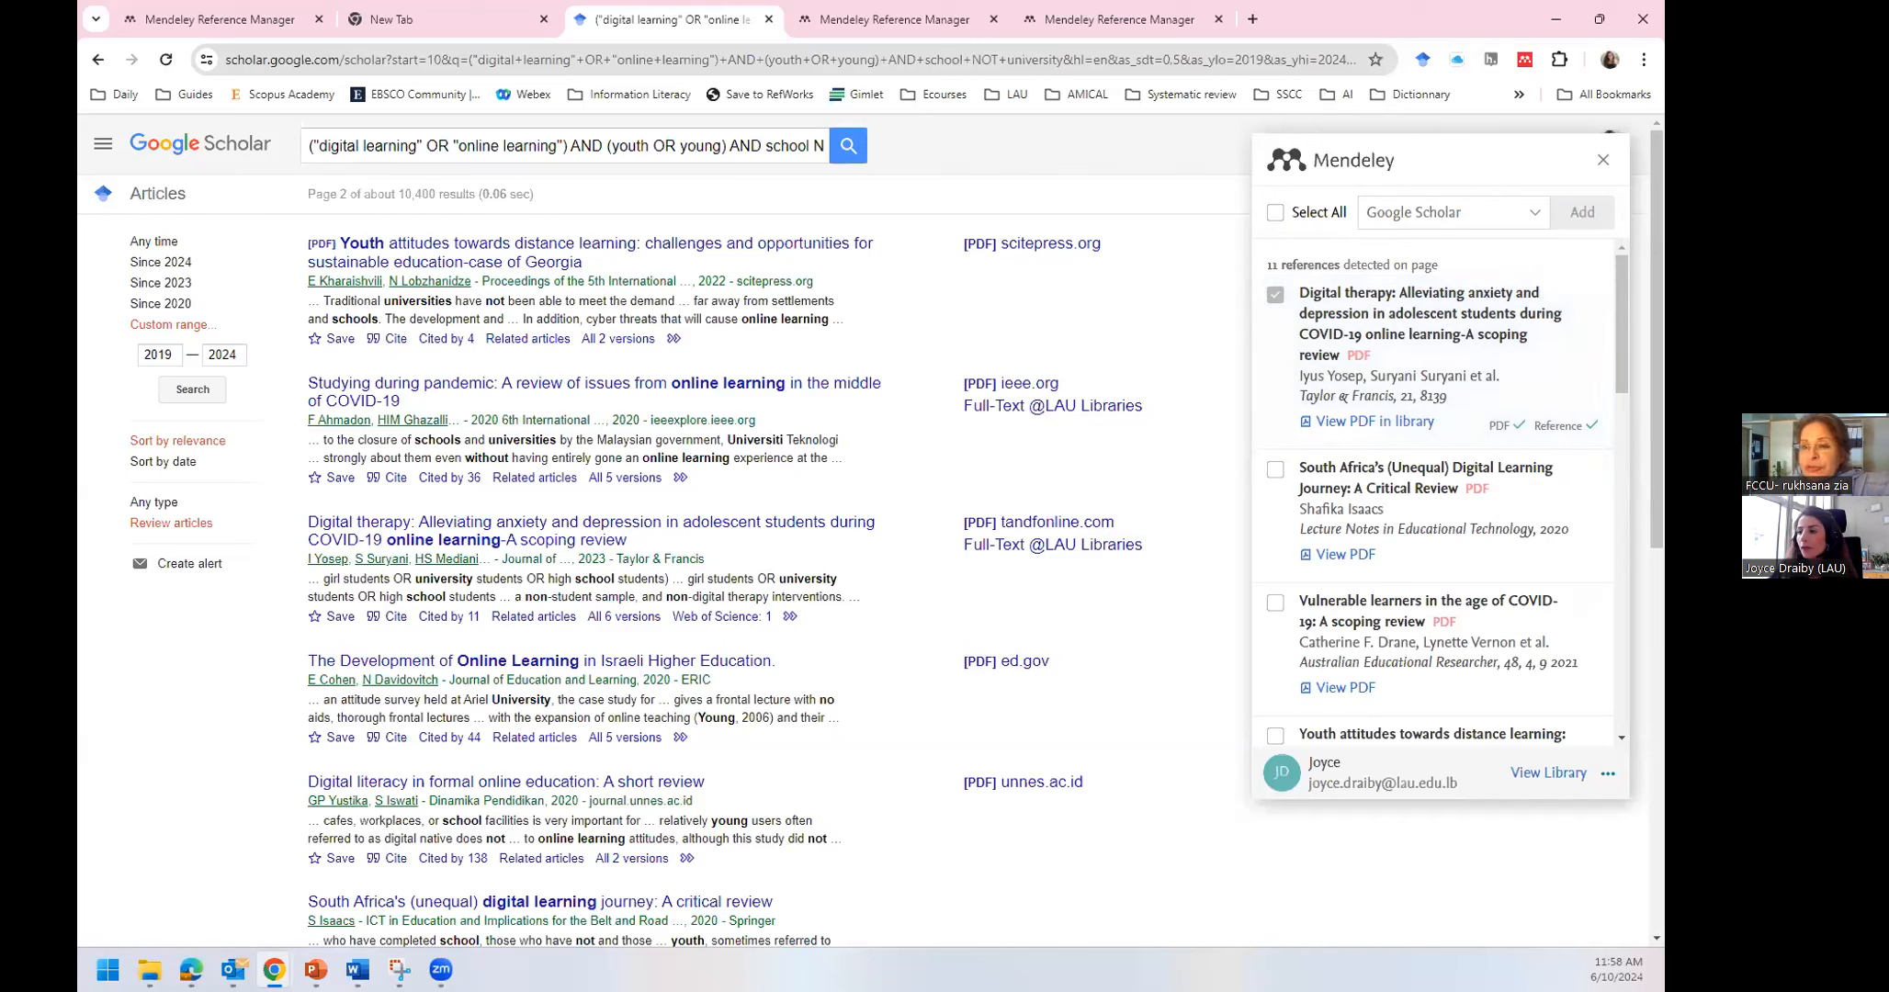
Return to Document1 in Word, close the Cite tour, and check the Mendeley Cite reference list and collections for the newly imported reference
mouse_move(357, 969)
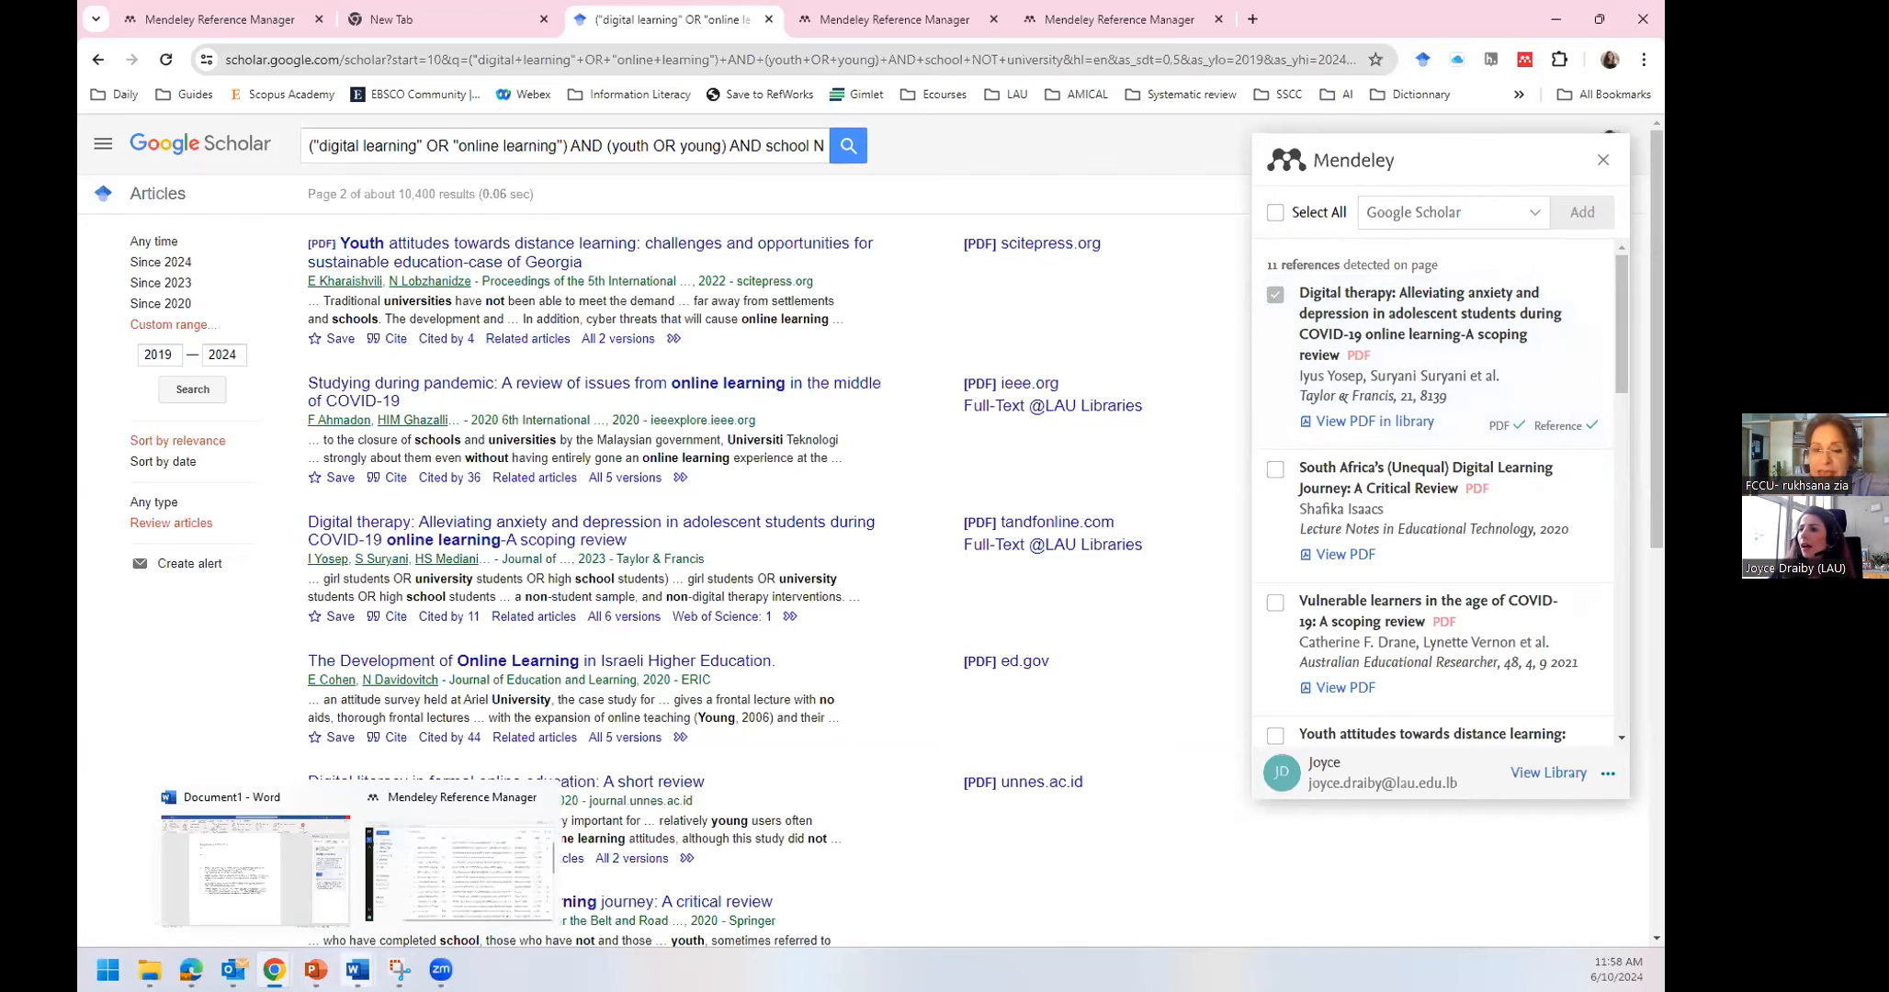
left_click(295, 876)
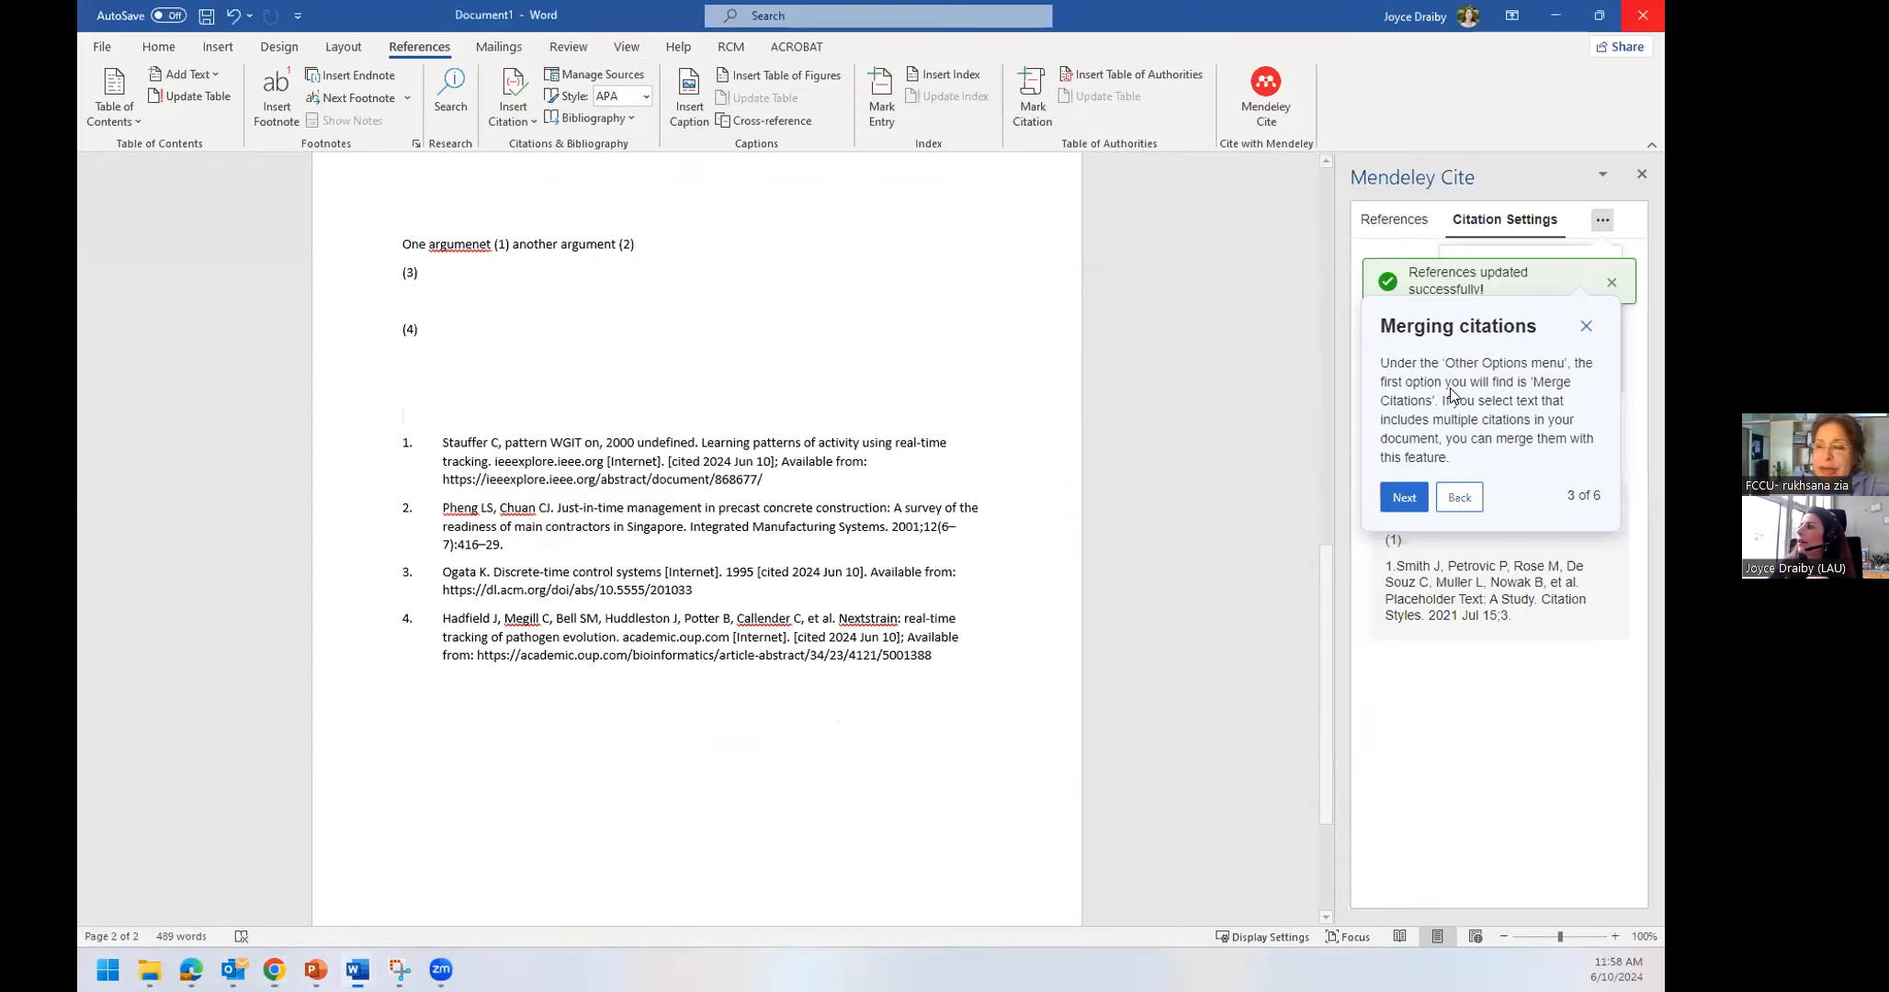
left_click(1586, 326)
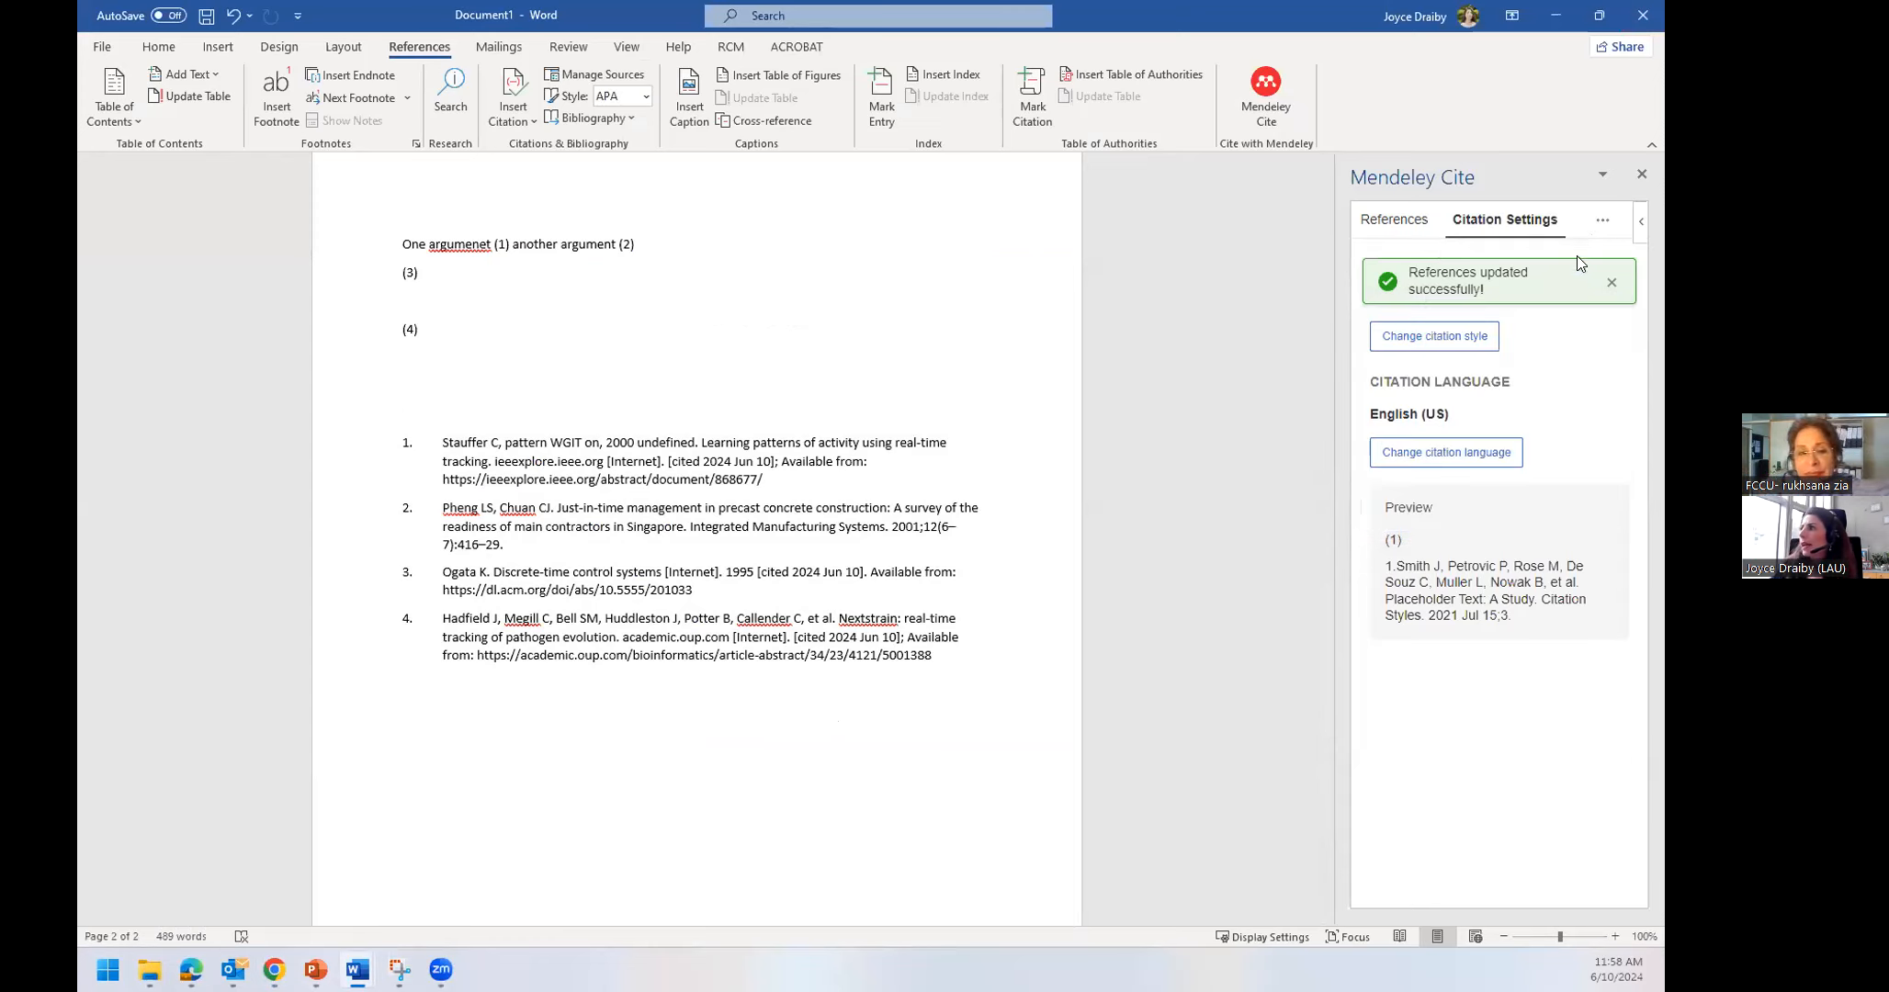
left_click(1601, 221)
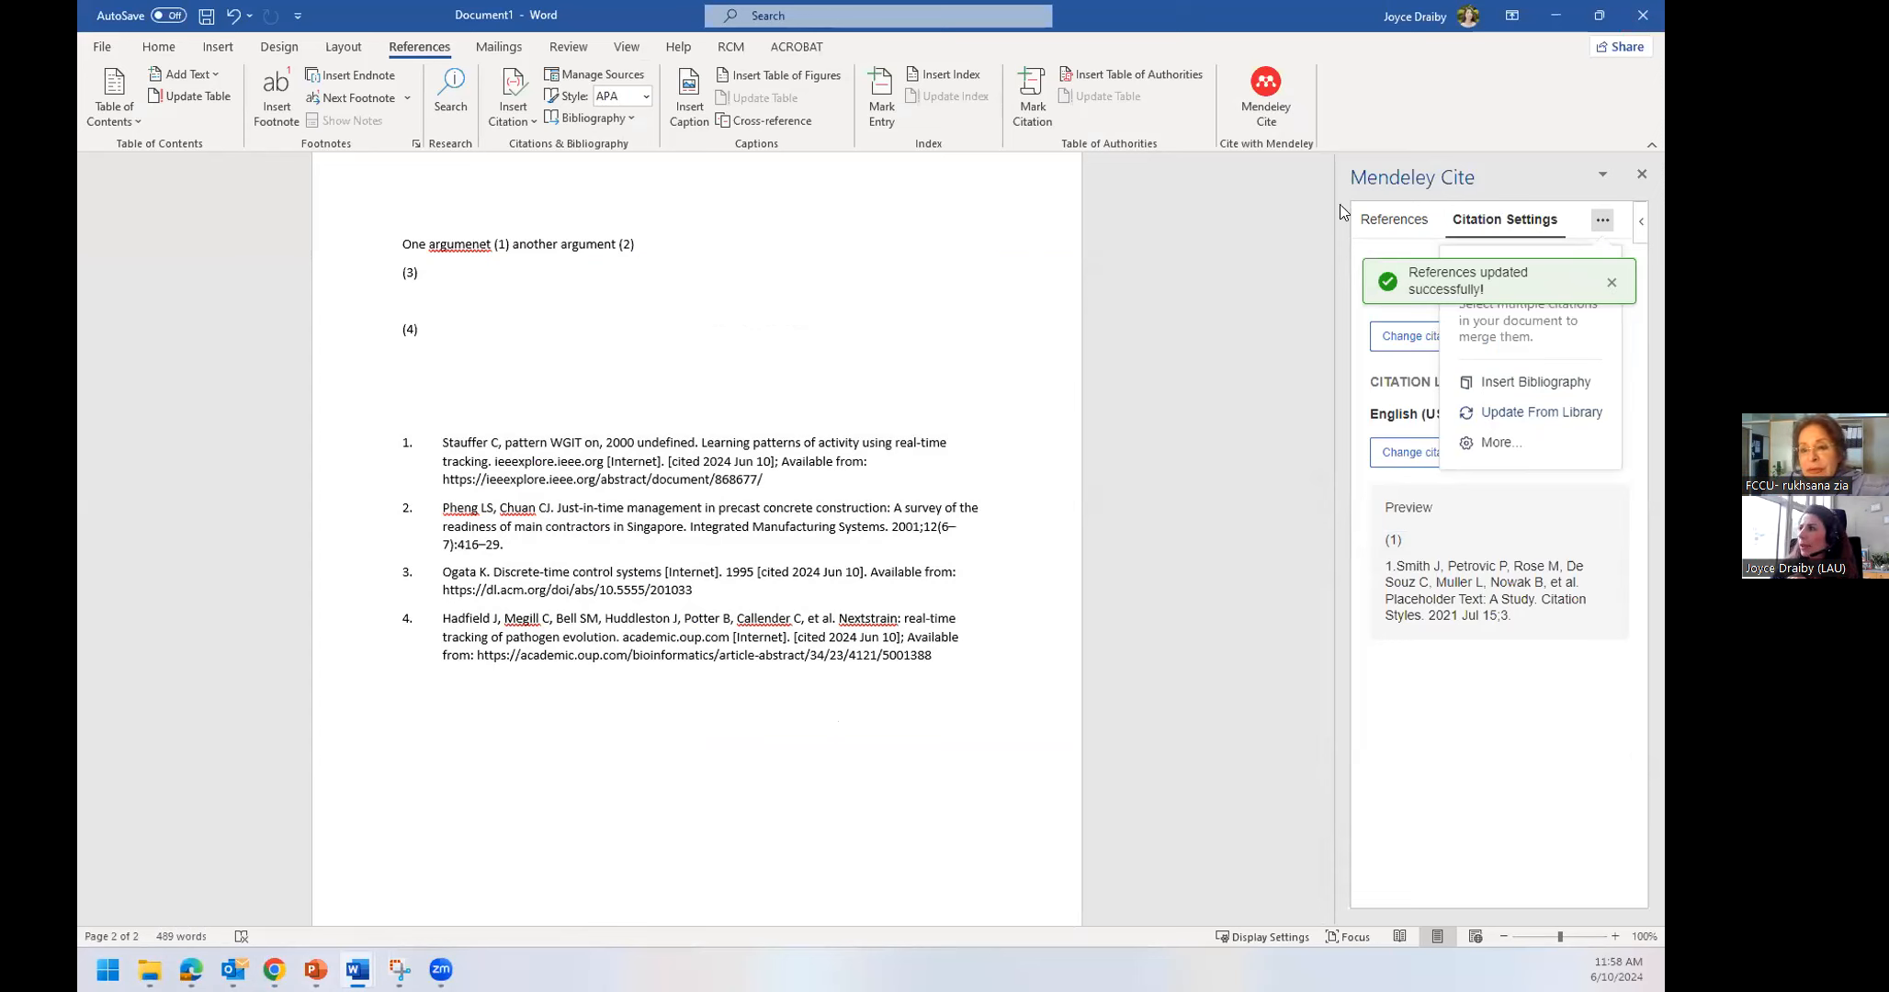
left_click(1393, 219)
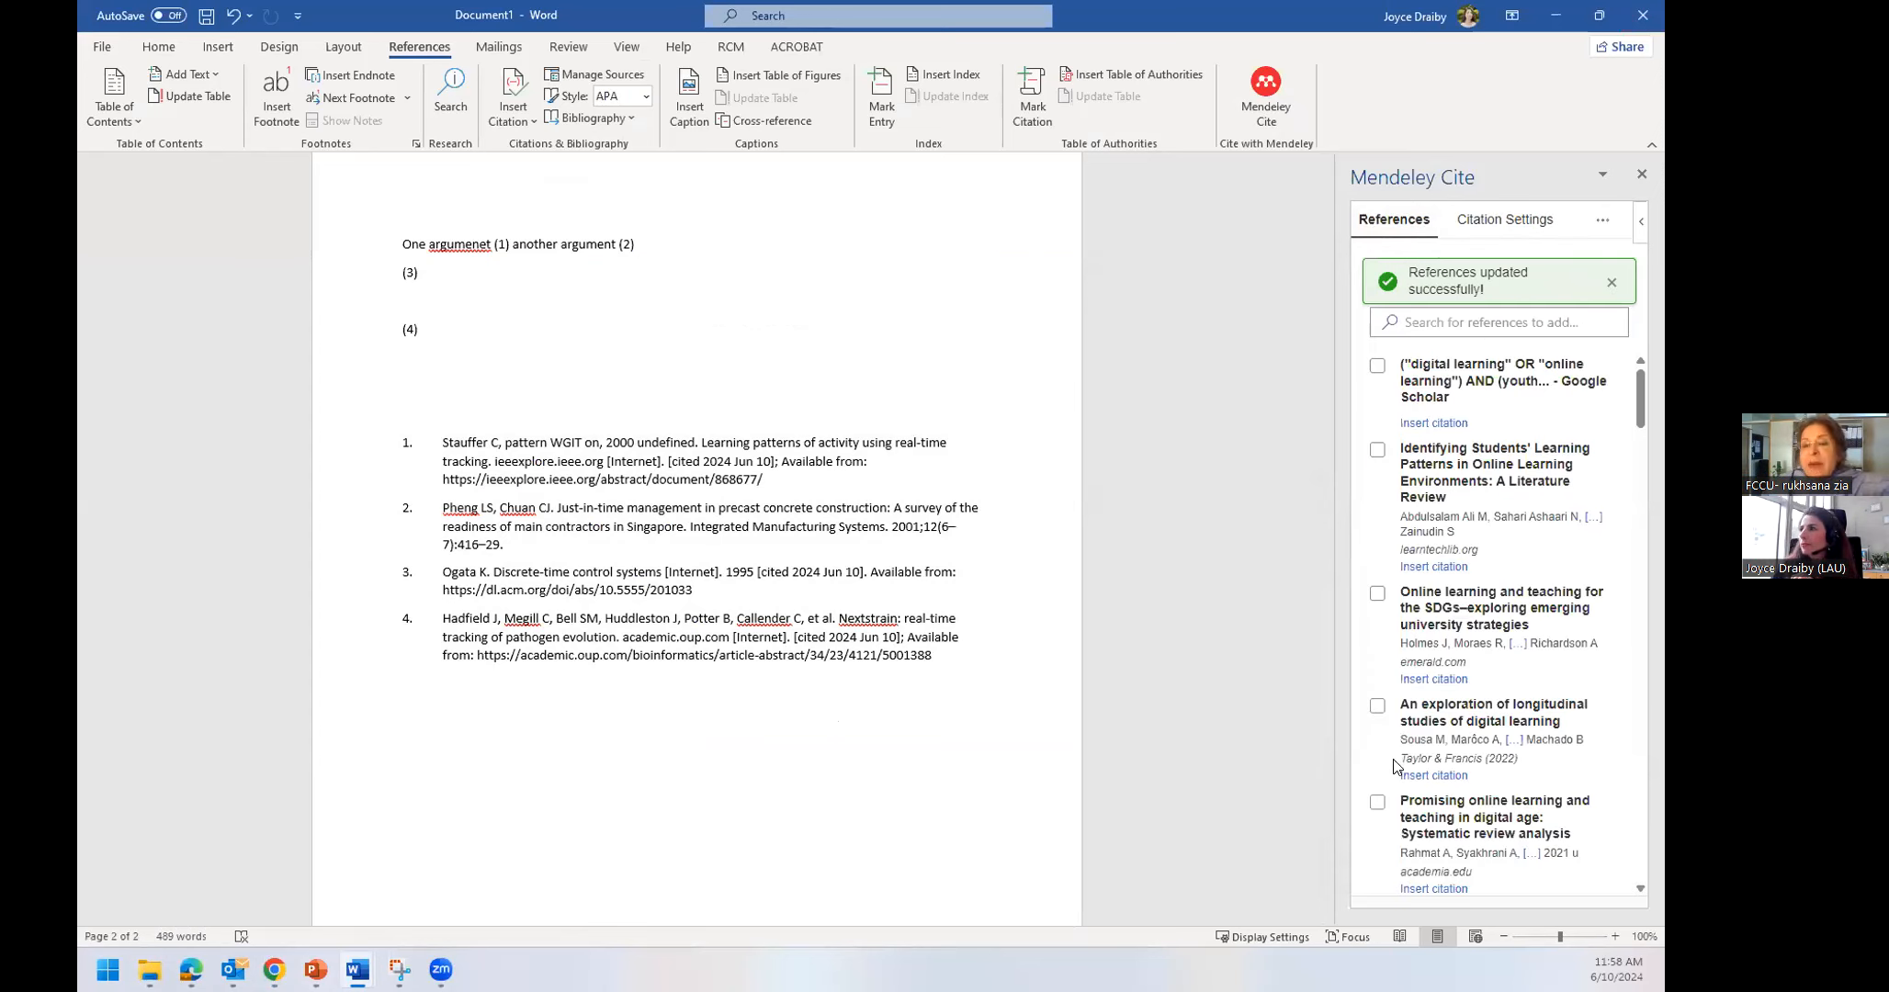
left_click(1610, 284)
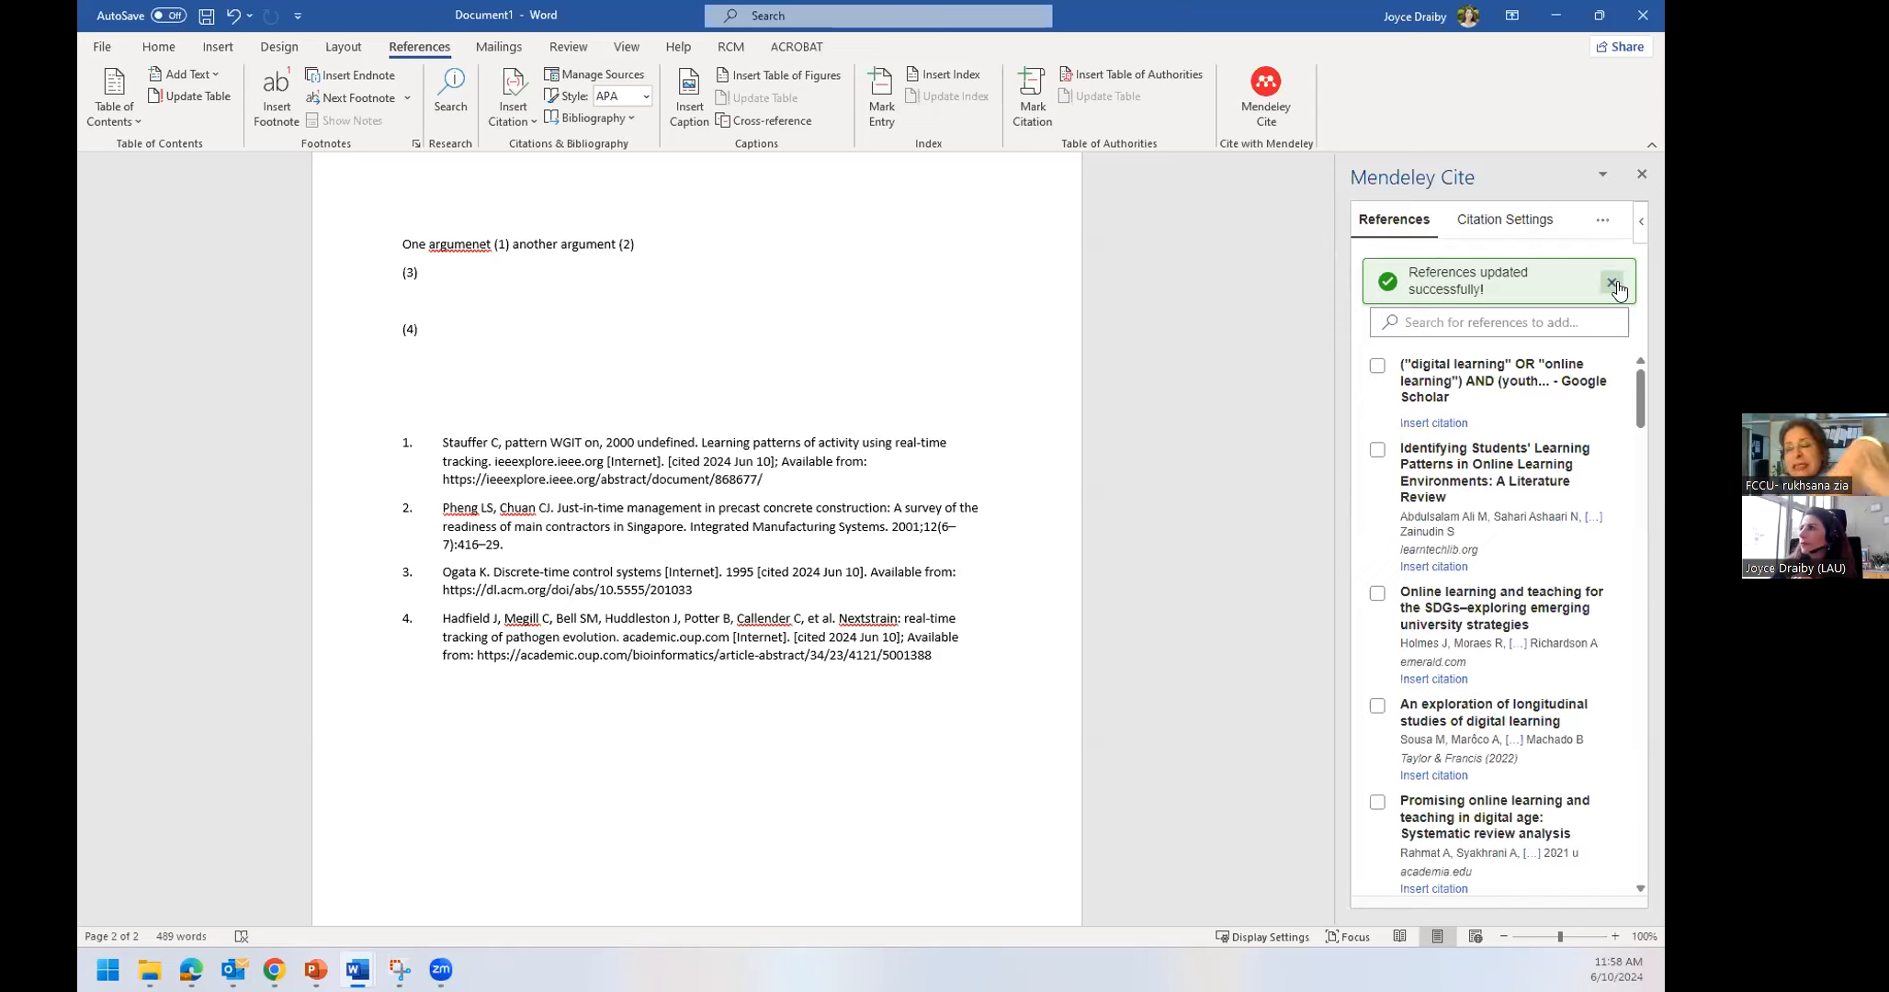
left_click(1611, 267)
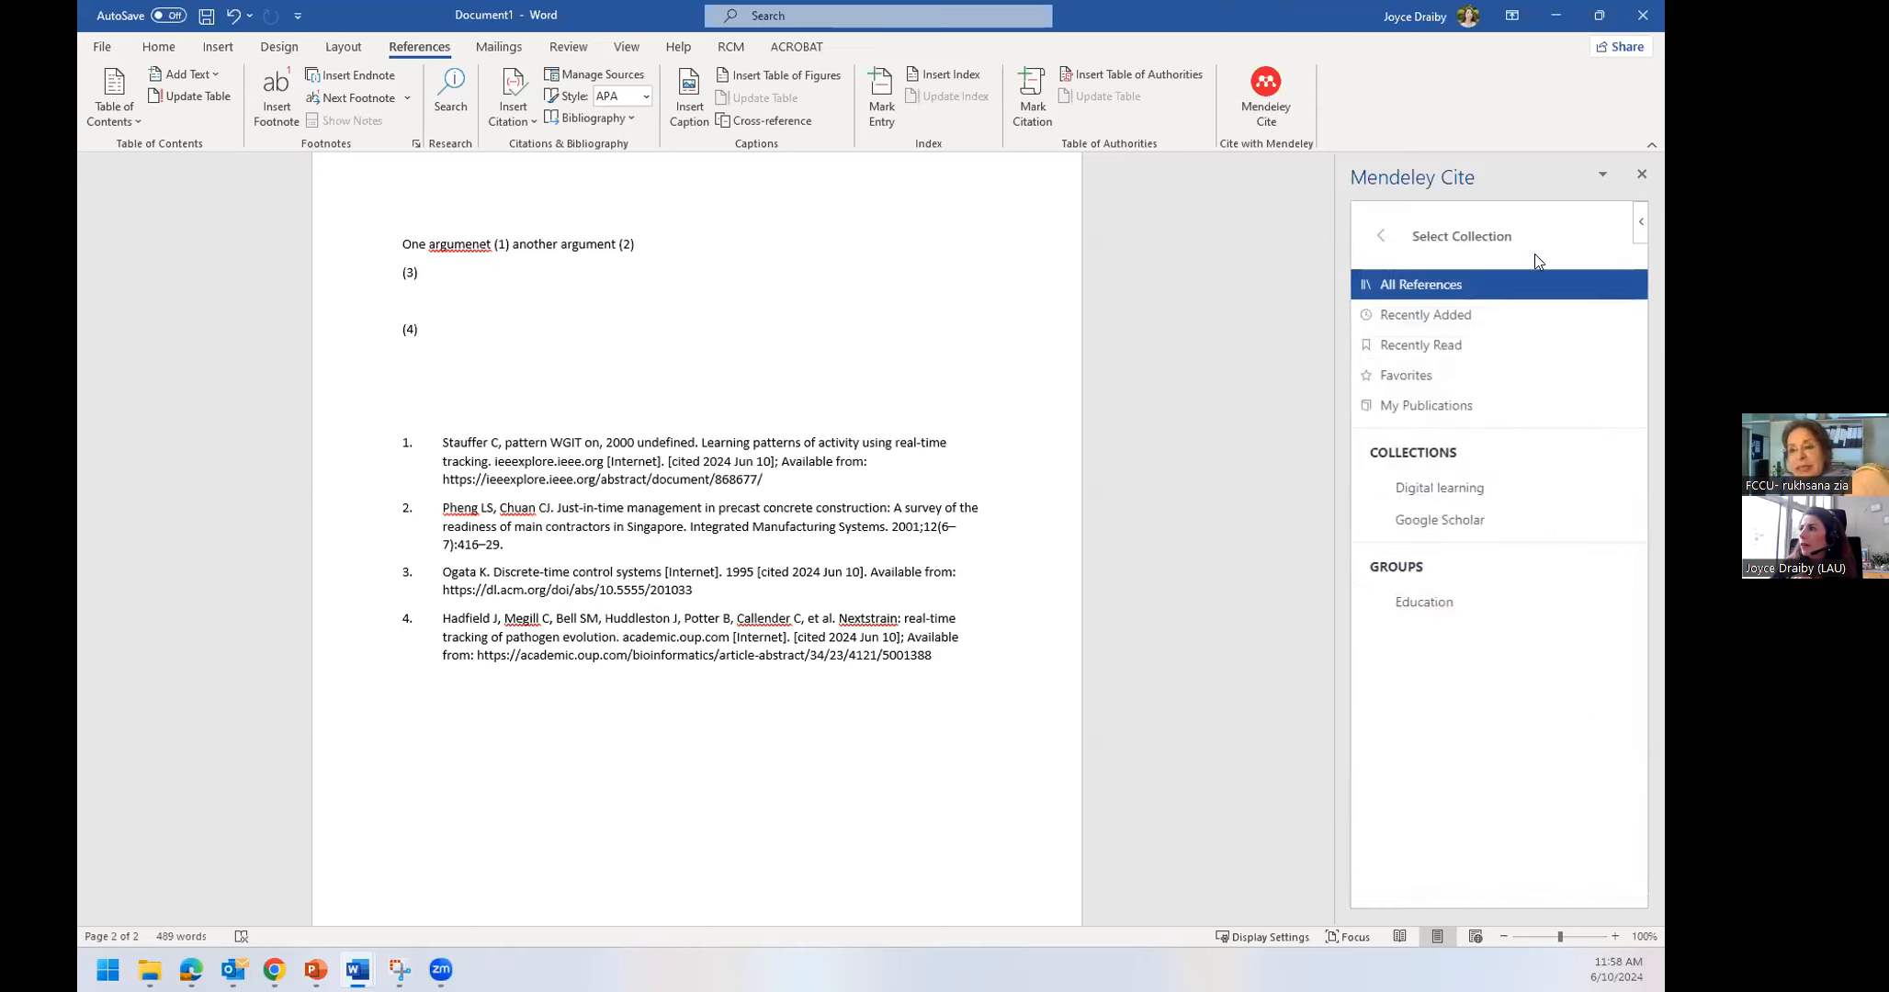
left_click(1227, 243)
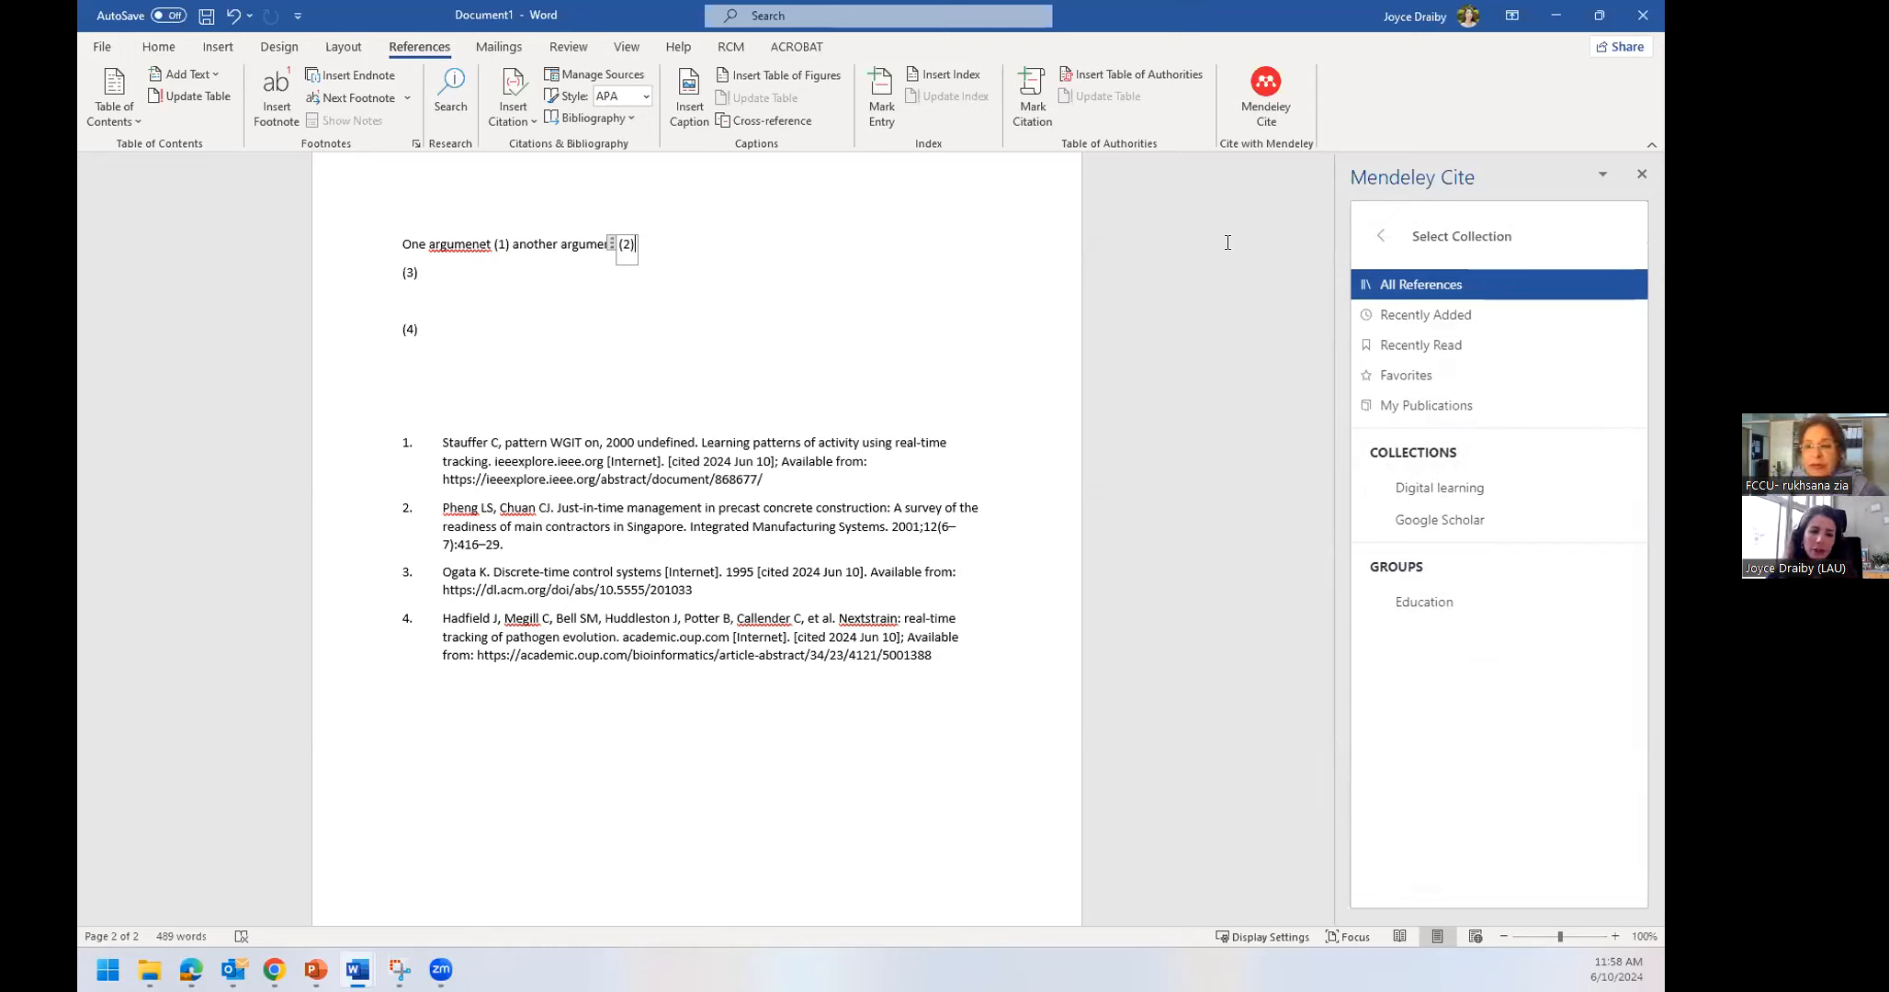
left_click(1381, 237)
Sign out of Mendeley Cite and sign back in with the account password to reload the reference library
left_click(1603, 224)
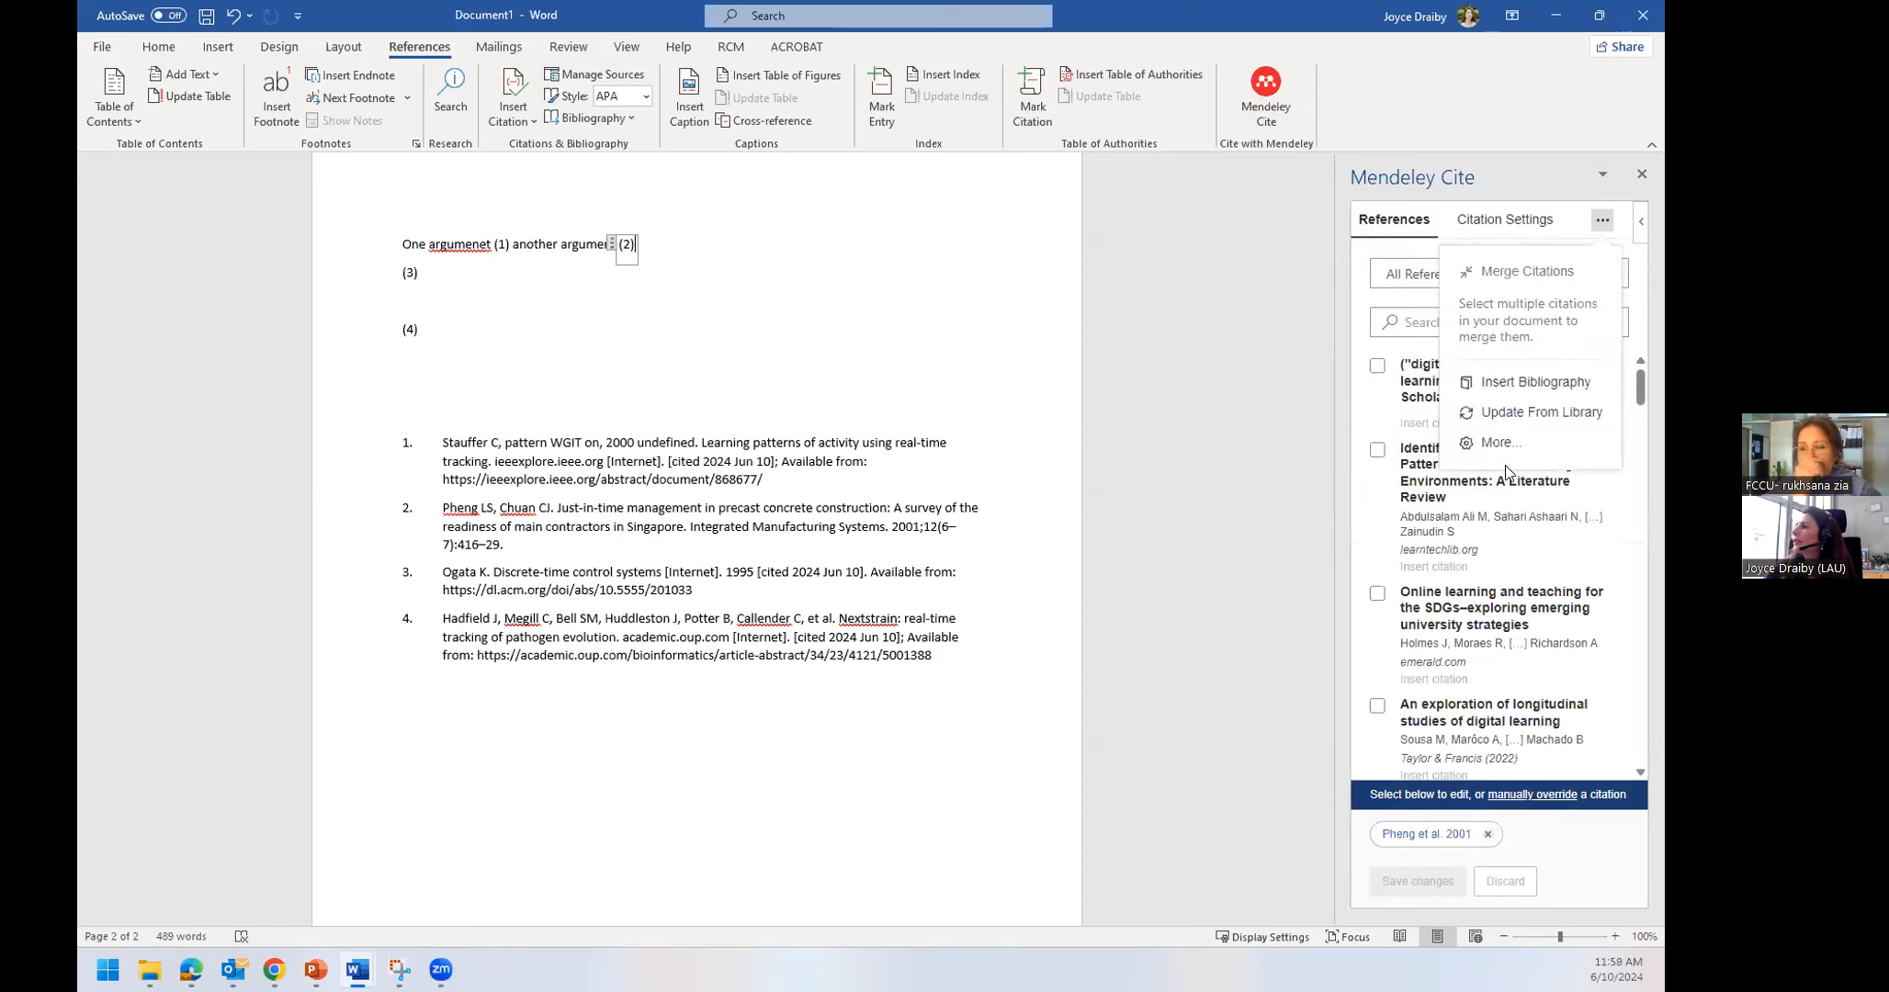
left_click(1470, 441)
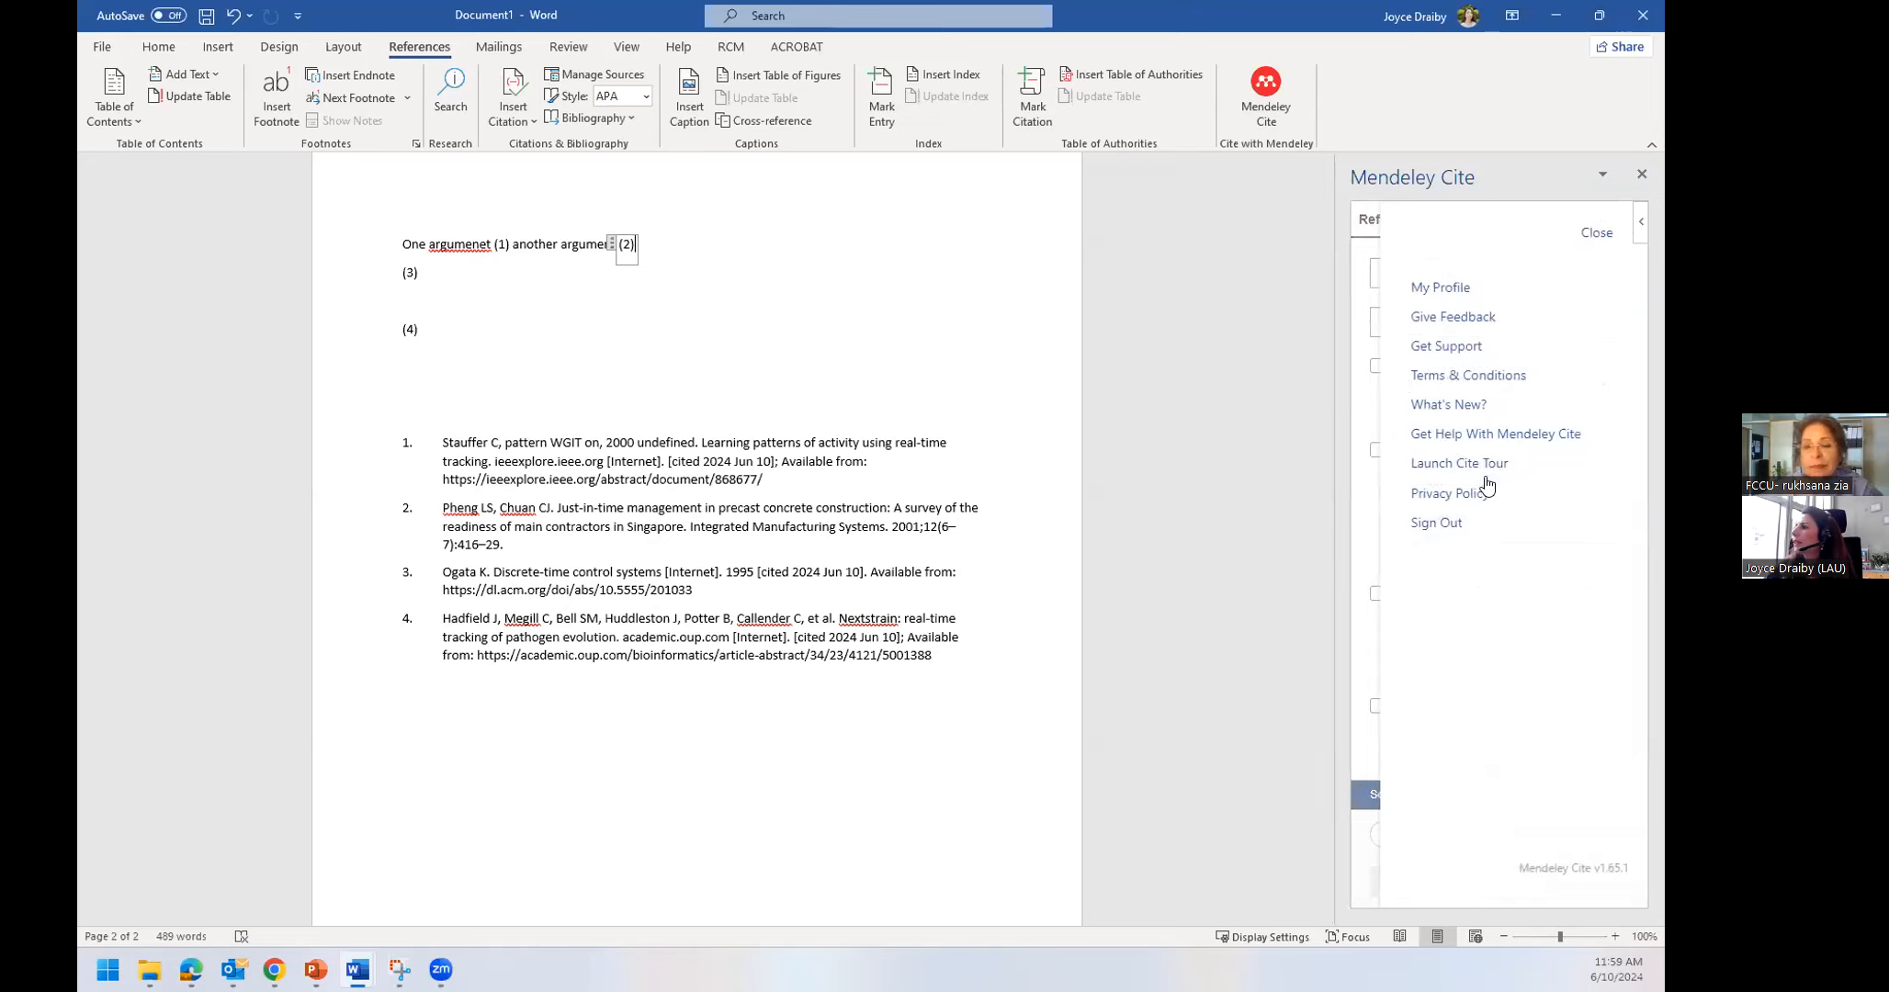
left_click(1436, 524)
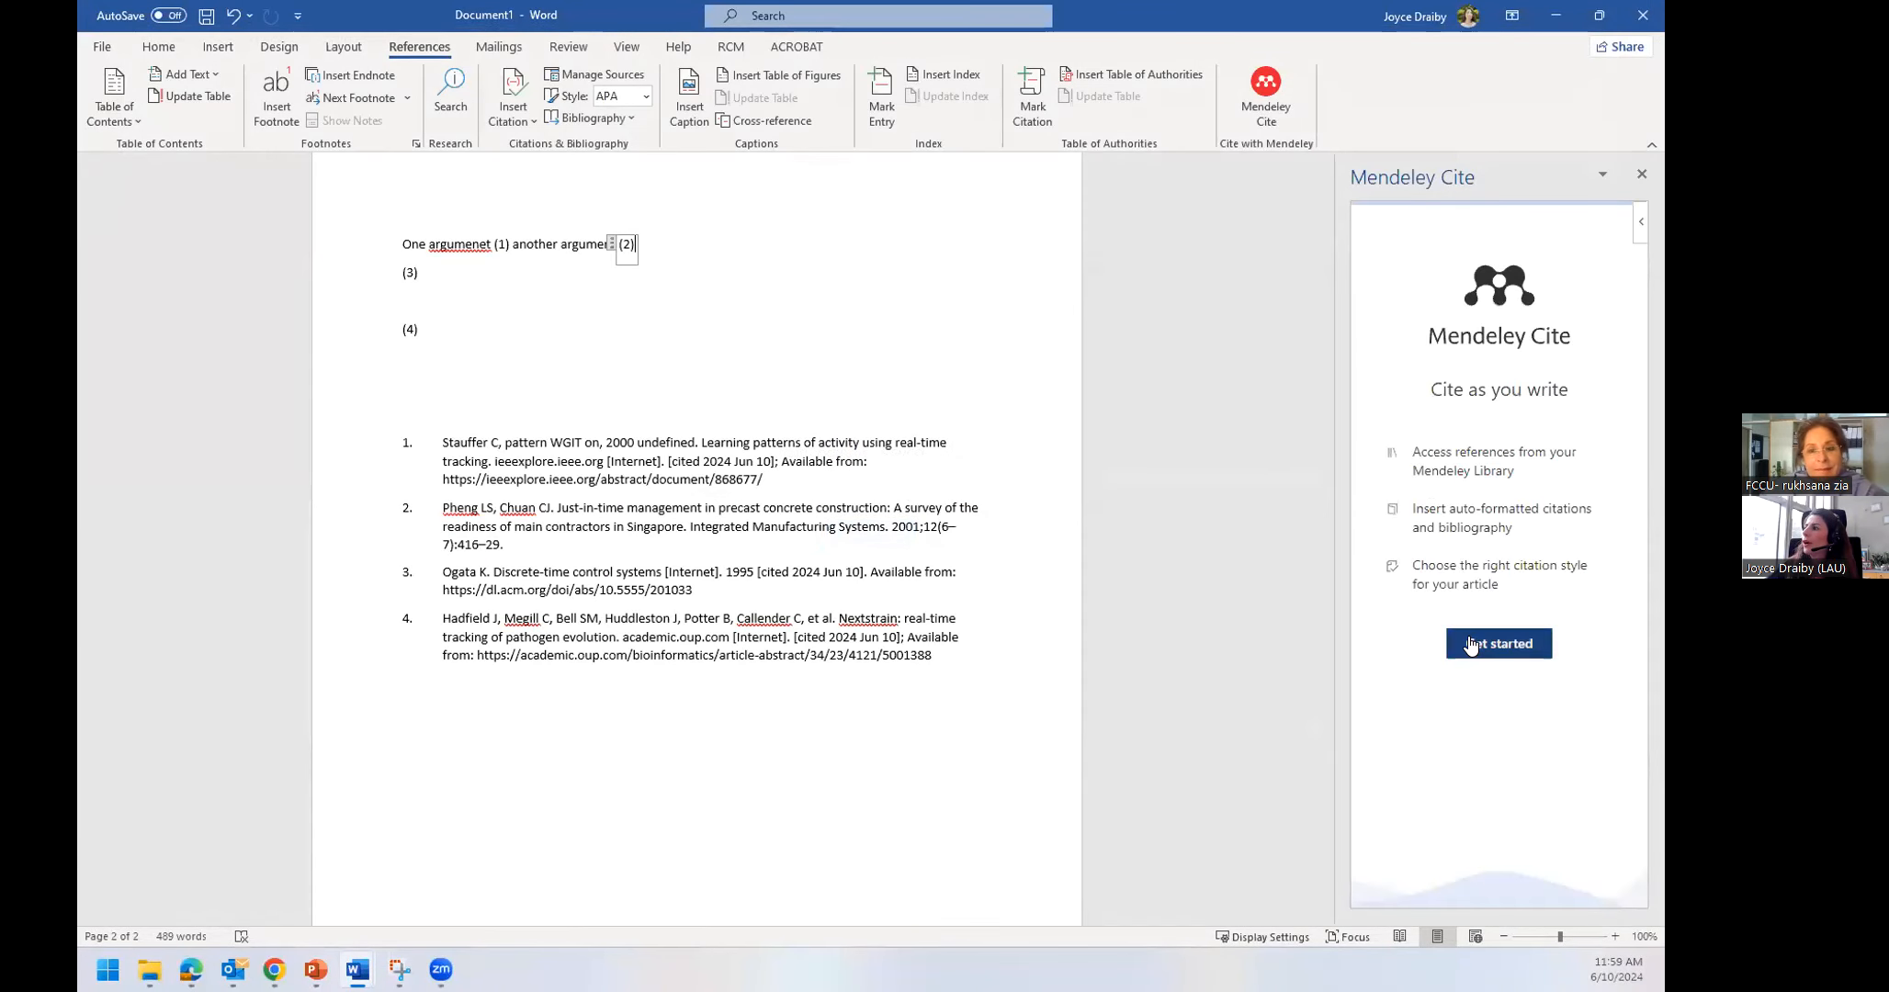
left_click(1472, 647)
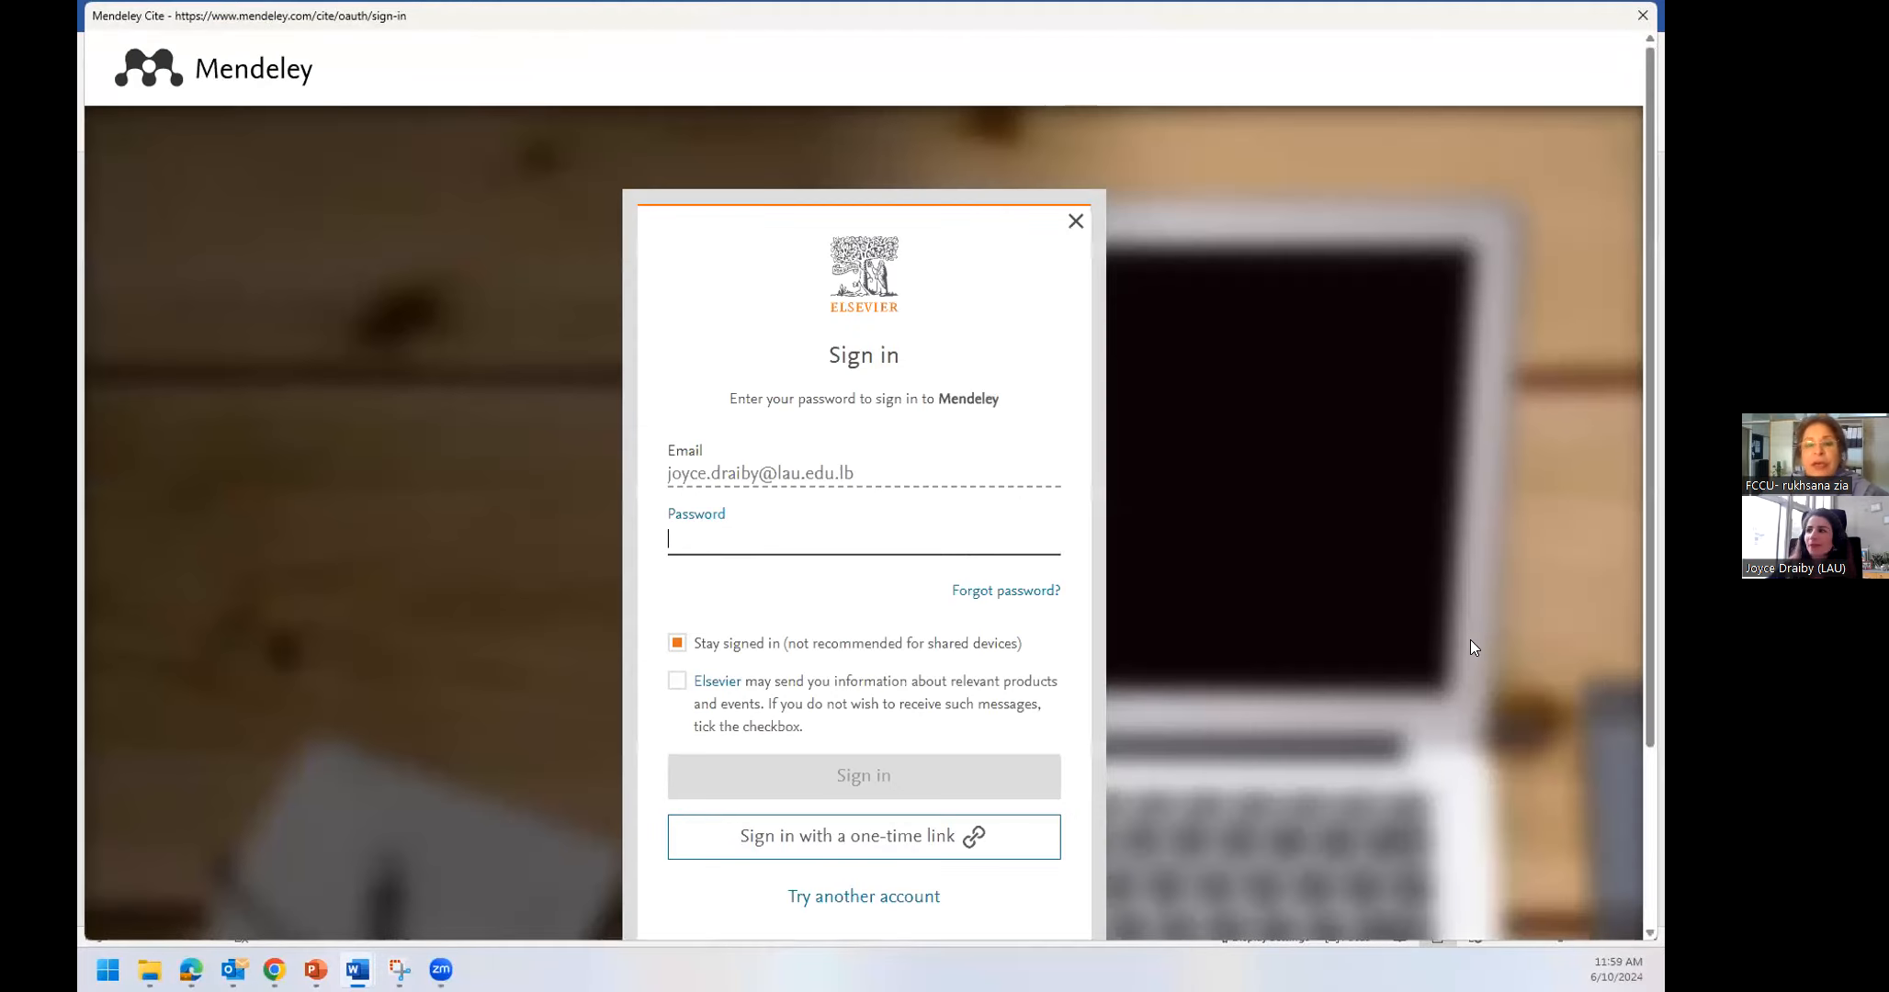
type("•••••••")
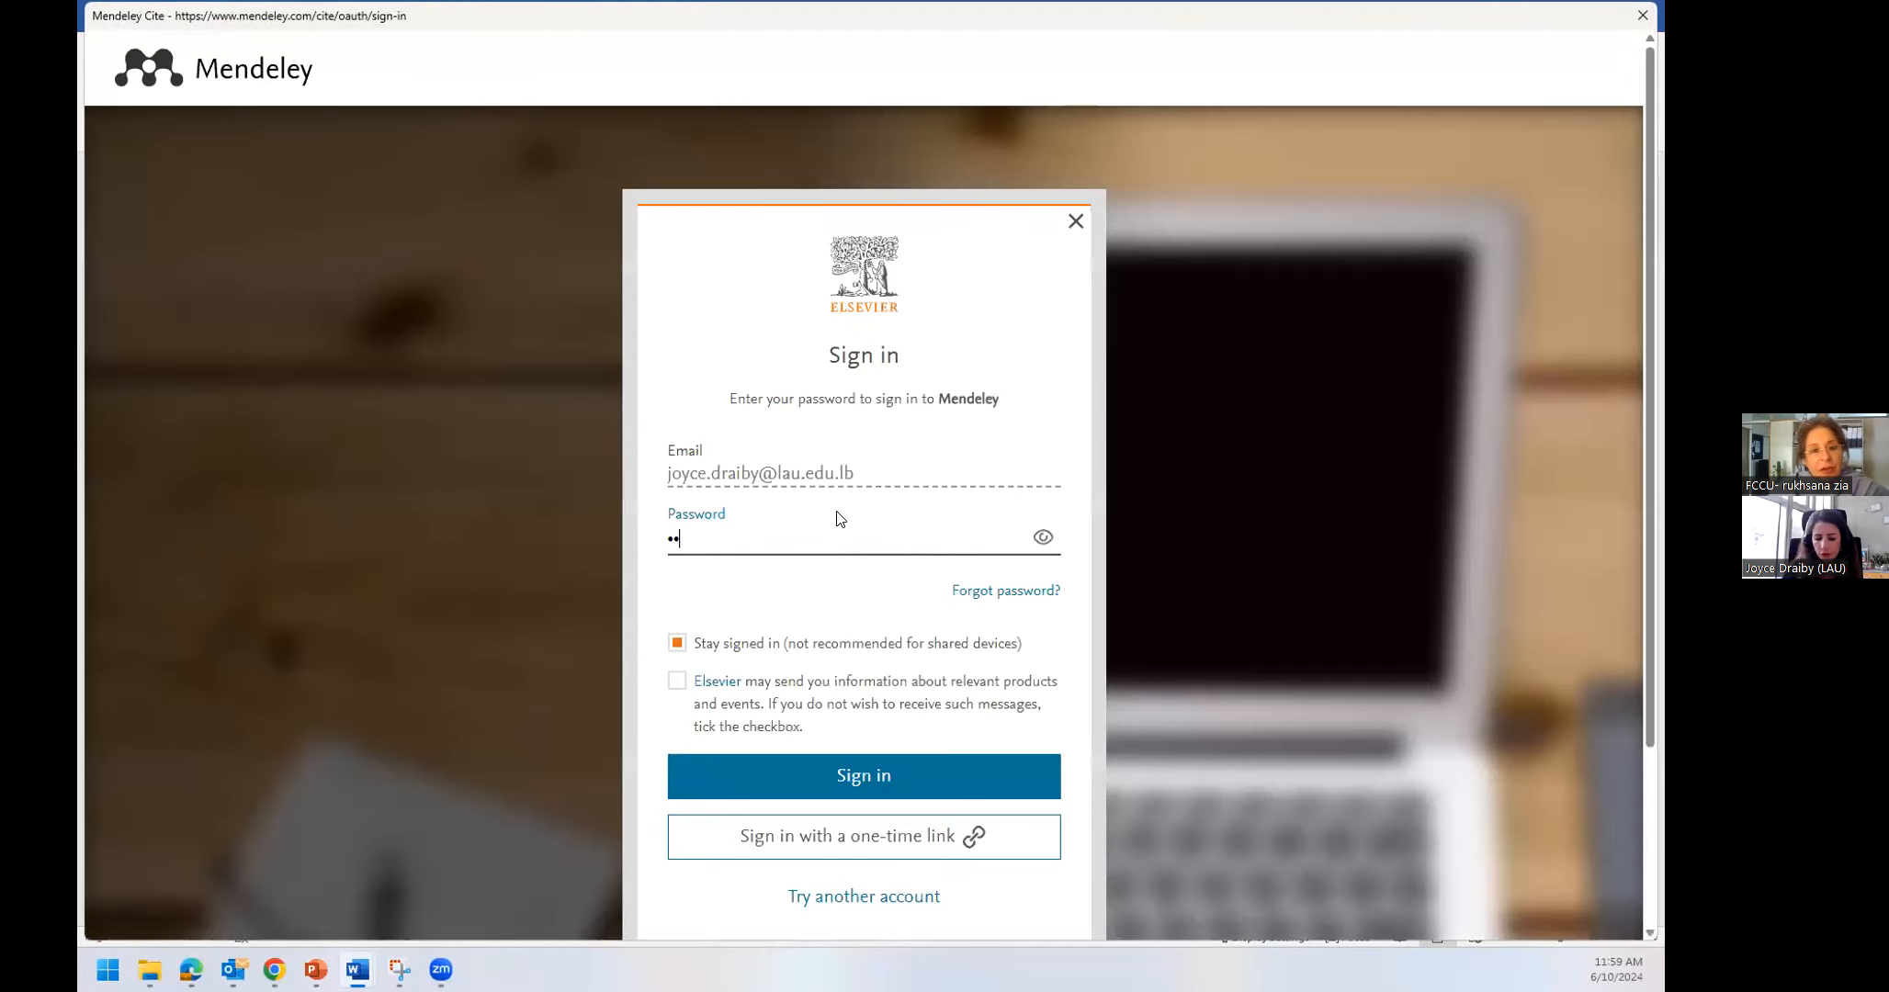
type("••••")
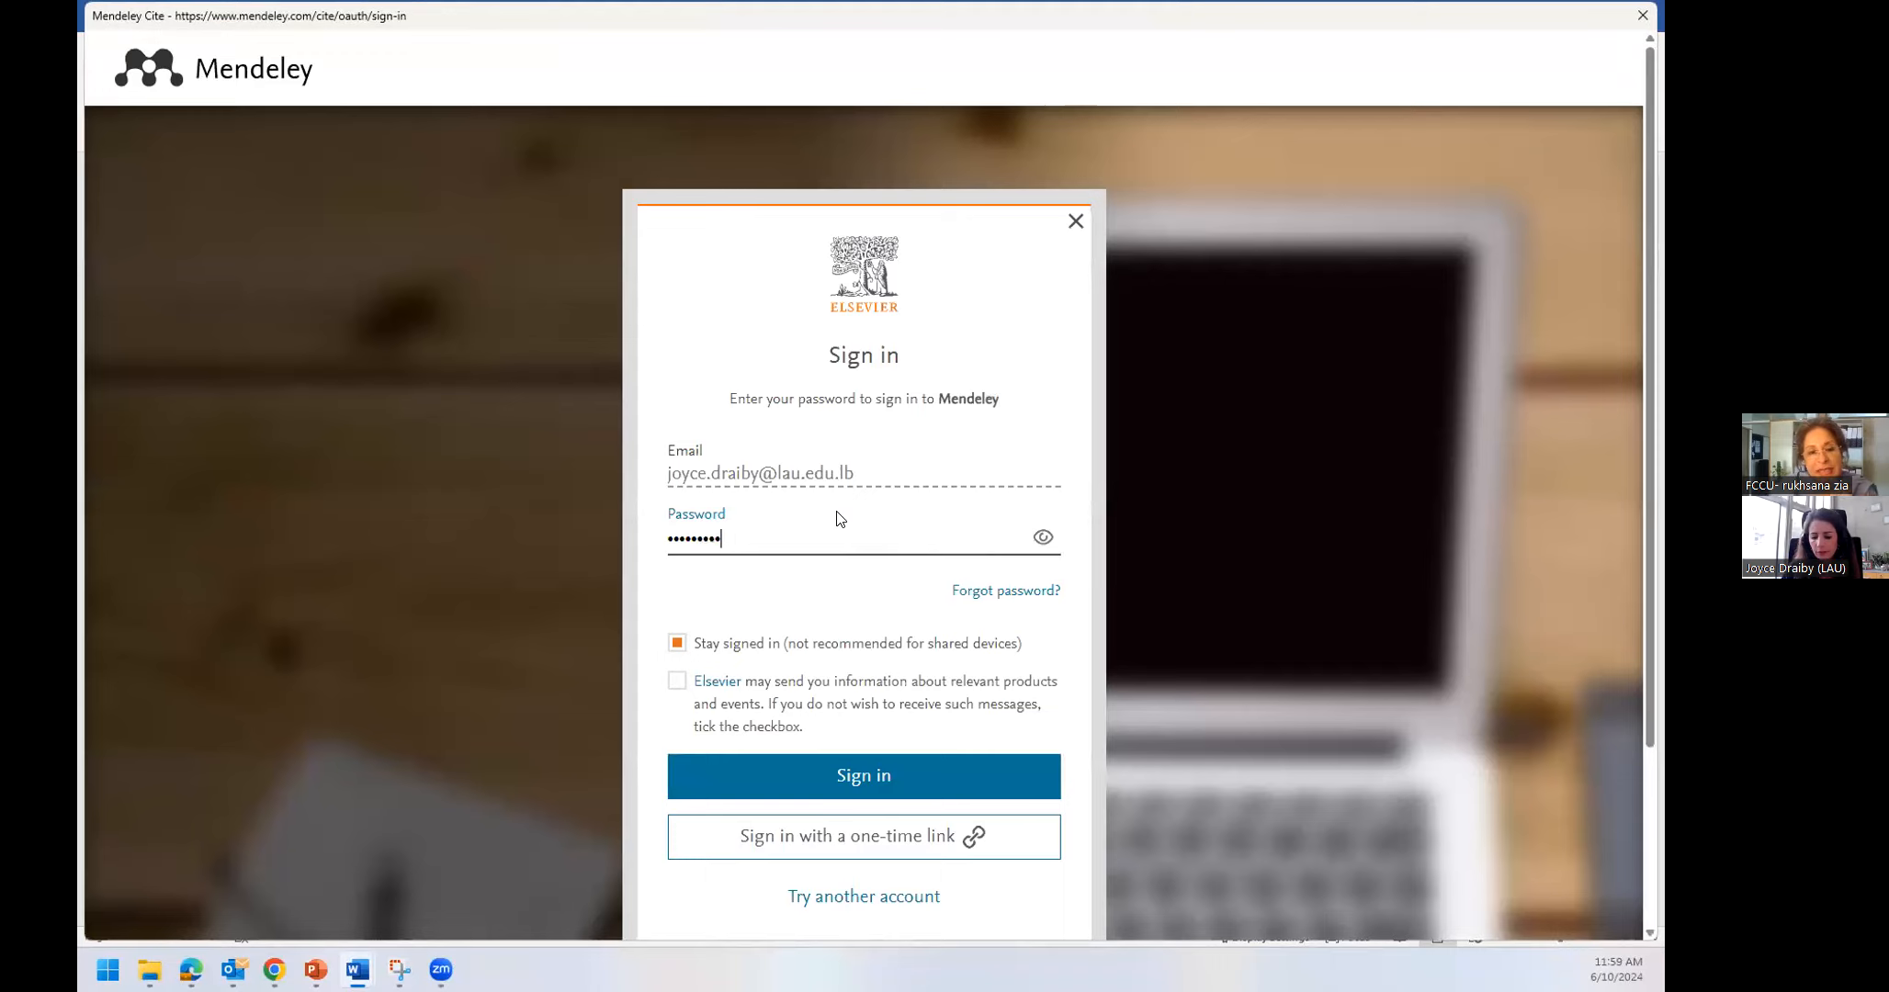
left_click(845, 782)
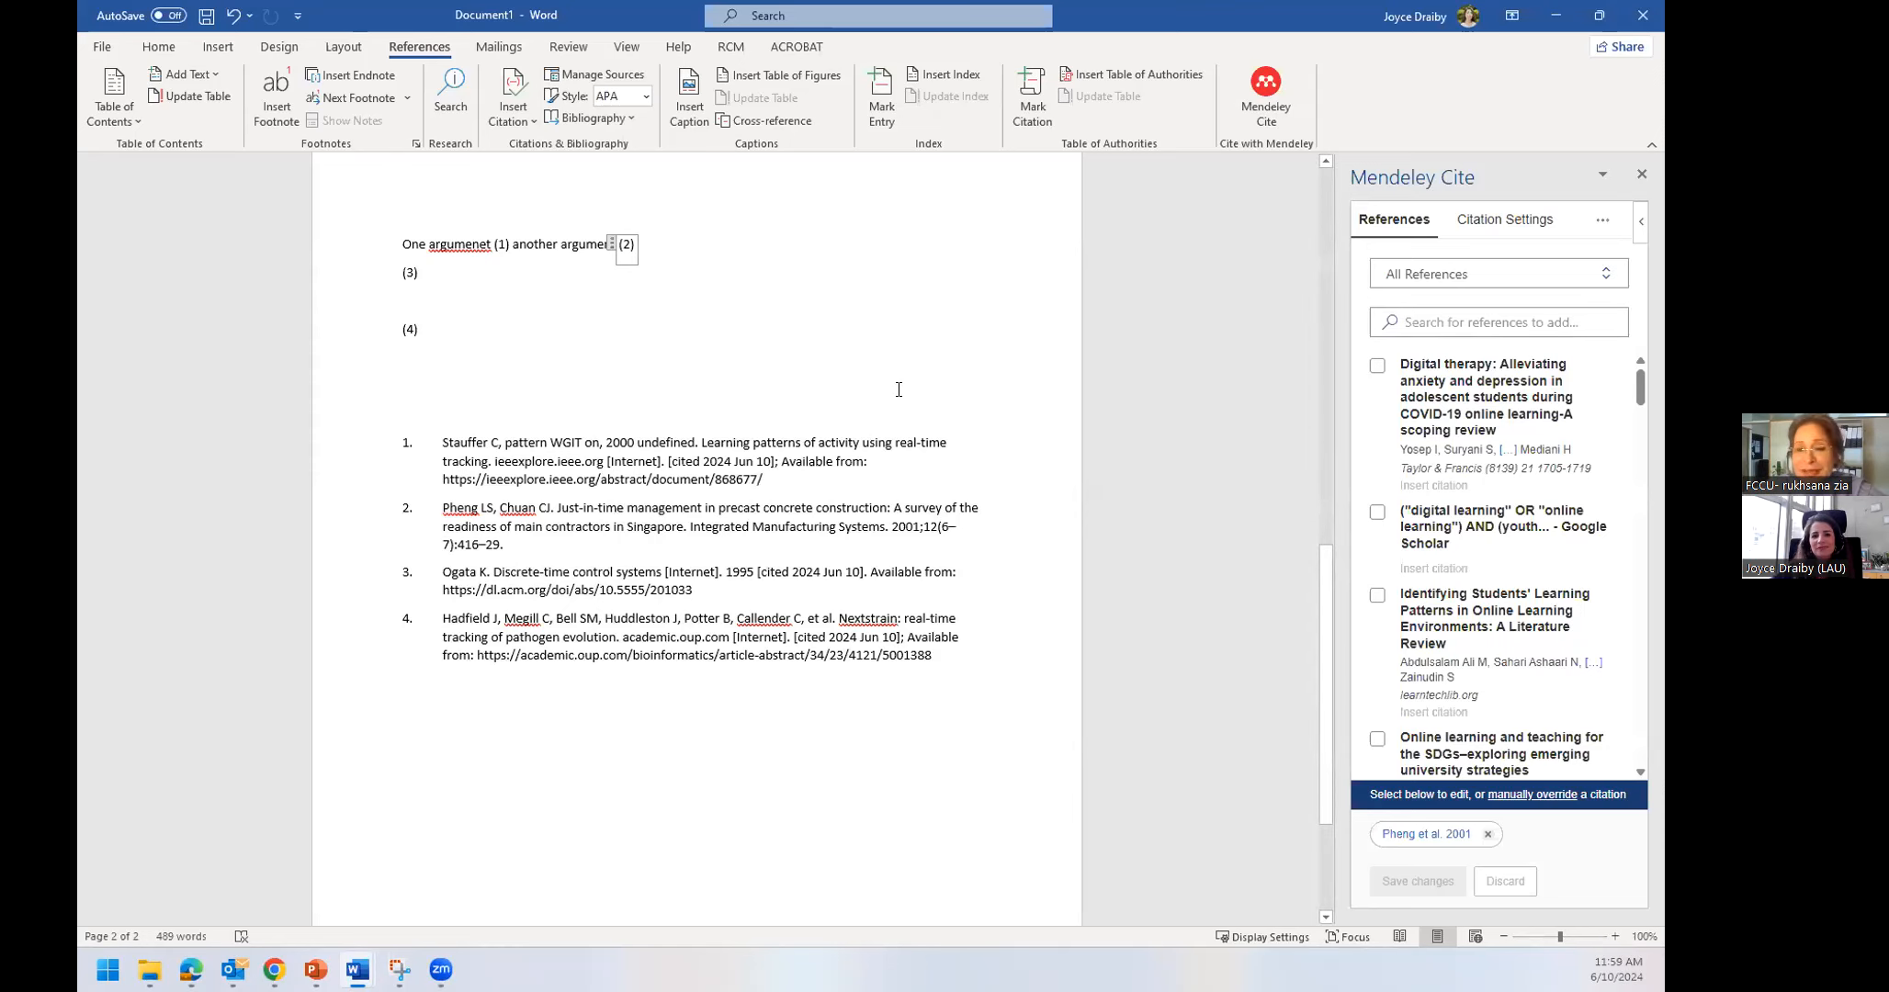
left_click(1554, 18)
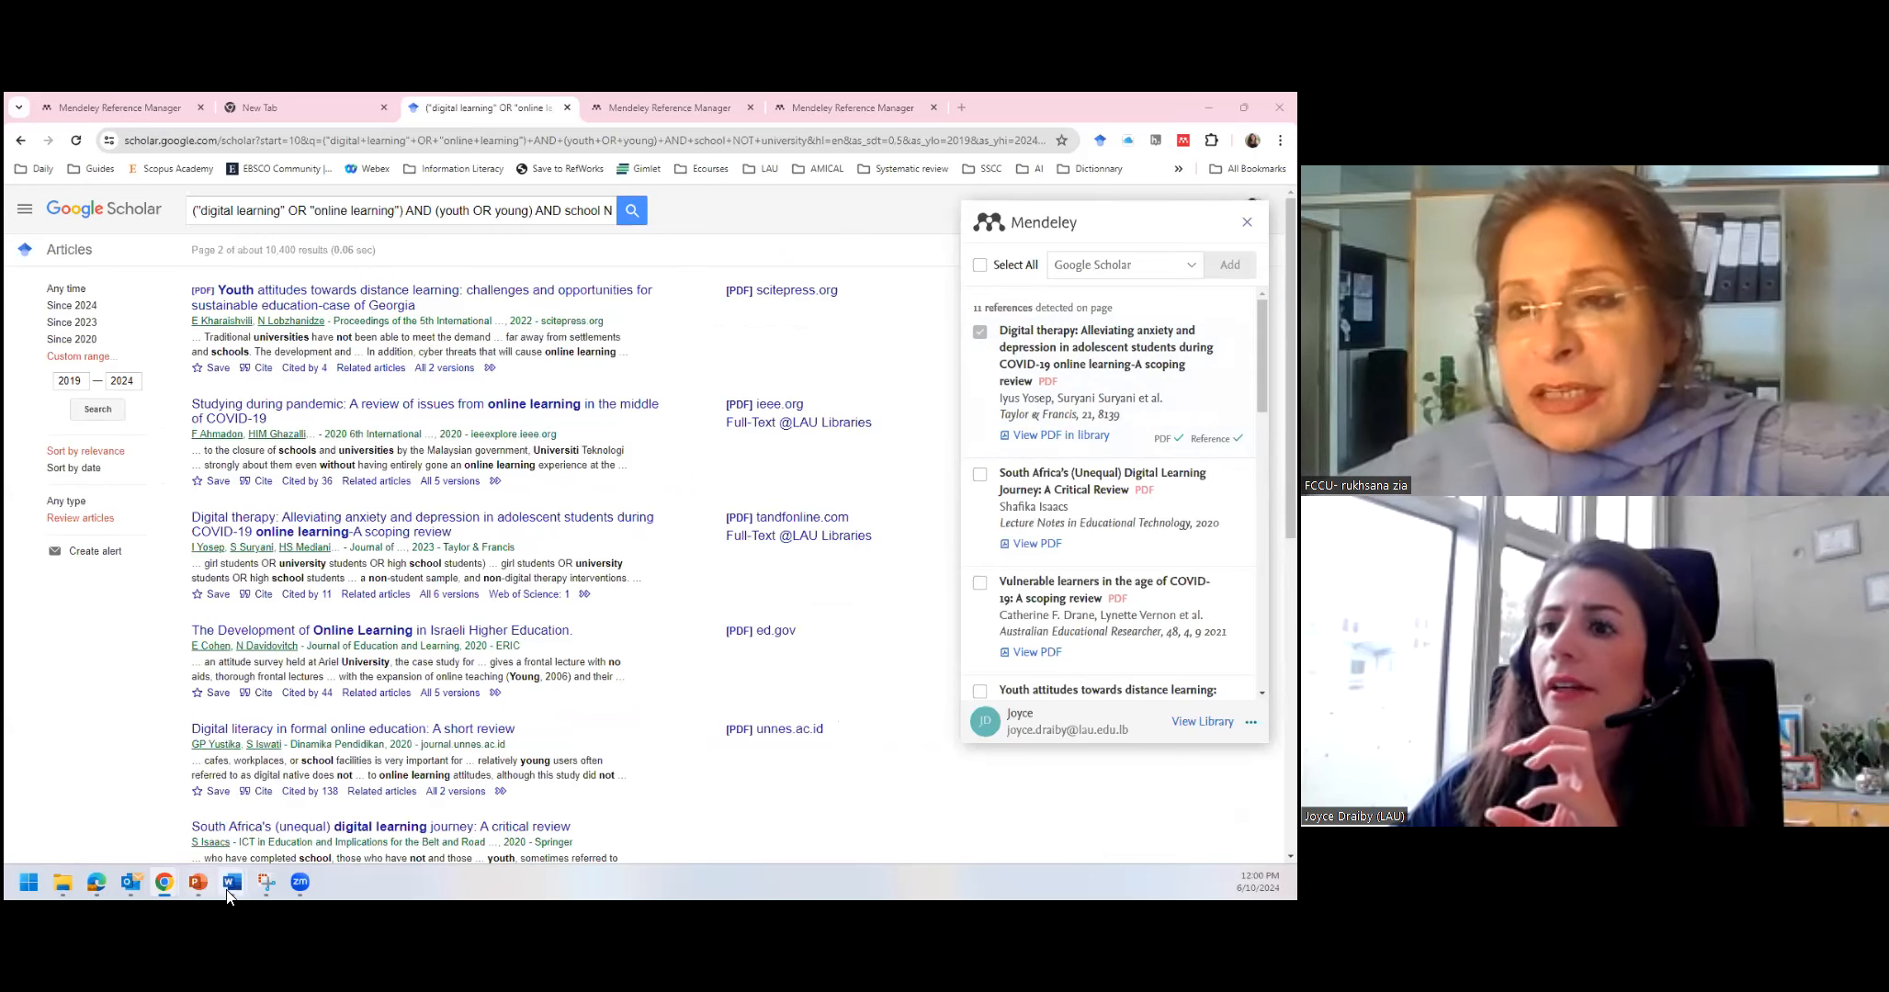
mouse_move(231, 884)
left_click(170, 819)
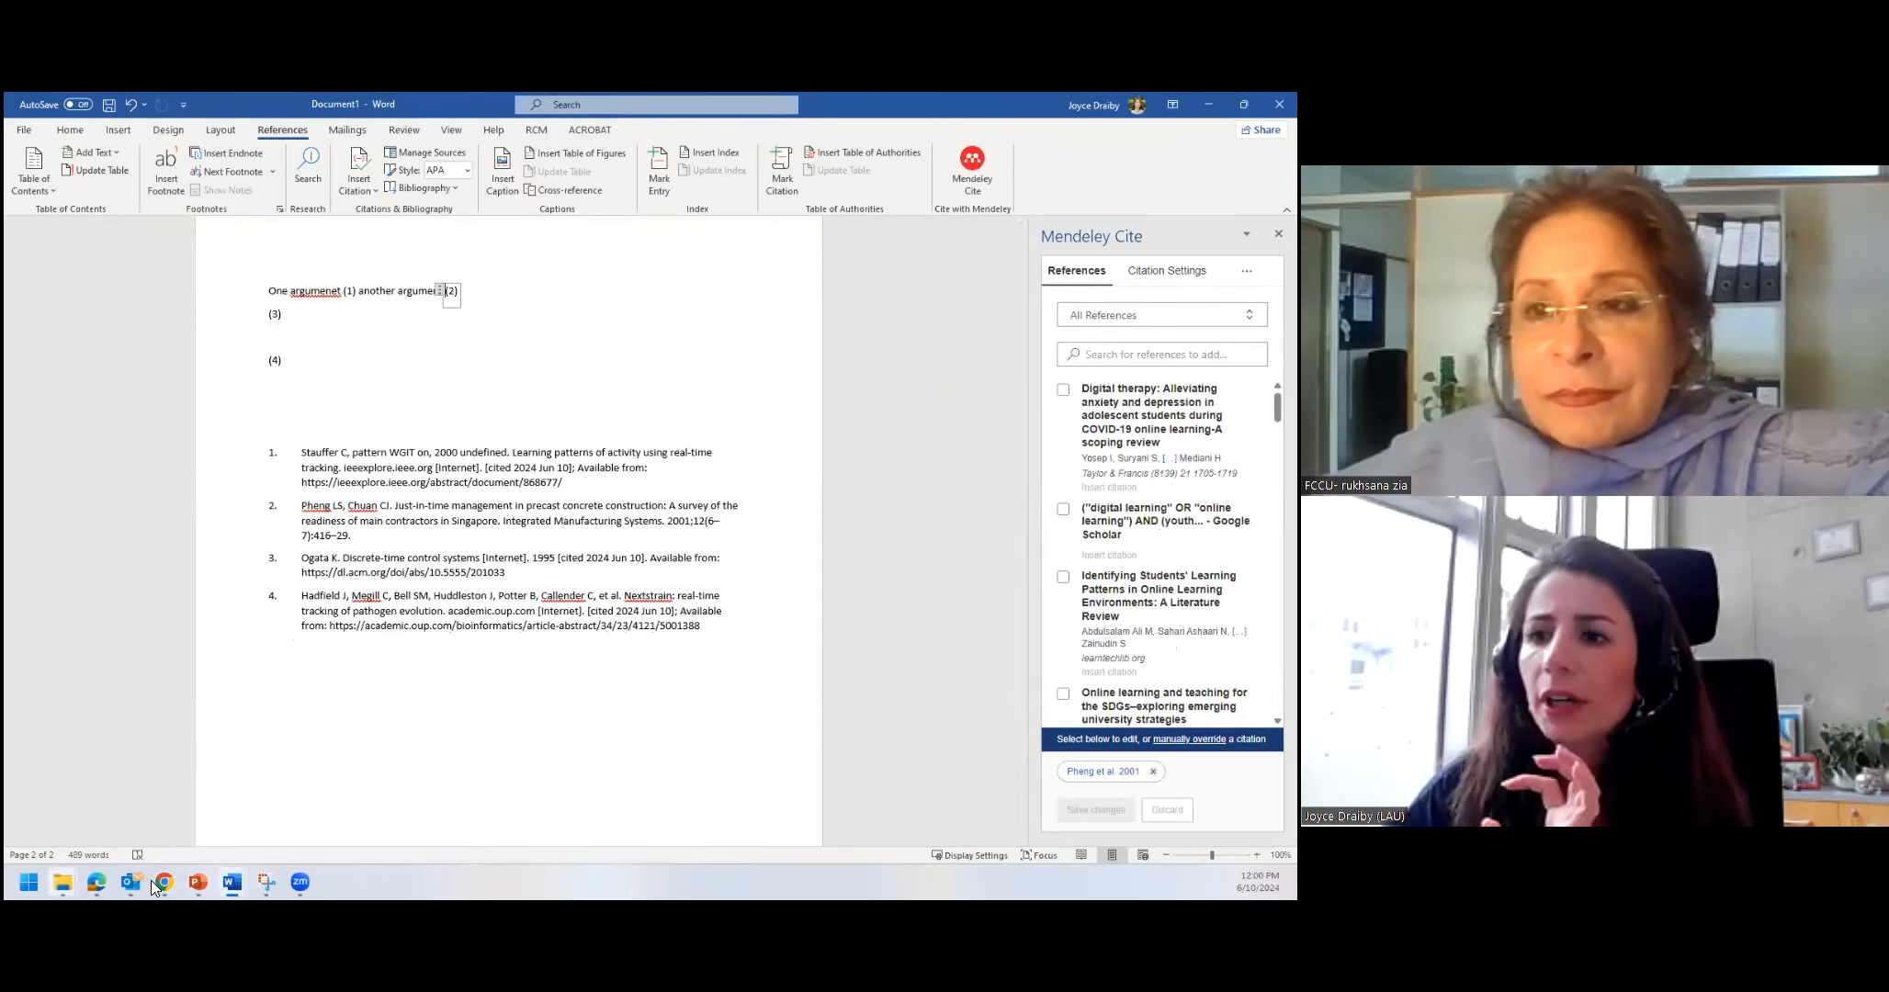
mouse_move(158, 884)
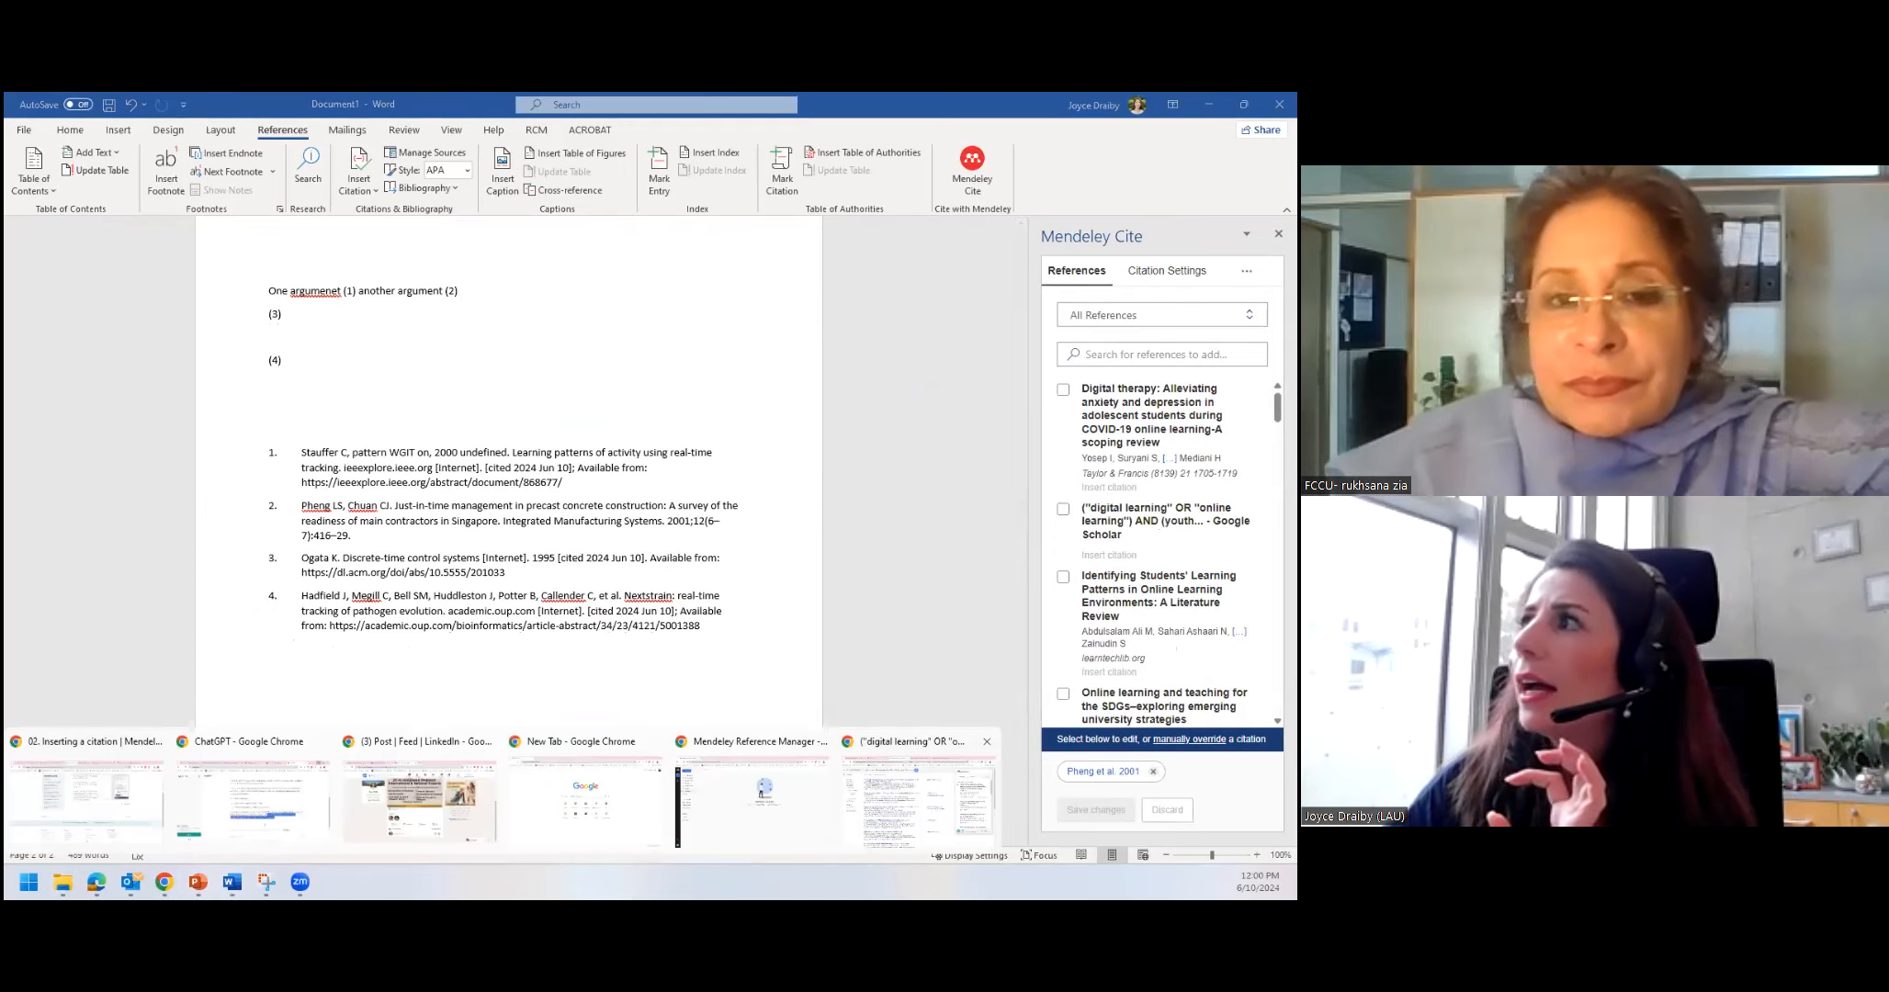
left_click(918, 794)
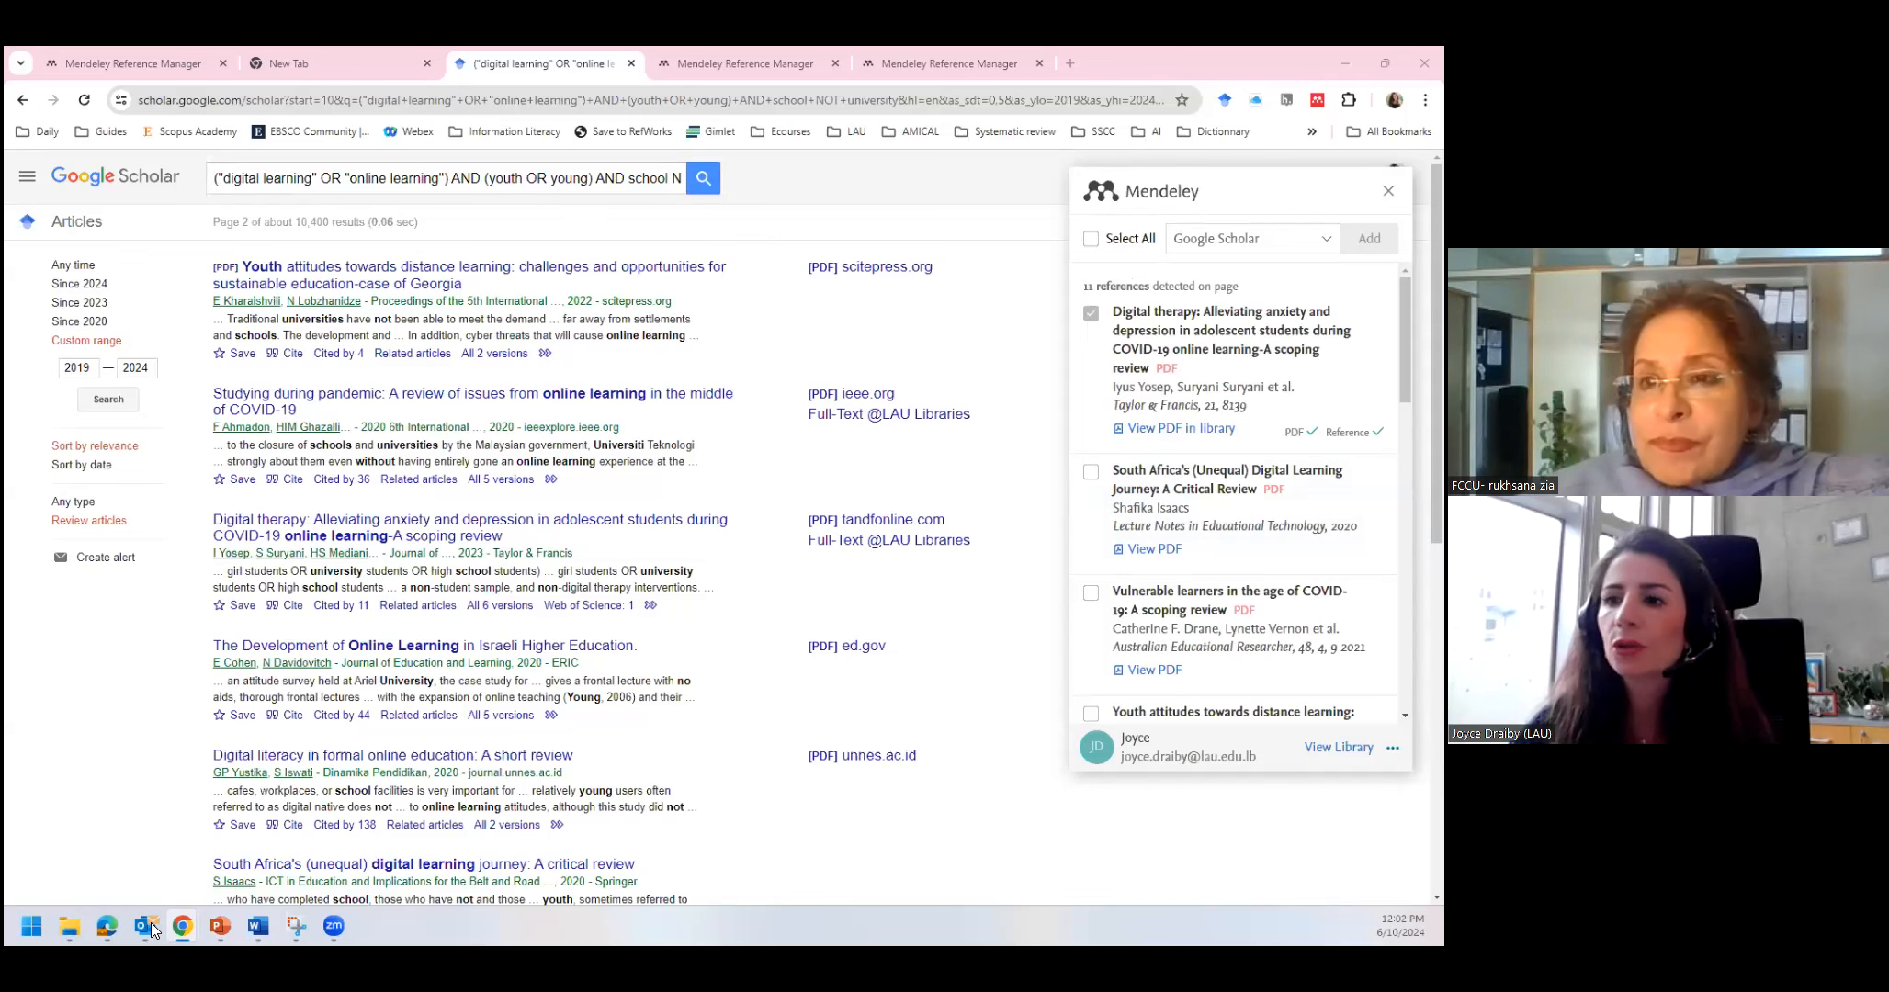
mouse_move(264, 931)
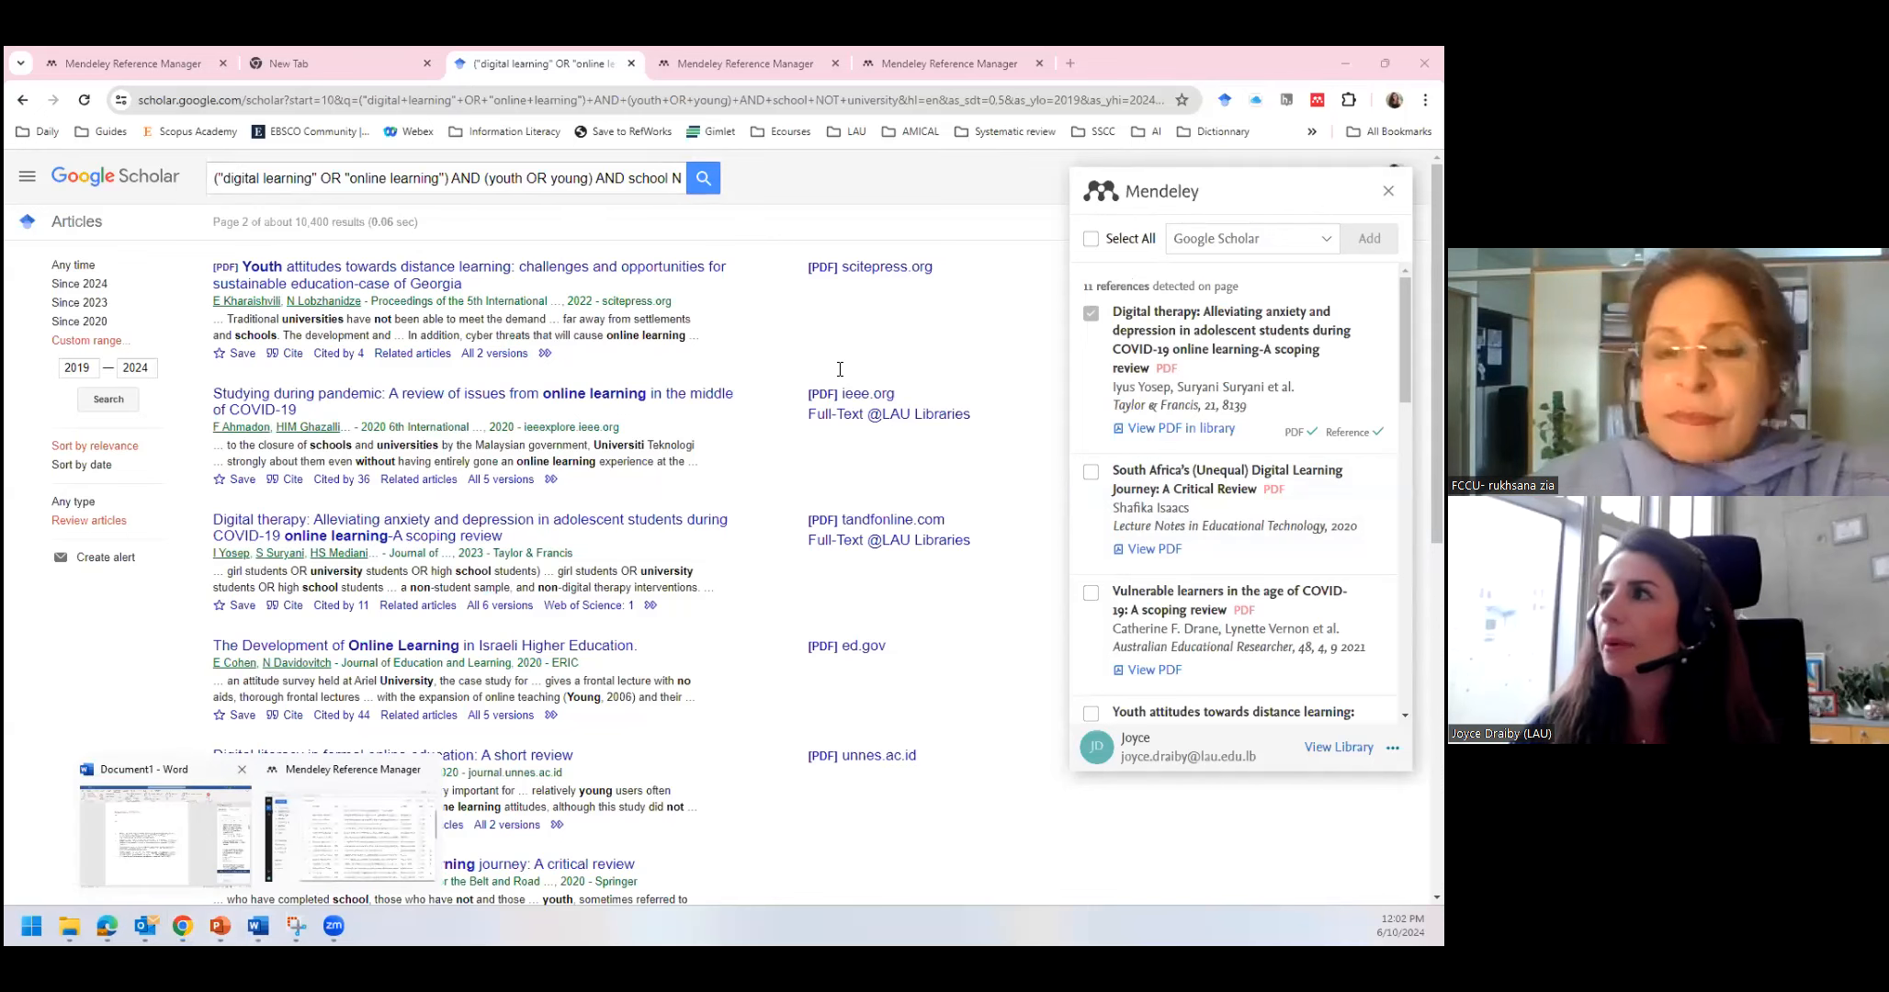
left_click(185, 841)
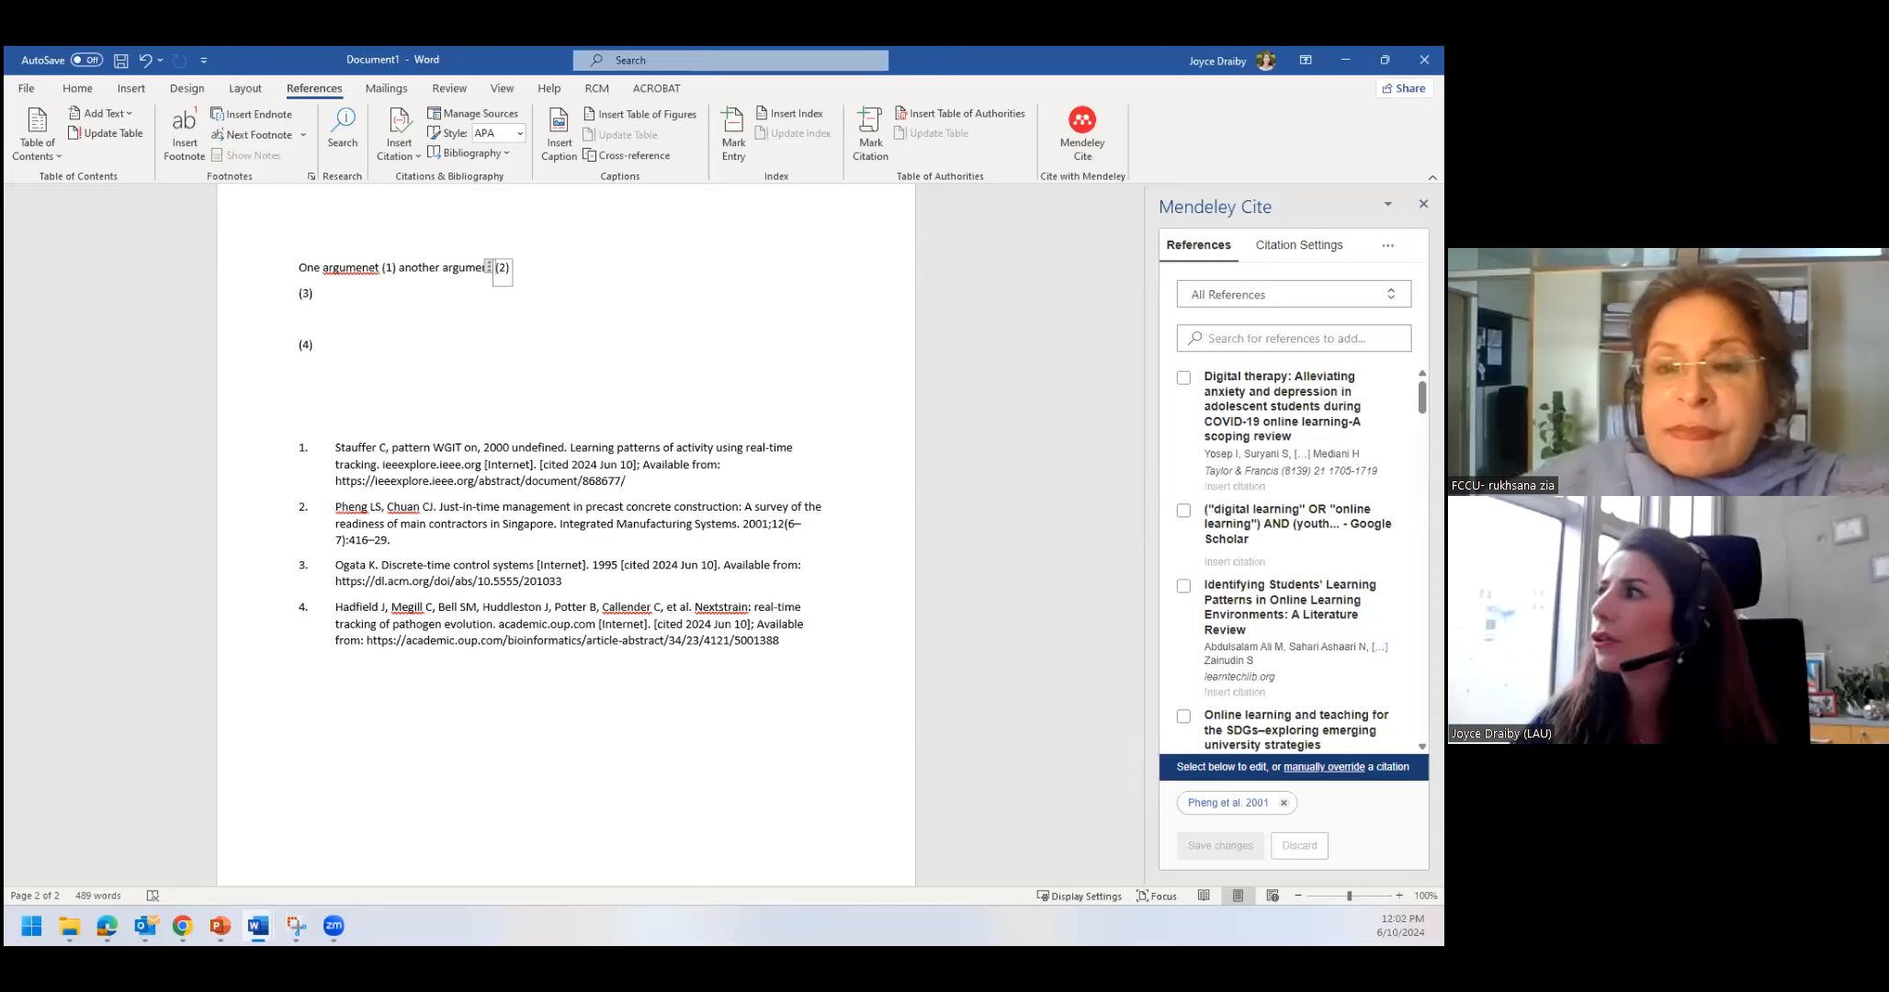
Switch to Google Scholar in Chrome and export the "Youth attitudes towards distance learning" citation in RefMan format as scholar in the Desktop meetings folder
left_click(1387, 245)
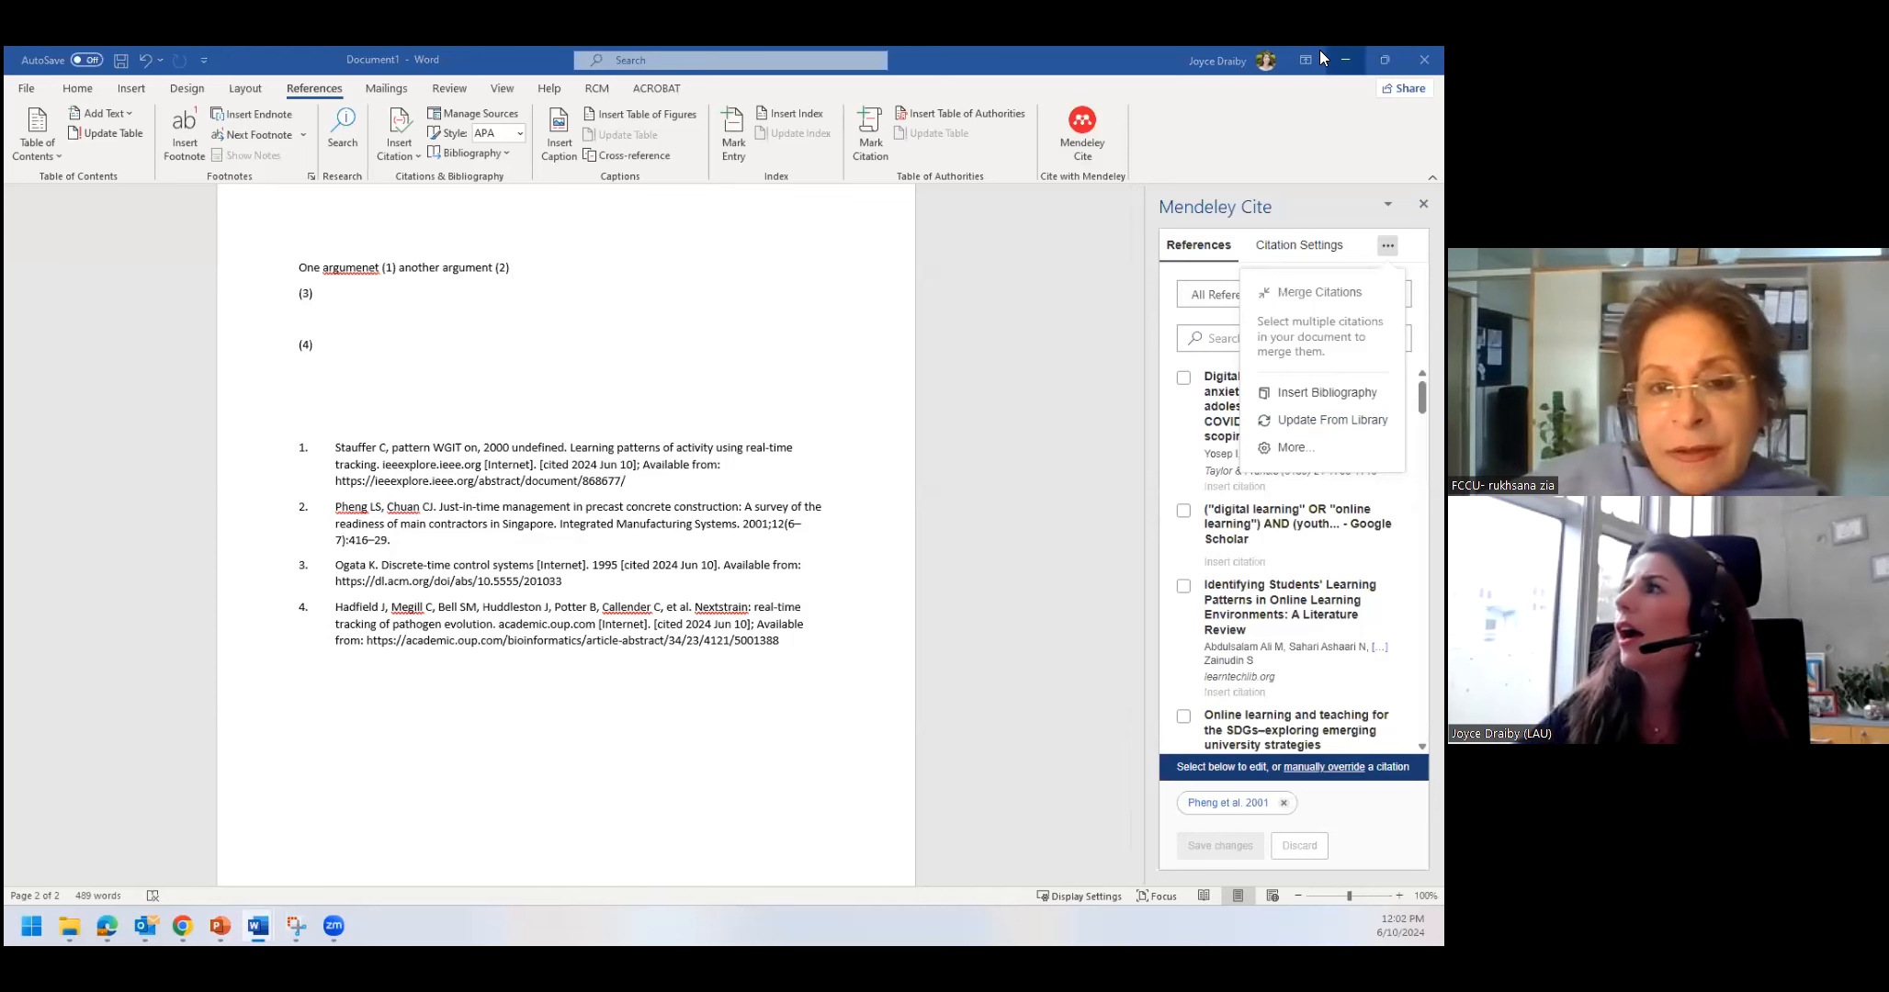
left_click(1345, 60)
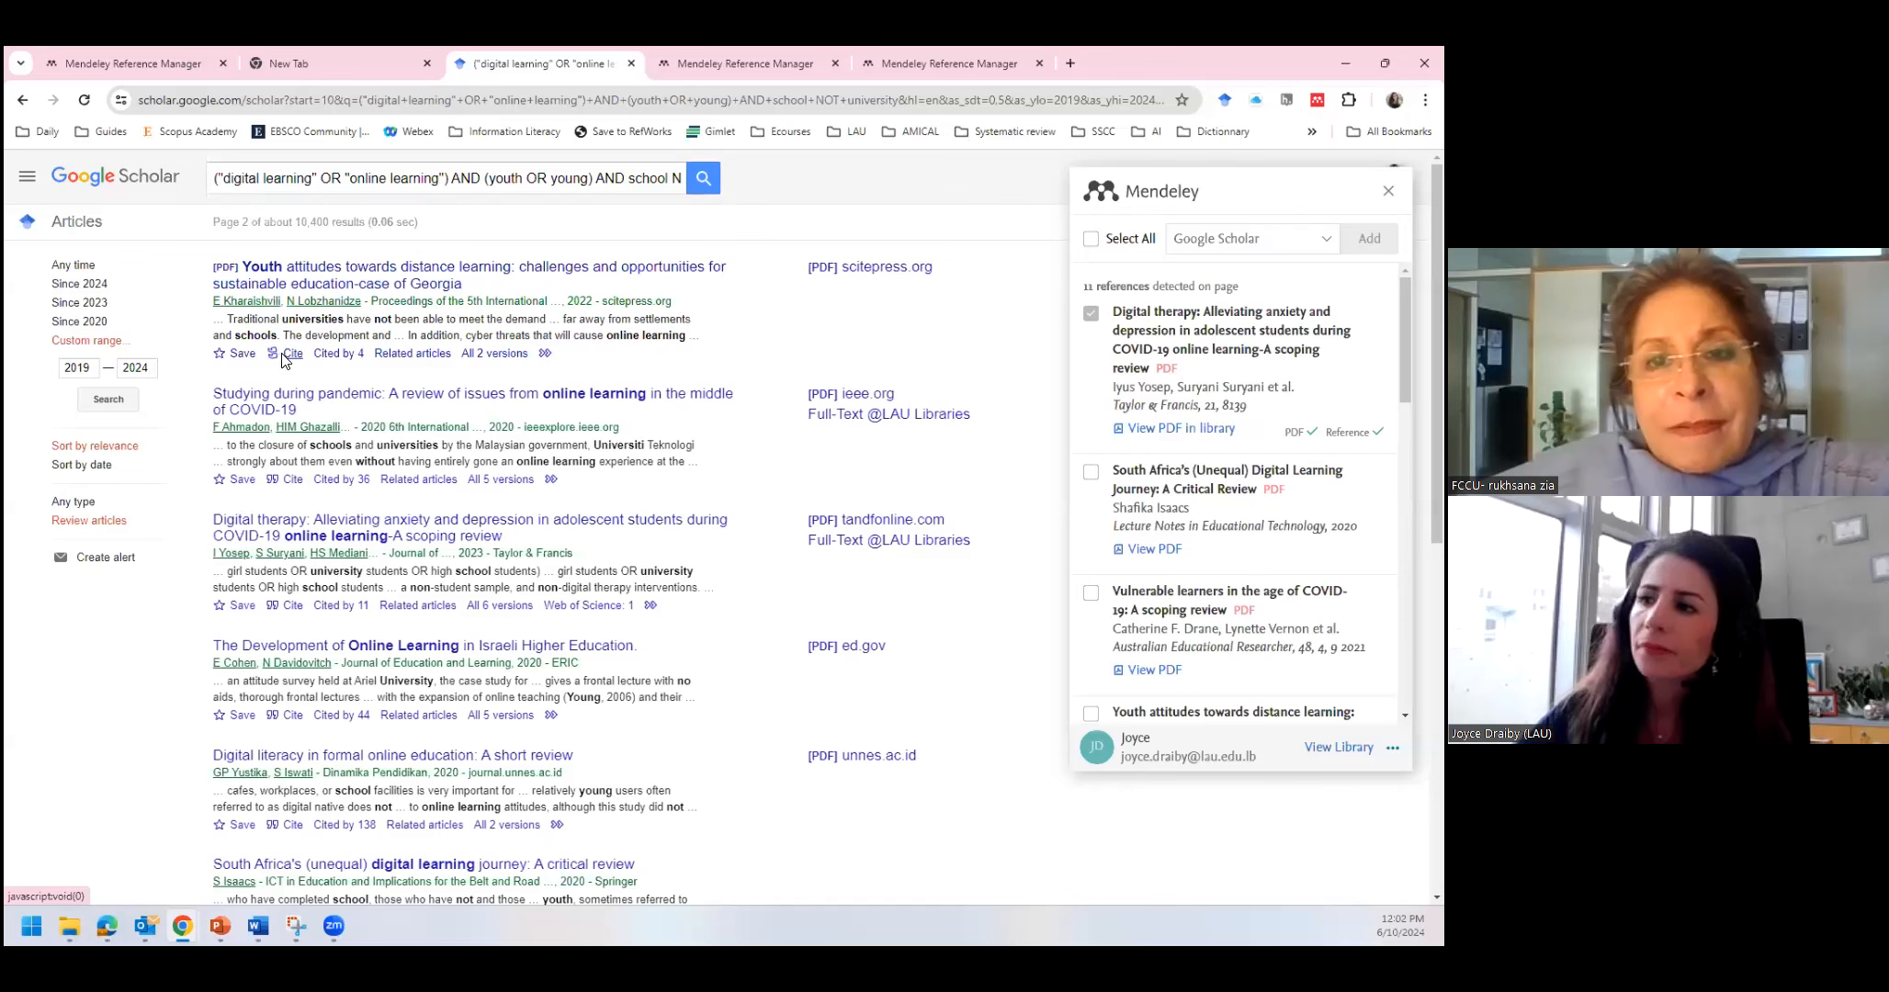
left_click(285, 354)
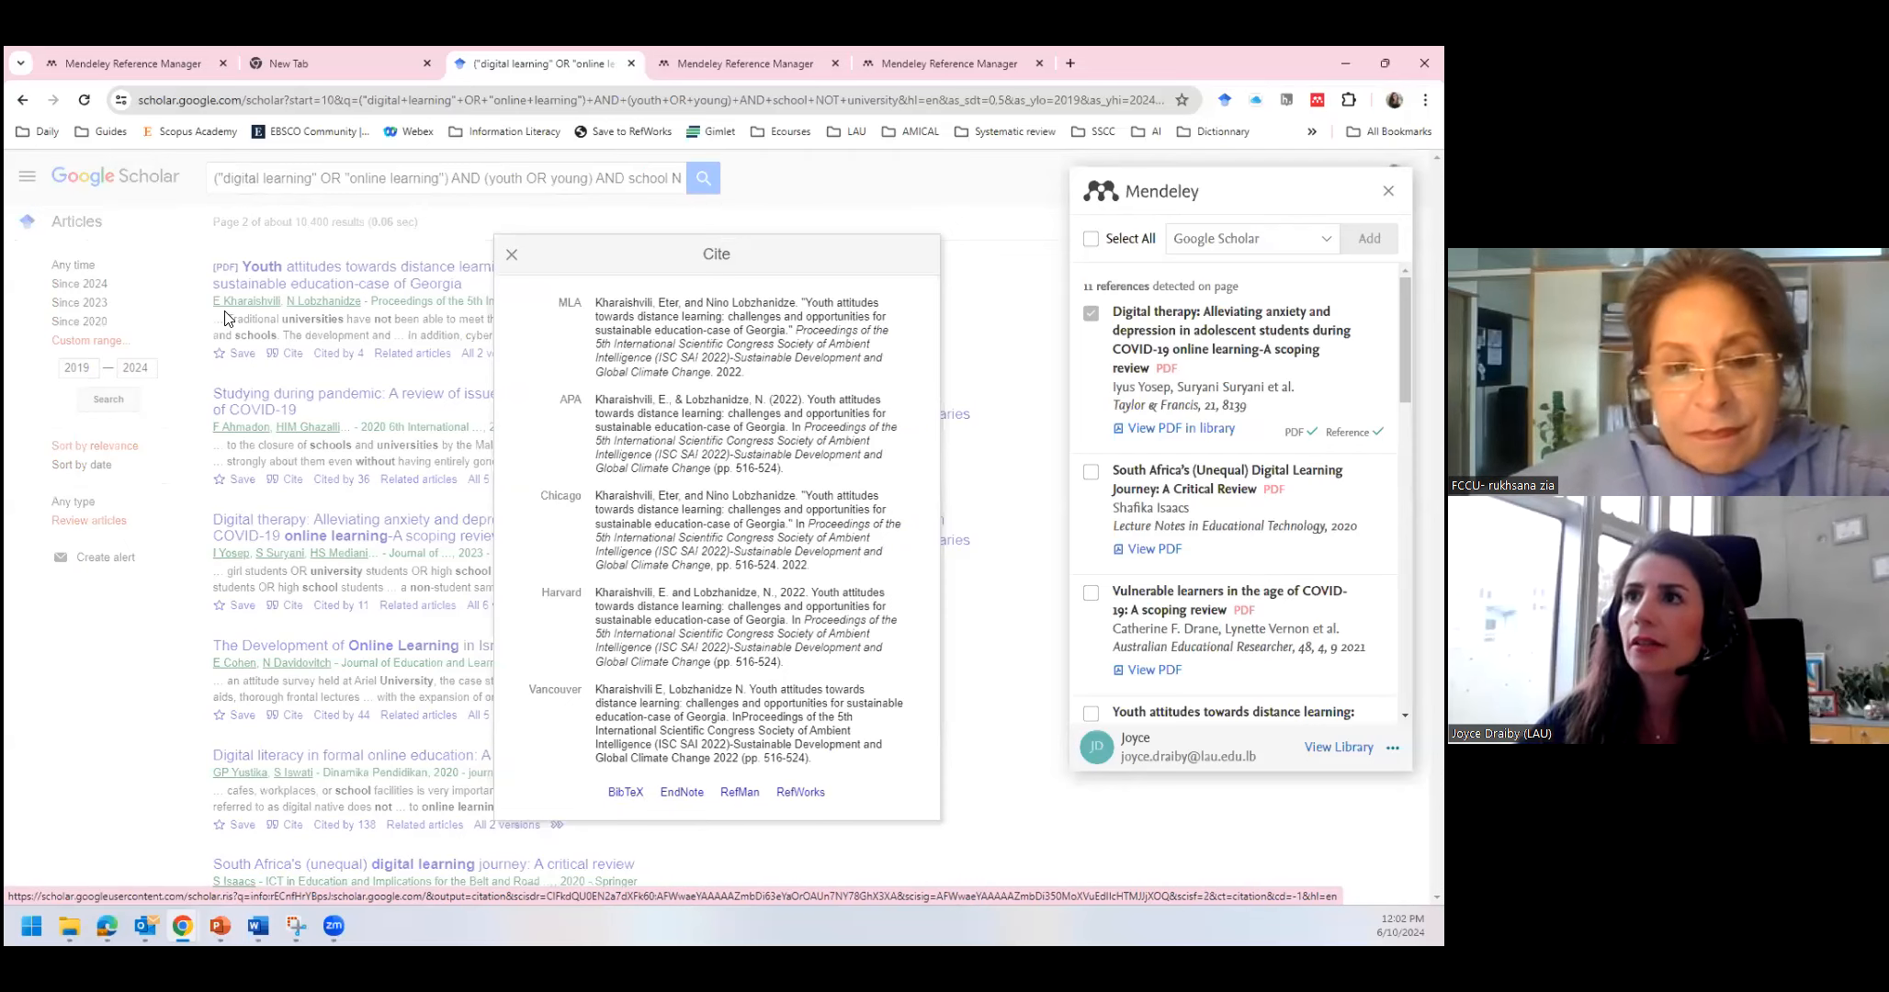
left_click(732, 795)
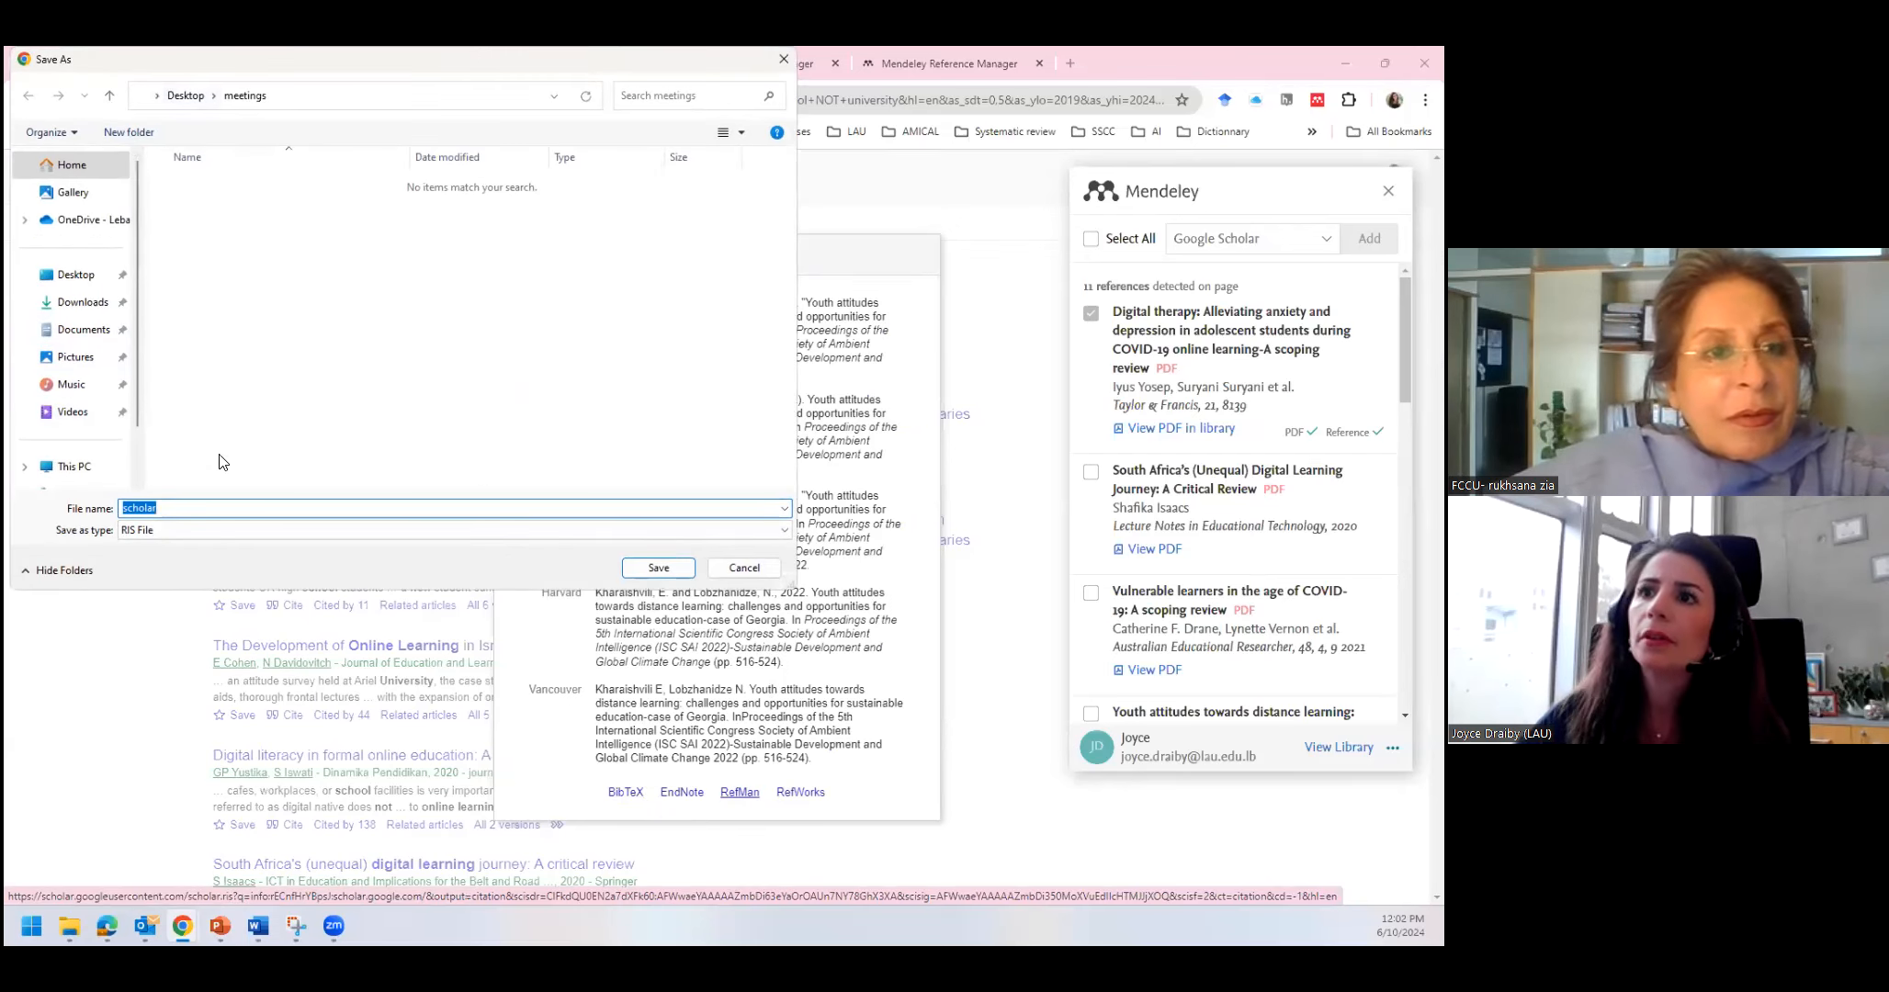
left_click(658, 568)
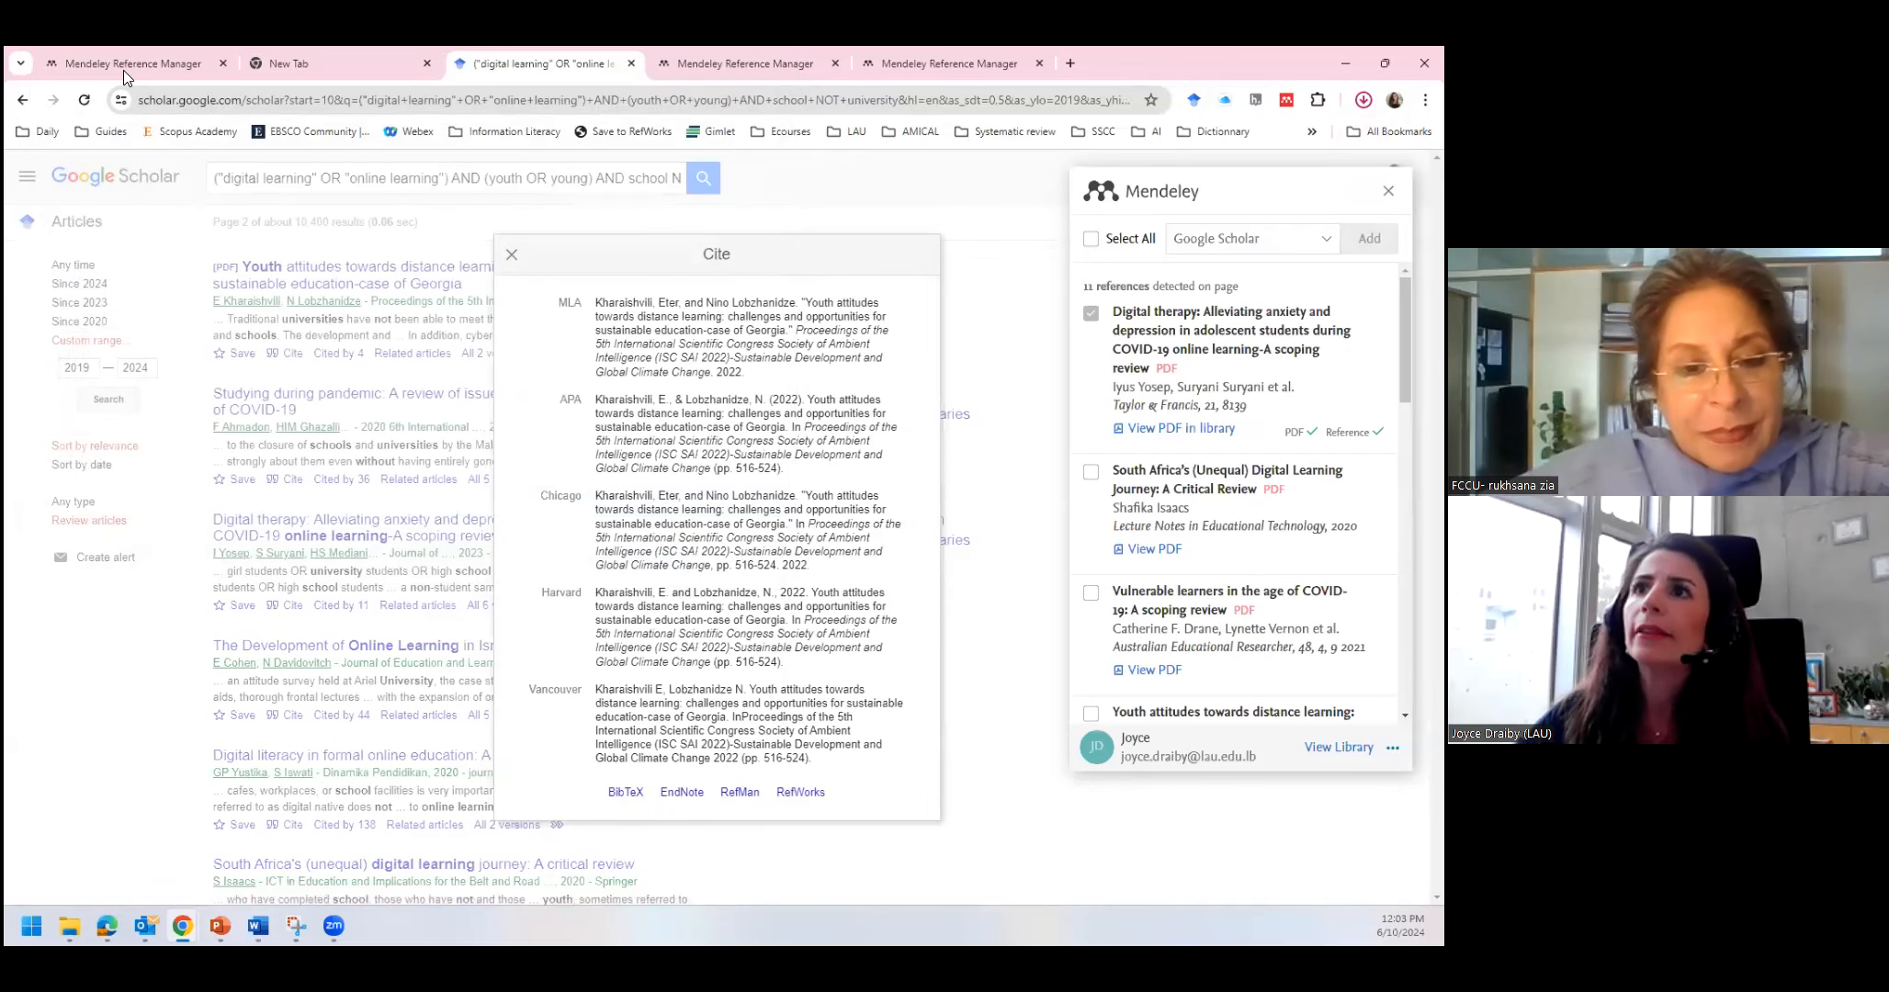
Import scholar.ris from the Desktop meetings folder into the Mendeley Reference Manager library as a RIS file and collapse the upload notice
left_click(122, 66)
left_click(26, 228)
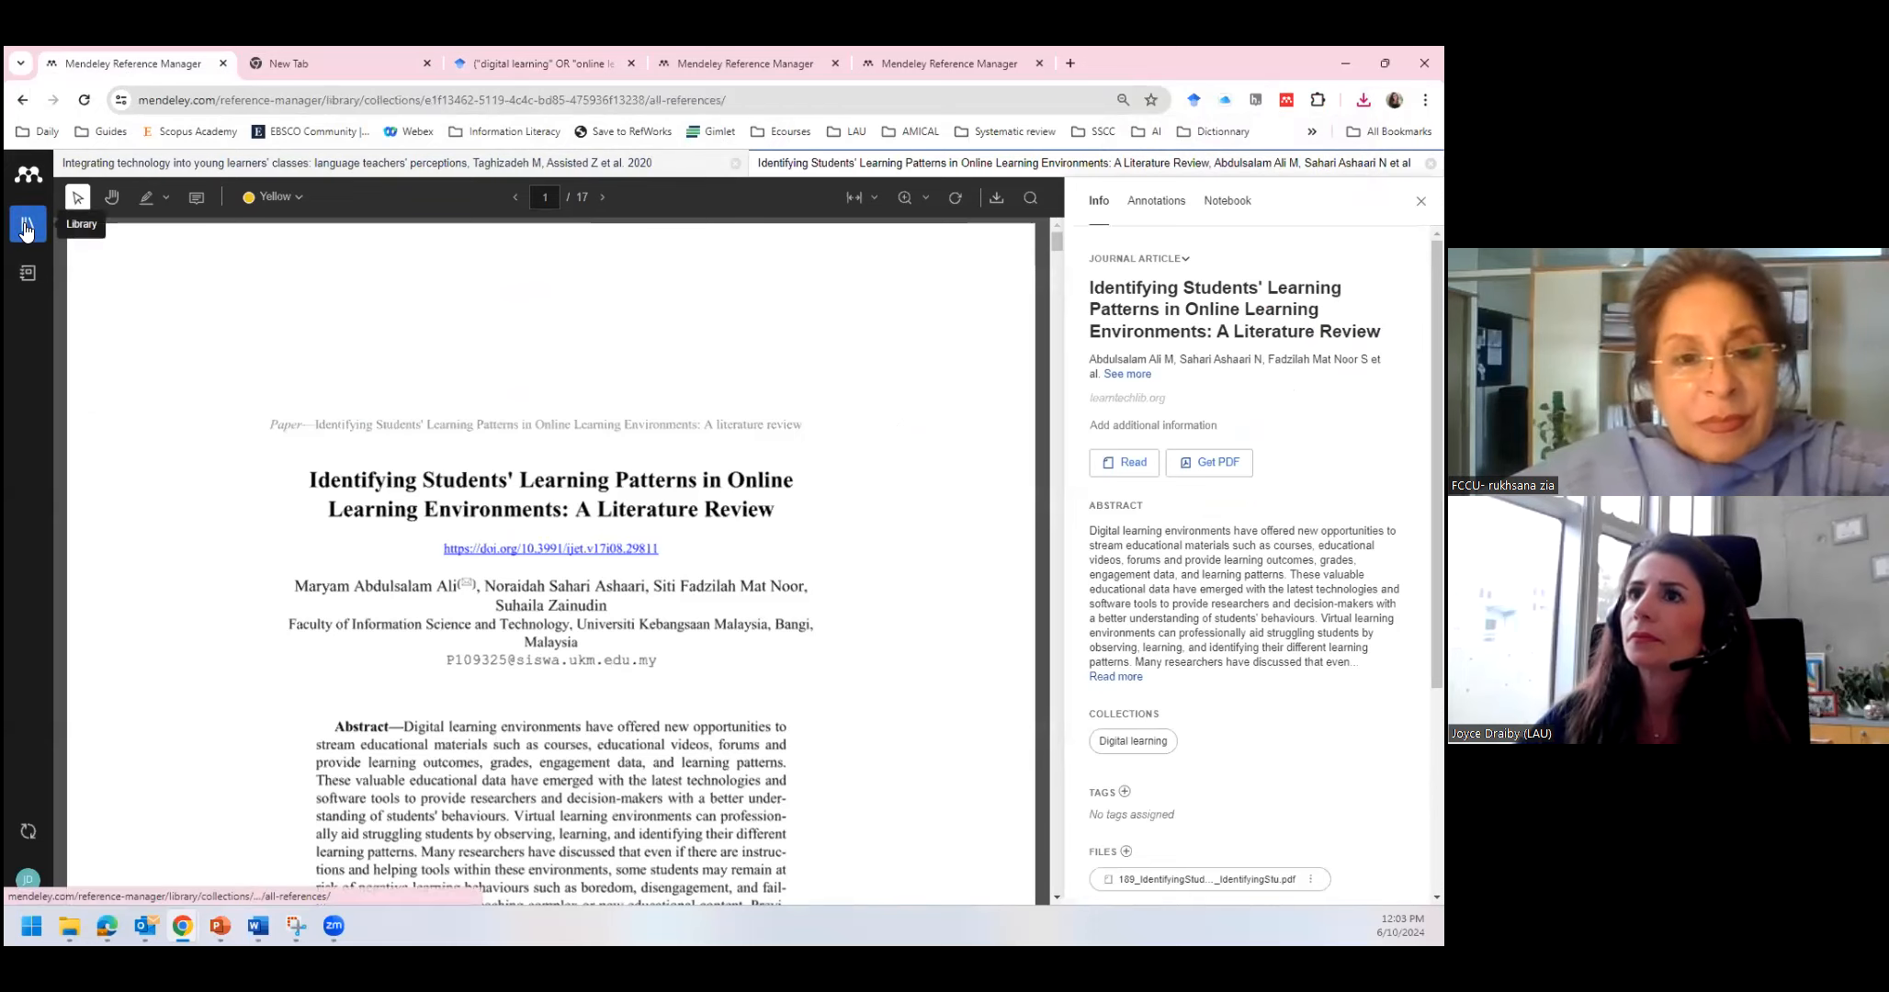
left_click(116, 211)
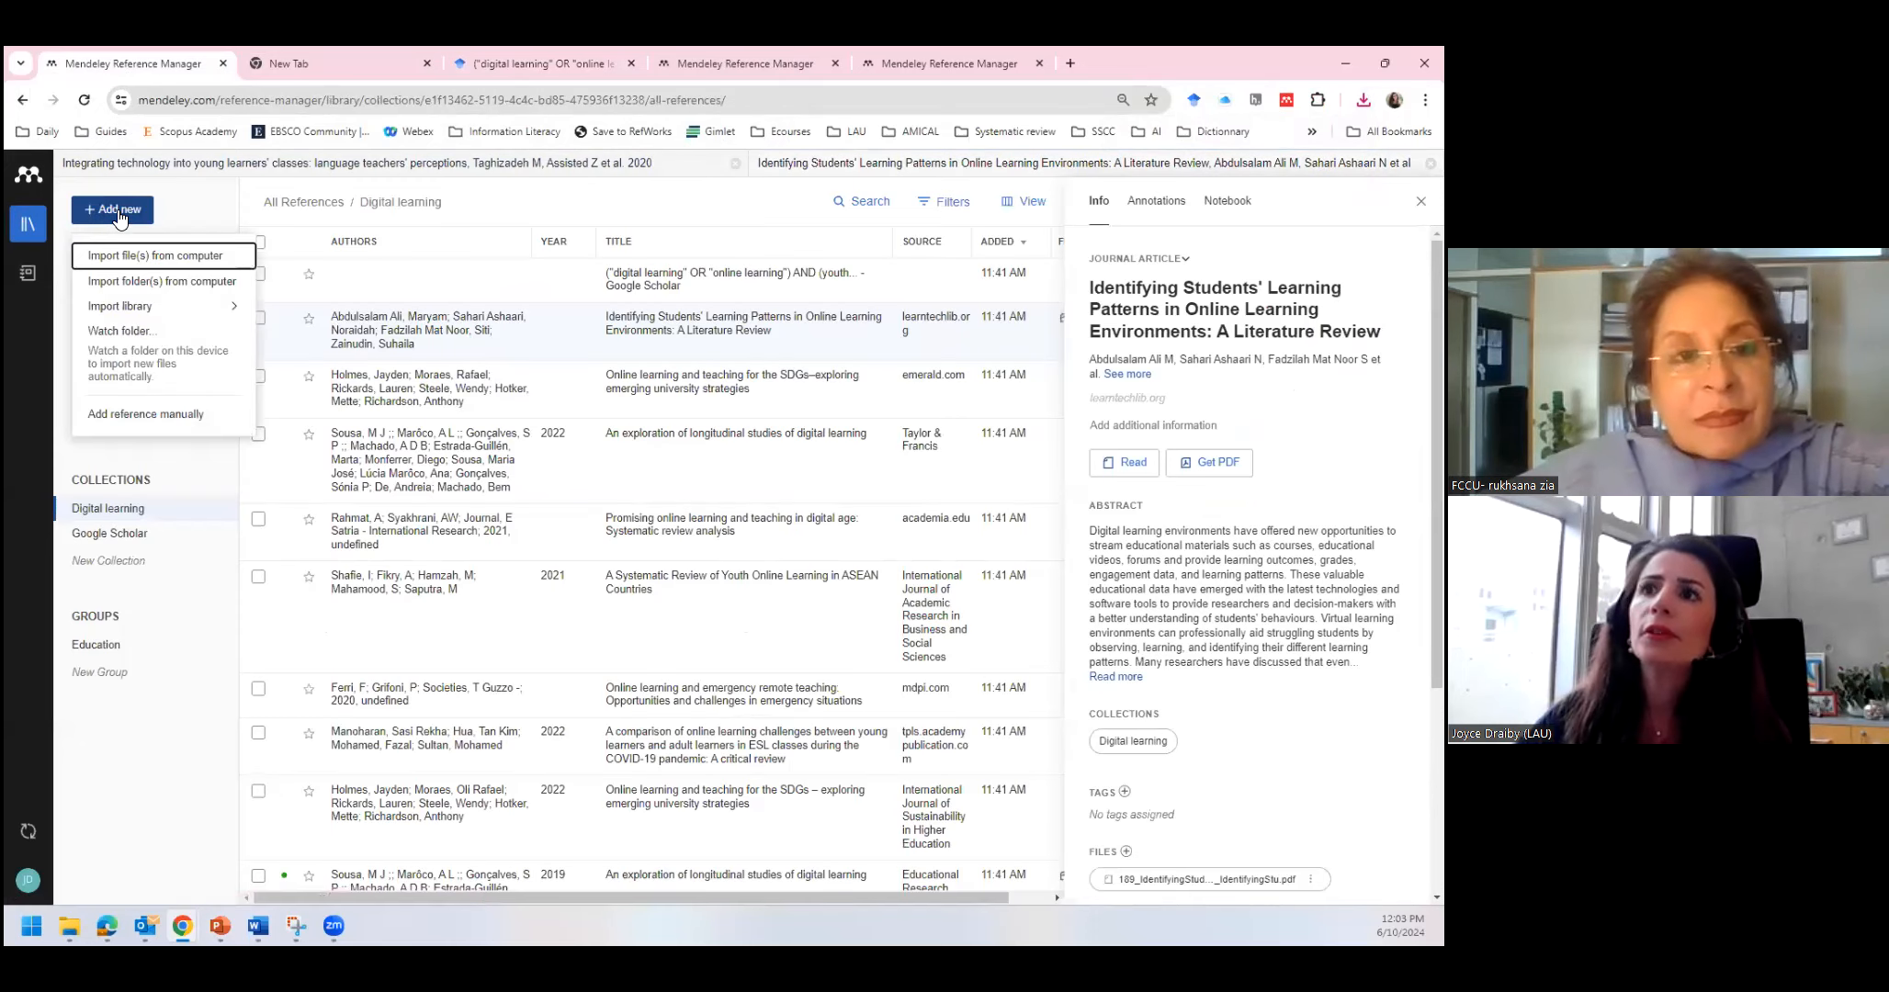
mouse_move(132, 317)
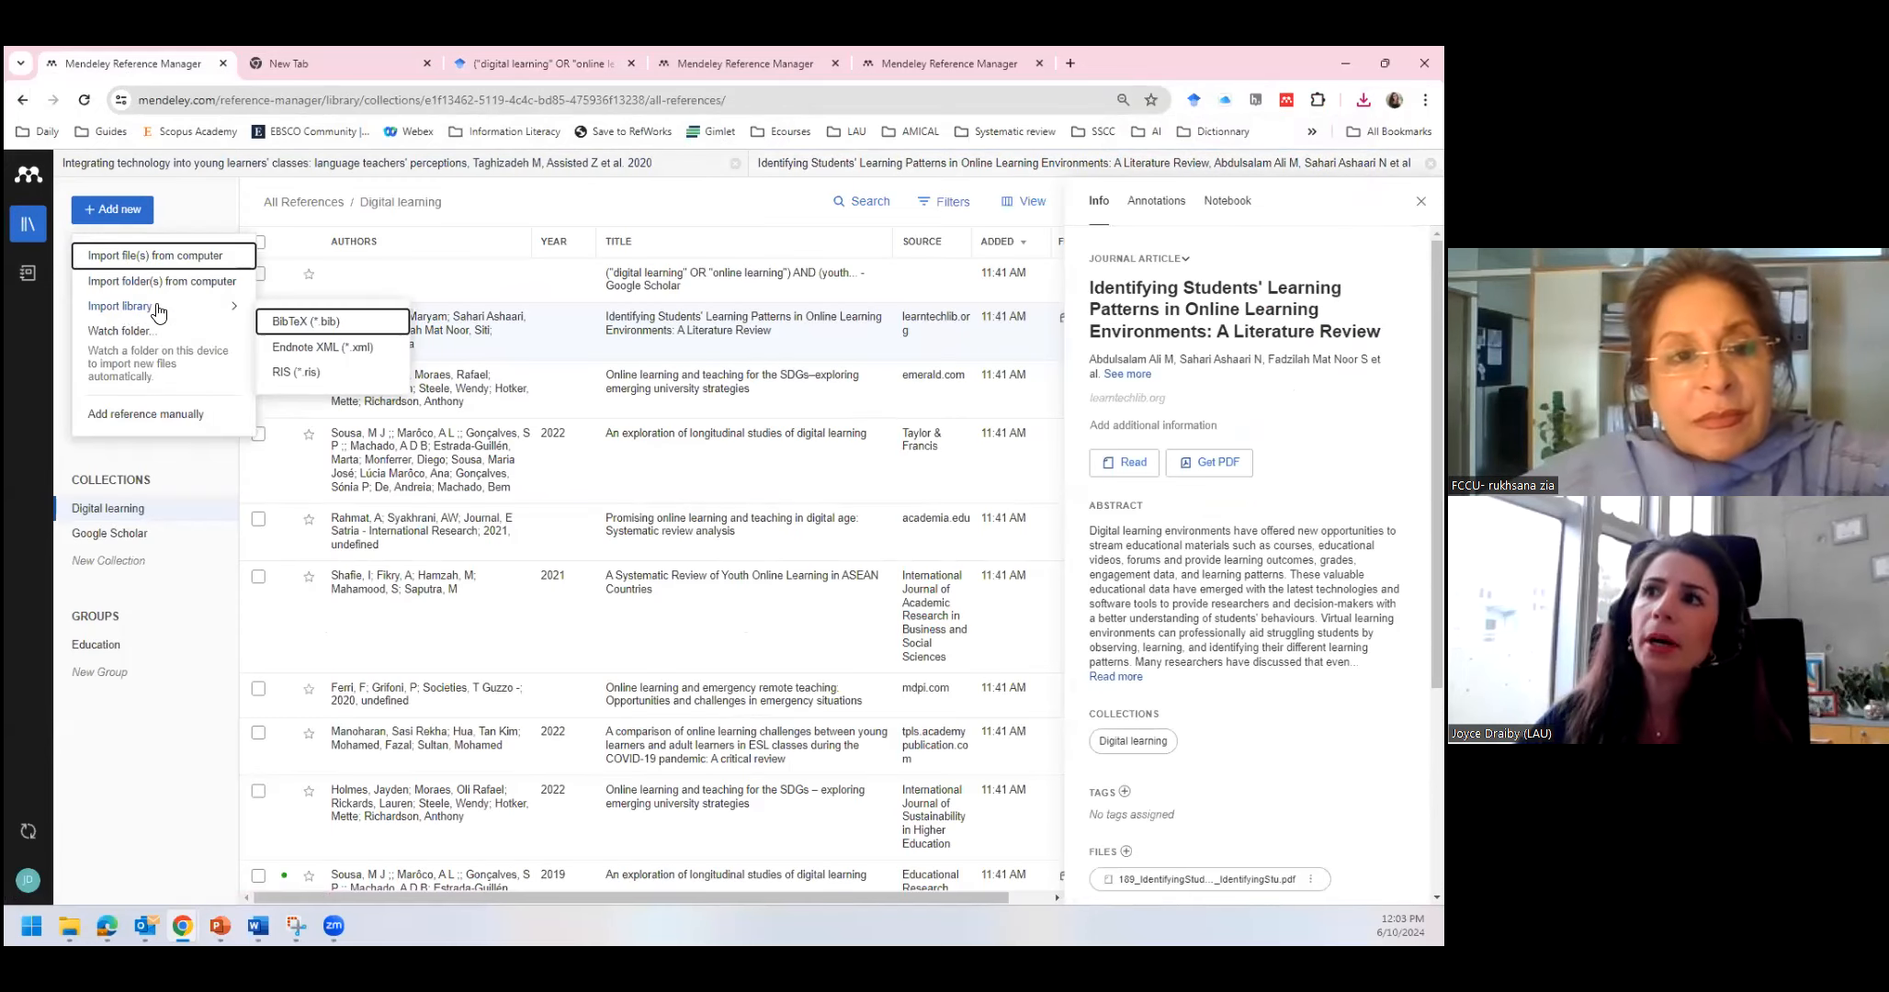
left_click(281, 378)
left_click(72, 278)
double_click(211, 210)
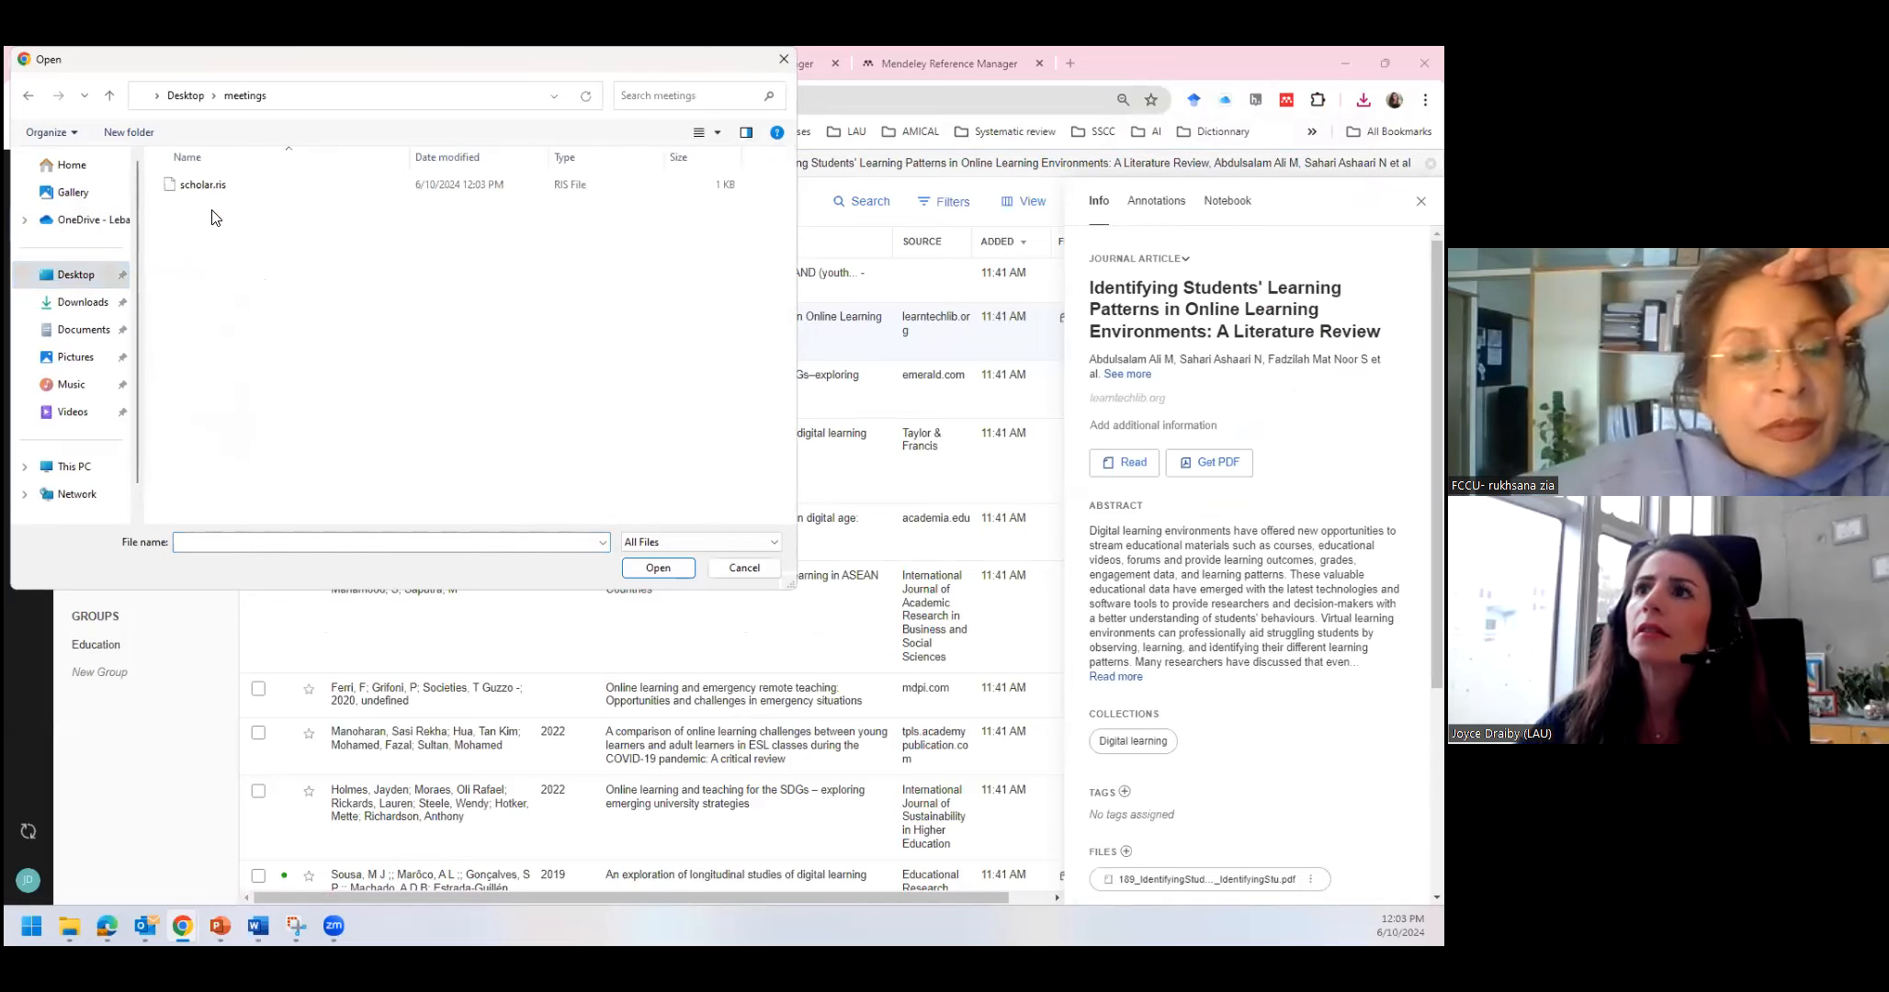
left_click(217, 187)
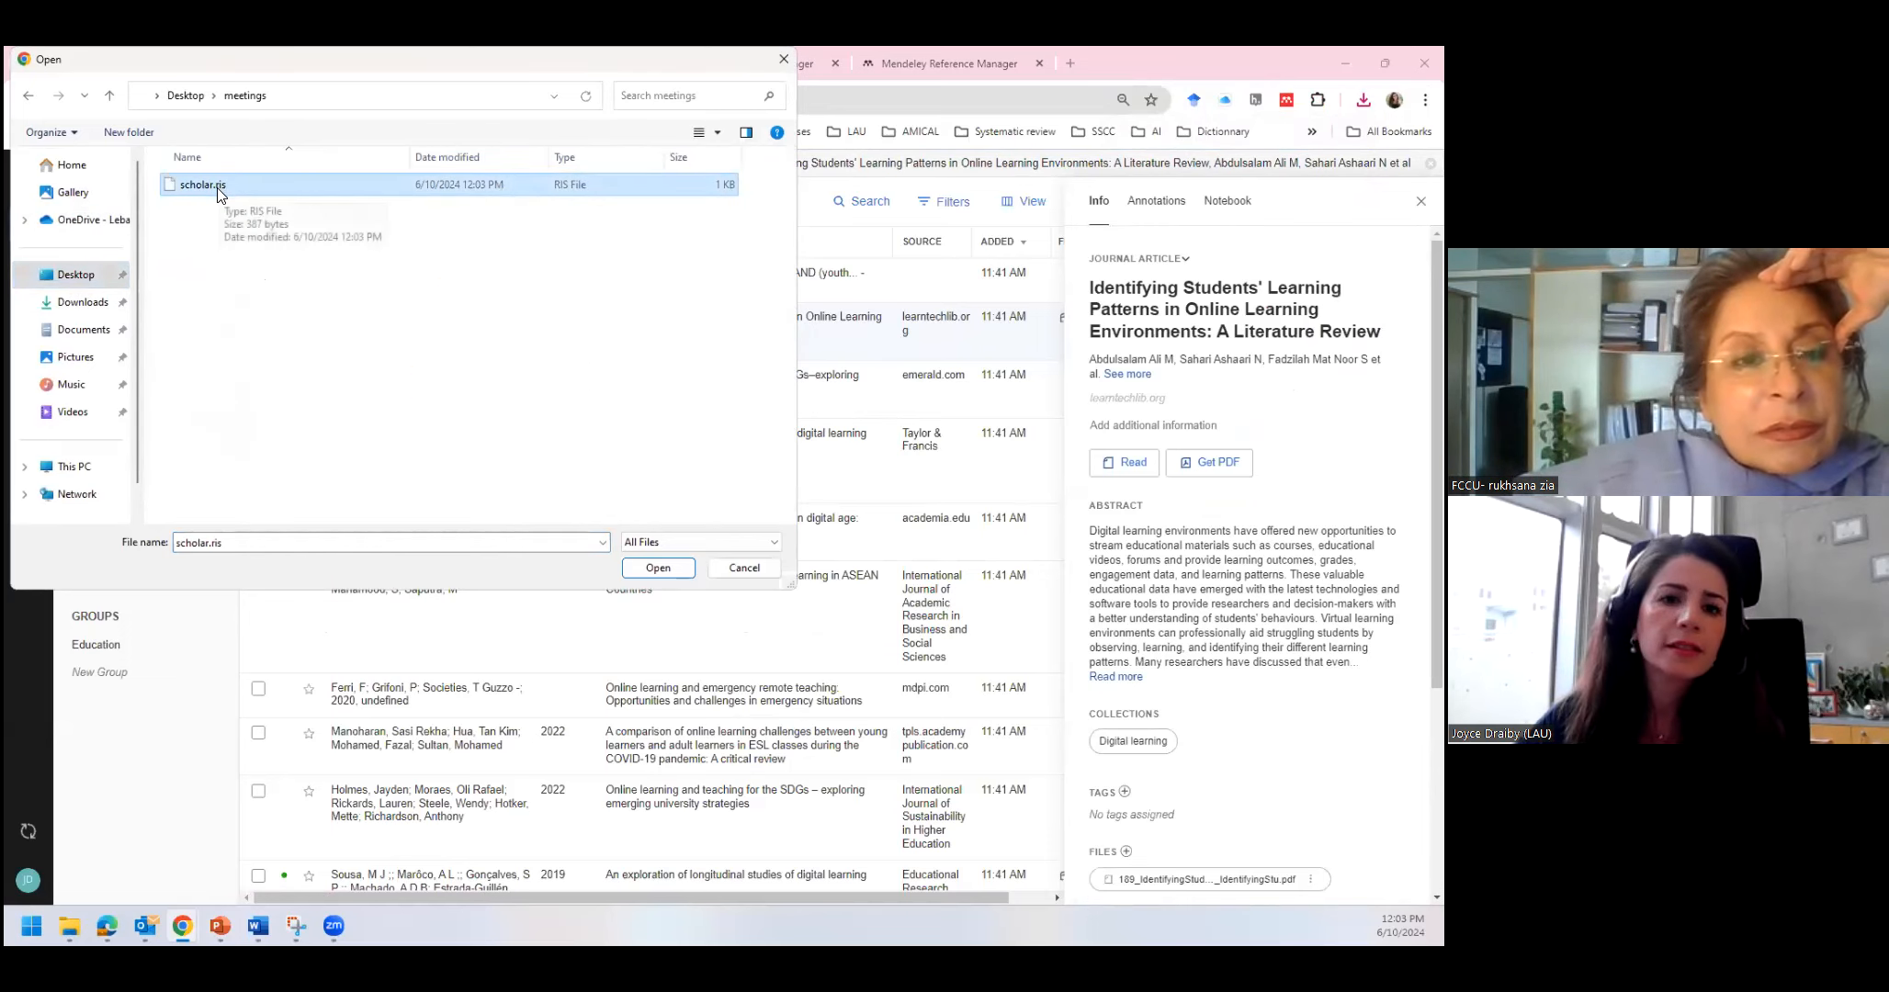
left_click(643, 570)
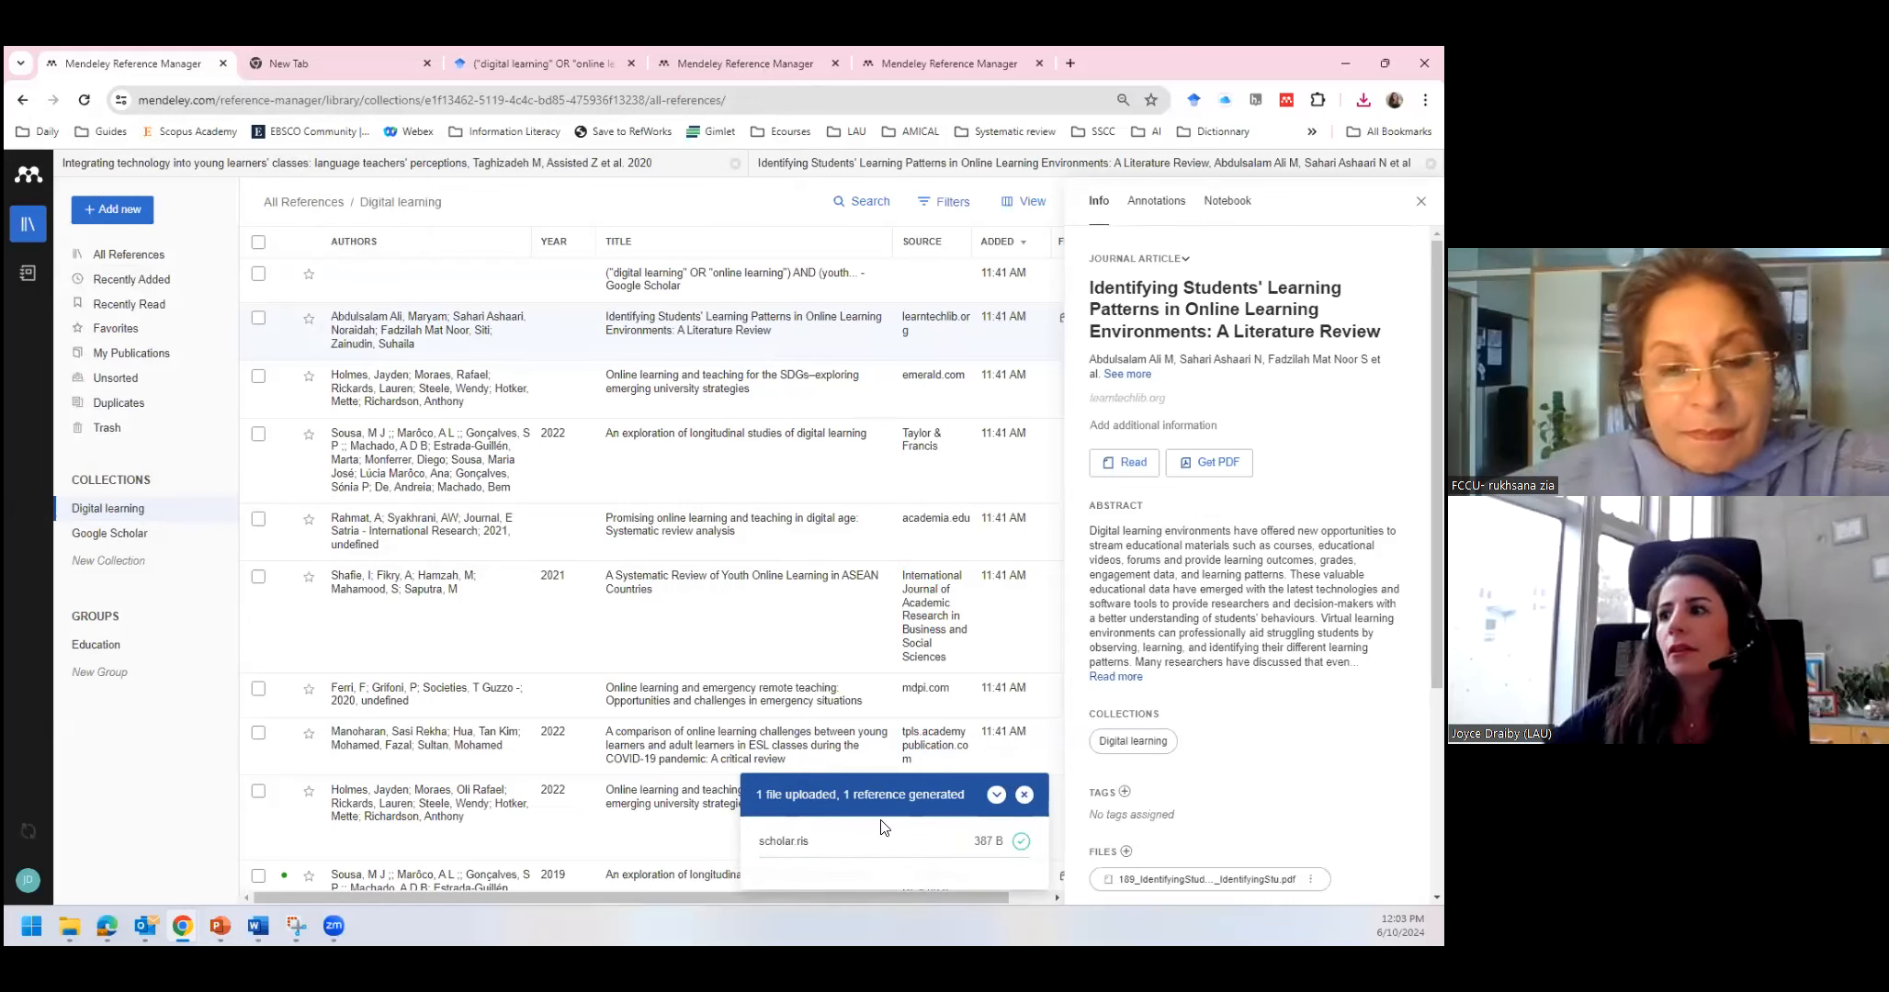
left_click(995, 796)
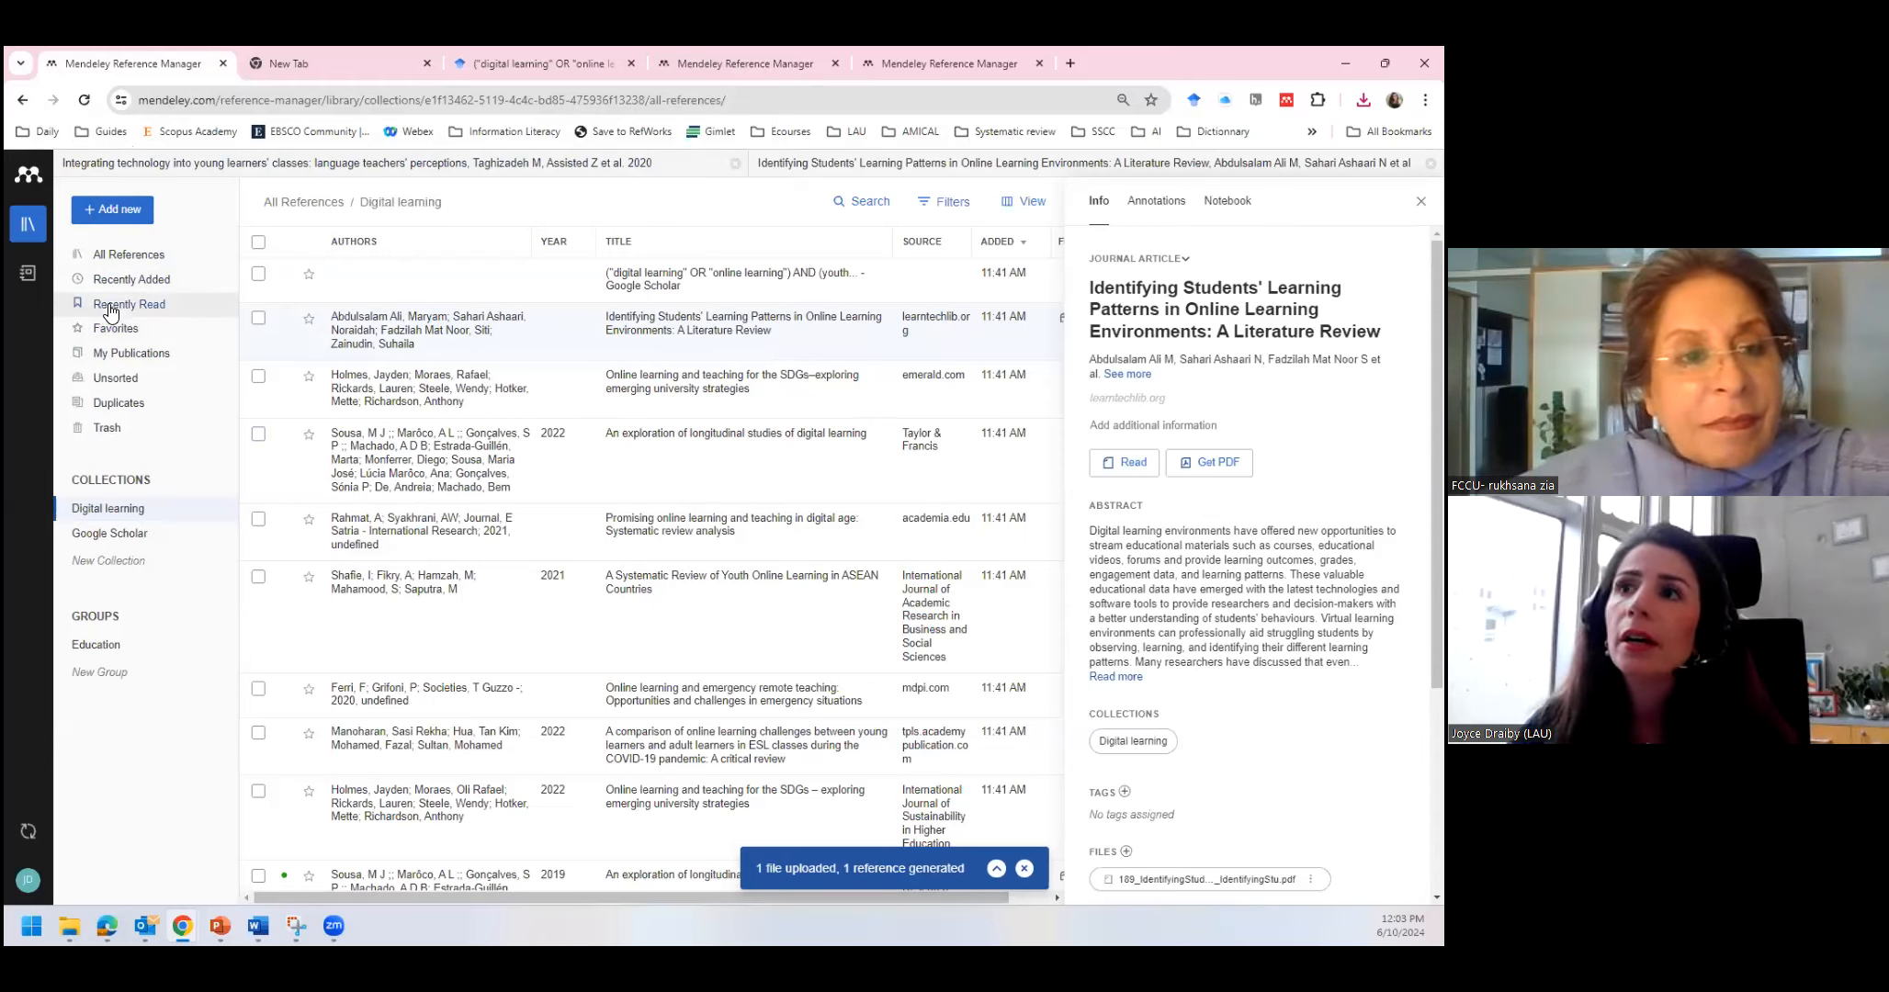
Show the options for adding new references and the file formats available for importing a library
left_click(113, 210)
mouse_move(191, 312)
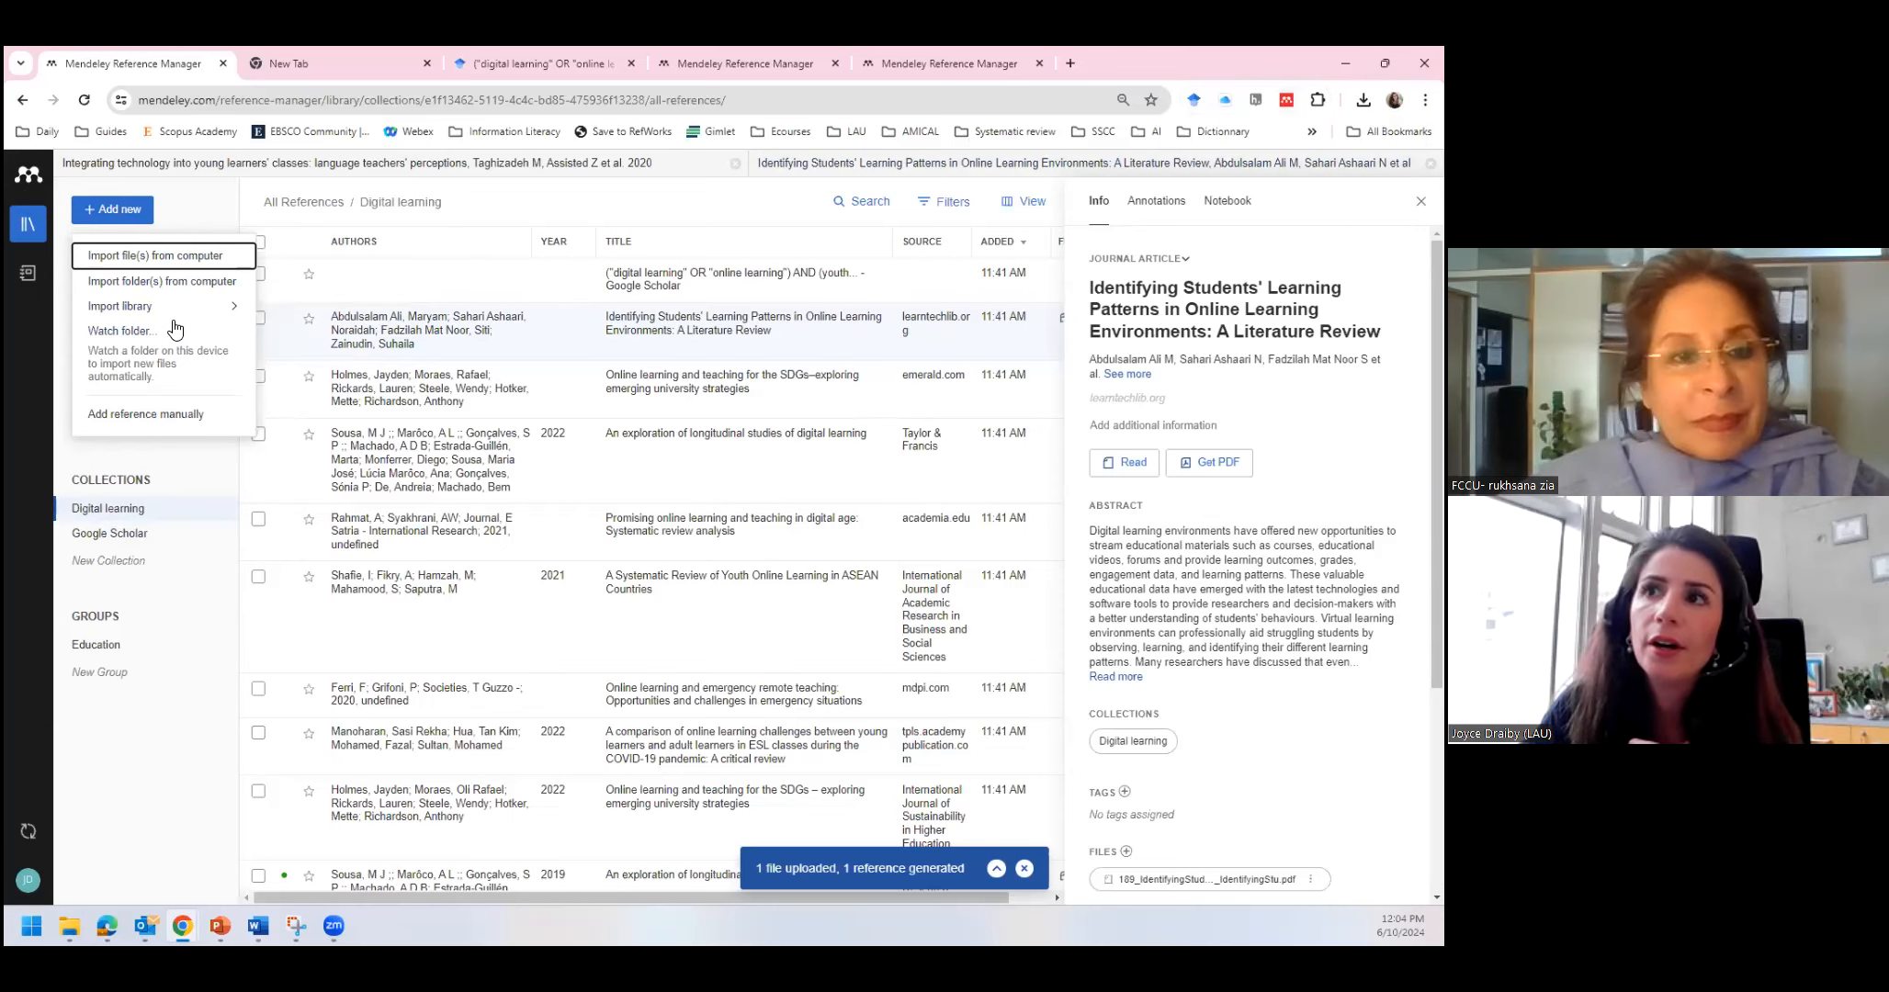
mouse_move(175, 311)
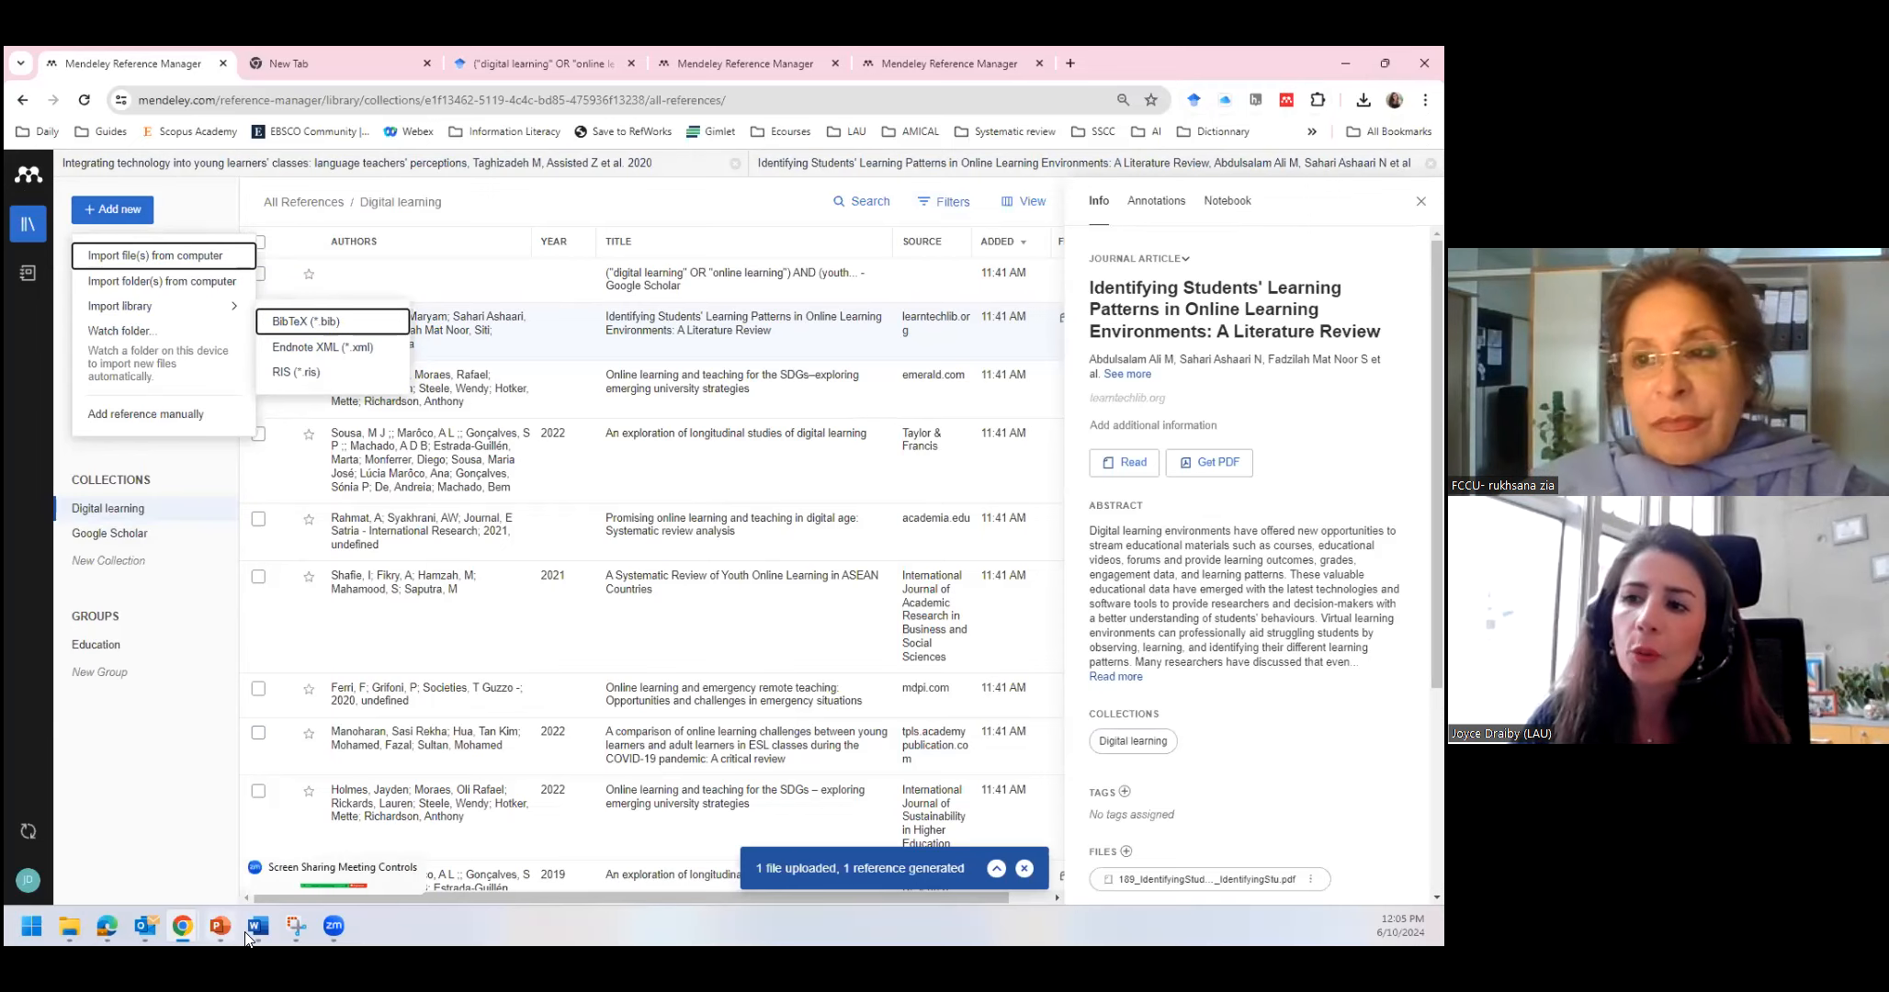
Show the additional Mendeley Cite options in Document1 in Word, and return to the Mendeley Reference Manager window in Chrome
mouse_move(260, 934)
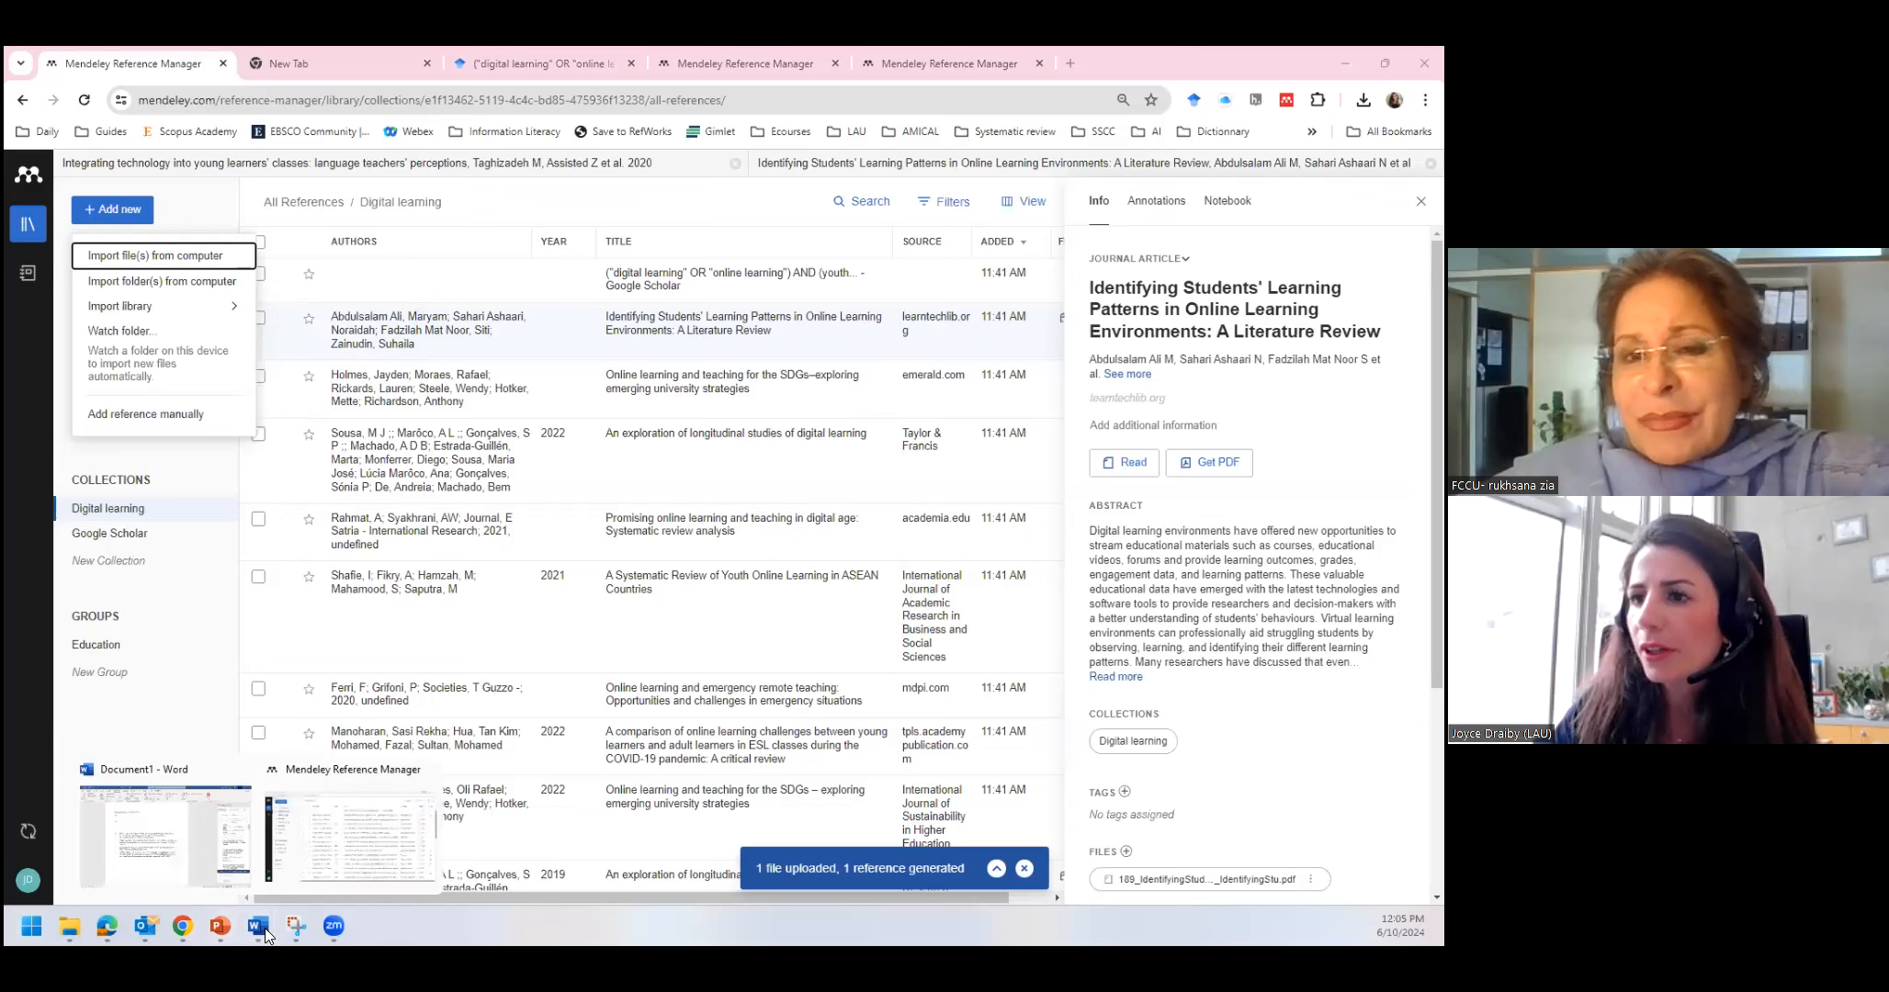
left_click(220, 864)
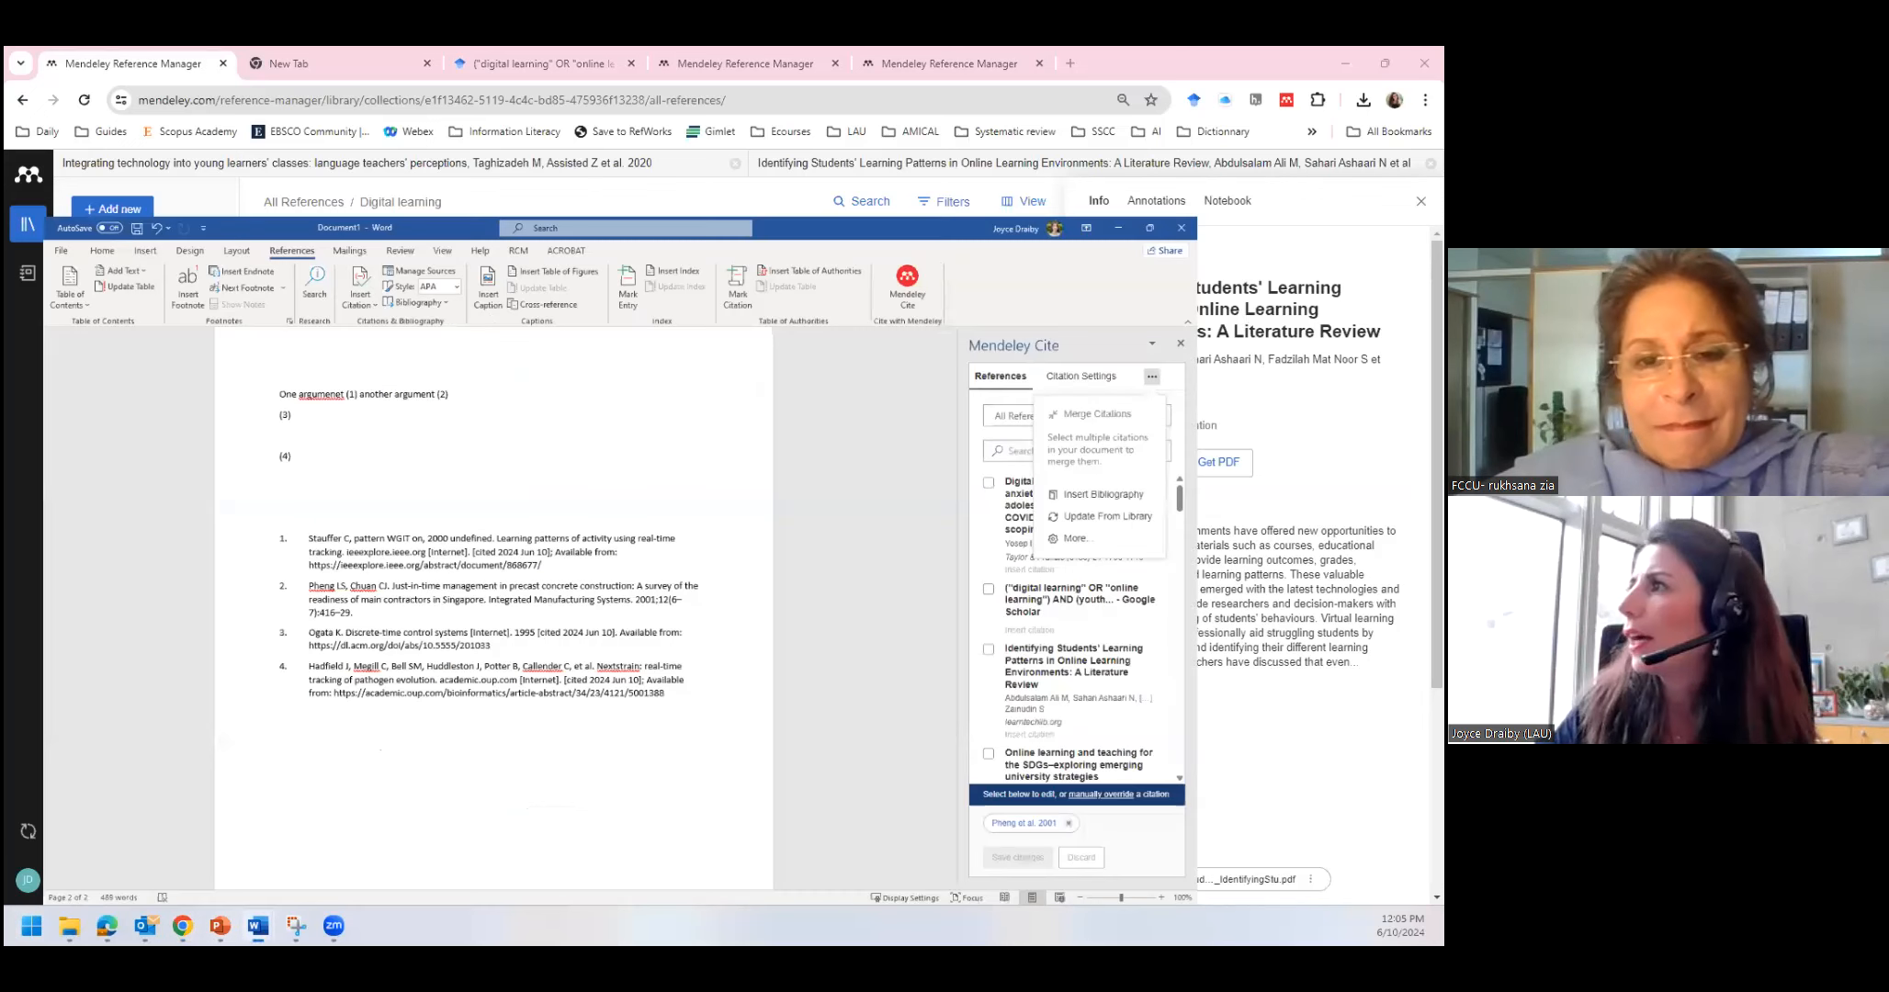
left_click(1388, 245)
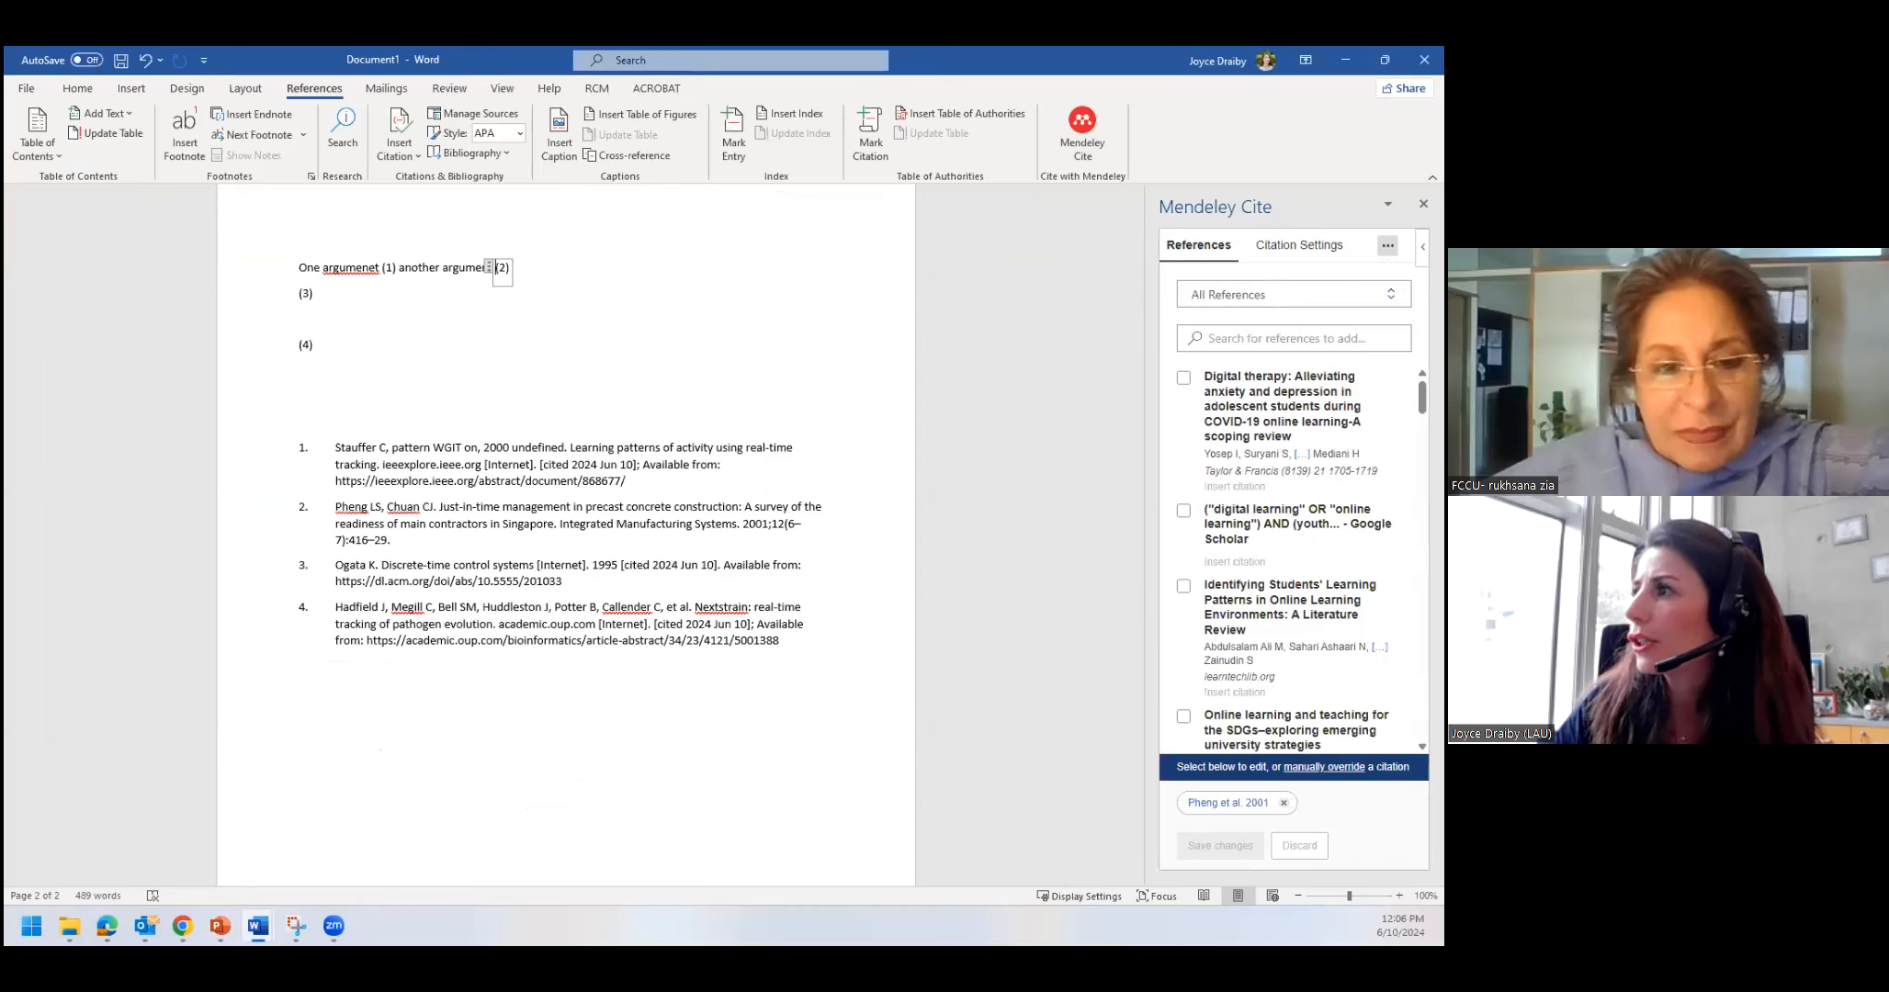
left_click(1388, 245)
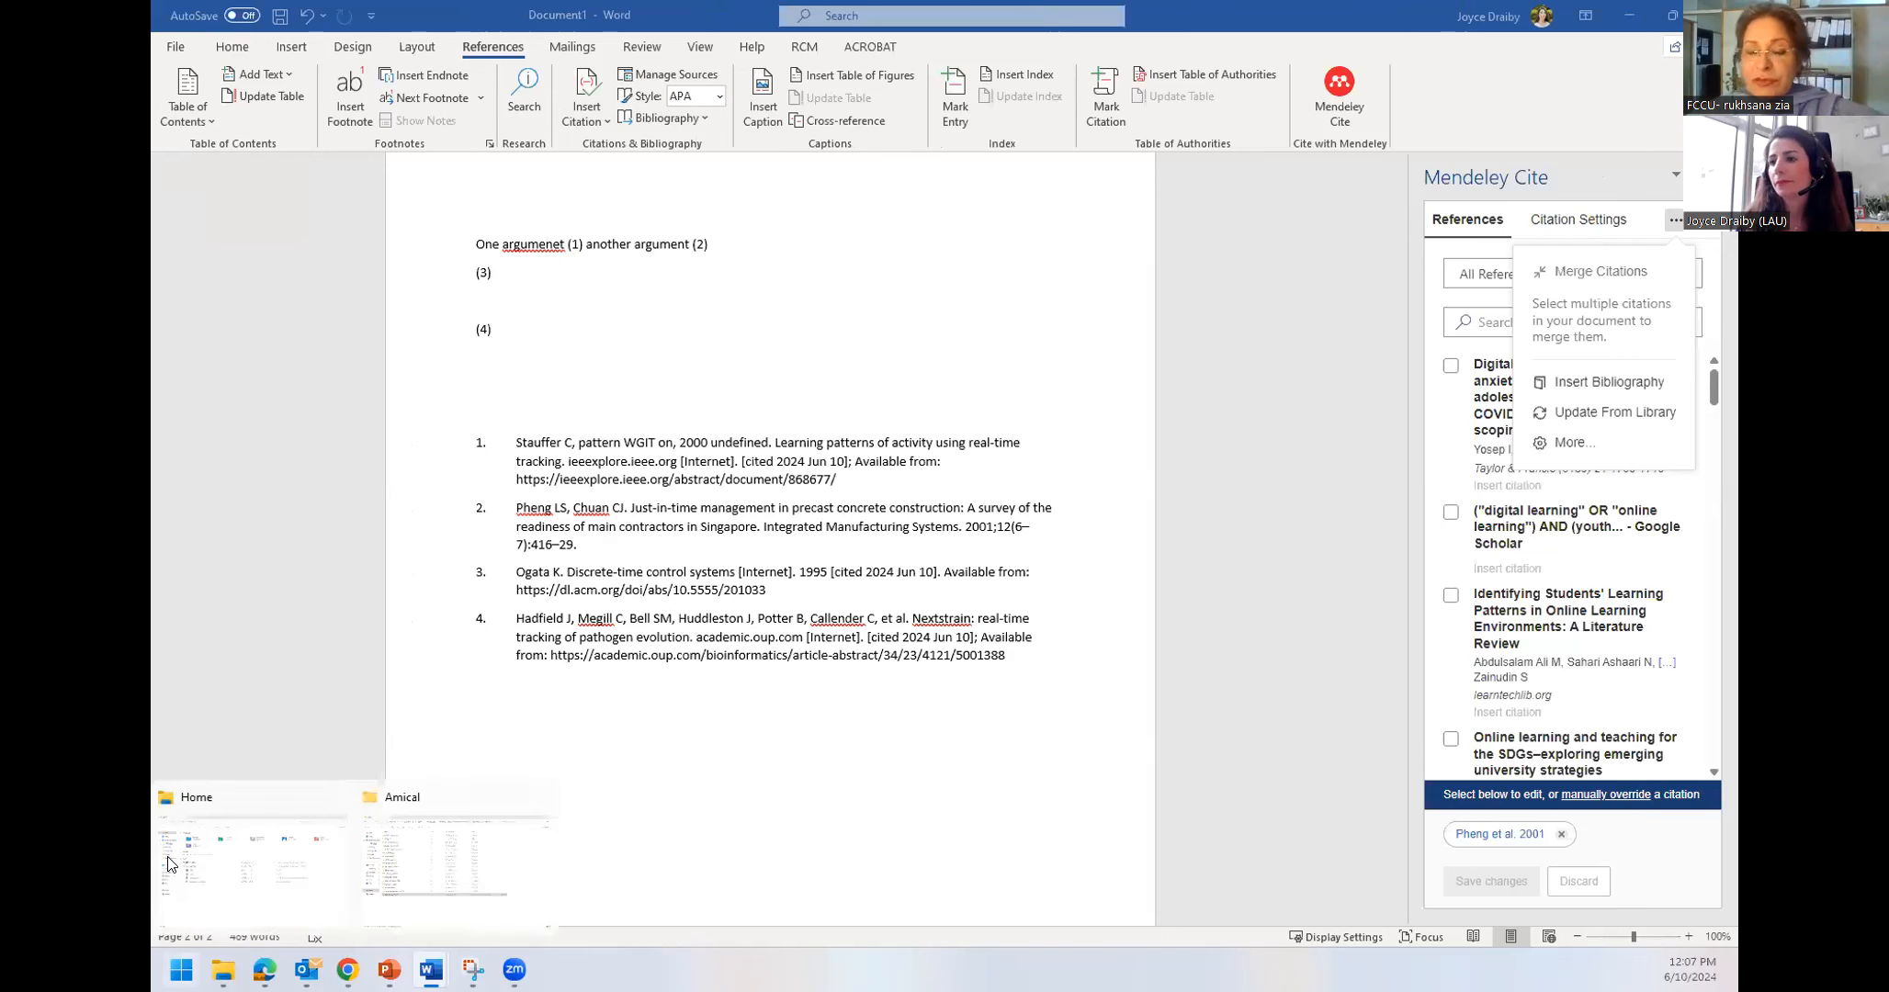
mouse_move(347, 969)
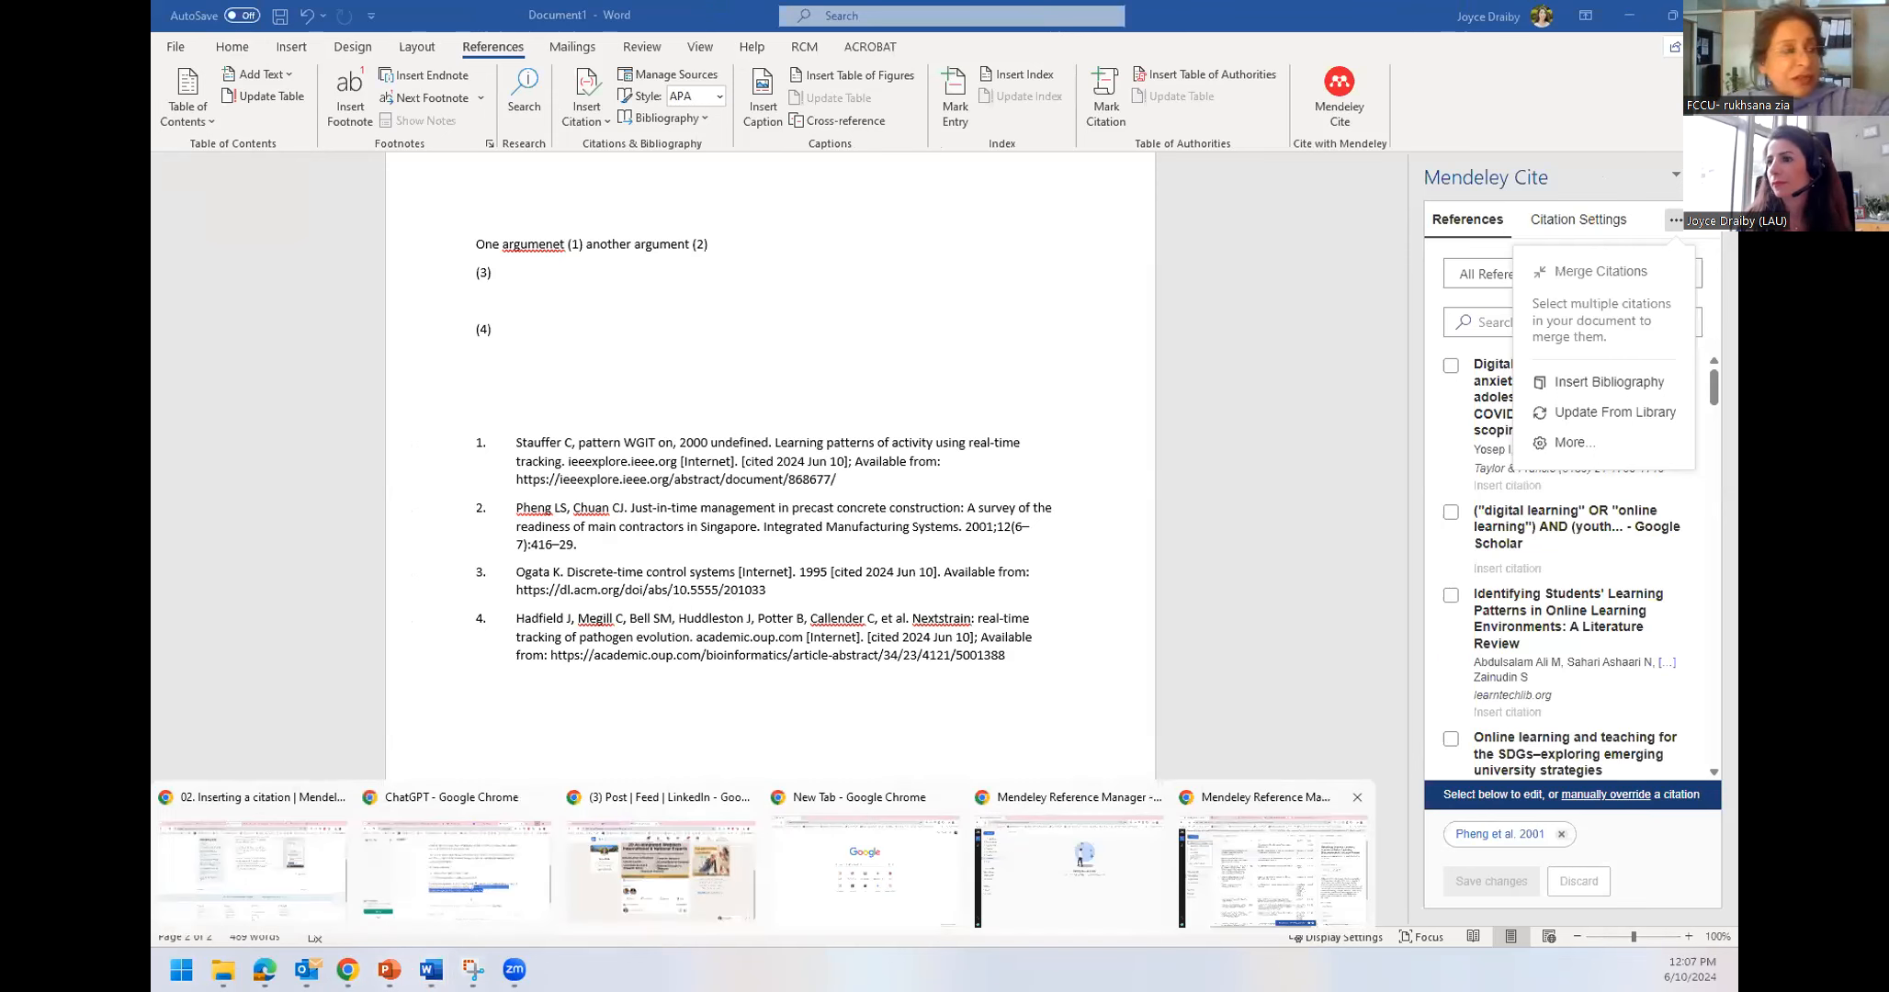
left_click(1256, 868)
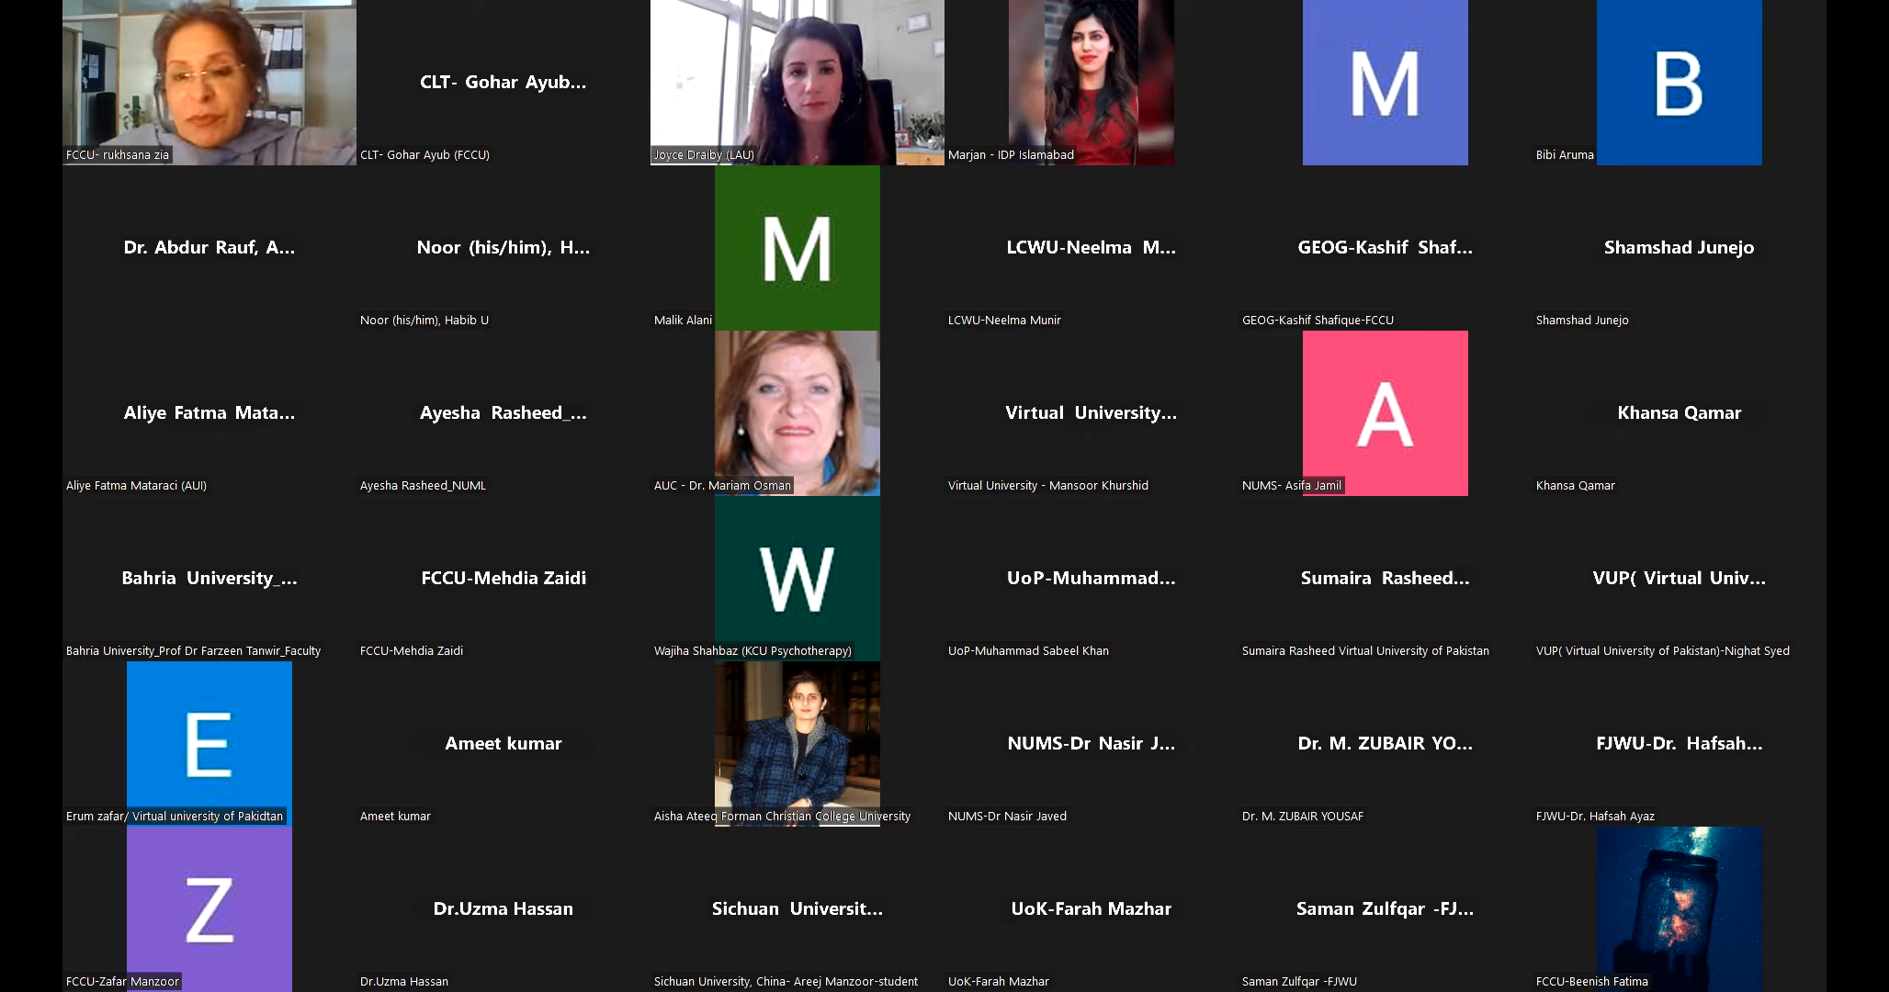
key("Page_Down")
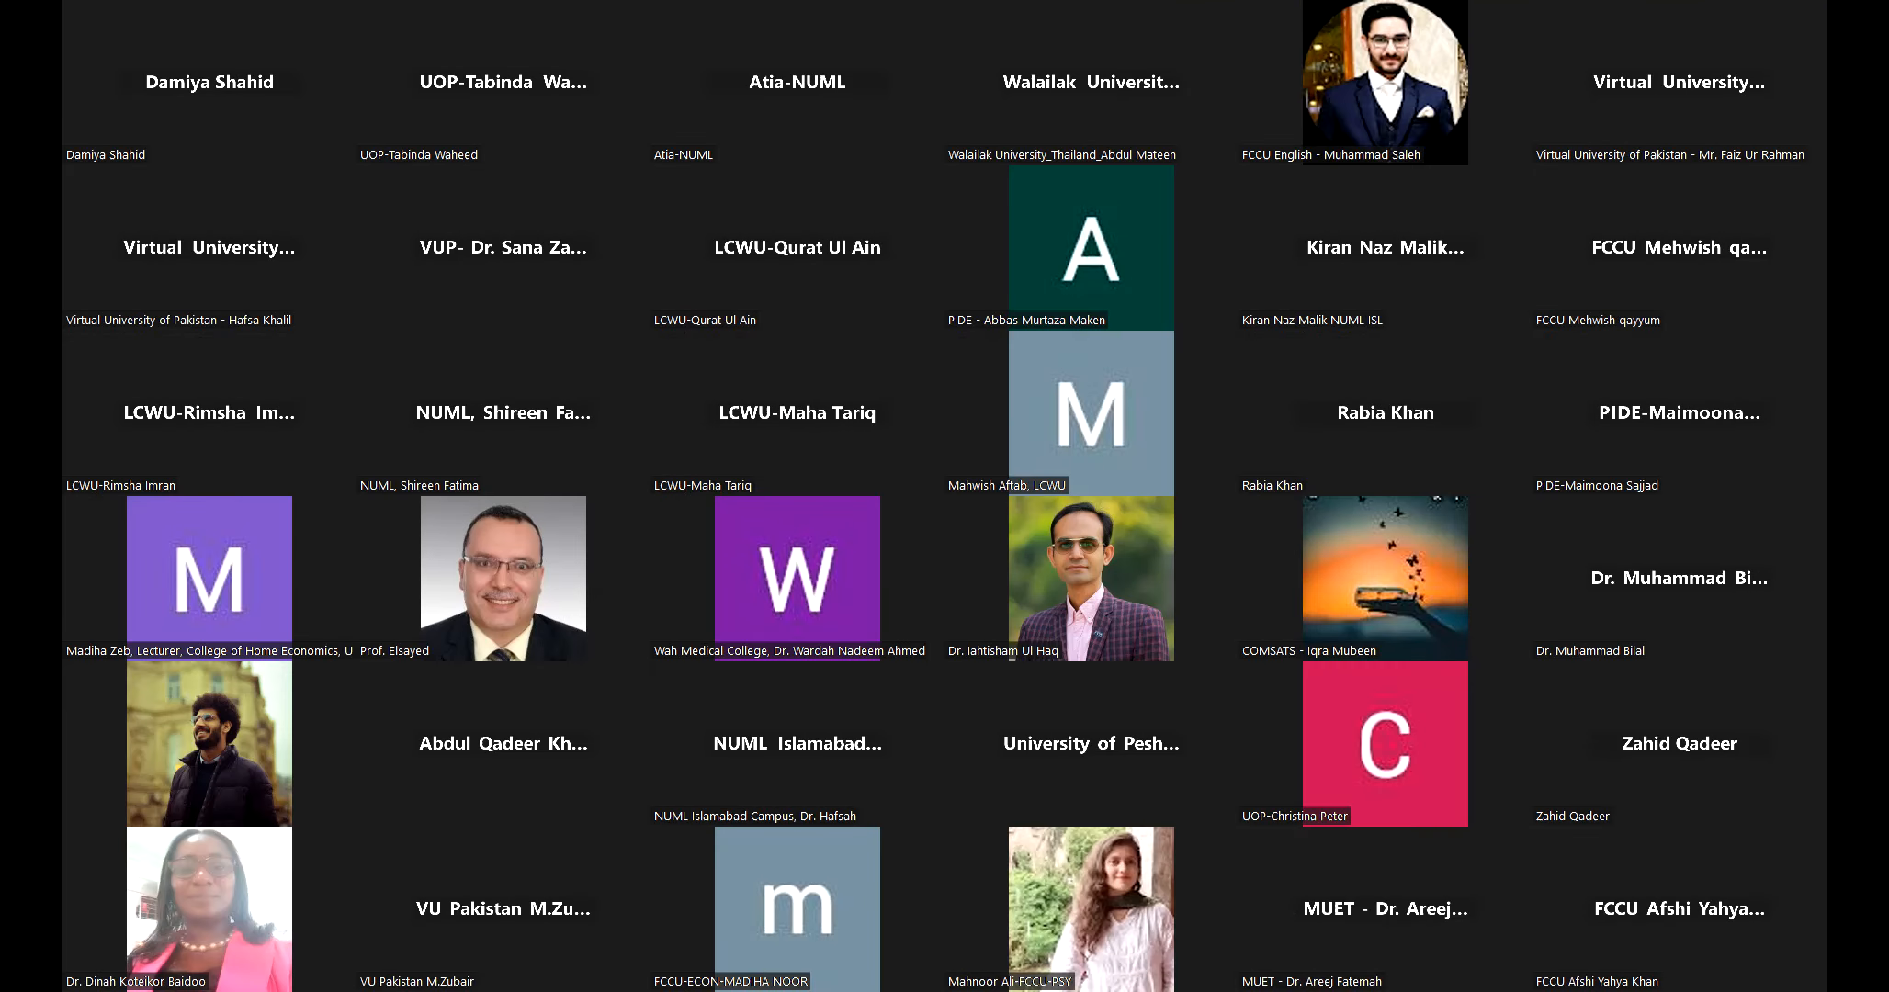
key("Page_Down")
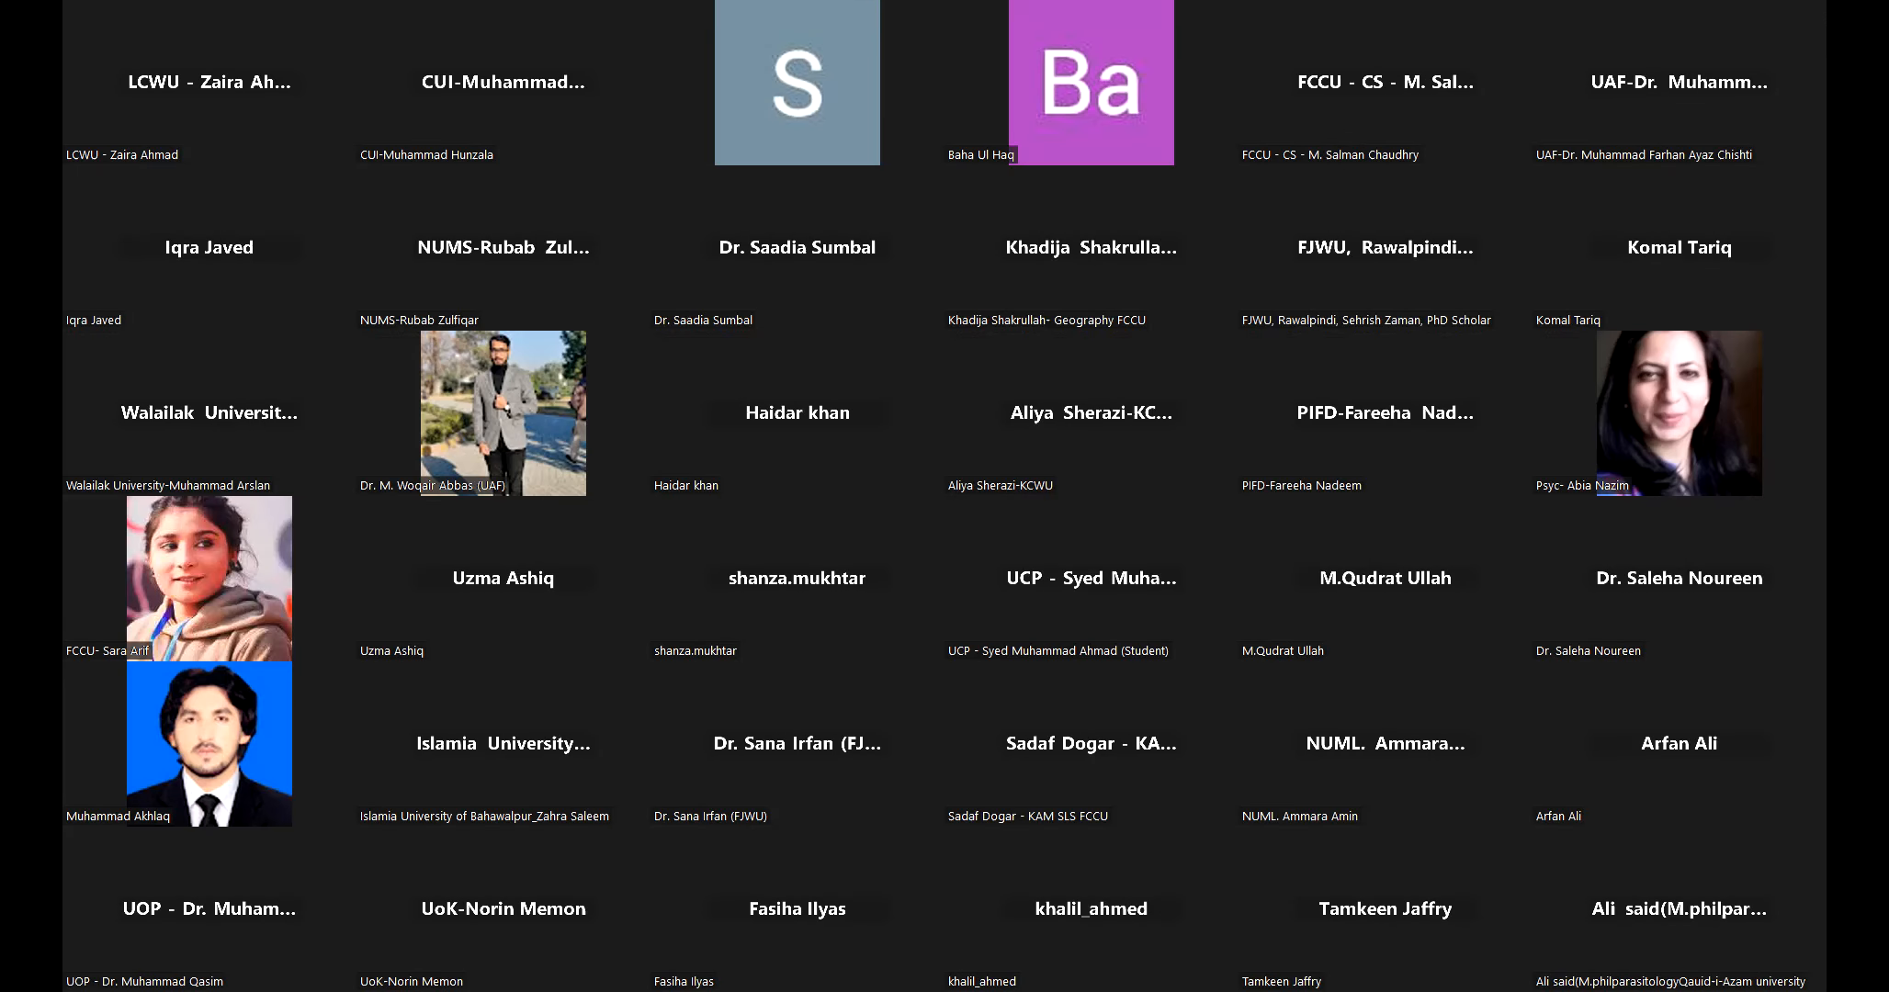
key("Page_Down")
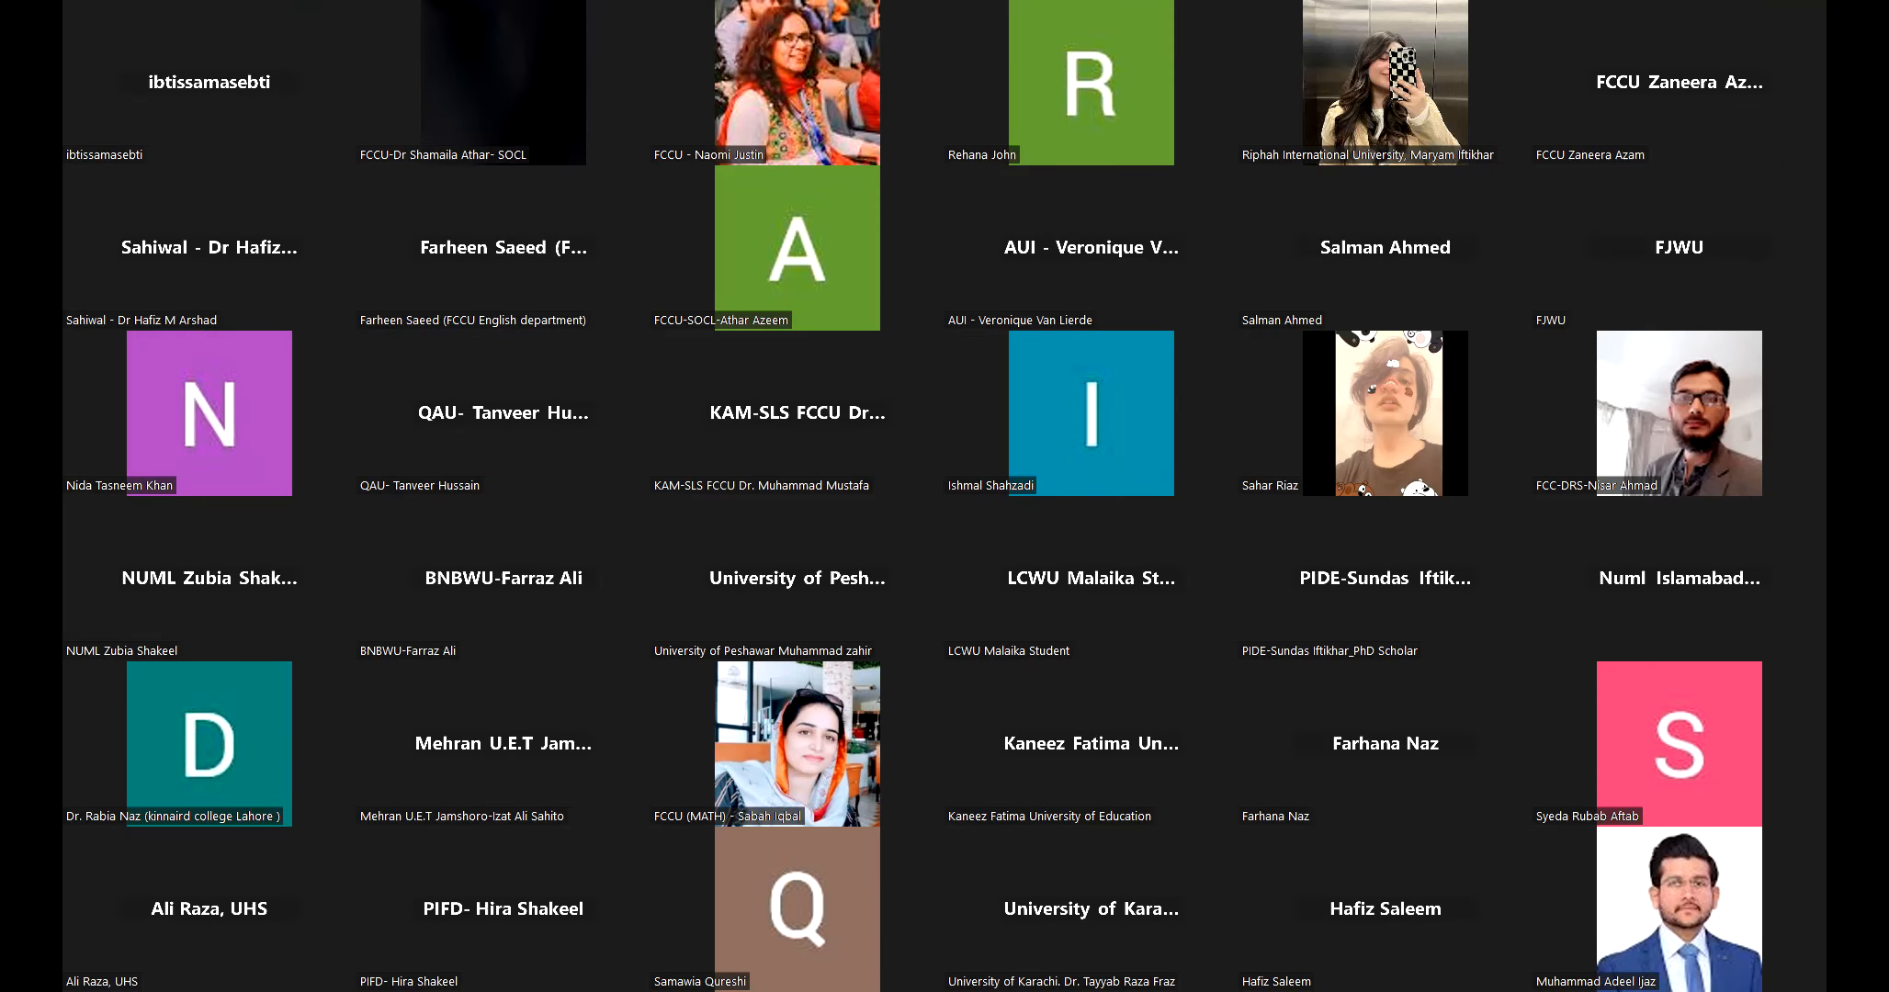
key("Page_Down")
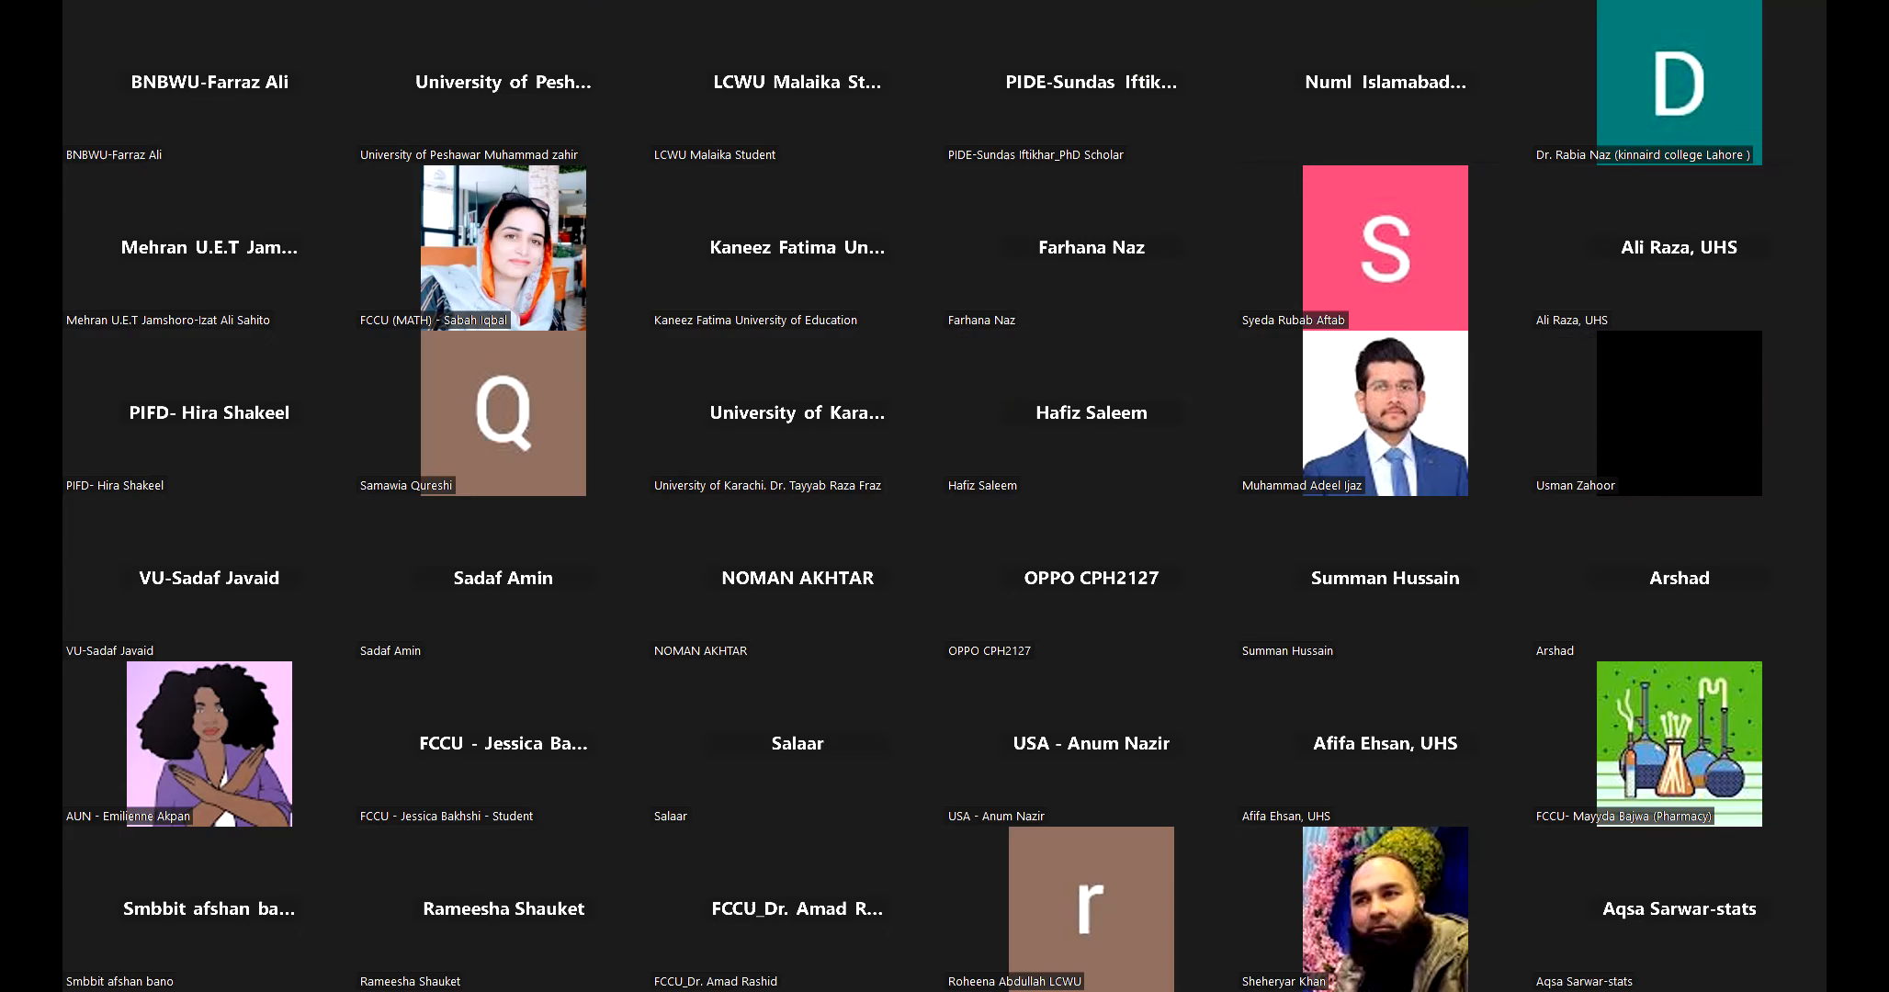
key("Page_Up")
key("Page_Down")
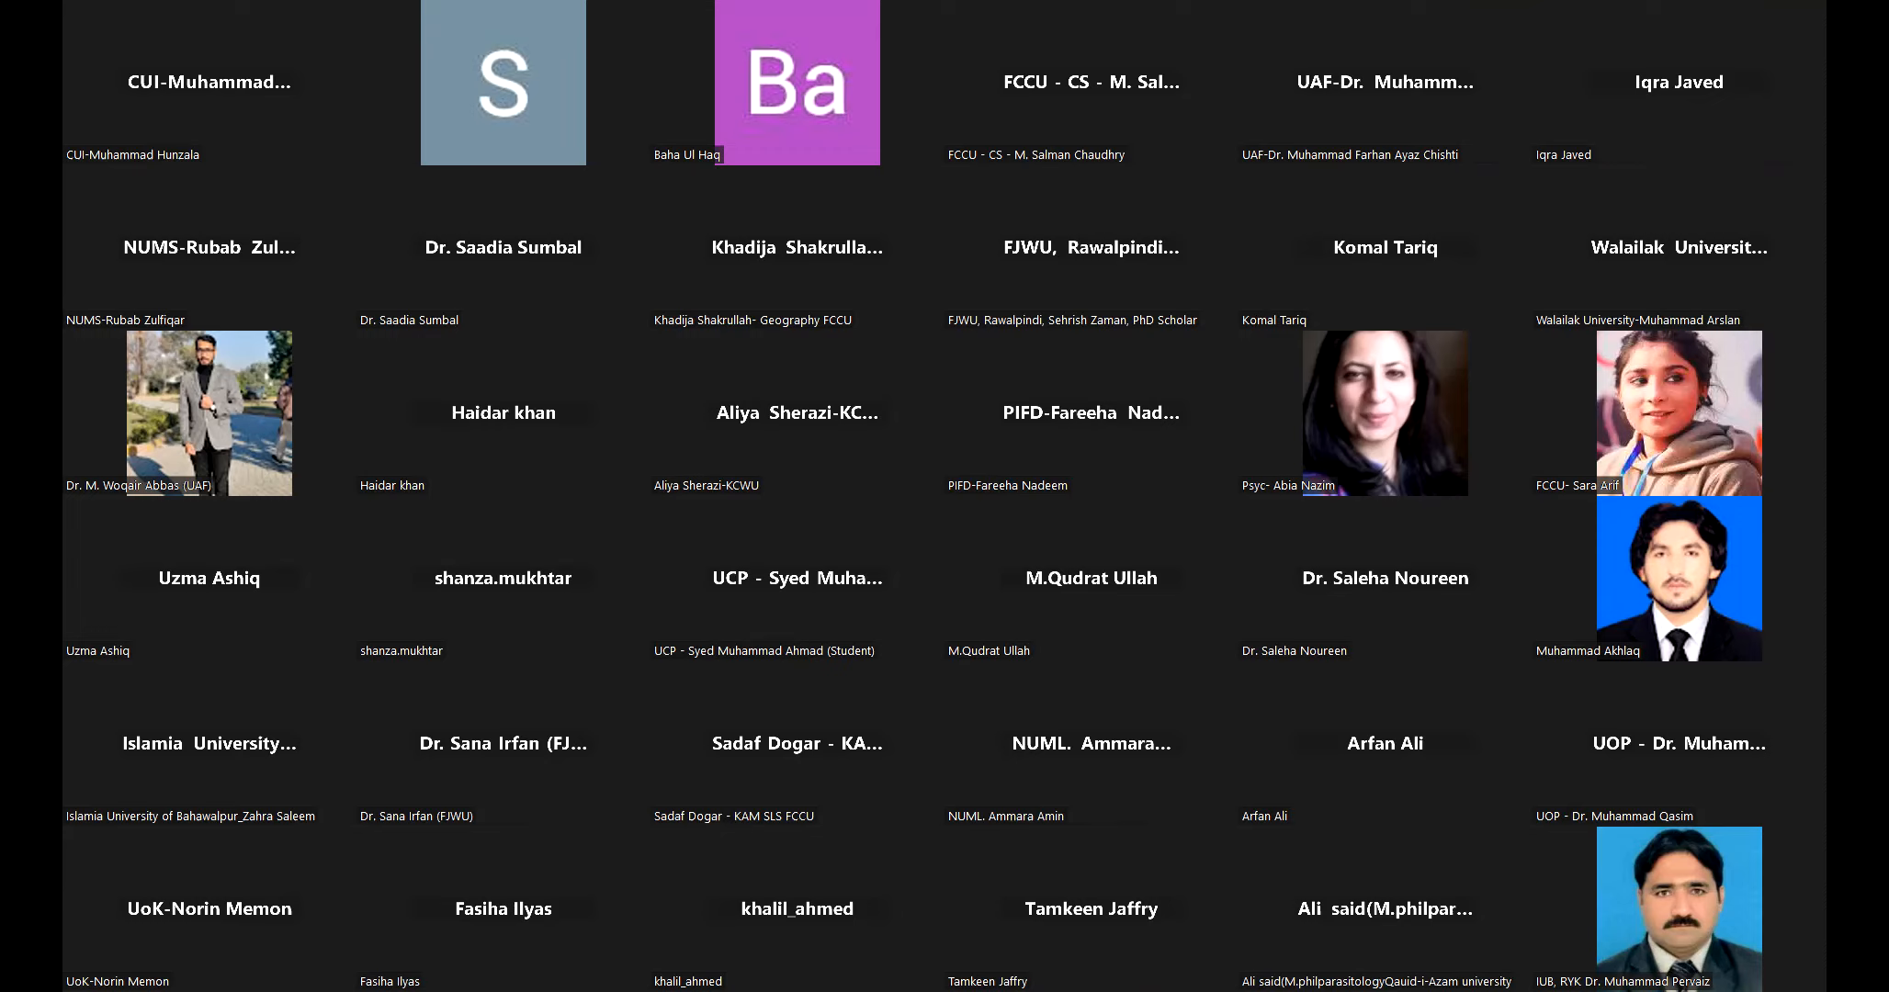
key("Page_Down")
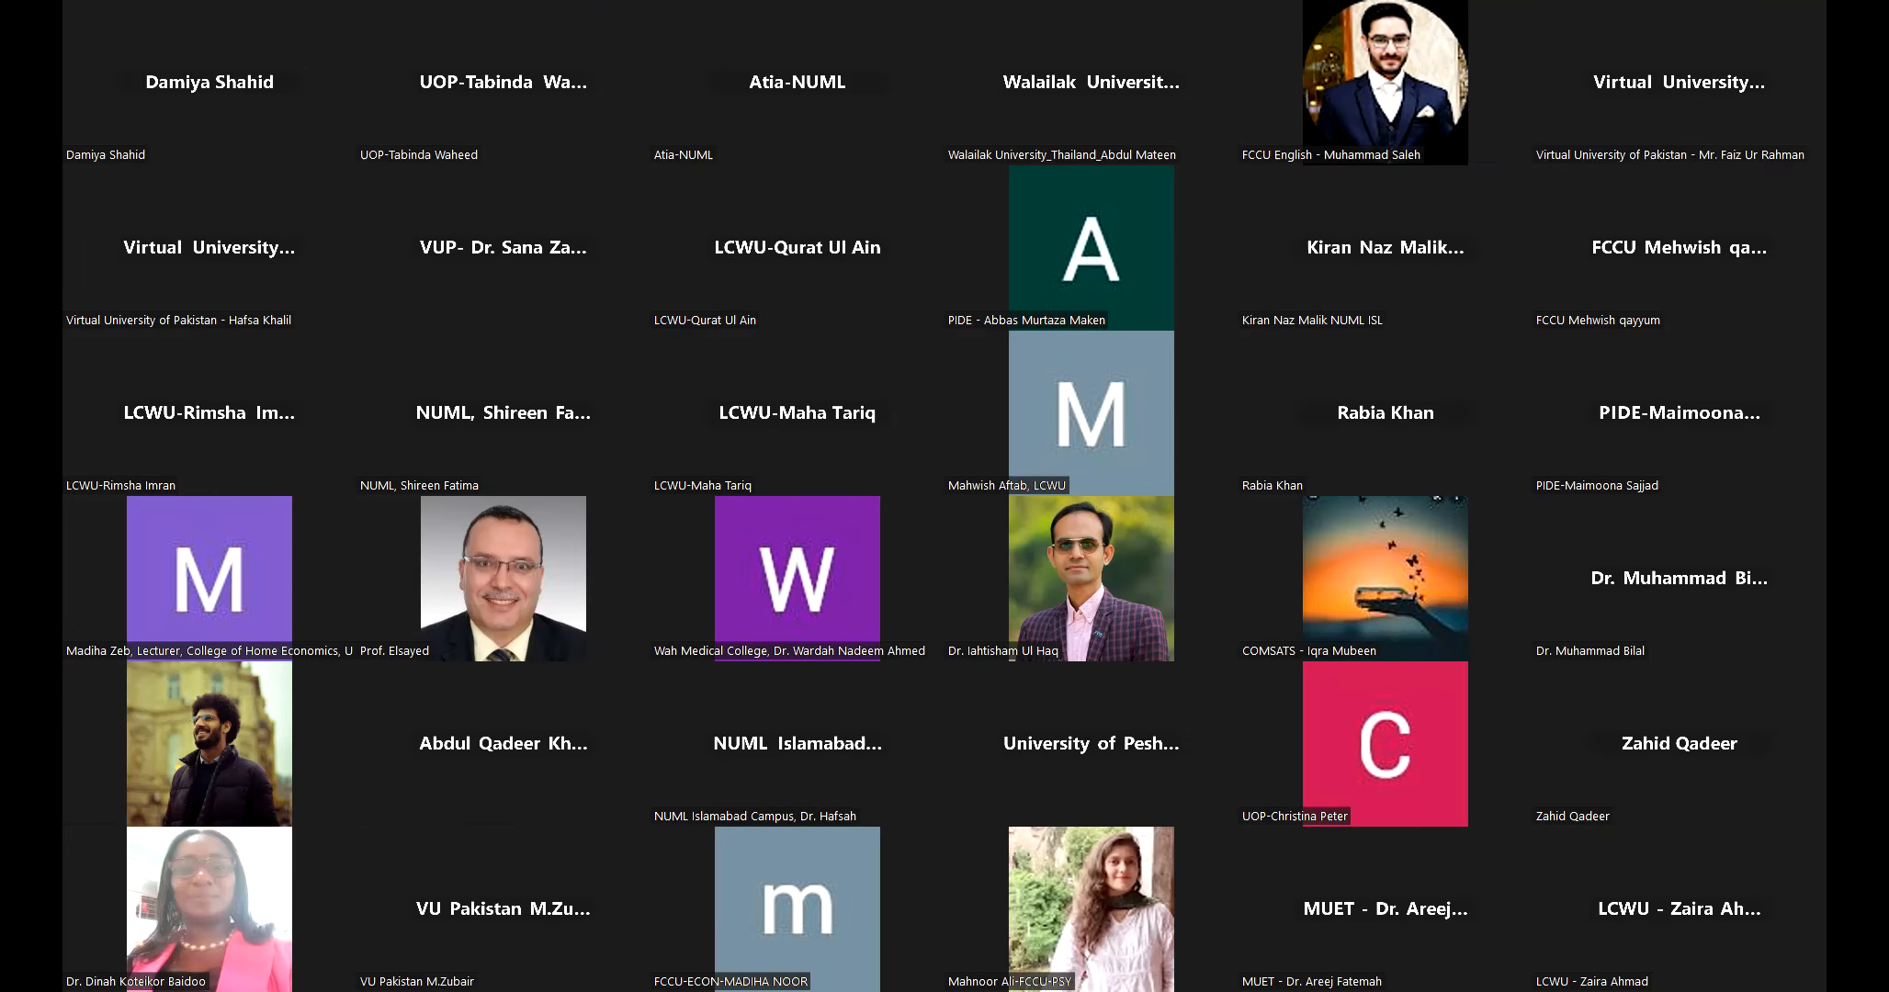
key("Page_Up")
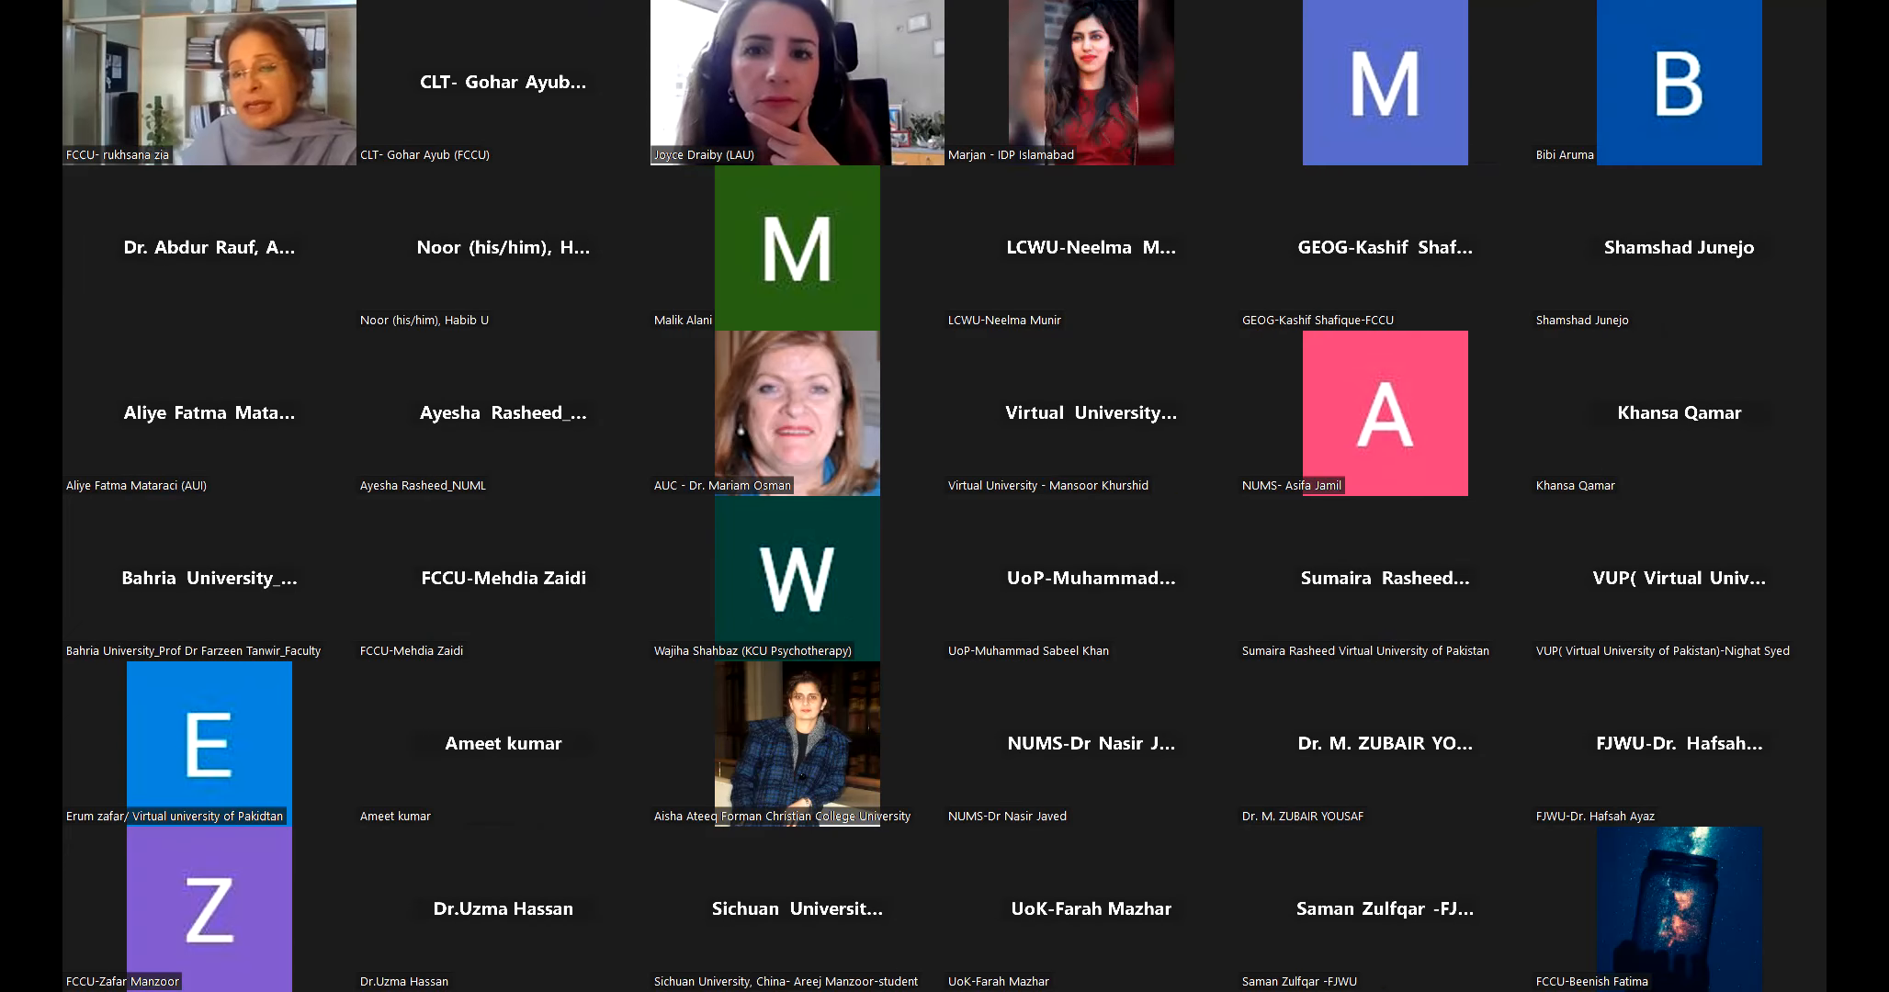
key("Page_Down")
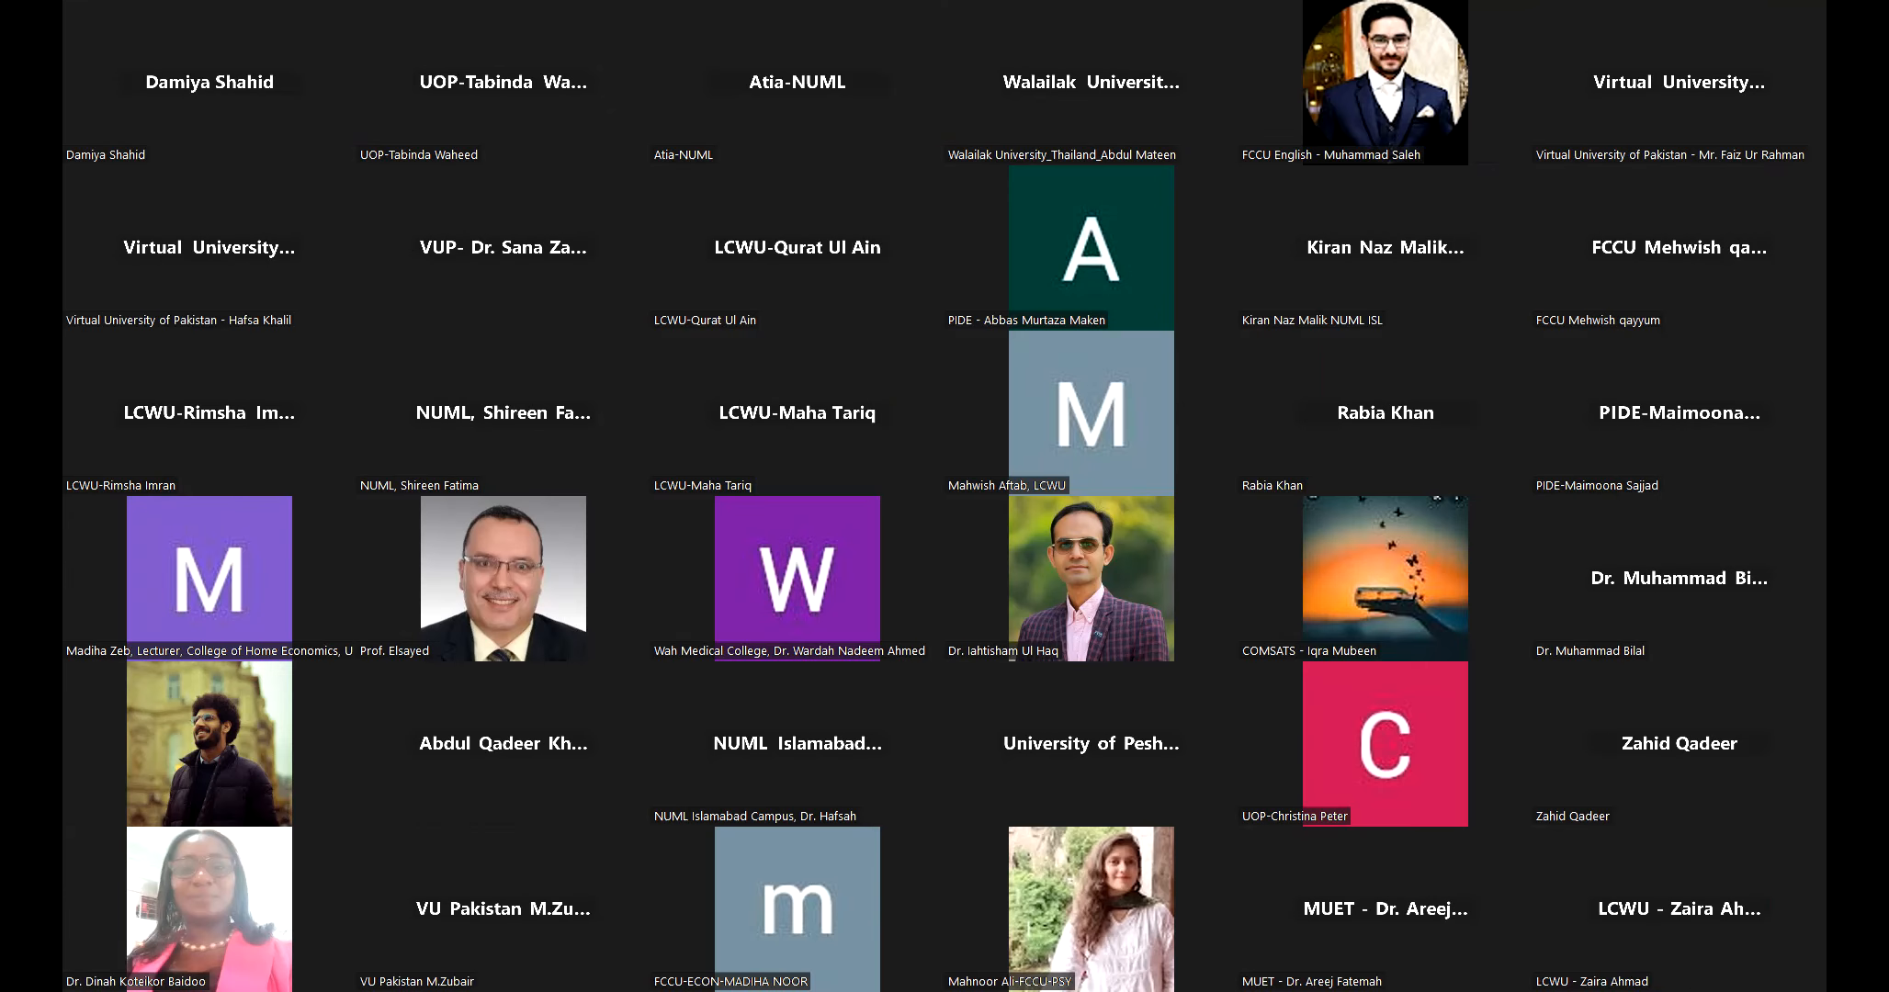
key("Page_Down")
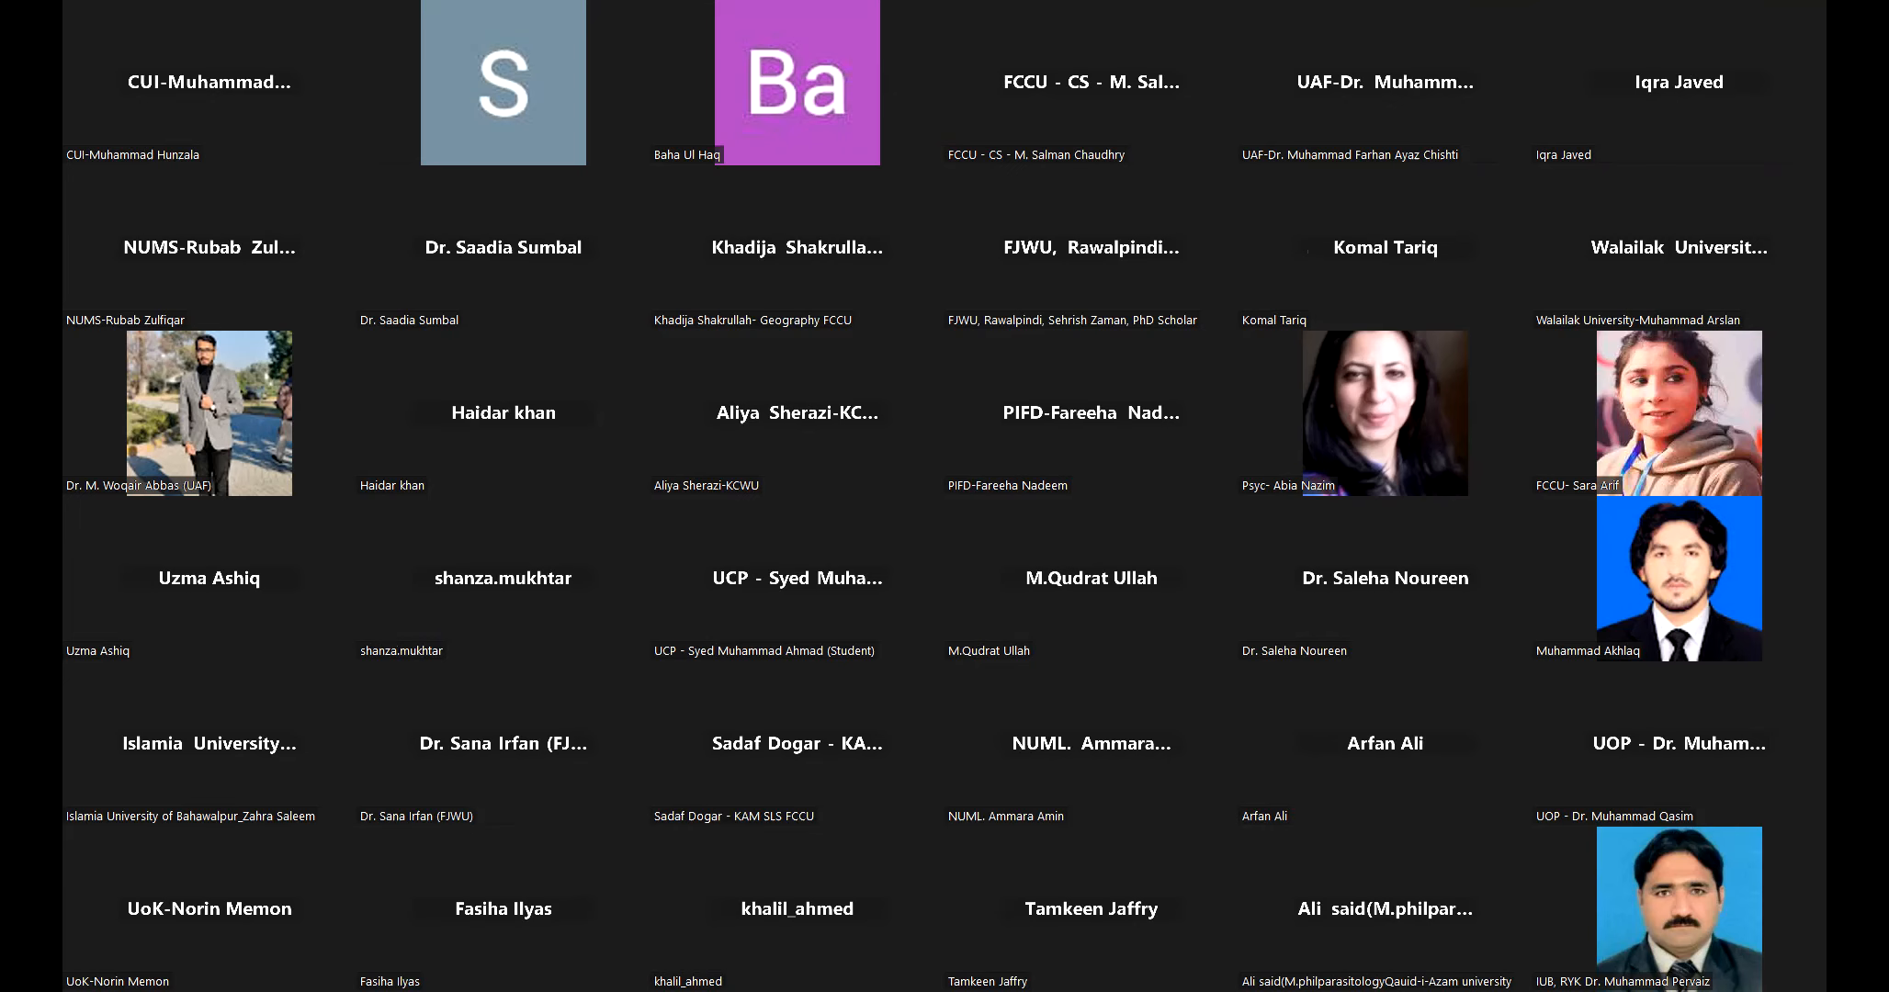
key("Page_Up")
key("Page_Up")
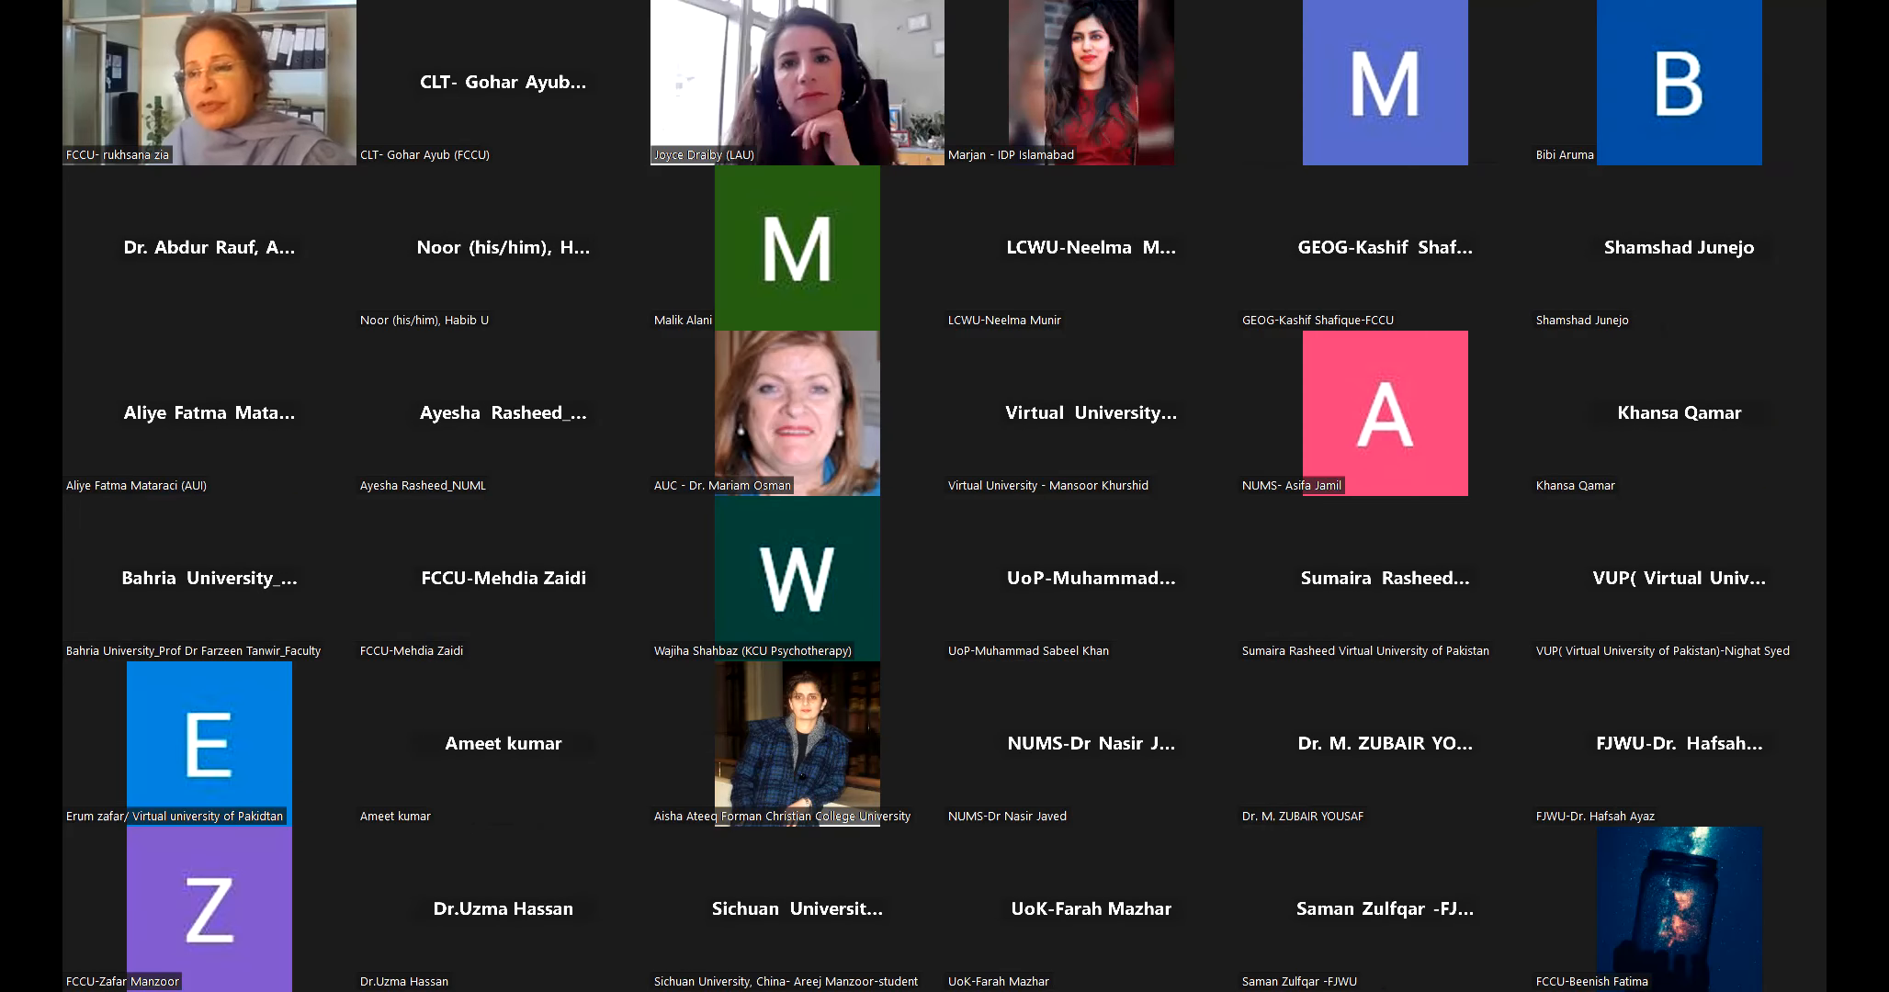